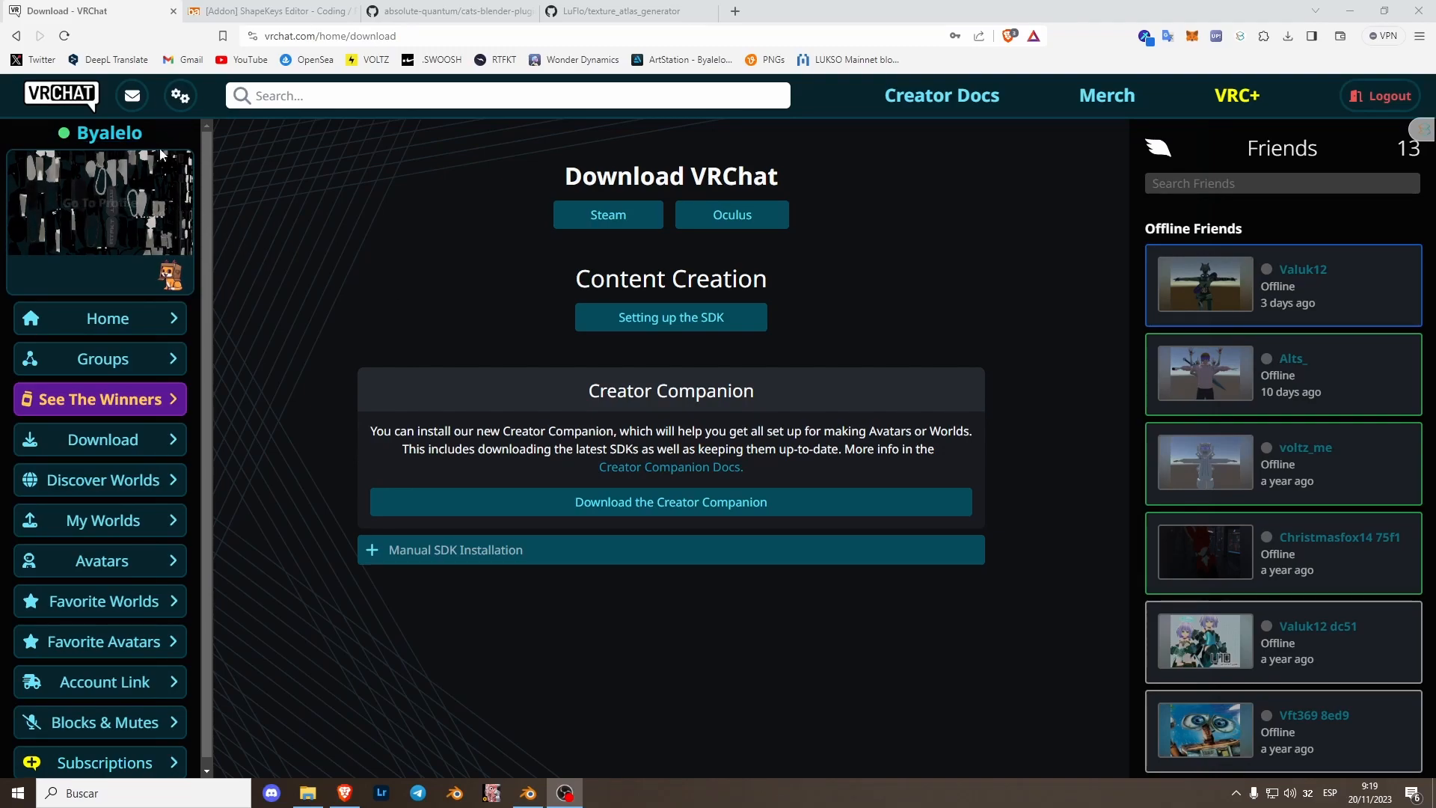
- Open the SDK setup page and start downloading the VRChat Creator Companion installer
click(687, 333)
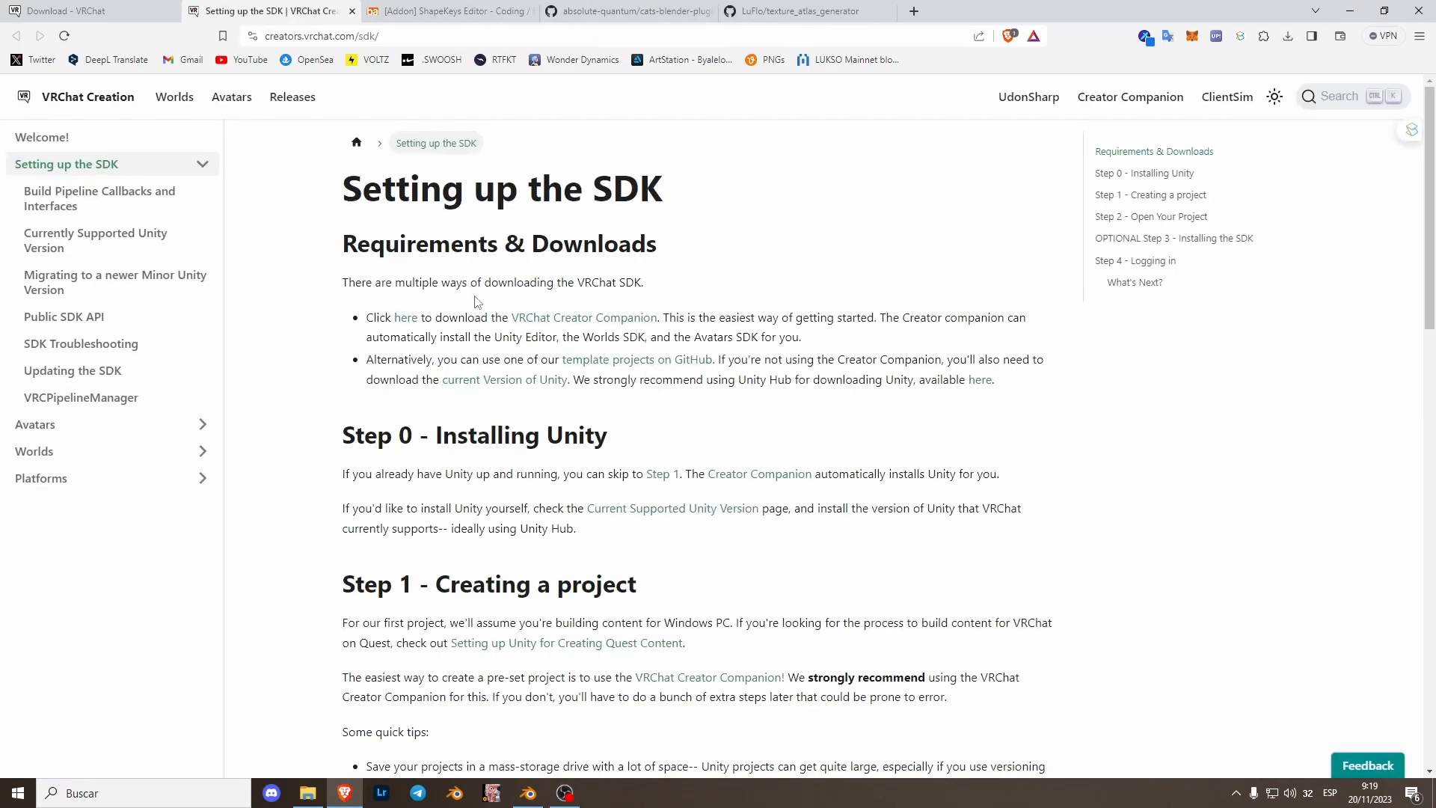
click(408, 320)
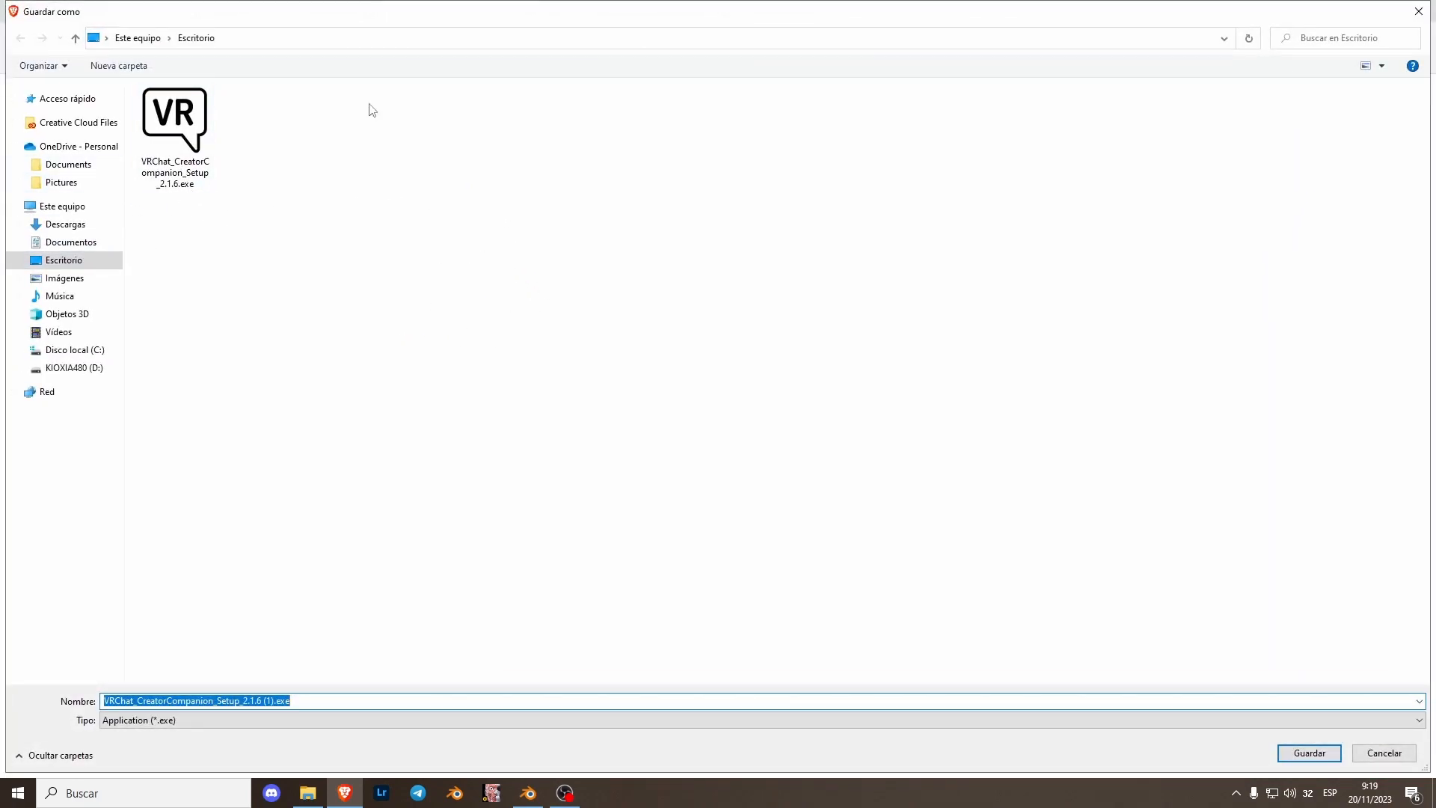
click(1418, 12)
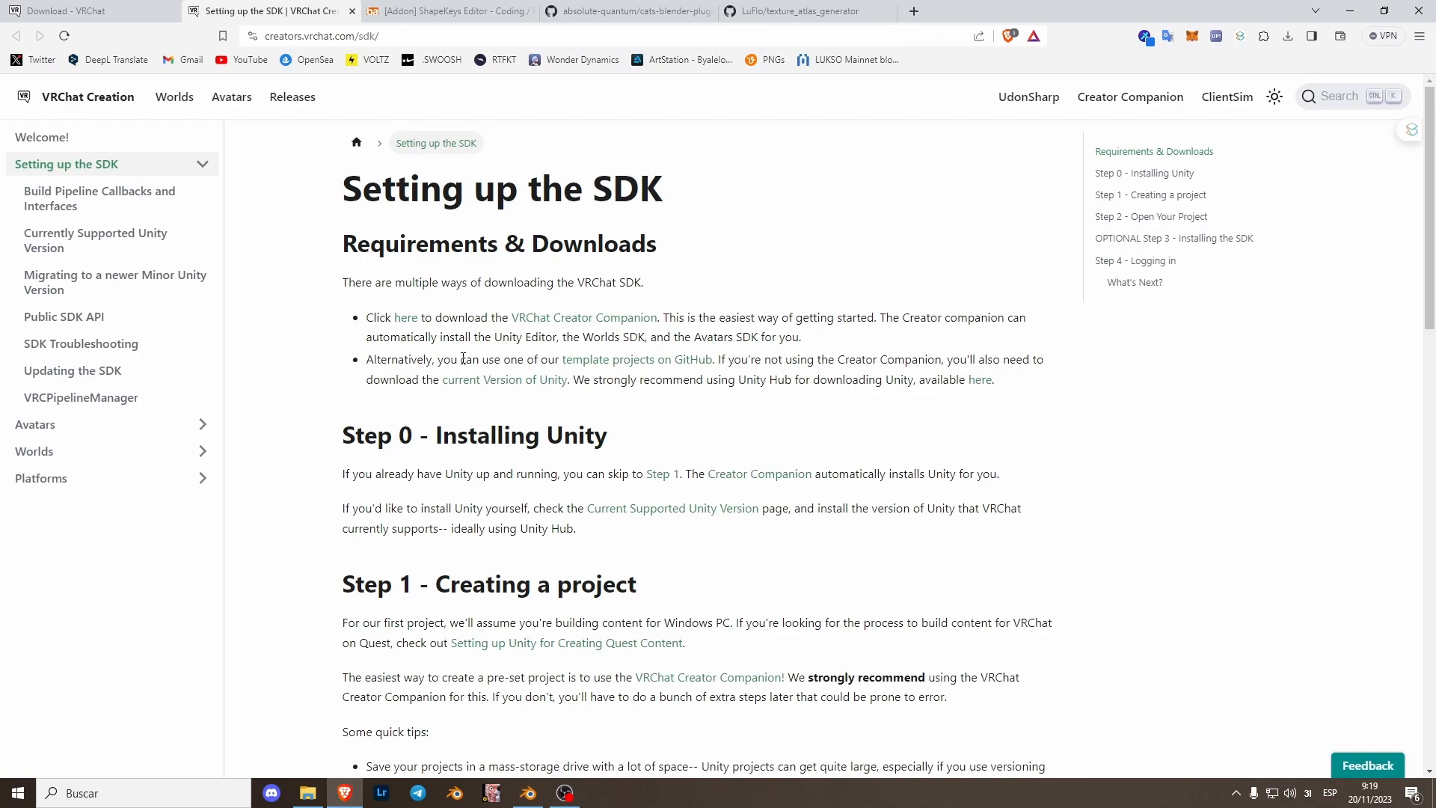
- Switch to the ShapeKeys Editor forum thread and read through its installation, rename, delete and sort sections
click(441, 11)
scroll(729, 524, down, 3)
scroll(740, 574, down, 4)
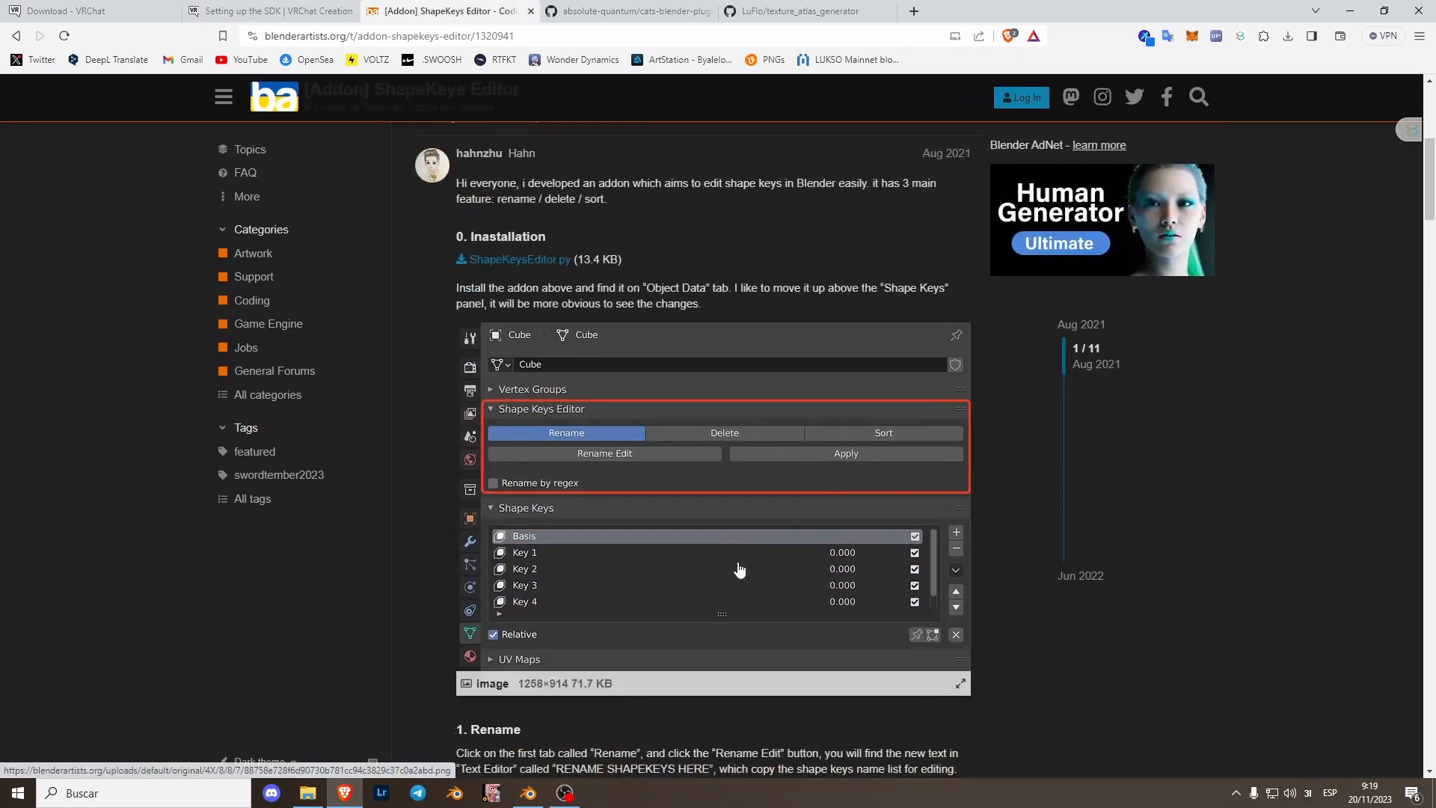
scroll(729, 552, down, 6)
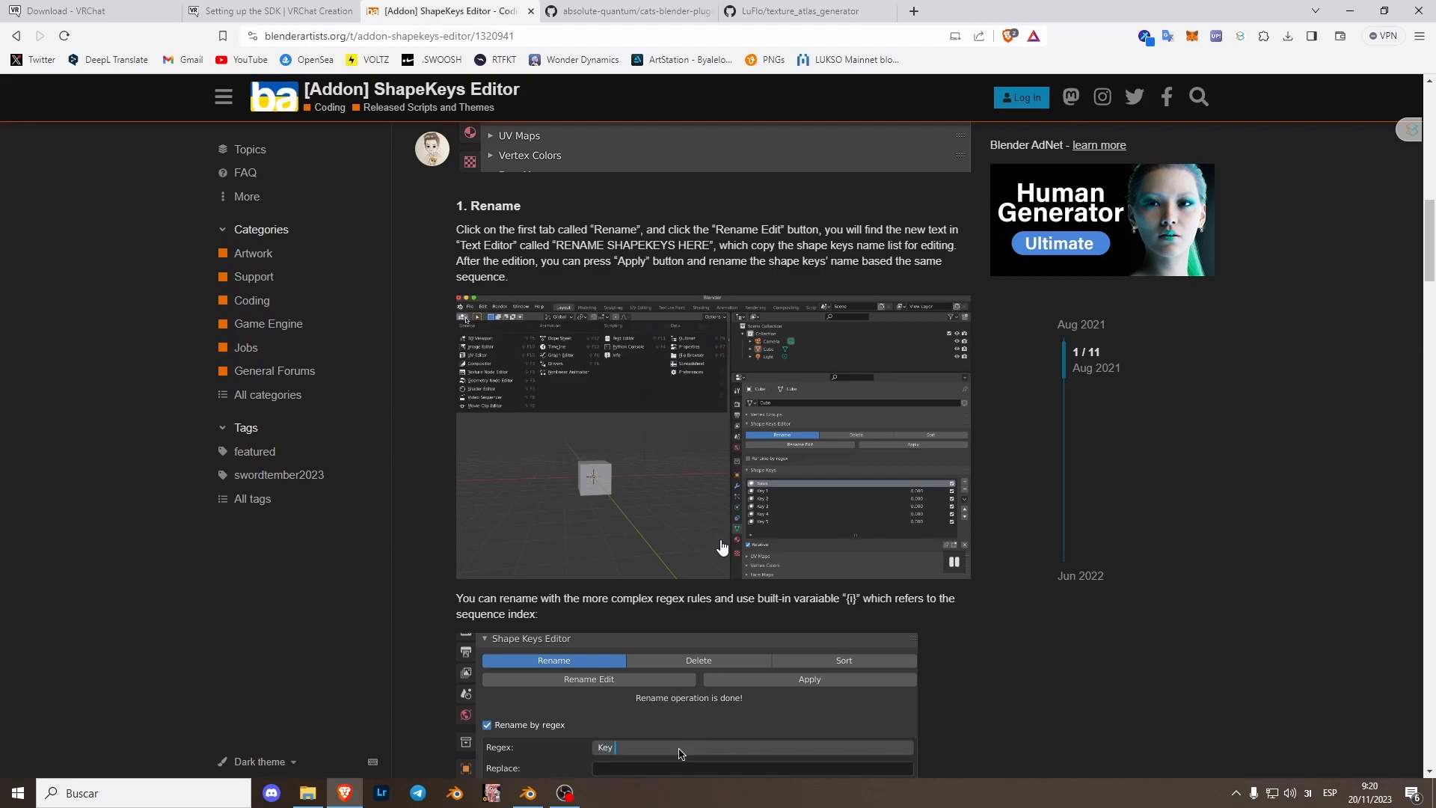
scroll(874, 568, down, 4)
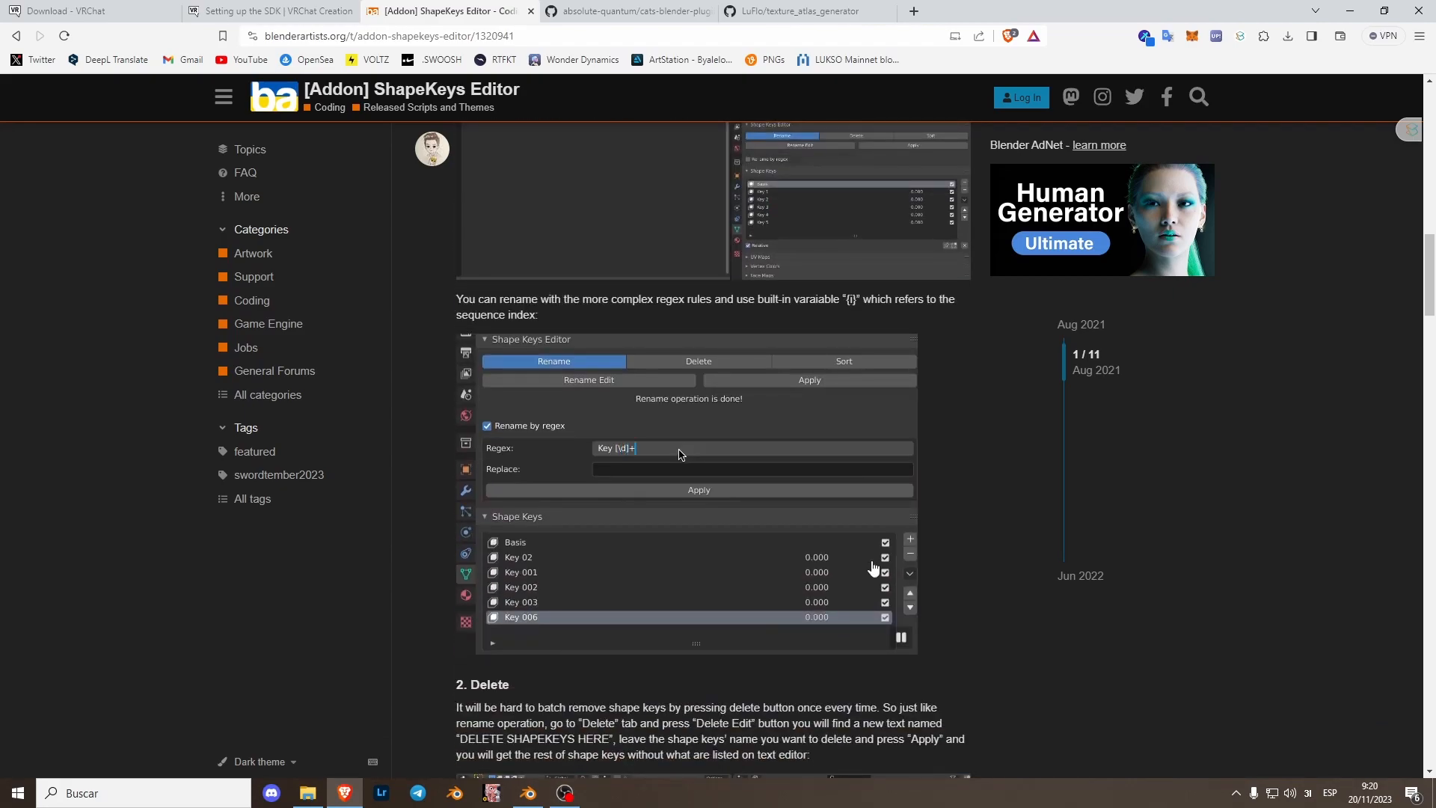
scroll(873, 569, down, 8)
scroll(757, 555, down, 6)
scroll(756, 556, up, 7)
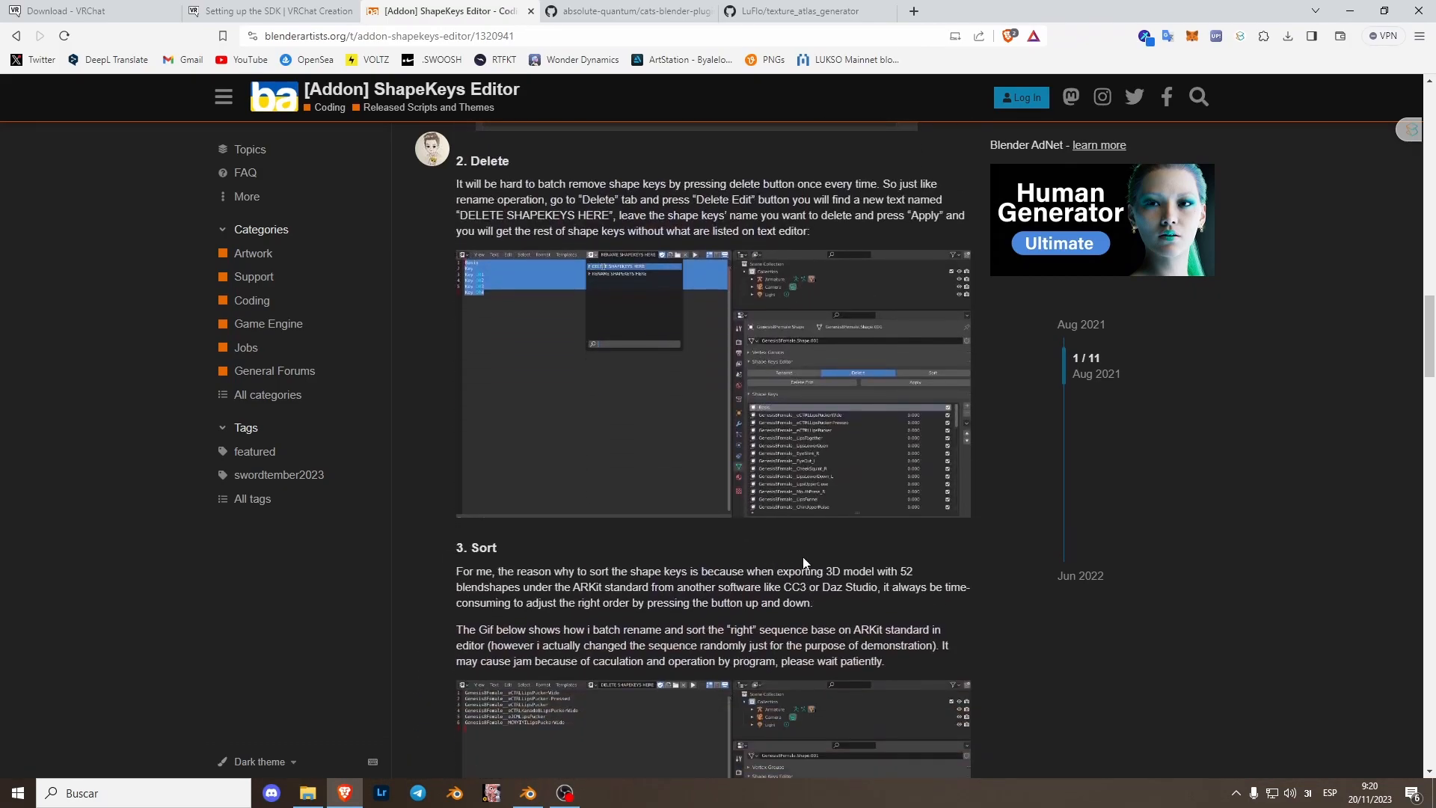
scroll(811, 556, down, 7)
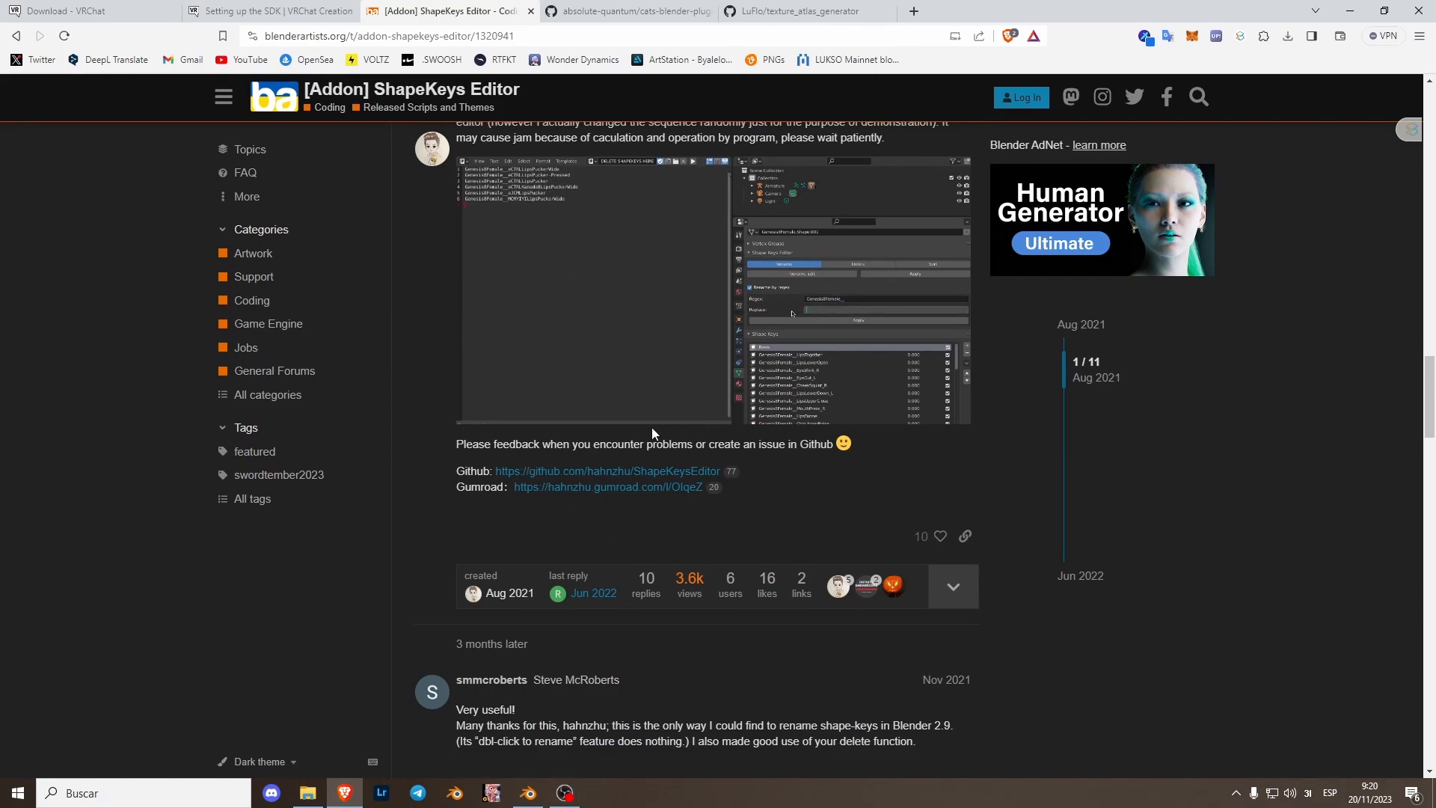
scroll(635, 487, up, 7)
scroll(643, 546, down, 6)
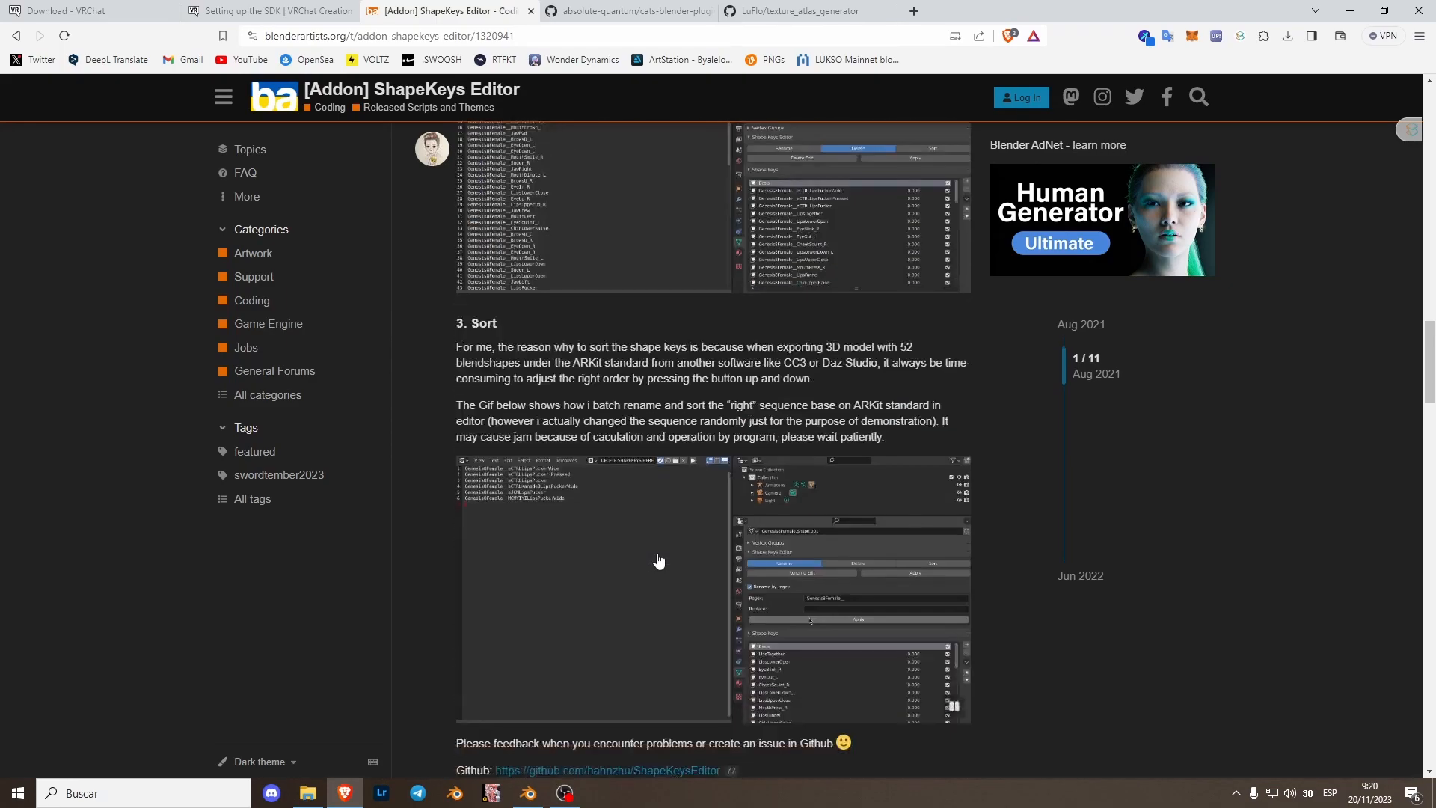
scroll(658, 561, down, 2)
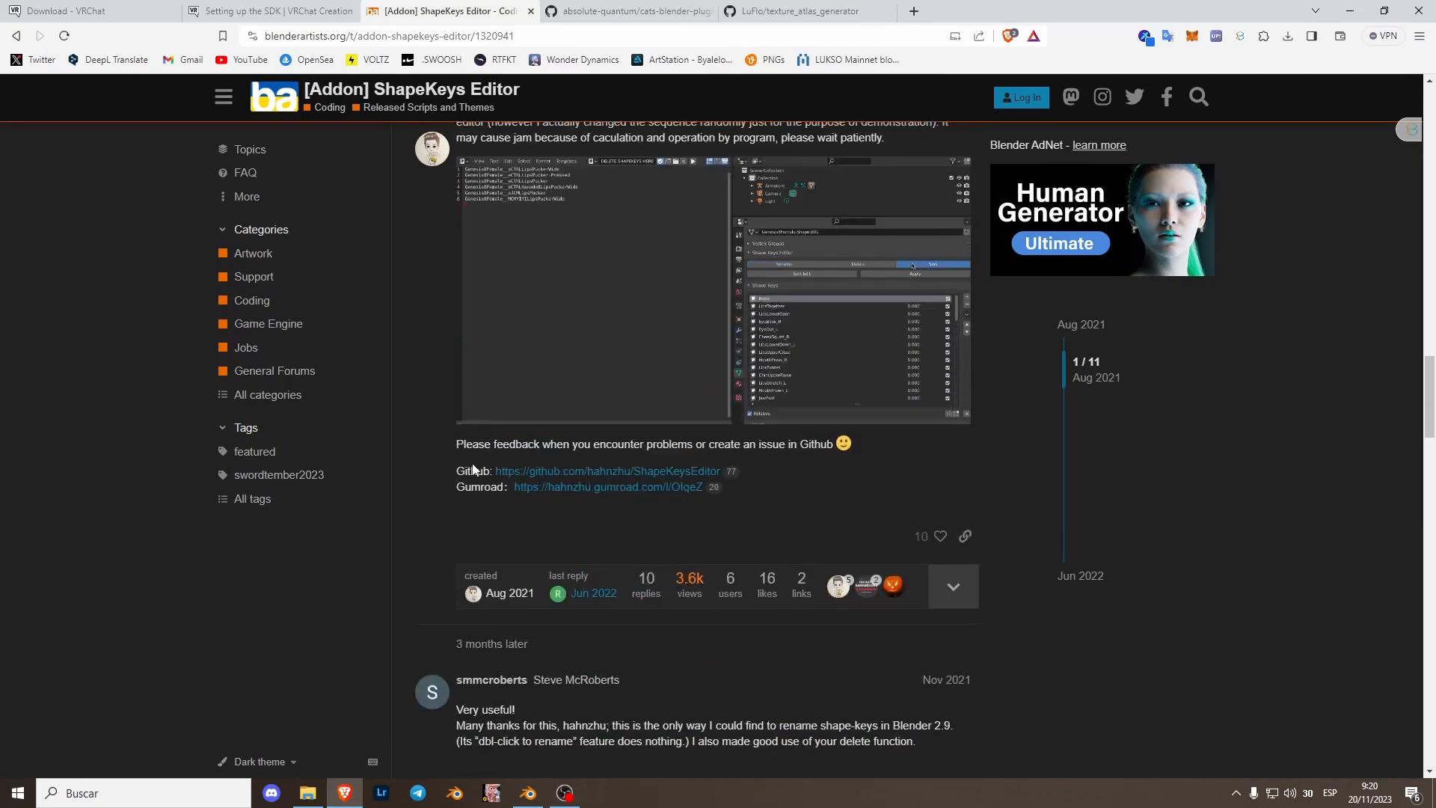
- Open the ShapeKeysEditor GitHub repository and start downloading it as a ZIP
click(624, 472)
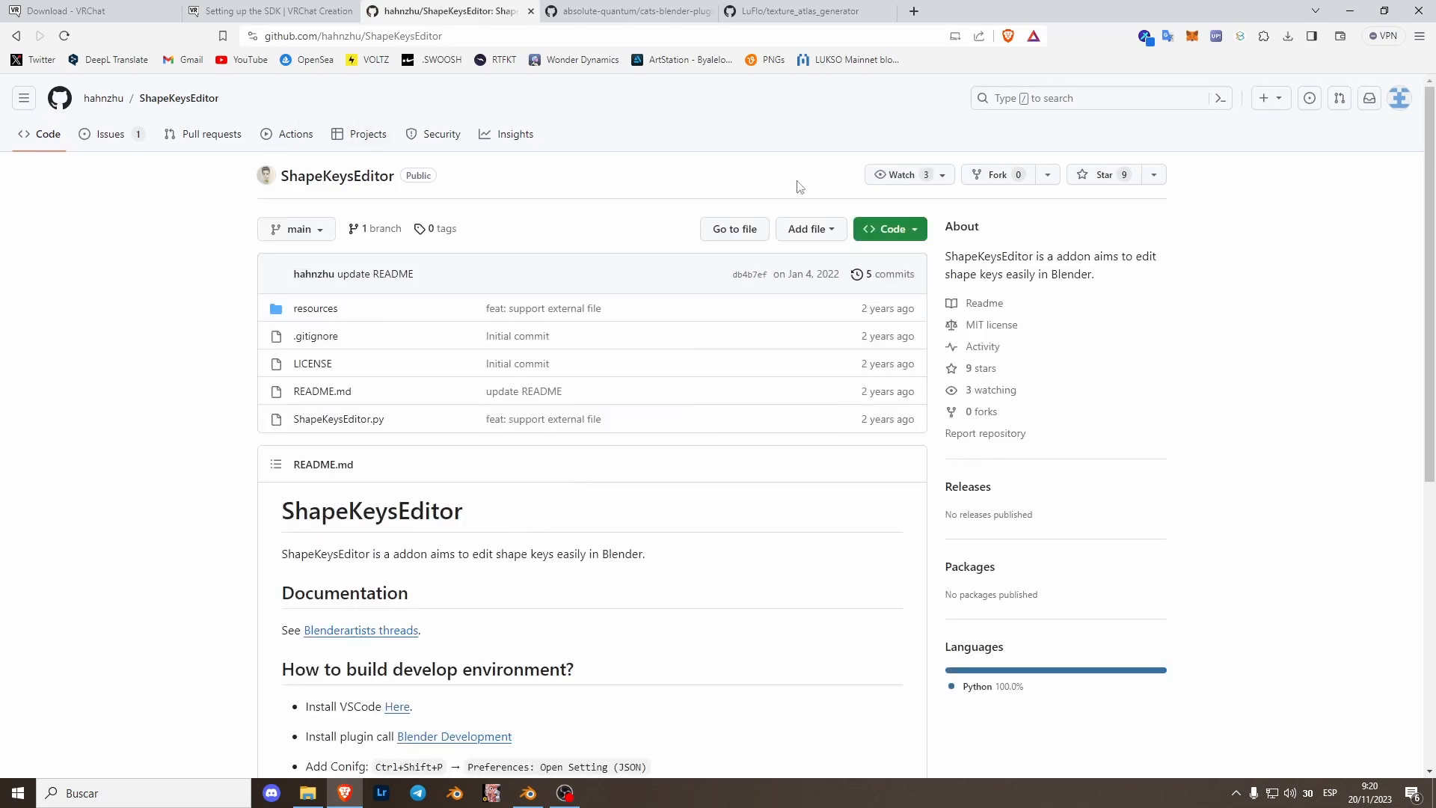
click(868, 232)
click(744, 454)
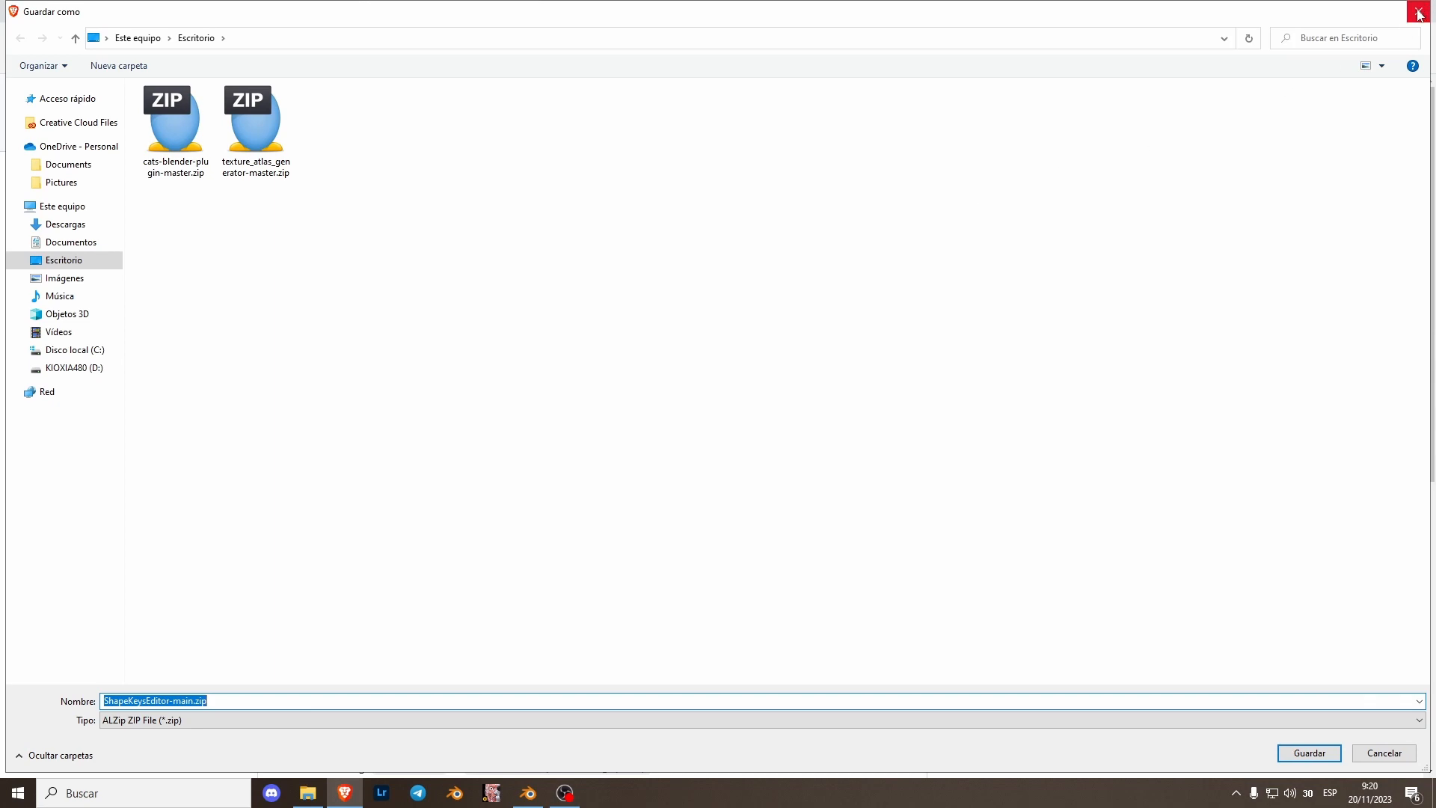
click(1419, 11)
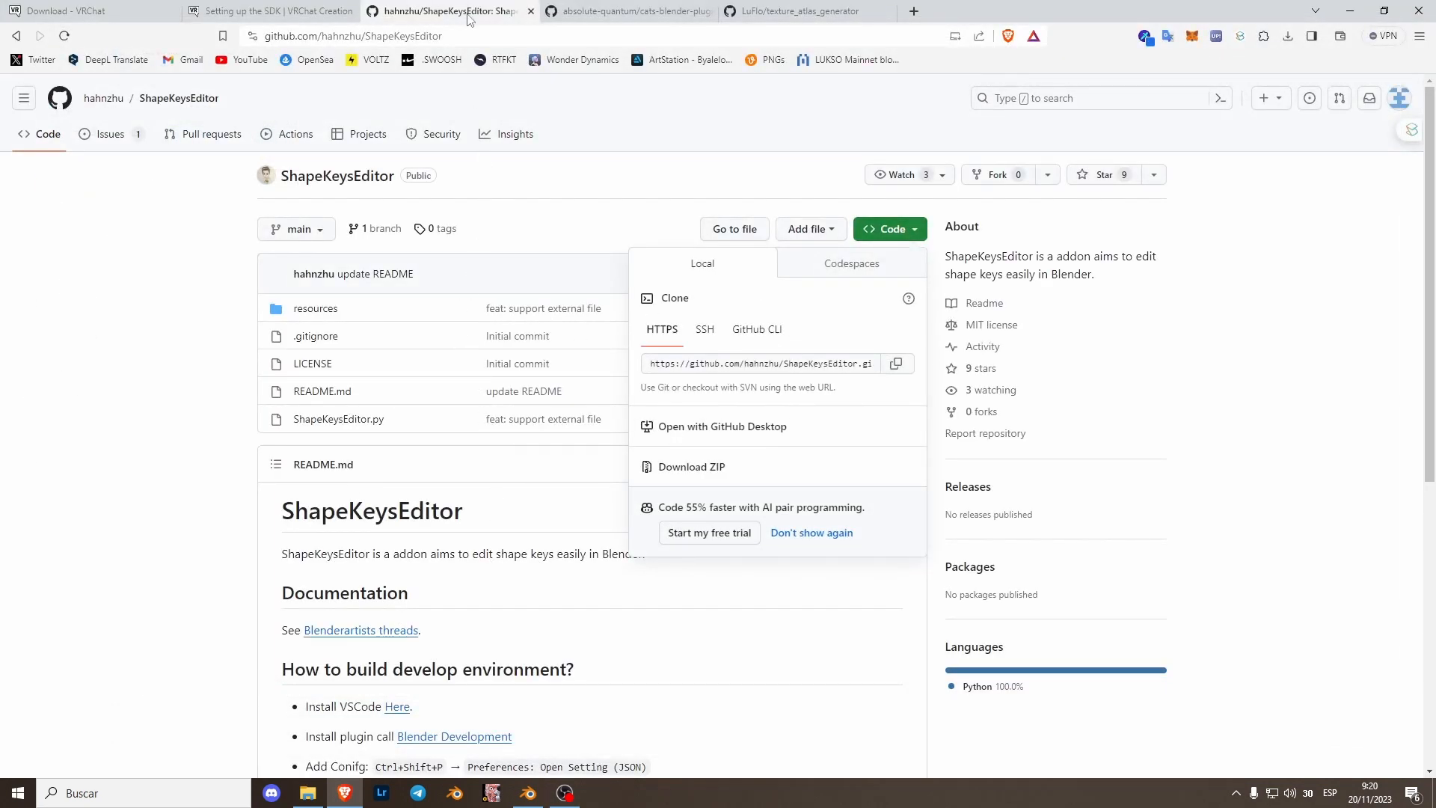
- Switch to the cats-blender-plugin repository and start downloading it as a ZIP
click(560, 9)
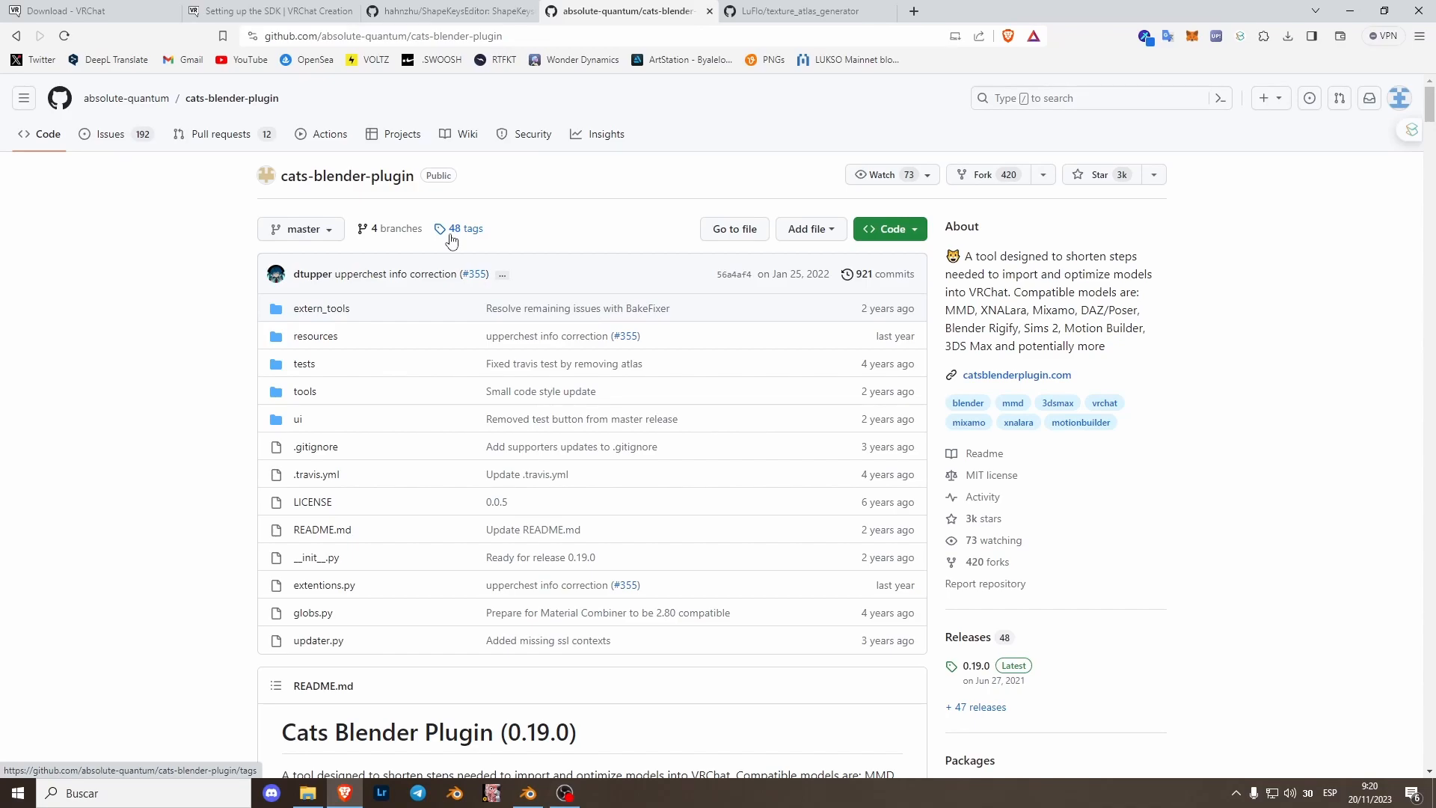
click(888, 229)
click(724, 471)
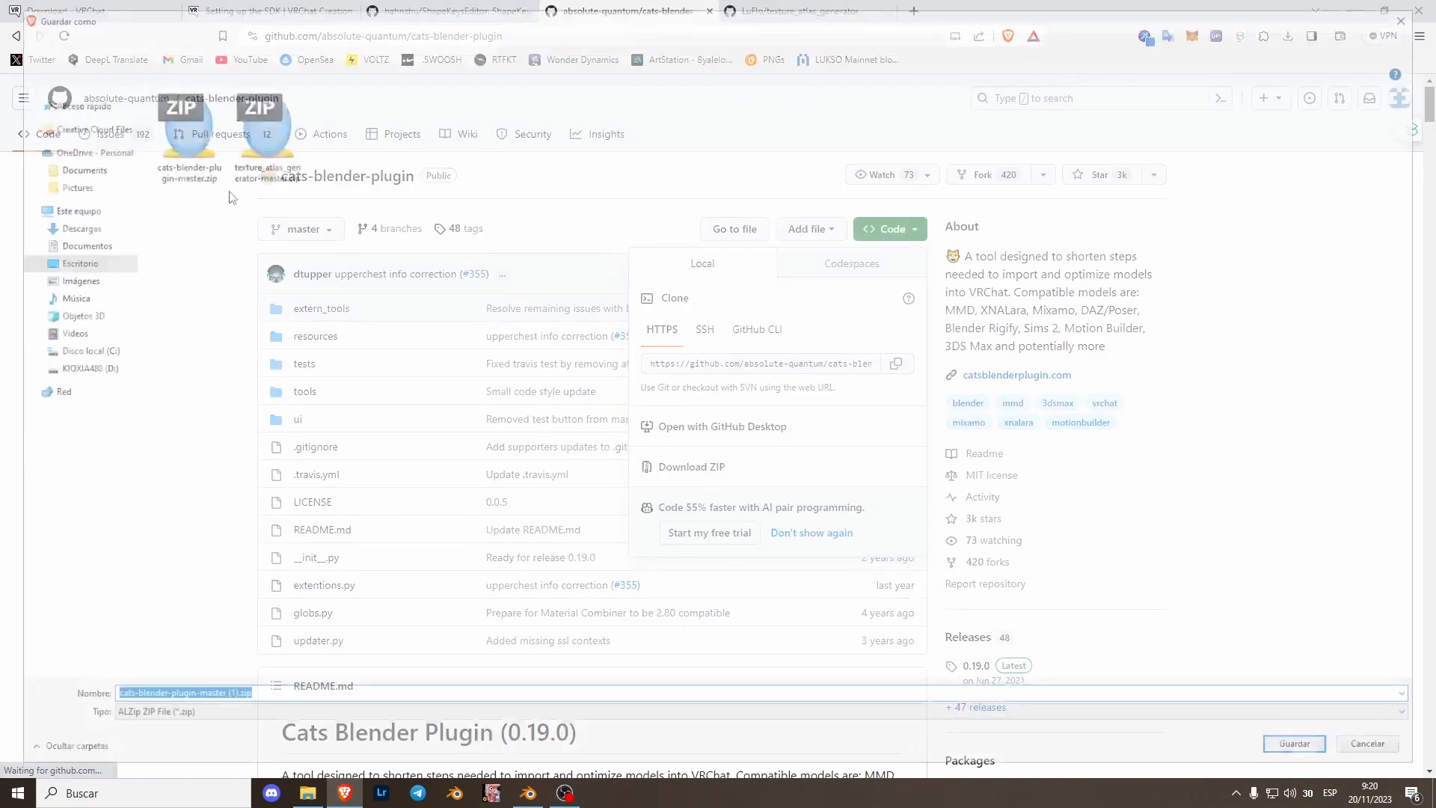
click(1425, 6)
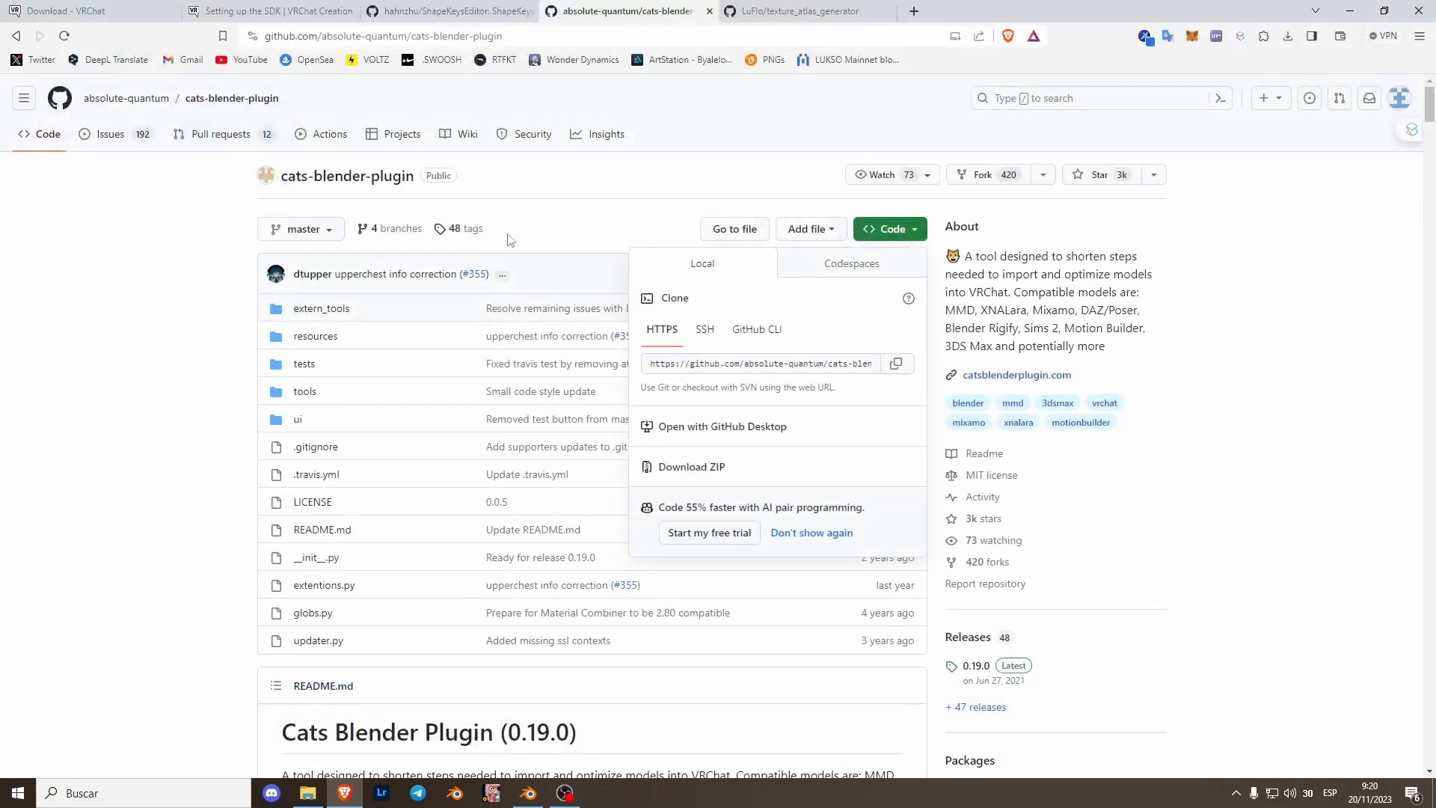
- Switch to the texture_atlas_generator repository and open its code download options
click(726, 9)
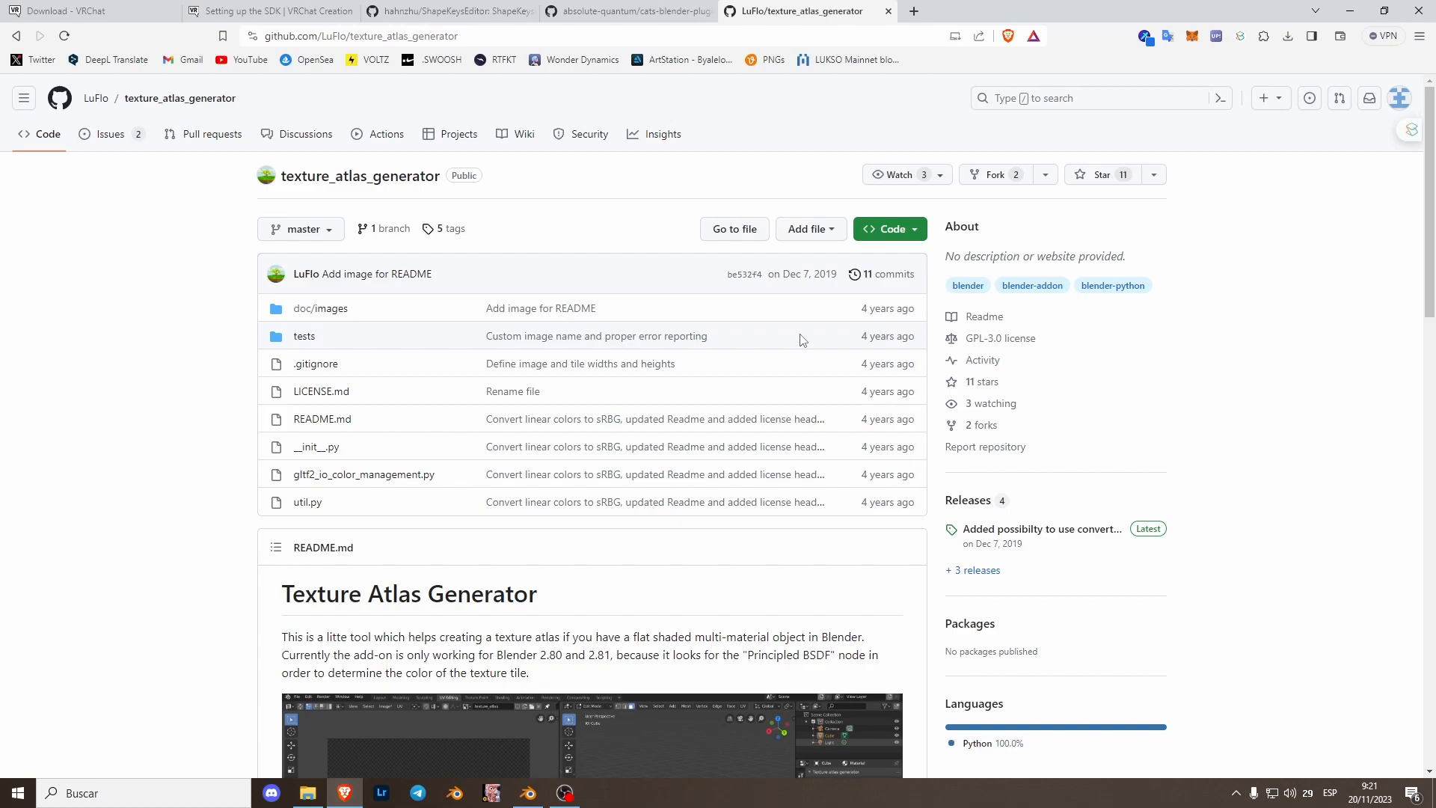
click(889, 231)
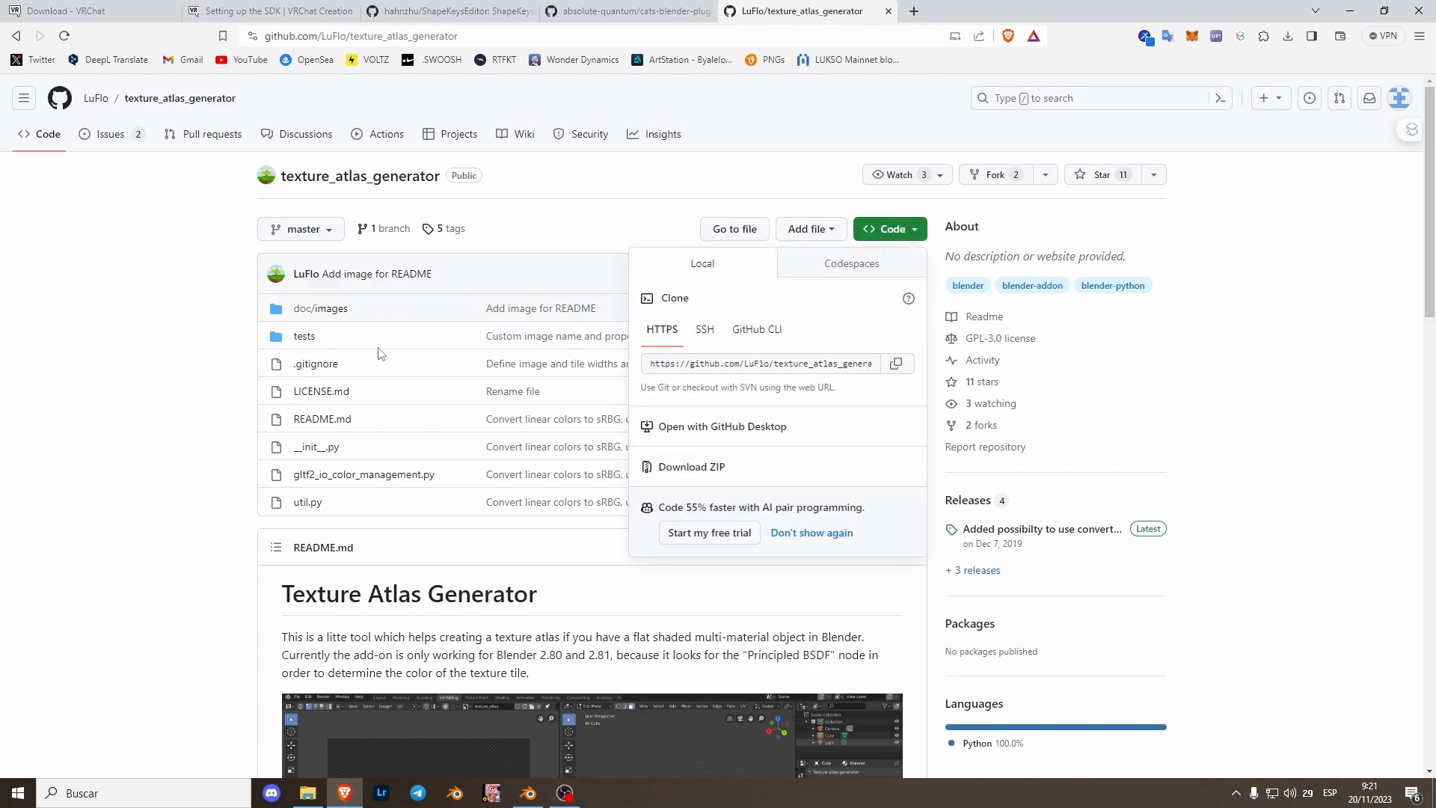
click(1276, 354)
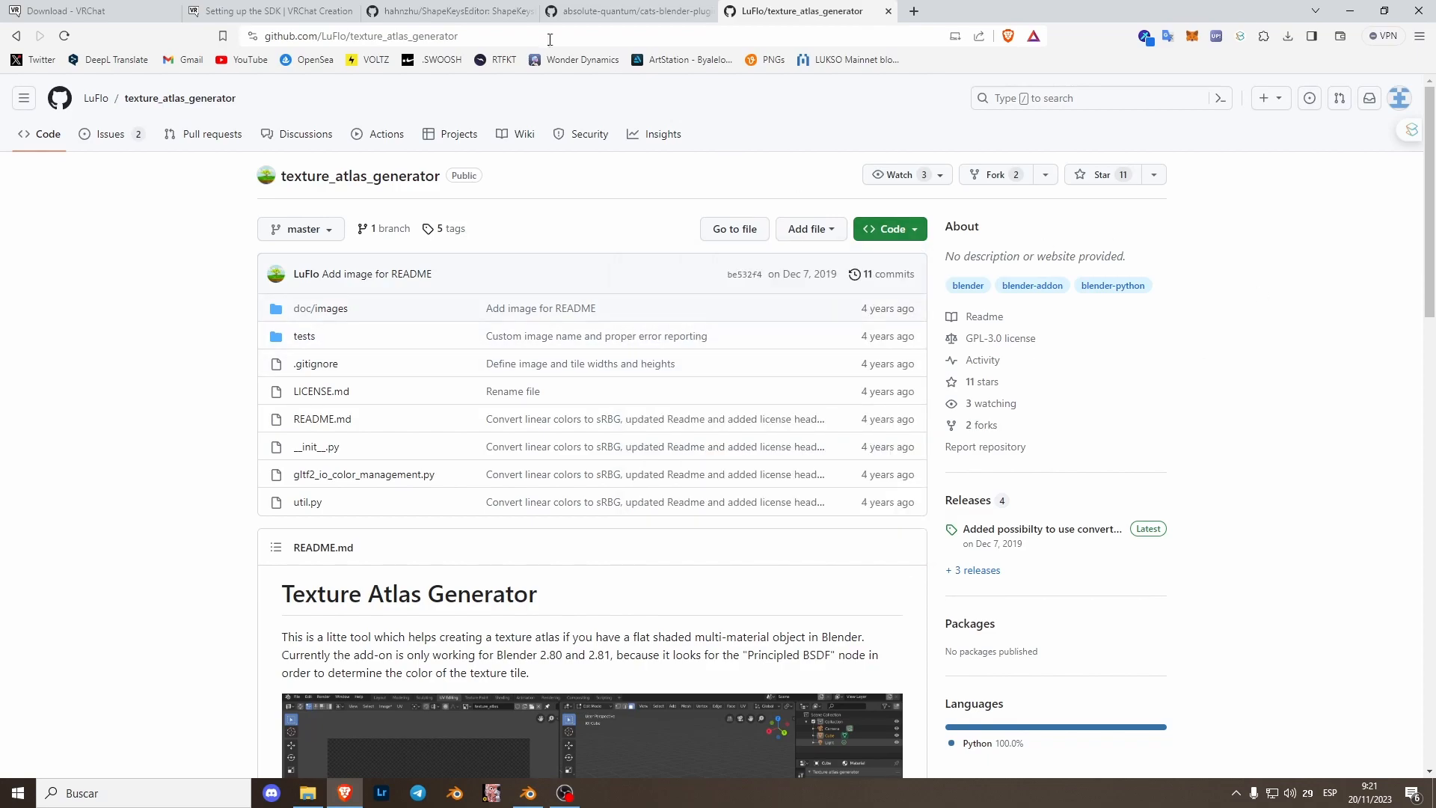
- Minimize the browser and bring up the avatar scene in Blender
click(271, 11)
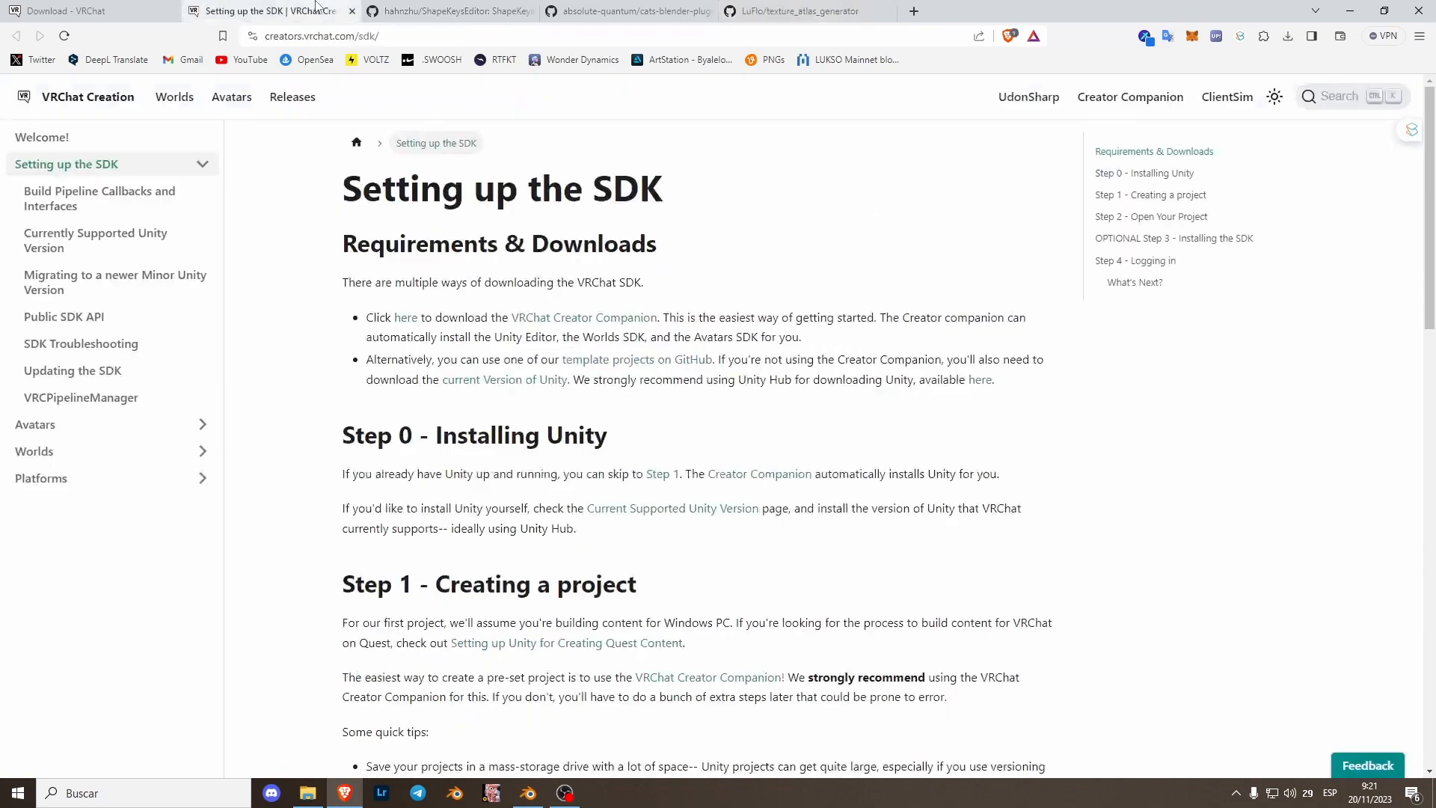
click(1350, 11)
scroll(756, 348, up, 2)
middle_drag(754, 352, 838, 362)
click(967, 117)
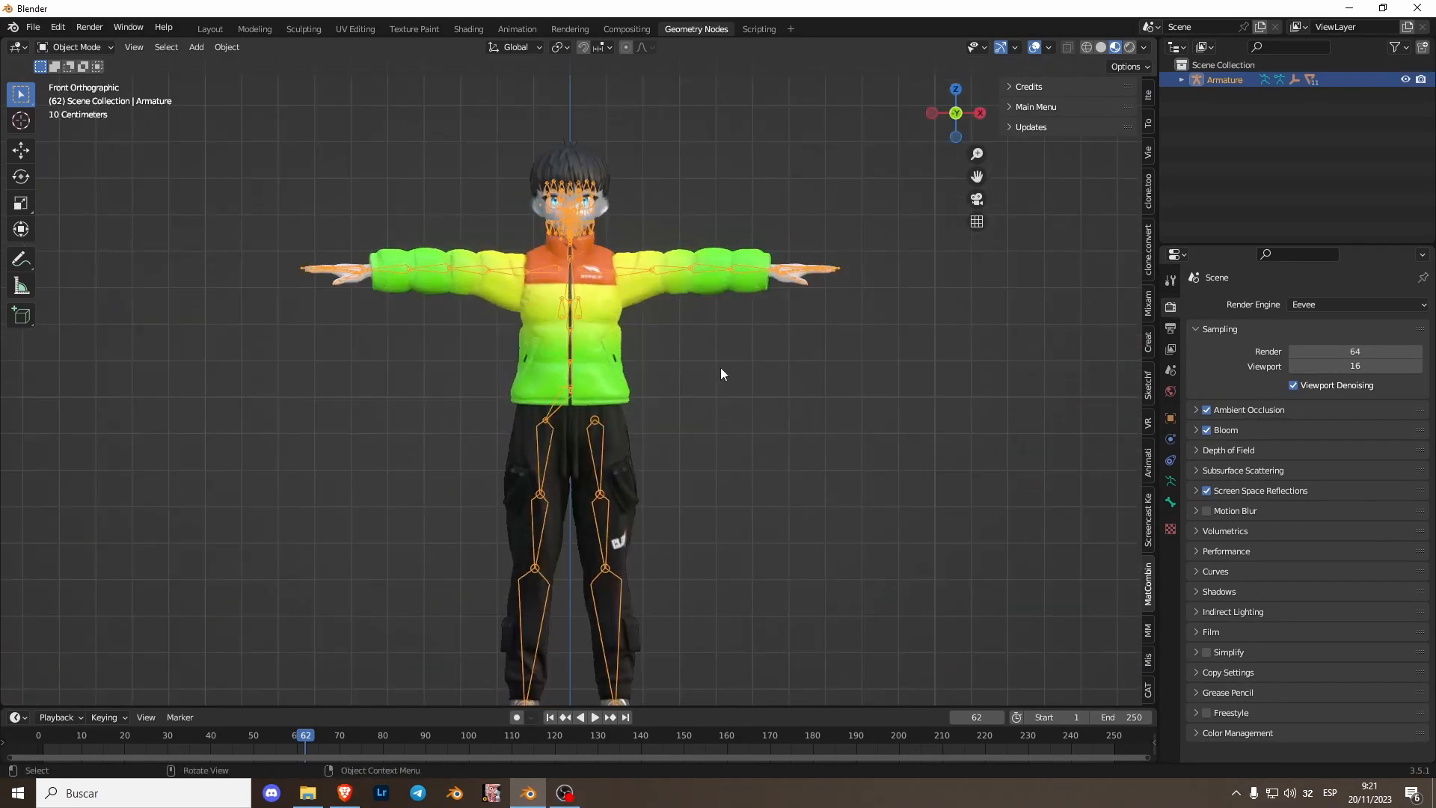
middle_drag(658, 282, 591, 359)
click(33, 27)
mouse_move(91, 232)
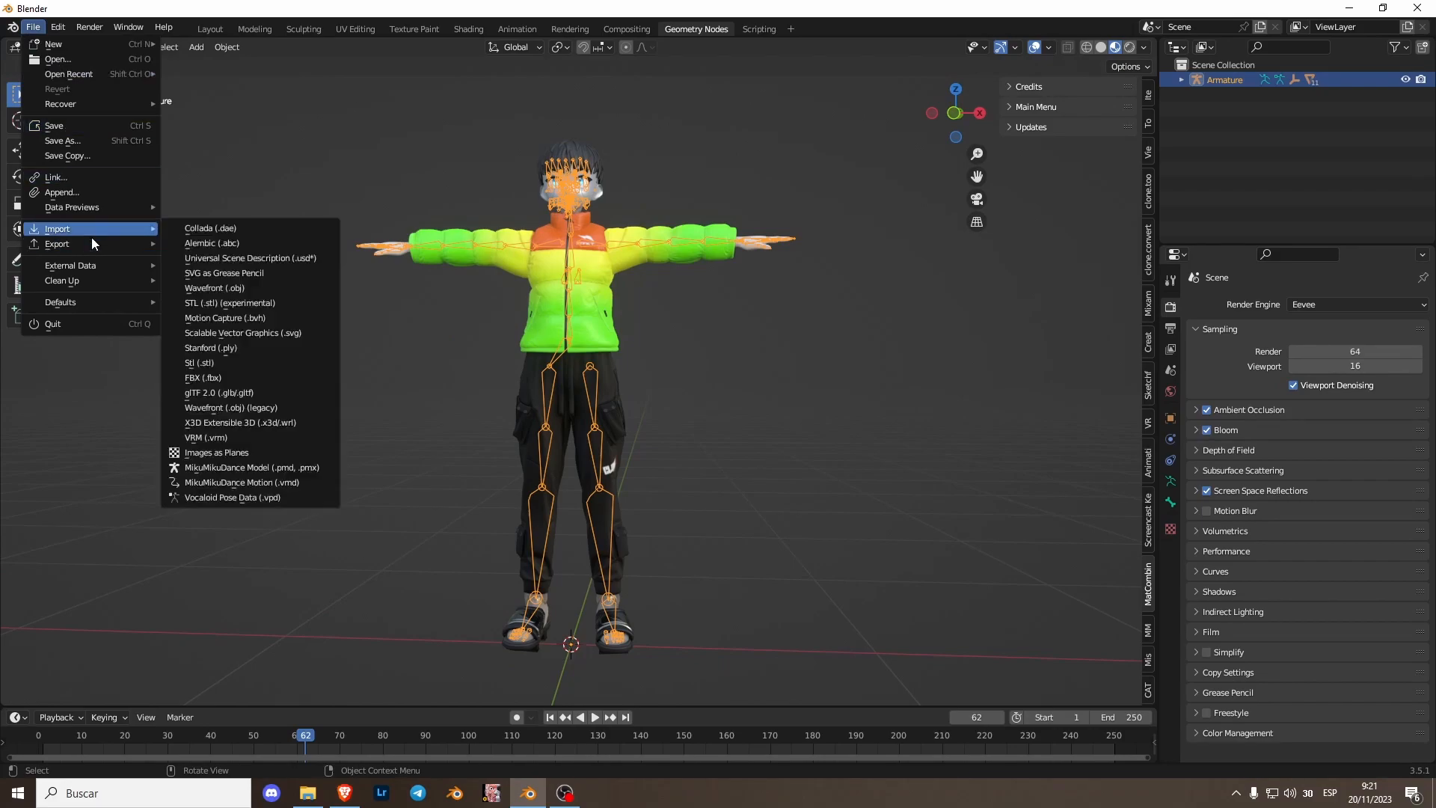
click(242, 438)
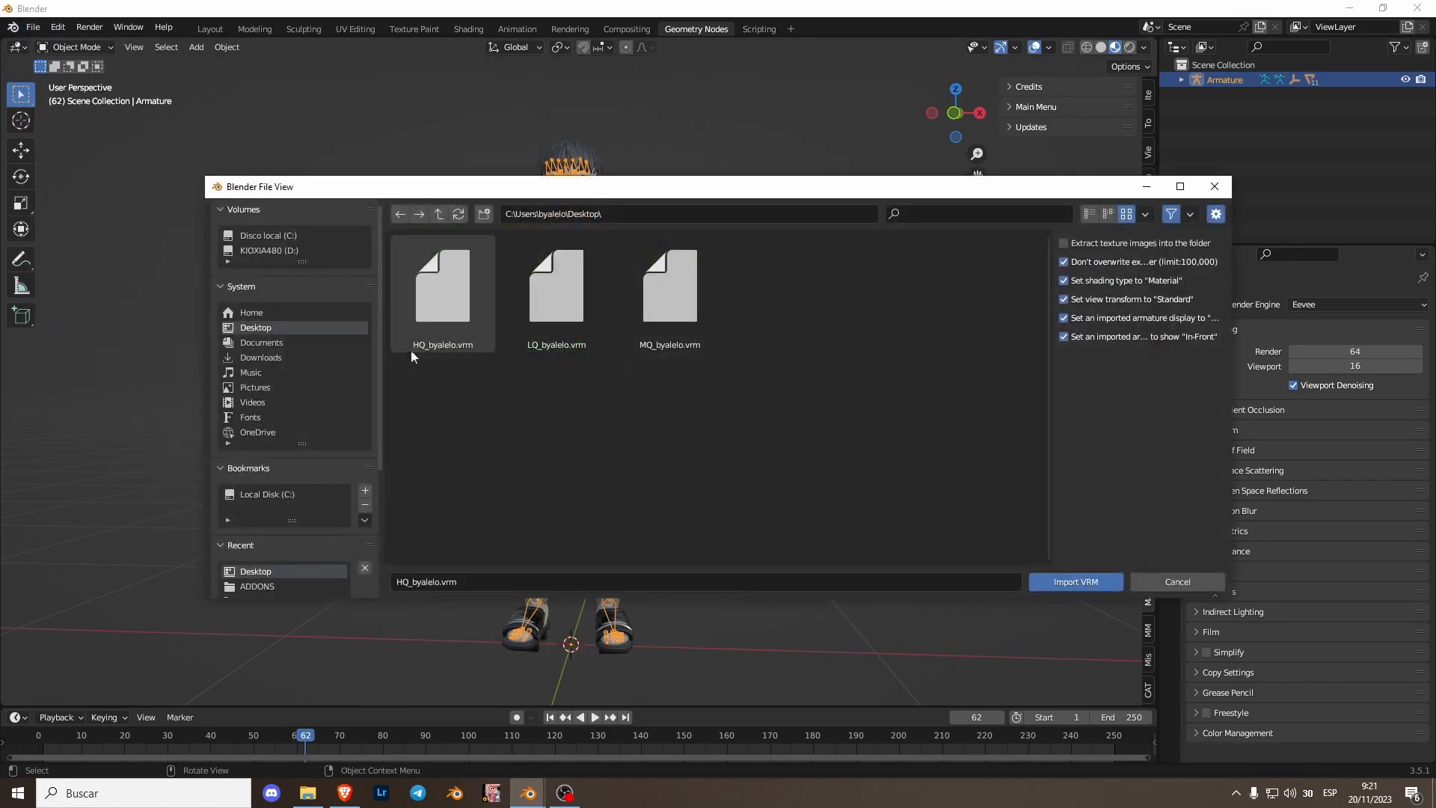
click(1214, 186)
- Hide the armature and switch to the front orthographic view of the avatar
middle_drag(537, 259, 563, 367)
key(h)
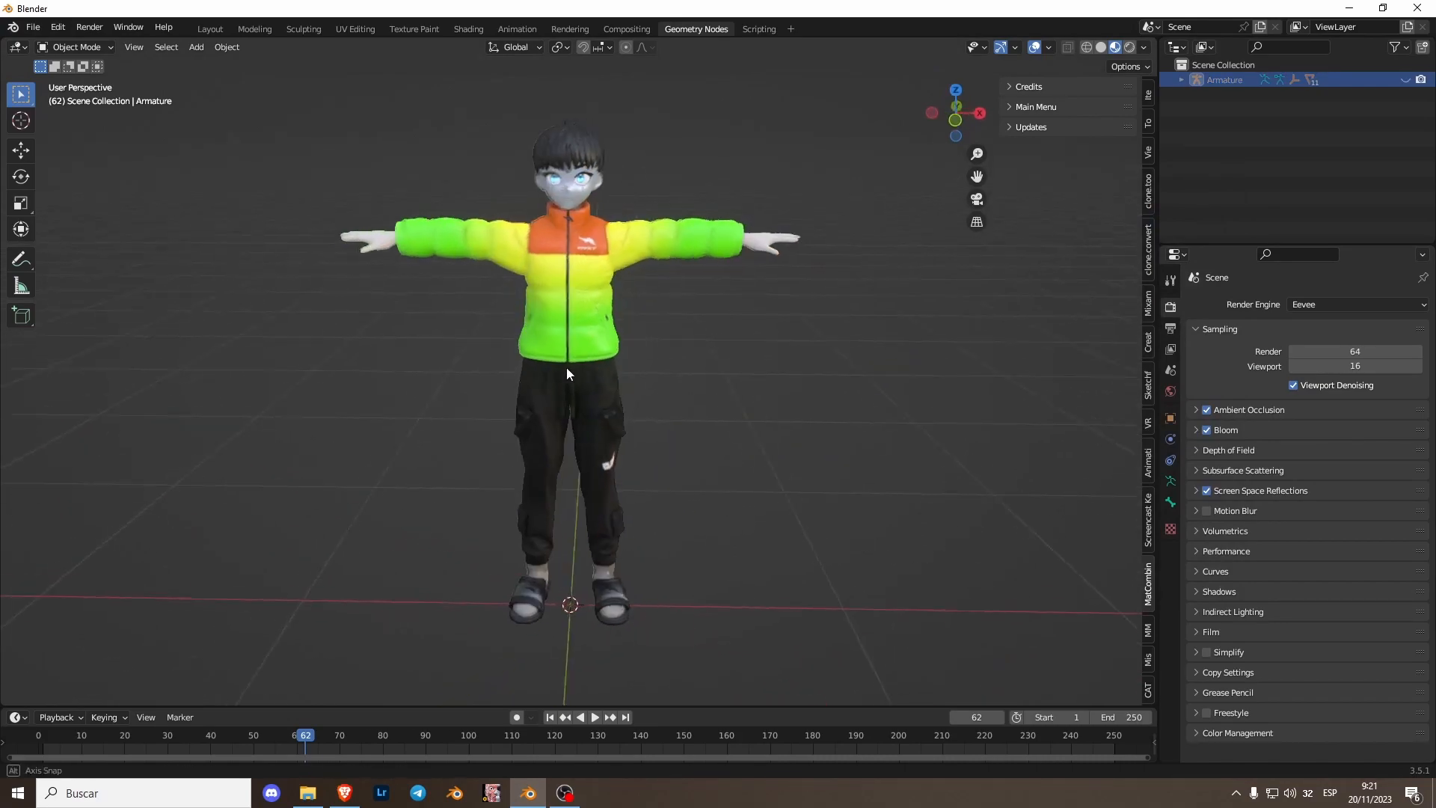
click(949, 128)
click(57, 26)
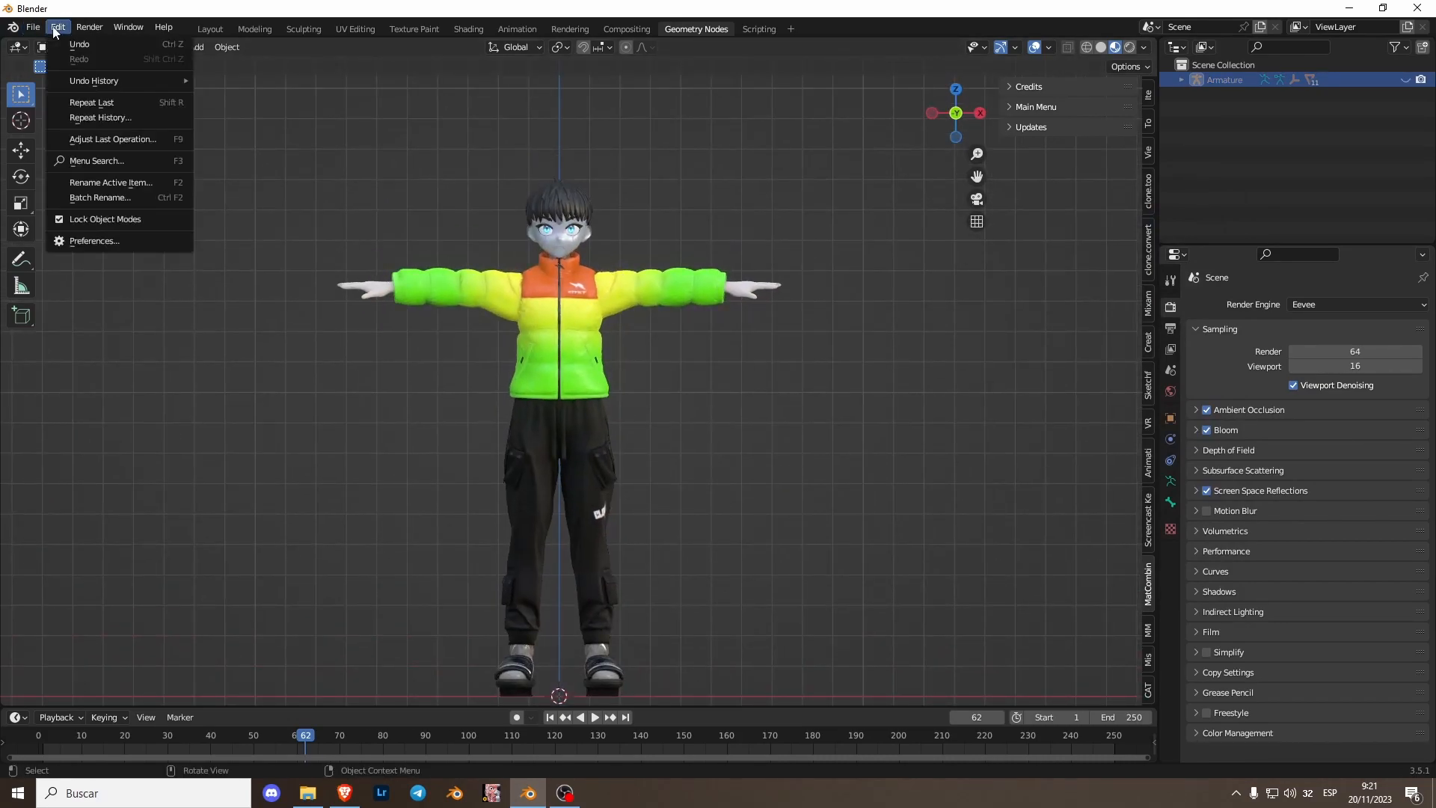
click(101, 244)
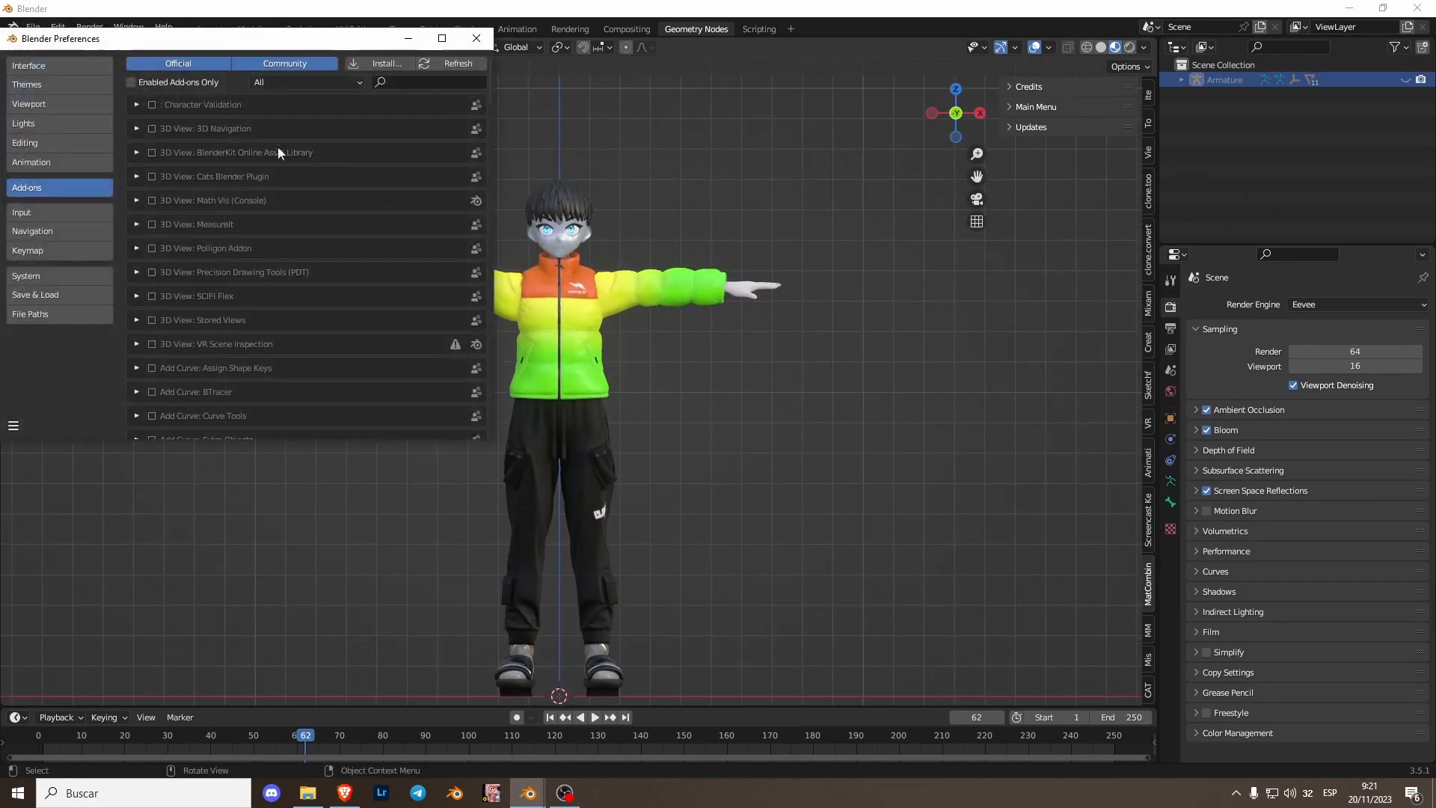
click(378, 62)
click(51, 175)
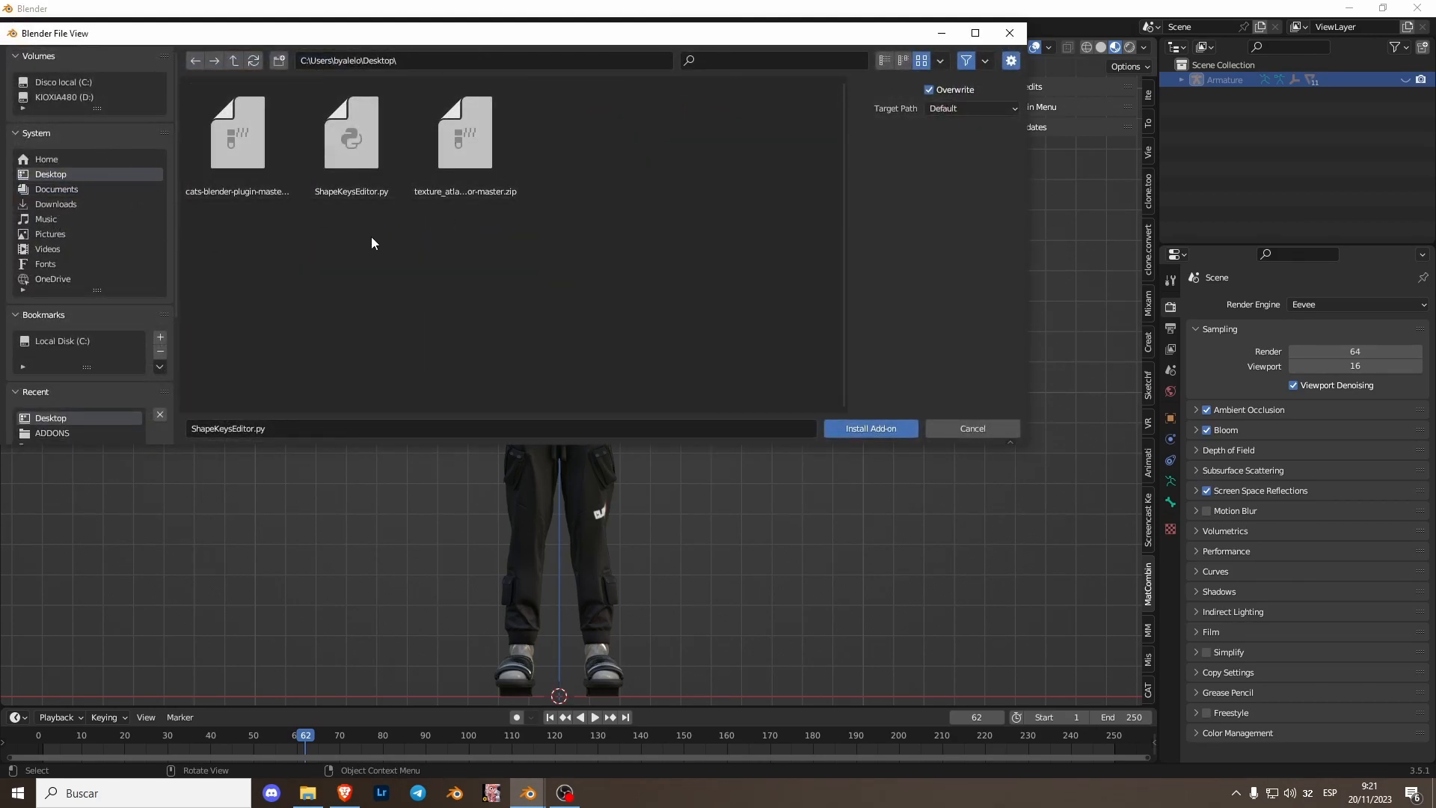
click(1009, 33)
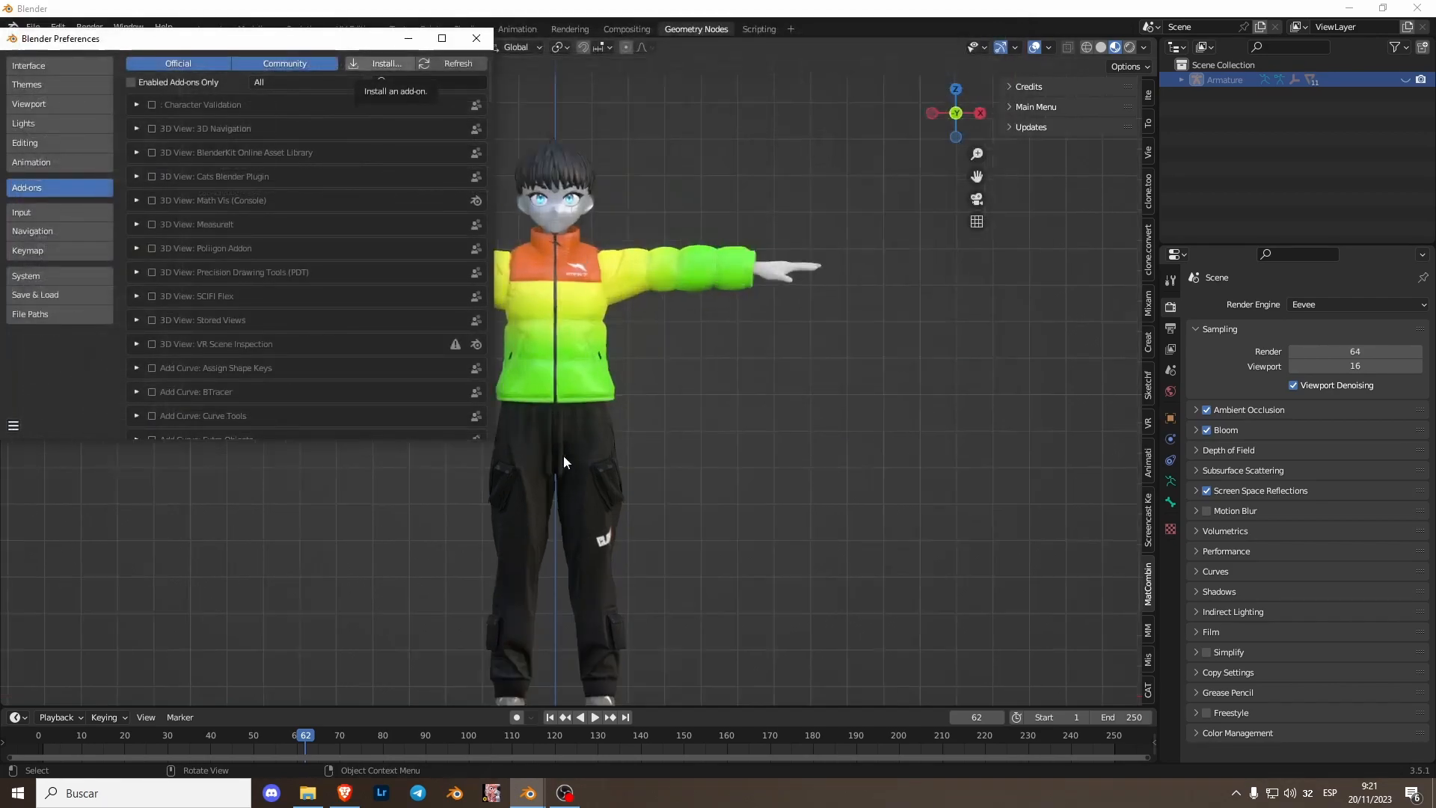
scroll(575, 383, up, 1)
click(476, 38)
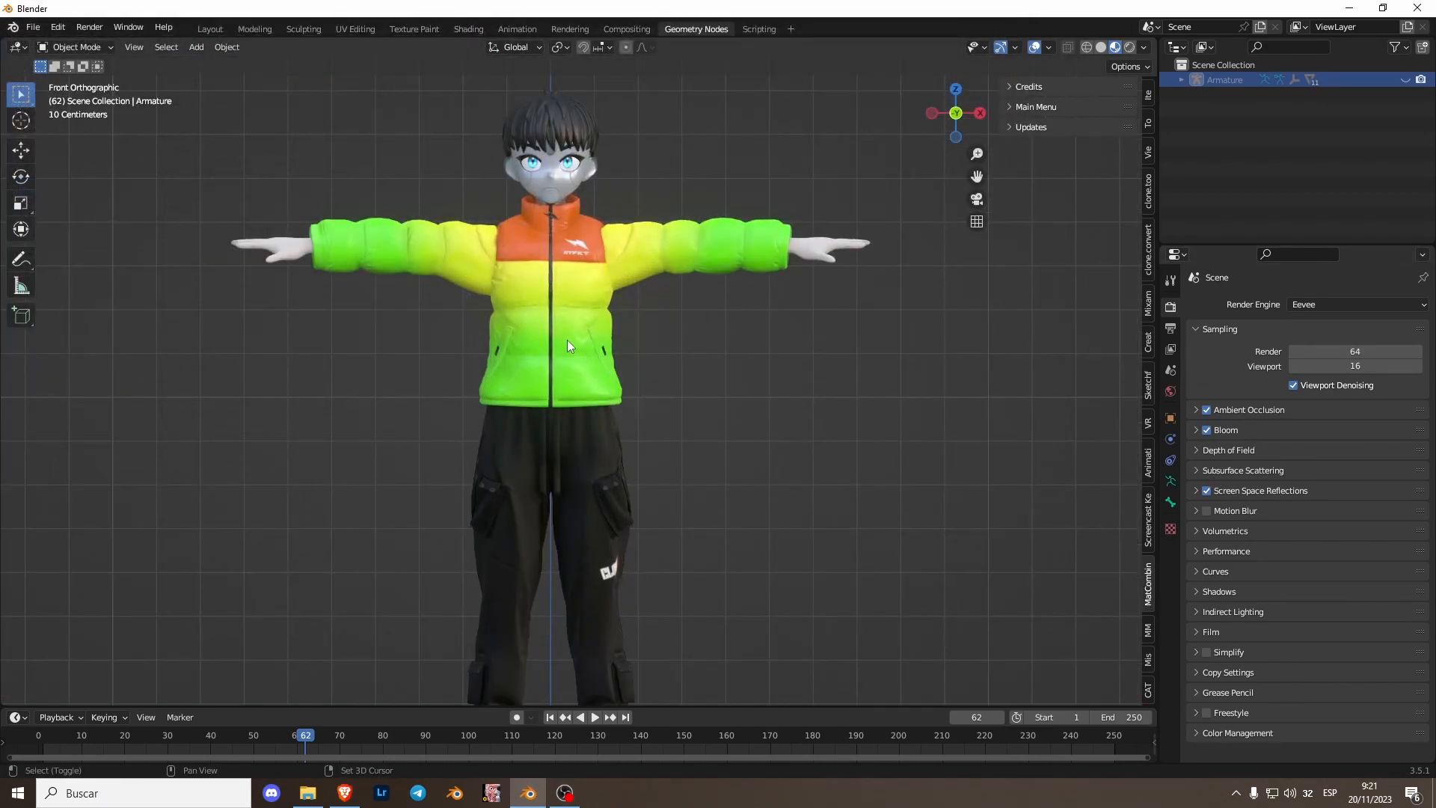
- Widen the Properties editor beside the viewport
shift+middle_drag(567, 341, 571, 408)
scroll(574, 444, up, 4)
shift+middle_drag(542, 328, 574, 381)
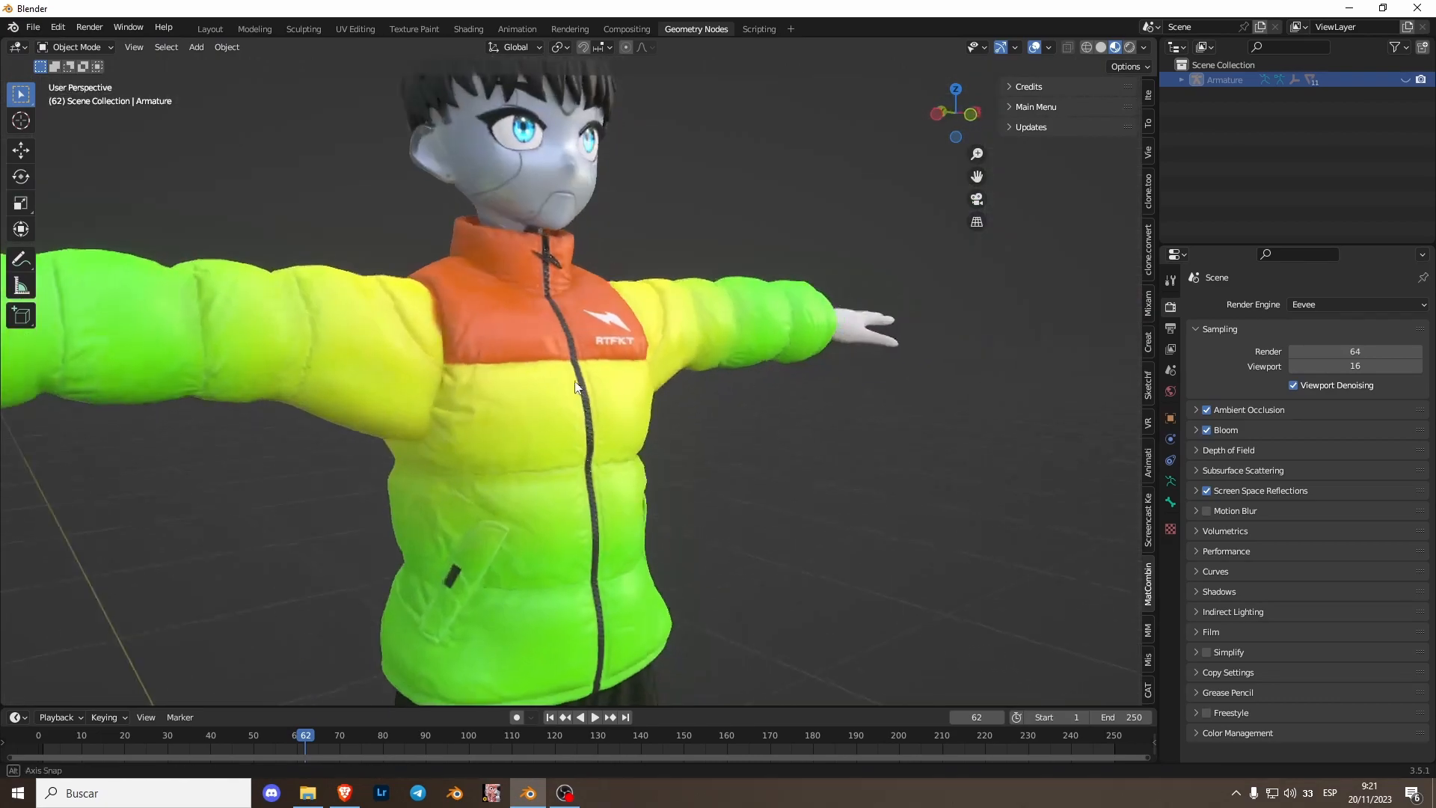
scroll(576, 386, down, 3)
middle_drag(761, 397, 662, 397)
scroll(580, 244, up, 3)
shift+middle_drag(581, 245, 640, 426)
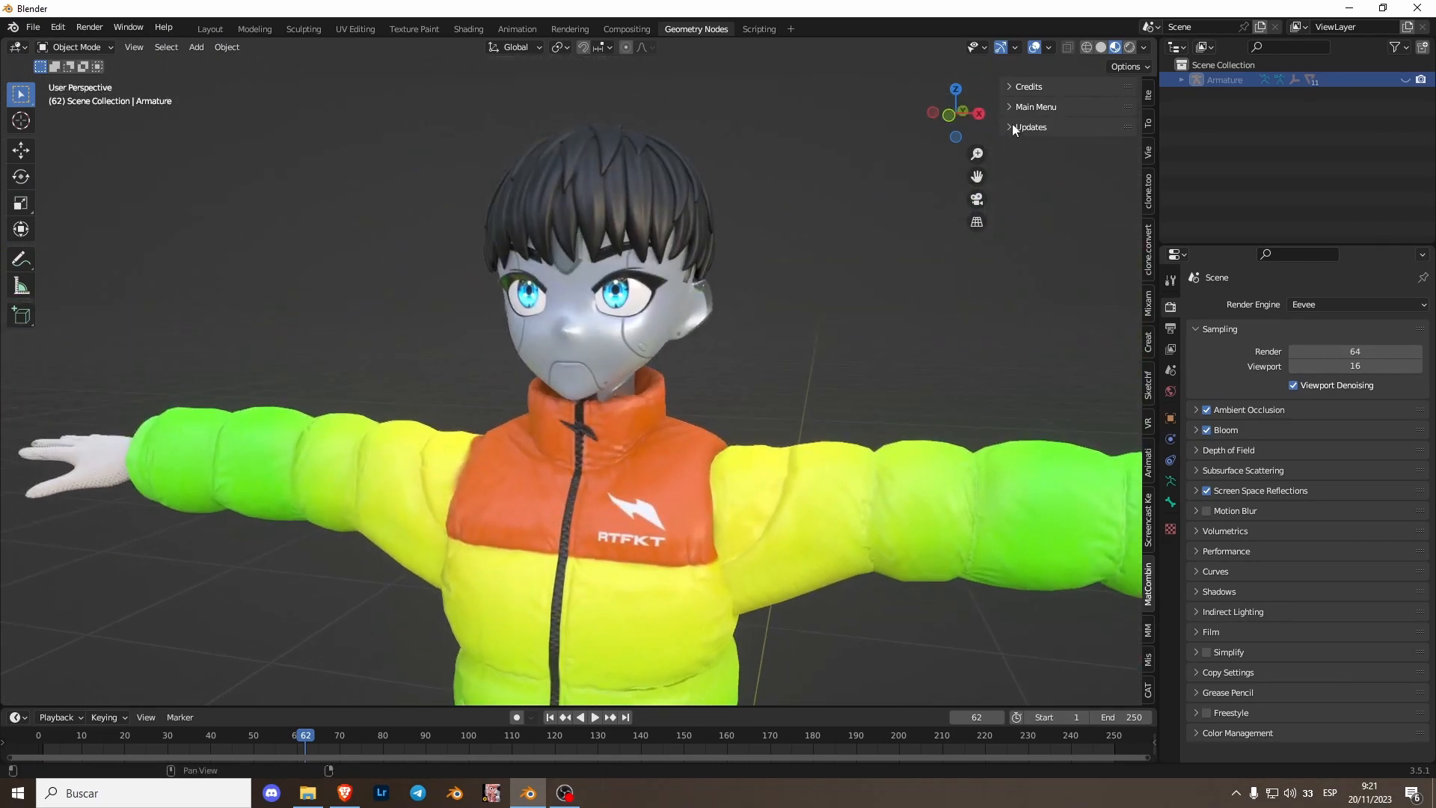
click(948, 114)
scroll(654, 450, up, 1)
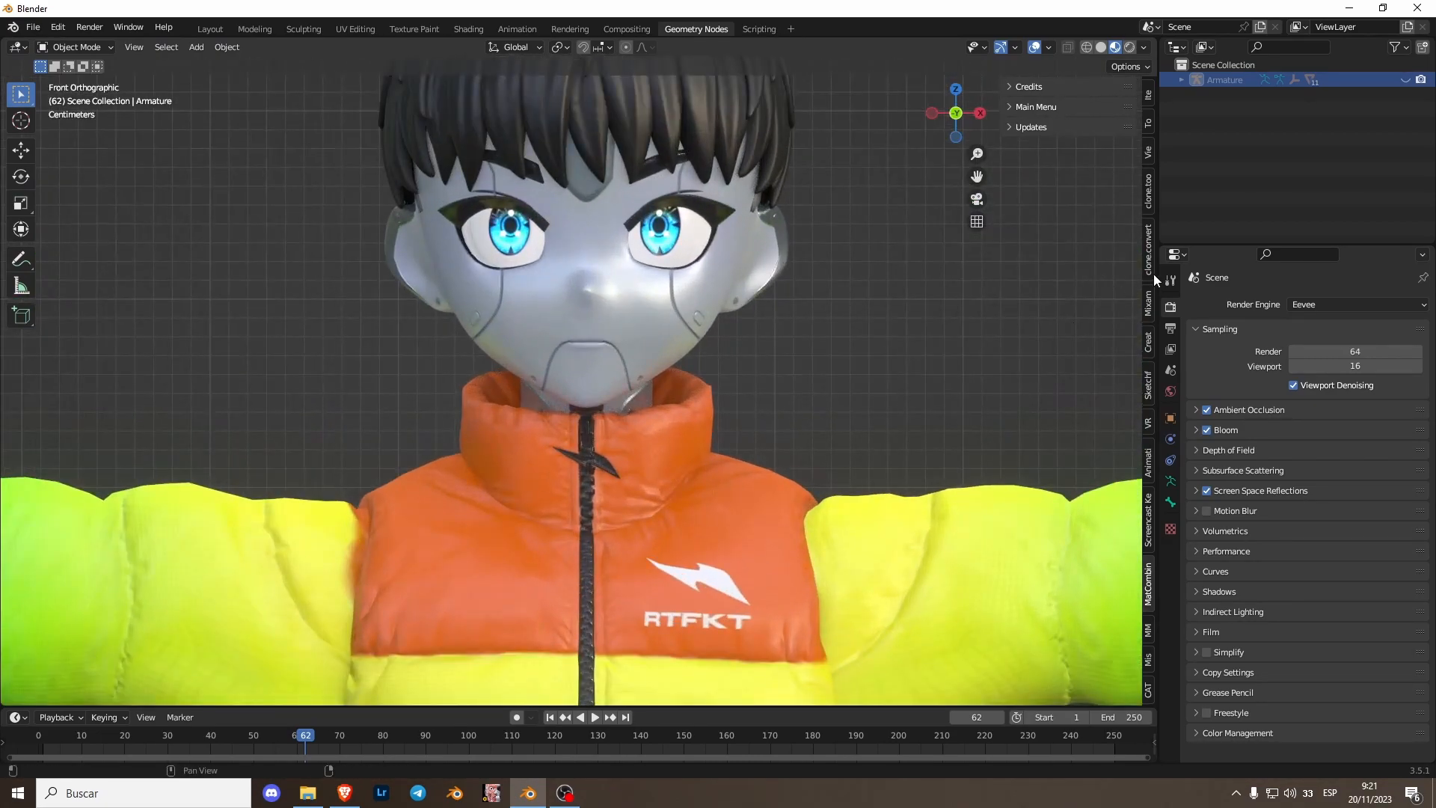
drag(1155, 274, 1049, 277)
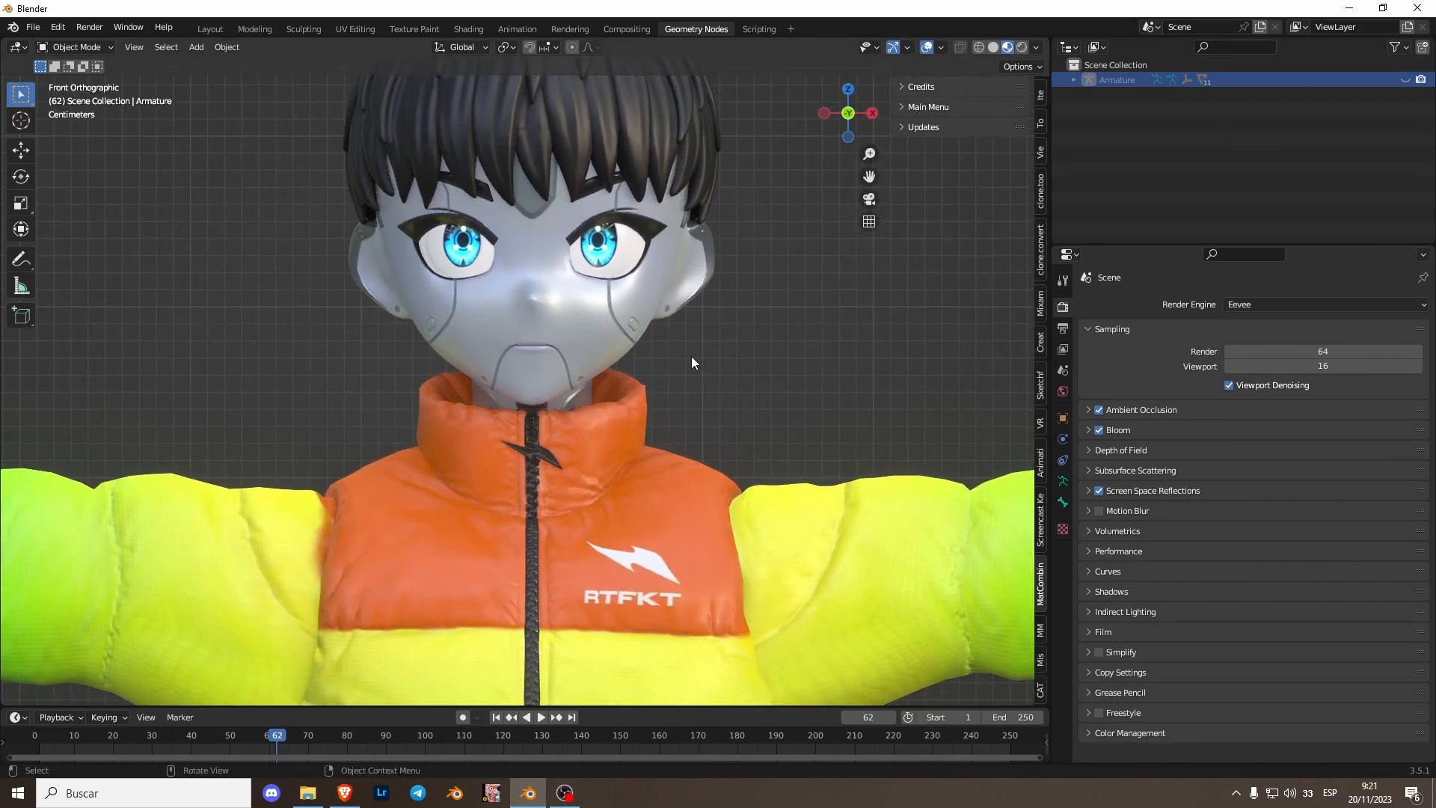
- Select the avatar's head mesh
shift+middle_drag(604, 217, 568, 330)
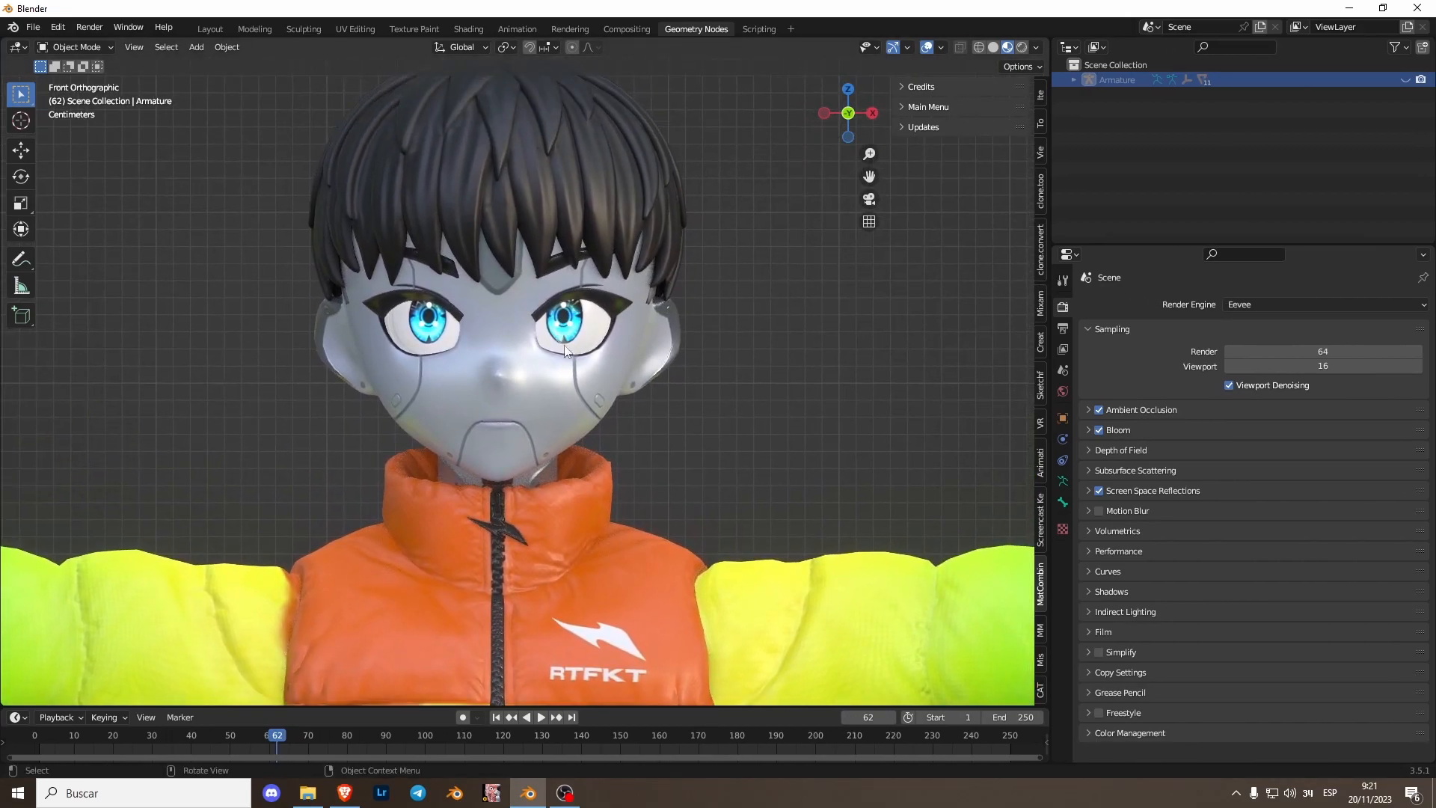
scroll(568, 330, up, 3)
click(509, 438)
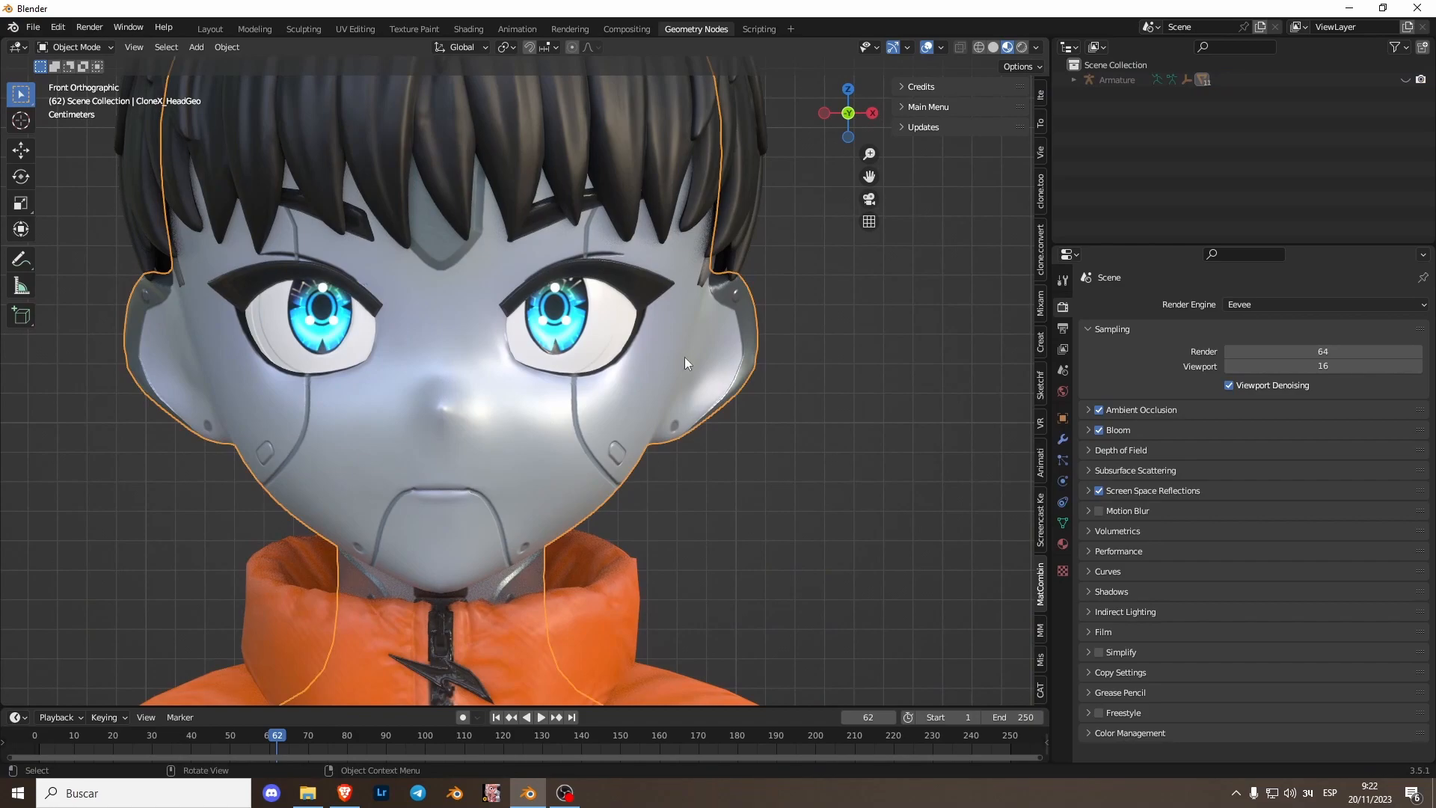
- Inspect the shape key names on the head and eyebrow meshes in the mesh data properties
click(1063, 523)
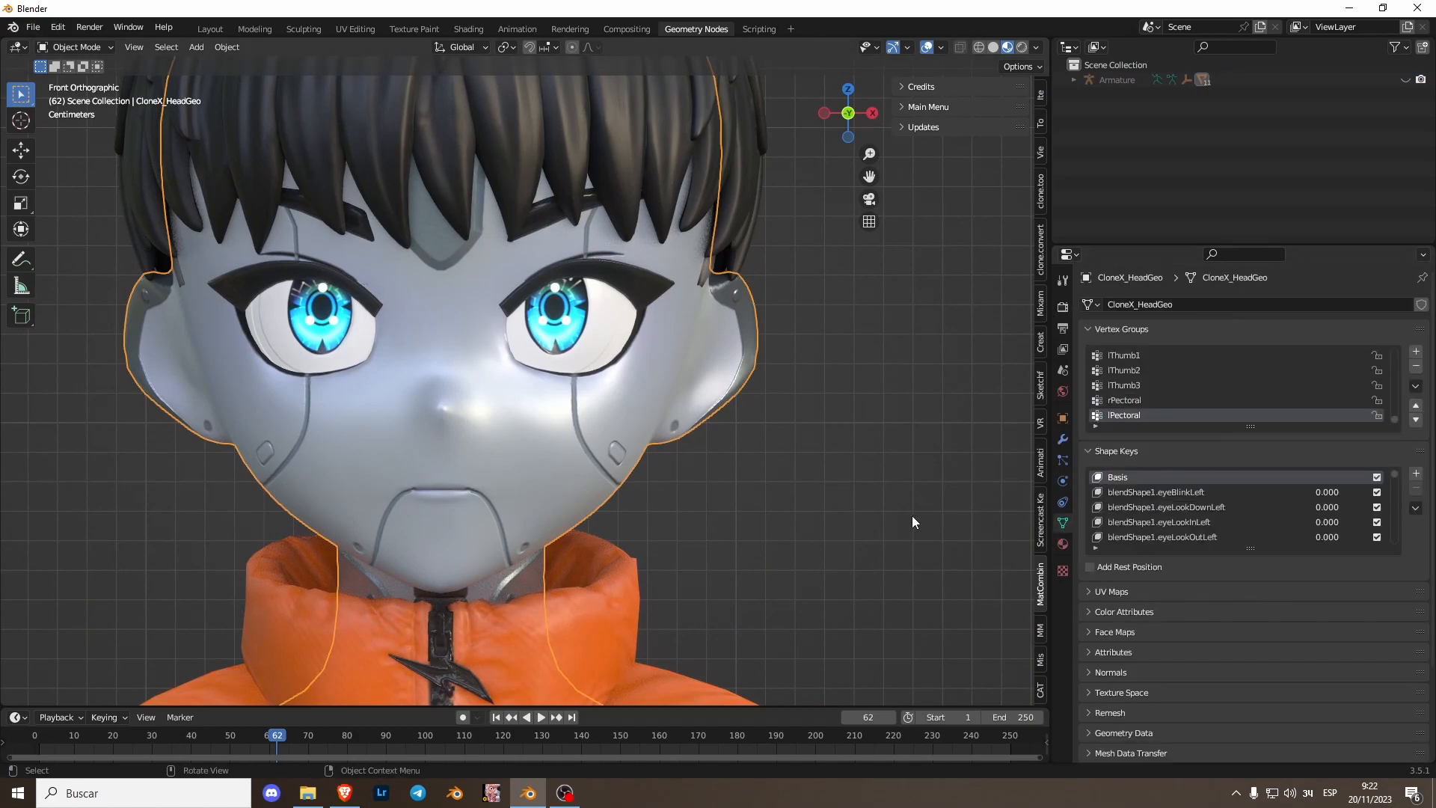
click(1157, 494)
click(1155, 478)
click(1122, 493)
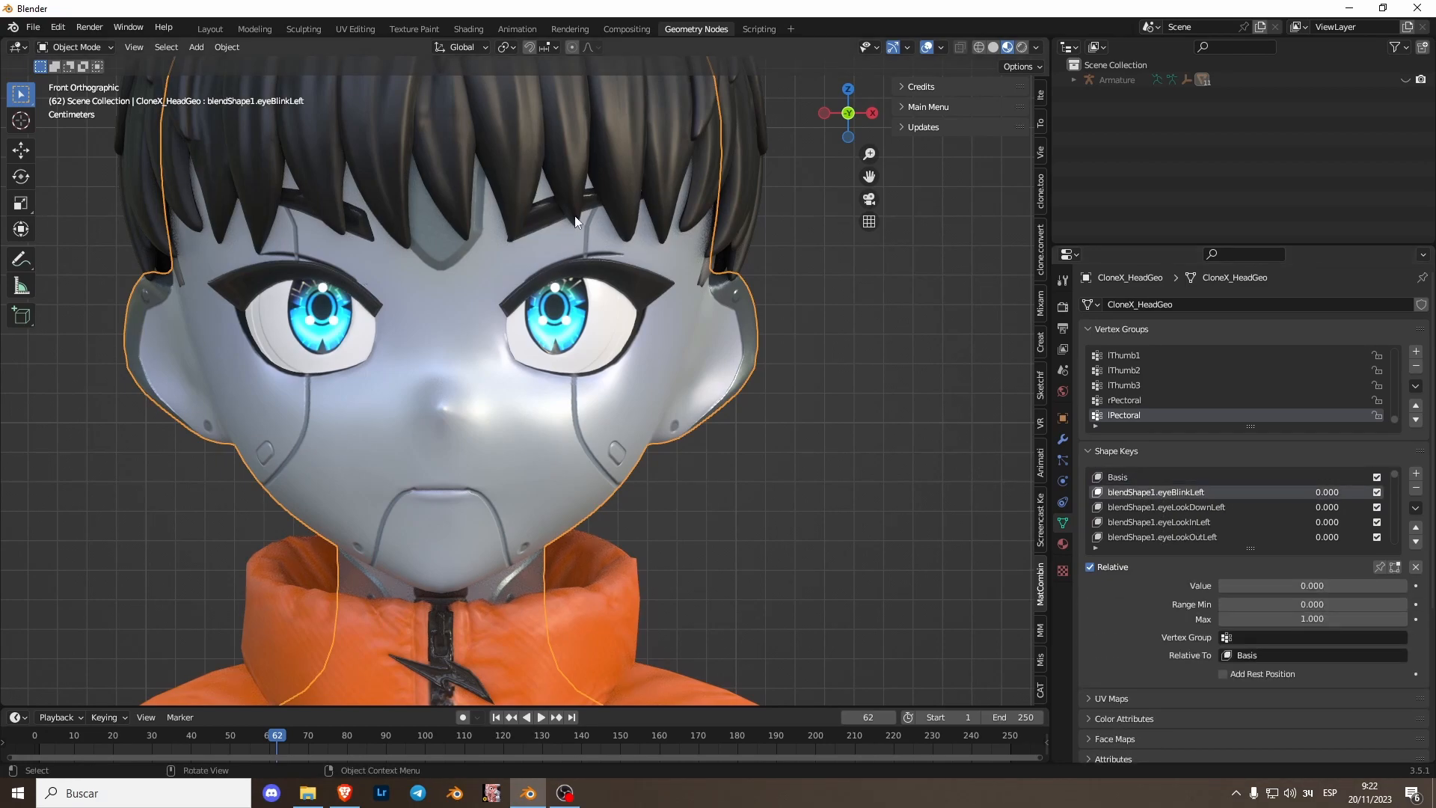
click(540, 221)
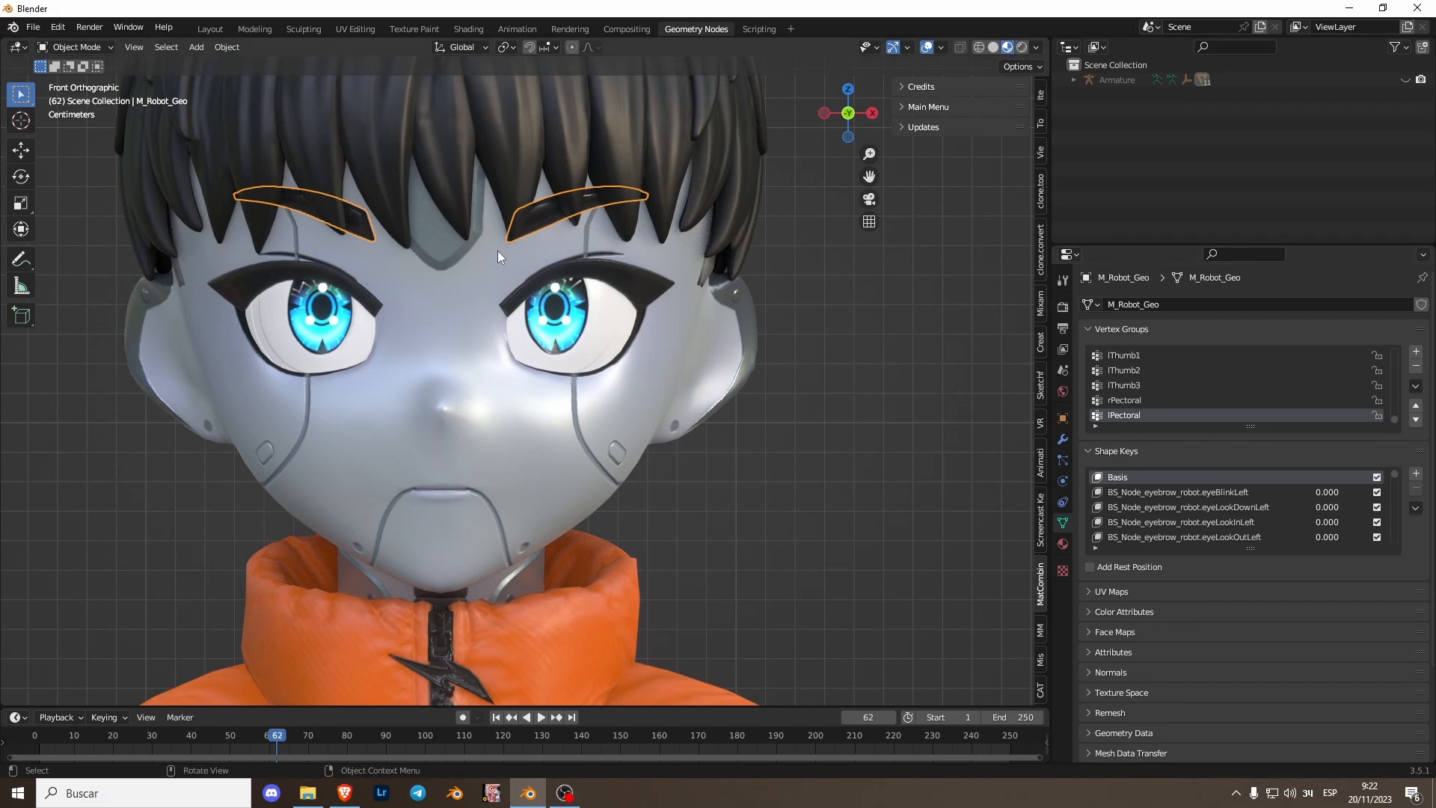
click(438, 320)
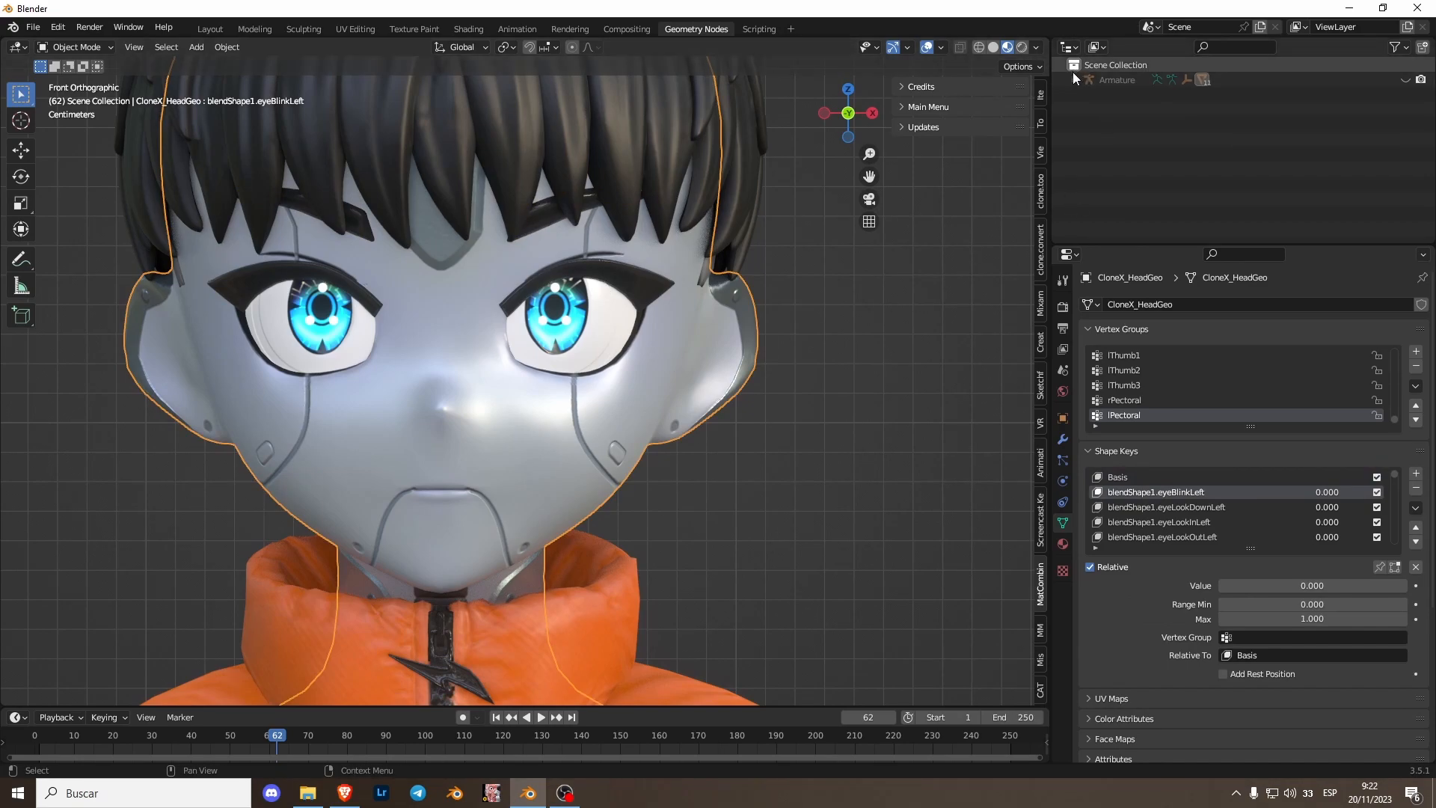
- Expand the armature hierarchy in the outliner and delete the empty named secondary
click(1074, 79)
drag(1152, 246, 1152, 340)
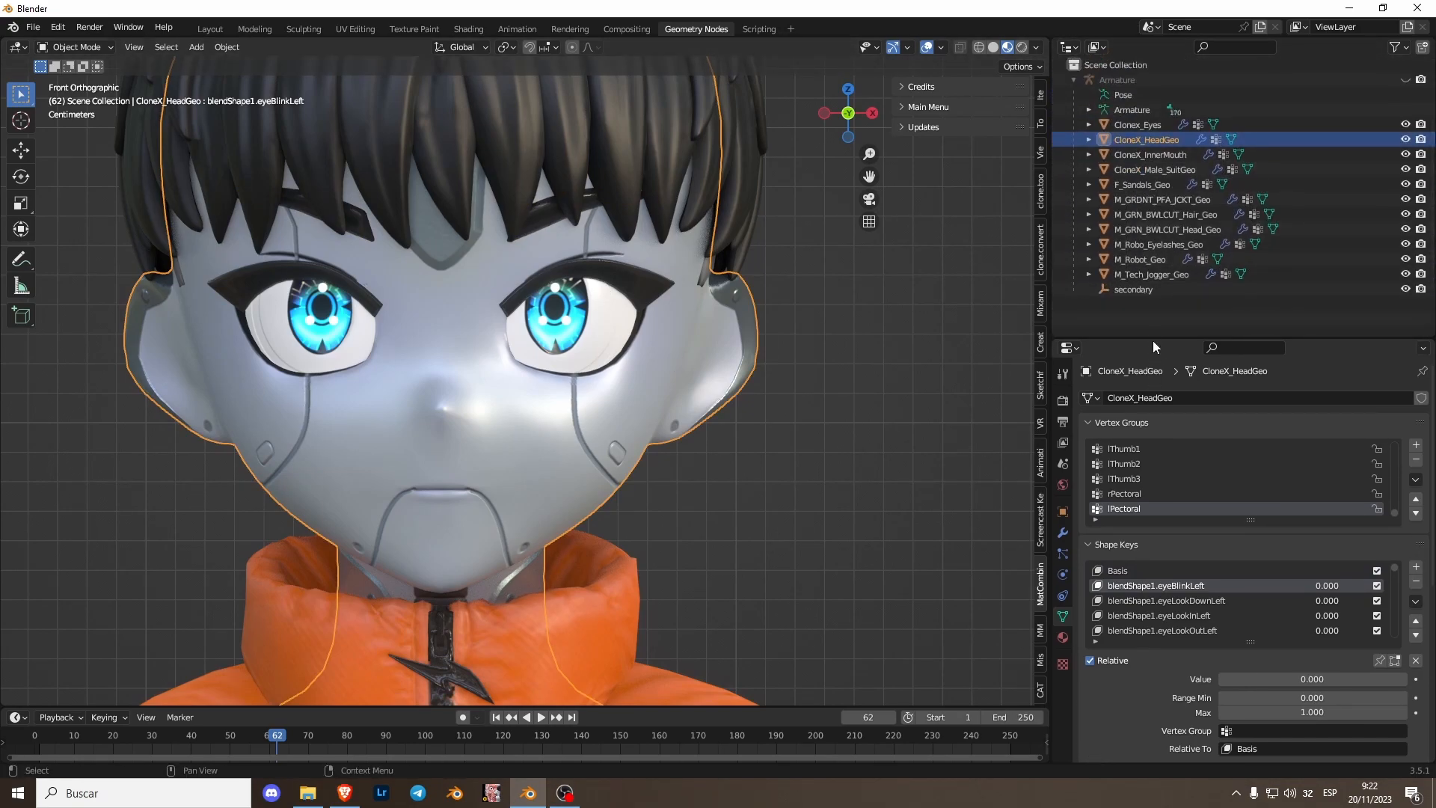
click(1142, 291)
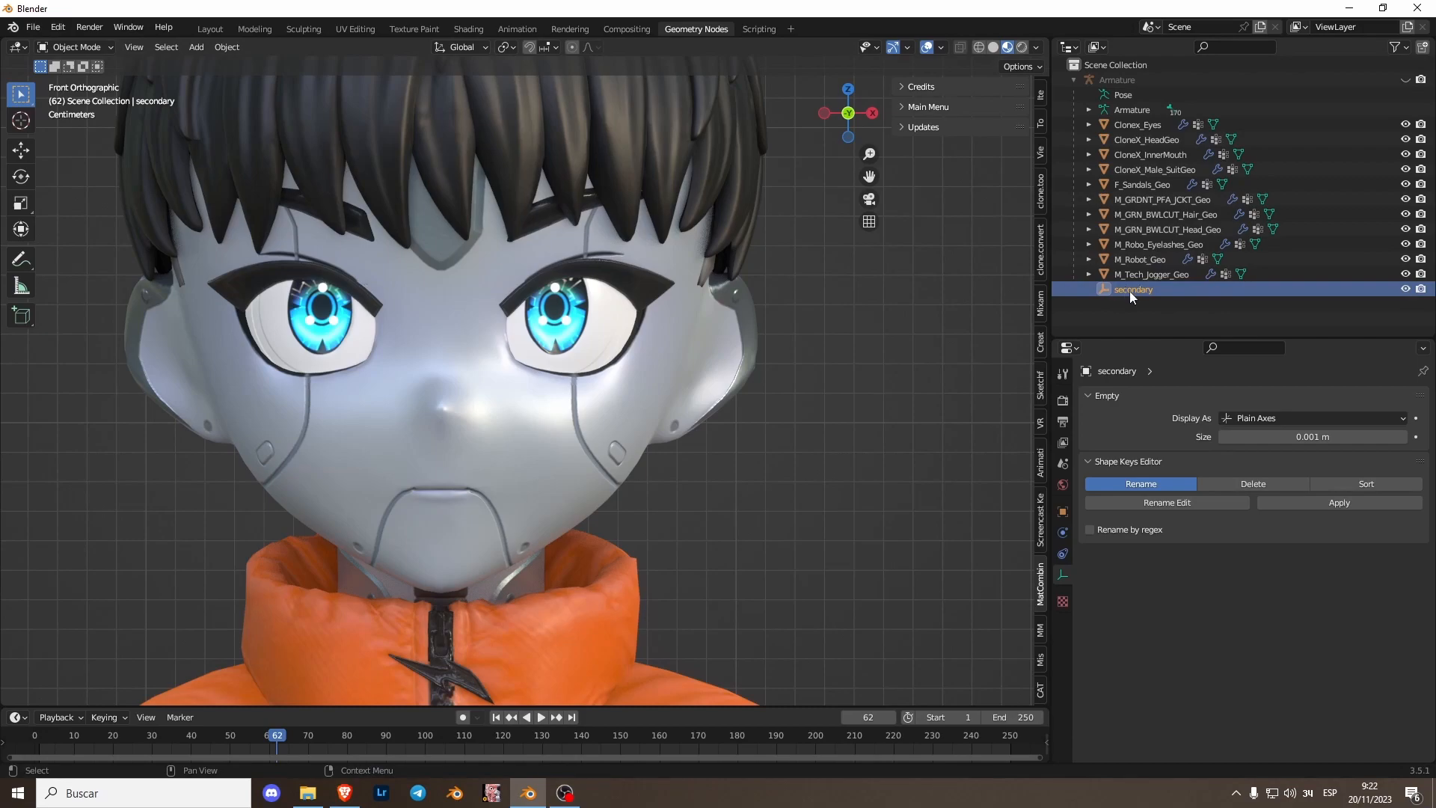
key(Delete)
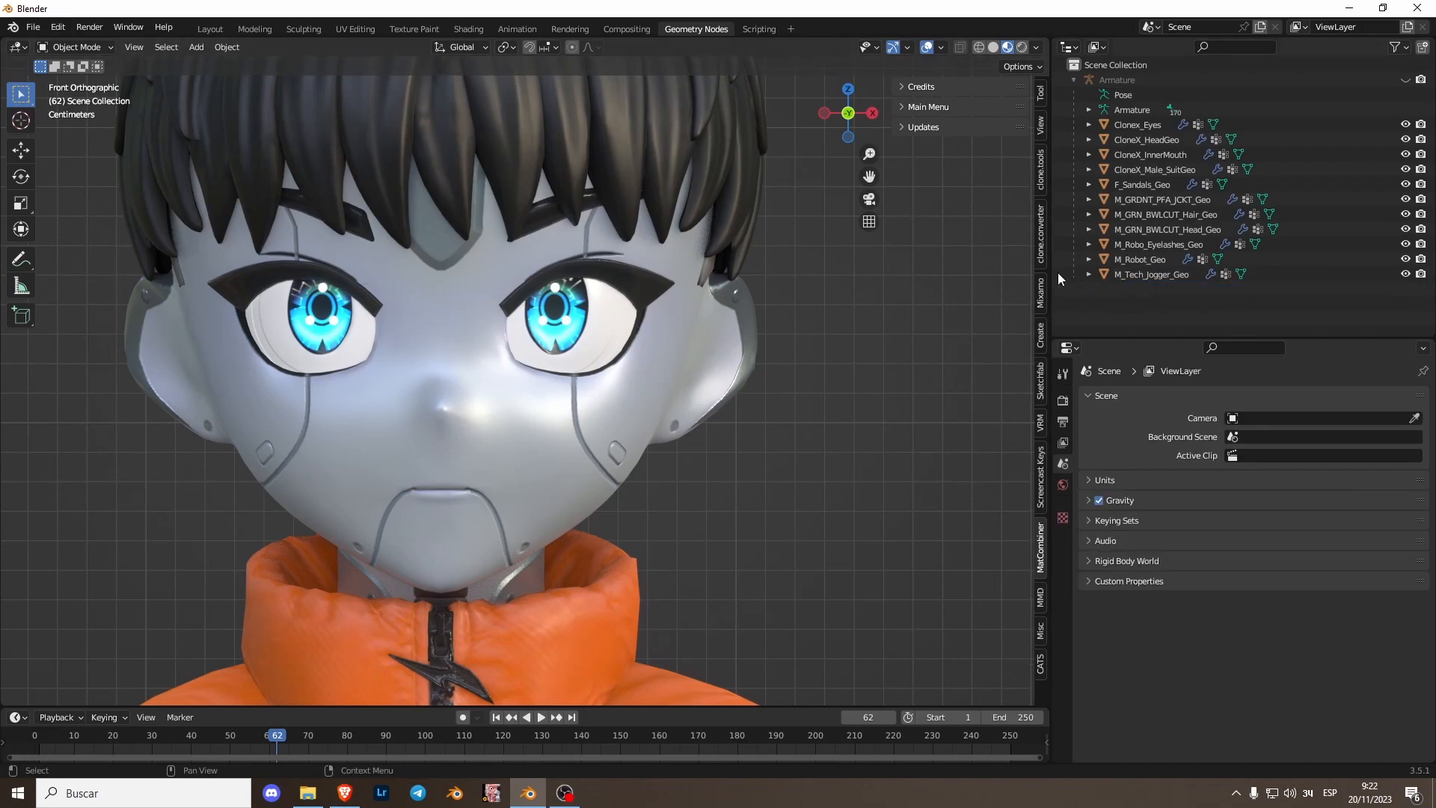
- Copy the blendShape1. prefix from the name of the head mesh's first blink shape key
click(1139, 125)
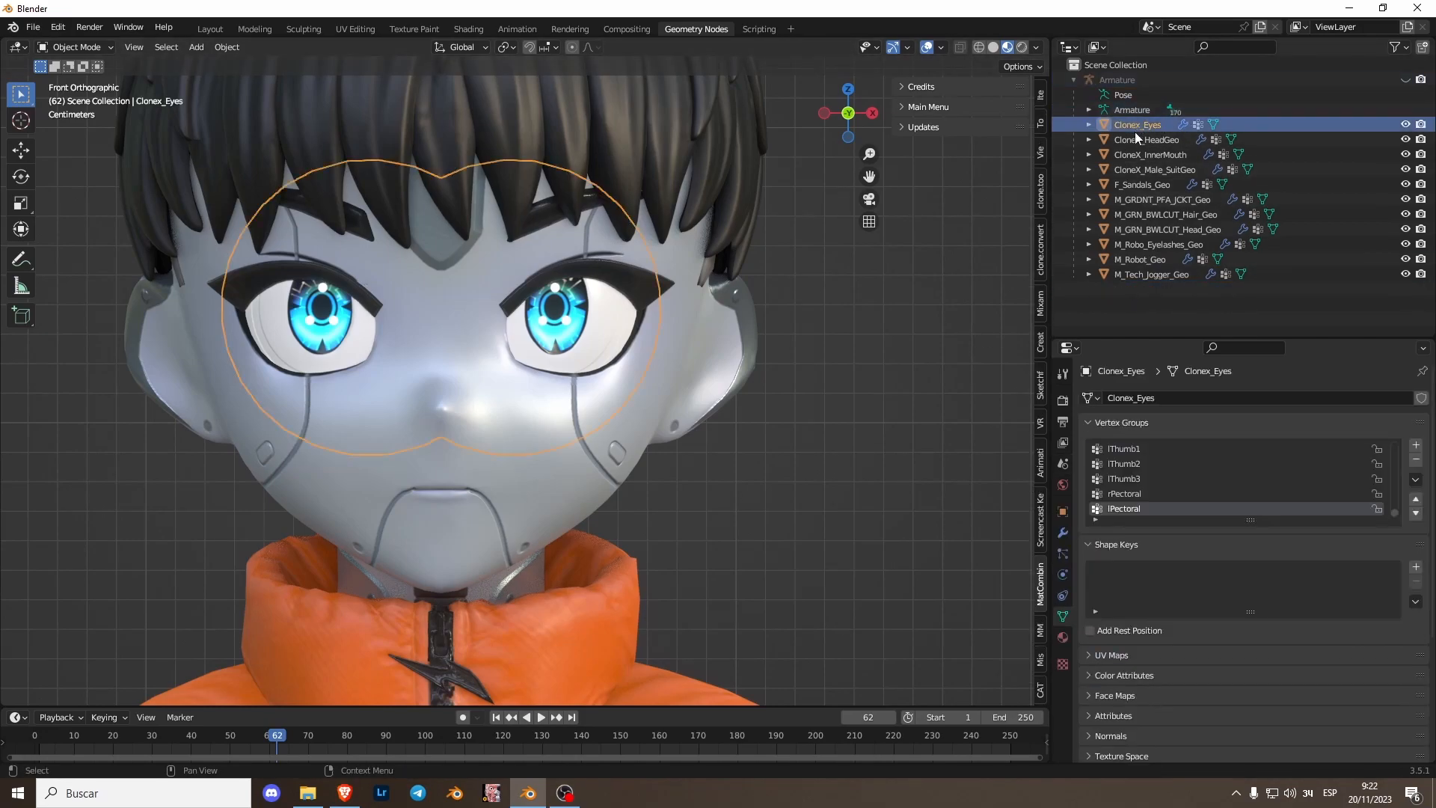
click(527, 413)
scroll(1148, 612, down, 5)
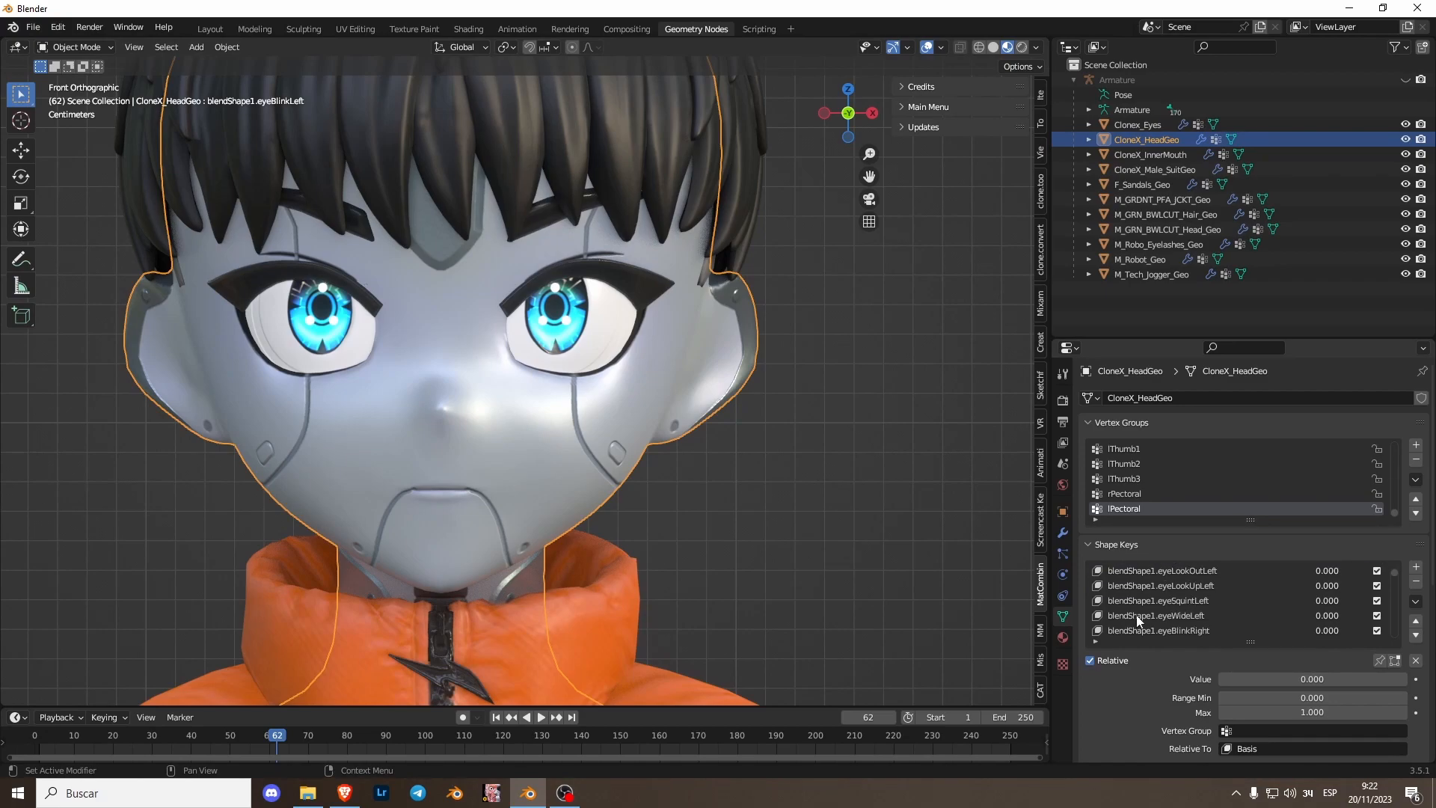
scroll(1191, 589, up, 5)
double_click(1152, 585)
drag(1157, 585, 1108, 588)
key(Escape)
- Enable Rename by regex and strip the blendShape1. prefix from all of the head mesh's shape keys
scroll(1146, 679, down, 10)
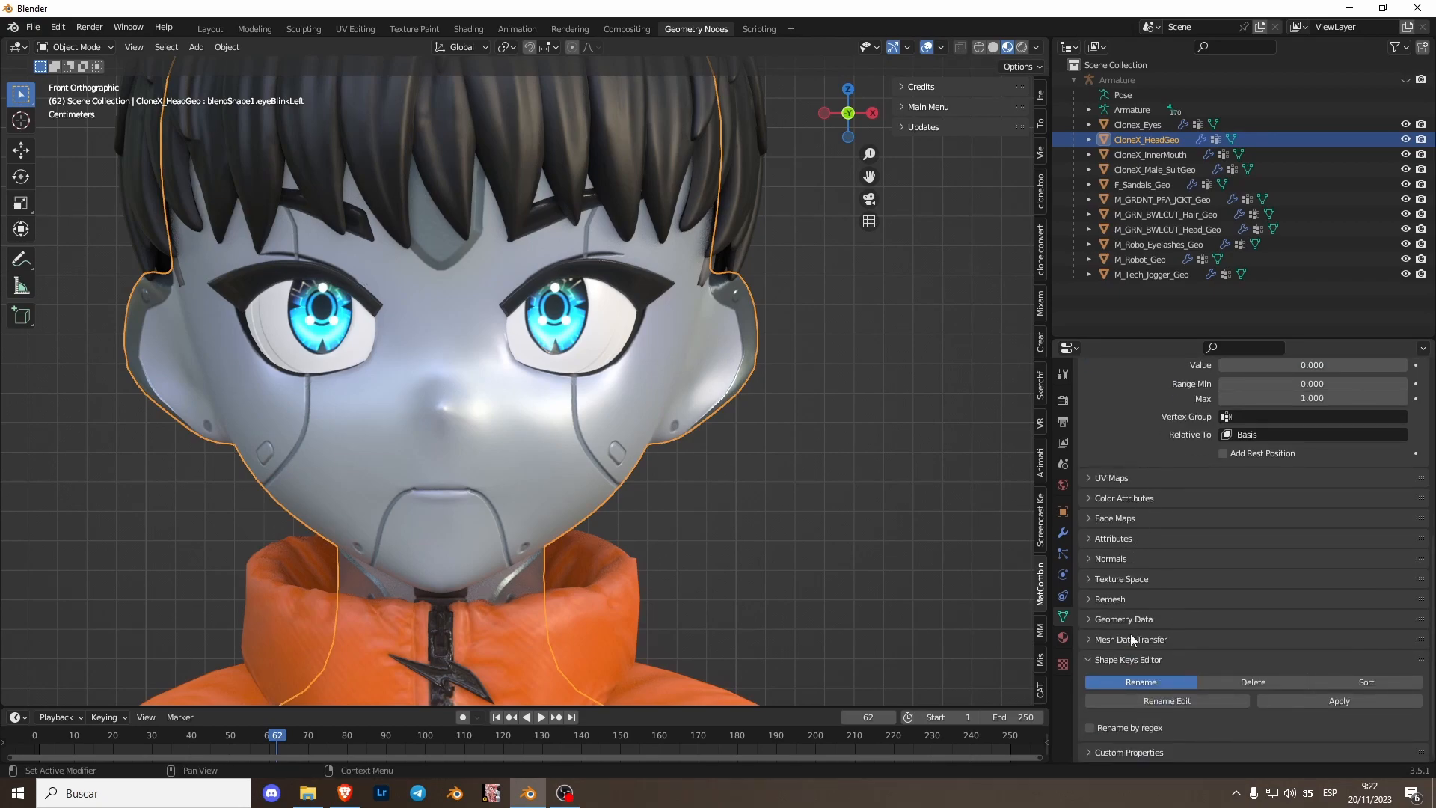
click(1089, 728)
scroll(1241, 609, down, 3)
click(1187, 681)
text(blendShape1.)
key(Return)
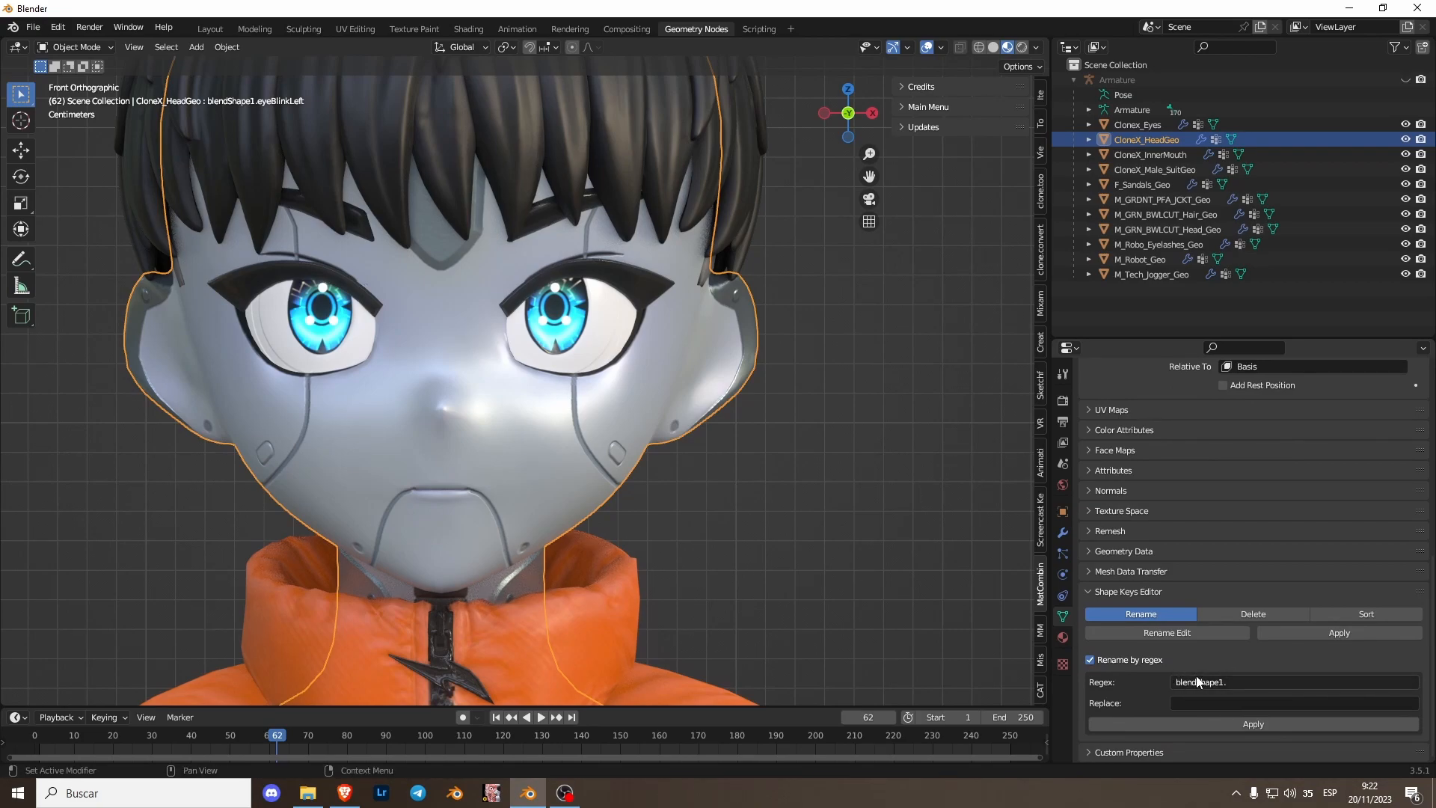
click(1197, 715)
scroll(1206, 510, up, 8)
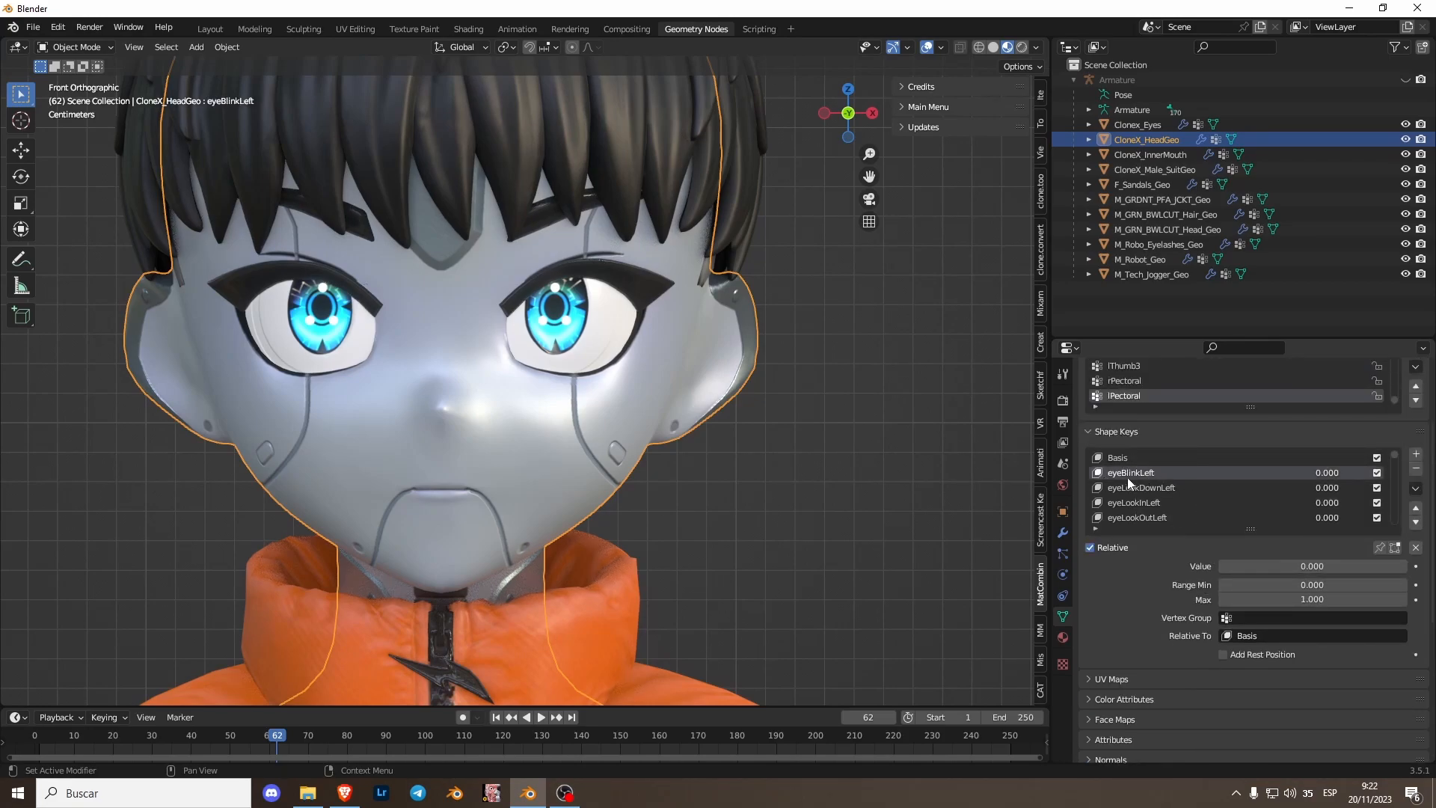
- Apply the same regex rename to strip the blendShape1. prefix from the eyelash mesh's shape keys
click(579, 267)
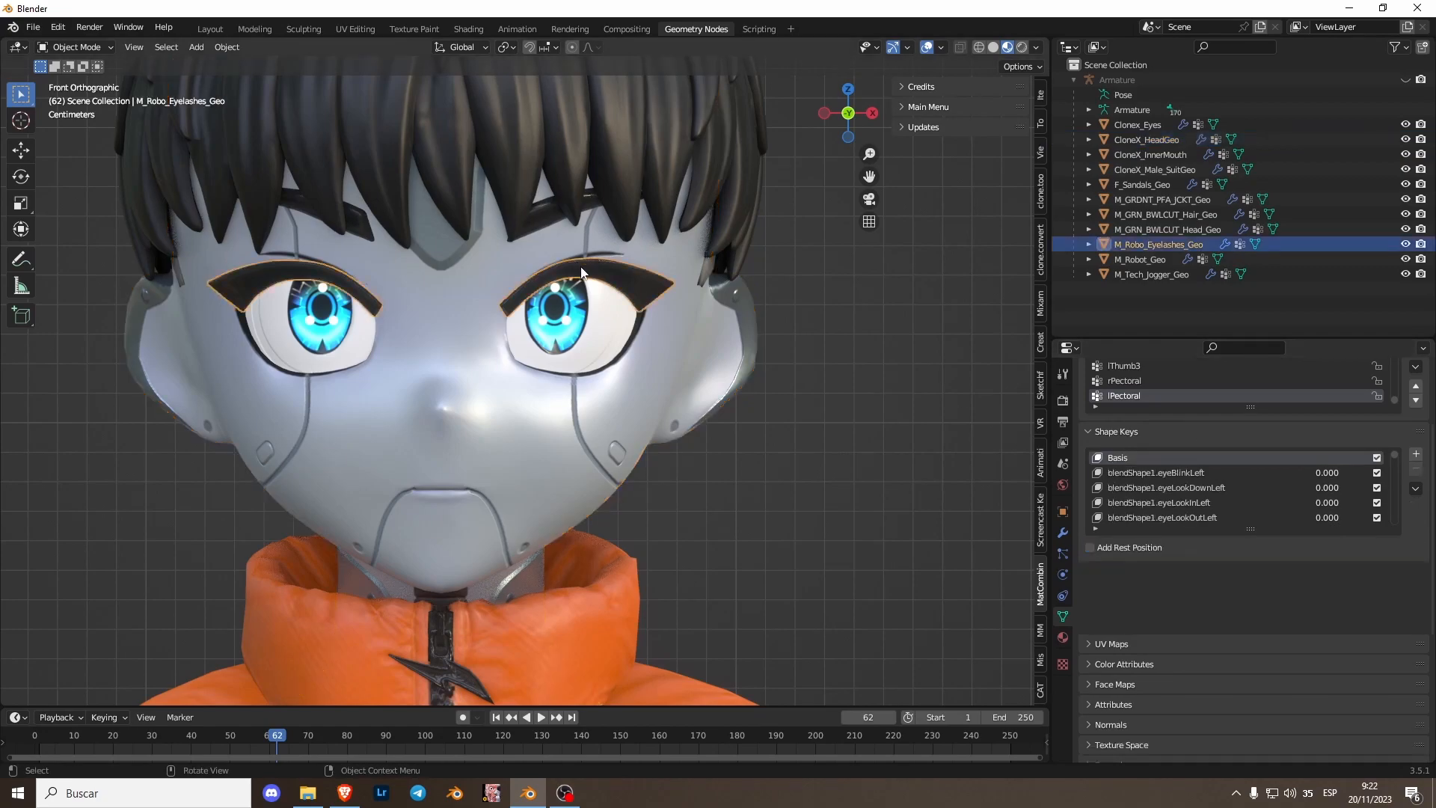
scroll(1197, 643, down, 5)
click(1222, 722)
scroll(1137, 508, up, 5)
- Strip the BS_Node_eyebrow_robot. prefix from the eyebrow mesh's shape keys with a regex rename
click(531, 228)
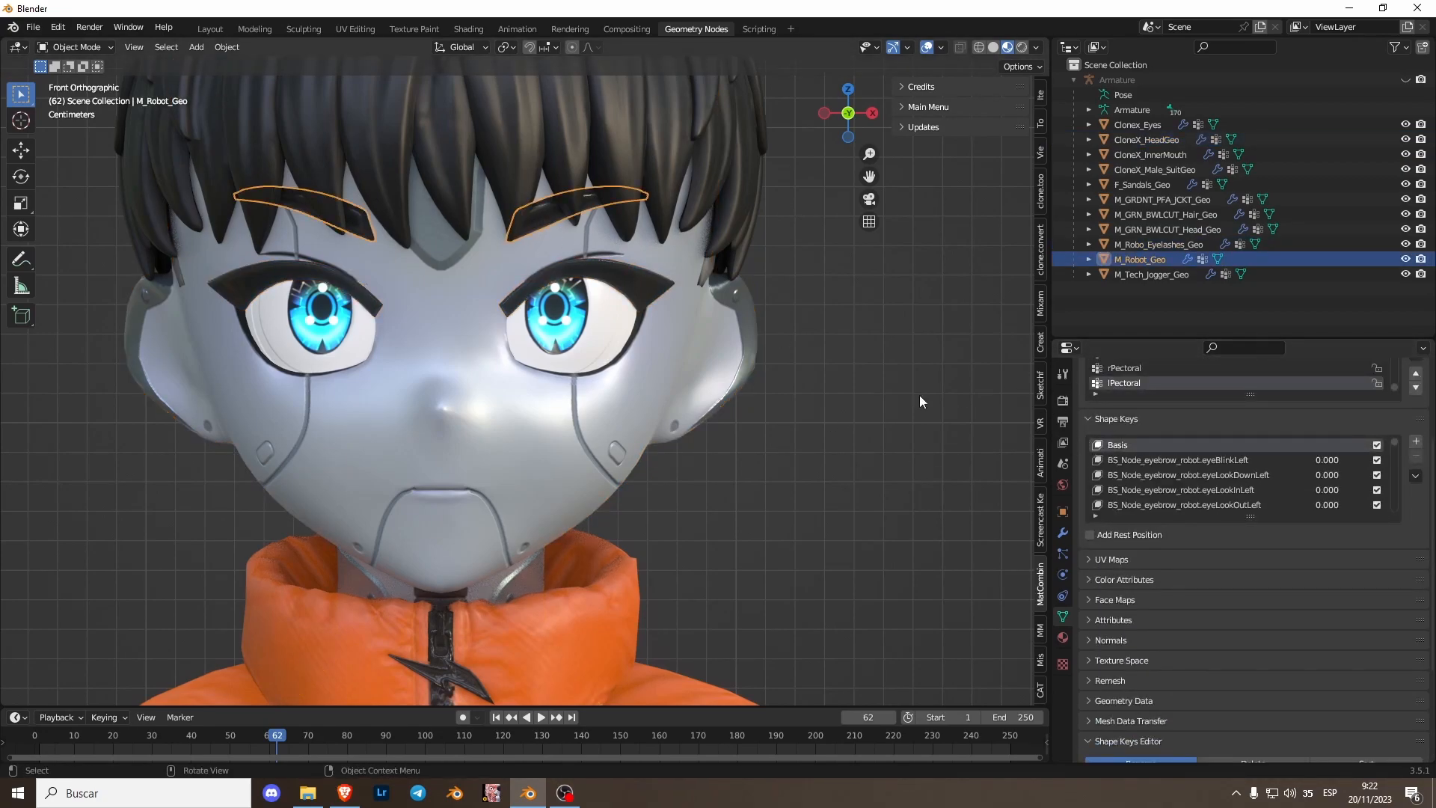
click(1197, 460)
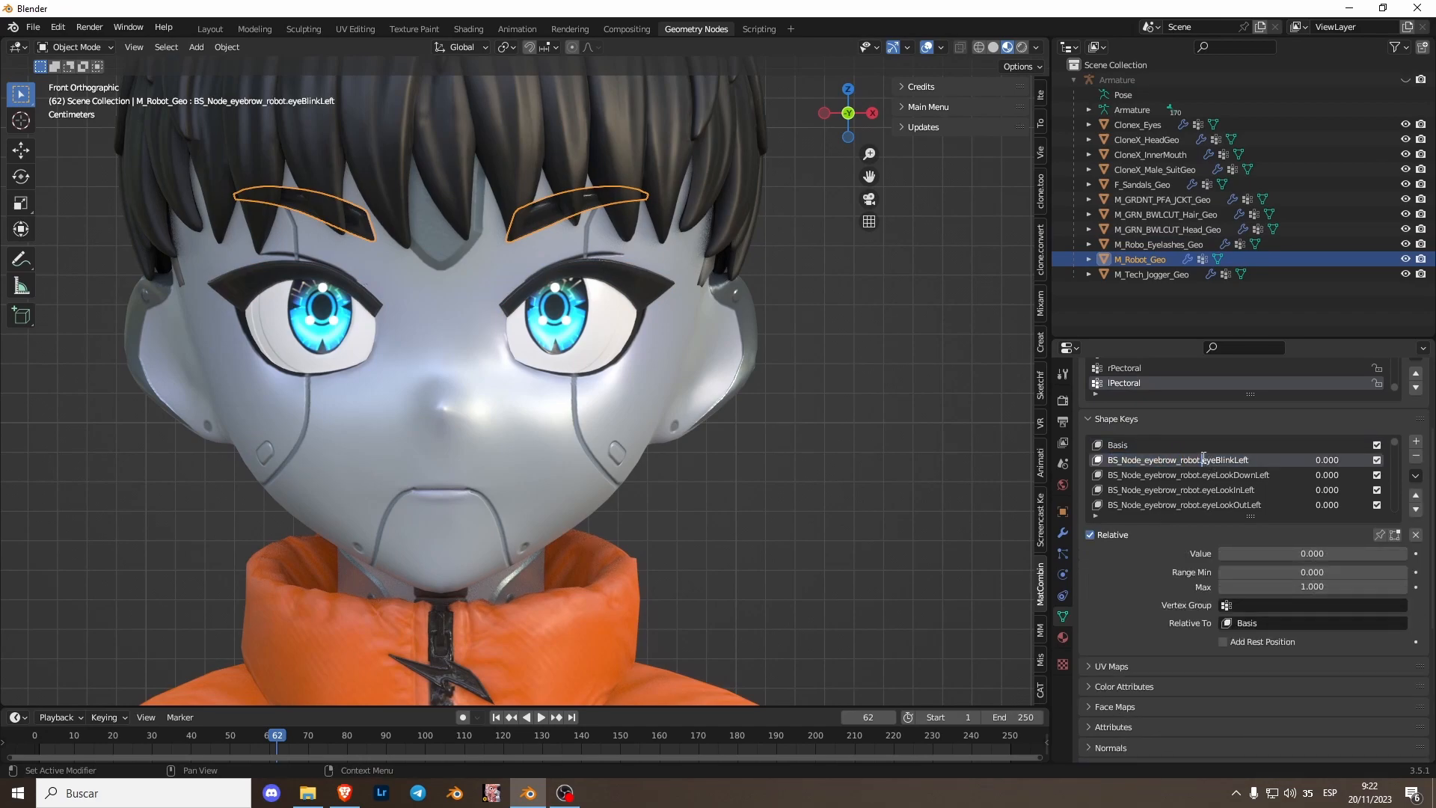
scroll(1161, 605, down, 4)
scroll(1160, 626, down, 4)
click(1221, 684)
text(BS_Node_eyebrow_robot.)
click(1255, 658)
click(1281, 723)
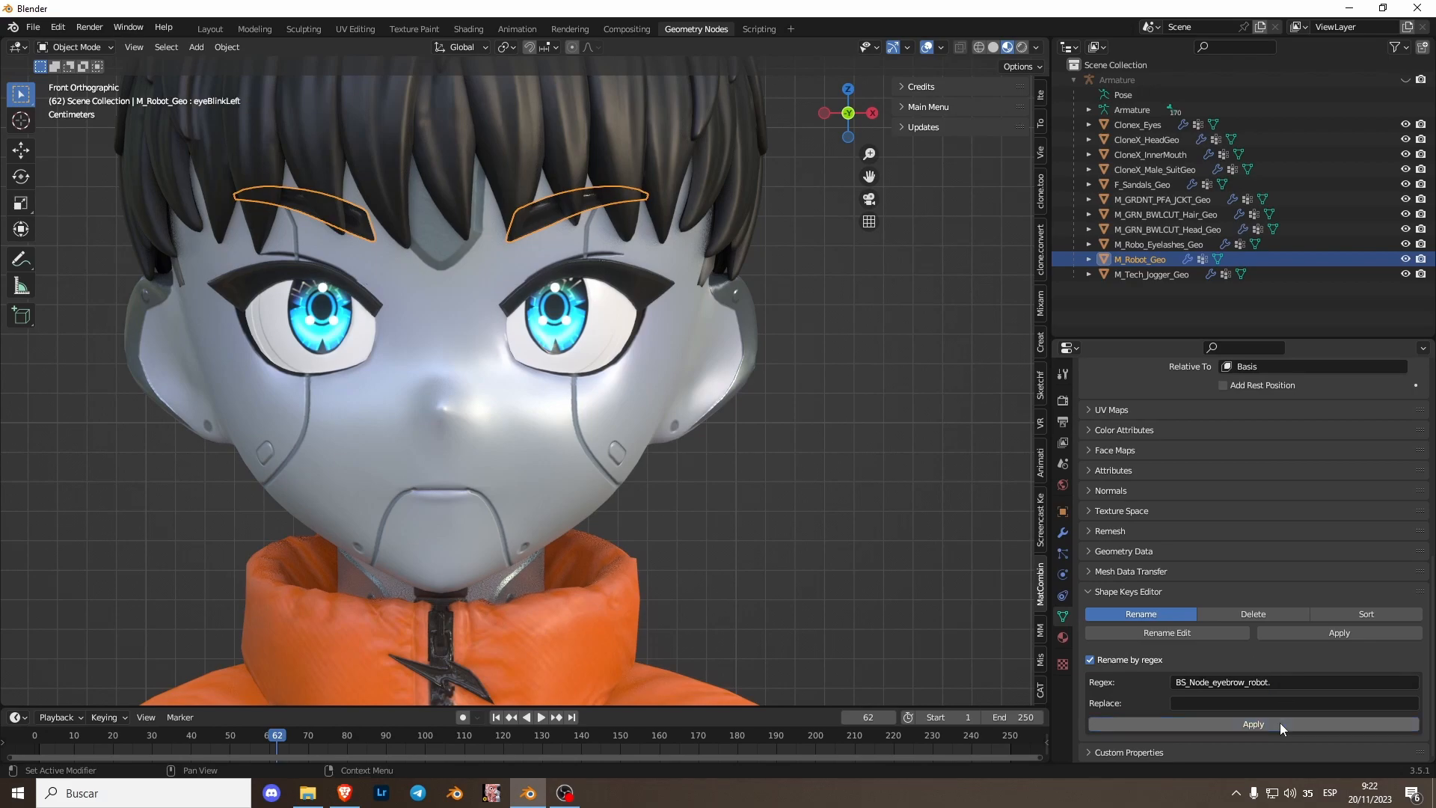
- Copy the inner mouth mesh's shape key prefix and strip it from all its shape keys with a regex rename
scroll(1260, 526, up, 3)
click(1166, 155)
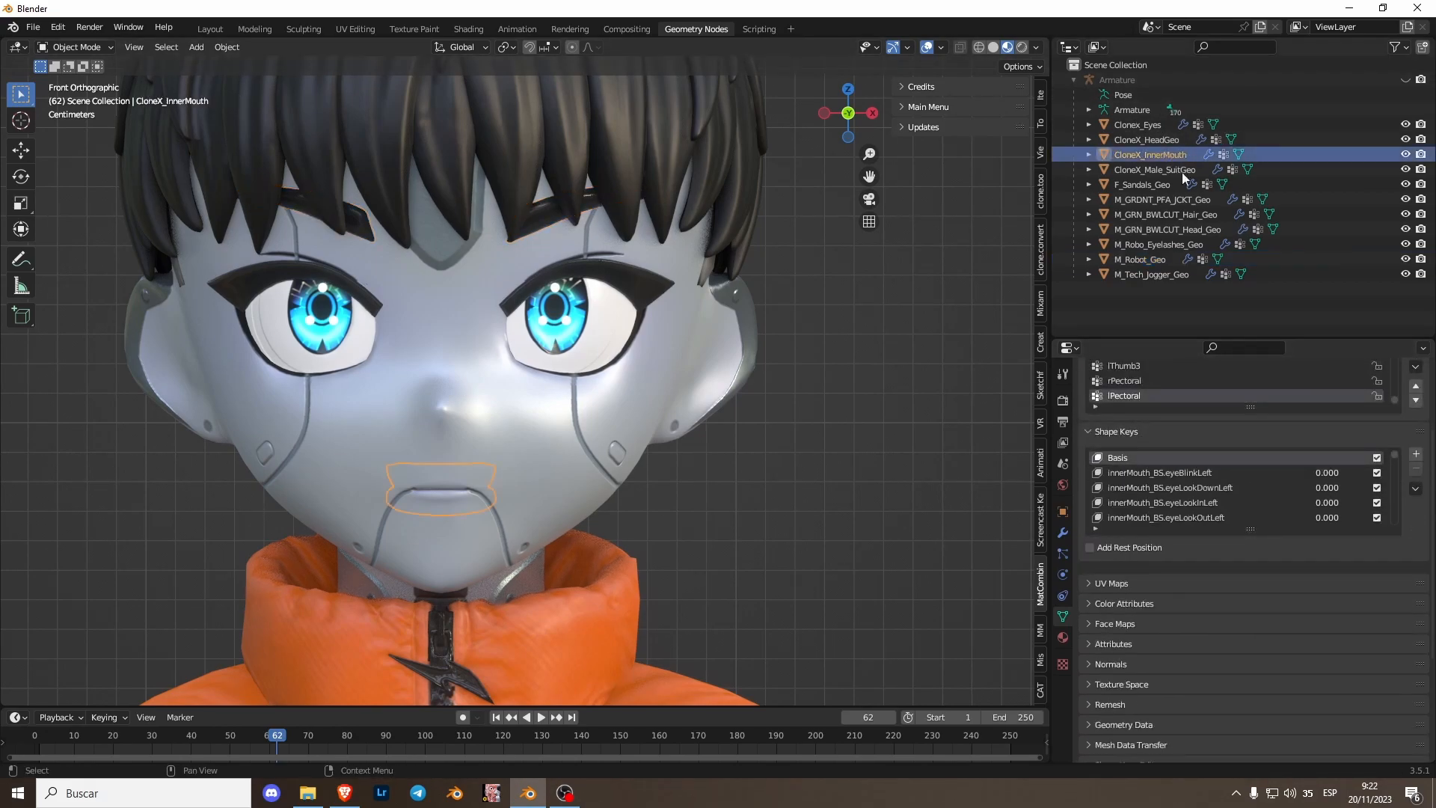
double_click(1159, 471)
drag(1167, 473, 1082, 467)
key(ctrl+c)
click(1137, 574)
scroll(1138, 653, down, 9)
click(1256, 684)
key(ctrl+v)
key(Return)
click(1233, 721)
scroll(1161, 552, up, 4)
scroll(1167, 591, up, 4)
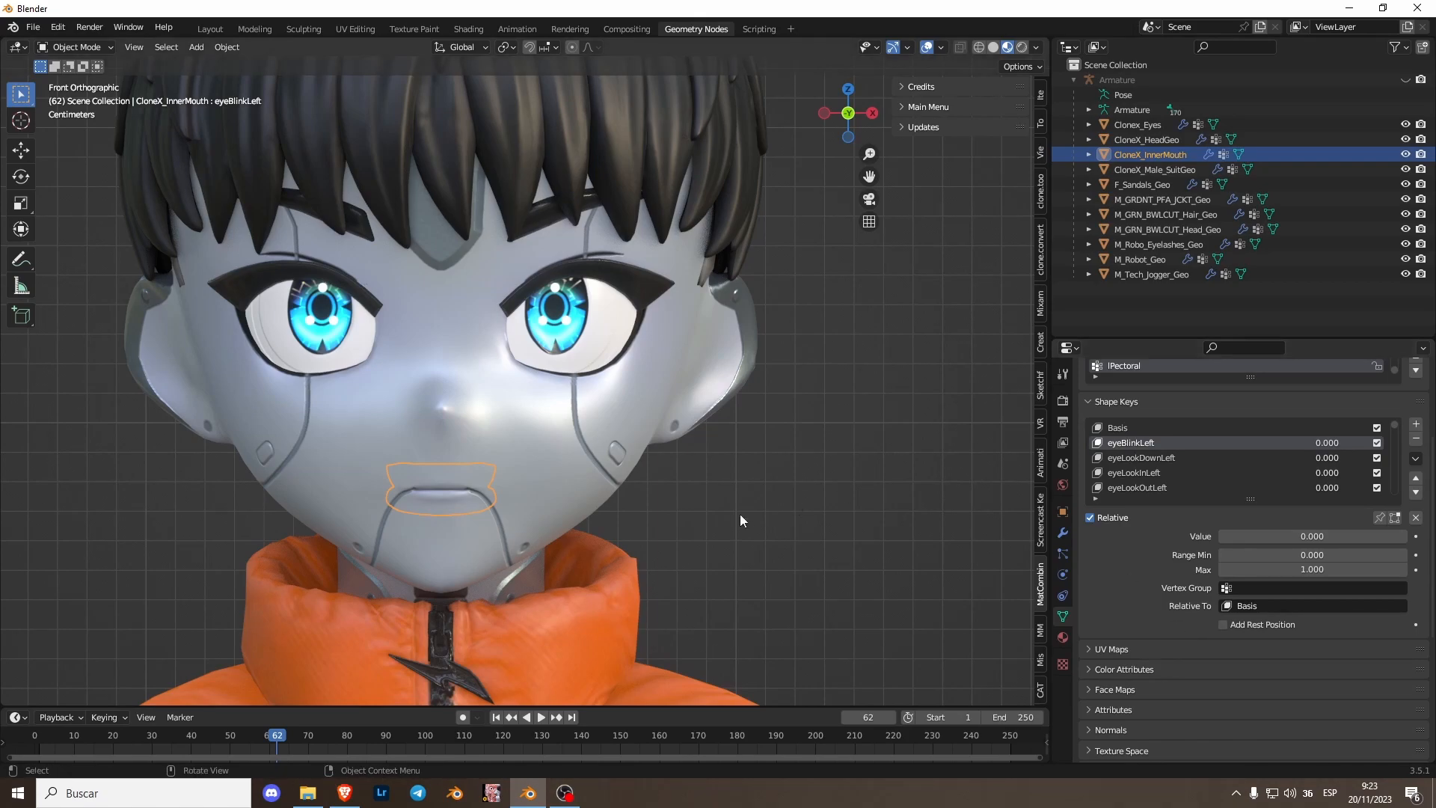
- Set the head mesh's eyeBlinkLeft shape key to 1 to test the blink
scroll(771, 507, down, 3)
click(688, 465)
scroll(567, 386, down, 2)
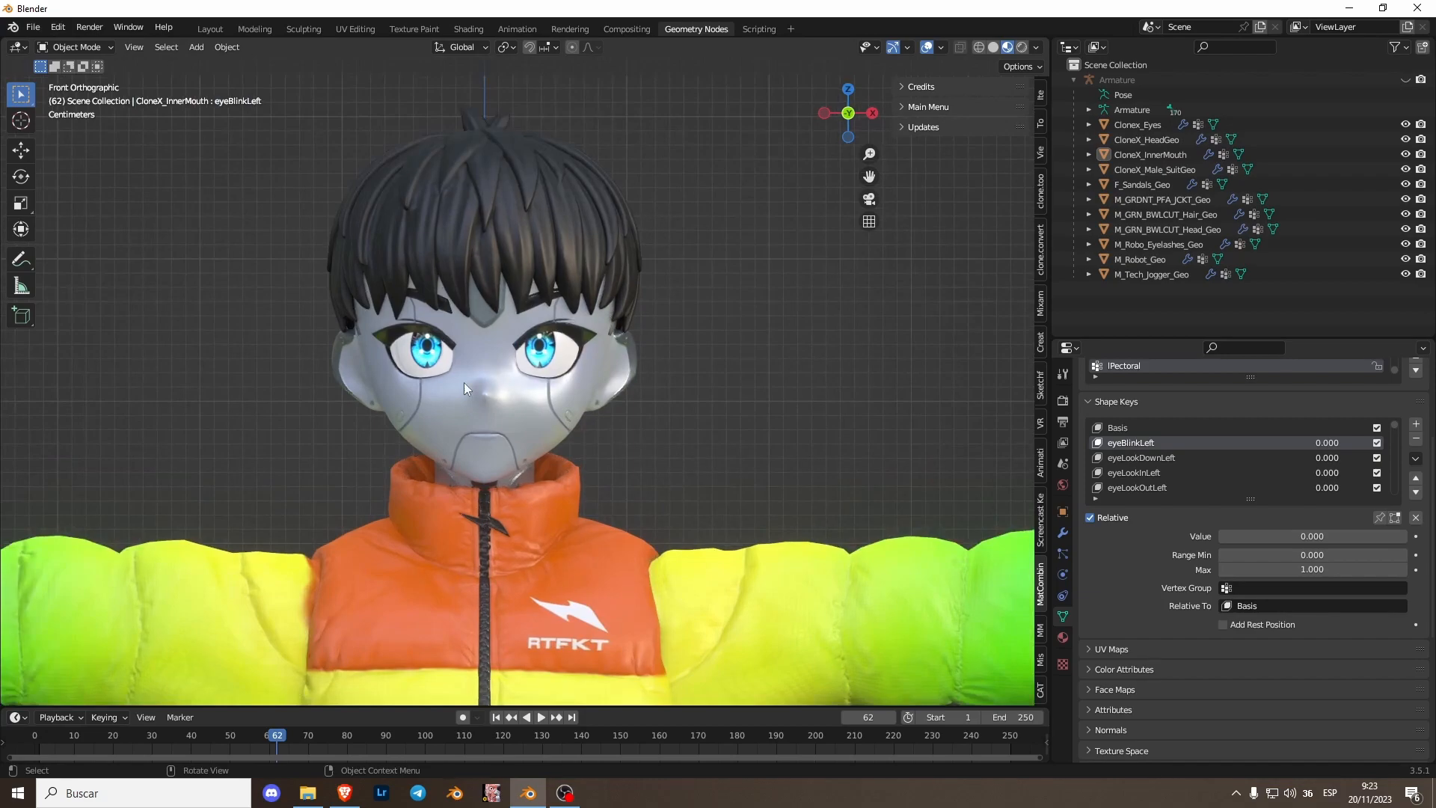
click(464, 383)
scroll(464, 383, up, 3)
scroll(458, 377, up, 3)
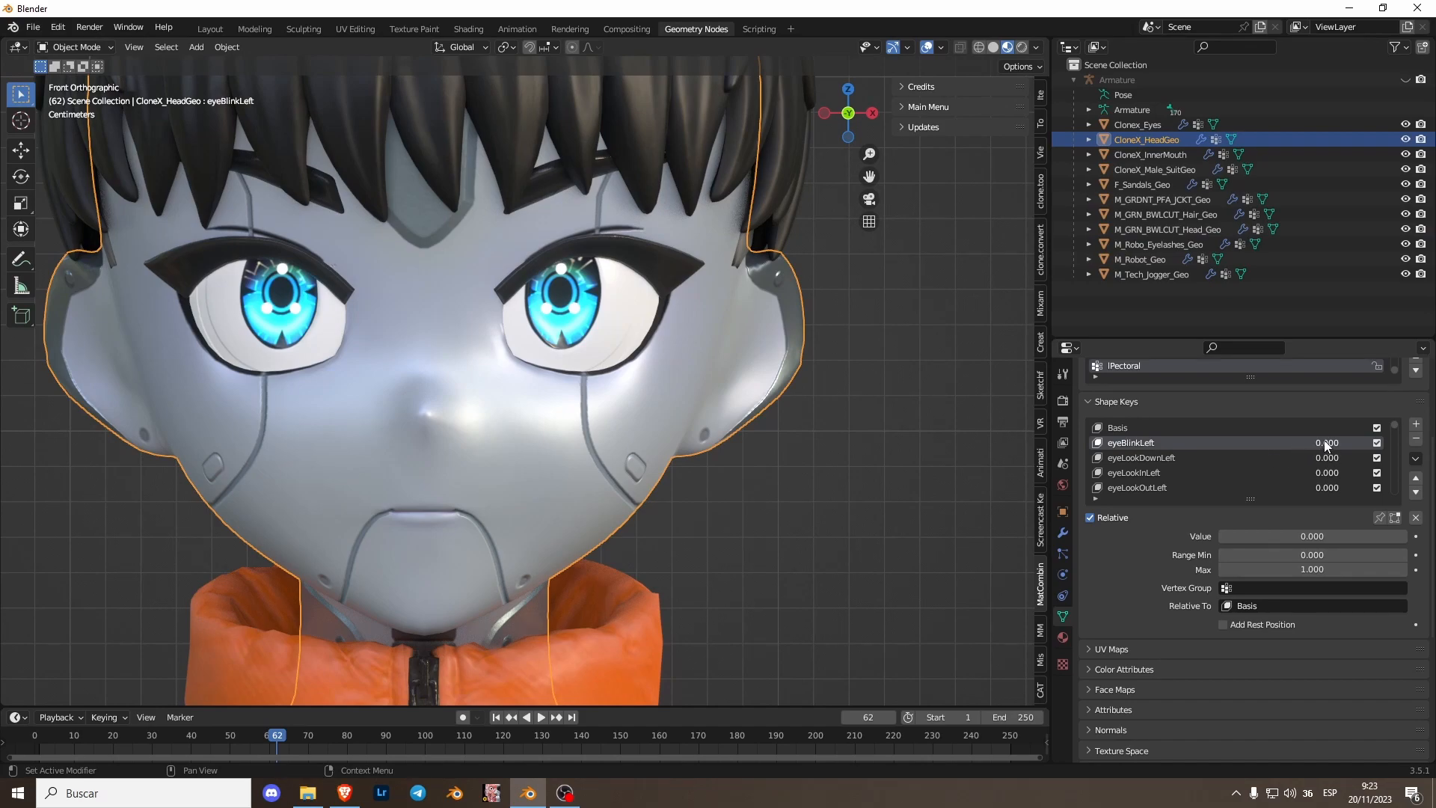
mouse_move(1328, 447)
mouse_down()
mouse_move(1391, 446)
mouse_move(1327, 446)
mouse_up()
drag(1327, 447, 1384, 444)
- Test eyeBlinkLeft on the eyebrow and eyelash meshes and return the blink values to 0
click(631, 242)
click(1140, 259)
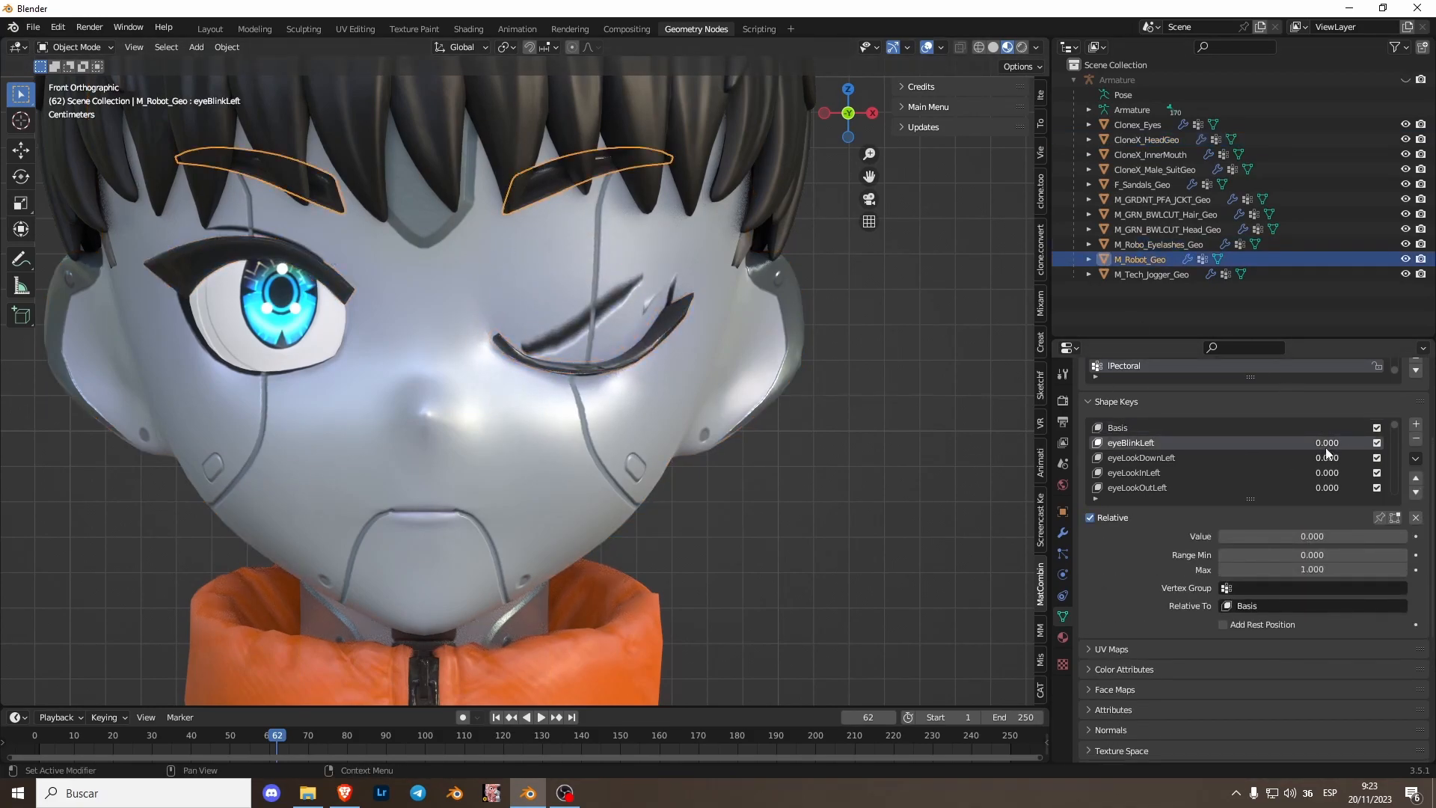
drag(1272, 537, 1399, 537)
click(626, 322)
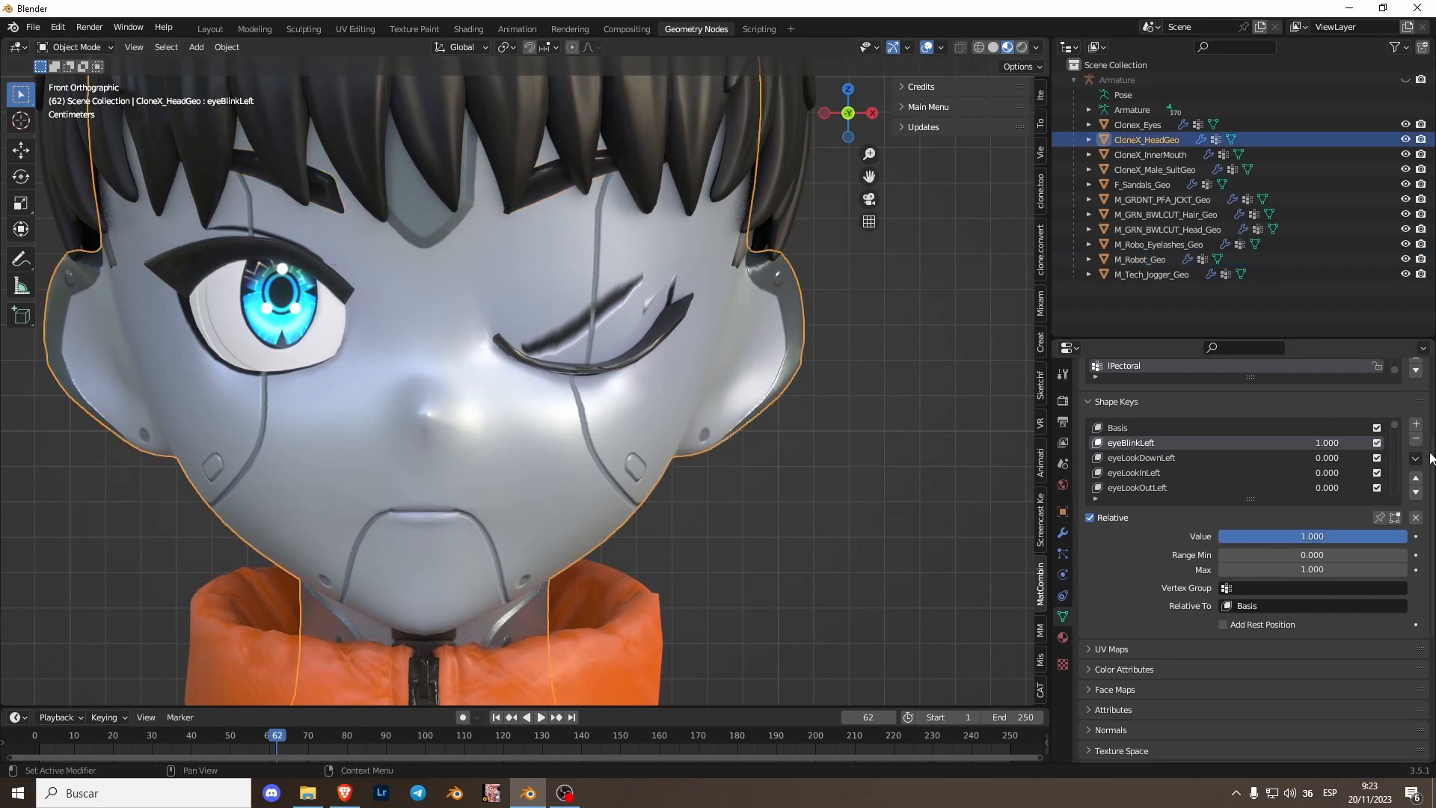
drag(1339, 444, 921, 403)
click(649, 333)
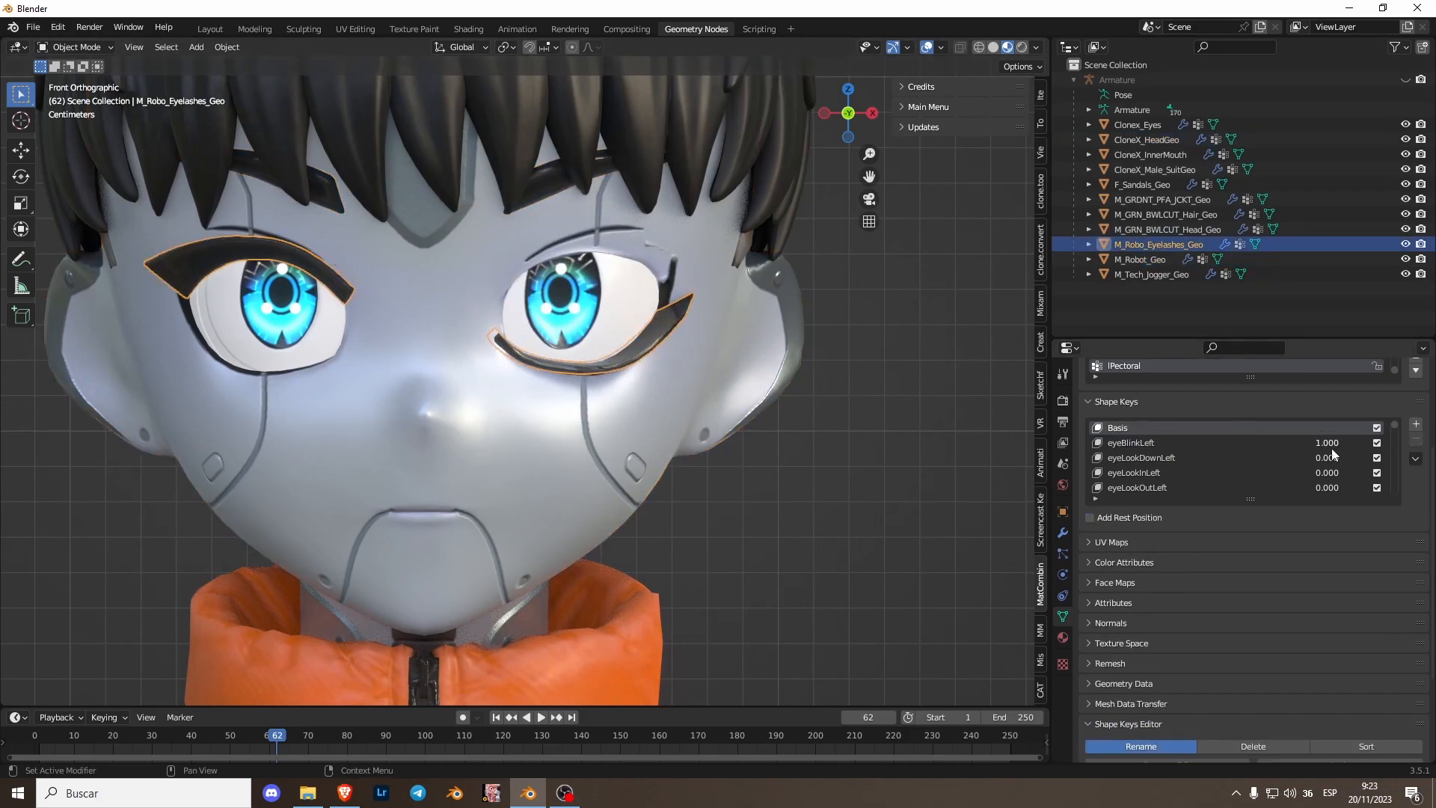
scroll(602, 397, down, 5)
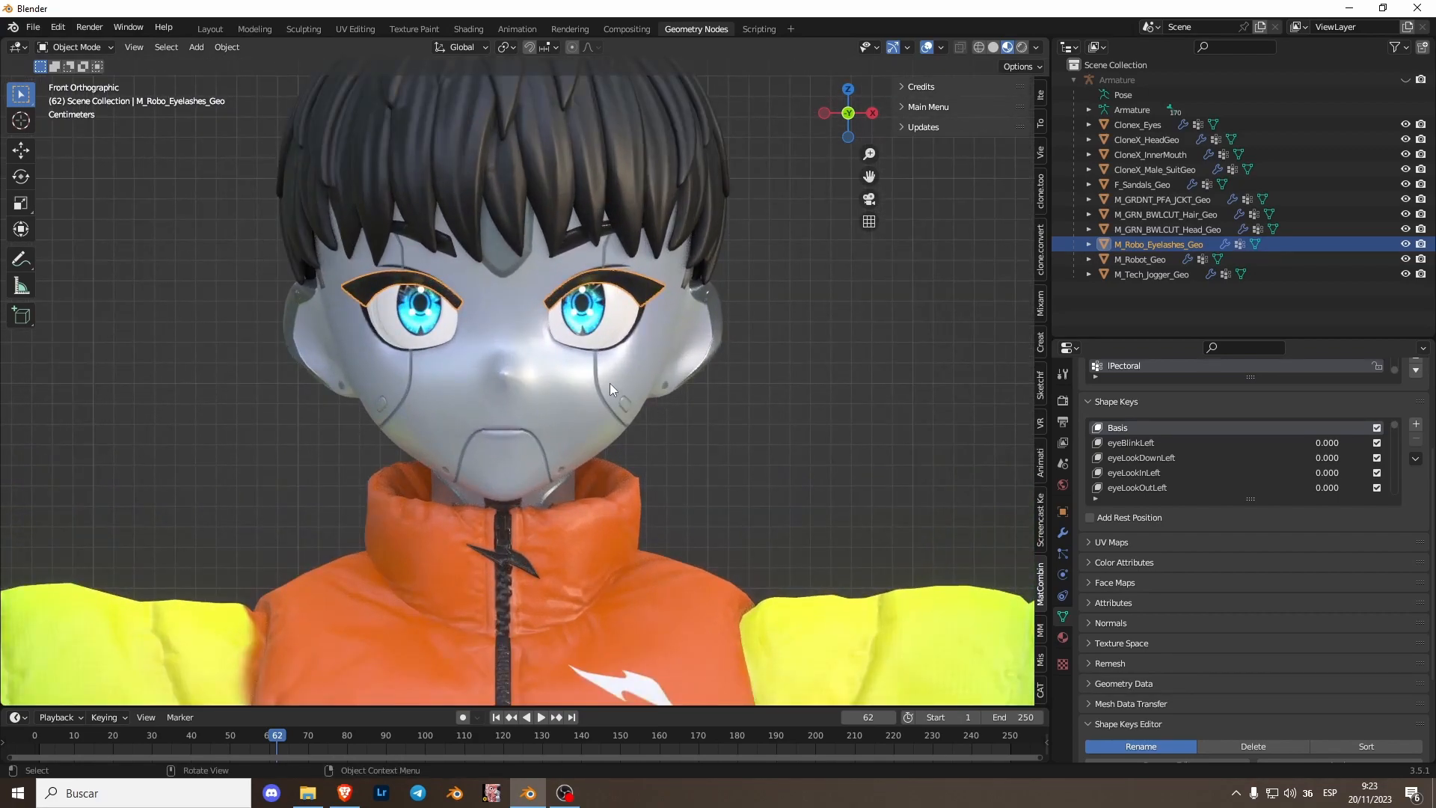
click(608, 383)
scroll(573, 262, up, 4)
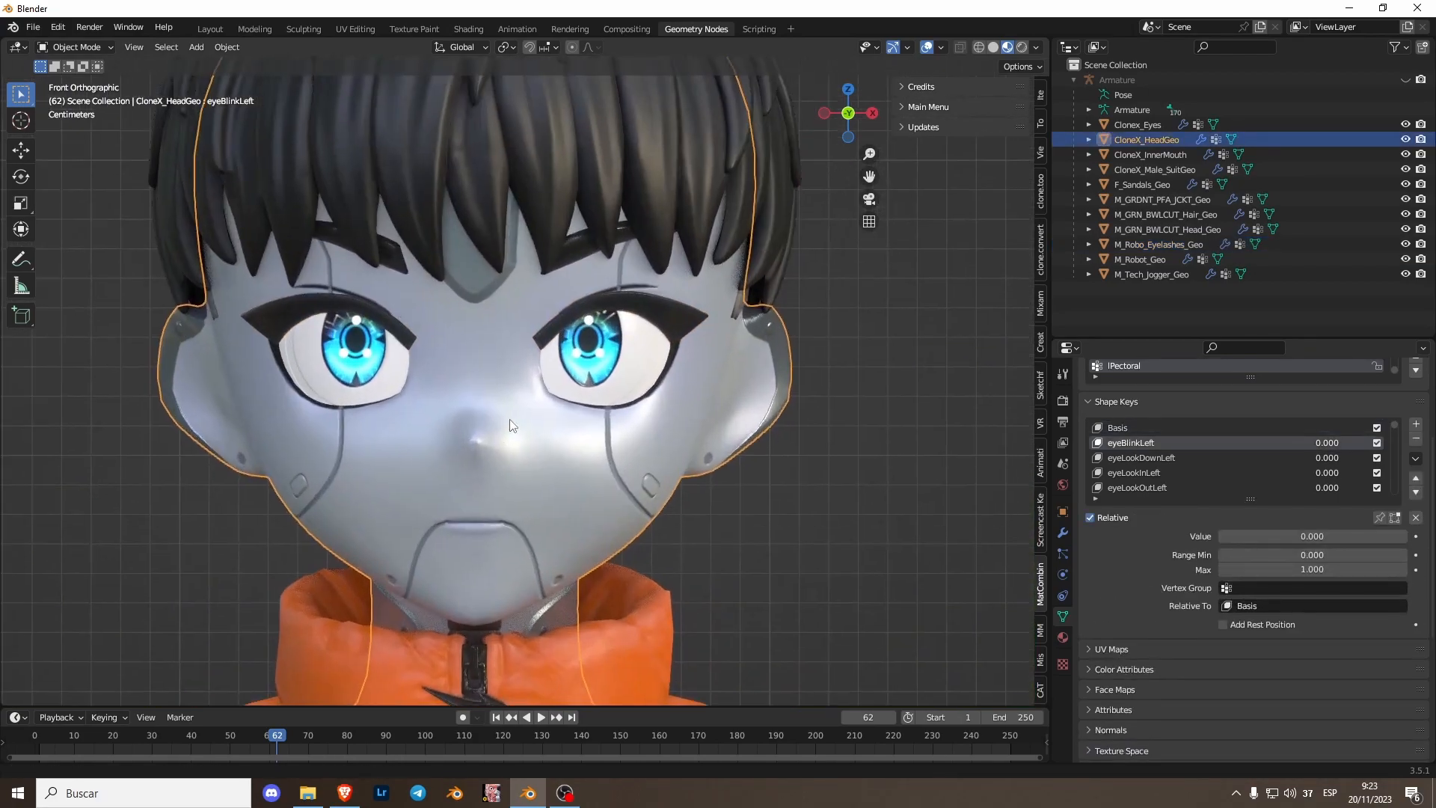
- Select the eyebrow, eyelash, head and inner mouth meshes and join them into one object
click(573, 263)
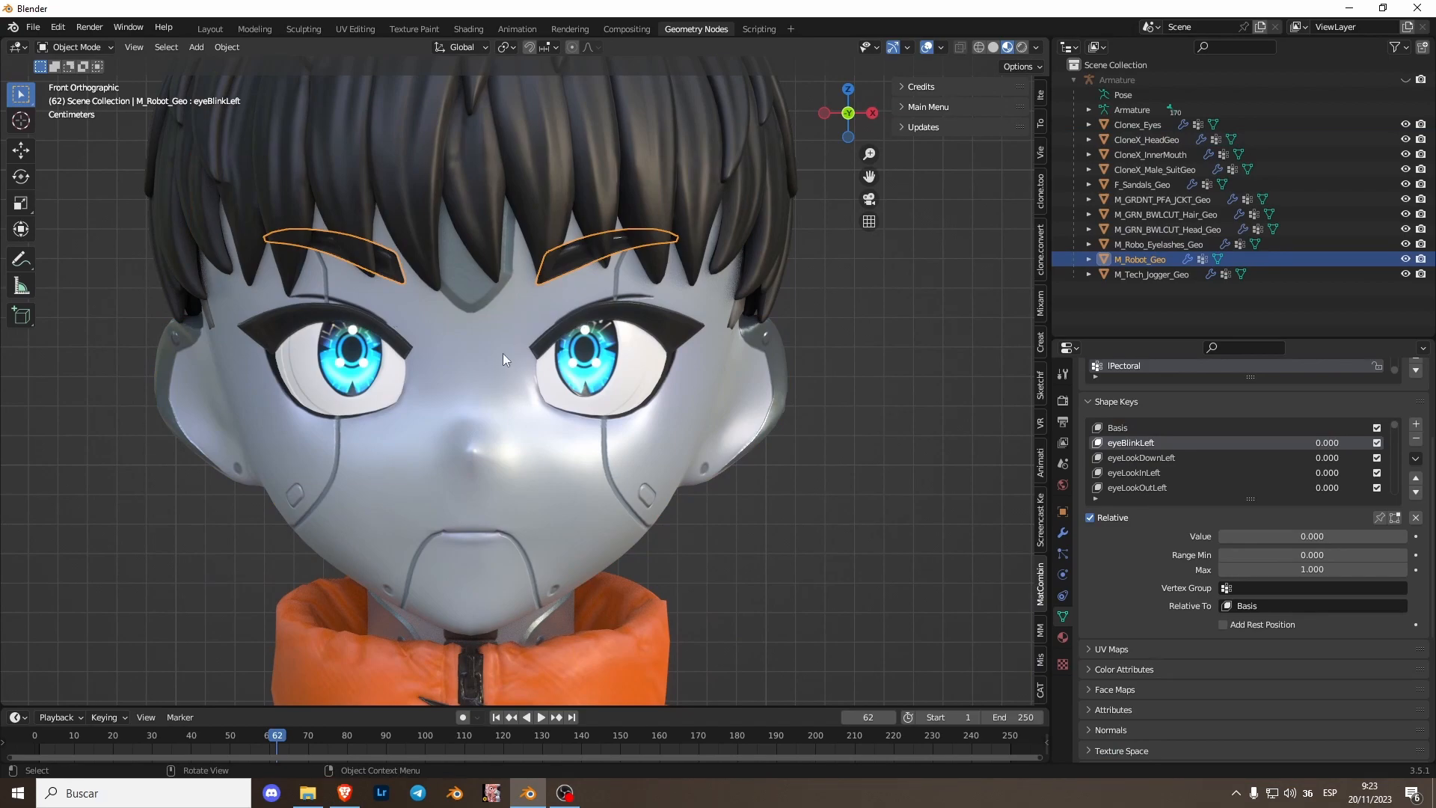
shift+click(567, 334)
shift+click(498, 380)
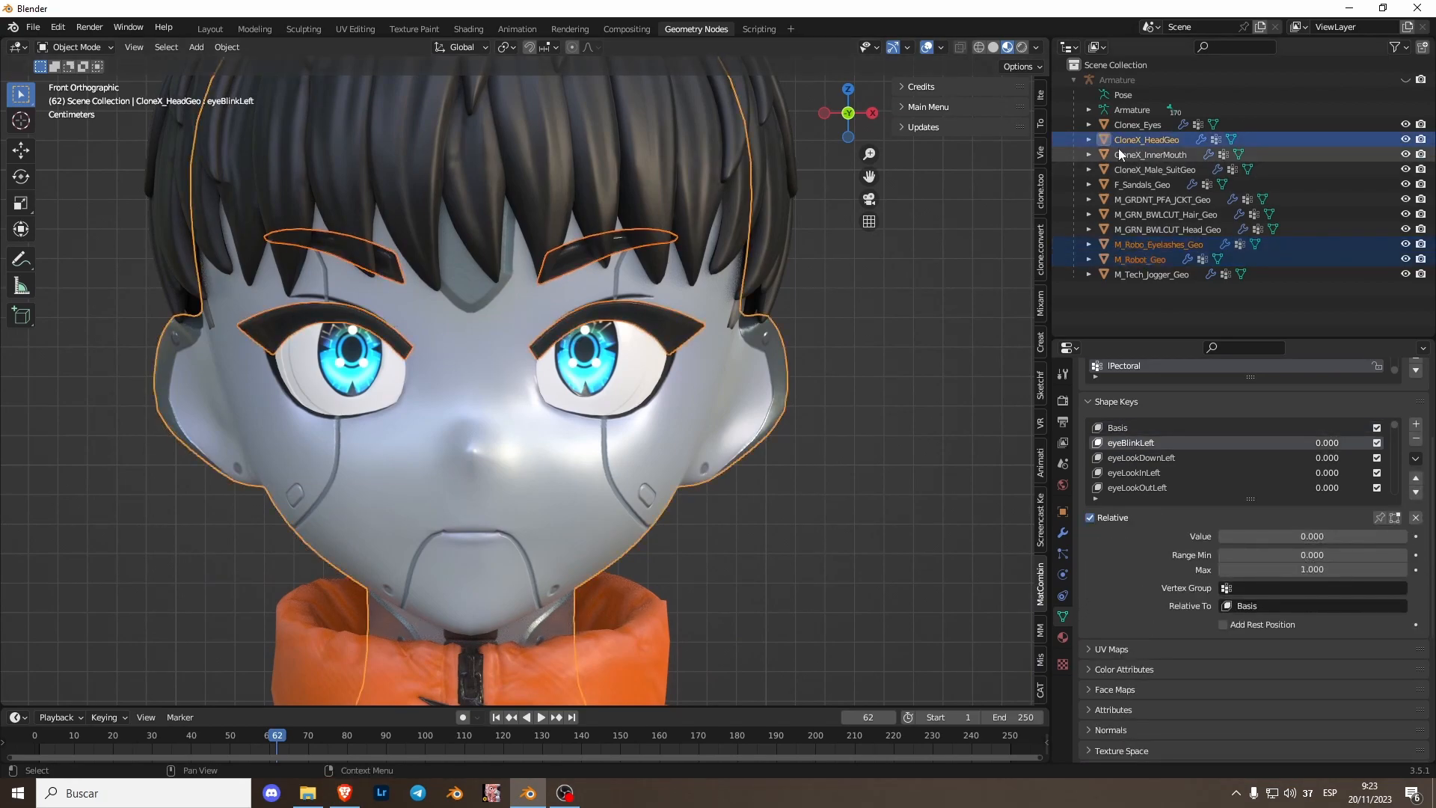
ctrl+click(1152, 155)
right_click(510, 437)
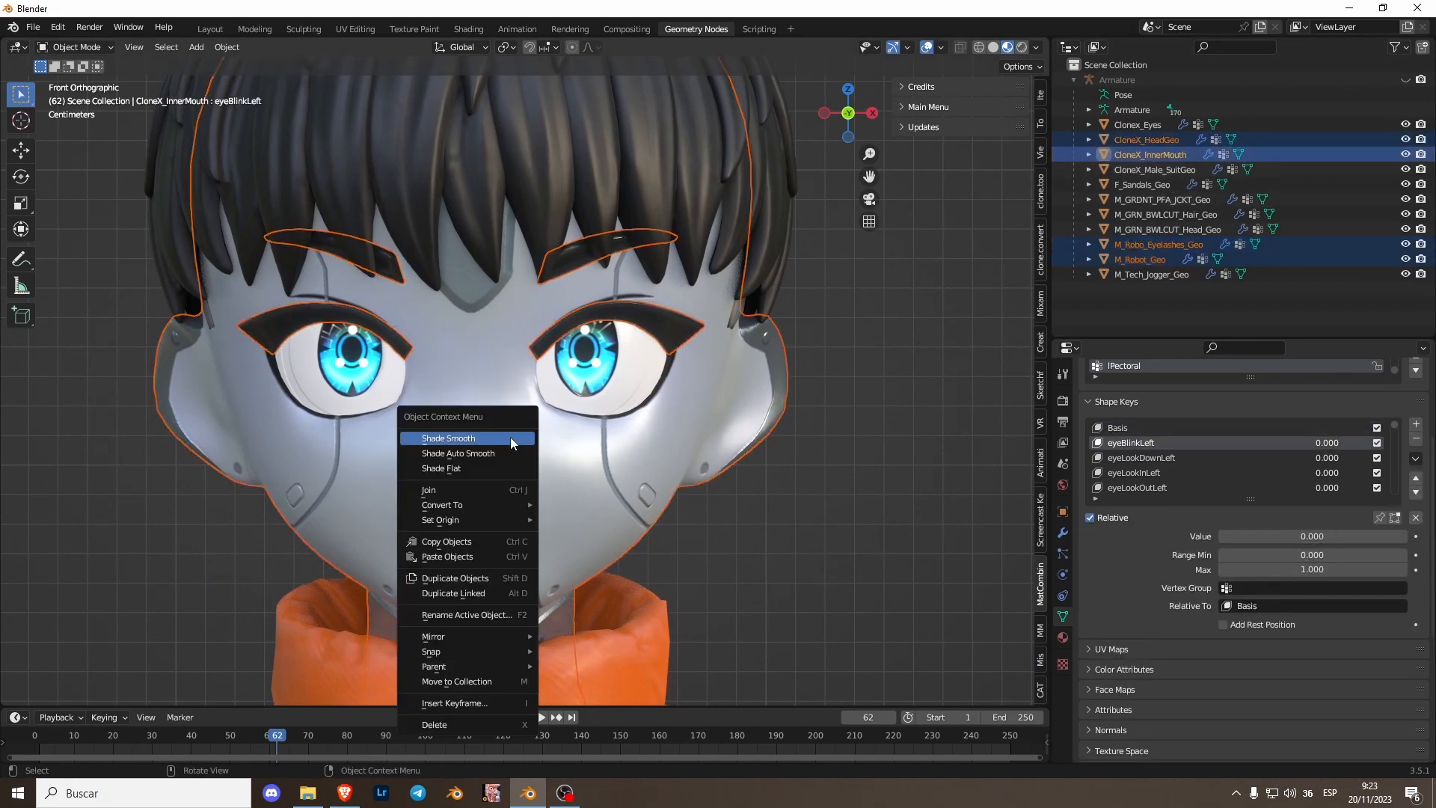
click(484, 491)
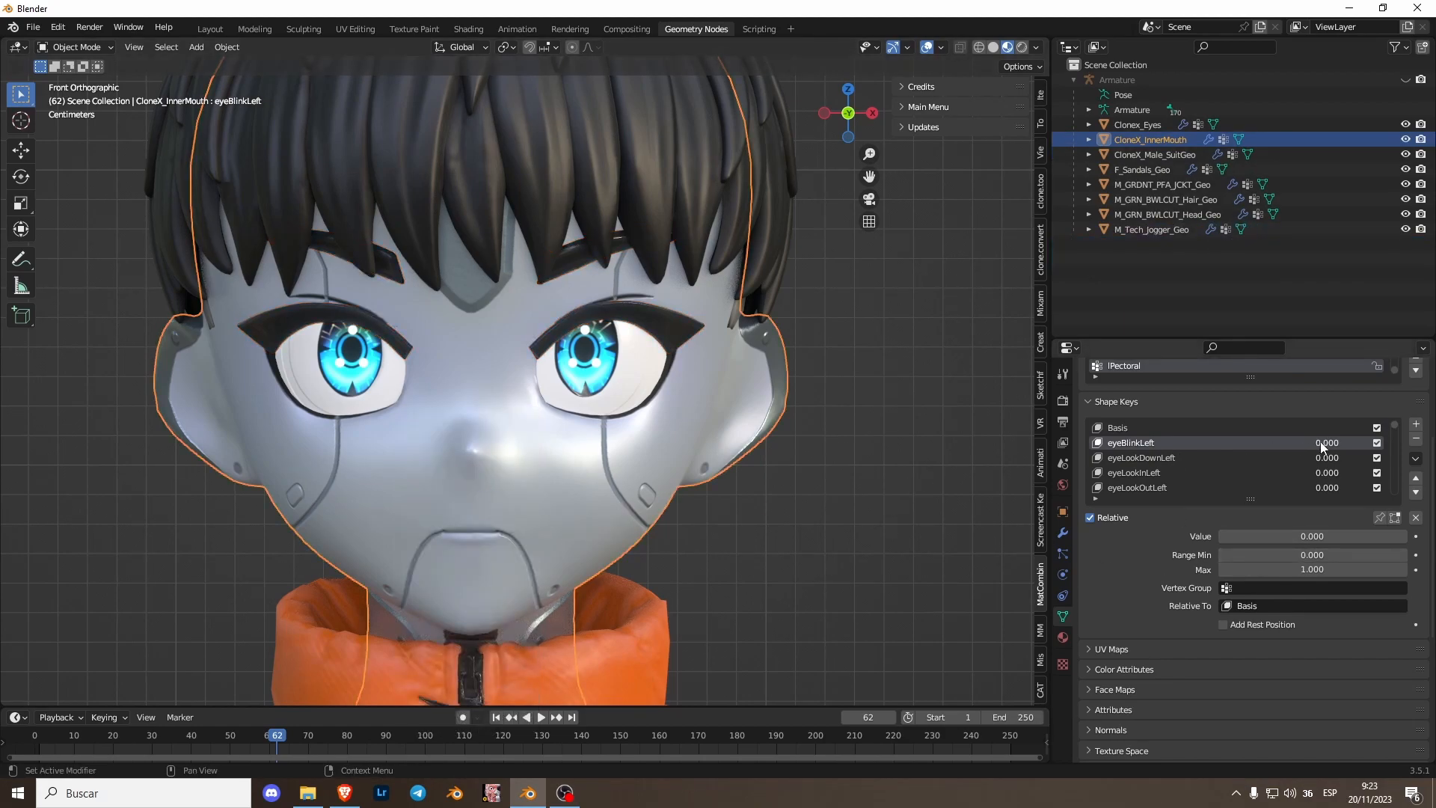
mouse_move(1226, 536)
mouse_down()
mouse_move(1409, 536)
mouse_move(1218, 536)
mouse_up()
middle_drag(532, 483, 590, 350)
click(839, 116)
scroll(734, 449, down, 3)
scroll(590, 350, down, 2)
shift+middle_drag(574, 464, 720, 315)
scroll(720, 316, down, 1)
click(935, 245)
shift+middle_drag(543, 318, 543, 420)
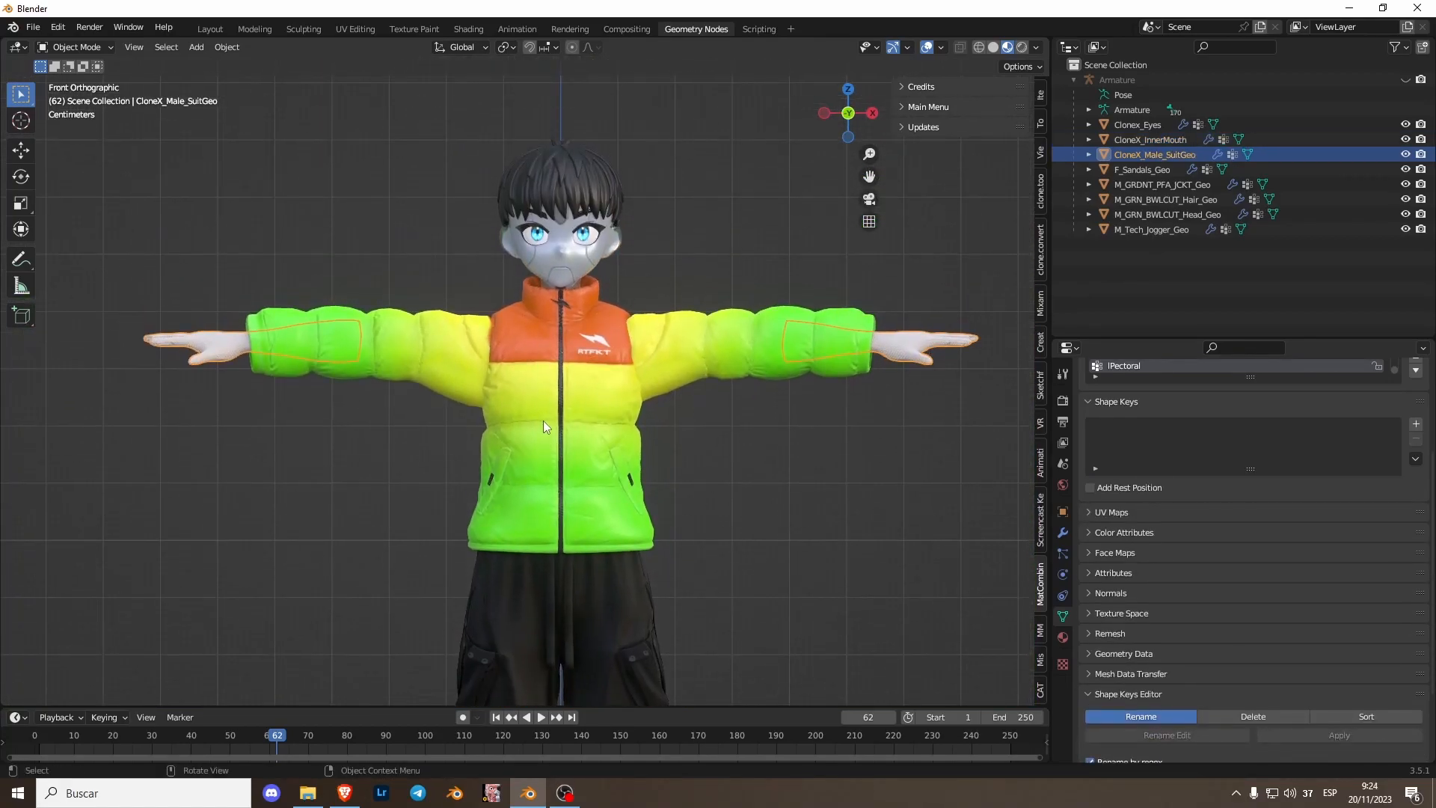
scroll(543, 421, up, 3)
shift+middle_drag(599, 274, 514, 420)
scroll(474, 500, down, 2)
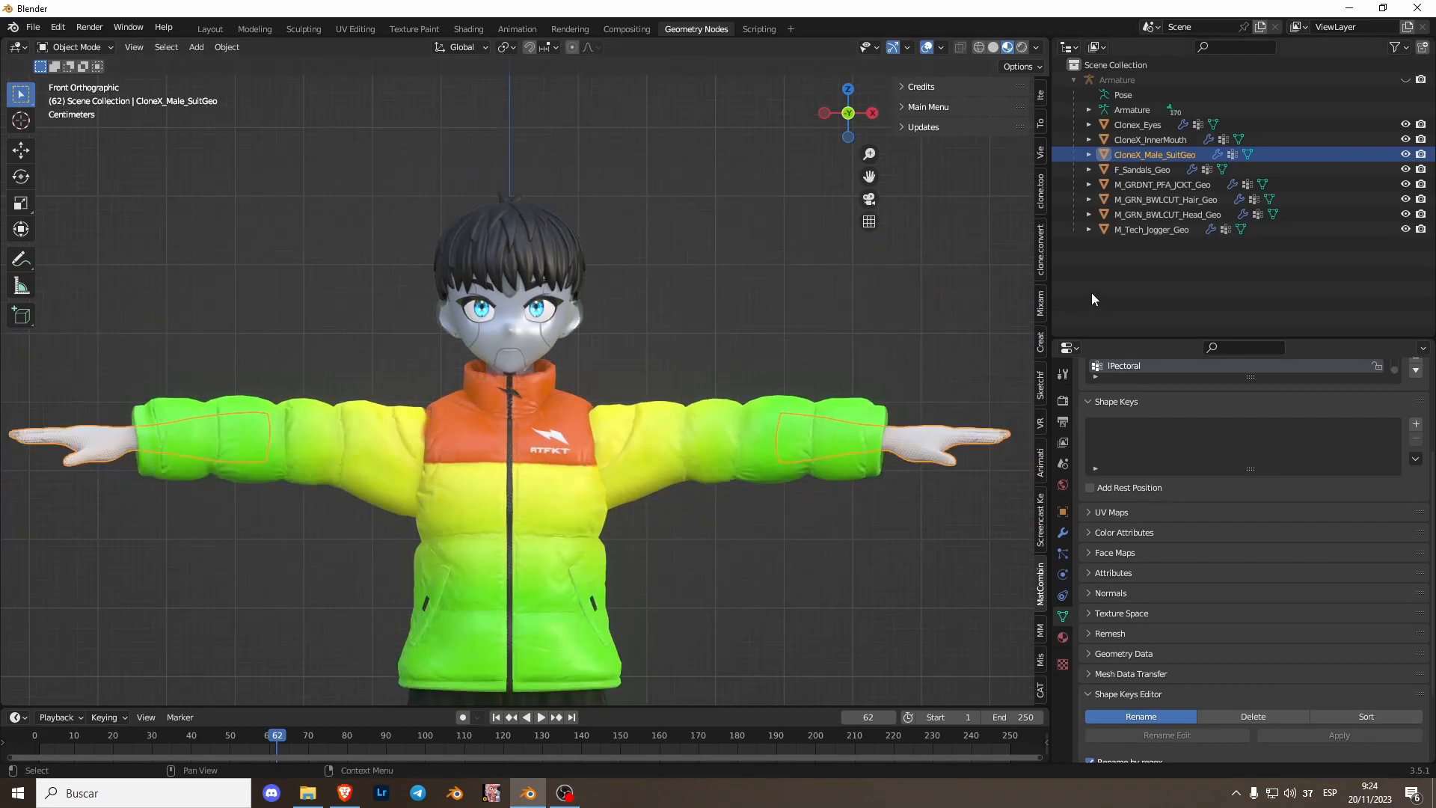
- Open the CATS sidebar panel and widen it beside the viewport
click(1040, 690)
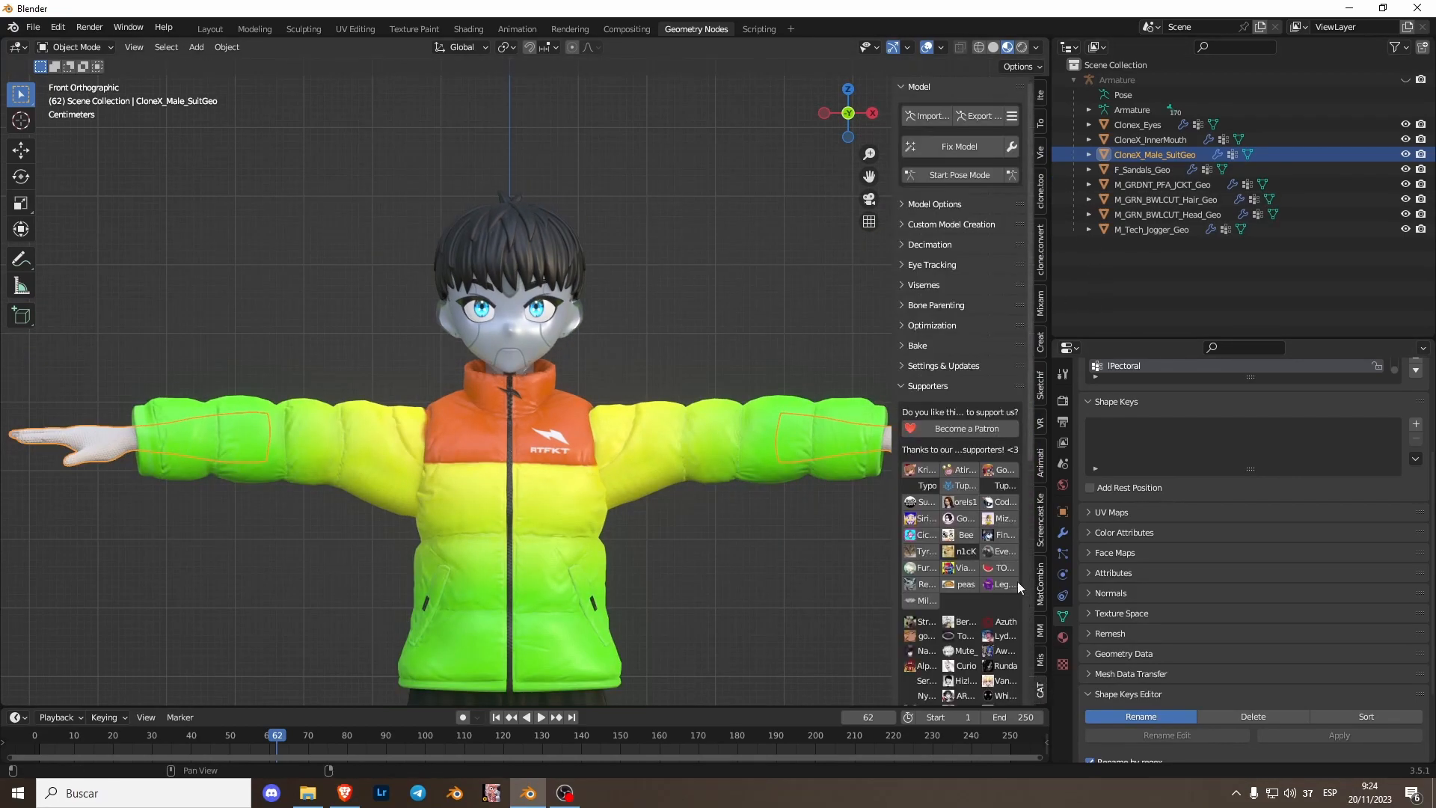
scroll(649, 515, down, 3)
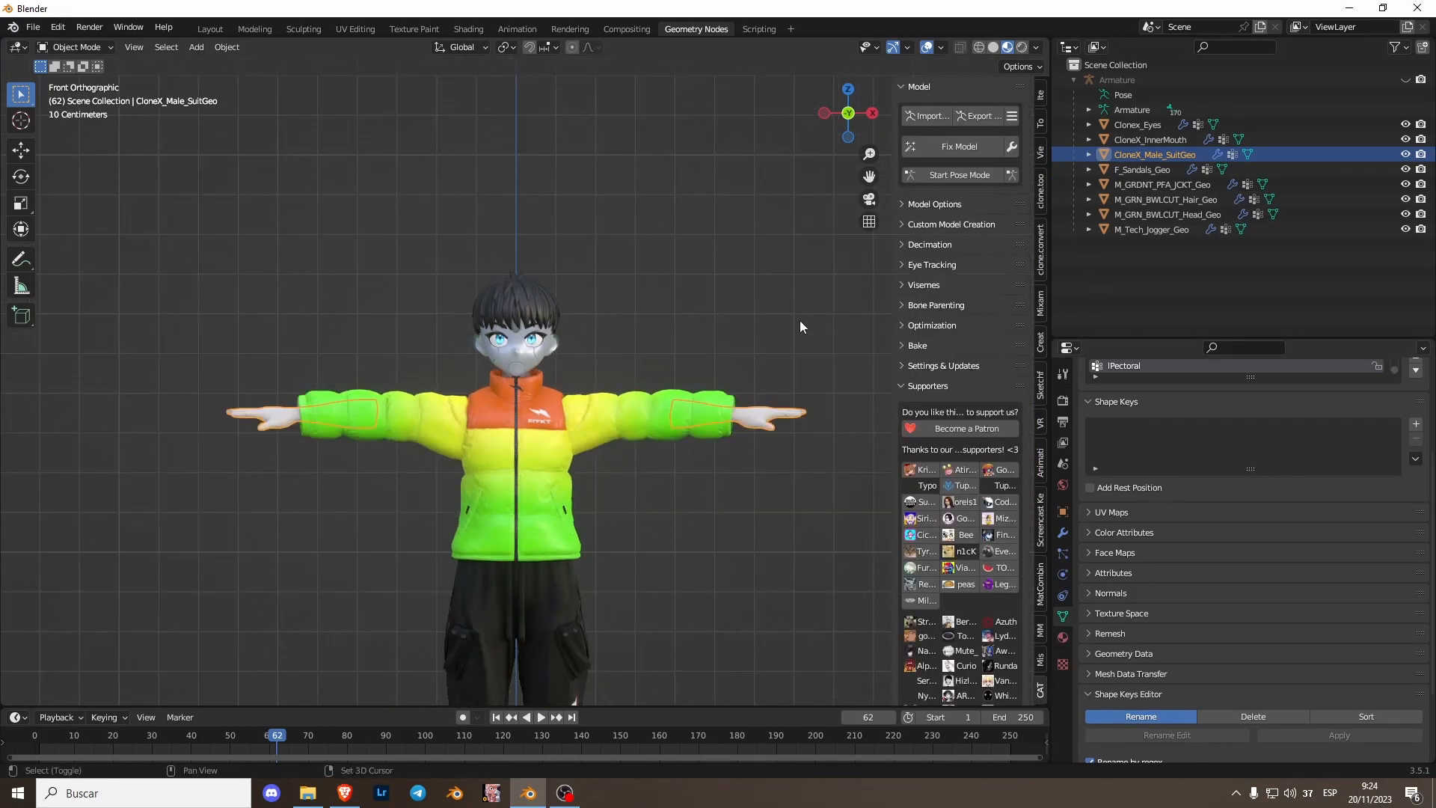
drag(892, 202, 829, 202)
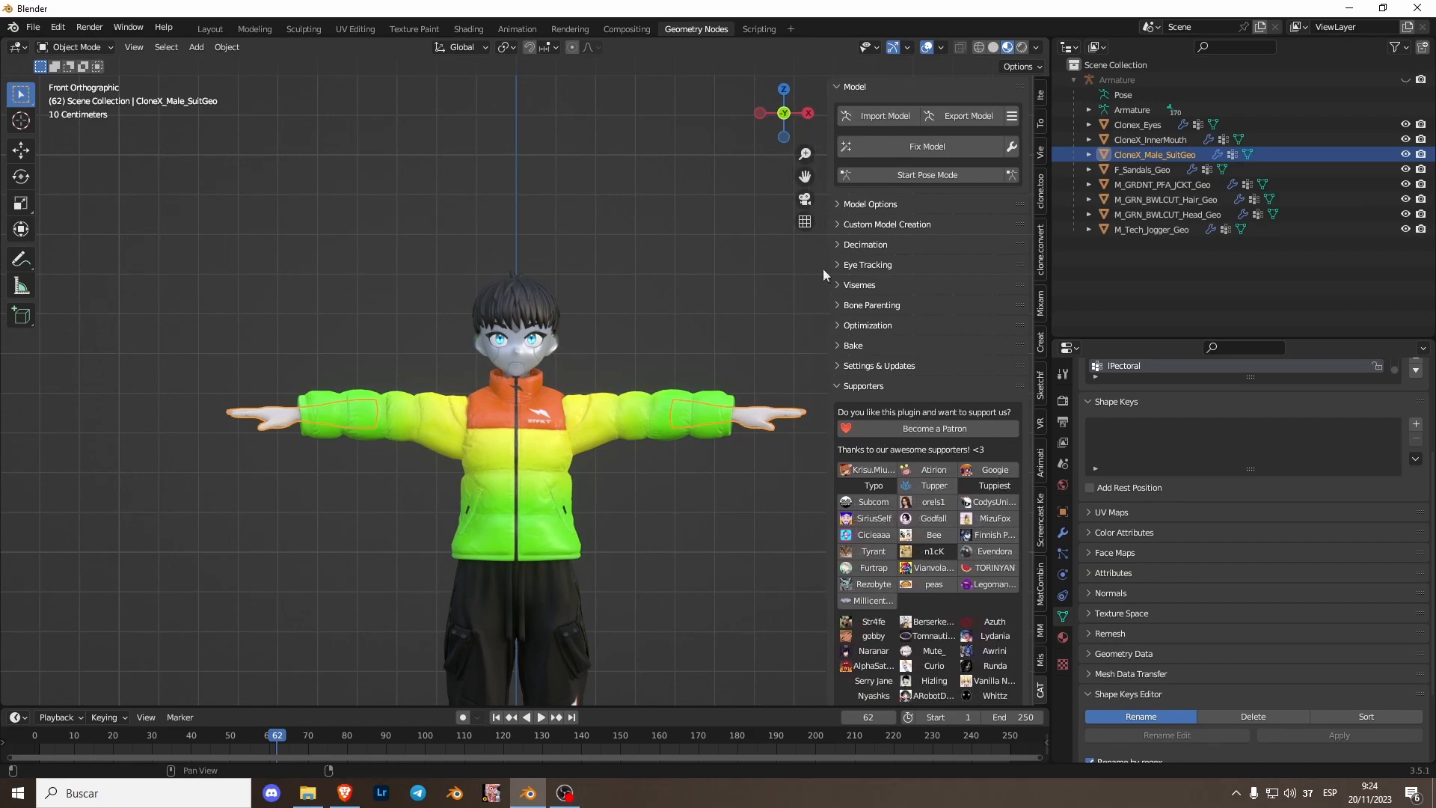
scroll(717, 243, up, 2)
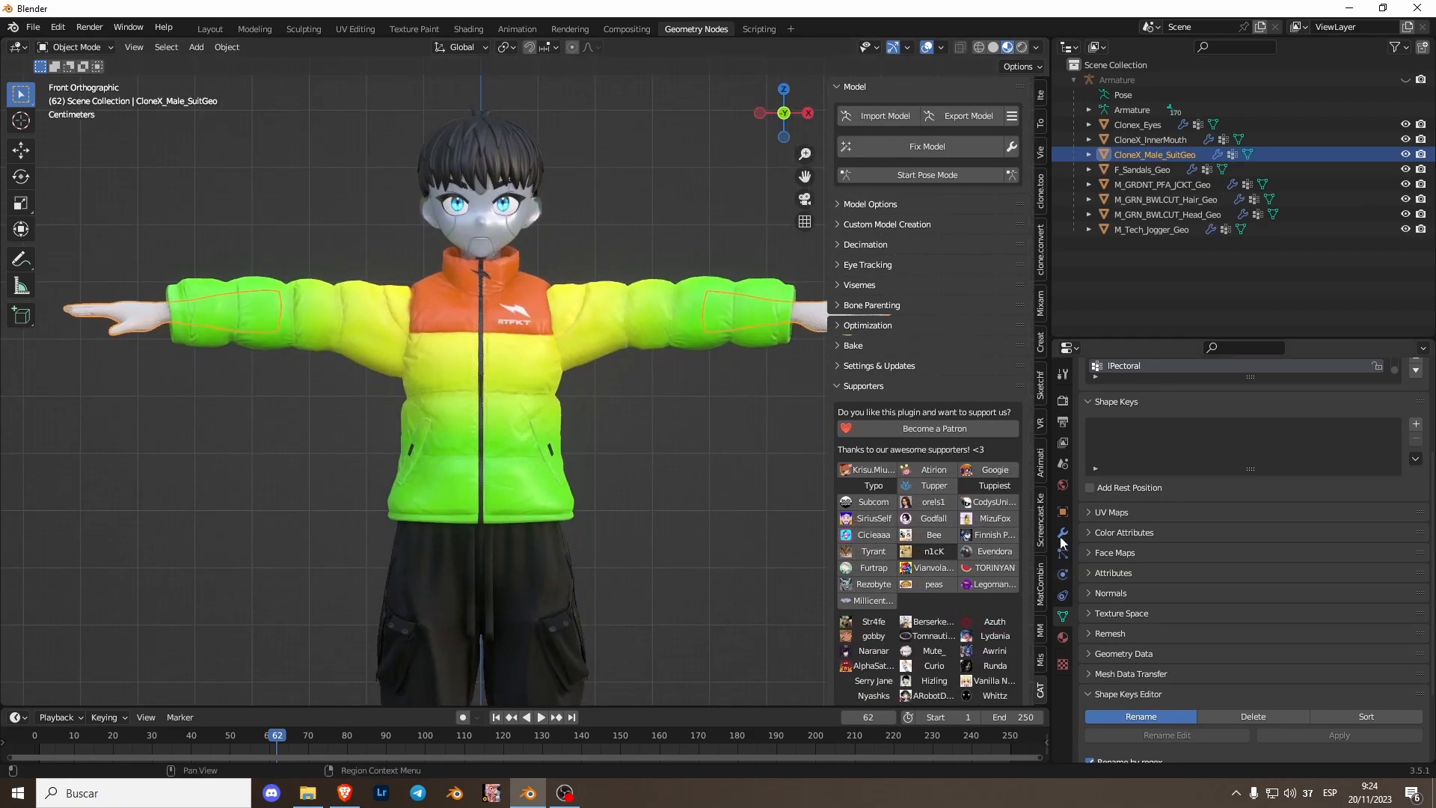
- In the CATS Optimization section, combine same materials and convert the textures to PNG
scroll(568, 294, up, 2)
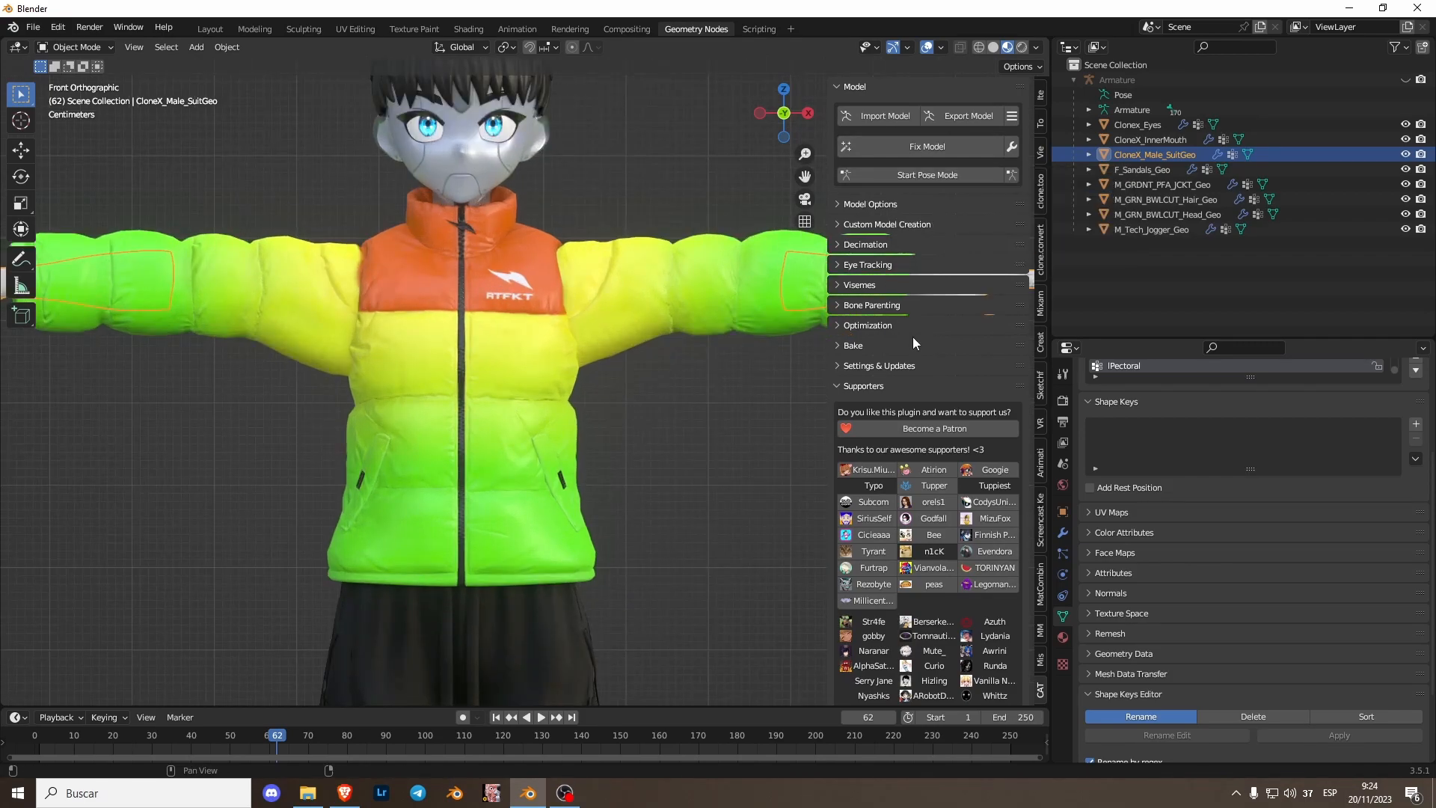
click(866, 86)
click(864, 228)
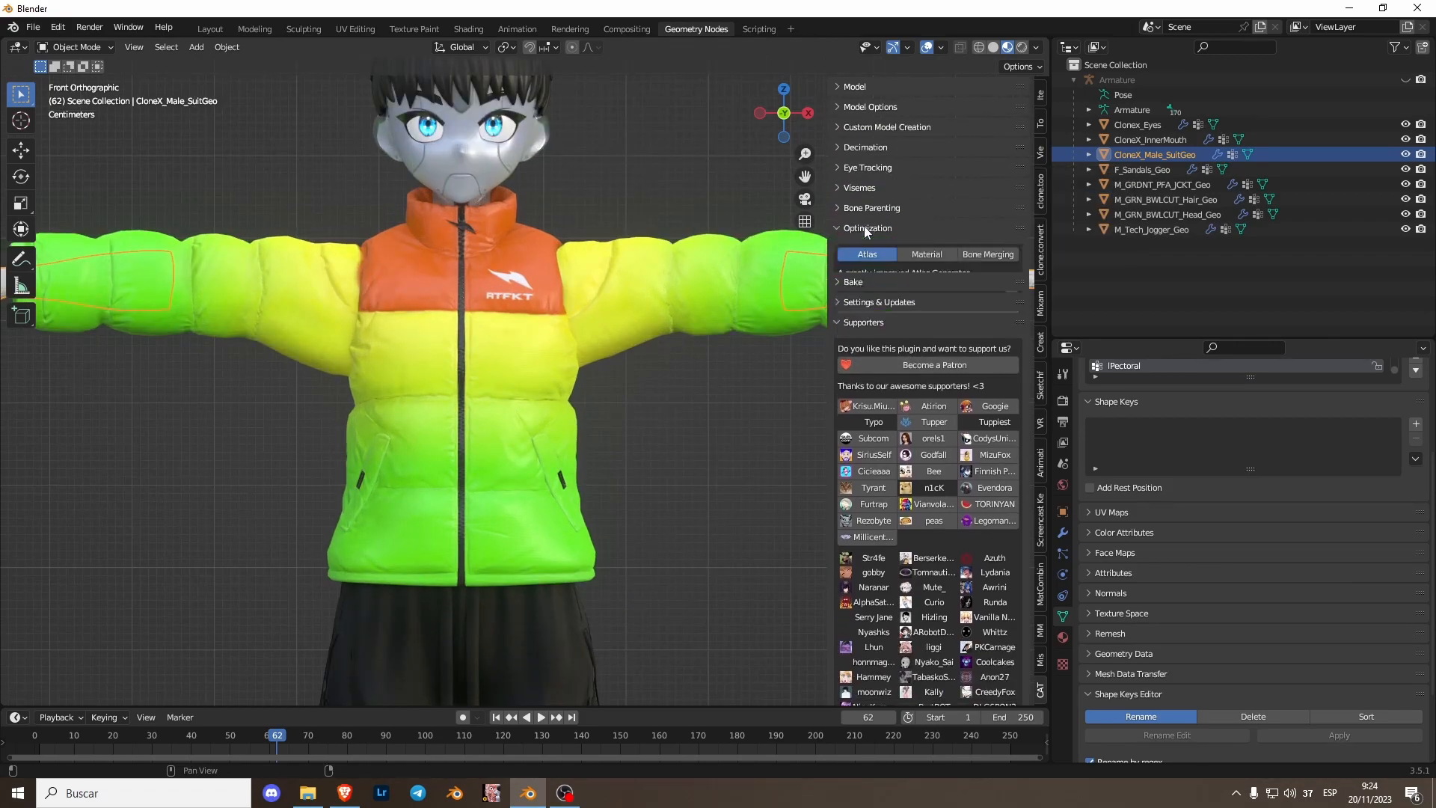
click(935, 252)
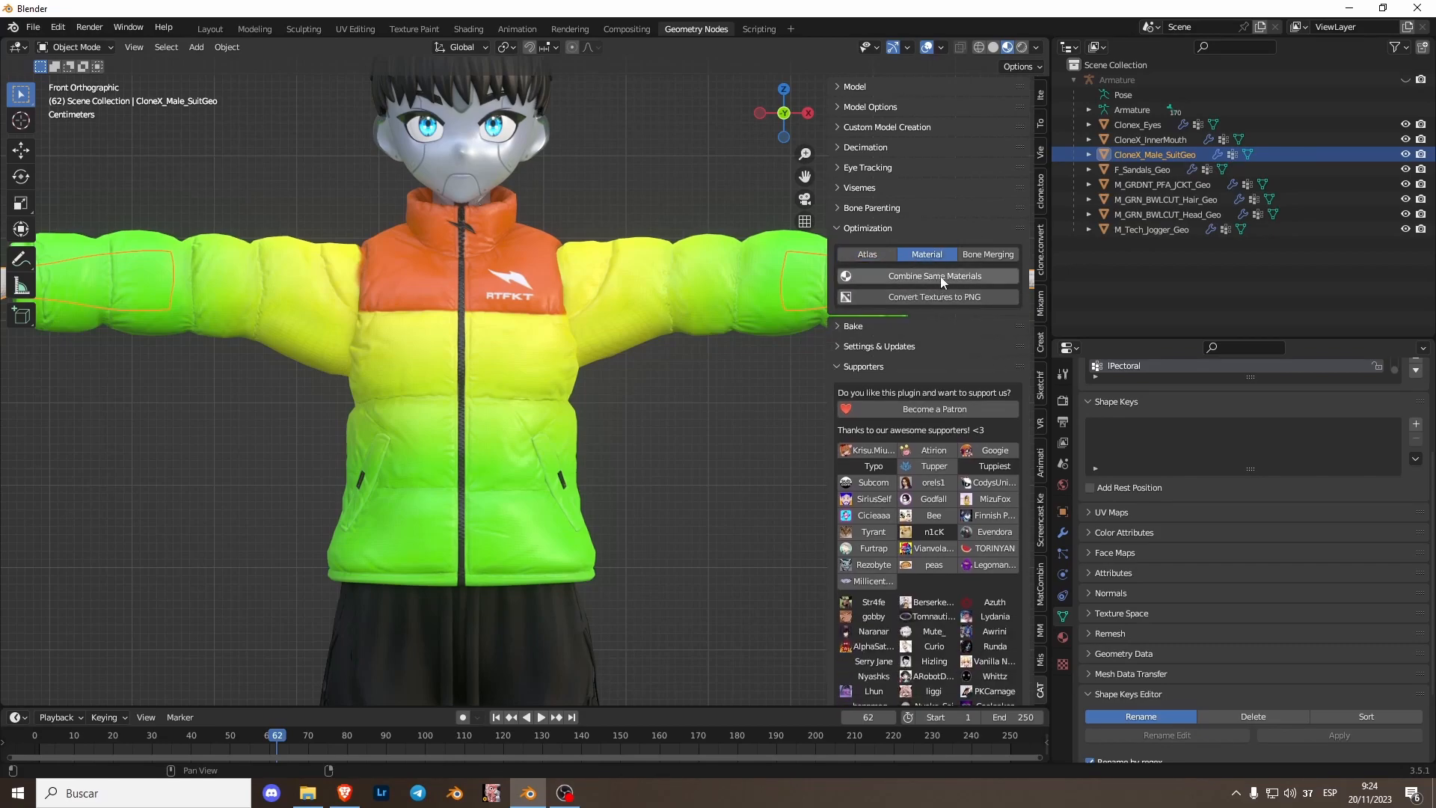
click(969, 259)
click(921, 256)
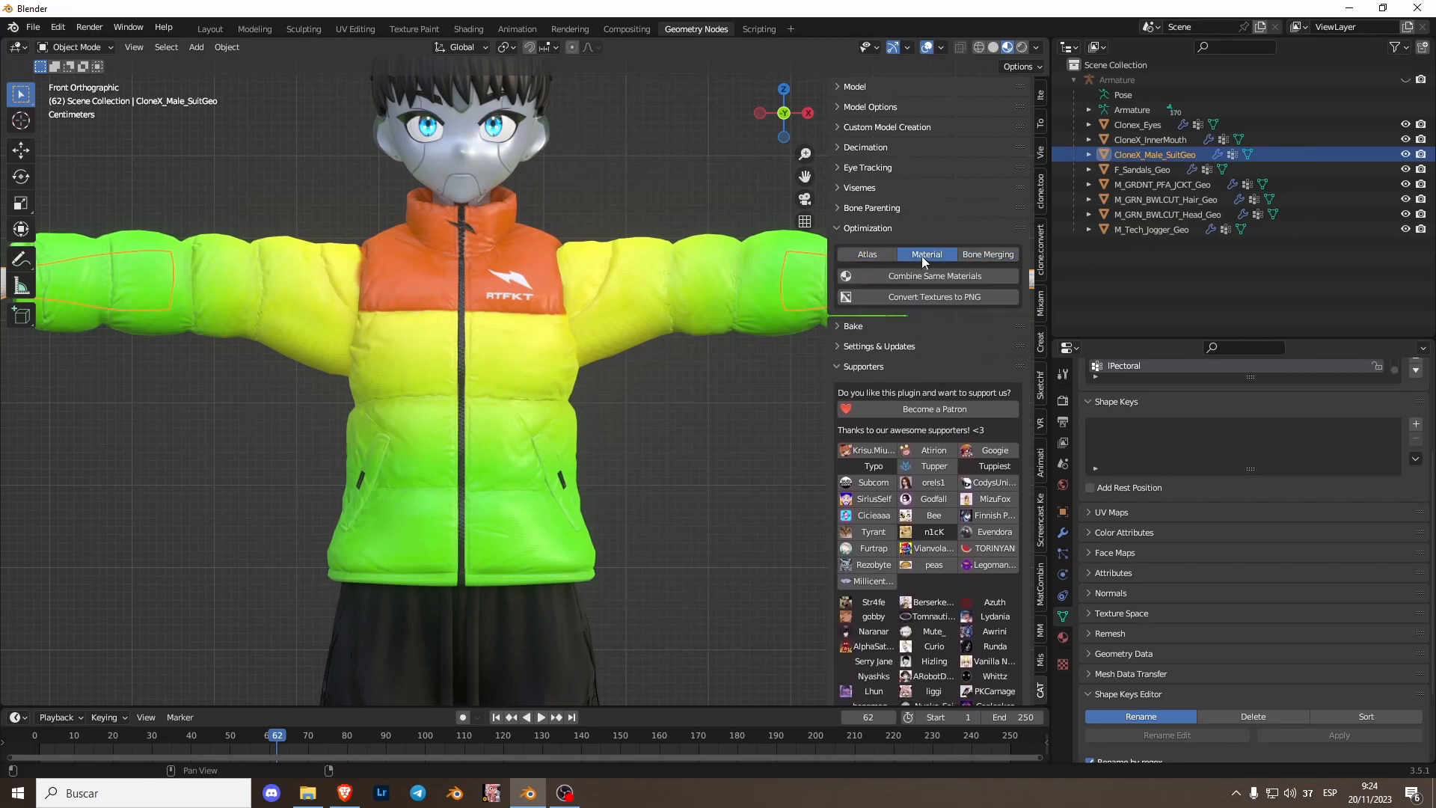
click(906, 299)
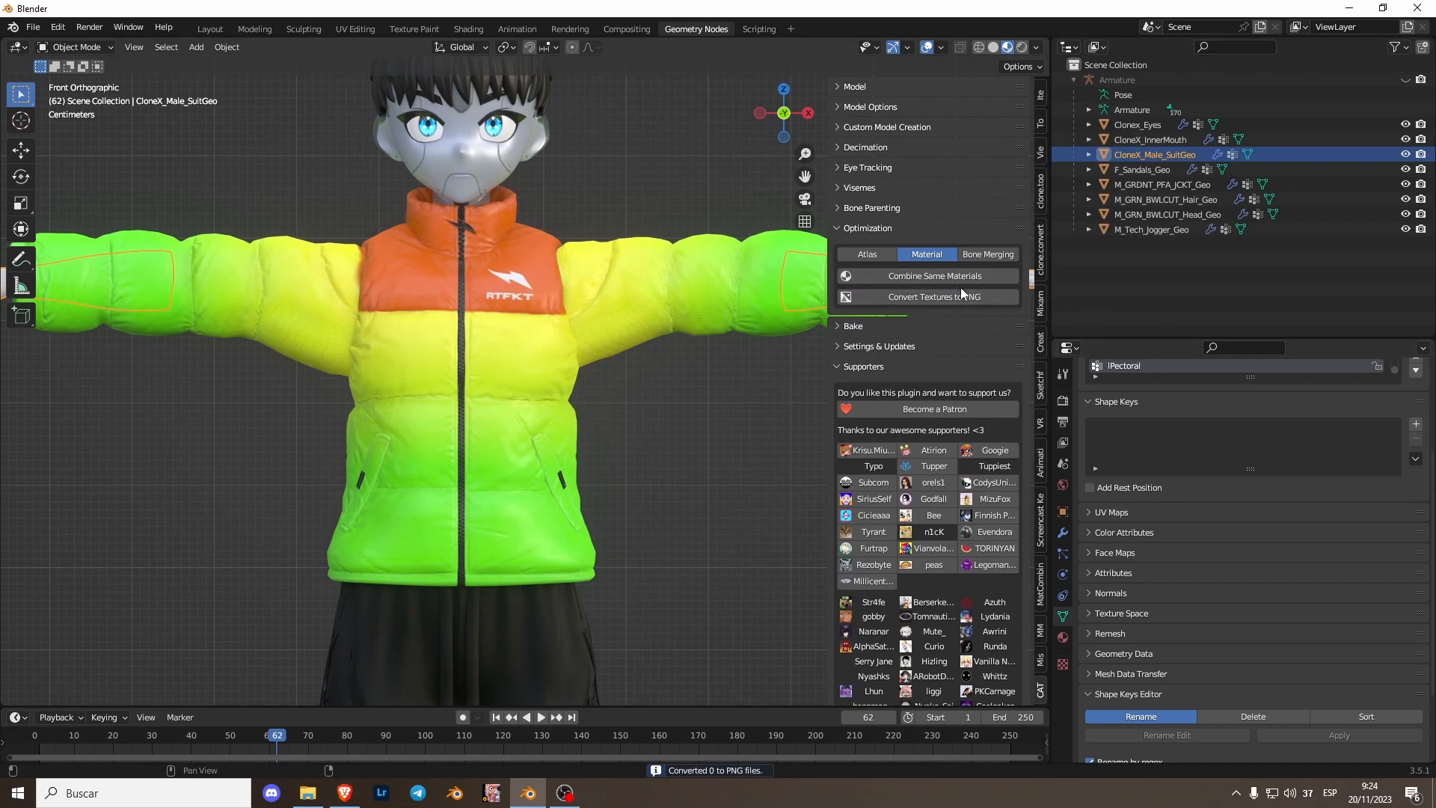
- Generate the Atlas material list and widen the CATS panel to review the listed materials
click(877, 254)
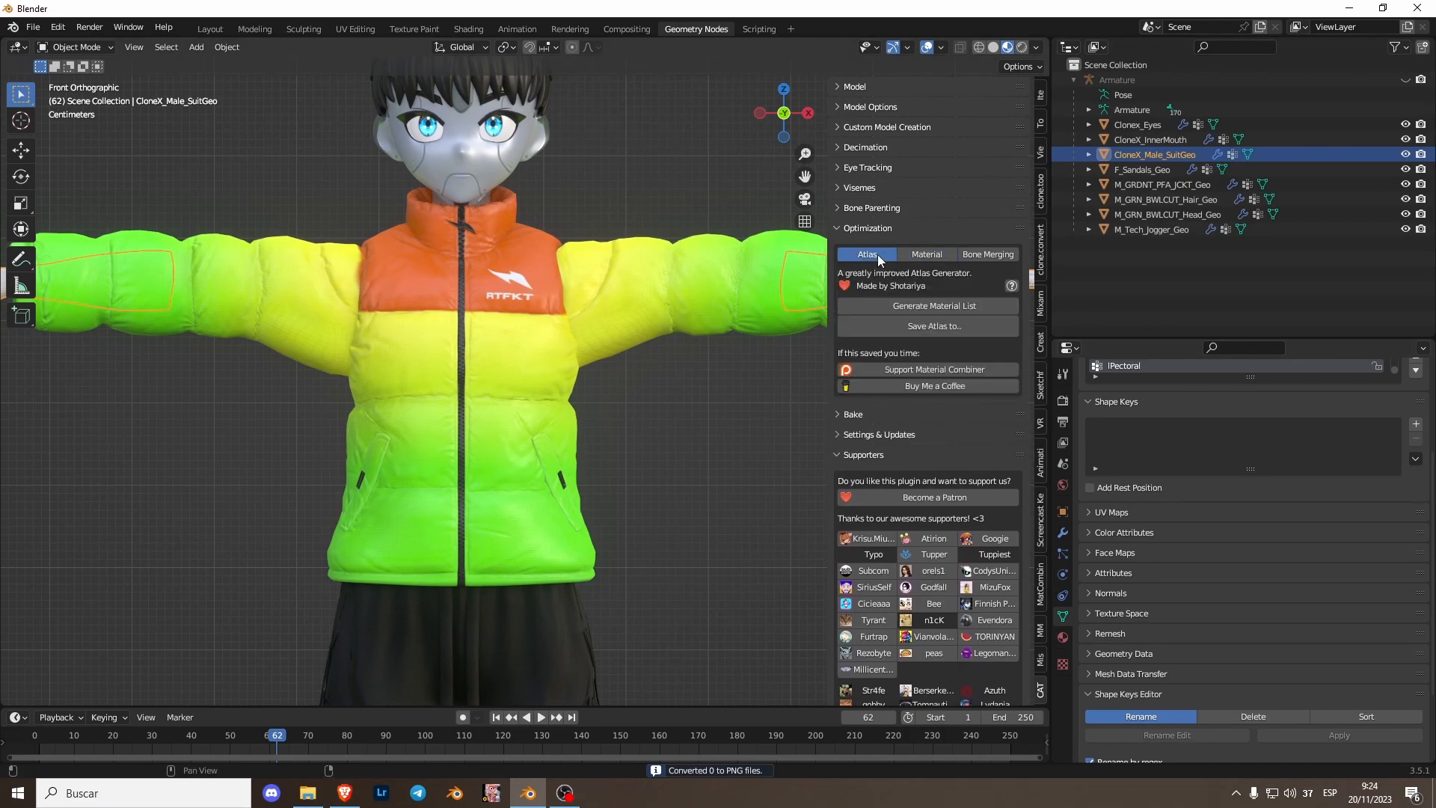
click(927, 306)
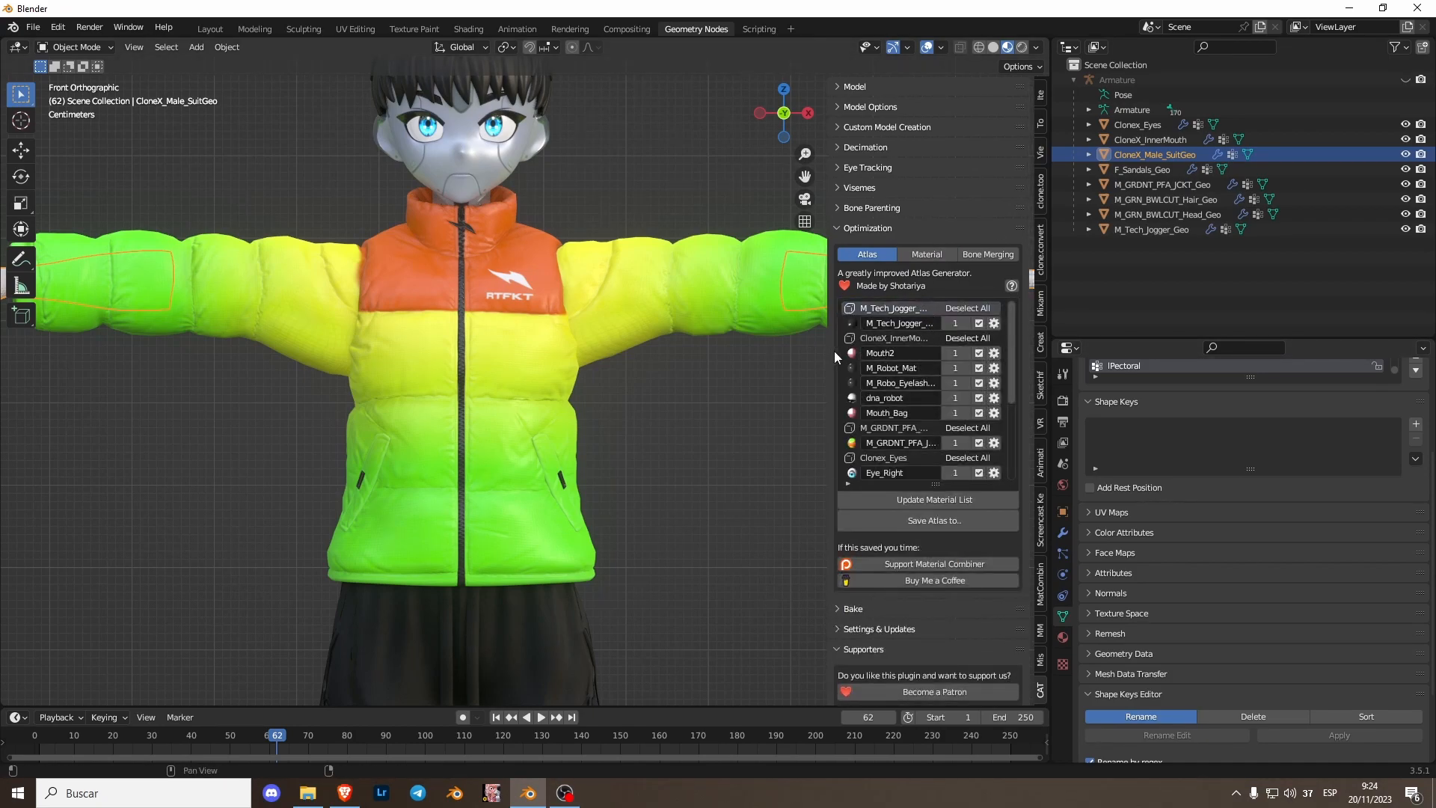
drag(828, 355, 737, 355)
scroll(828, 378, down, 5)
scroll(828, 402, up, 4)
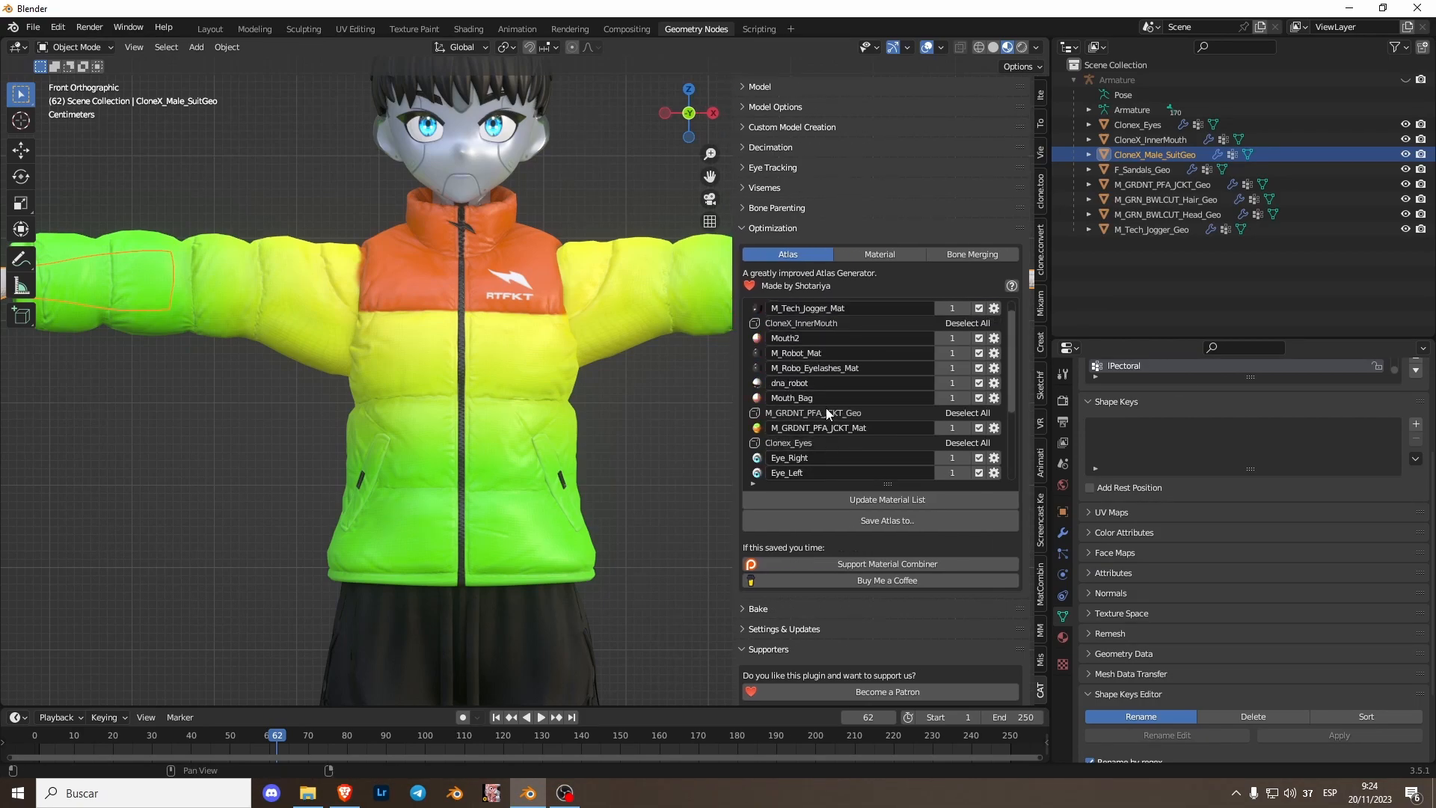
scroll(814, 411, down, 4)
scroll(475, 183, up, 5)
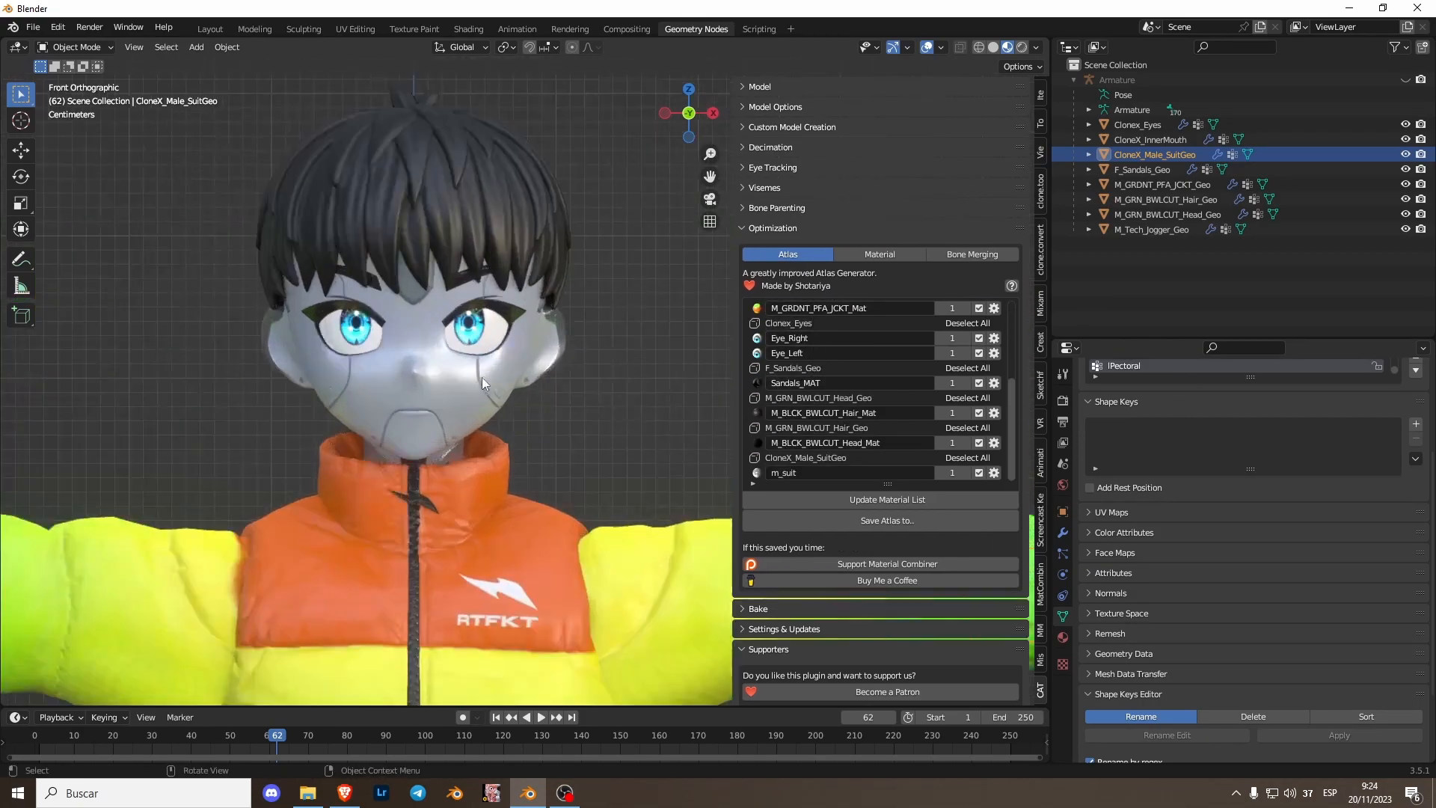
- Select the eyes mesh and remove its Eye_Left material slot
click(471, 326)
scroll(412, 383, up, 3)
shift+middle_drag(411, 383, 460, 421)
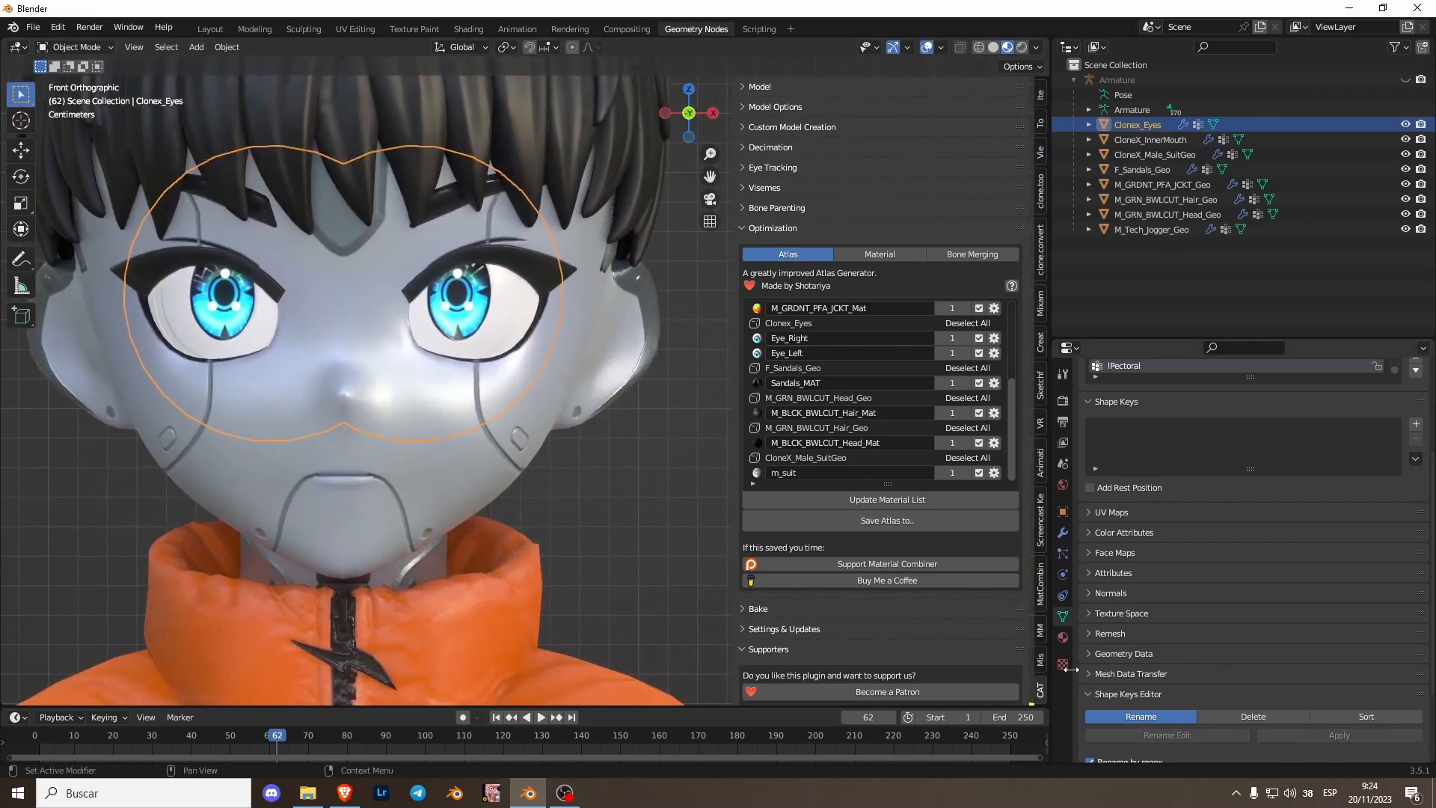
click(1063, 636)
click(1139, 515)
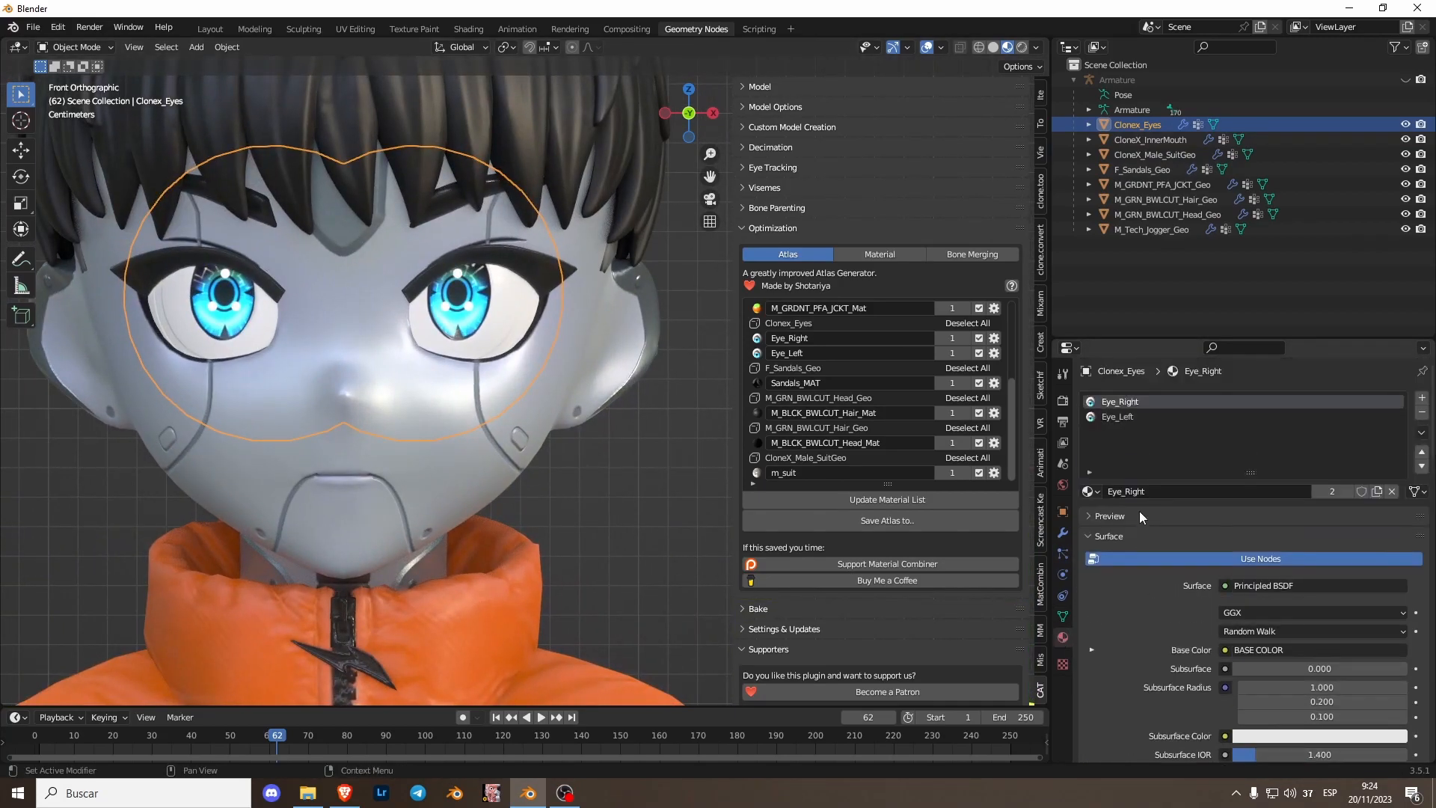
click(1131, 419)
scroll(315, 237, up, 2)
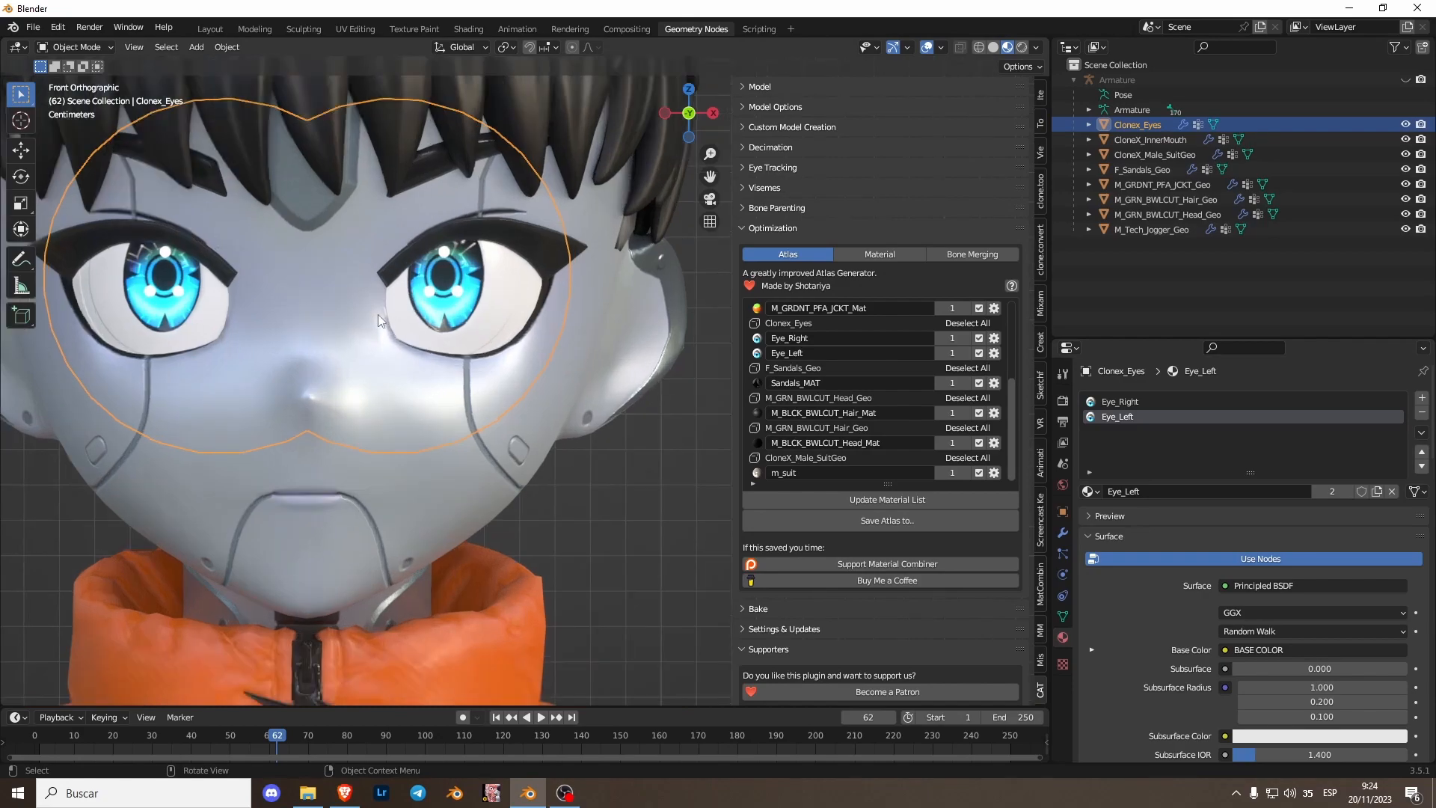
click(1422, 413)
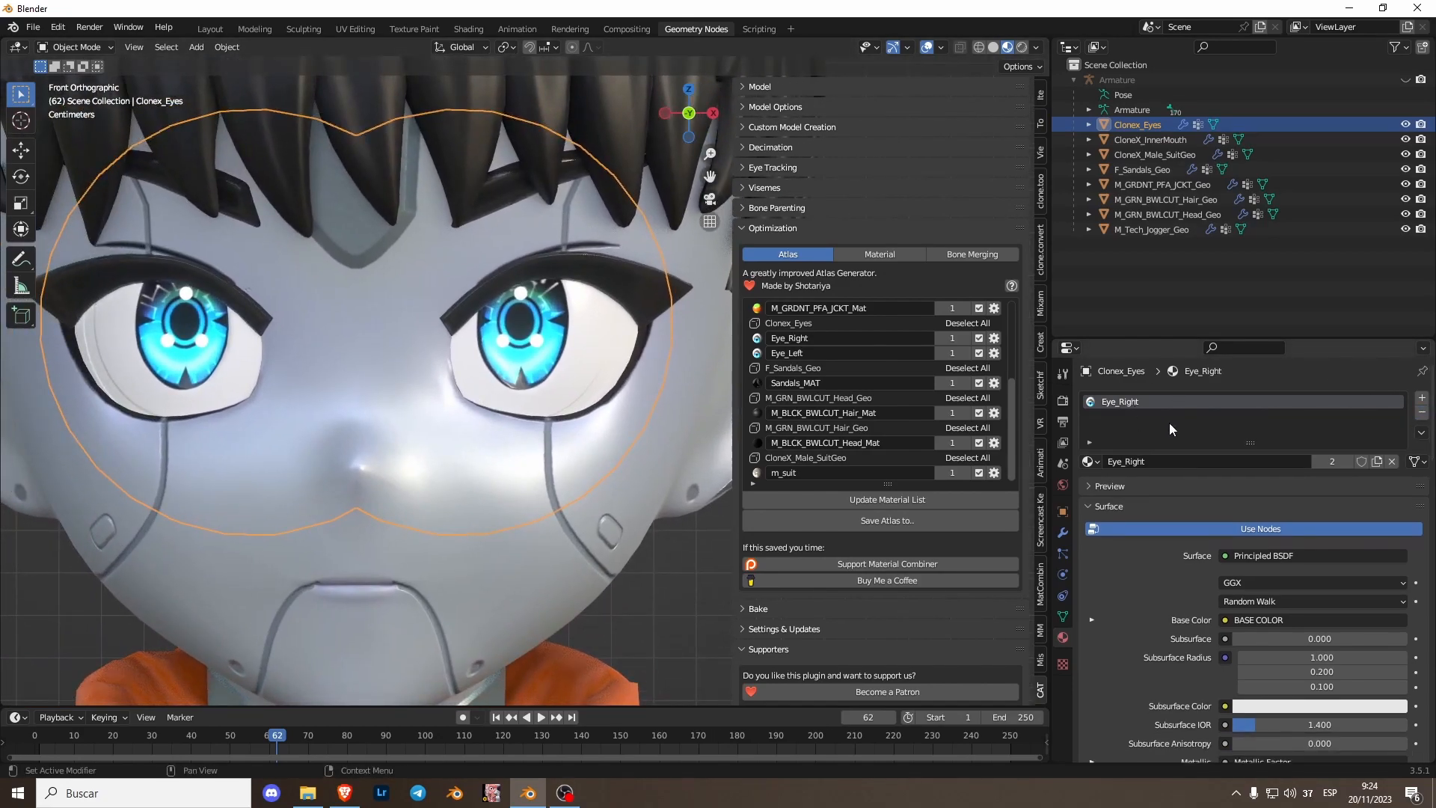
- Rename the remaining eye material to Eyes and update the Atlas material list
double_click(1125, 462)
text(s)
key(Return)
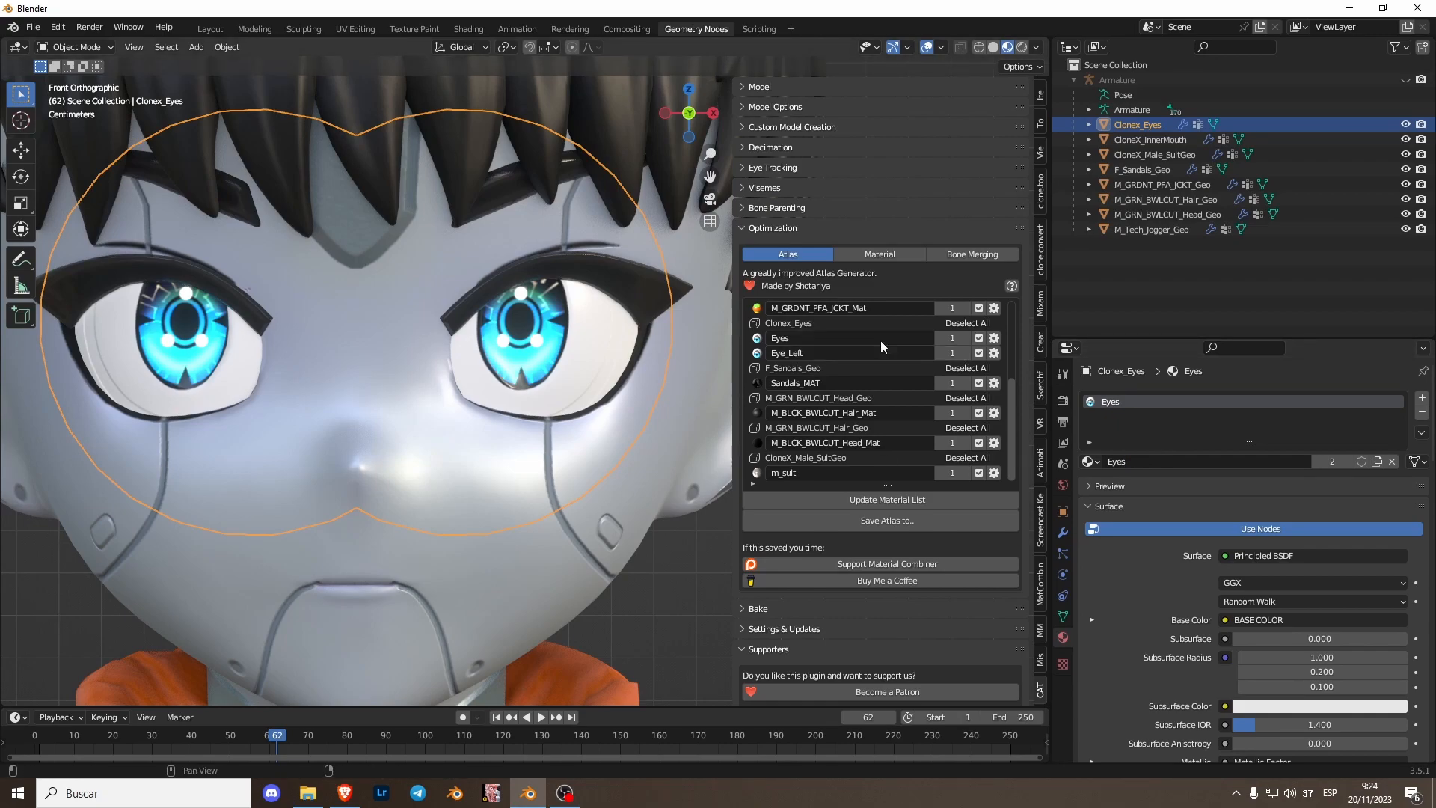
click(877, 500)
scroll(789, 406, down, 2)
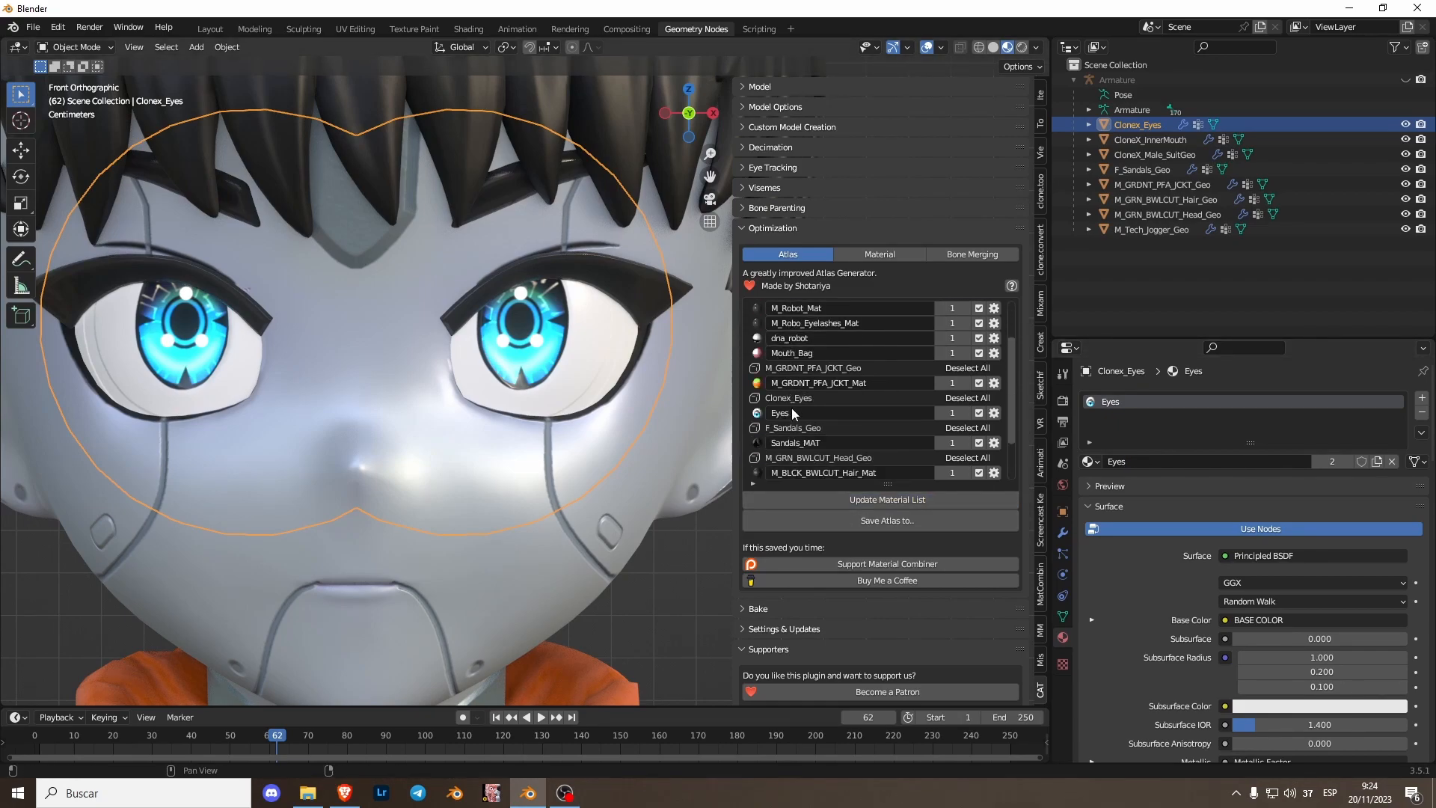
- Select the inner mouth mesh and reassign the faces using M_Robo_Eyelashes_Mat to the M_Robot_Mat material
click(472, 359)
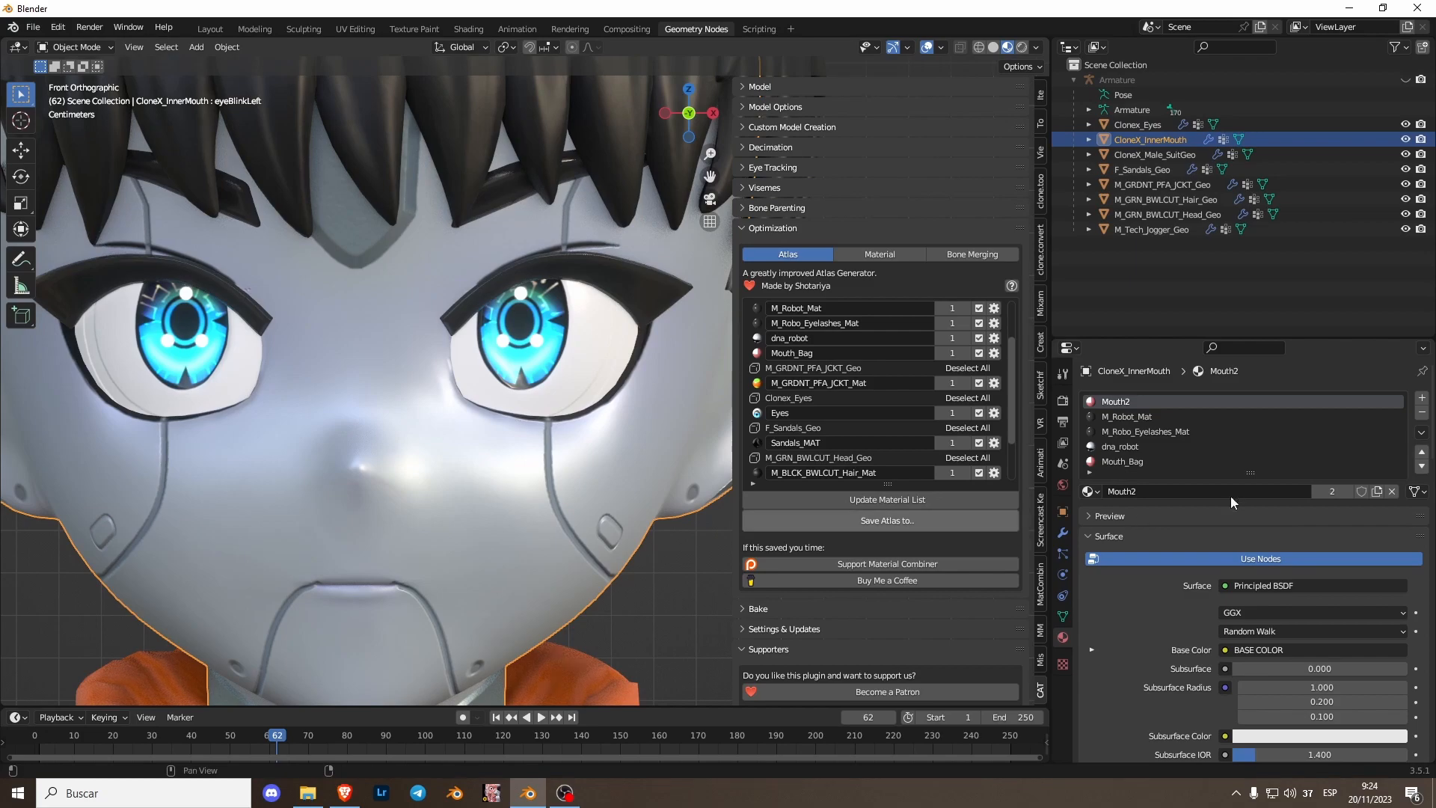
drag(1205, 478, 1203, 559)
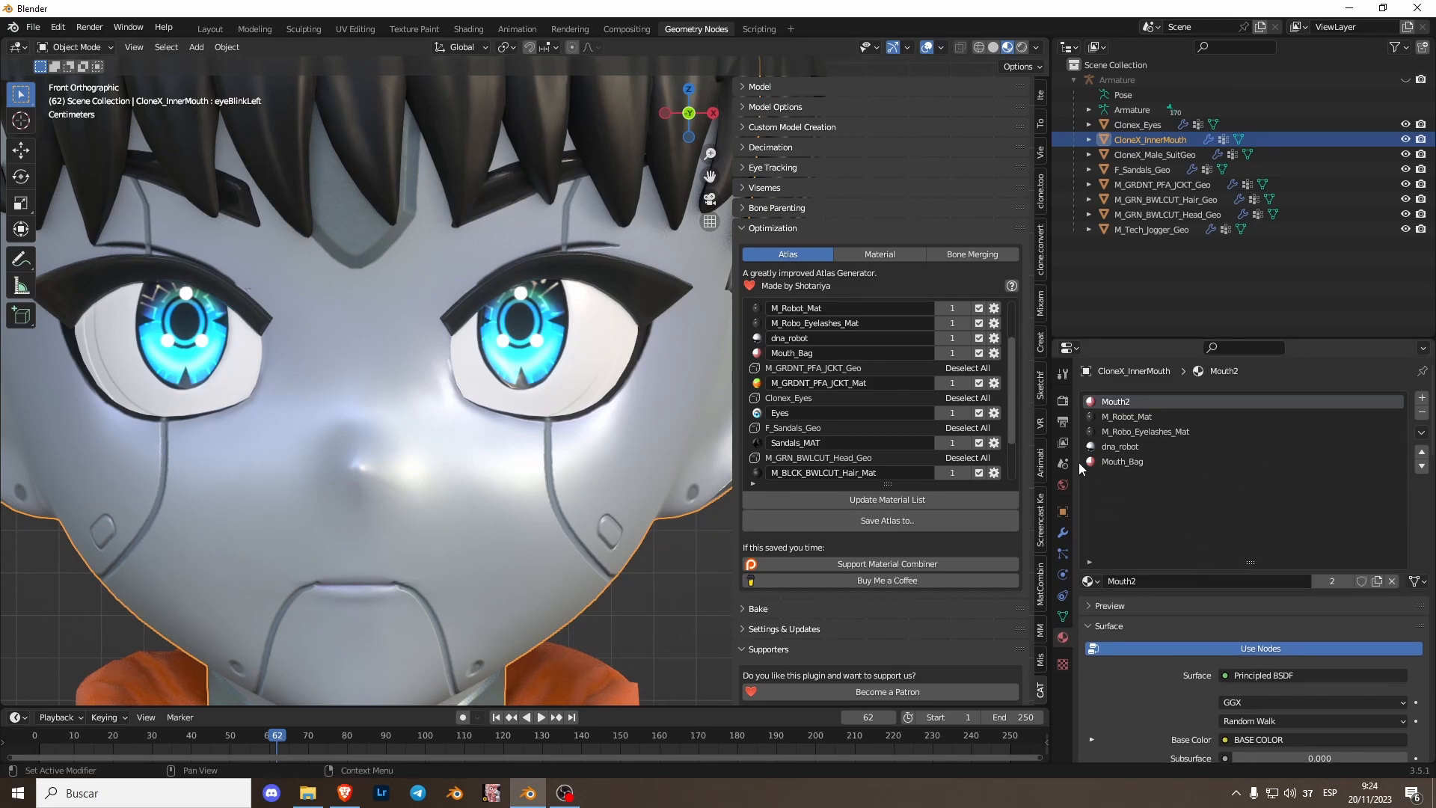
click(1145, 417)
scroll(566, 377, down, 2)
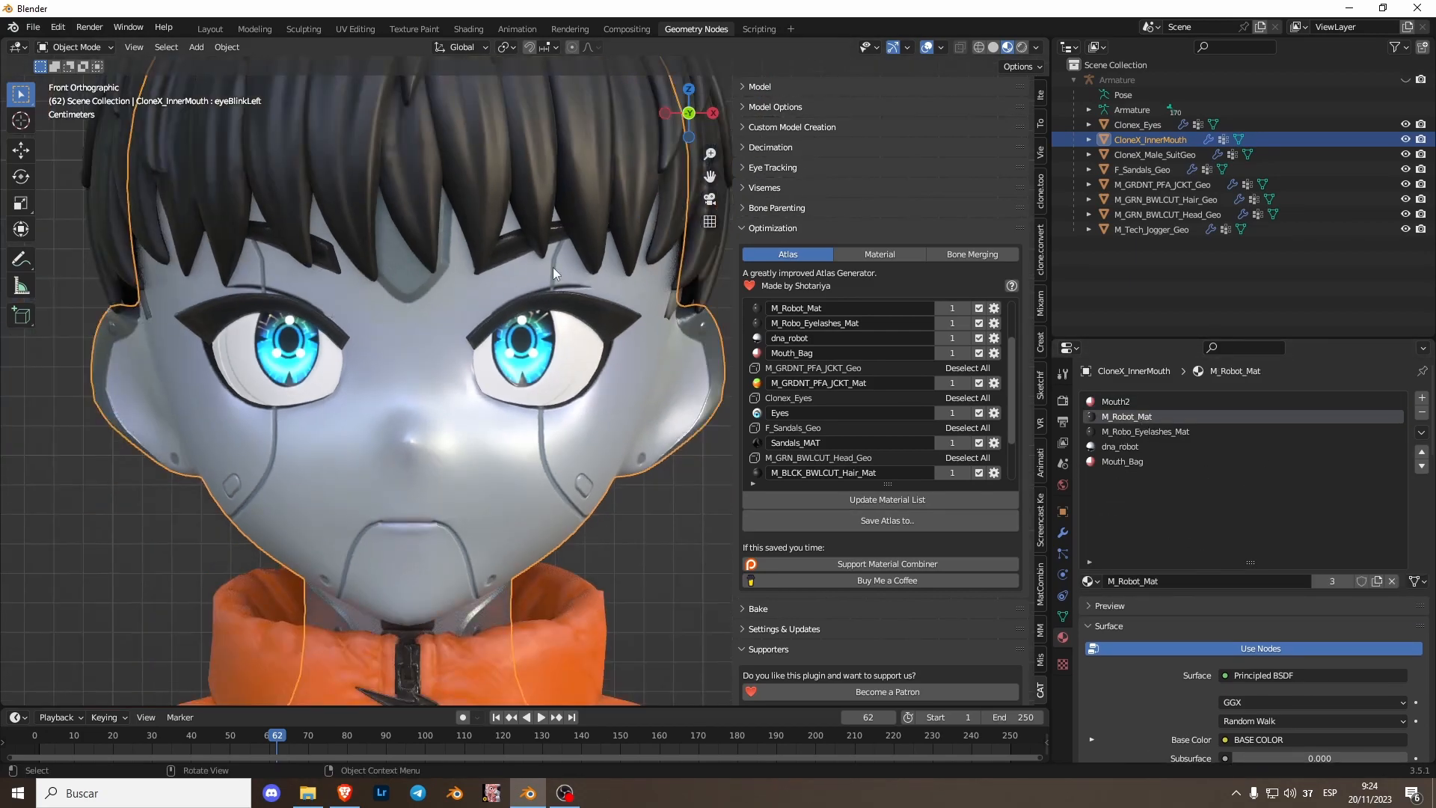
key(Tab)
key(alt+a)
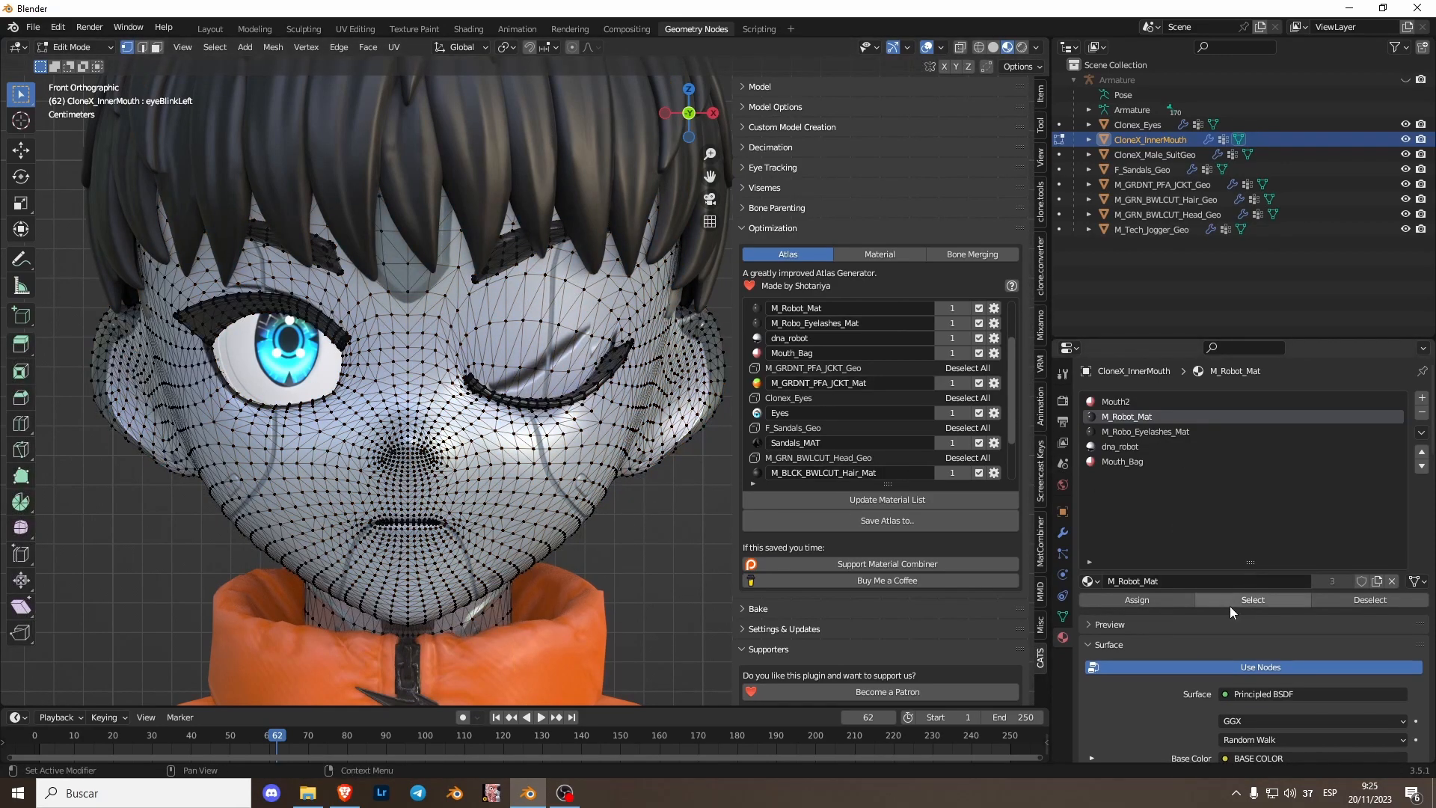
click(1175, 433)
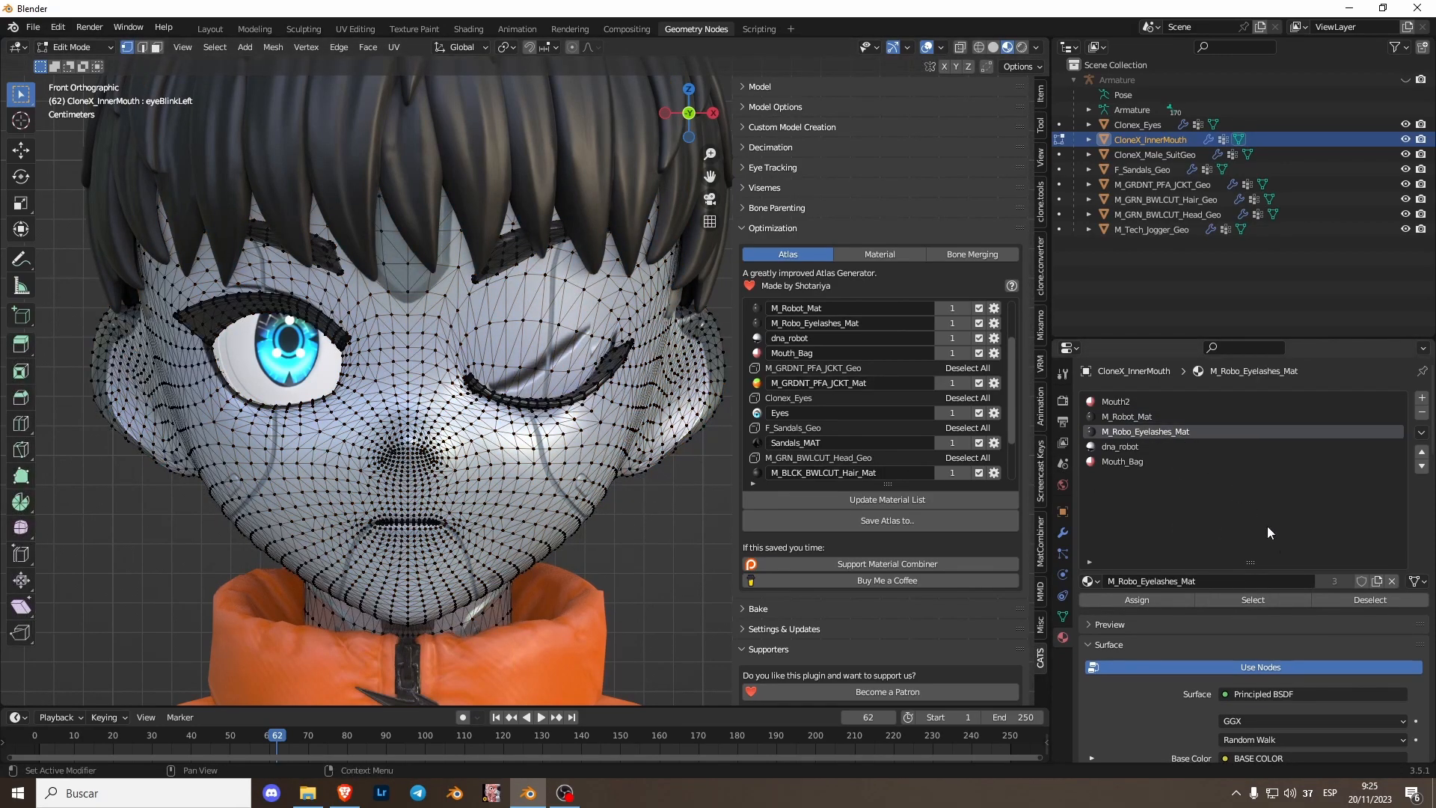
click(1257, 601)
click(1152, 417)
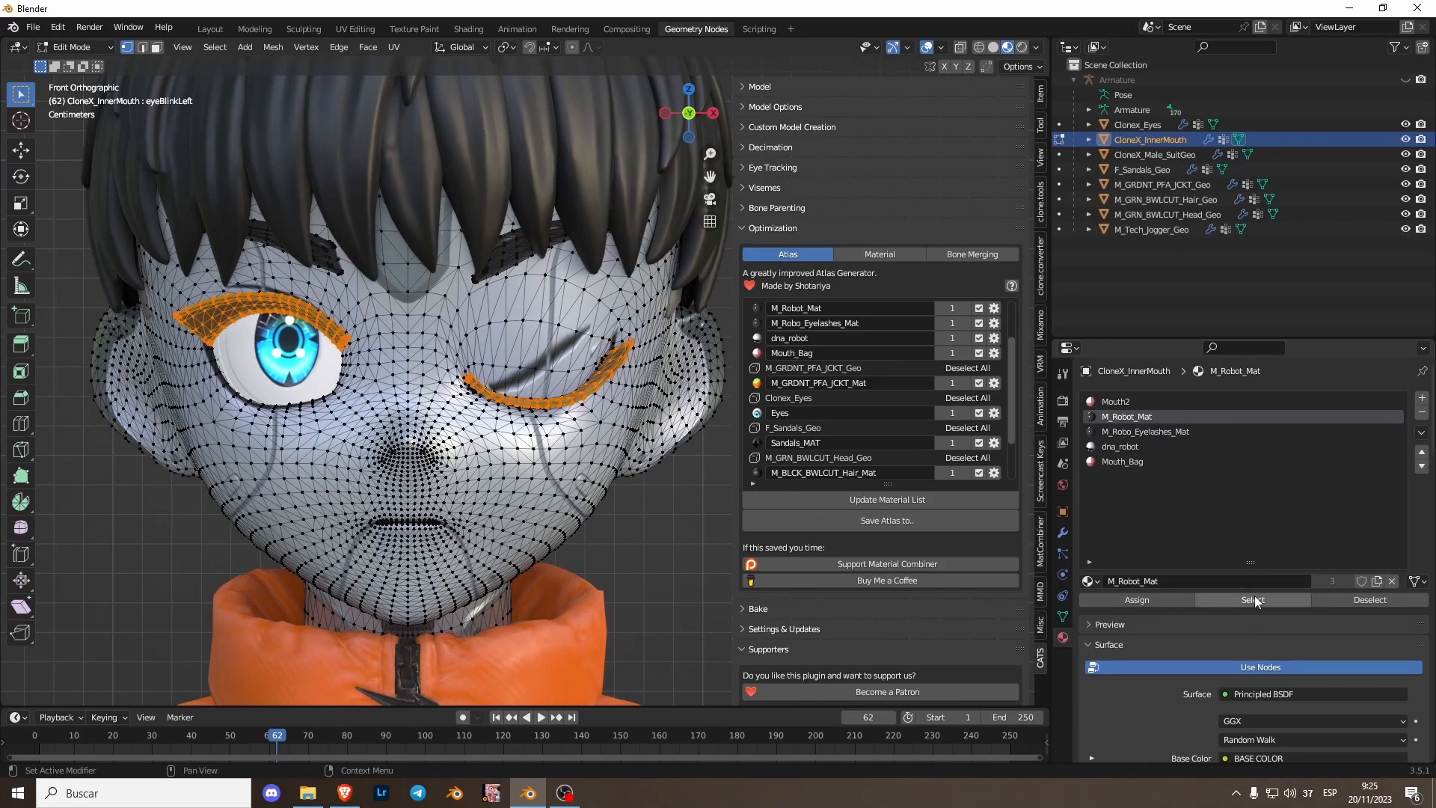
click(1204, 600)
click(1146, 600)
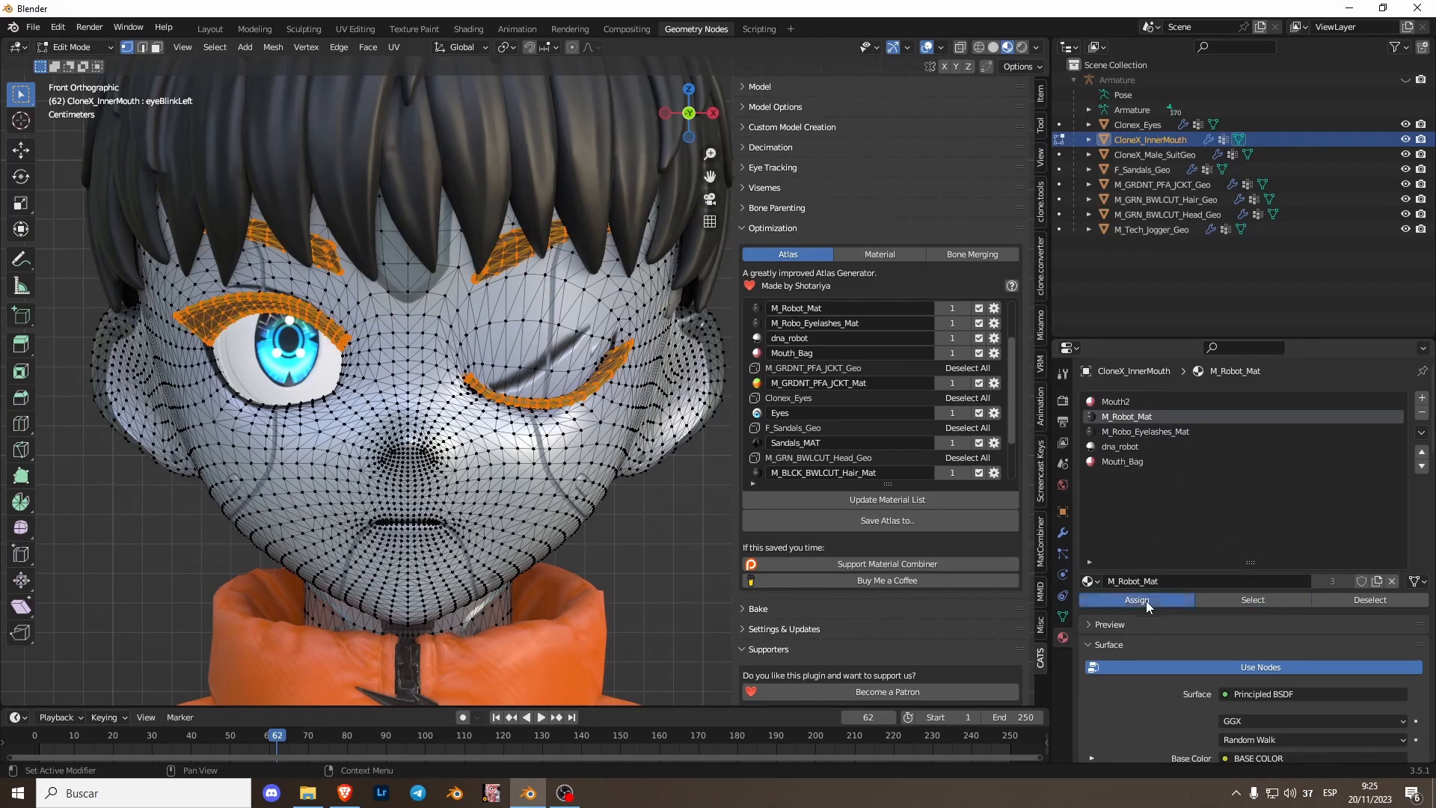
- Remove the M_Robo_Eyelashes_Mat and Mouth_Bag material slots from the inner mouth mesh
key(Tab)
click(1112, 431)
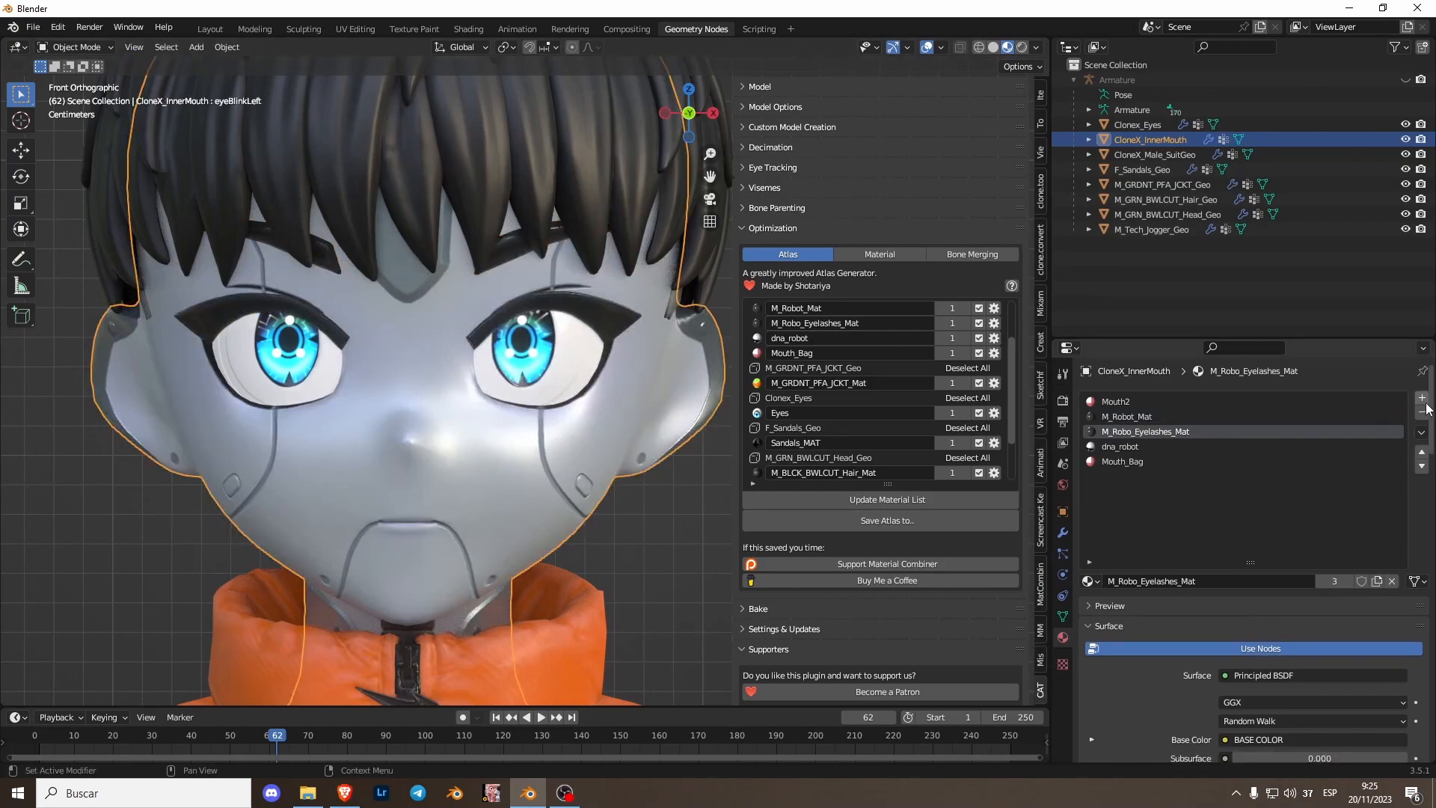
click(1422, 412)
click(1114, 446)
key(Tab)
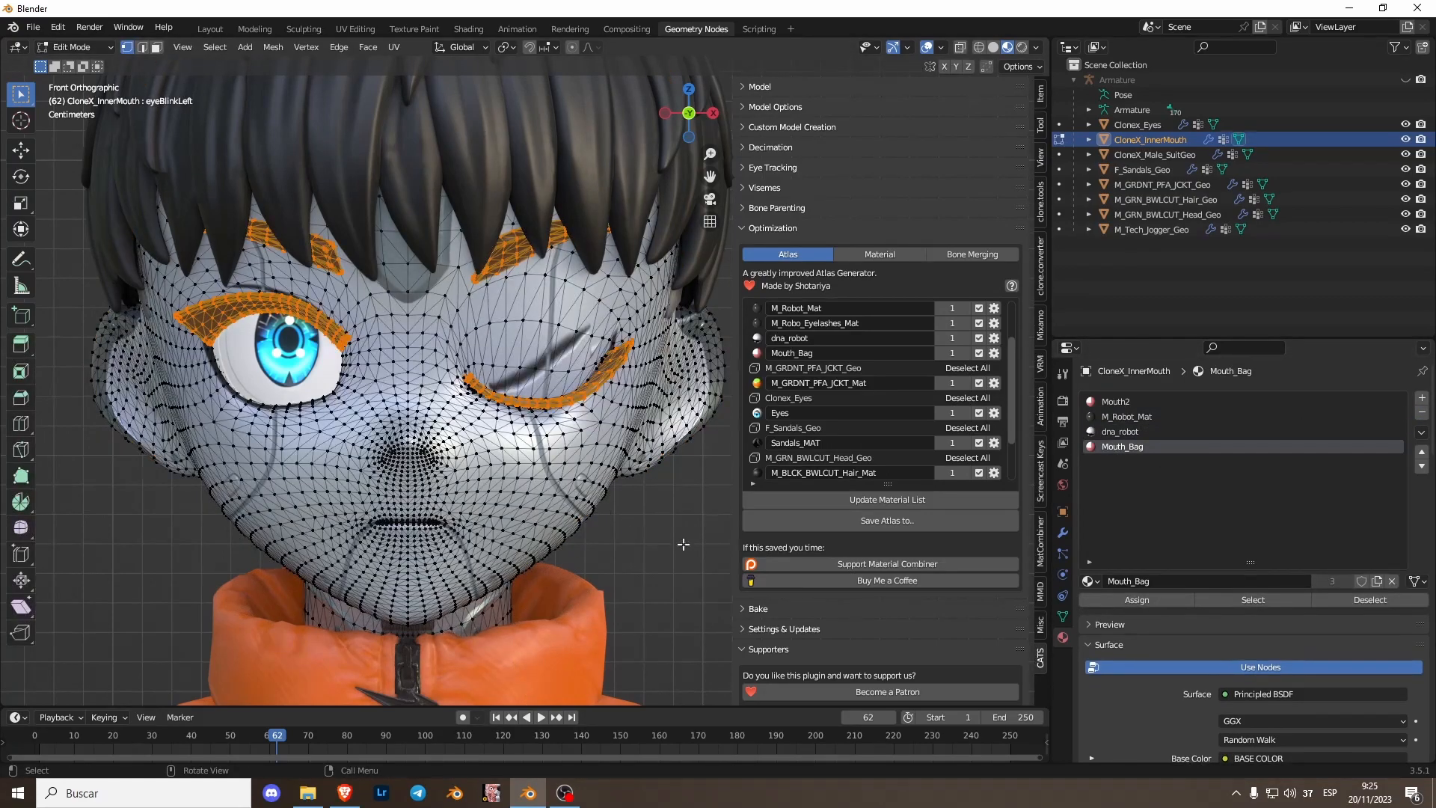
click(1129, 401)
key(Tab)
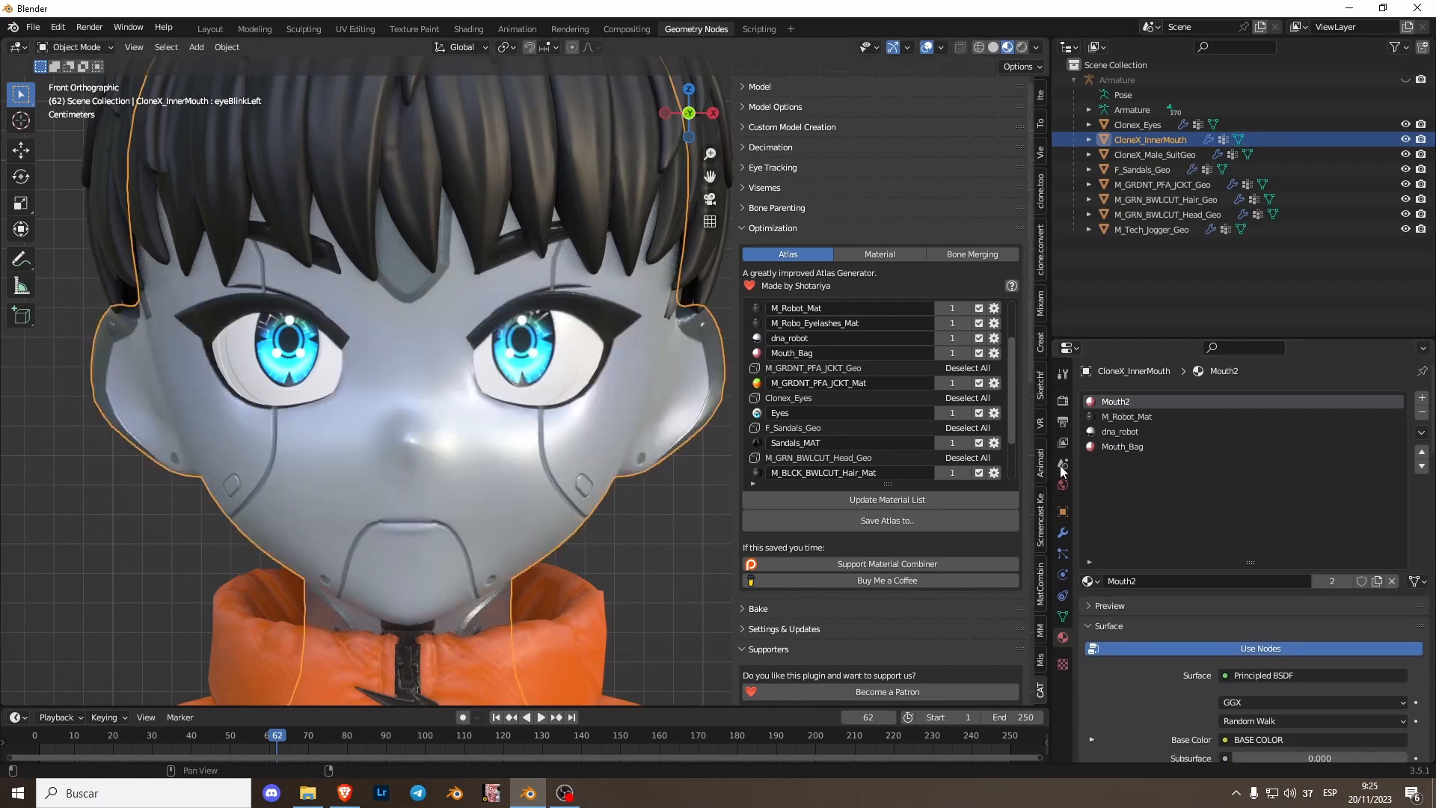
click(1122, 447)
click(1422, 412)
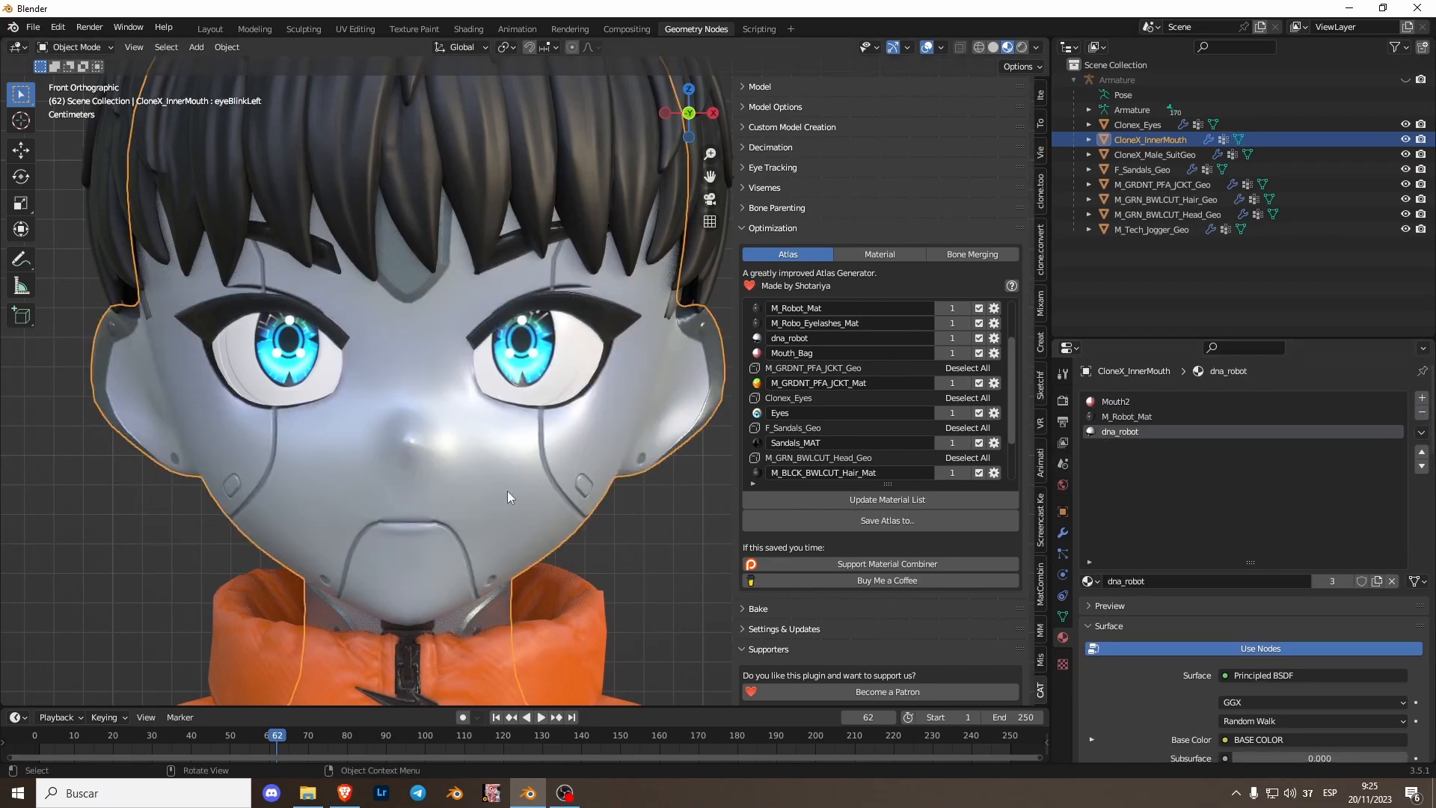
- Rename the Mouth2 material to Mouth
scroll(479, 503, up, 6)
middle_drag(451, 514, 233, 467)
scroll(322, 474, up, 4)
middle_drag(343, 476, 340, 446)
scroll(344, 448, down, 8)
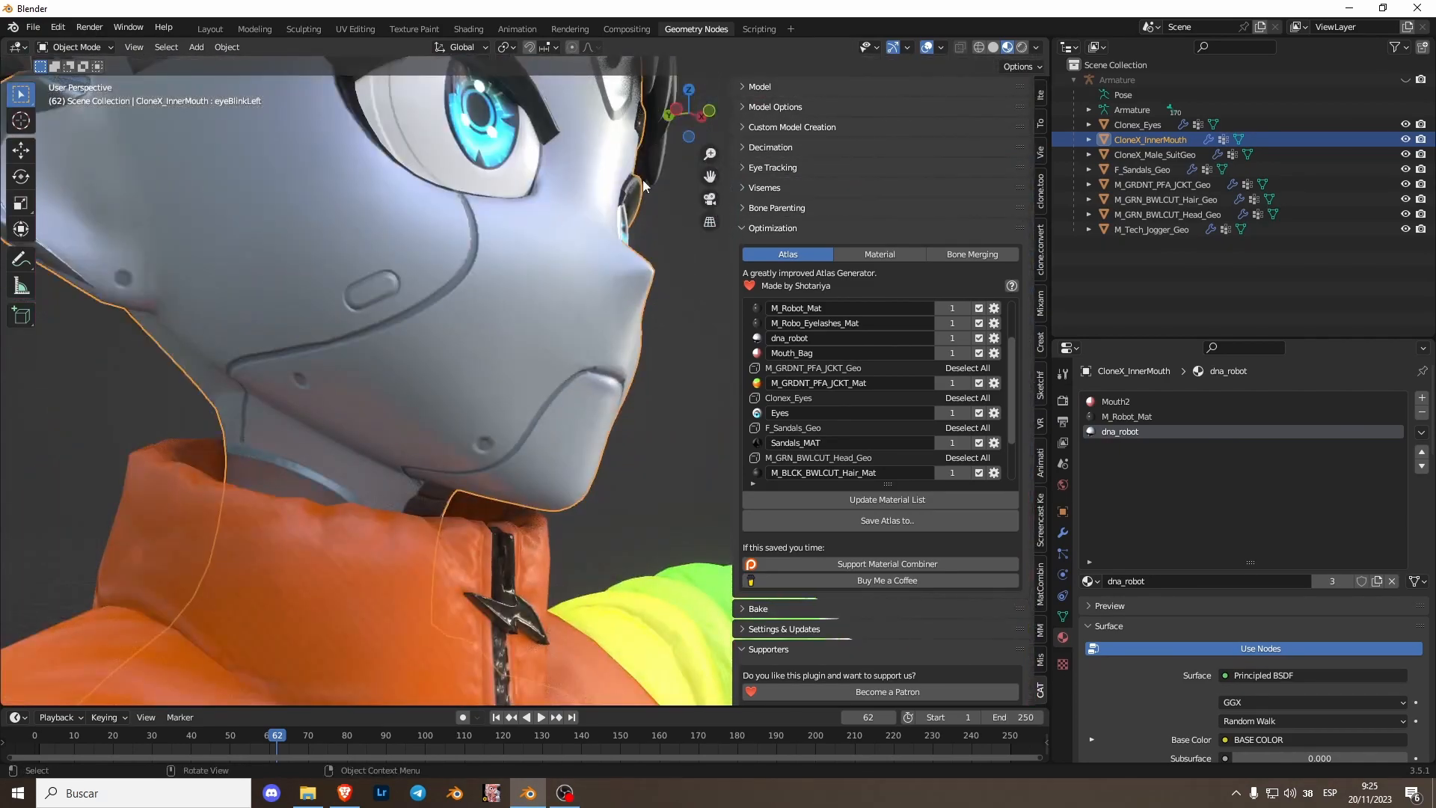
click(708, 111)
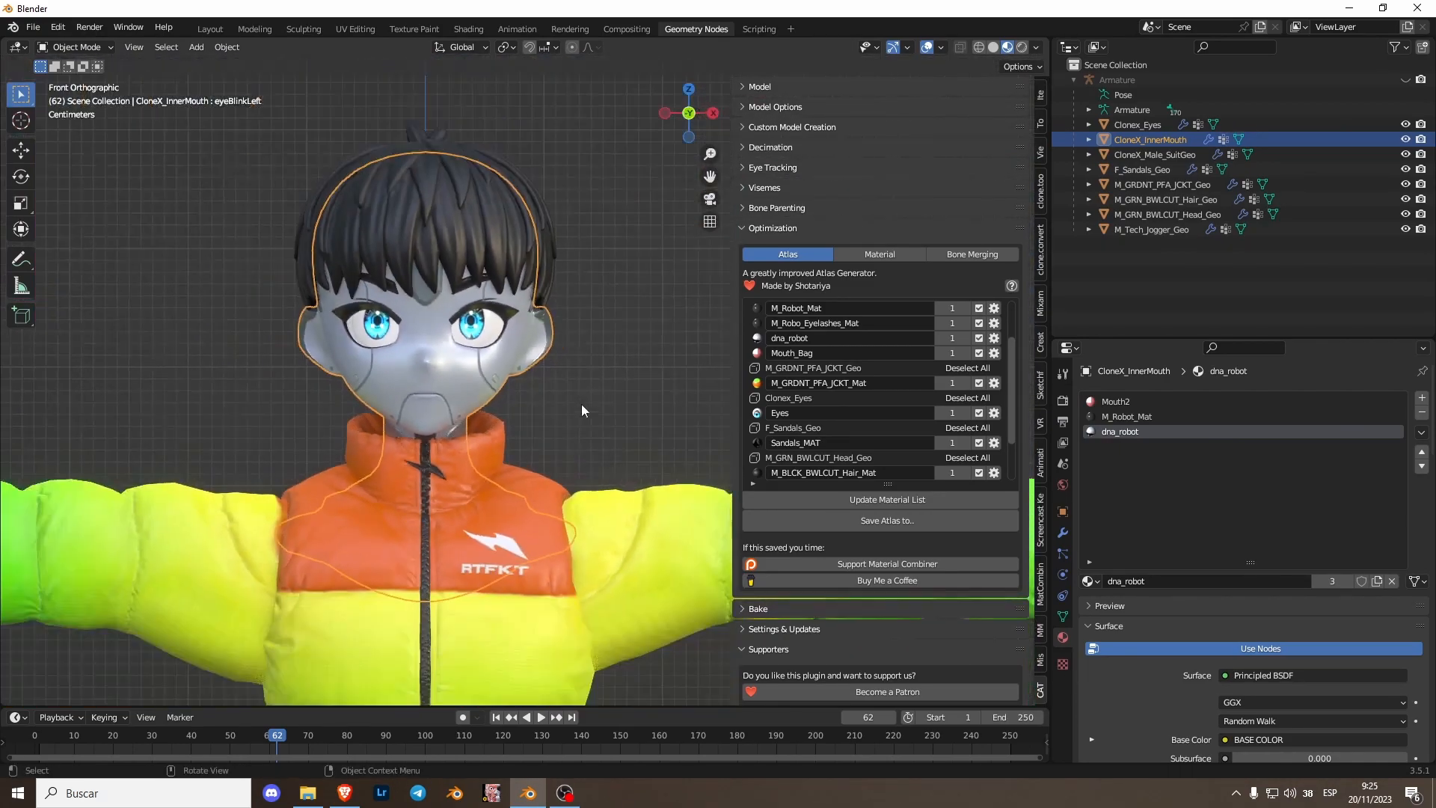
double_click(1137, 401)
key(End)
key(BackSpace)
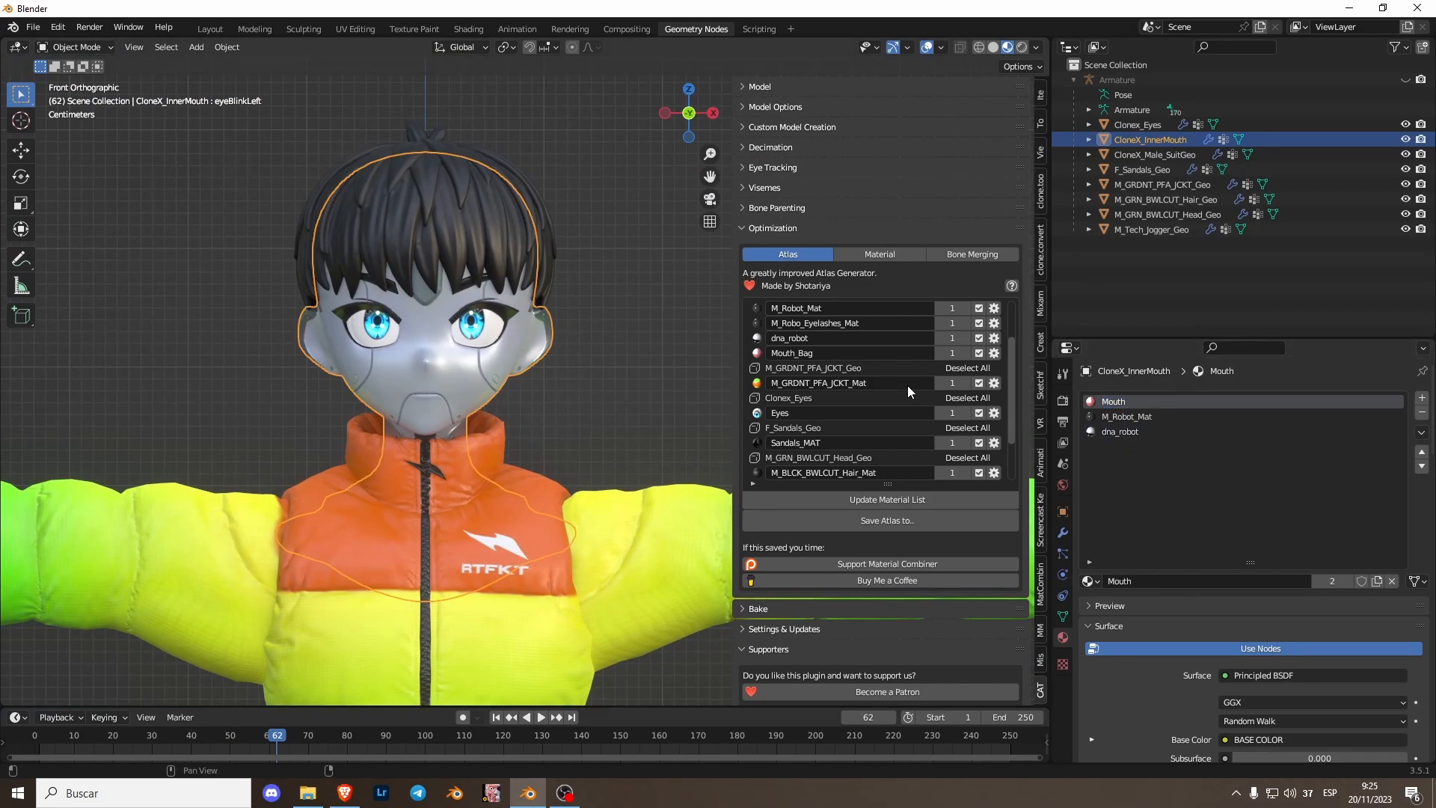
- Update the Atlas material list
scroll(860, 411, down, 4)
scroll(526, 479, down, 2)
shift+middle_drag(526, 478, 513, 374)
click(860, 499)
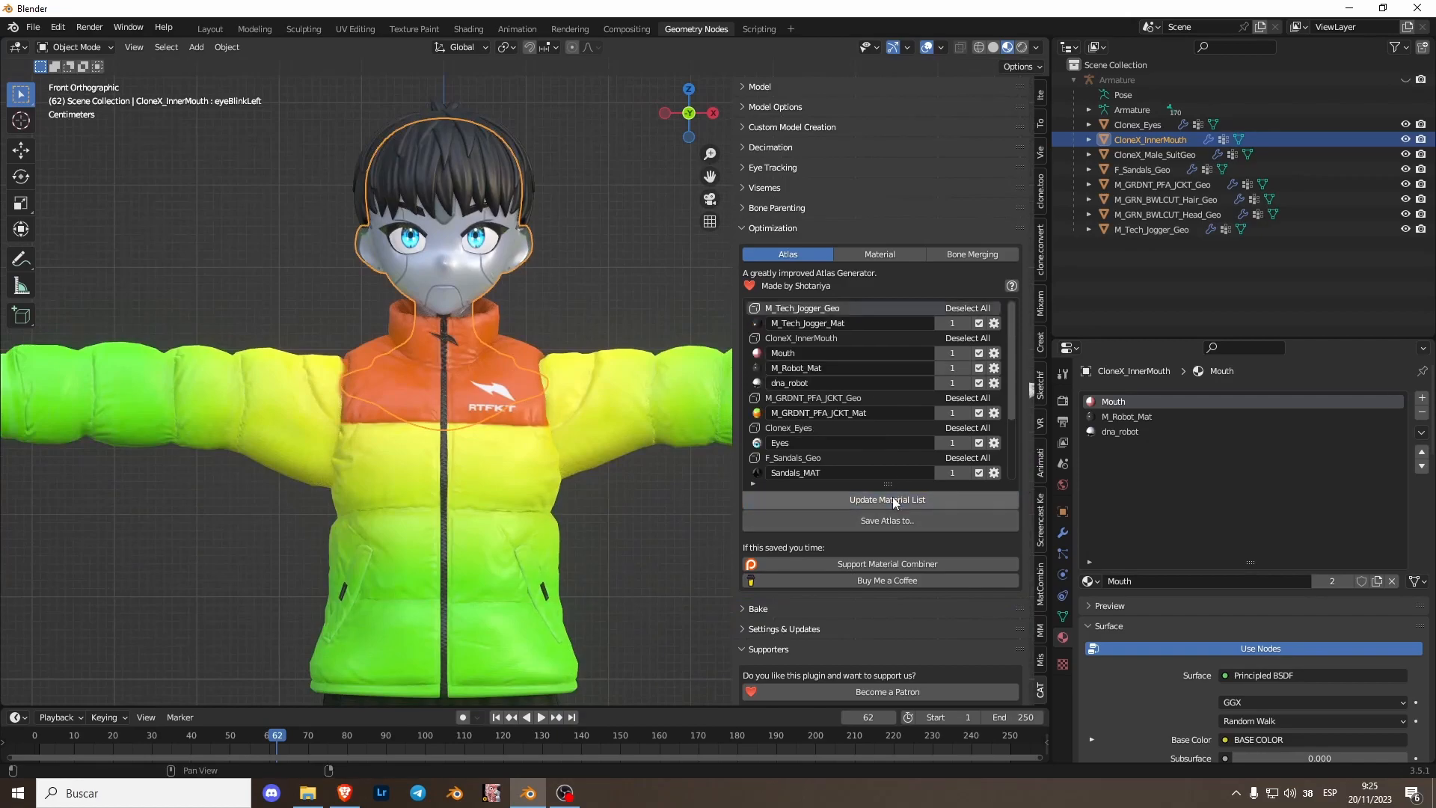
- Select all objects and create the material atlas, saving it to the Desktop
scroll(582, 238, down, 5)
key(a)
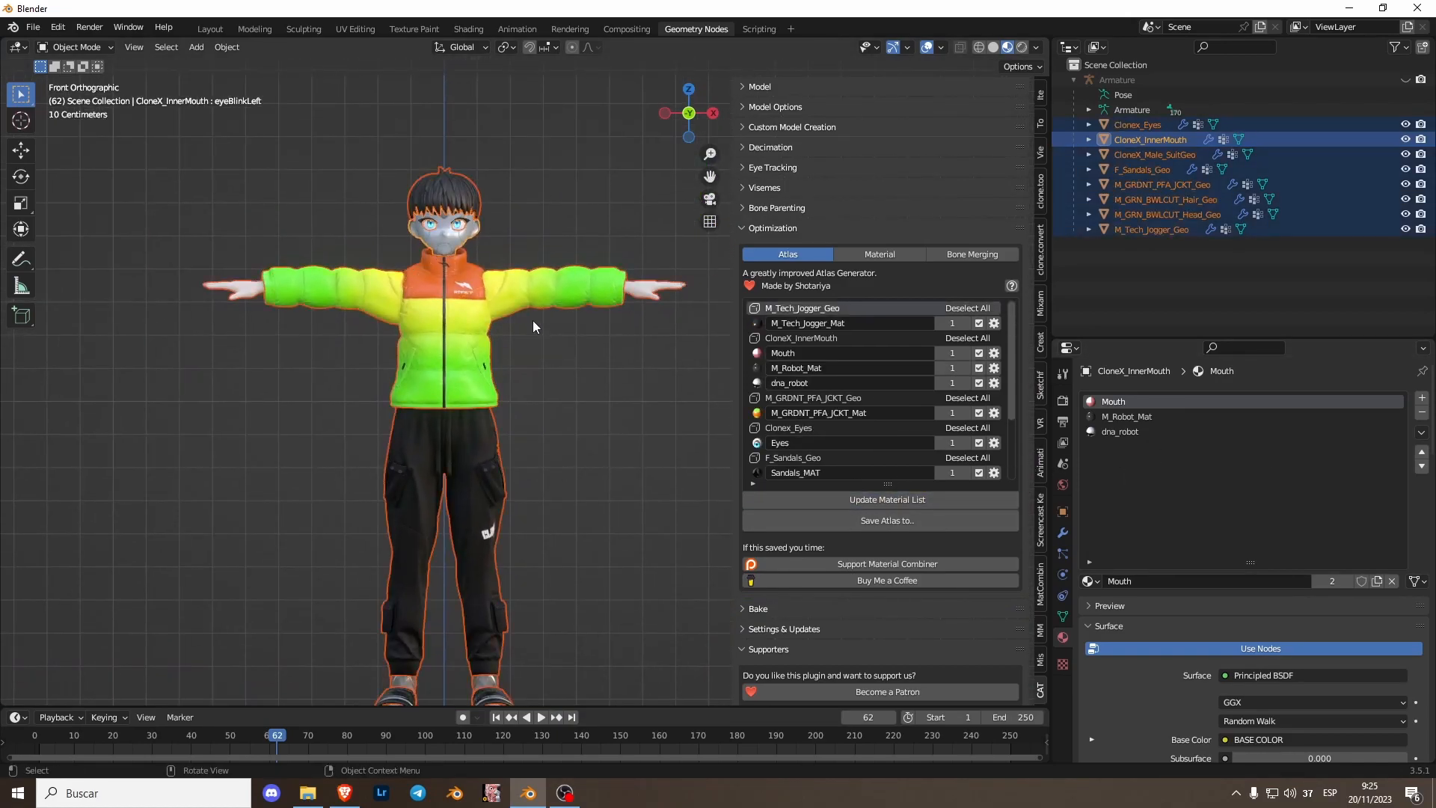
click(892, 527)
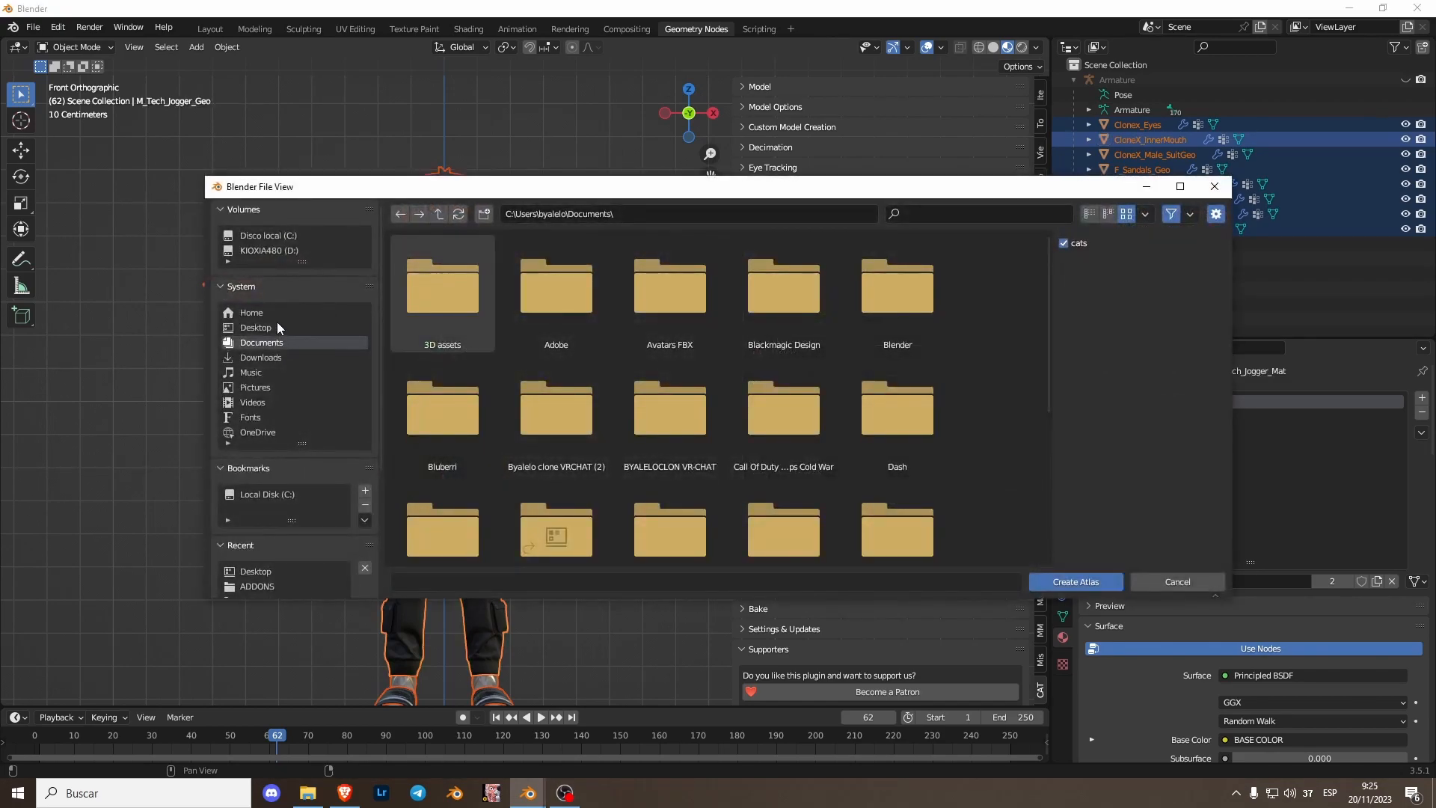
click(275, 326)
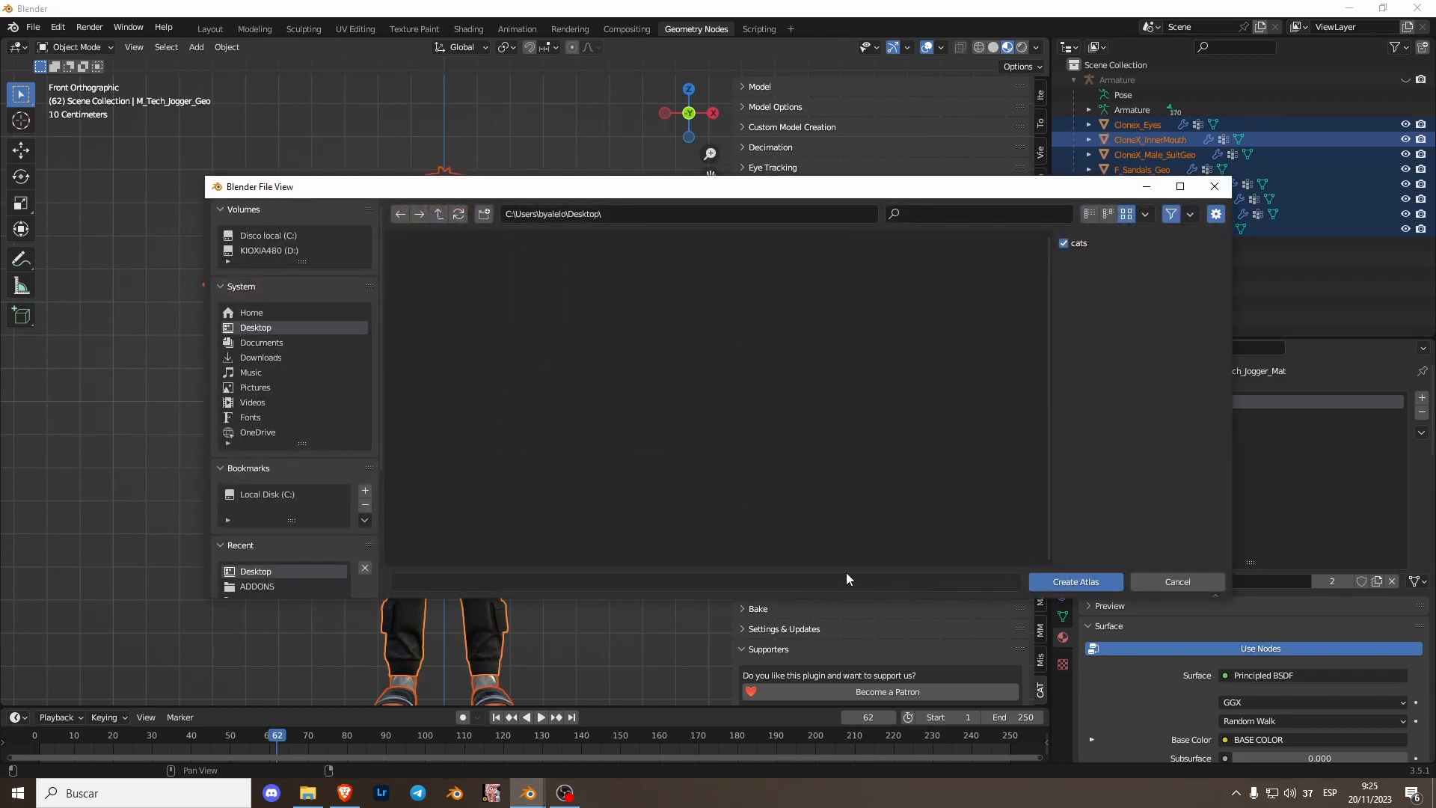
click(1078, 581)
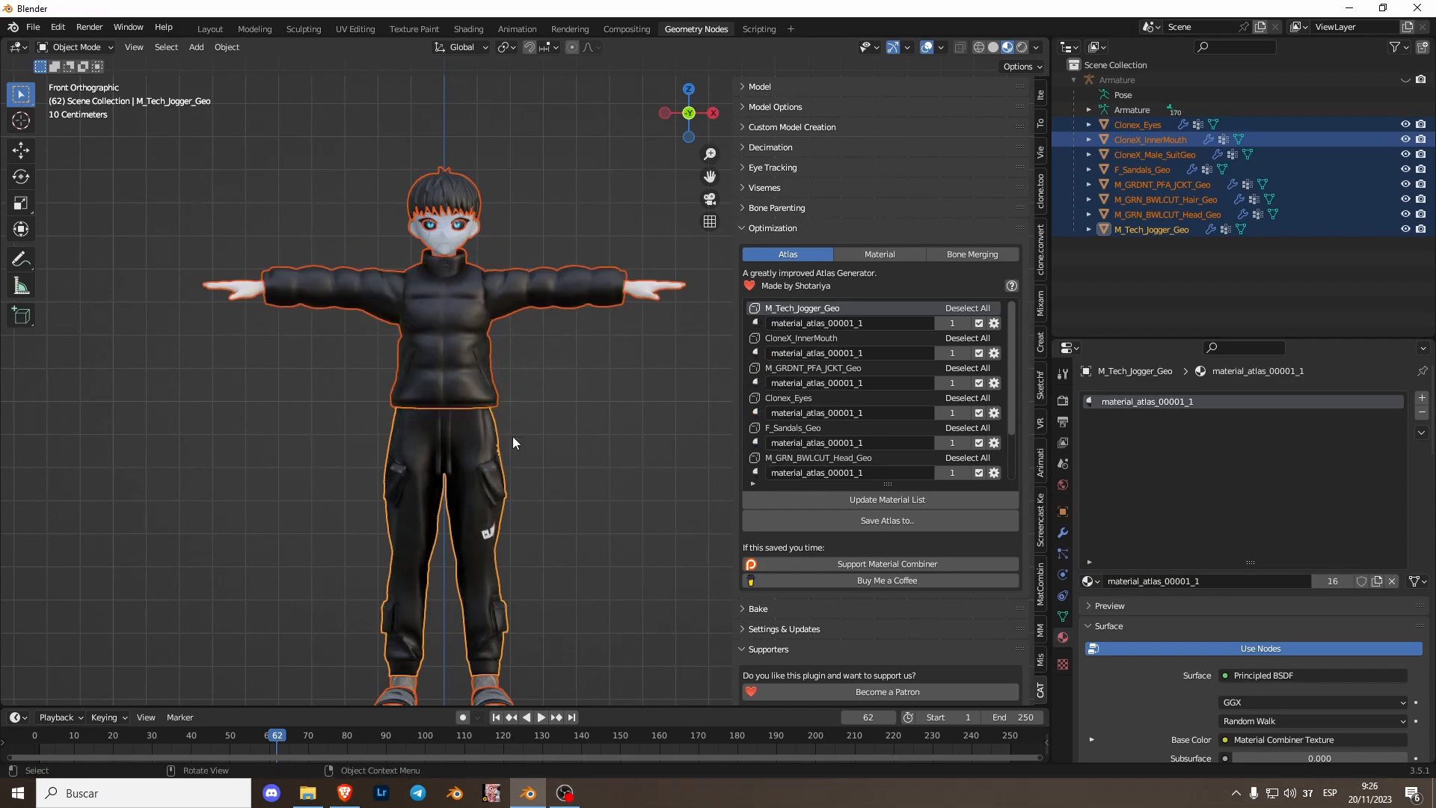
mouse_move(514, 437)
middle_down()
mouse_move(472, 483)
mouse_move(334, 500)
mouse_move(515, 417)
middle_up()
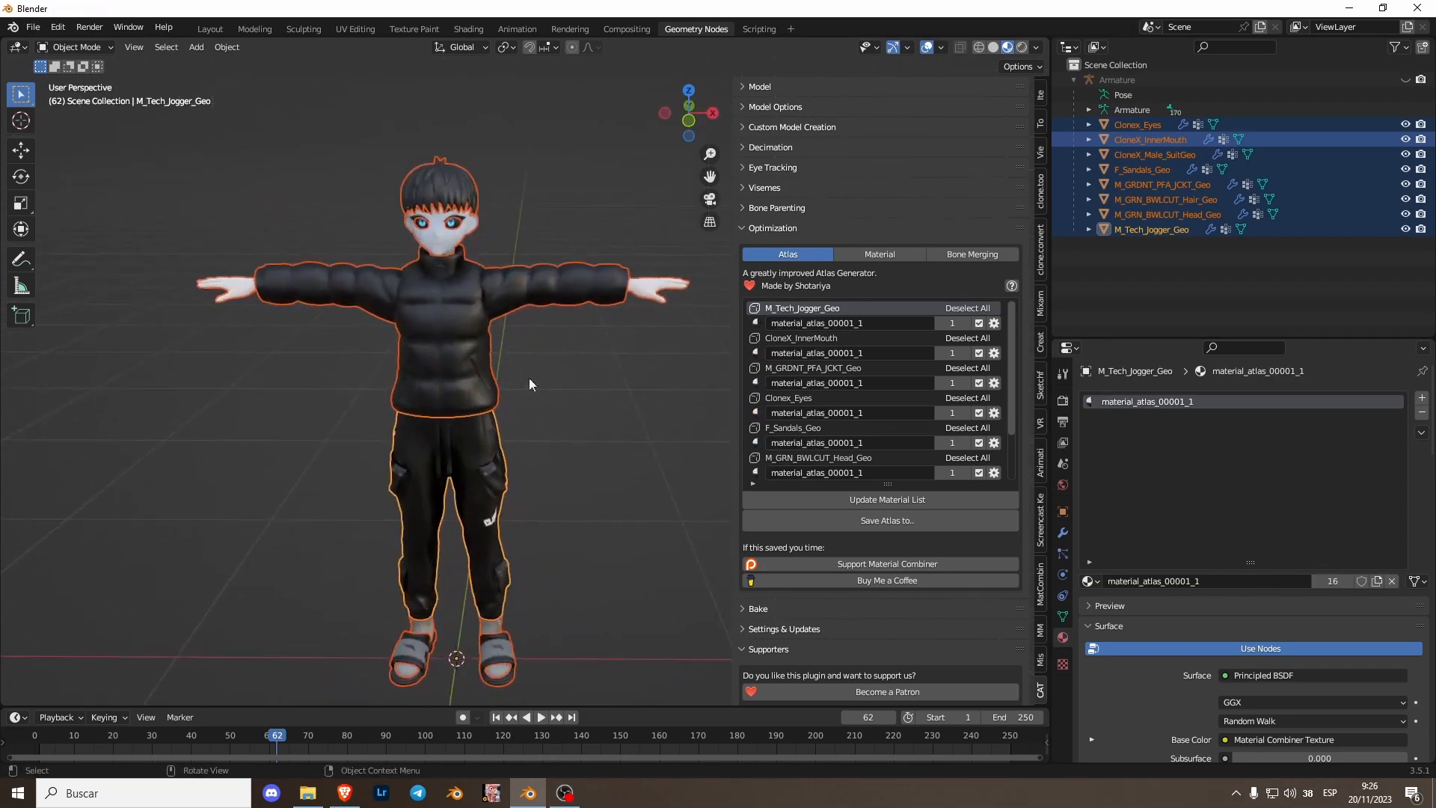
- Inspect the atlased avatar in the viewport from several angles, selecting individual meshes
click(688, 121)
shift+middle_drag(529, 310, 567, 389)
click(568, 389)
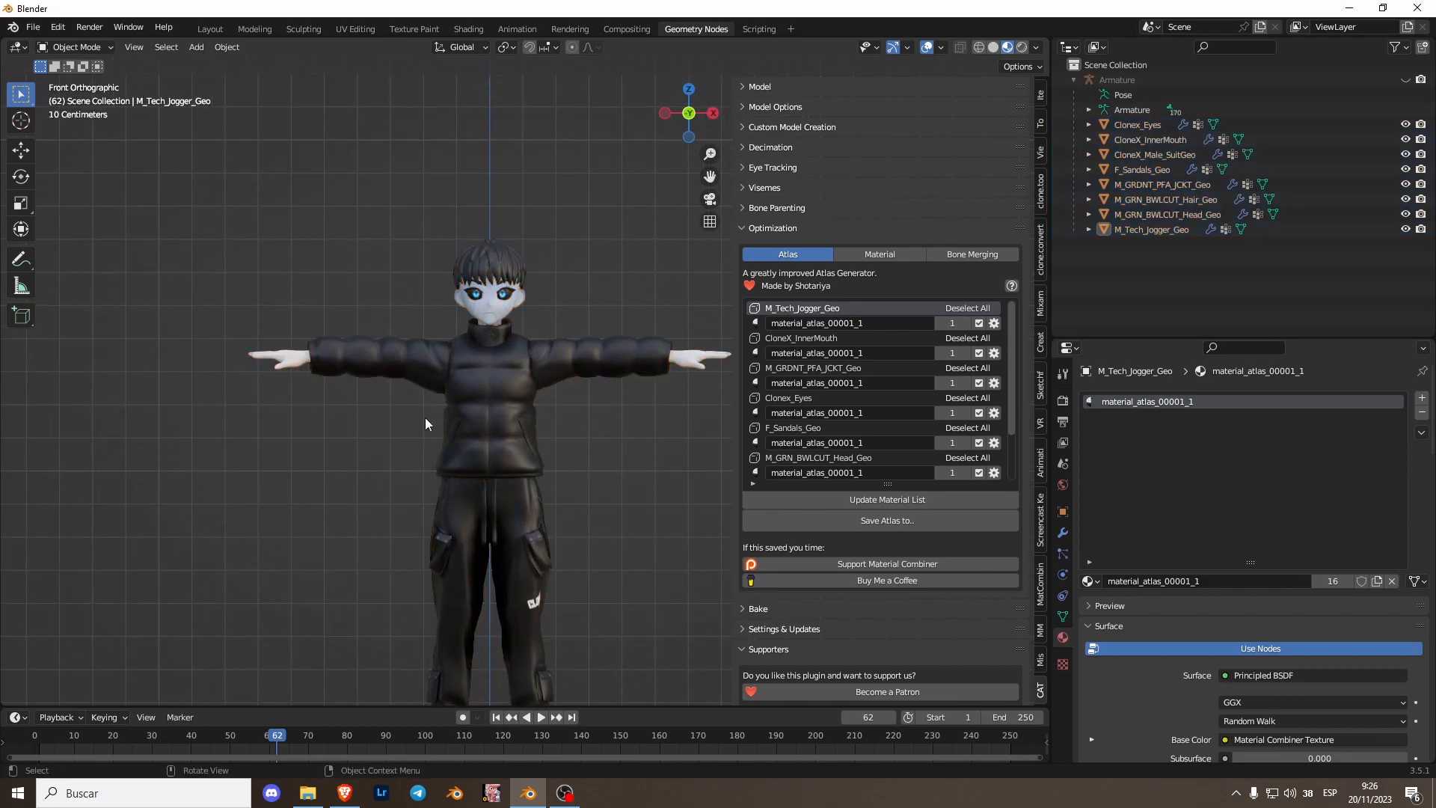
scroll(446, 425, up, 4)
middle_drag(345, 384, 494, 429)
scroll(486, 444, down, 4)
scroll(442, 424, up, 5)
scroll(441, 424, down, 3)
click(490, 419)
click(460, 269)
middle_drag(580, 419, 501, 434)
click(501, 434)
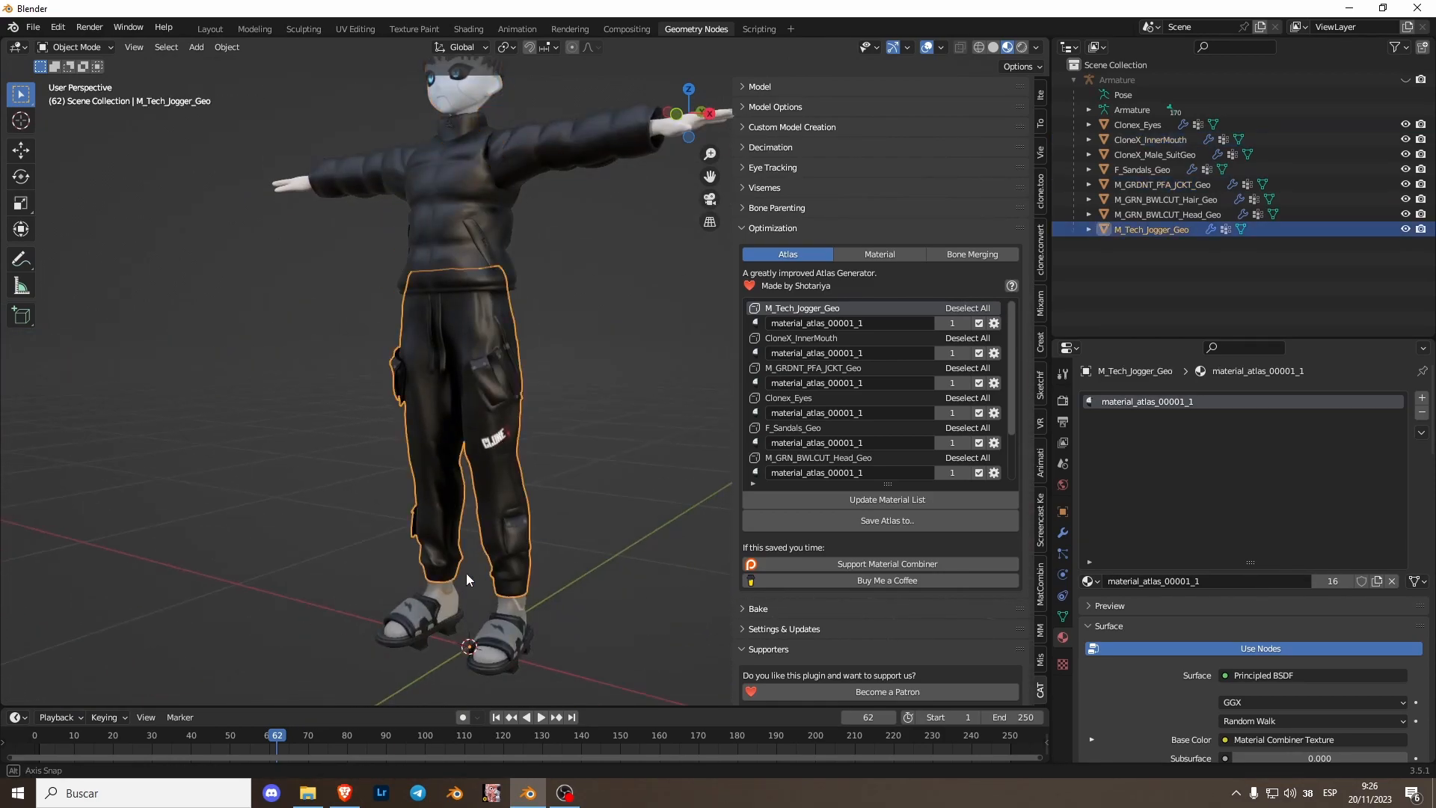
middle_drag(465, 573, 515, 603)
click(488, 609)
shift+middle_drag(514, 86, 441, 346)
click(427, 348)
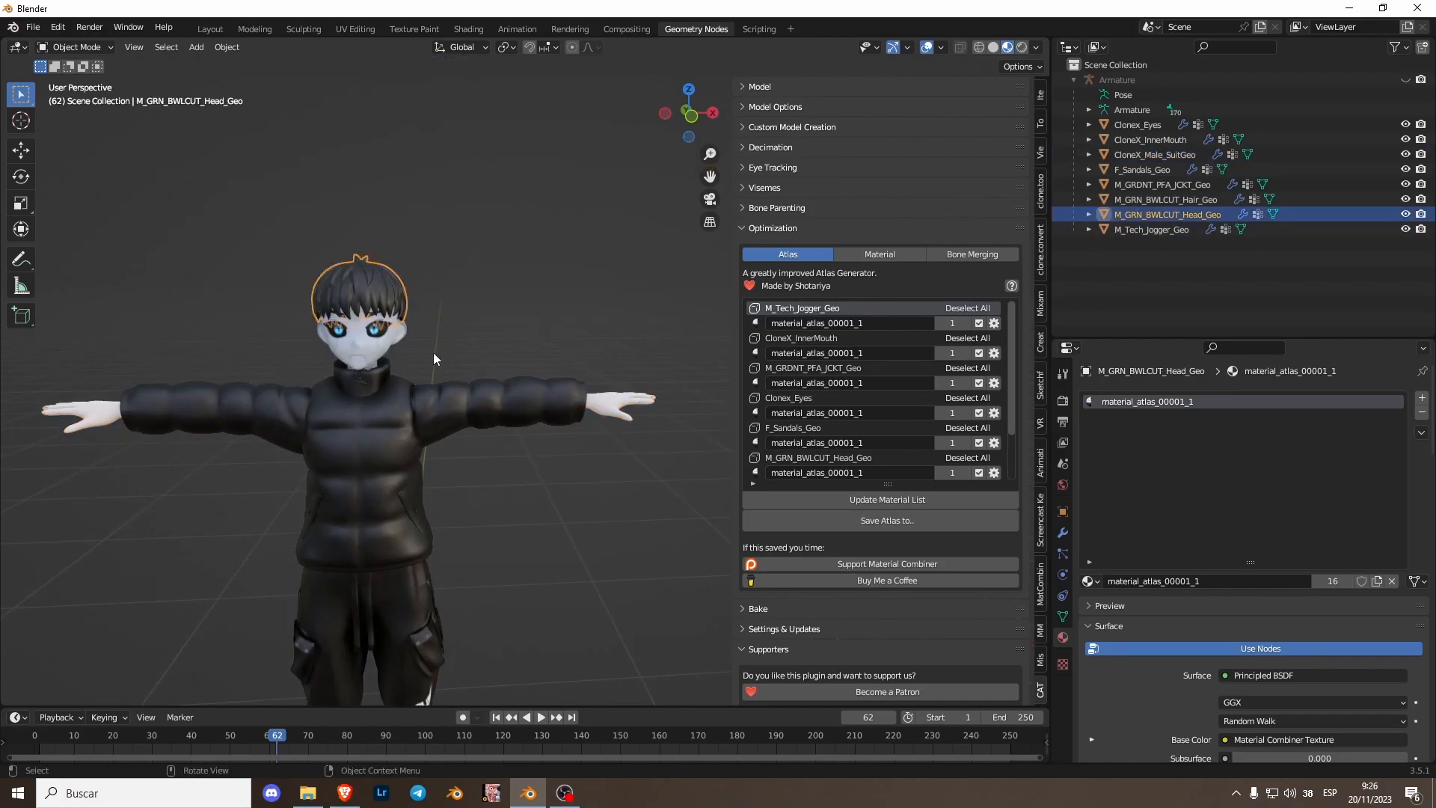
middle_drag(572, 154, 759, 87)
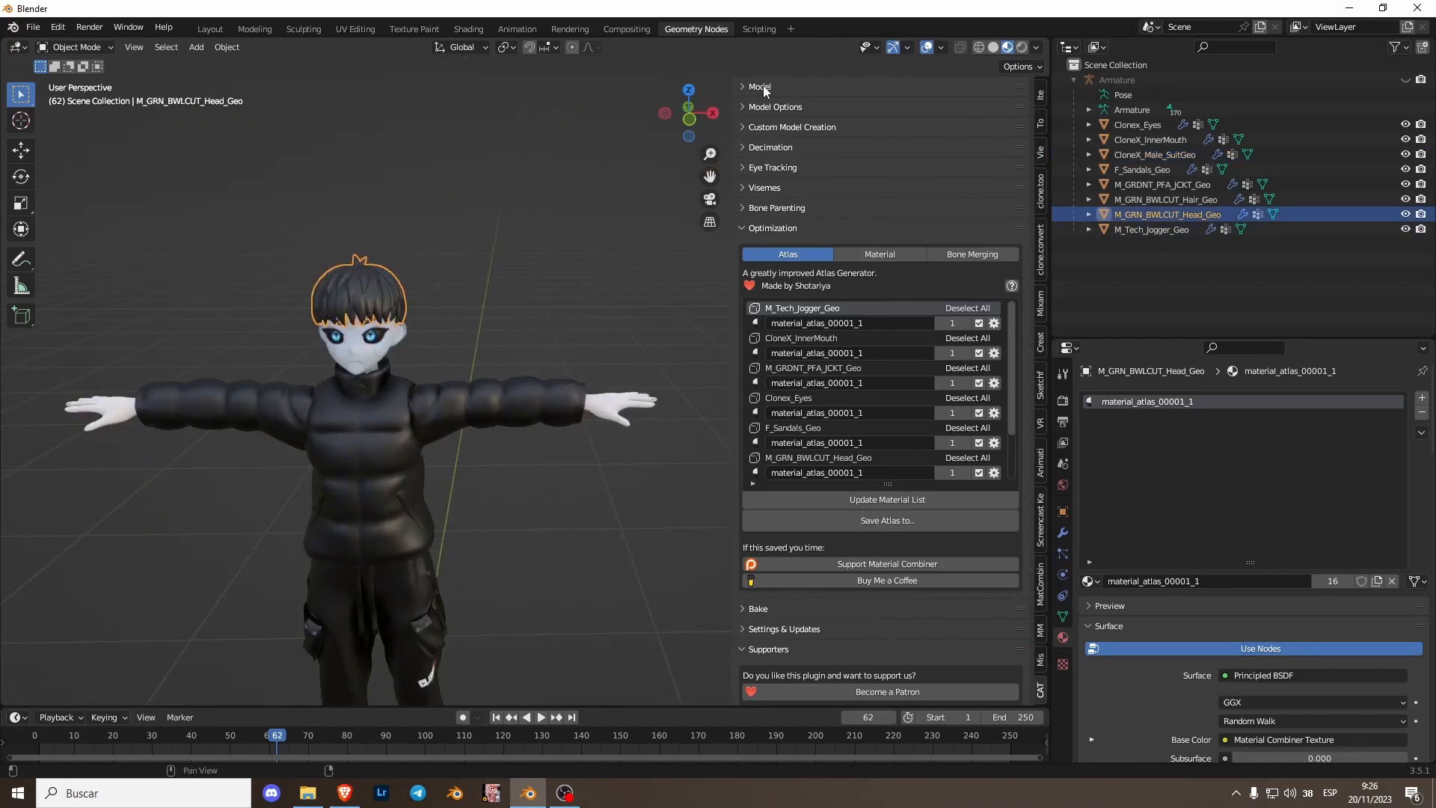
- Turn the outliner area into an Image Editor and open Atlas_00001.png to inspect the generated atlas
click(684, 122)
click(1070, 46)
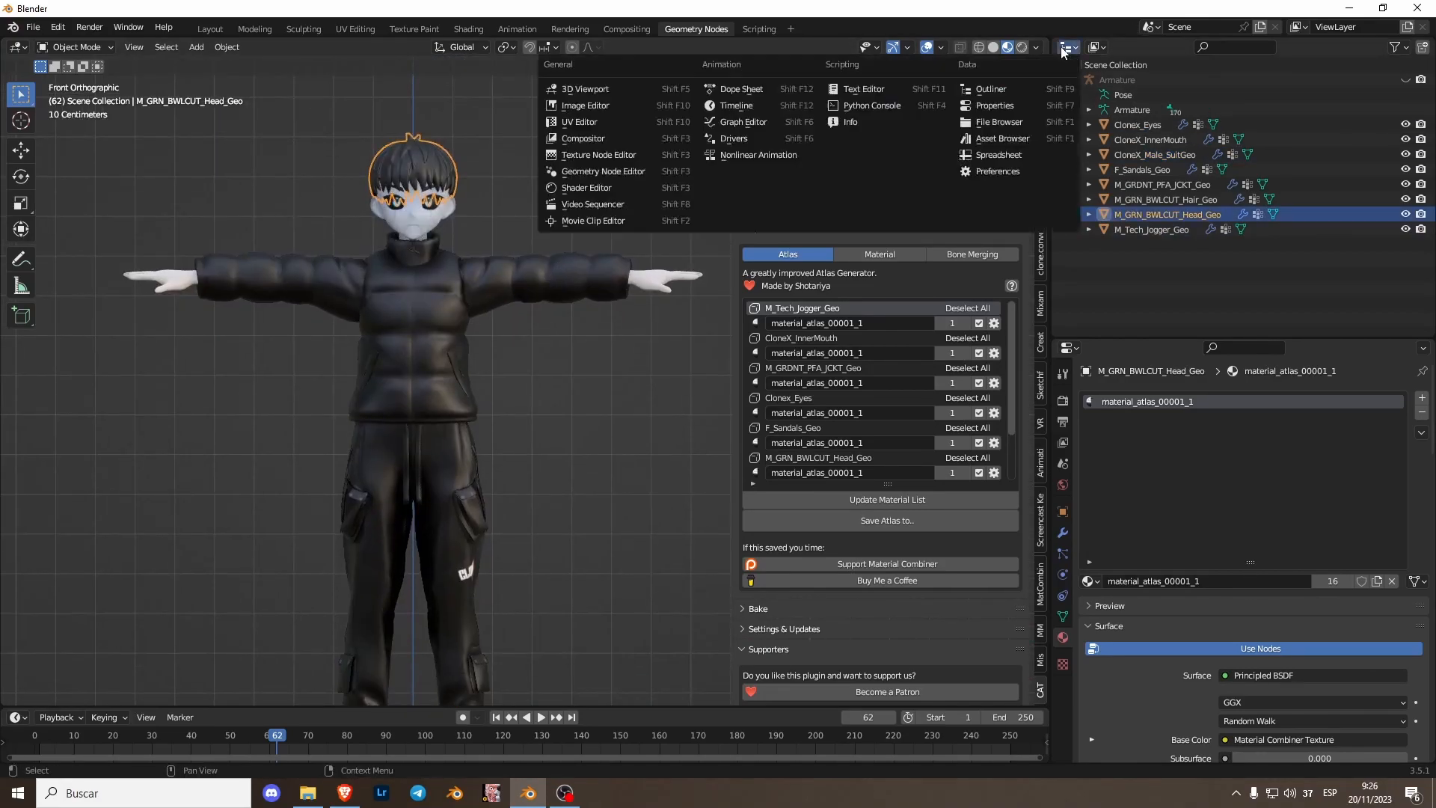
click(591, 105)
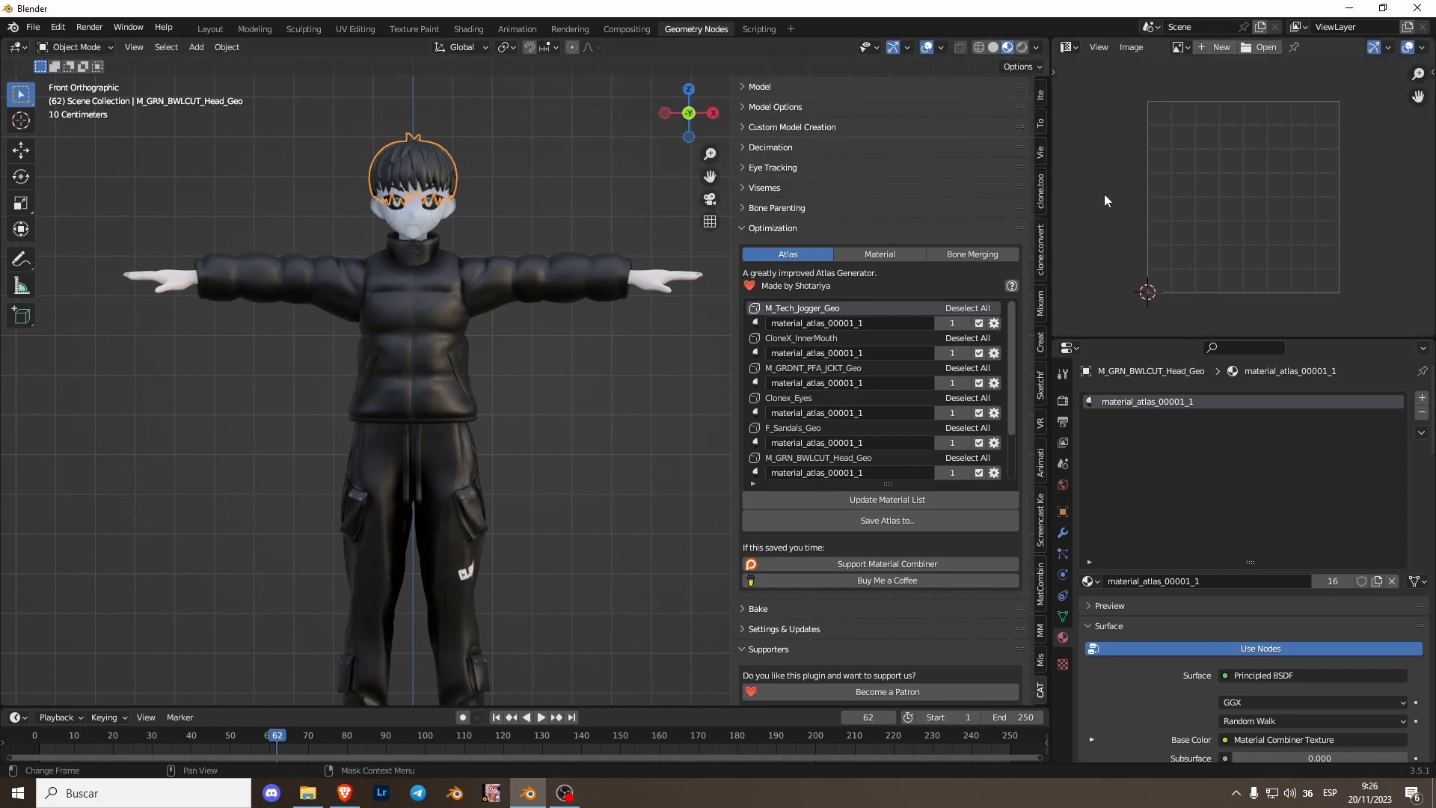
click(1180, 53)
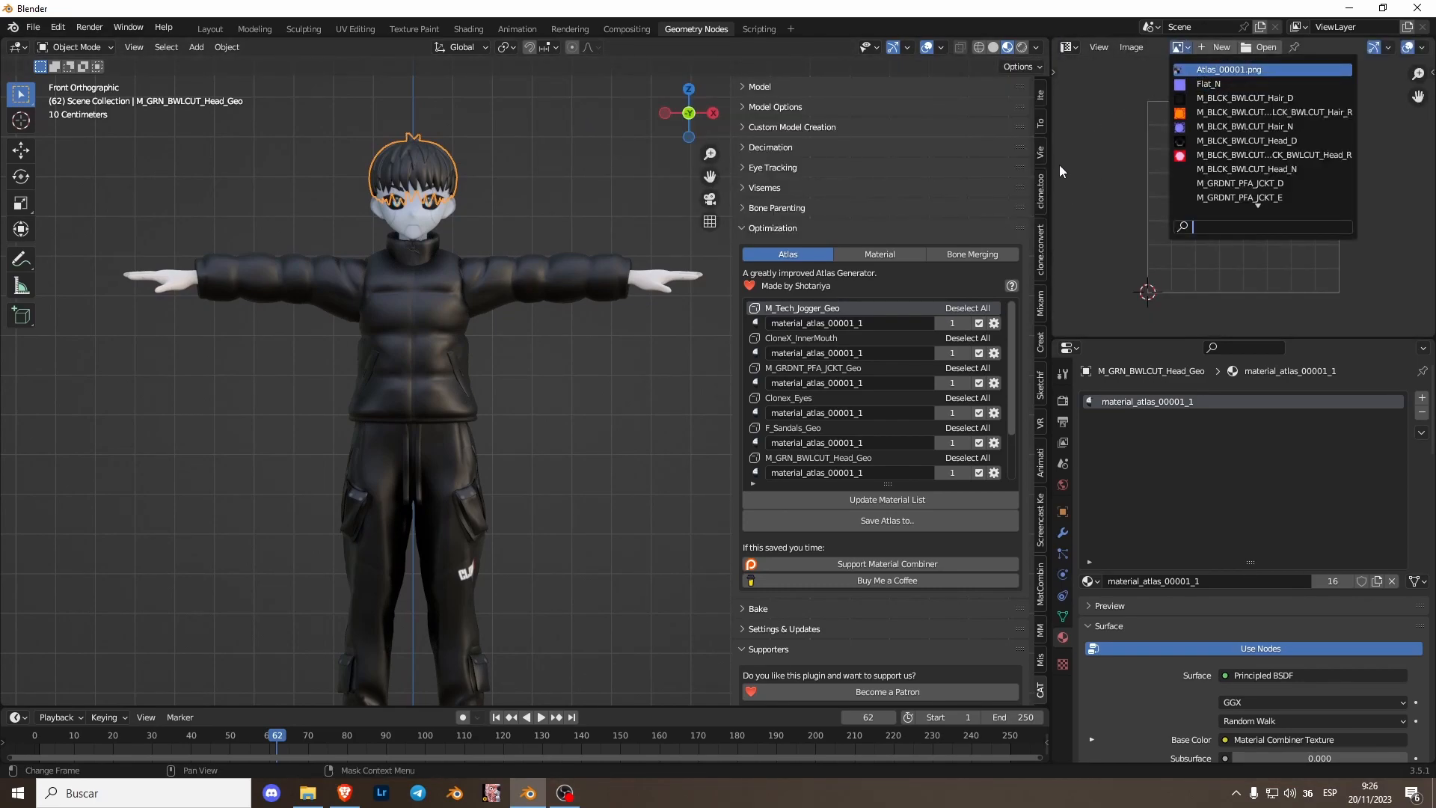
key(Return)
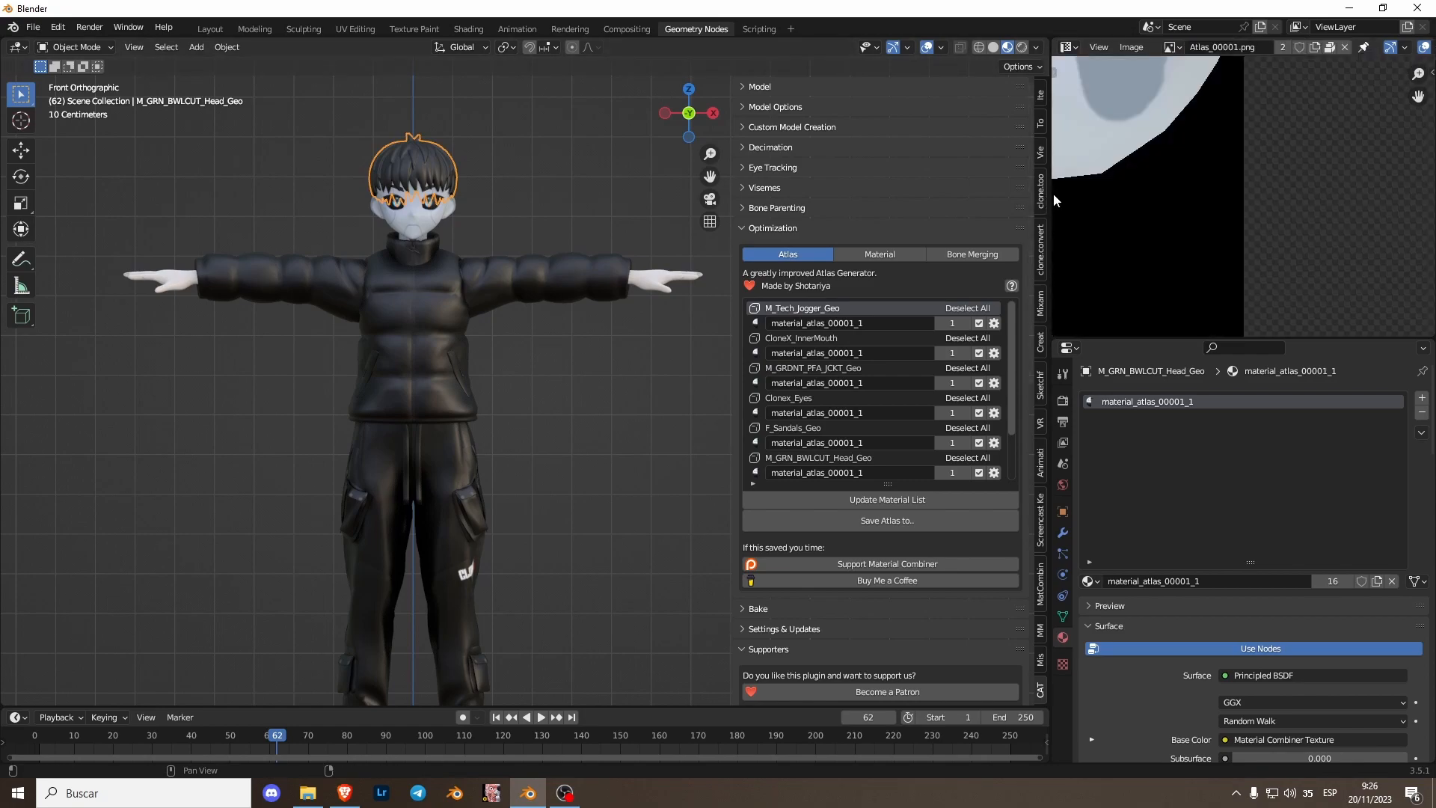
scroll(1226, 219, down, 6)
middle_drag(1228, 217, 1271, 227)
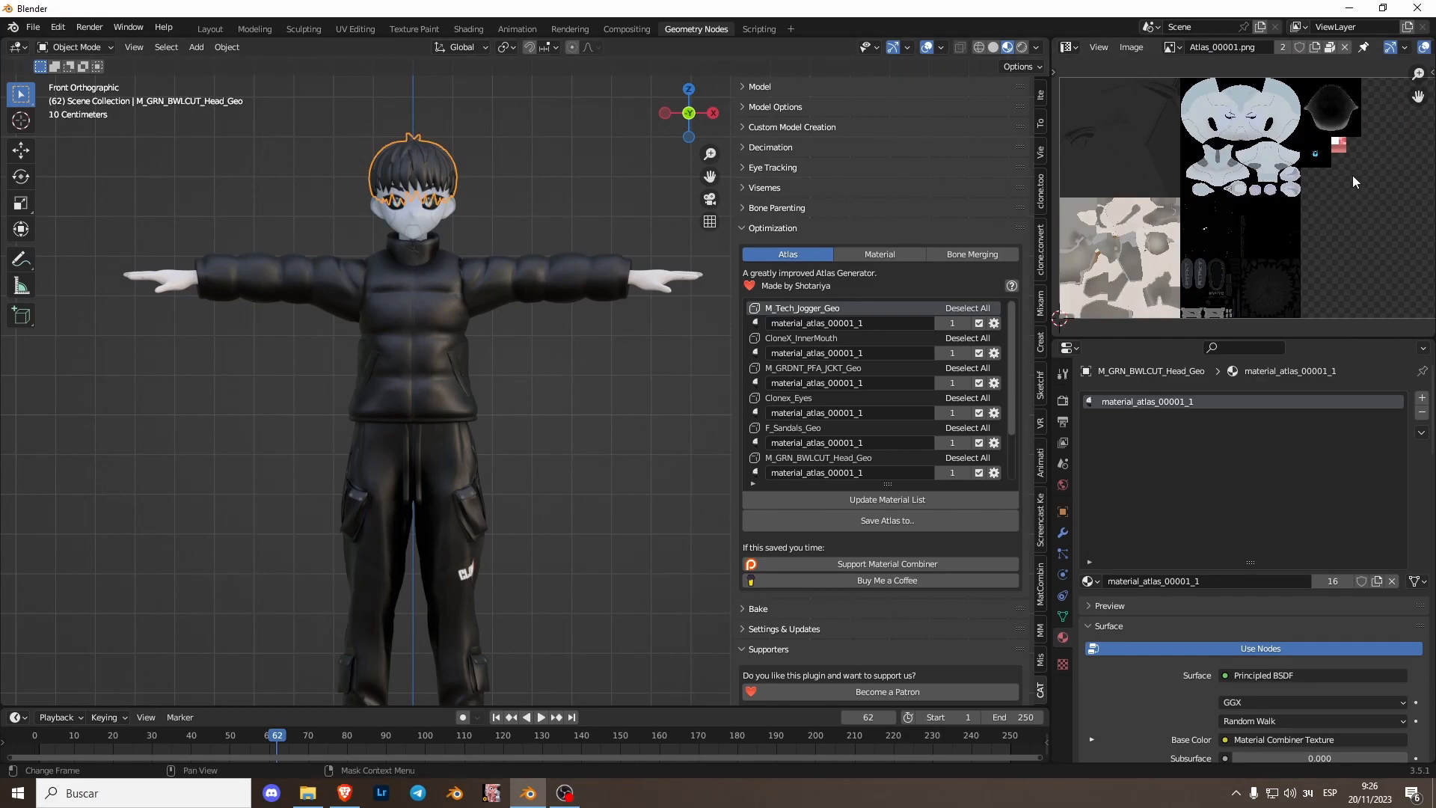
scroll(1352, 175, up, 6)
middle_drag(1209, 243, 1212, 275)
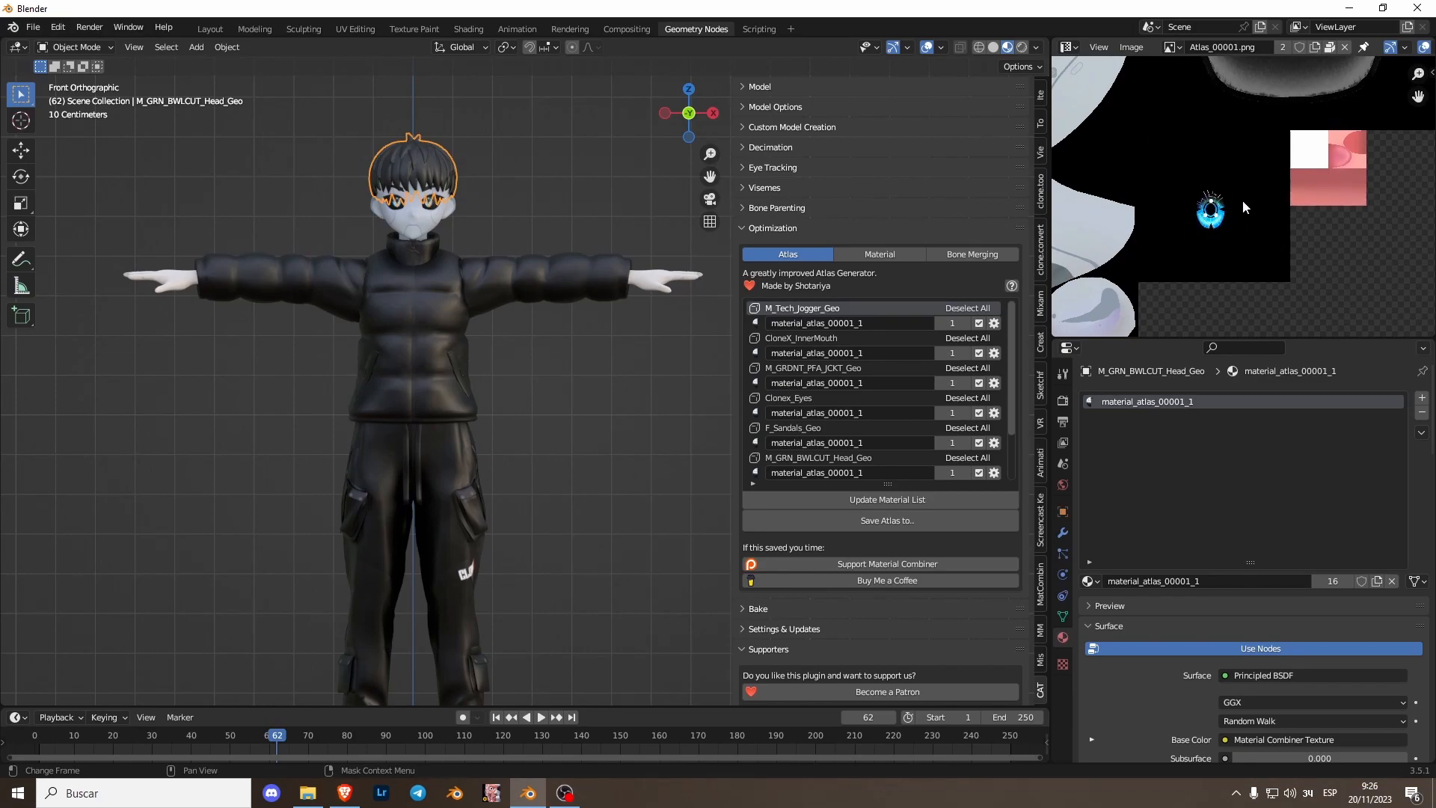
scroll(440, 279, up, 1)
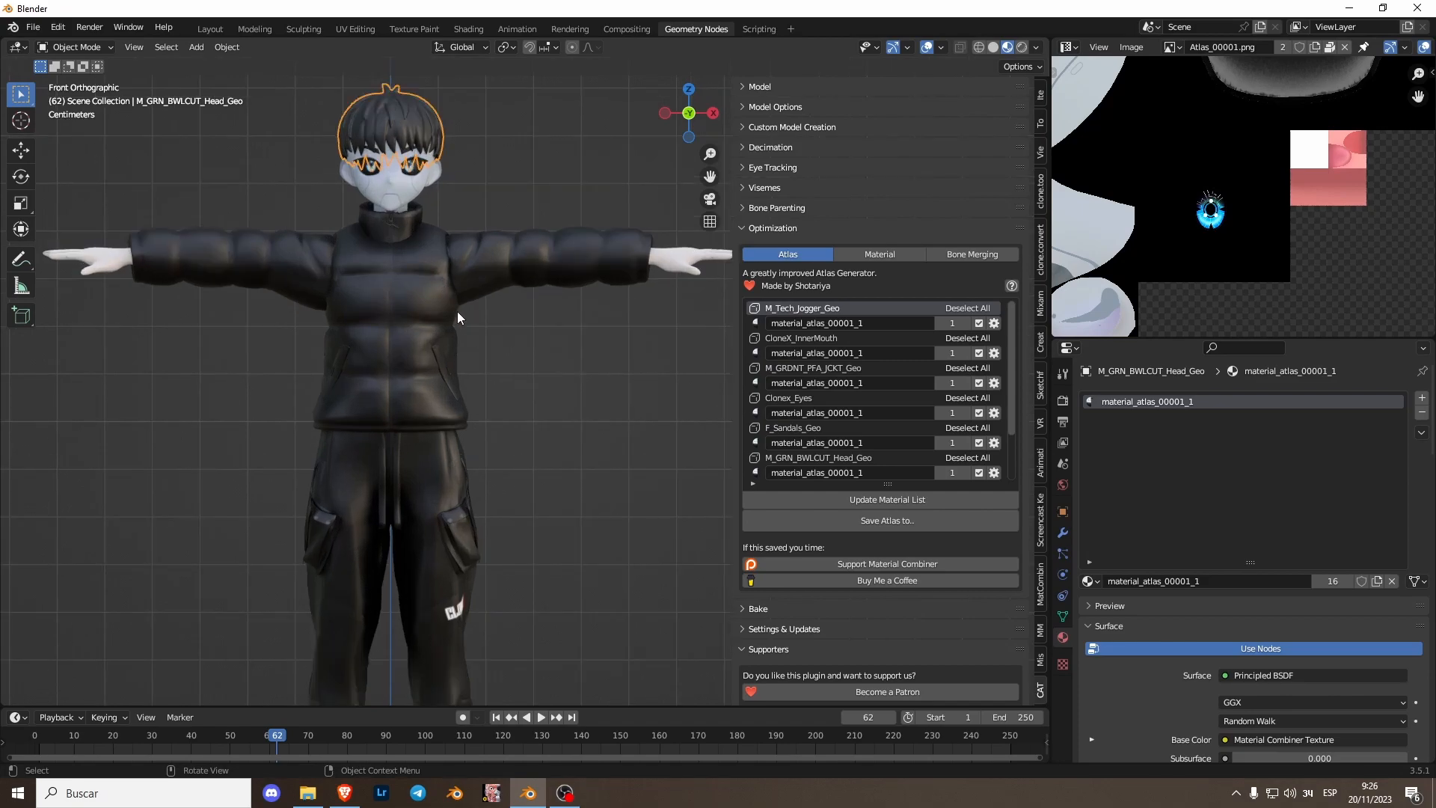
- Undo the material atlas creation
scroll(479, 349, down, 6)
click(465, 363)
scroll(486, 368, up, 4)
mouse_move(487, 368)
middle_down()
mouse_move(474, 383)
mouse_move(539, 394)
mouse_move(491, 391)
middle_up()
click(501, 388)
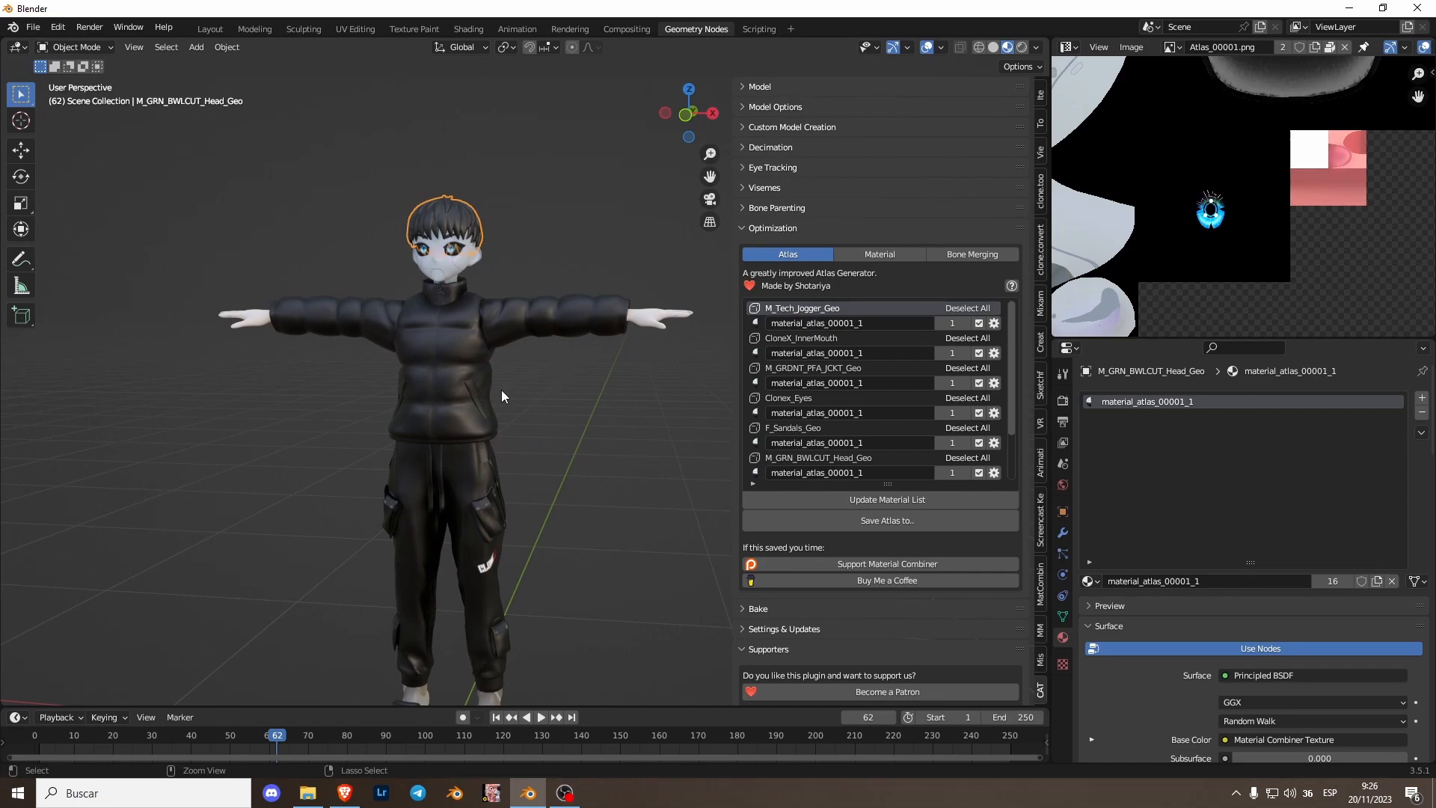
click(499, 393)
click(496, 398)
click(496, 398)
click(496, 398)
click(495, 398)
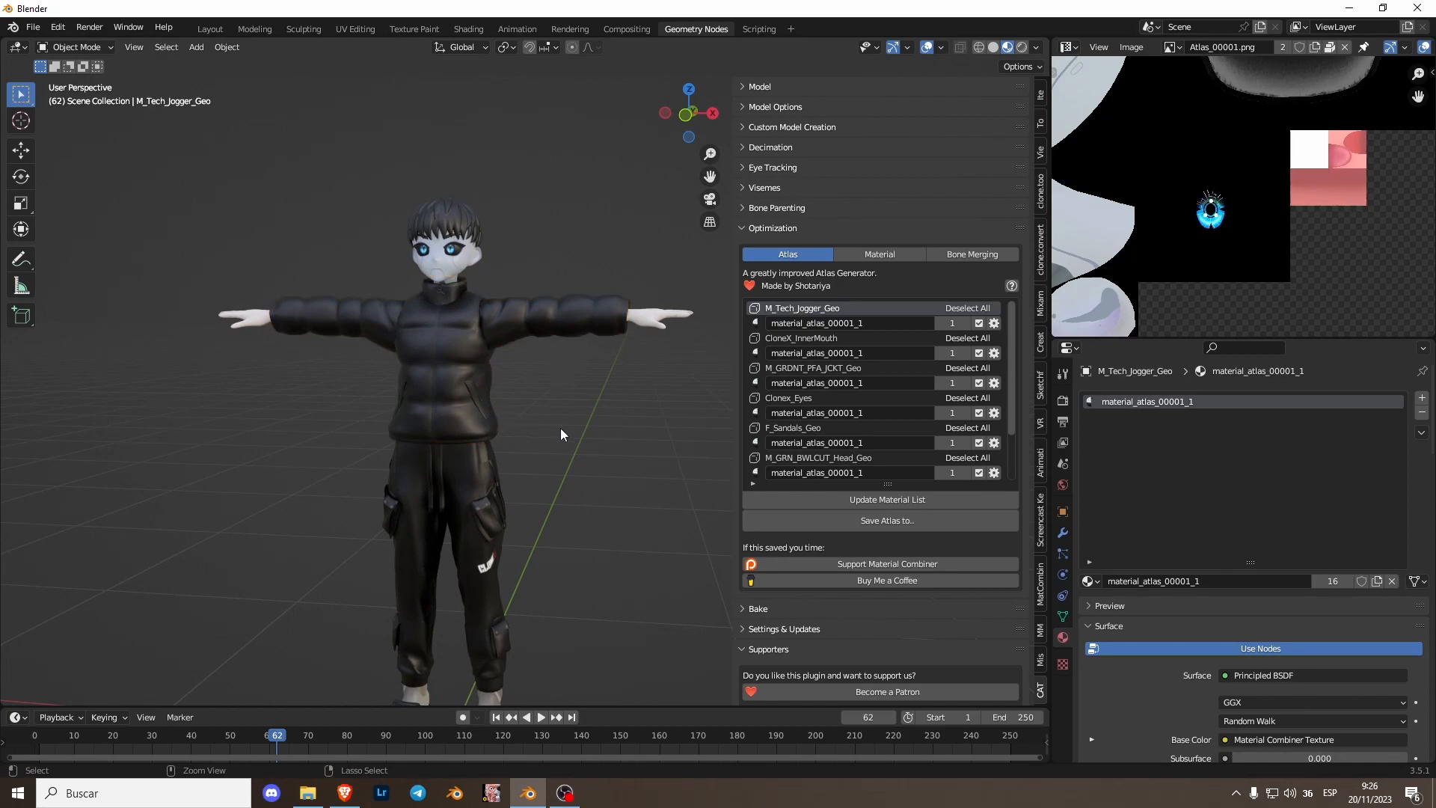
key(ctrl+z)
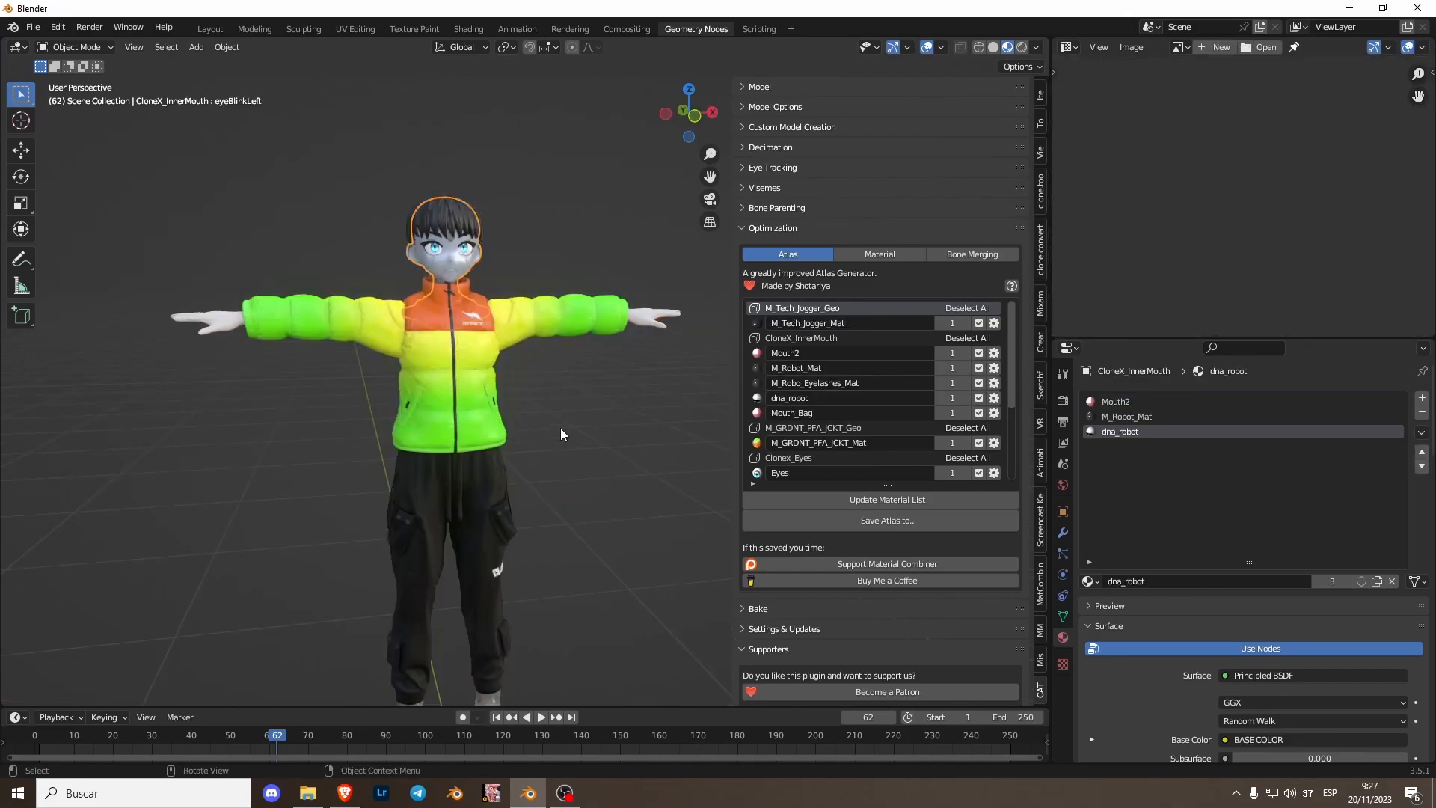
- Update the Atlas material list and exclude the M_GRDNT_PFA_JCKT_Mat and Eyes materials from the atlas
scroll(380, 257, up, 3)
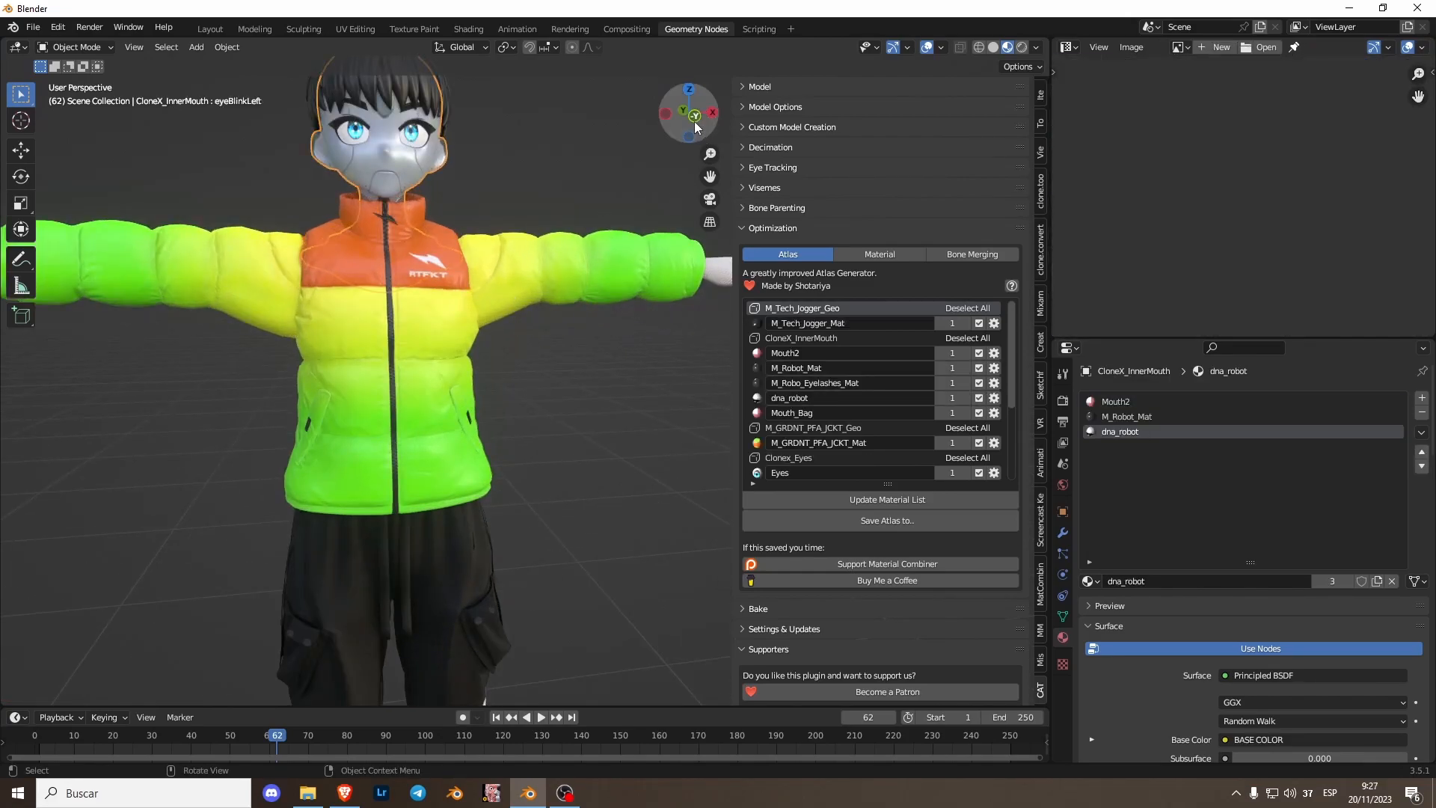
click(695, 120)
click(886, 499)
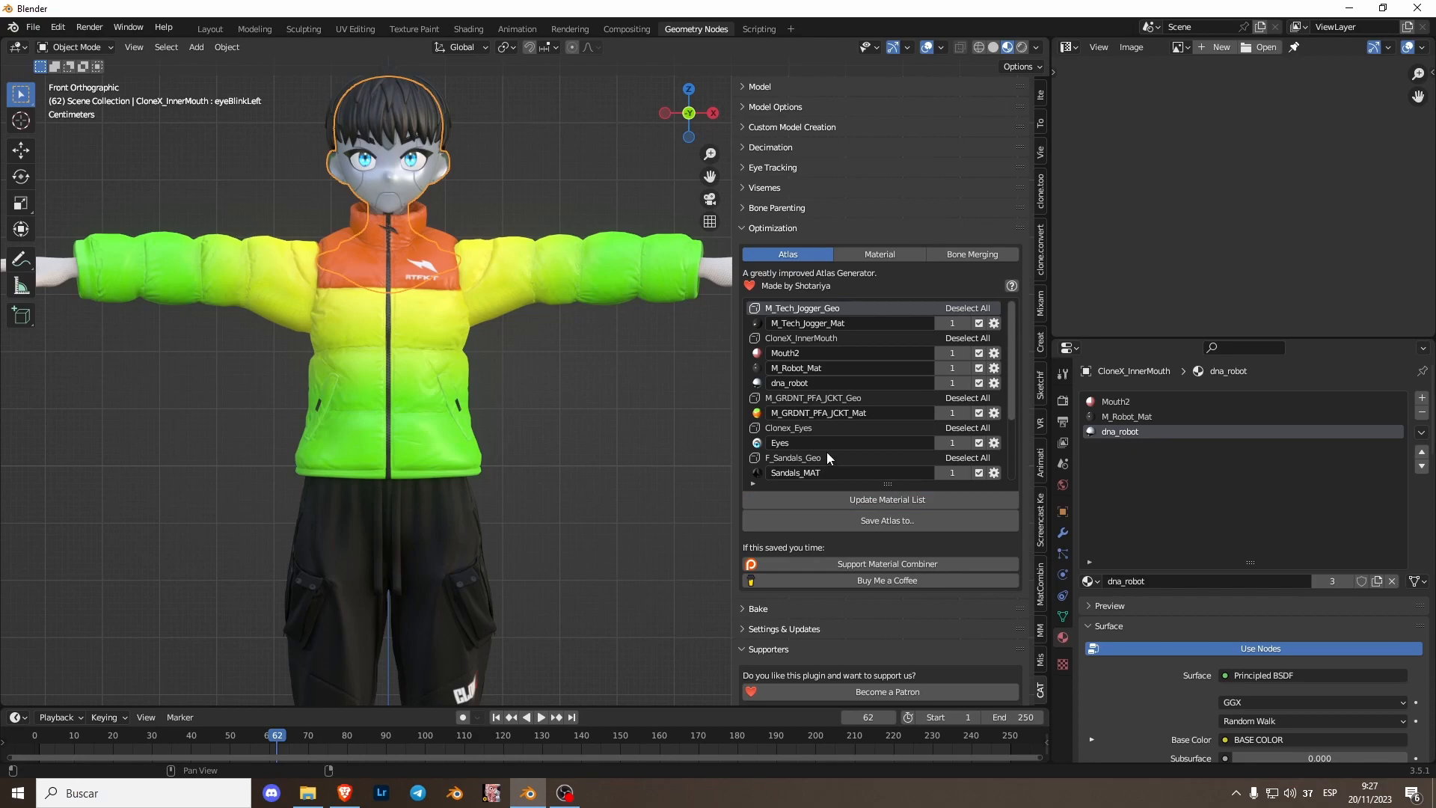
scroll(808, 444, down, 4)
scroll(806, 443, up, 2)
scroll(808, 434, up, 2)
click(978, 413)
click(978, 442)
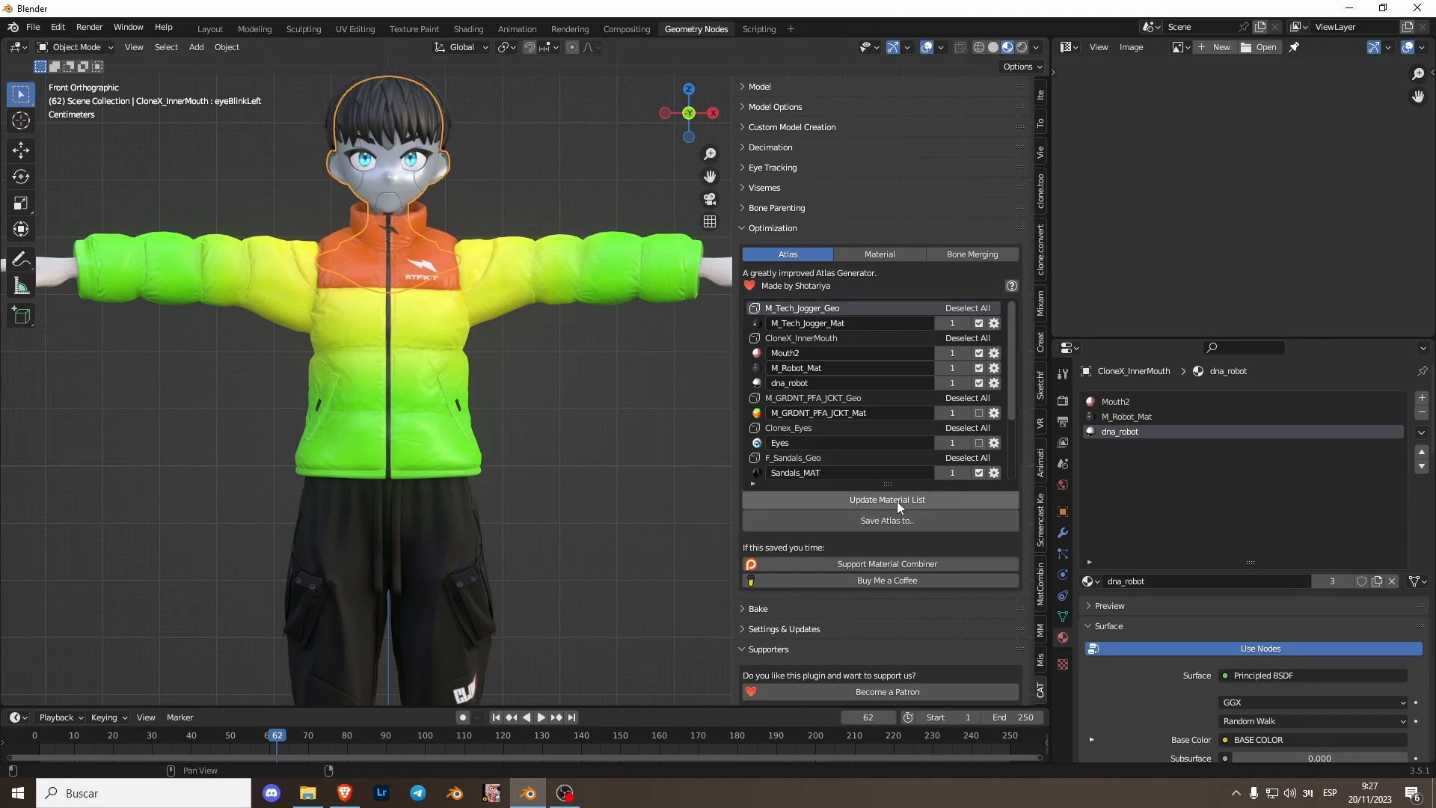
- Create the material atlas again, saving it to the Desktop
click(904, 523)
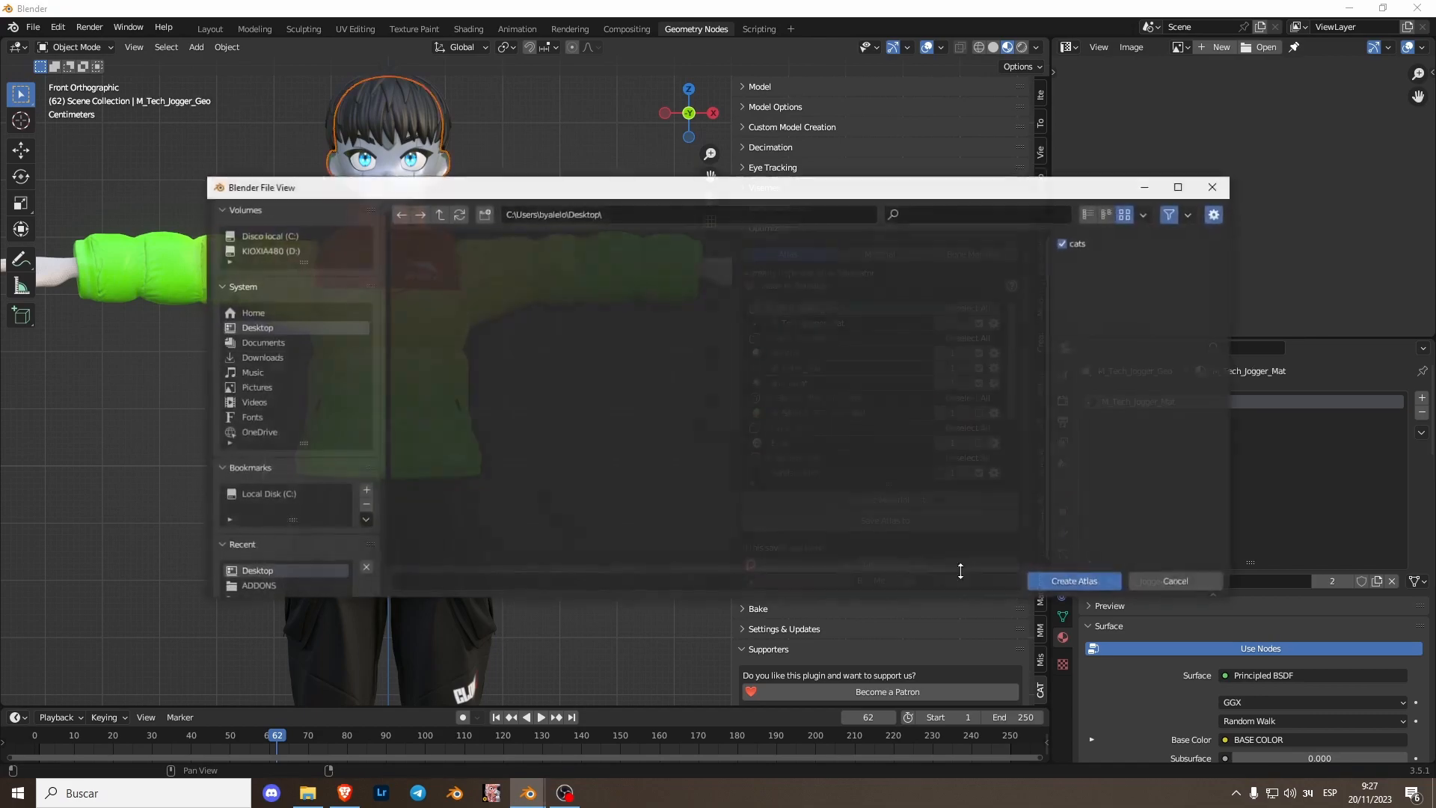
click(1081, 582)
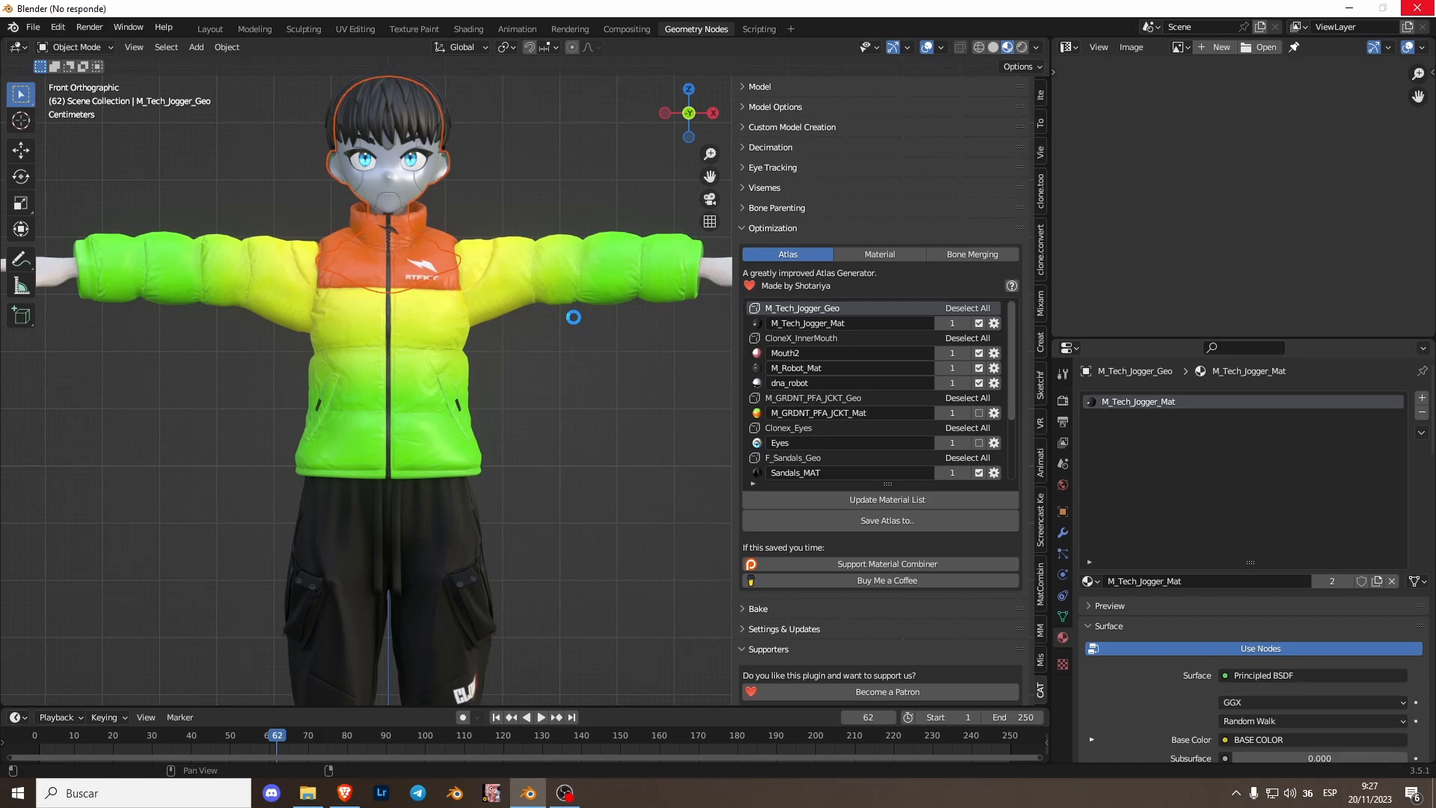
scroll(573, 317, up, 2)
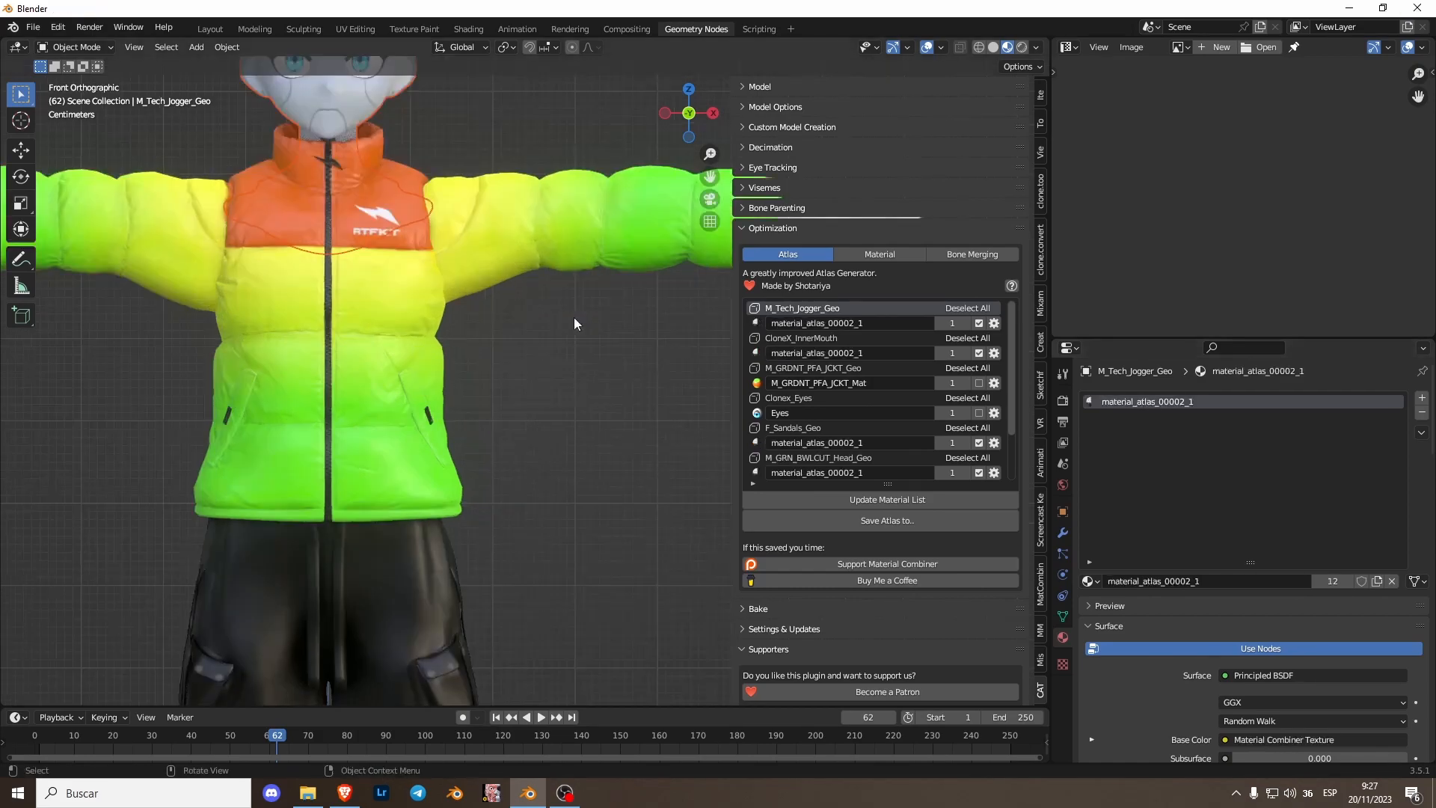
scroll(573, 317, down, 2)
shift+middle_drag(540, 455, 619, 65)
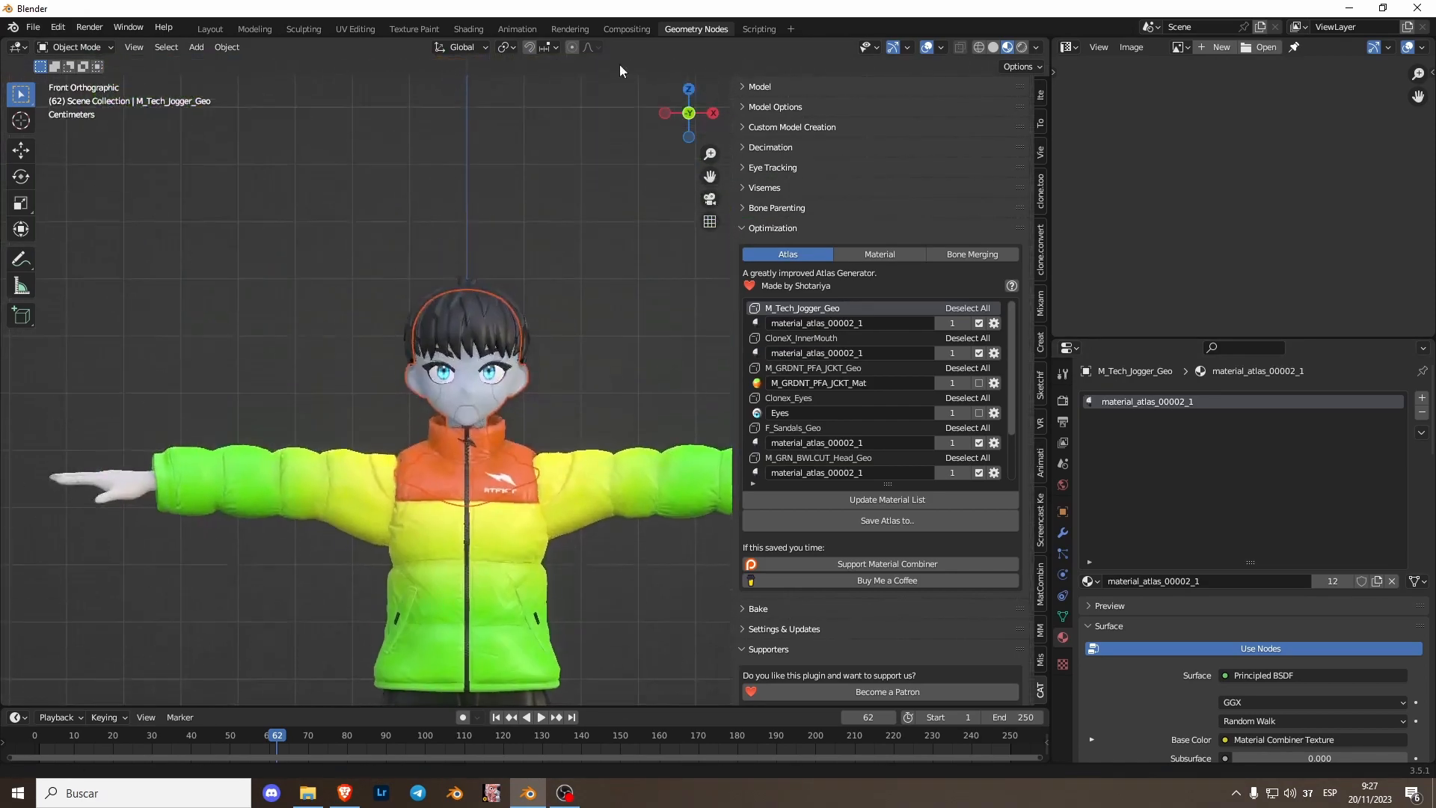
- Open Atlas_00002.png in the Image Editor to inspect the new atlas
click(595, 400)
middle_drag(595, 400, 571, 235)
scroll(608, 389, up, 2)
scroll(524, 374, down, 1)
shift+middle_drag(467, 555, 482, 366)
click(690, 117)
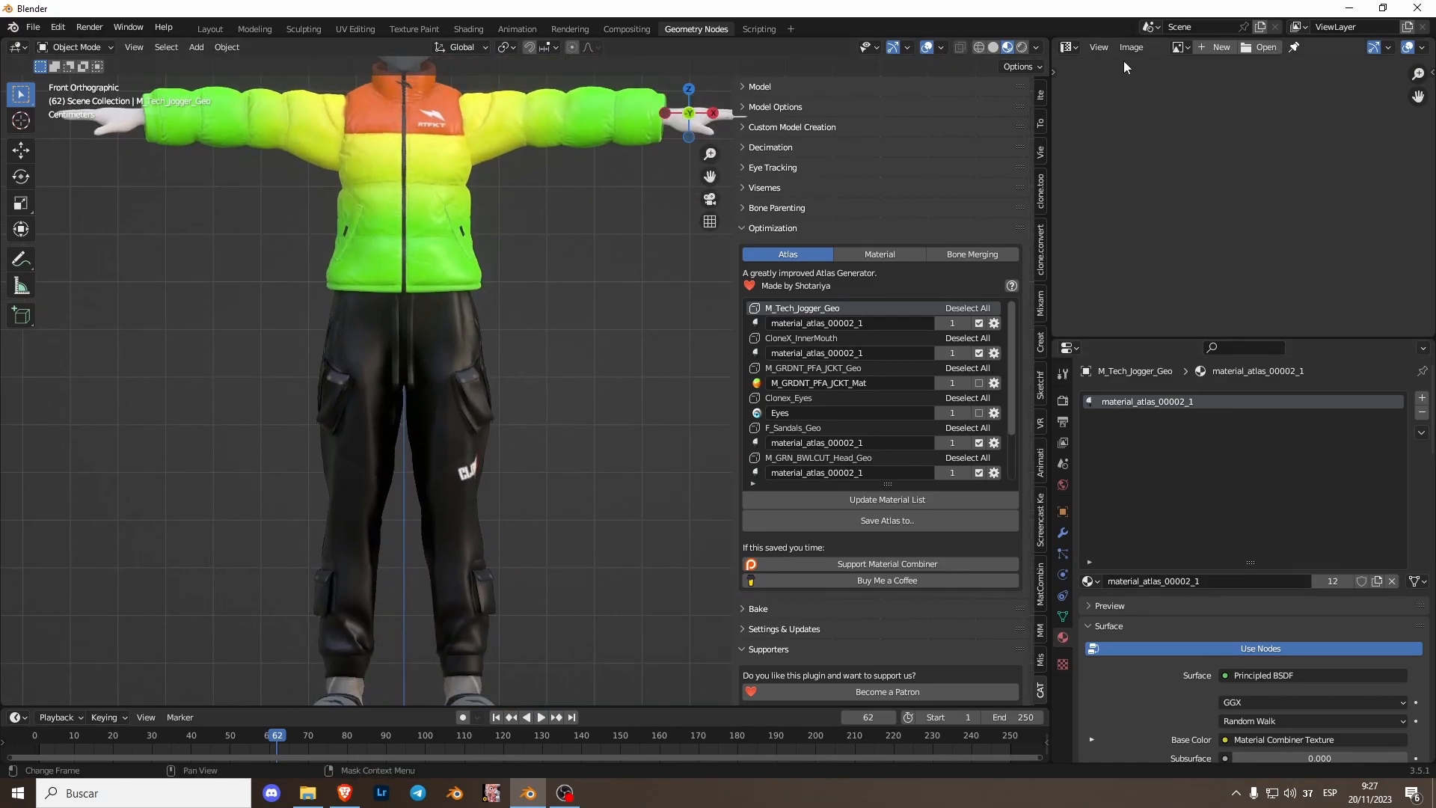
click(1179, 47)
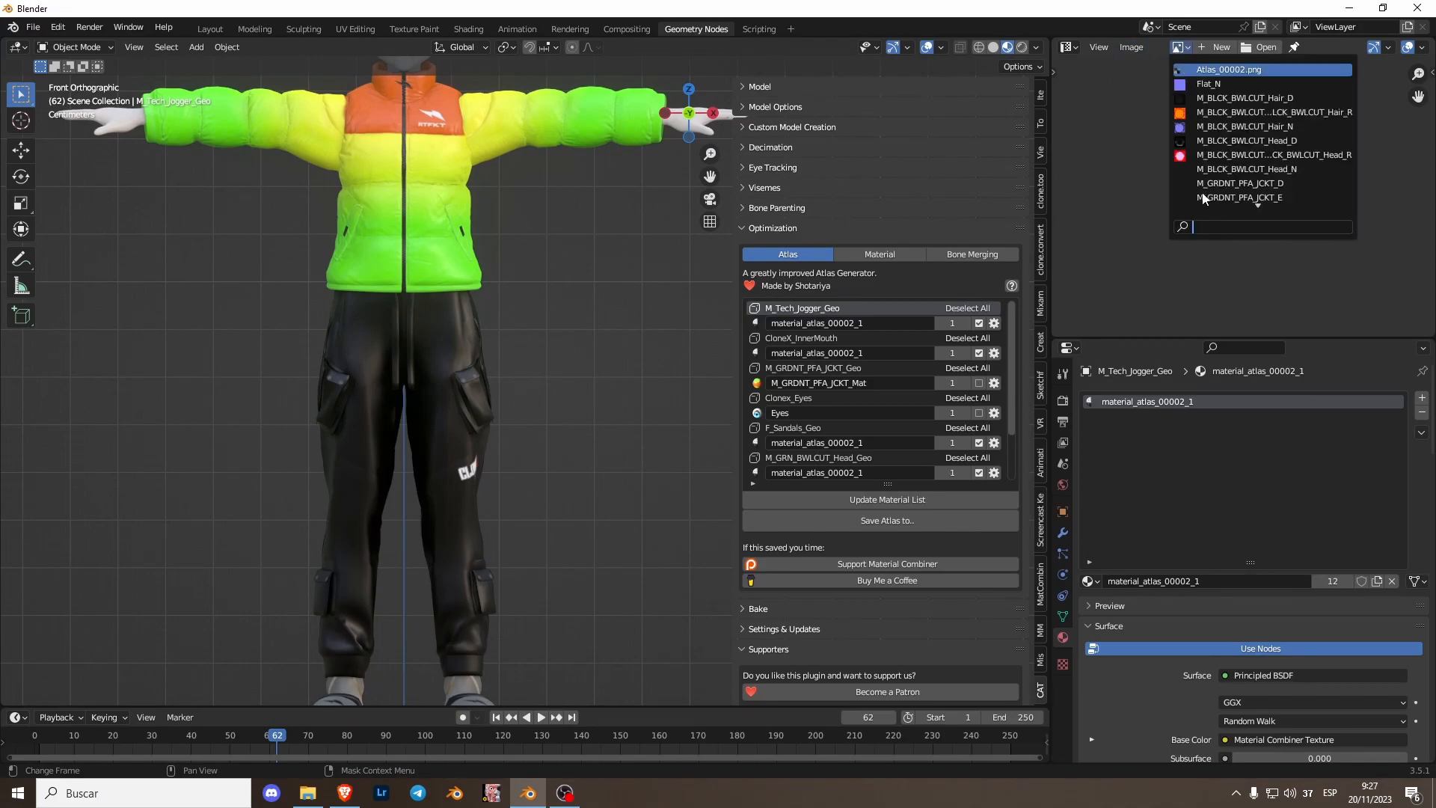
scroll(1128, 203, down, 13)
scroll(1195, 213, up, 3)
middle_drag(1192, 217, 1202, 224)
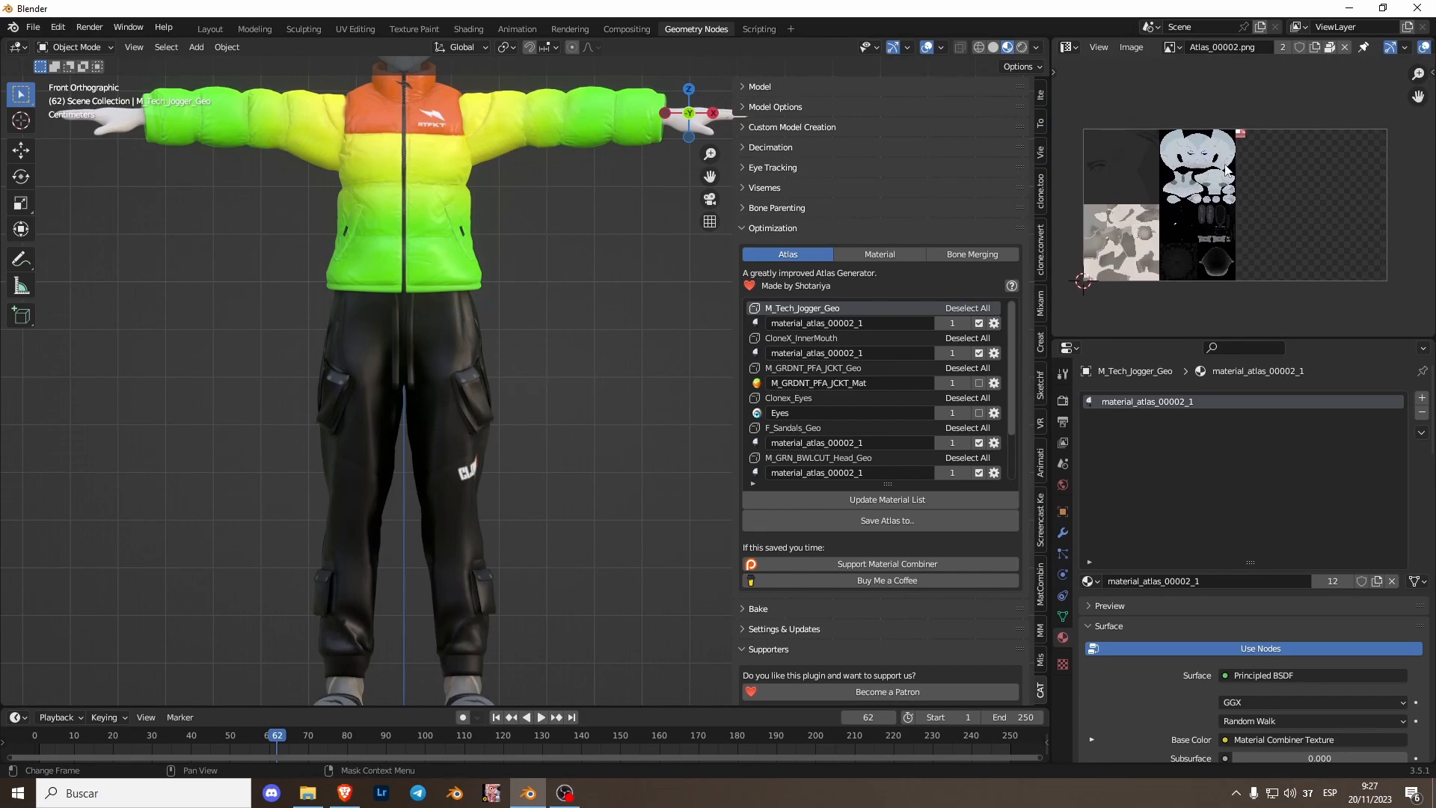
- Switch the image area back to the Outliner and hide the viewport sidebar
click(1072, 47)
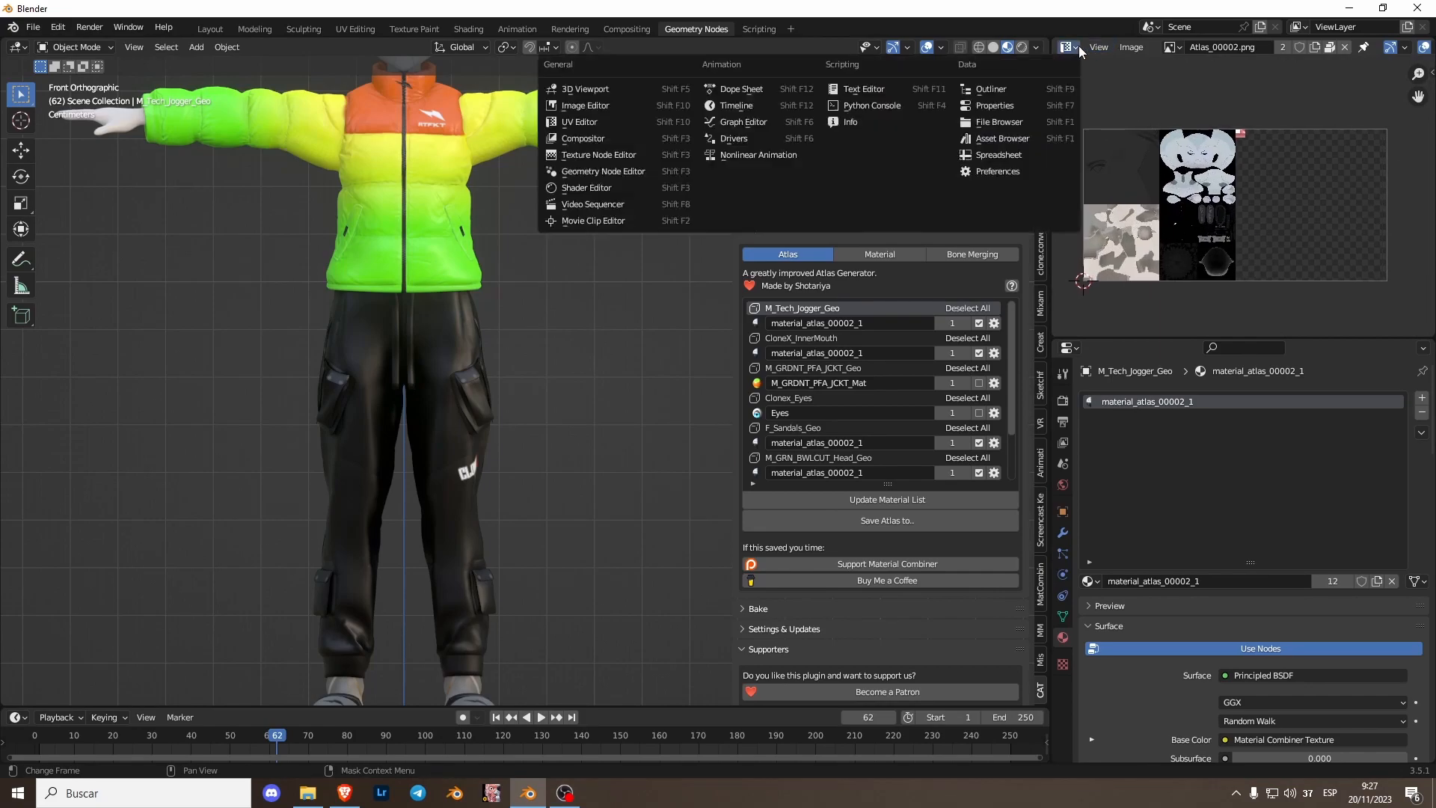
click(1036, 86)
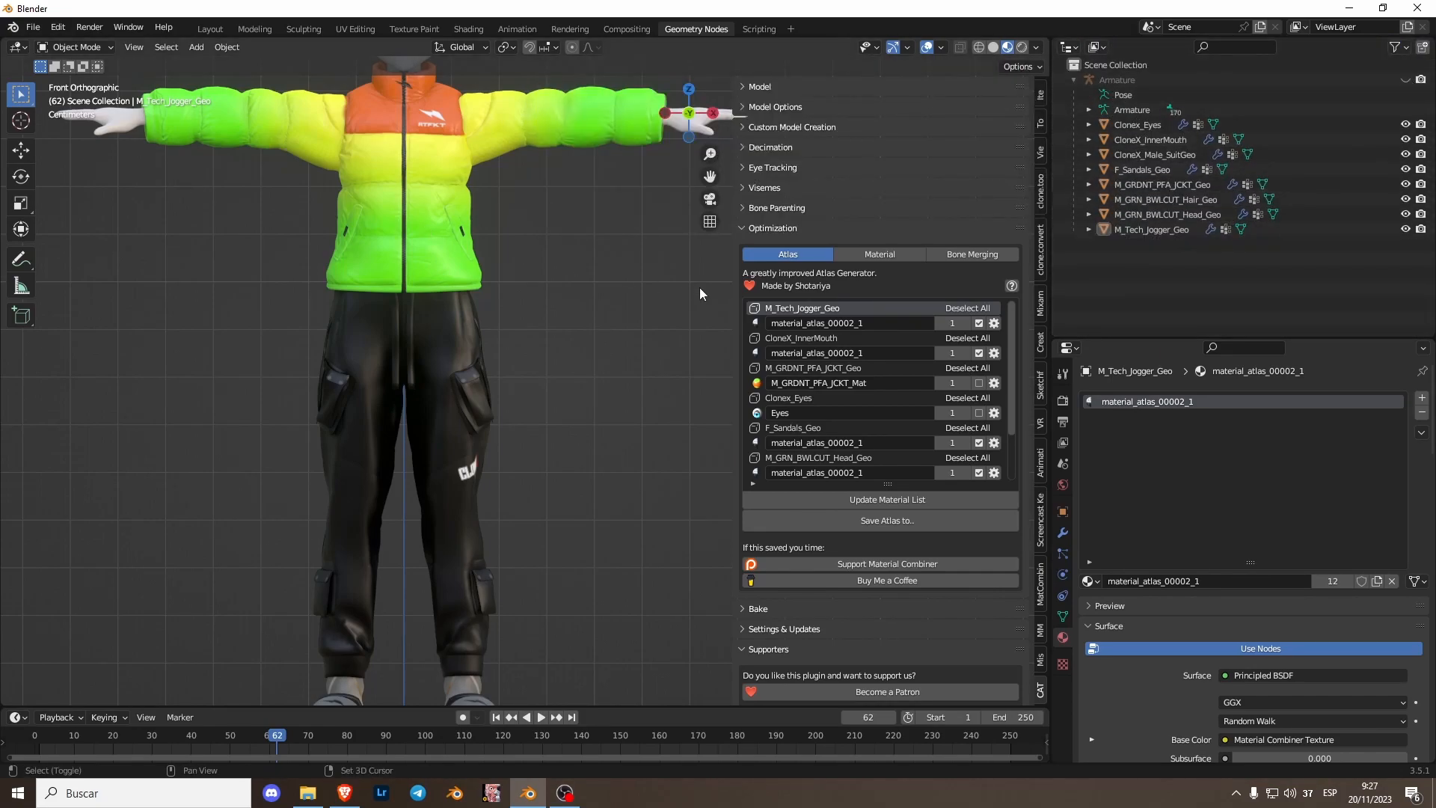
key(n)
scroll(636, 371, down, 2)
shift+middle_drag(567, 402, 630, 431)
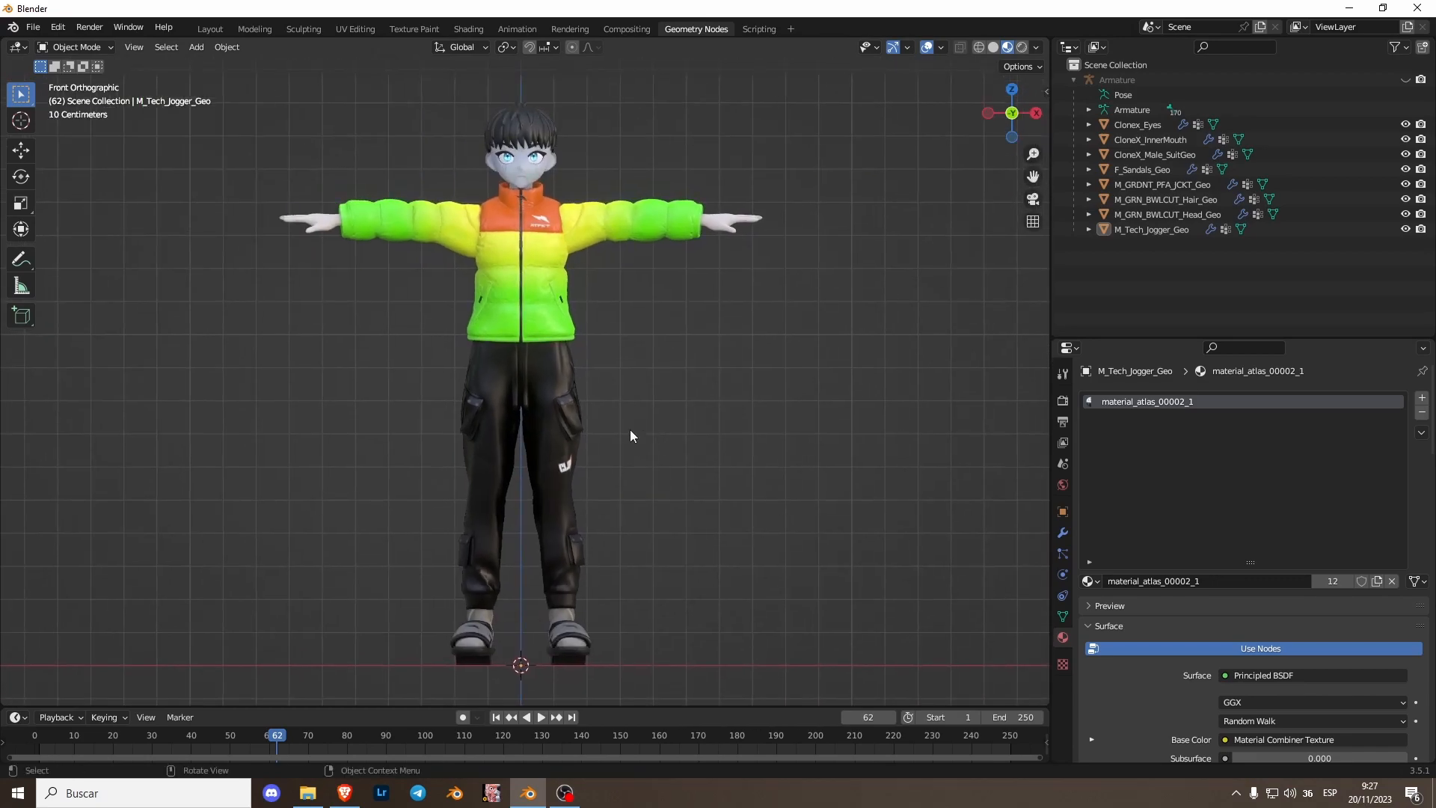
- Inspect the avatar's face, eyes and jacket in the viewport, selecting individual meshes
scroll(630, 431, up, 2)
shift+middle_drag(612, 240, 621, 405)
click(528, 240)
click(558, 251)
click(573, 340)
click(560, 226)
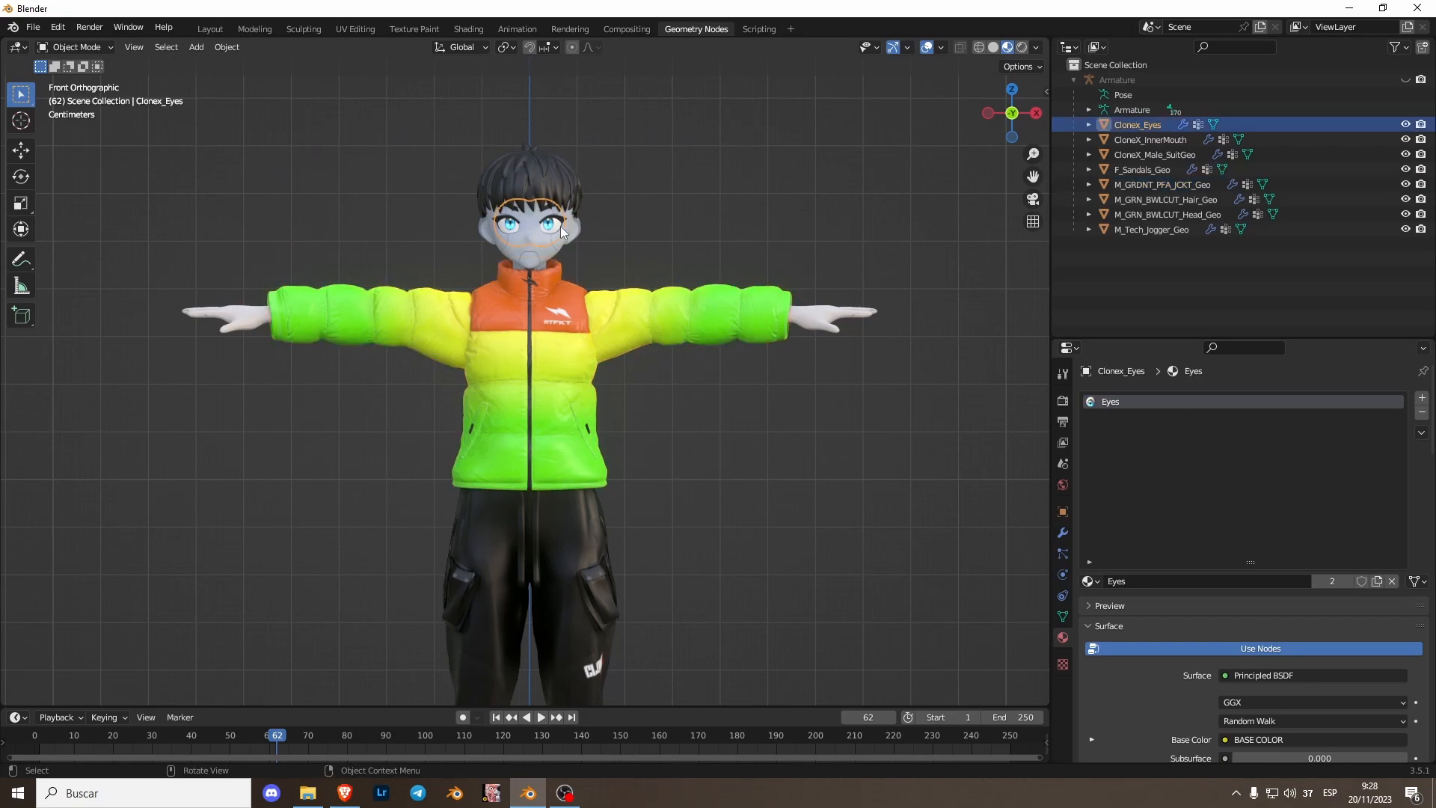
click(538, 157)
click(576, 392)
click(539, 208)
click(550, 227)
click(554, 227)
scroll(622, 264, up, 2)
shift+middle_drag(622, 264, 579, 348)
scroll(634, 376, up, 2)
scroll(626, 362, down, 2)
scroll(591, 386, down, 2)
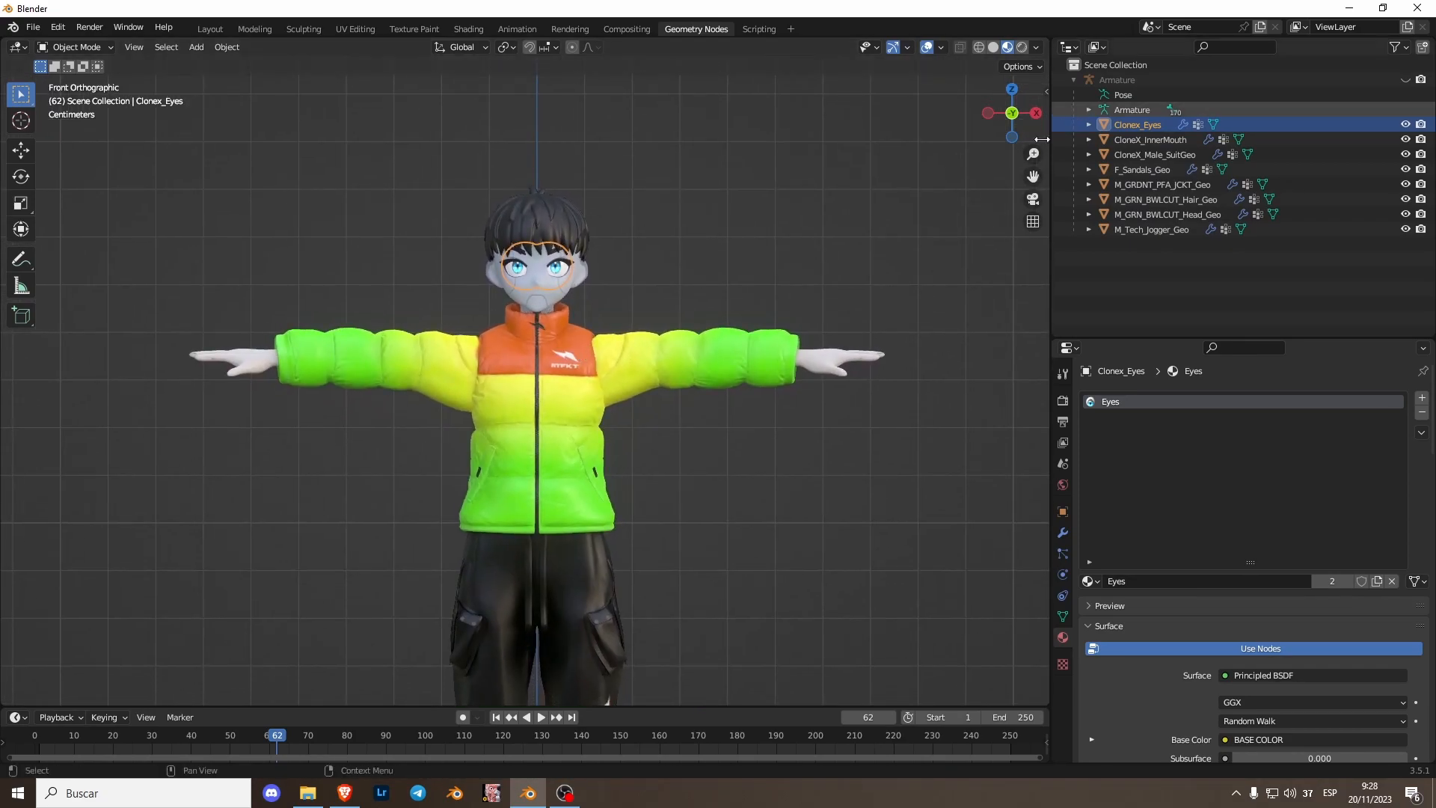
- Reopen the viewport sidebar and narrow its width
key(n)
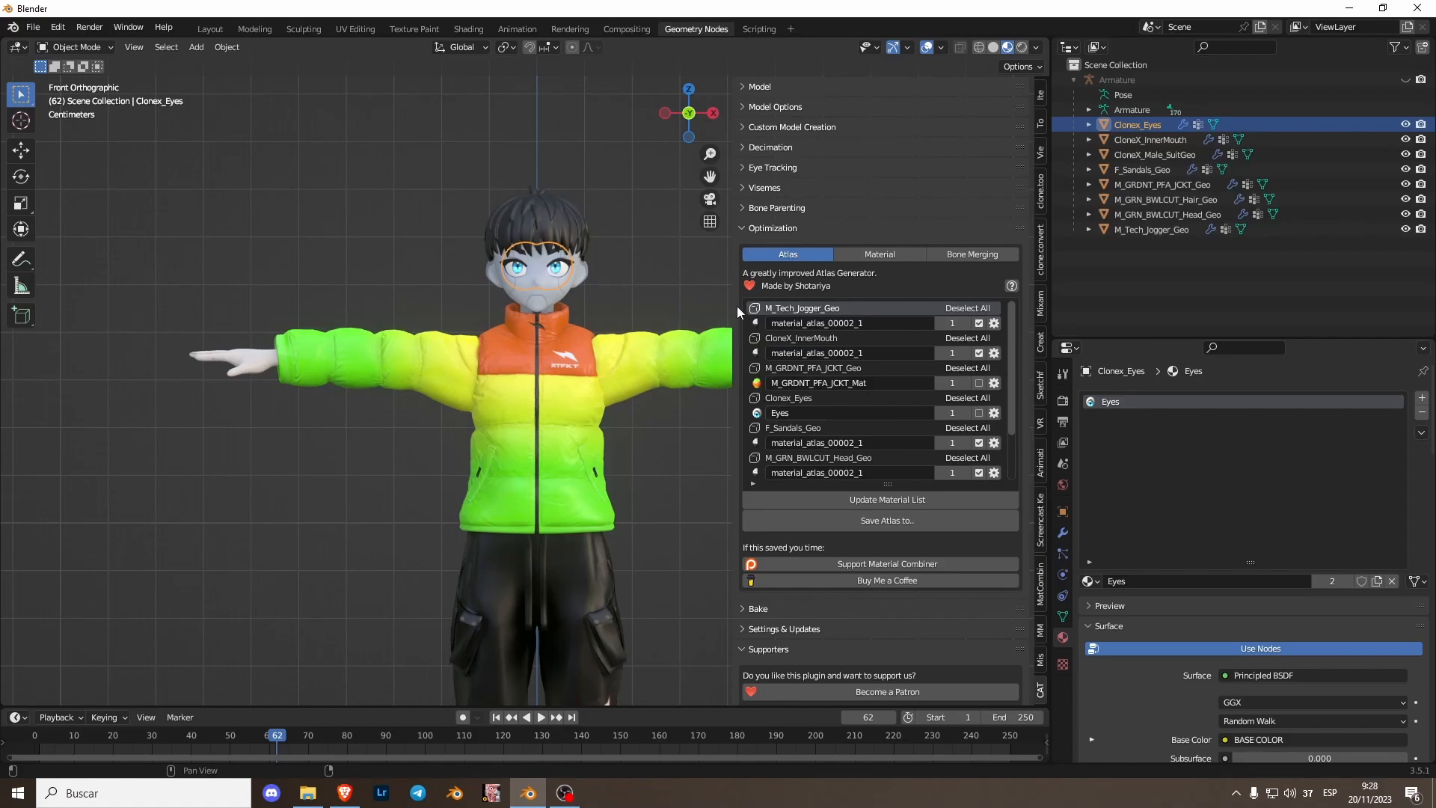
drag(731, 305, 843, 303)
shift+middle_drag(619, 376, 541, 362)
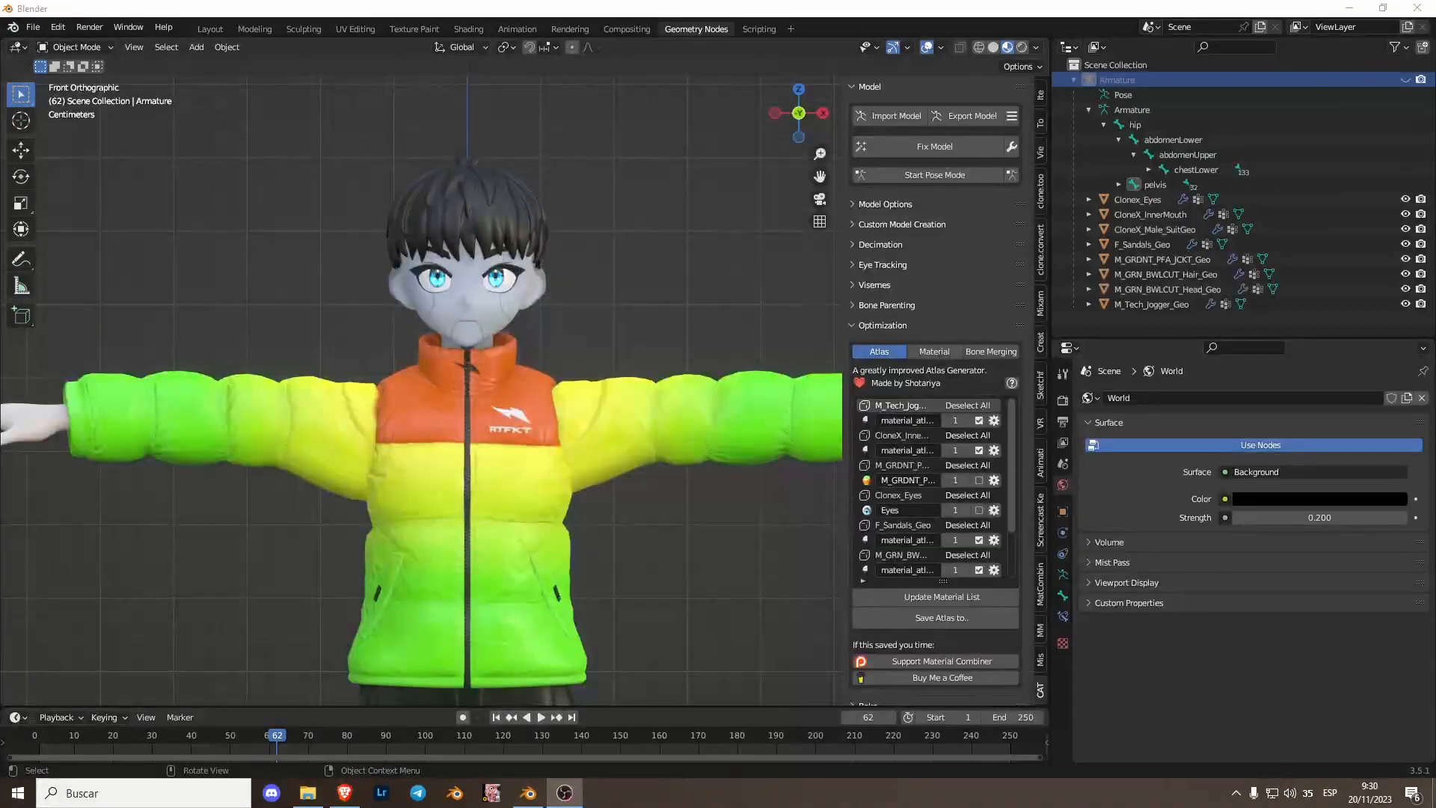
- Examine the jacket, inner mouth and head meshes in the viewport
click(552, 549)
scroll(552, 550, down, 2)
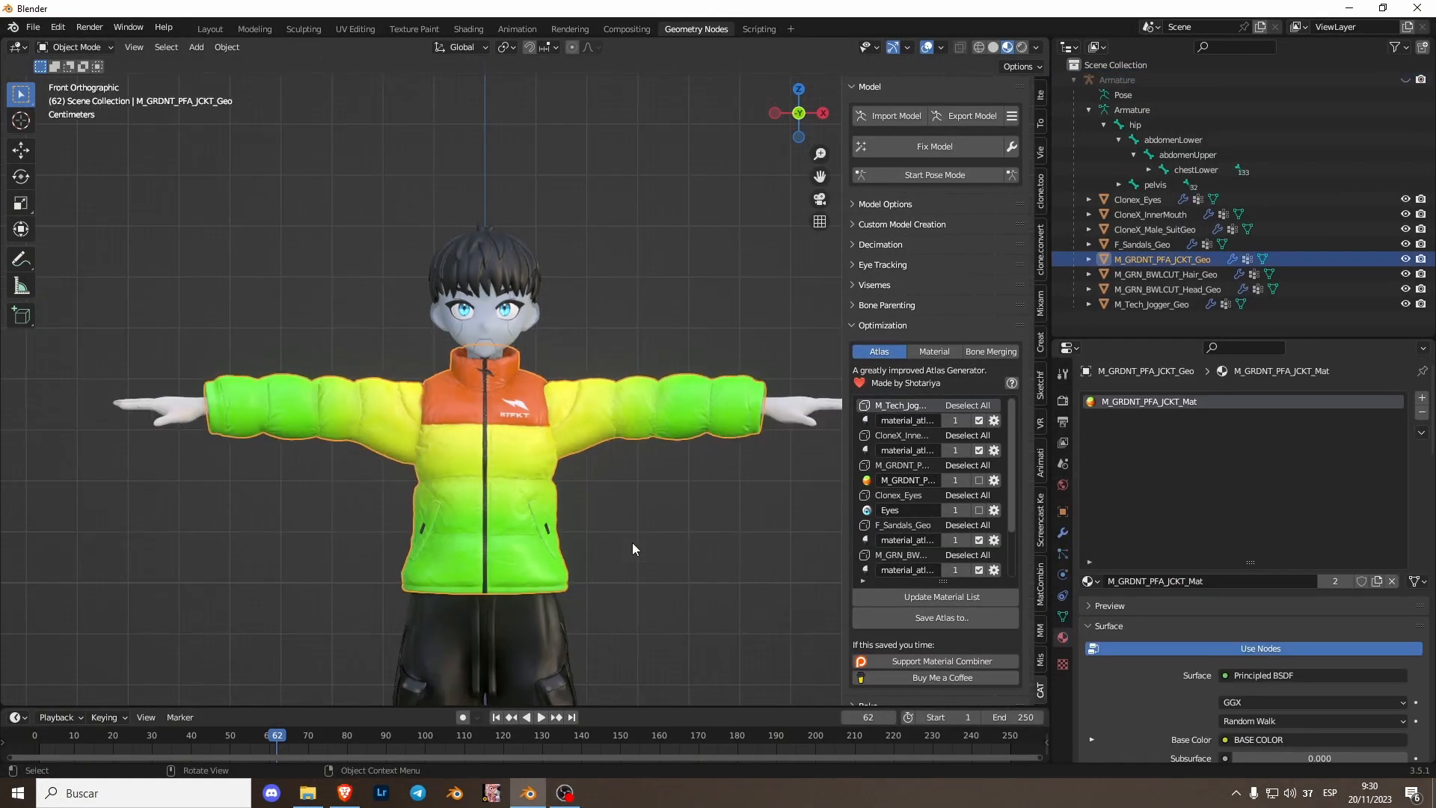
click(525, 355)
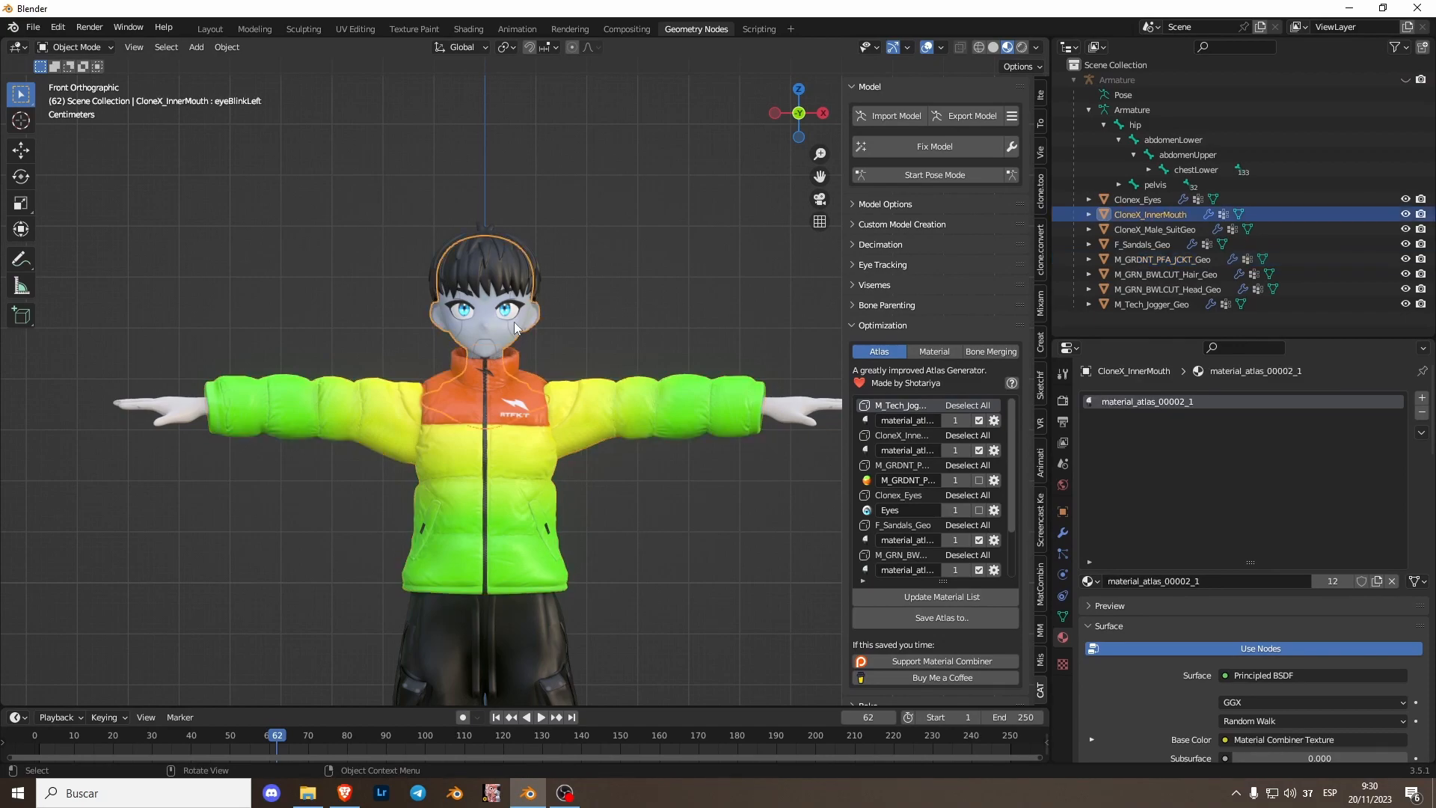
click(520, 276)
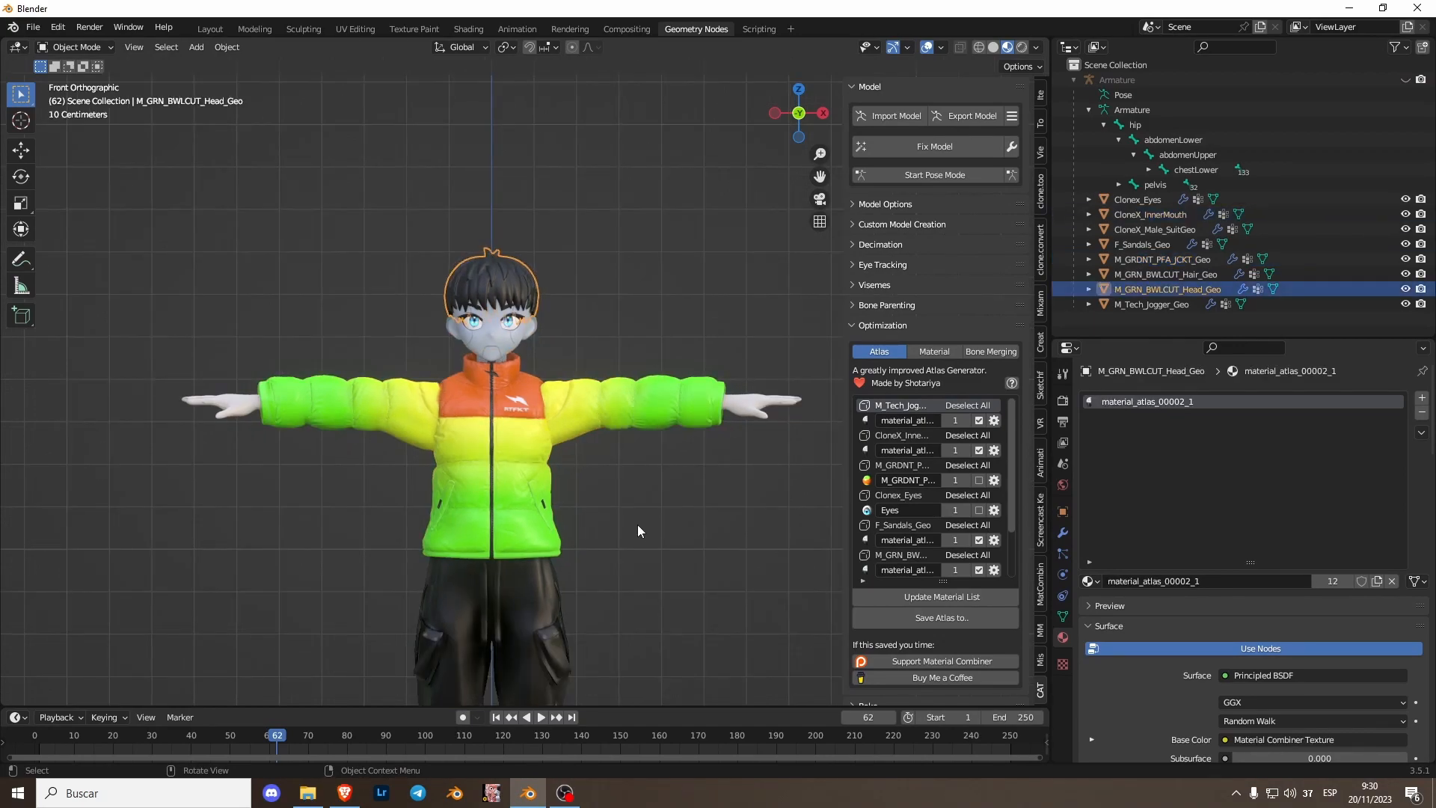
scroll(639, 522, up, 2)
shift+middle_drag(622, 482, 628, 325)
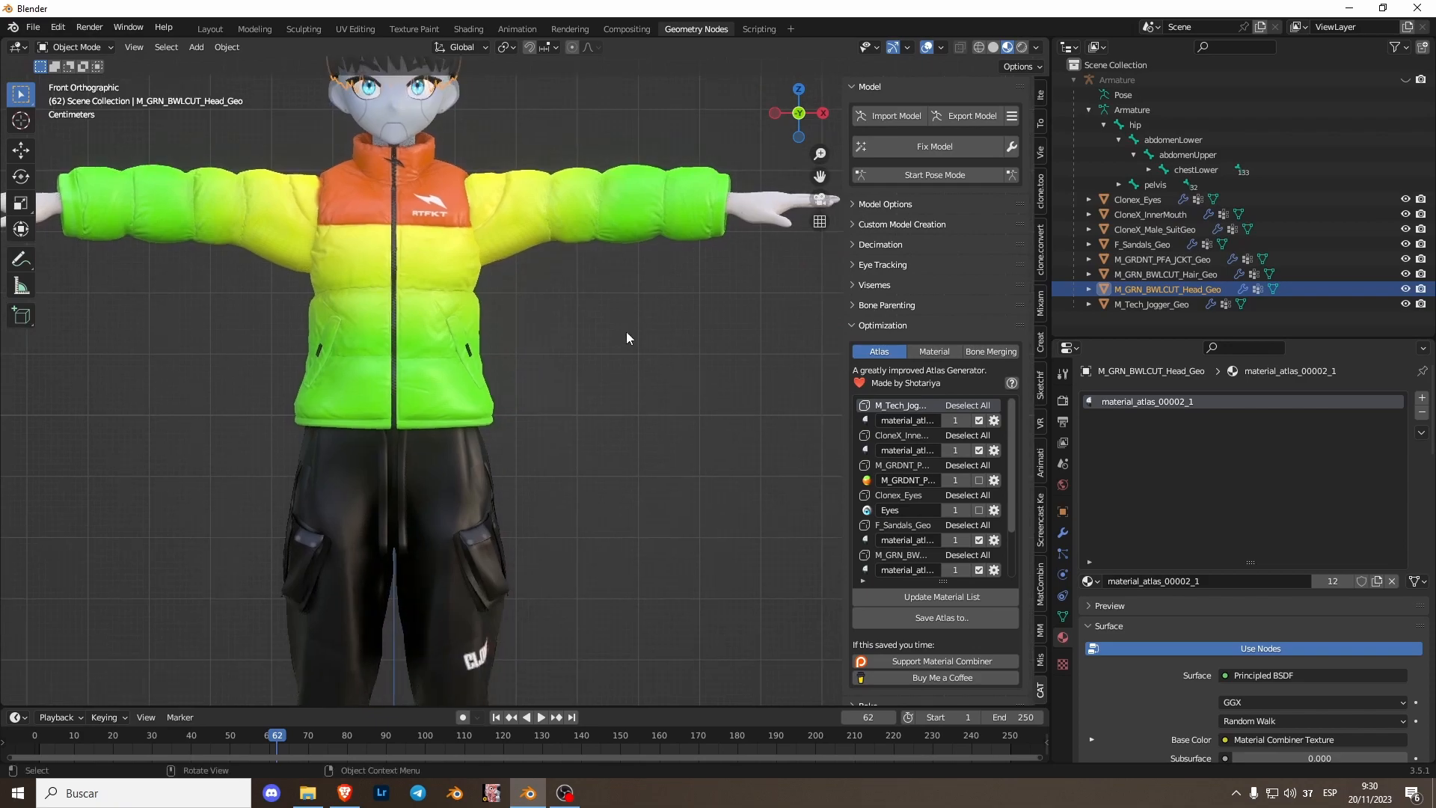
- Inspect the jogger, jacket and inner mouth meshes' data properties, including their shape keys and UV maps
scroll(624, 327, down, 1)
scroll(514, 391, up, 1)
shift+middle_drag(487, 486, 529, 435)
click(500, 489)
scroll(514, 520, down, 1)
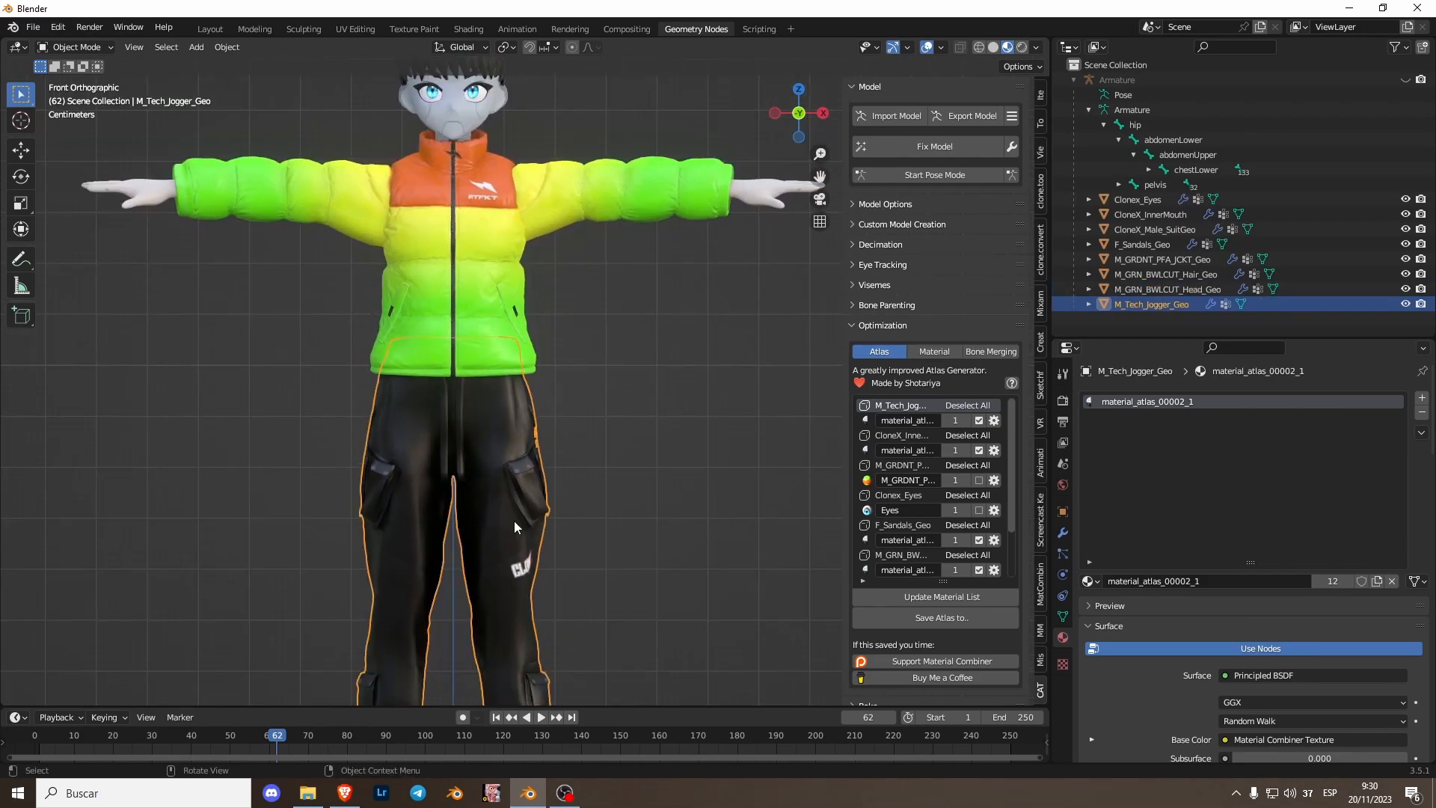
click(1063, 615)
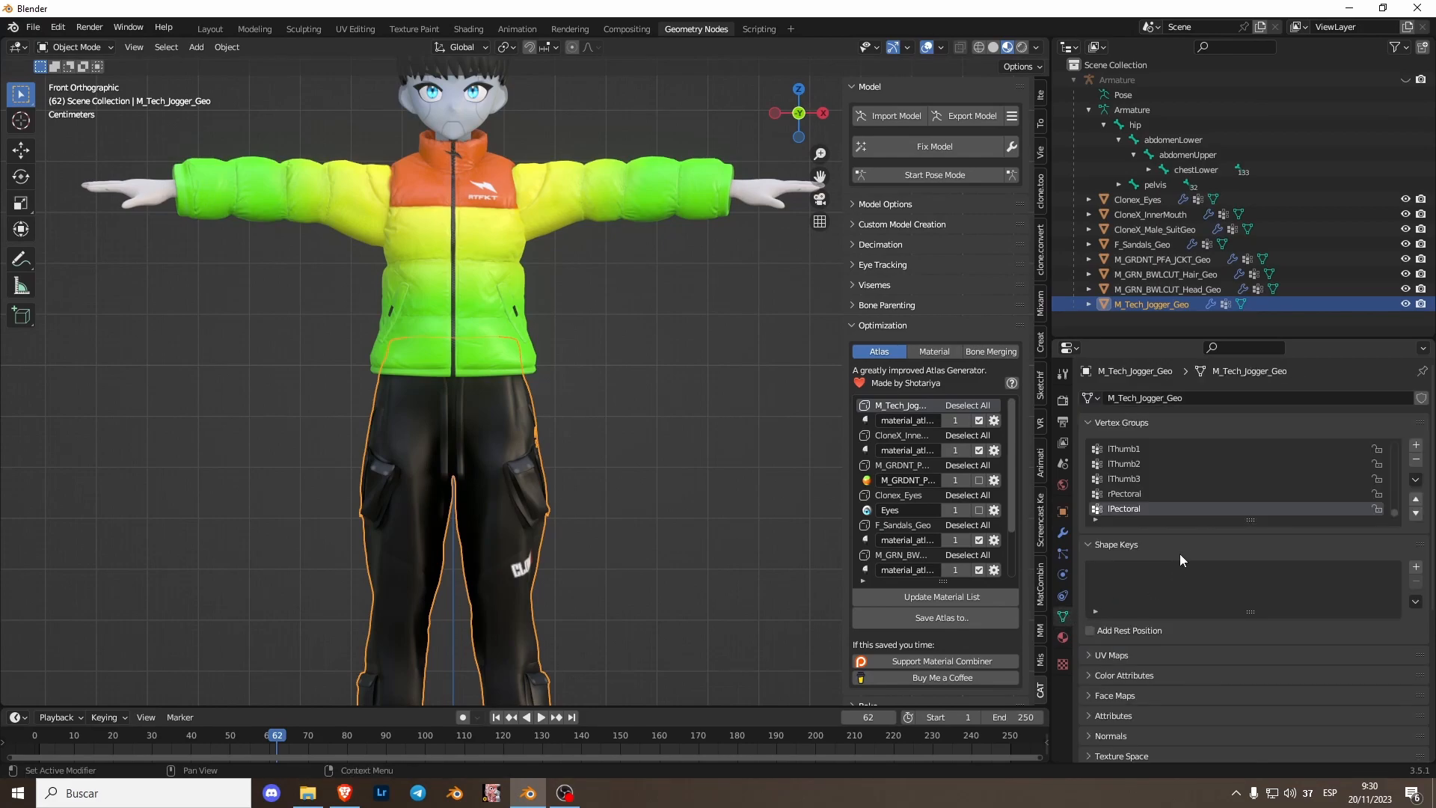
click(1132, 654)
click(475, 299)
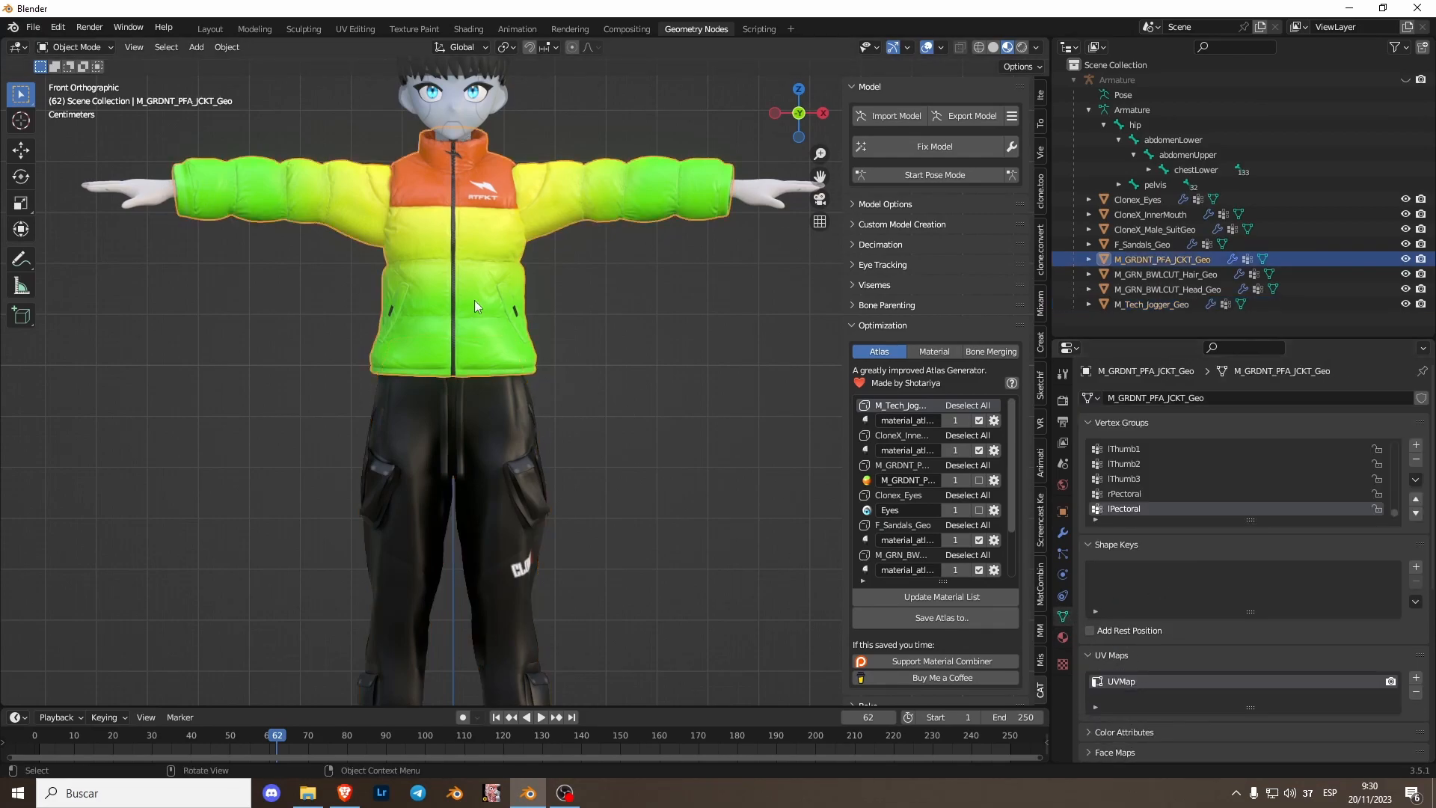
click(459, 115)
shift+middle_drag(554, 187, 521, 294)
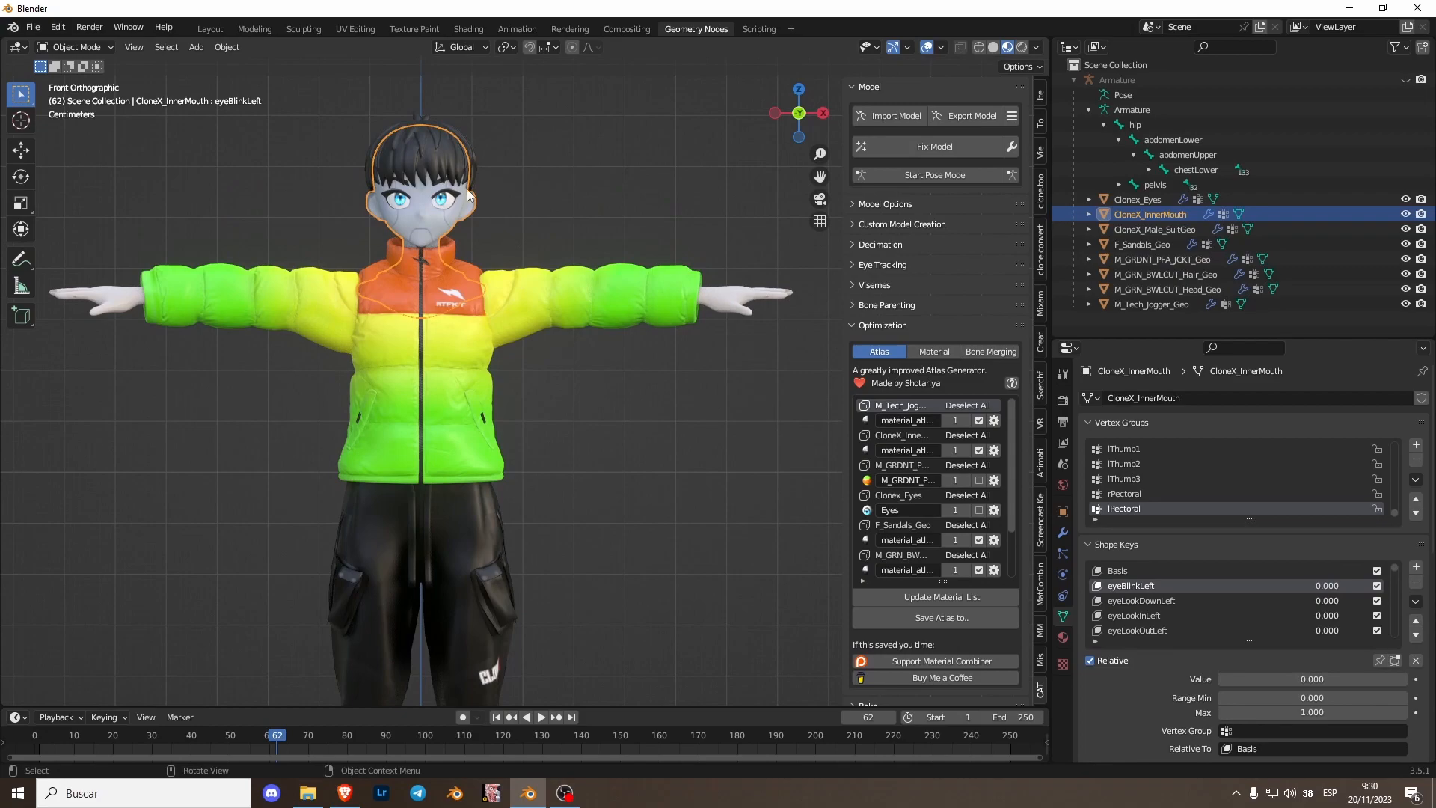
click(1145, 544)
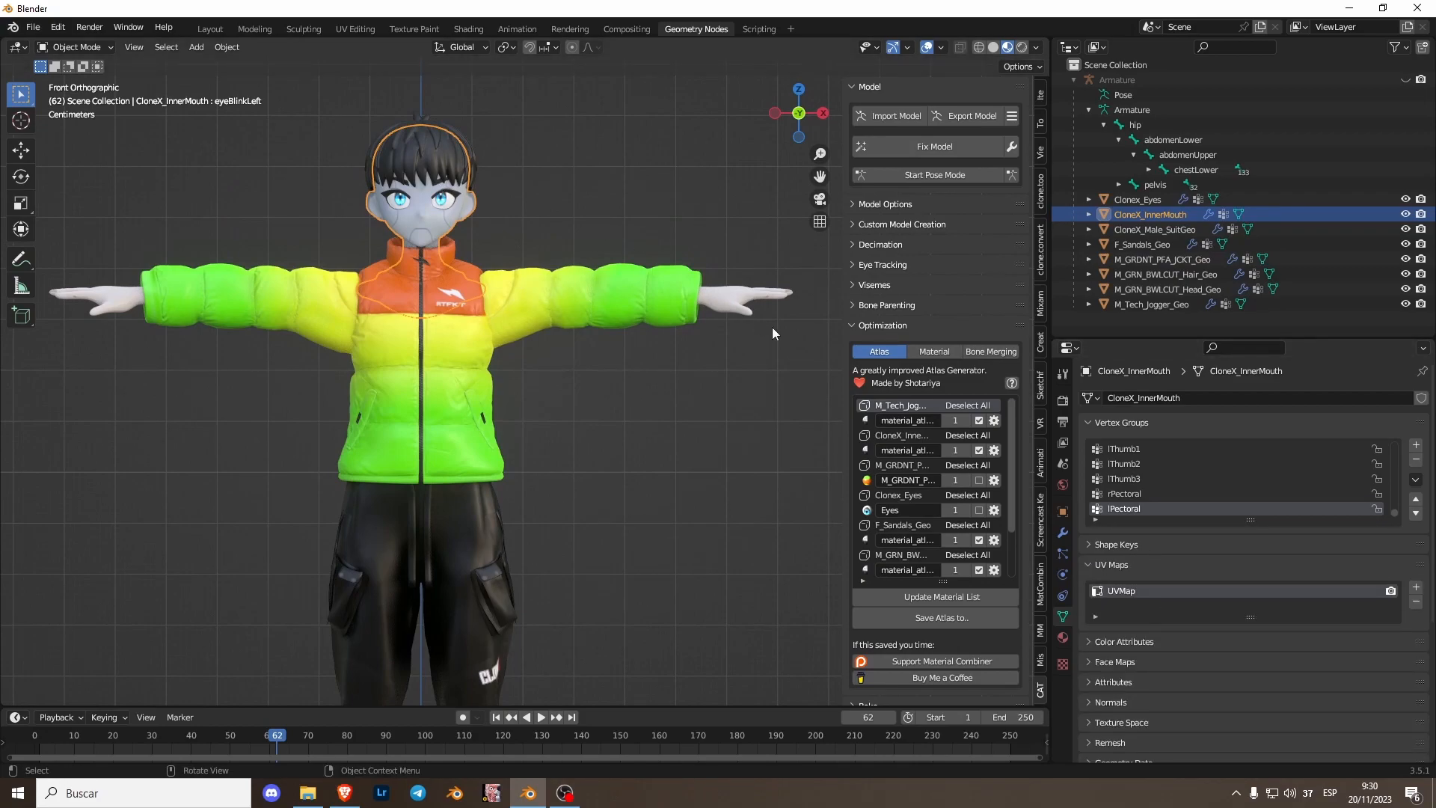
- Orbit around the avatar, selecting the head and hair meshes to examine them
click(719, 302)
click(428, 160)
middle_drag(429, 160, 570, 219)
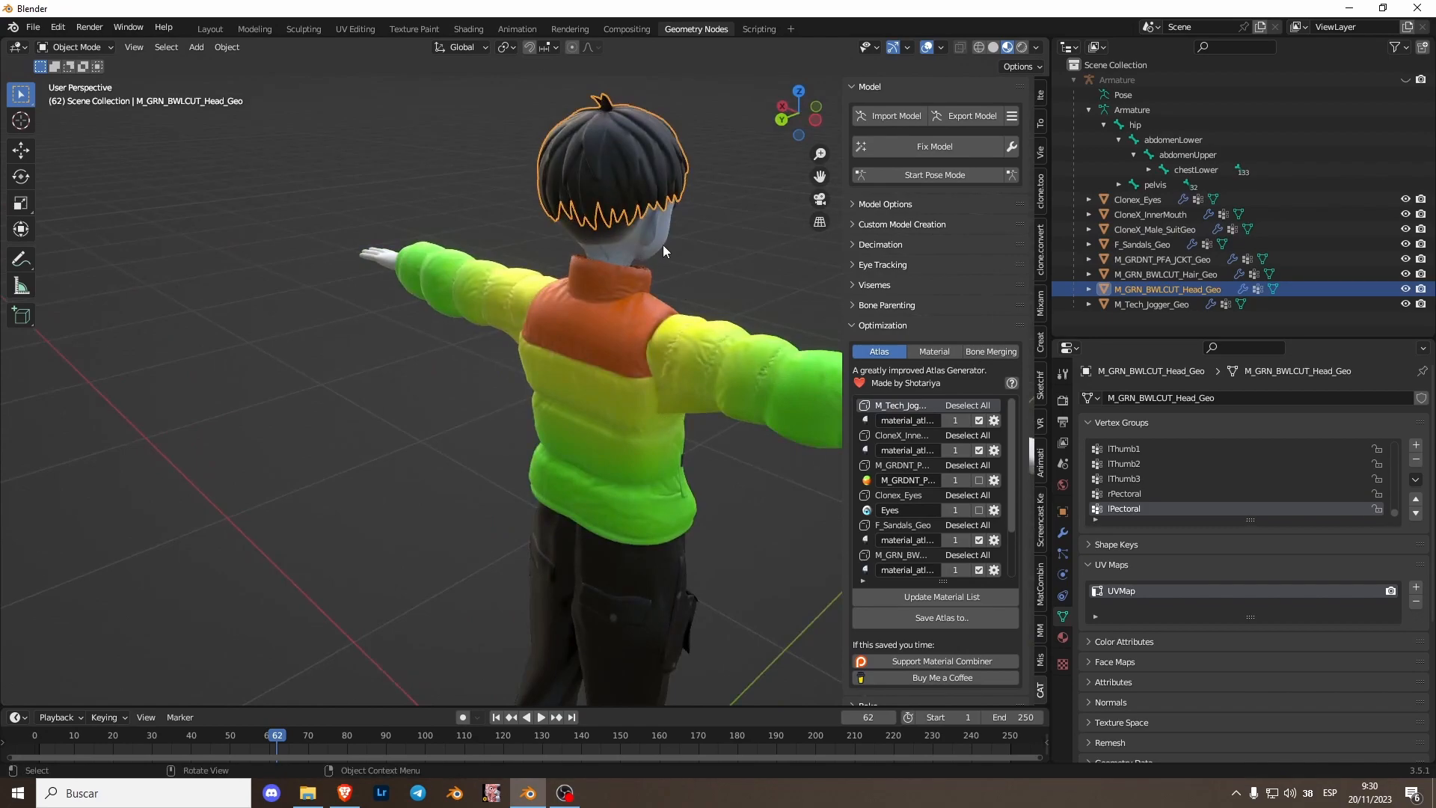
click(582, 246)
shift+middle_drag(727, 461, 600, 148)
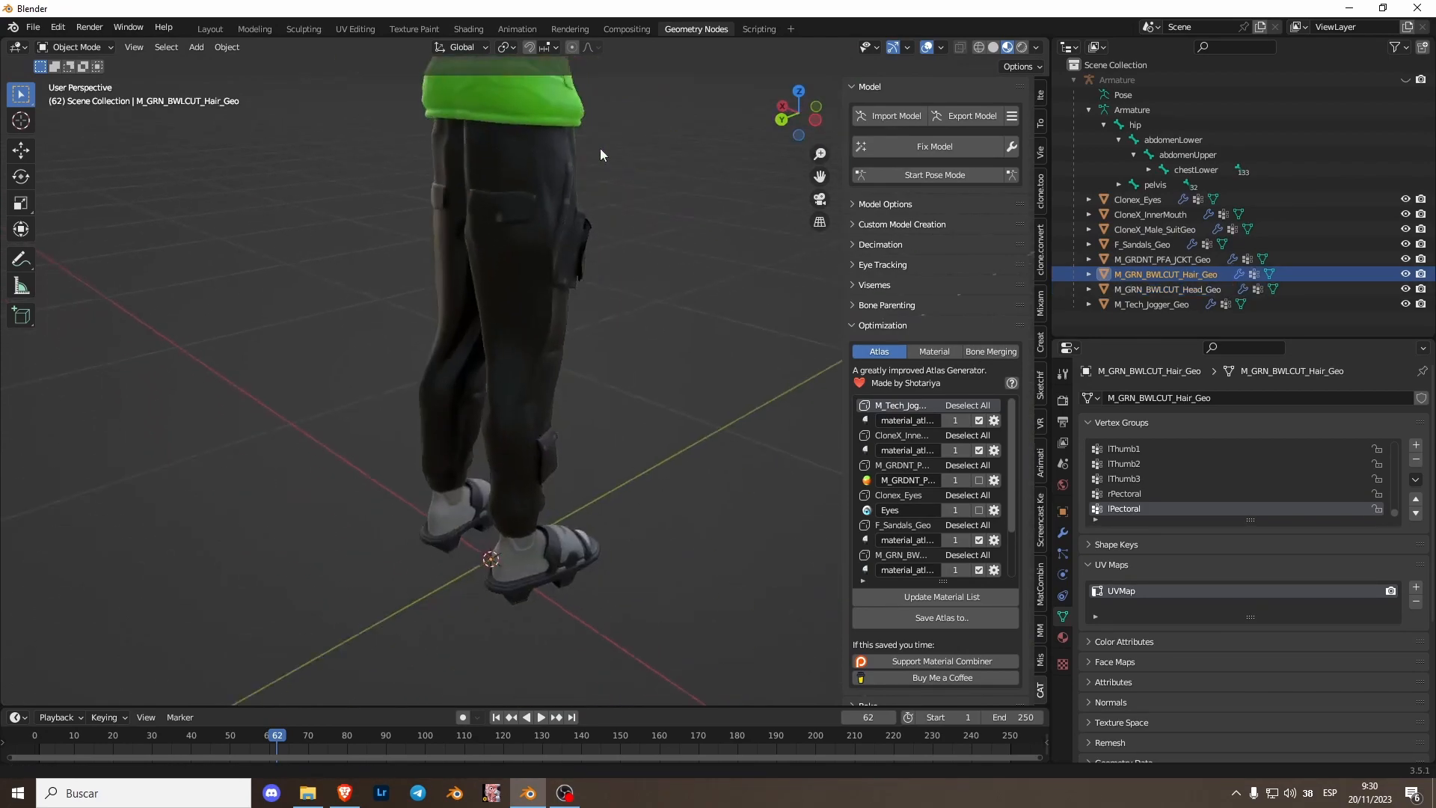
- Select all avatar meshes with the sandals mesh active and join them into one object
click(569, 530)
key(KP_1)
scroll(659, 395, down, 5)
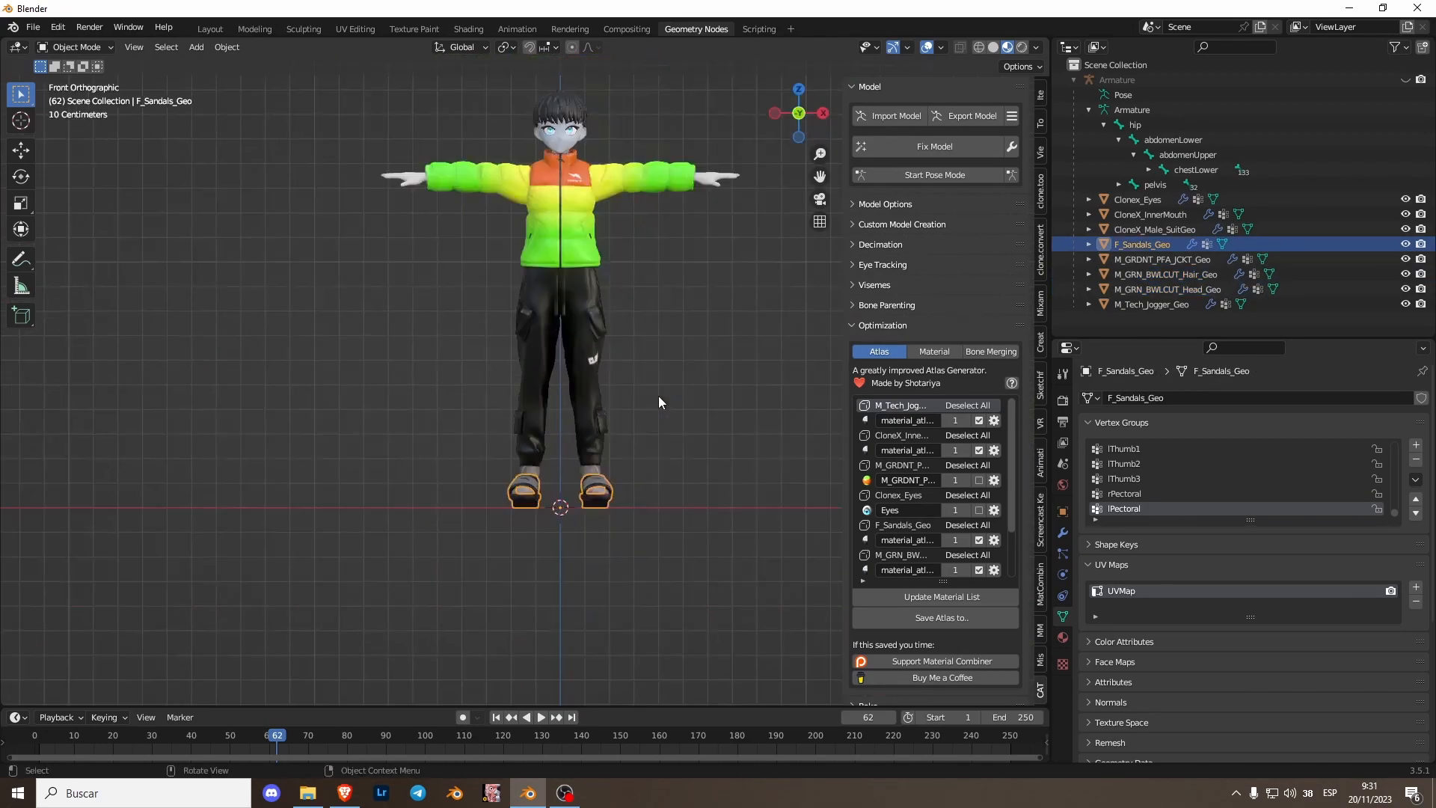
shift+middle_drag(658, 395, 567, 454)
key(a)
right_click(513, 350)
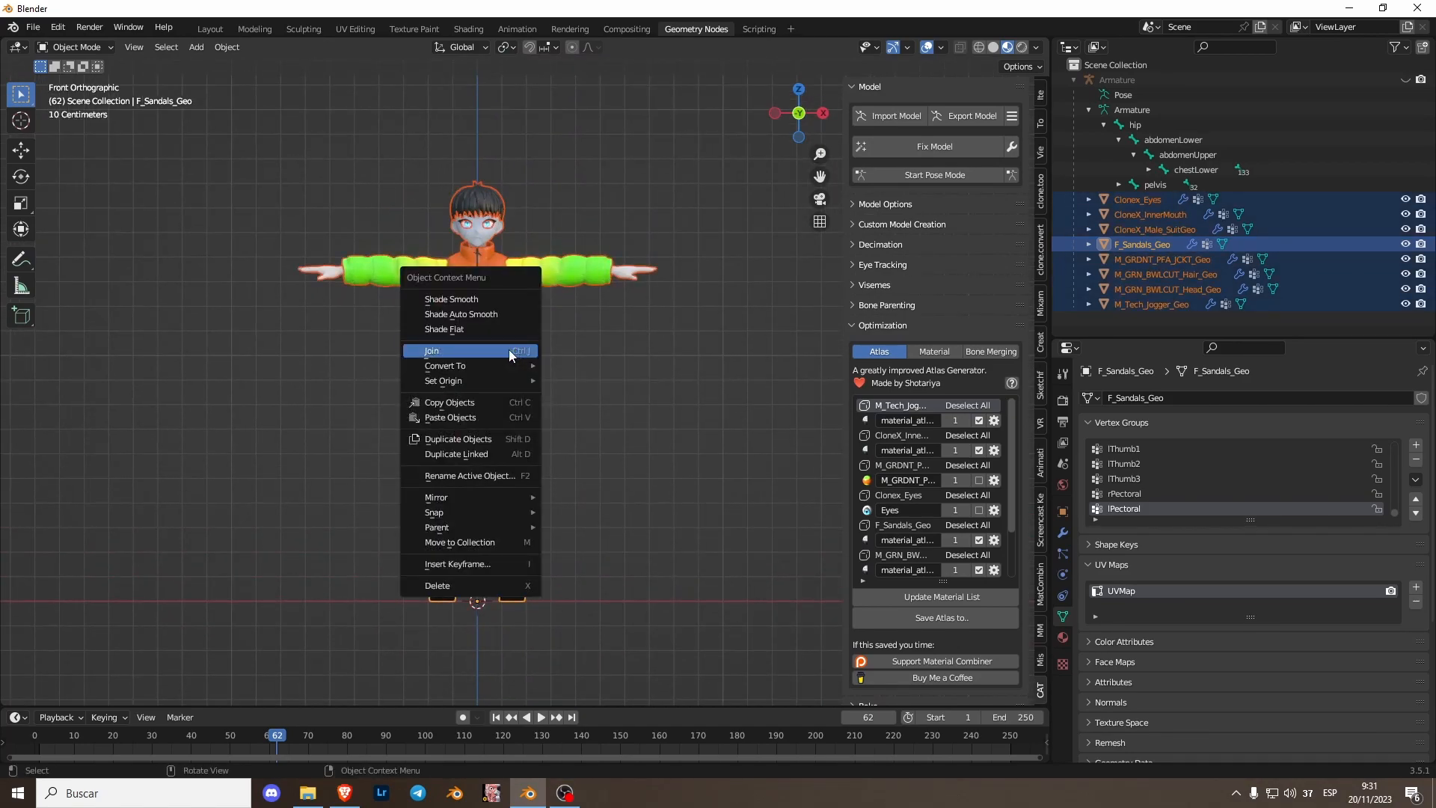
click(511, 354)
- Review the joined mesh in the viewport and its material slots
scroll(524, 351, up, 1)
key(g)
right_click(531, 345)
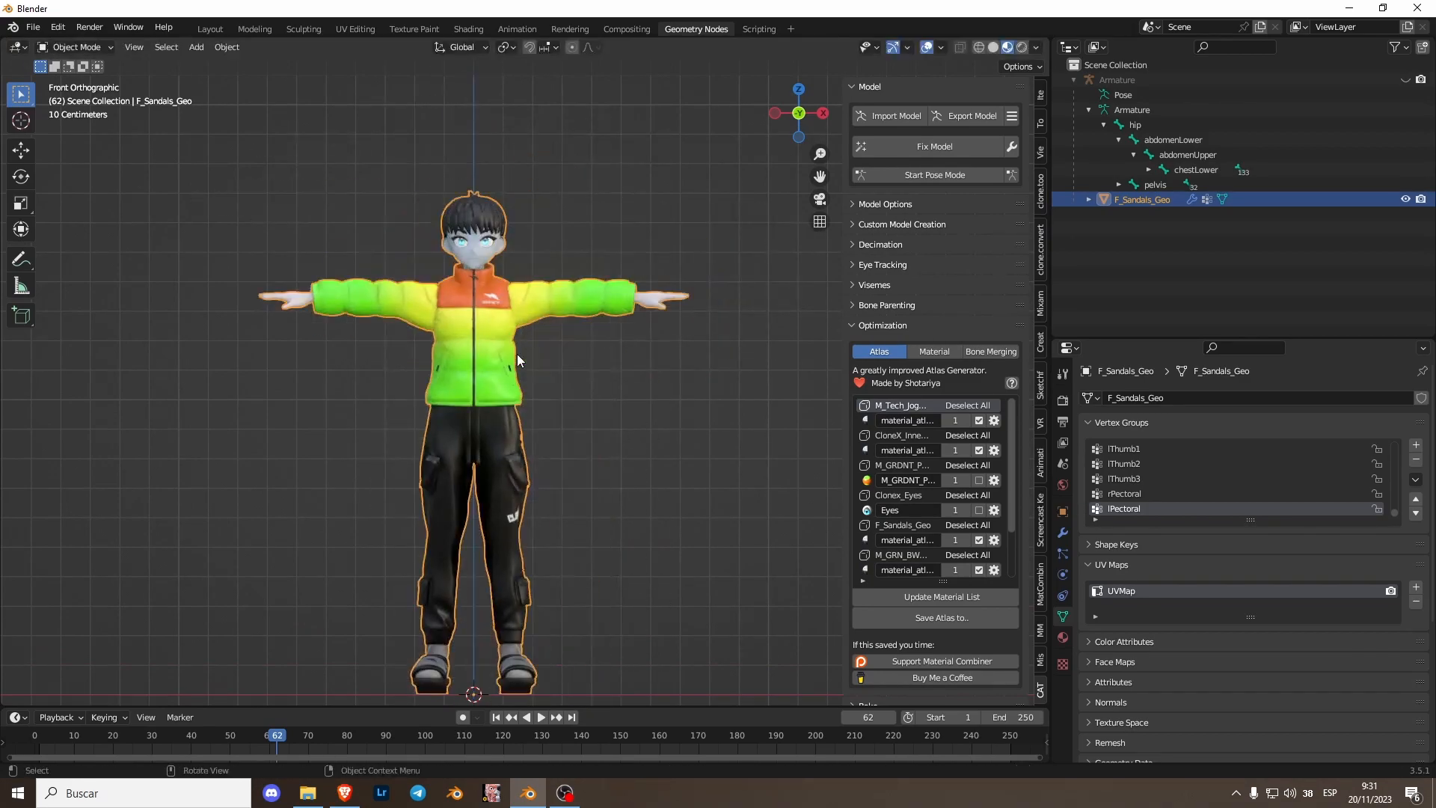
scroll(512, 356, up, 3)
click(624, 468)
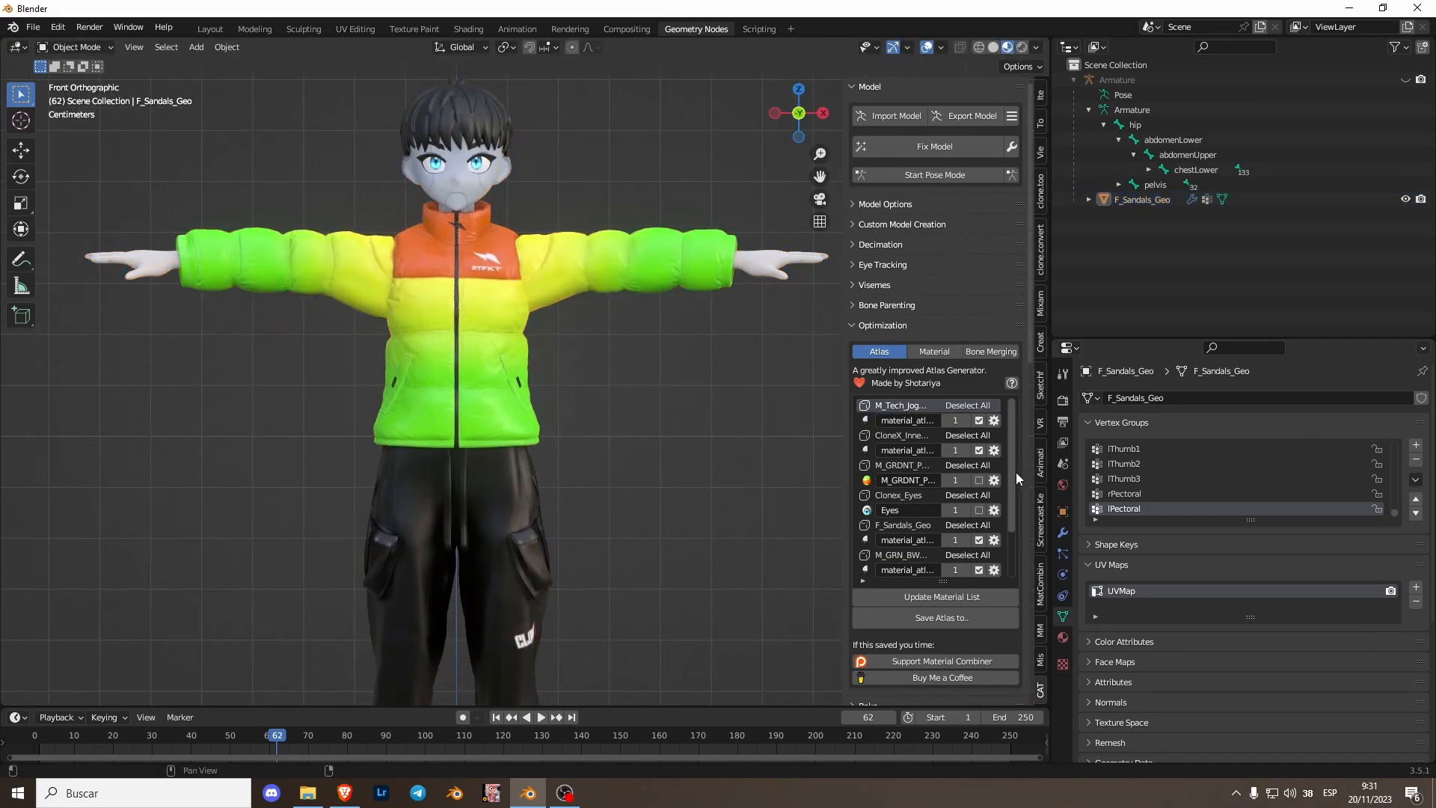
click(1063, 637)
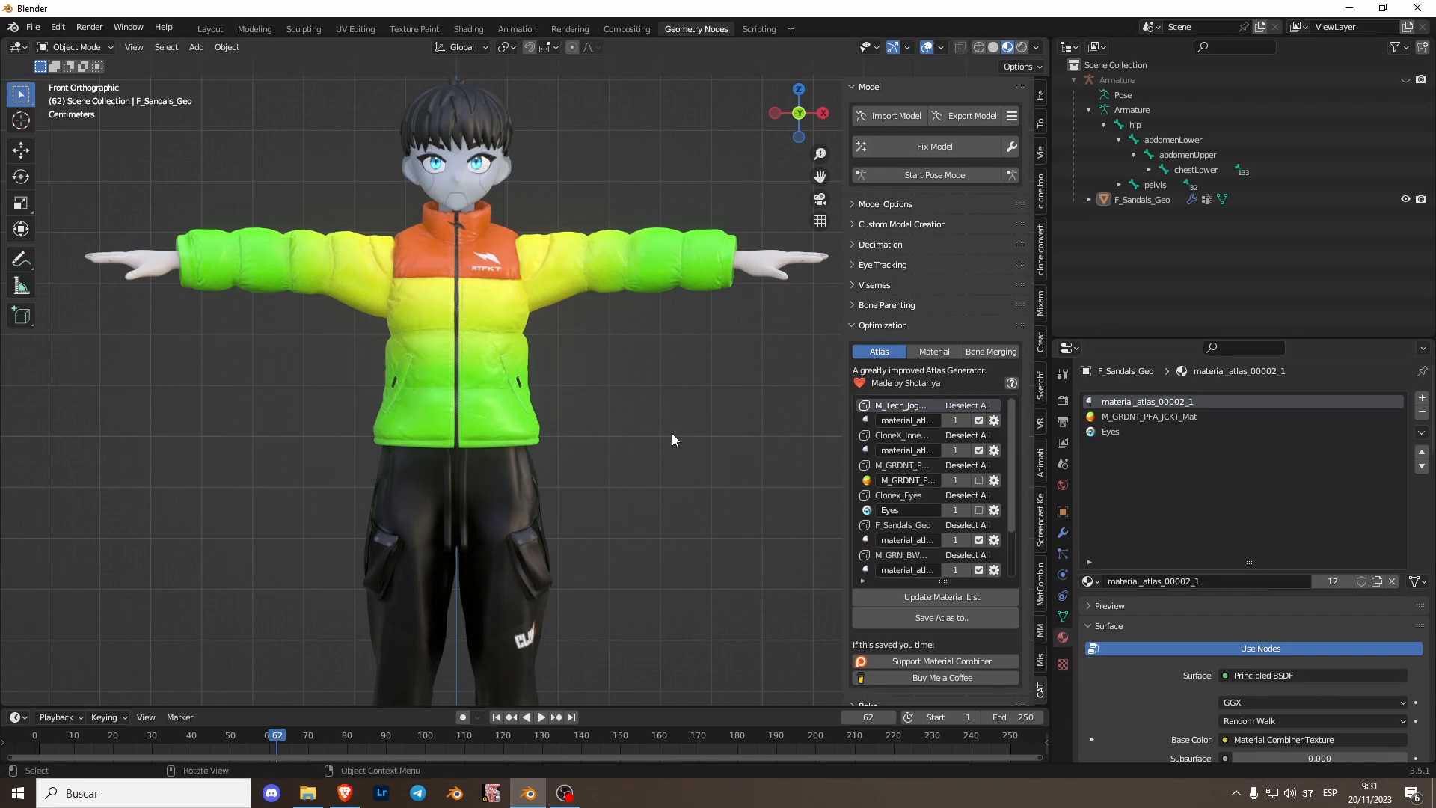
scroll(618, 370, up, 1)
- In CATS Eye Tracking, set Head to head, Left Eye to lEye and Right Eye to rEye
click(896, 263)
scroll(685, 370, up, 1)
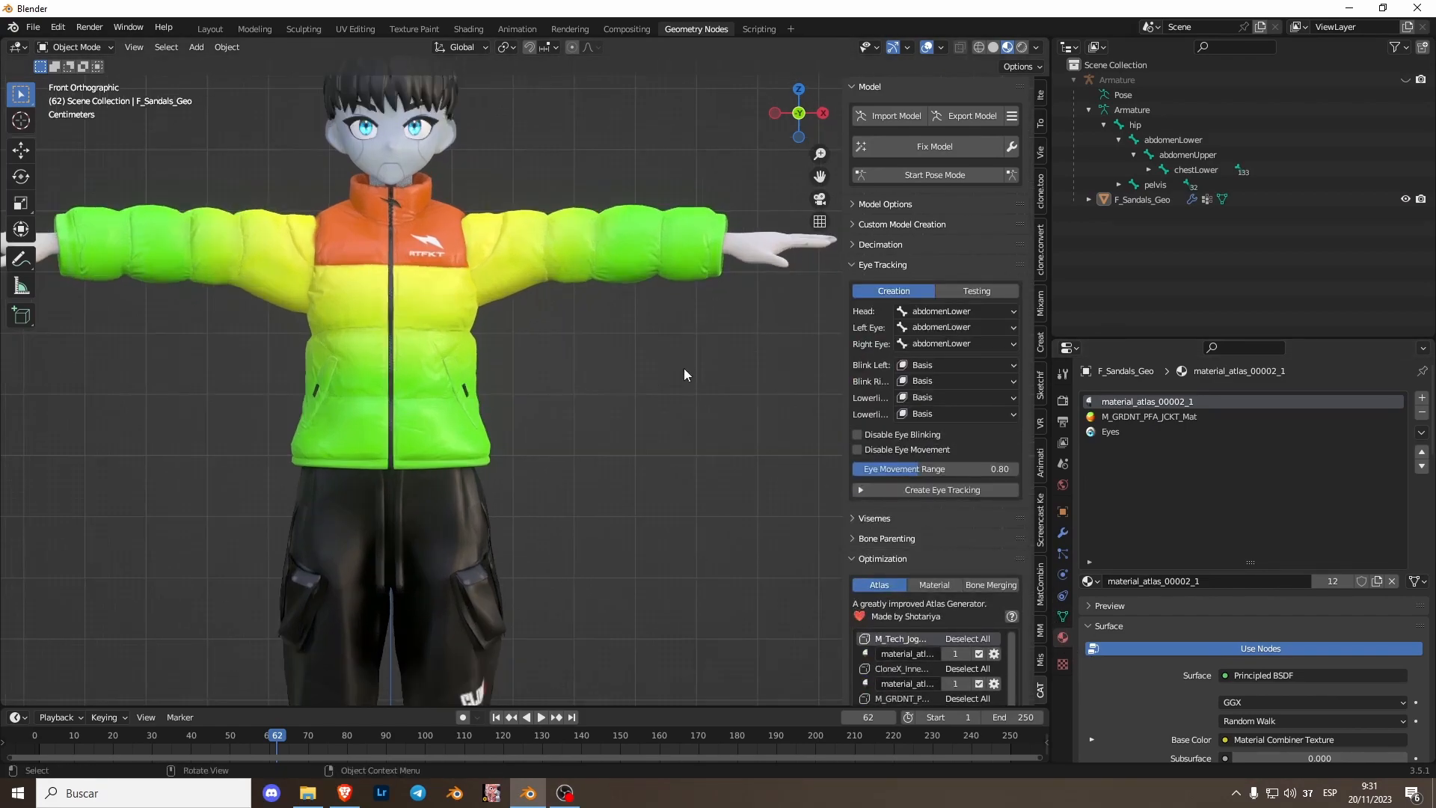
shift+middle_drag(619, 294, 644, 392)
click(945, 309)
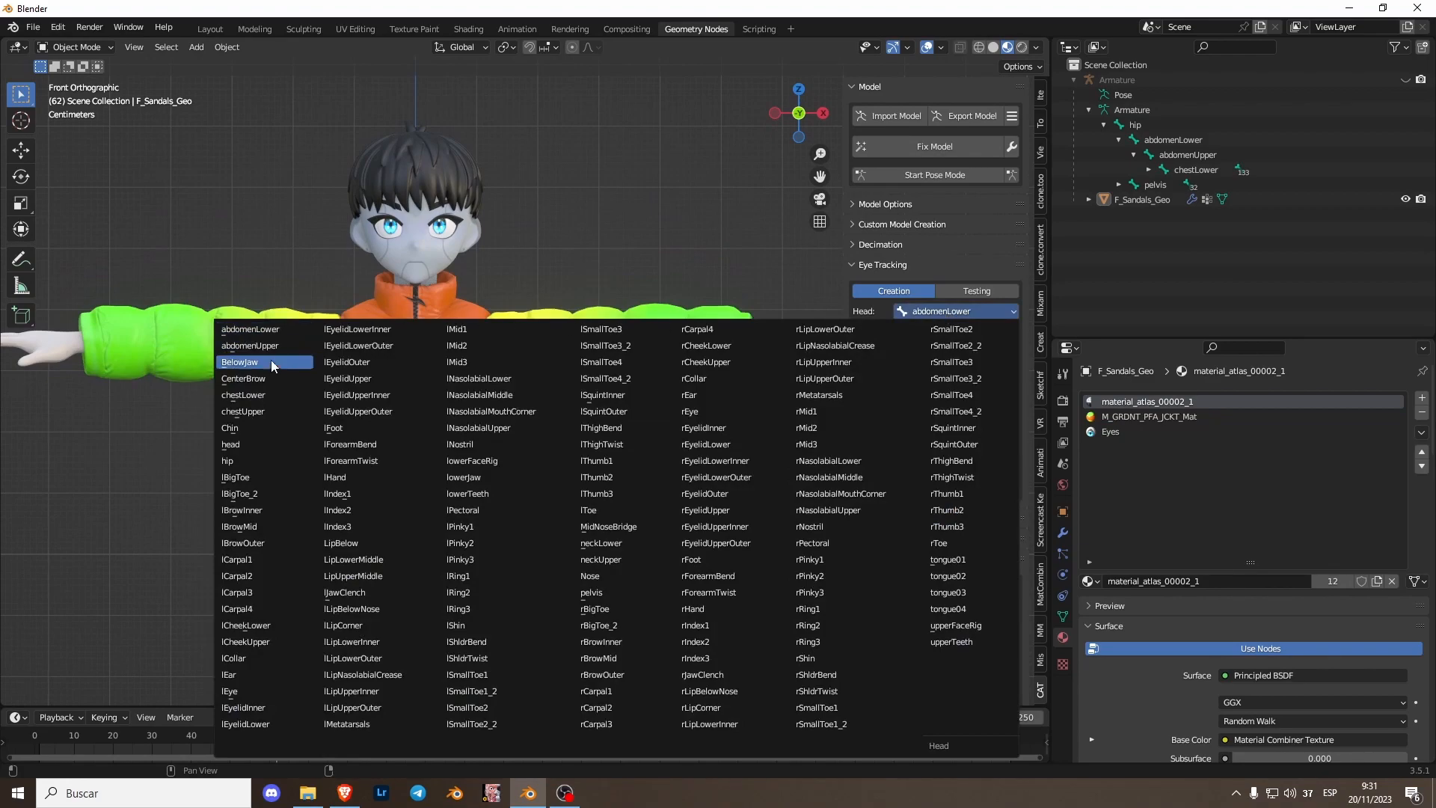
click(261, 442)
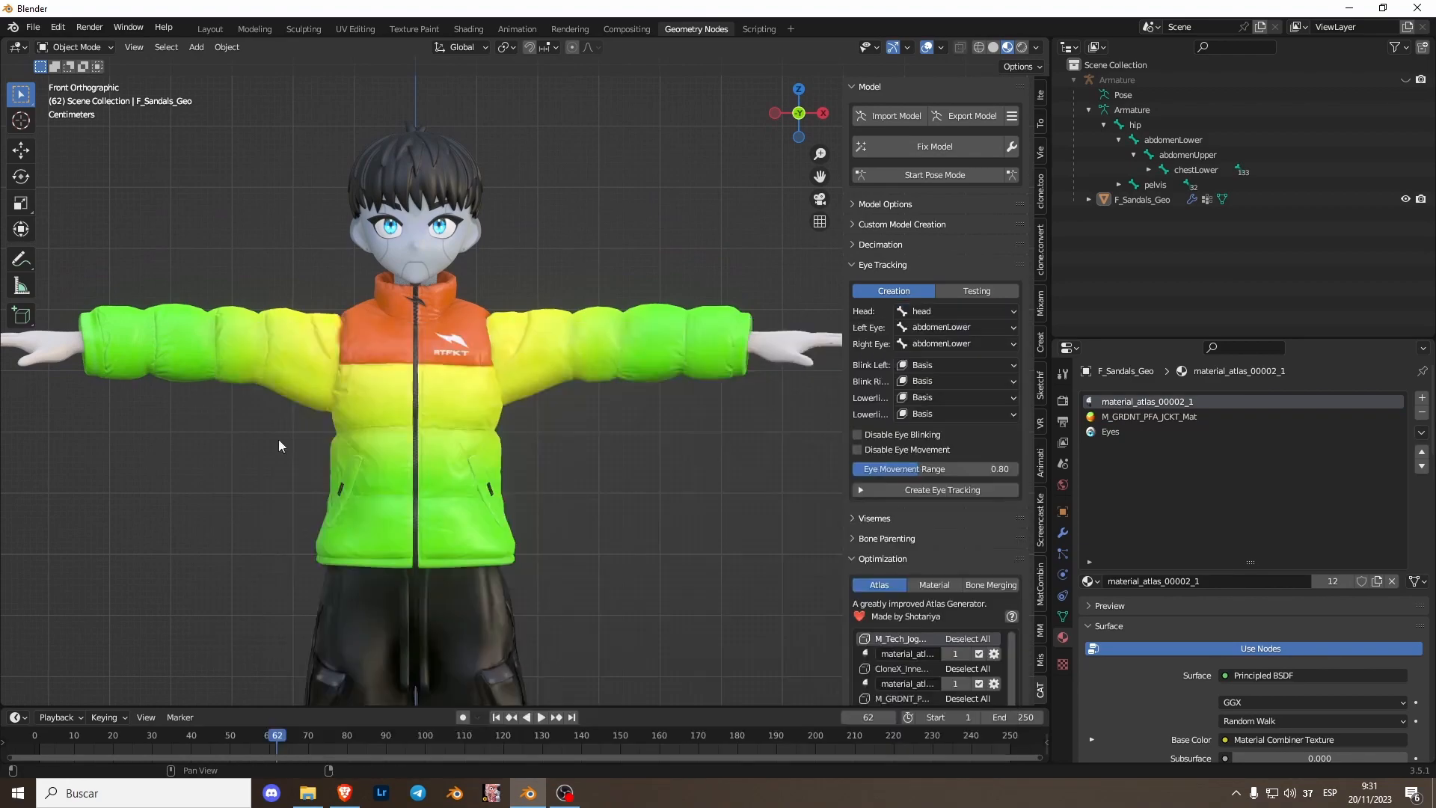
click(924, 328)
click(945, 329)
click(940, 344)
click(711, 443)
scroll(630, 372, up, 2)
shift+middle_drag(603, 363, 608, 482)
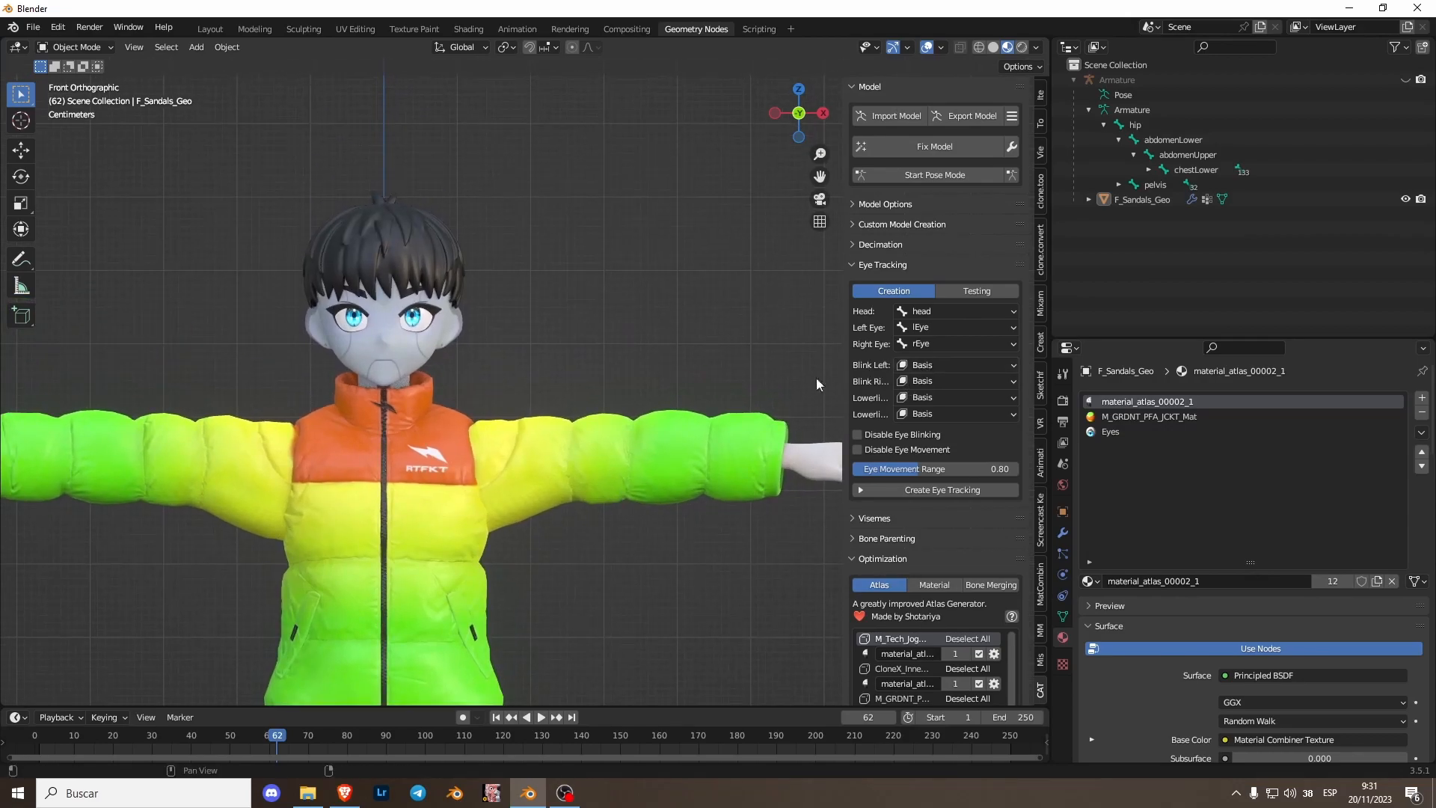
- Set Blink Left/Right to eyeBlinkLeft/eyeBlinkRight and Lowerlid Left/Right to eyeSquintLeft/eyeSquintRight
click(935, 366)
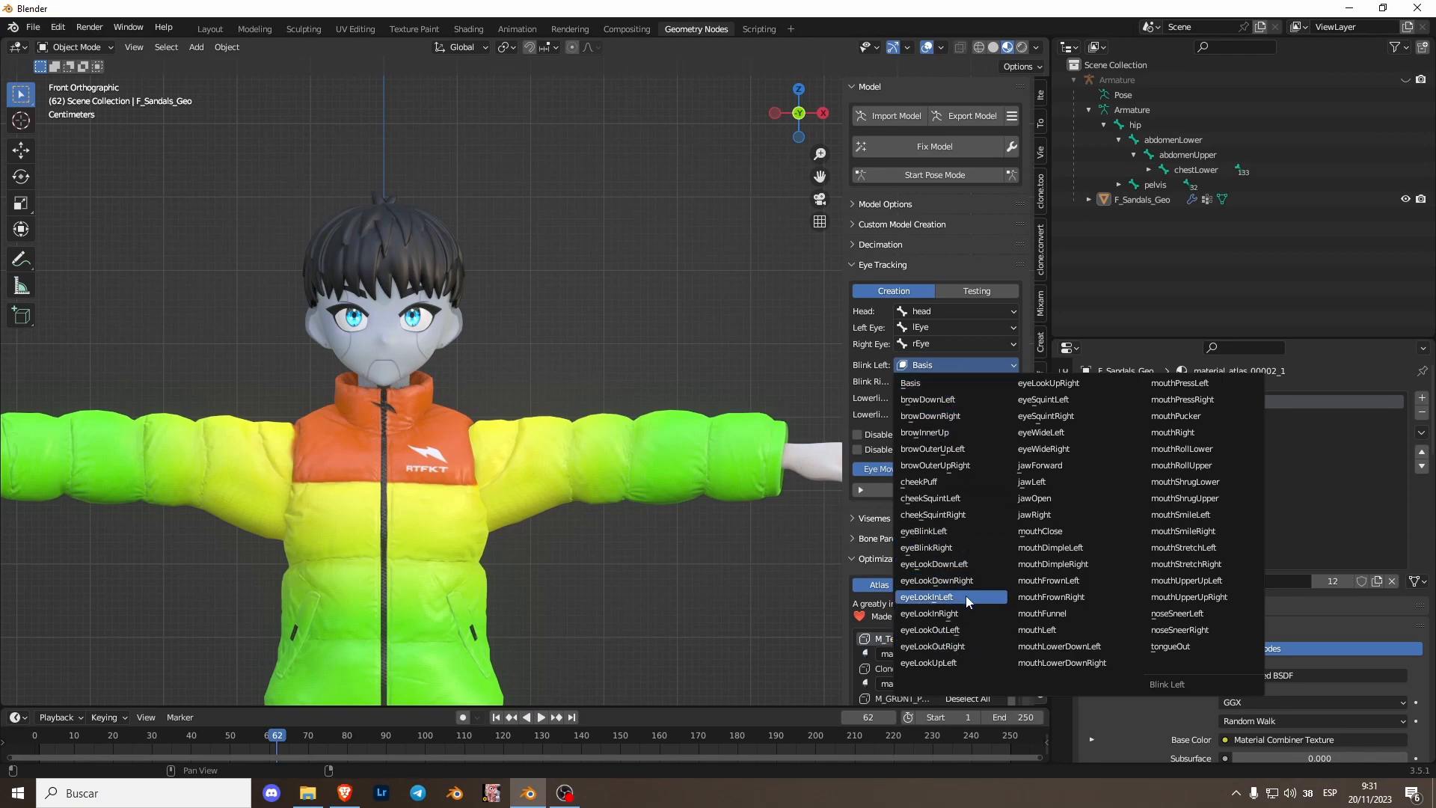
click(954, 532)
click(941, 383)
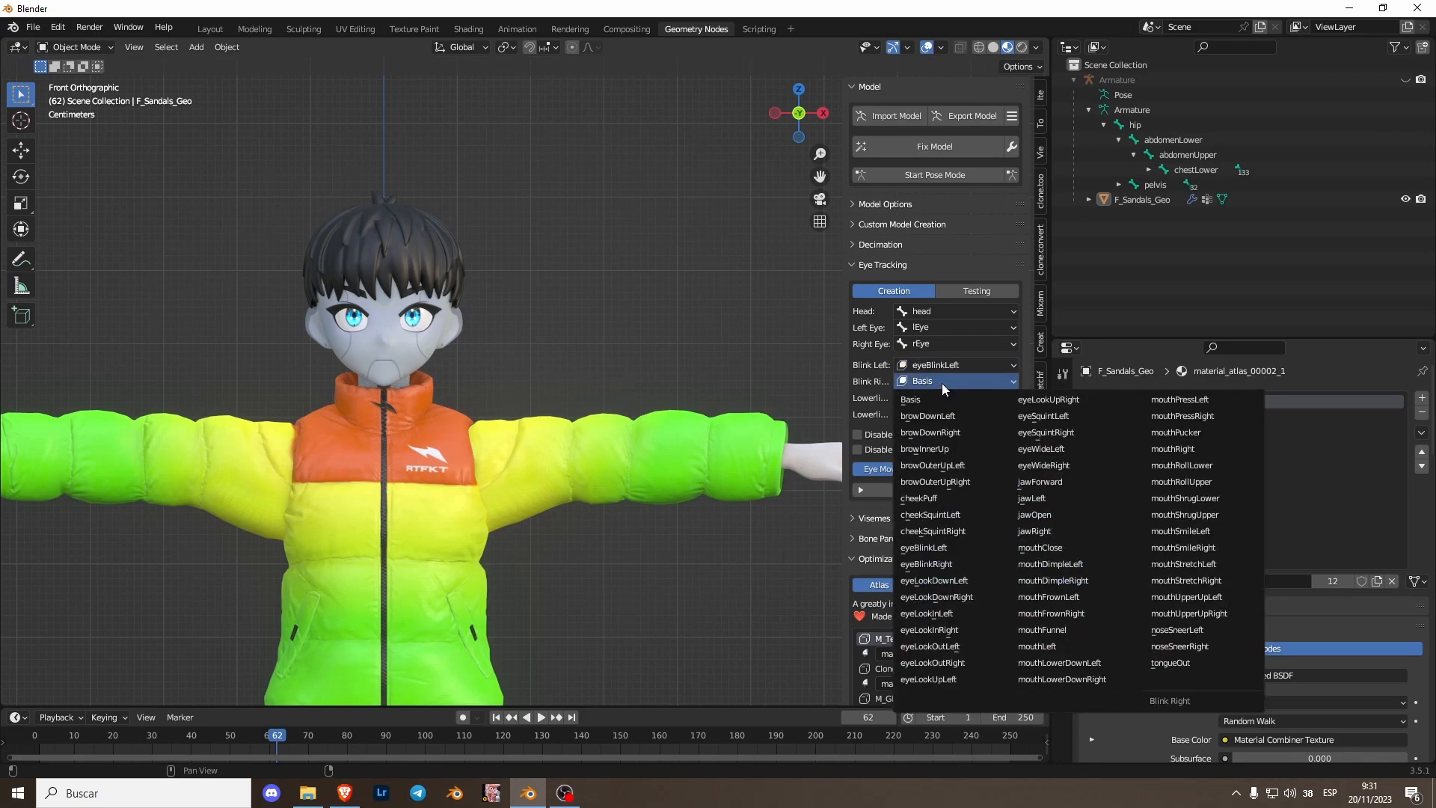
click(956, 525)
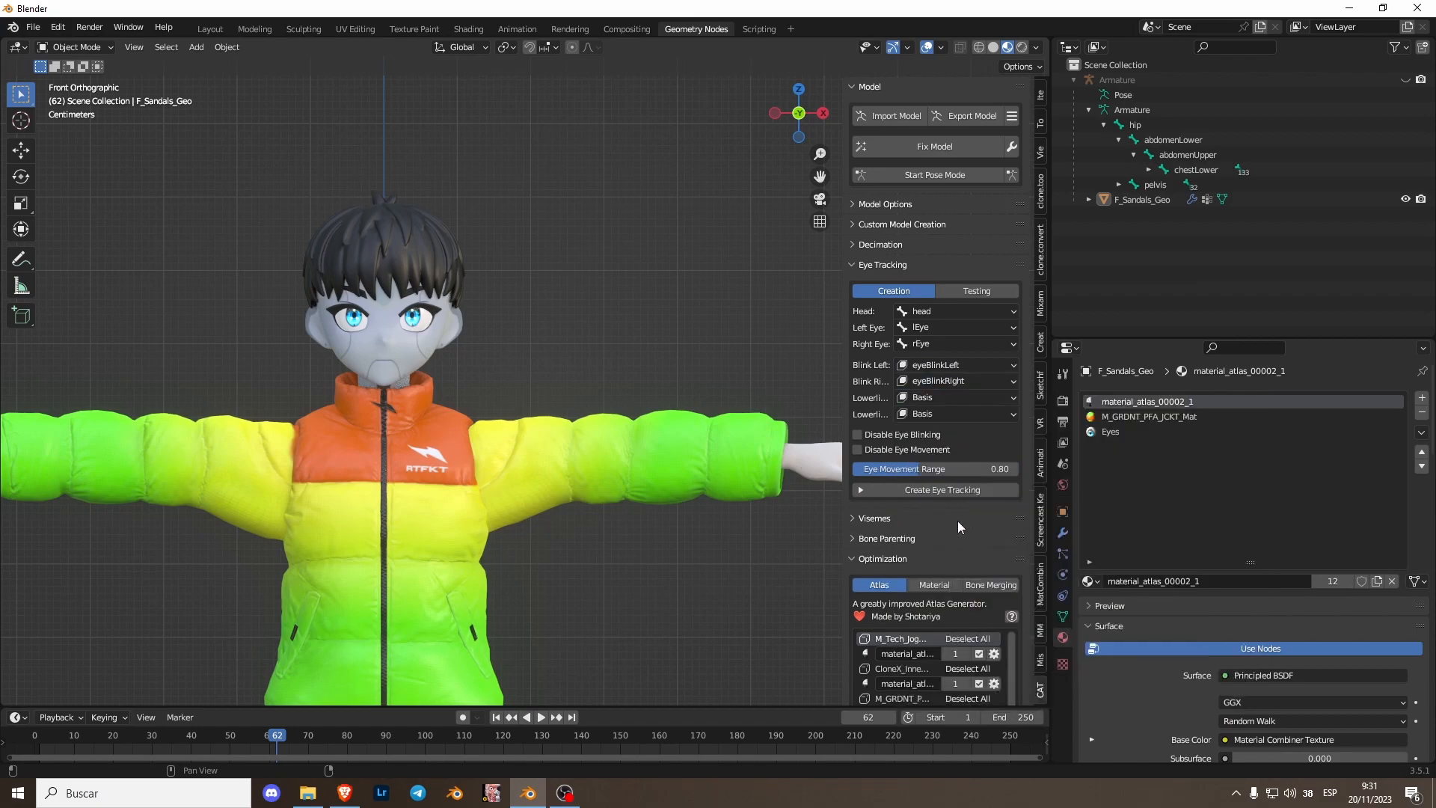
click(954, 396)
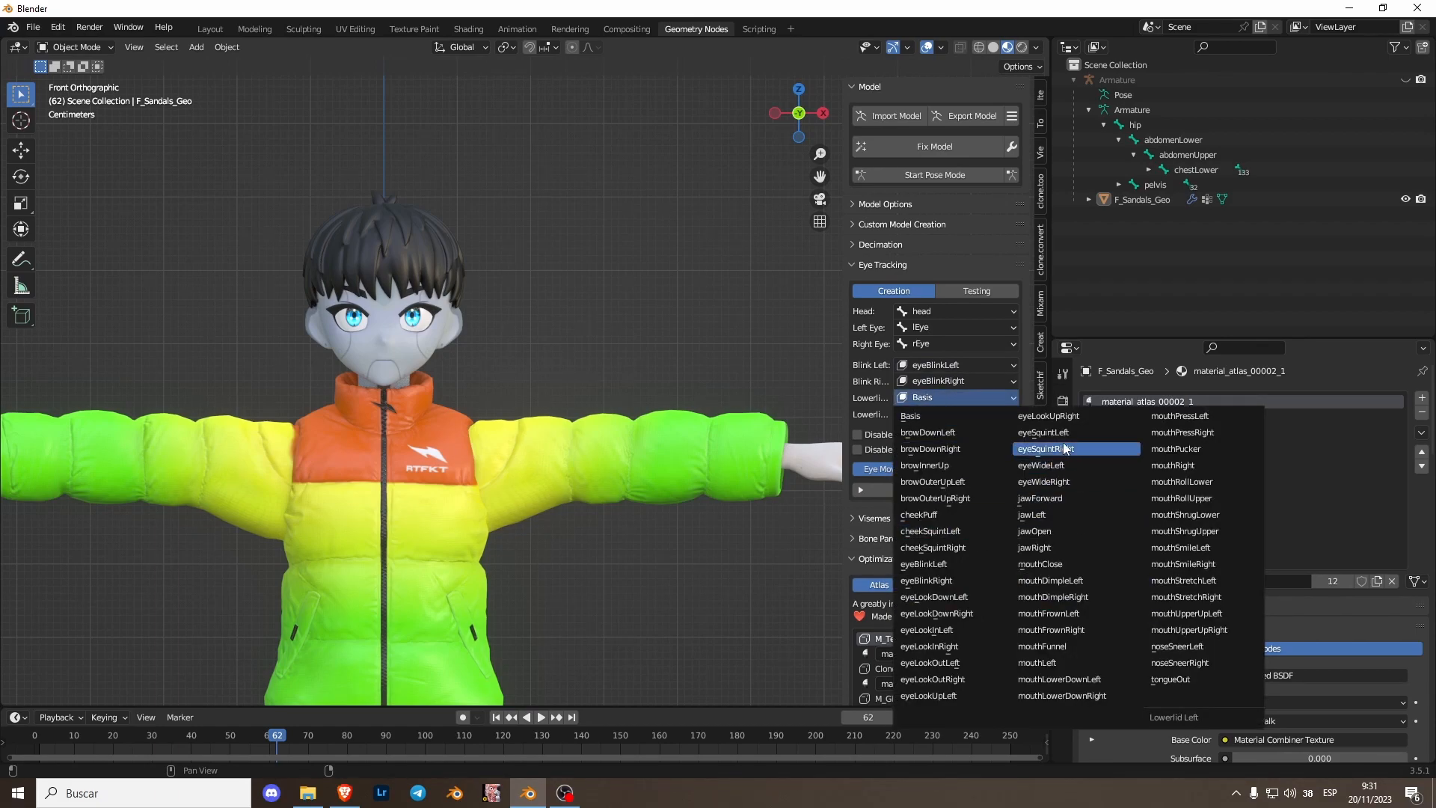
click(1054, 433)
click(965, 415)
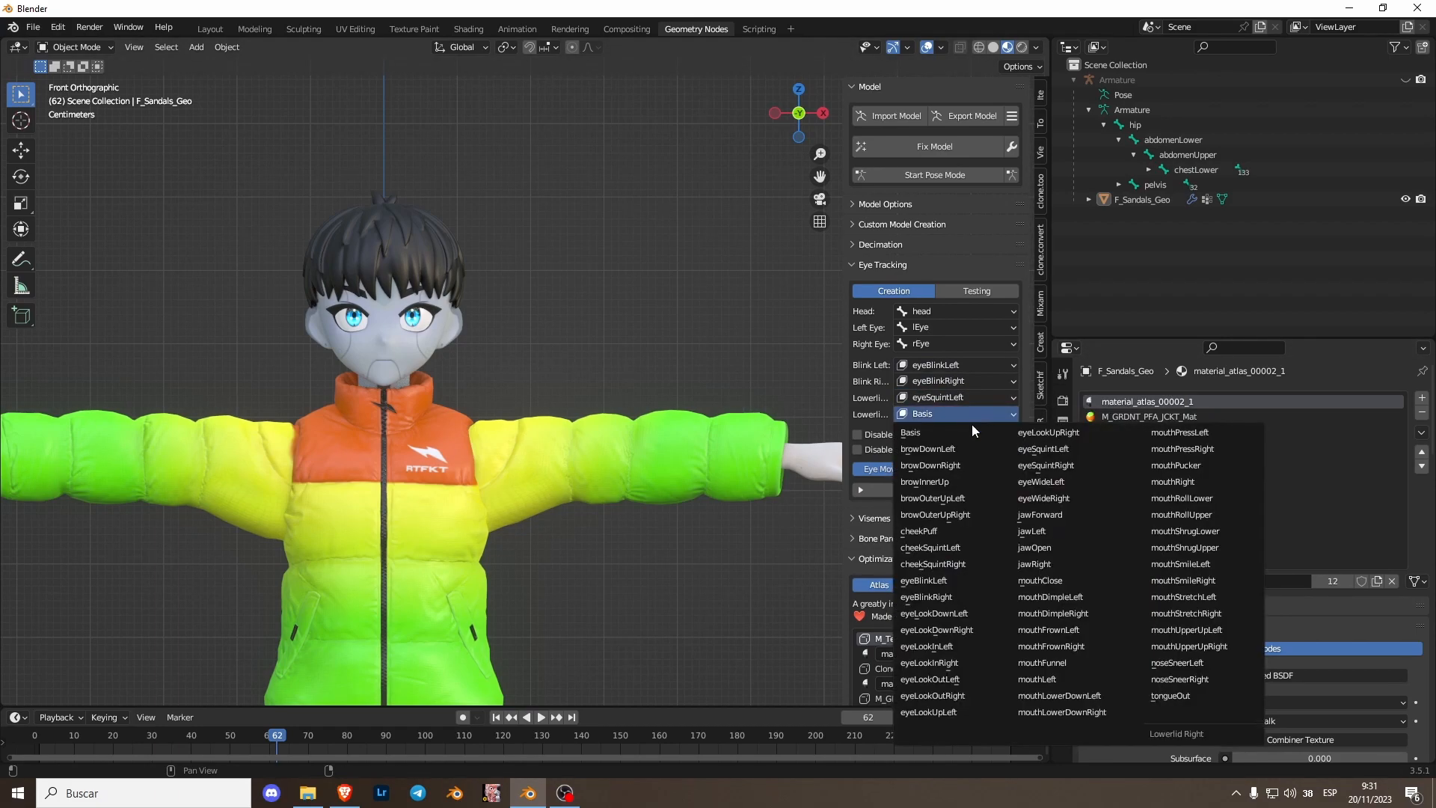
click(1045, 465)
- Widen the sidebar and create the eye tracking with Disable Eye Movement left unchecked
drag(841, 374, 778, 378)
shift+middle_drag(356, 430, 509, 441)
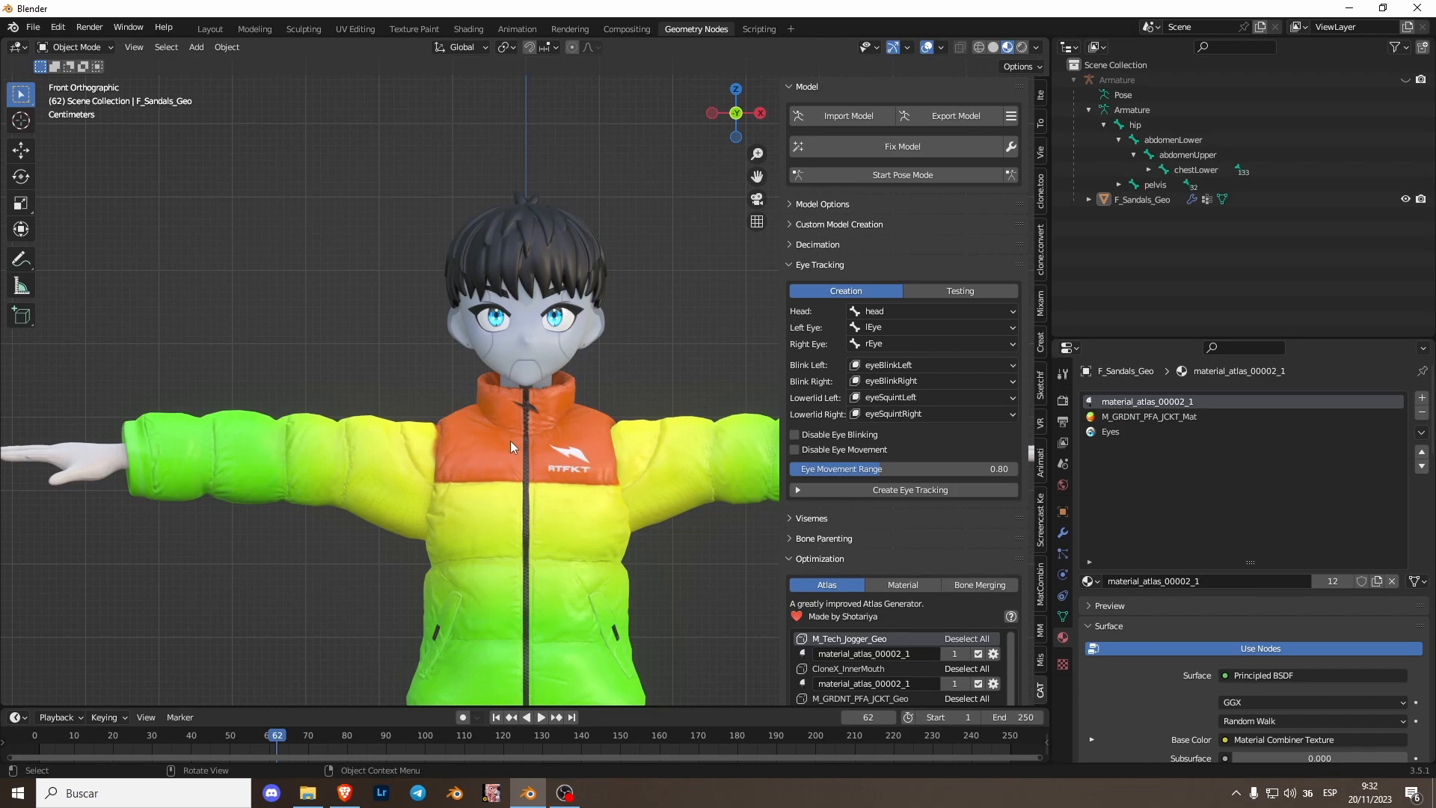
click(797, 451)
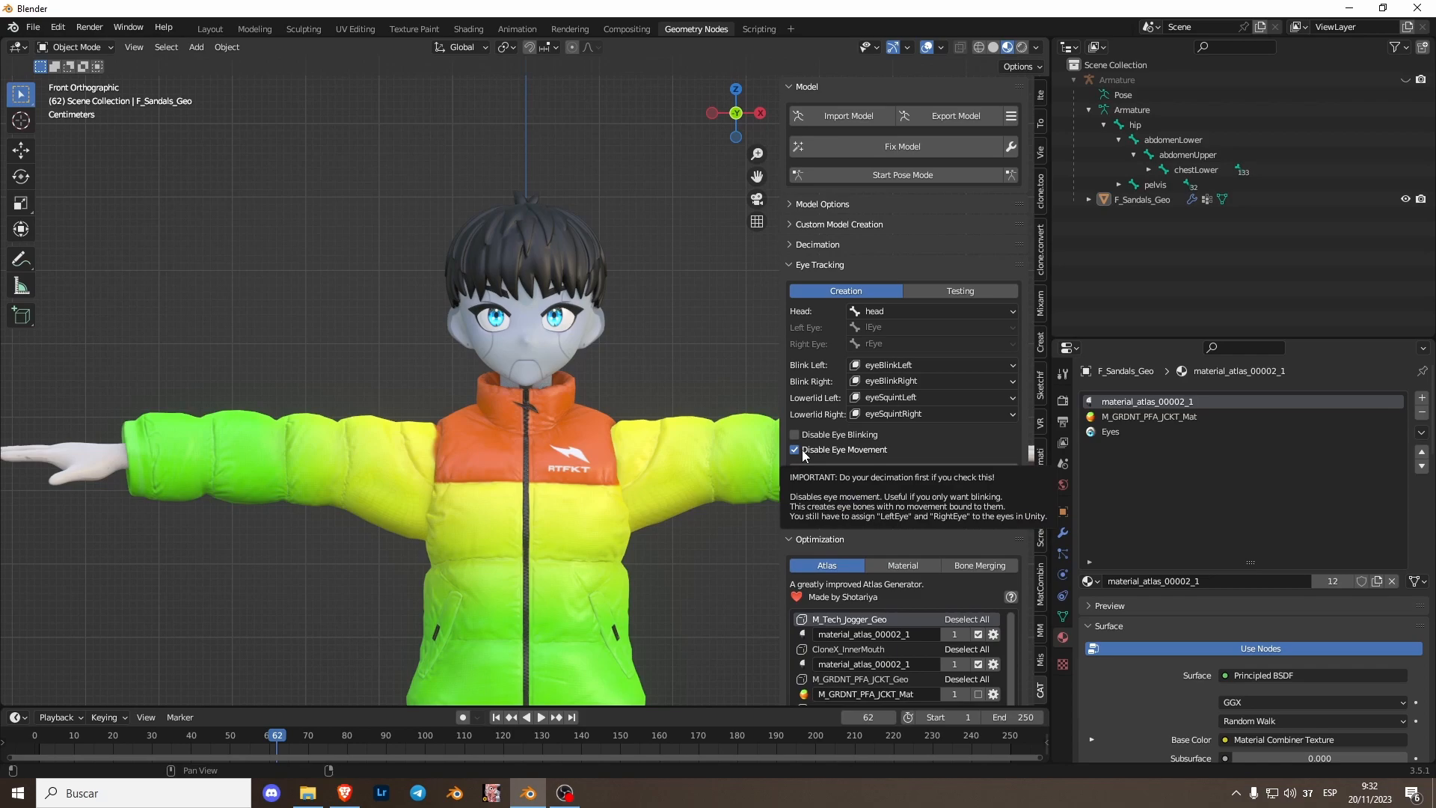
click(802, 450)
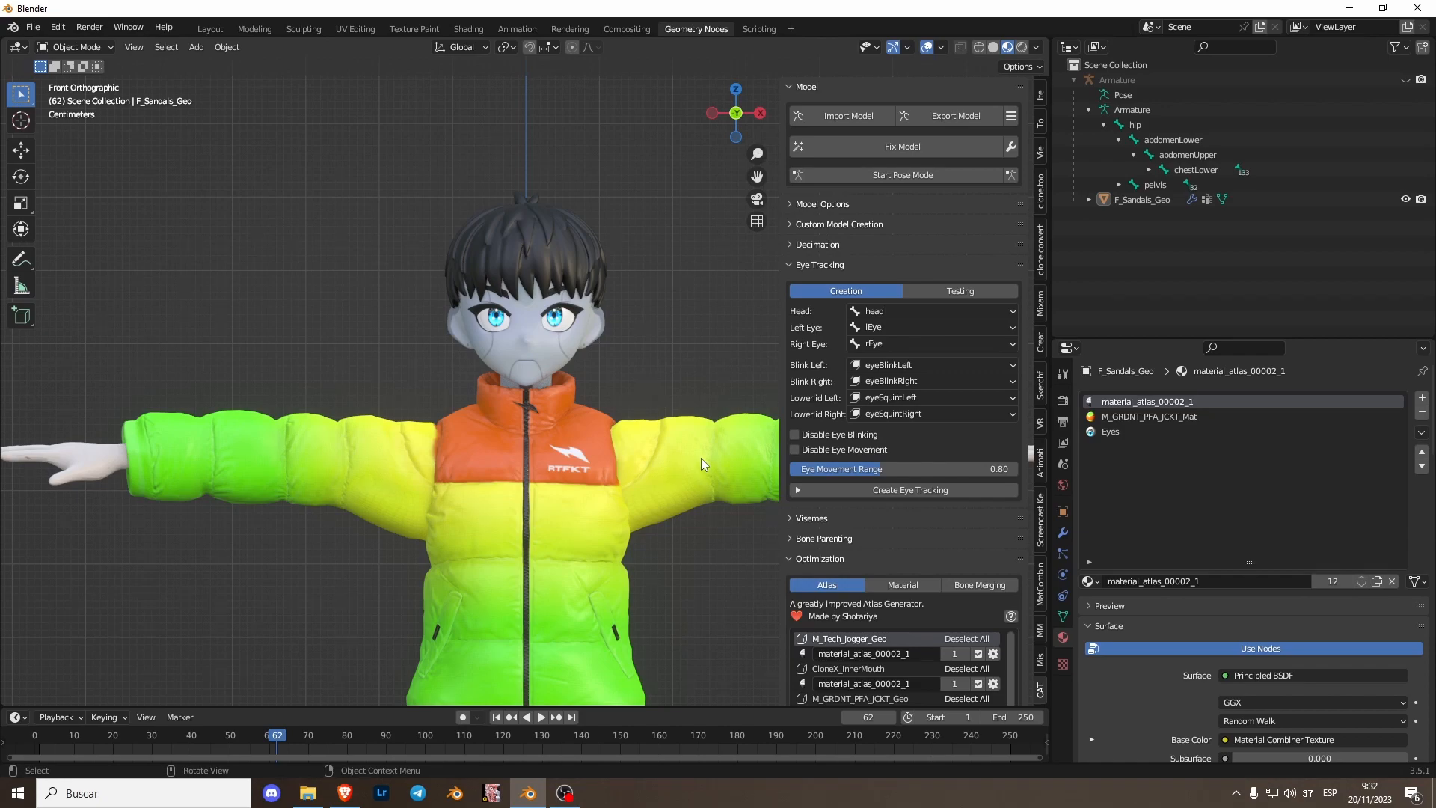
click(806, 449)
click(900, 471)
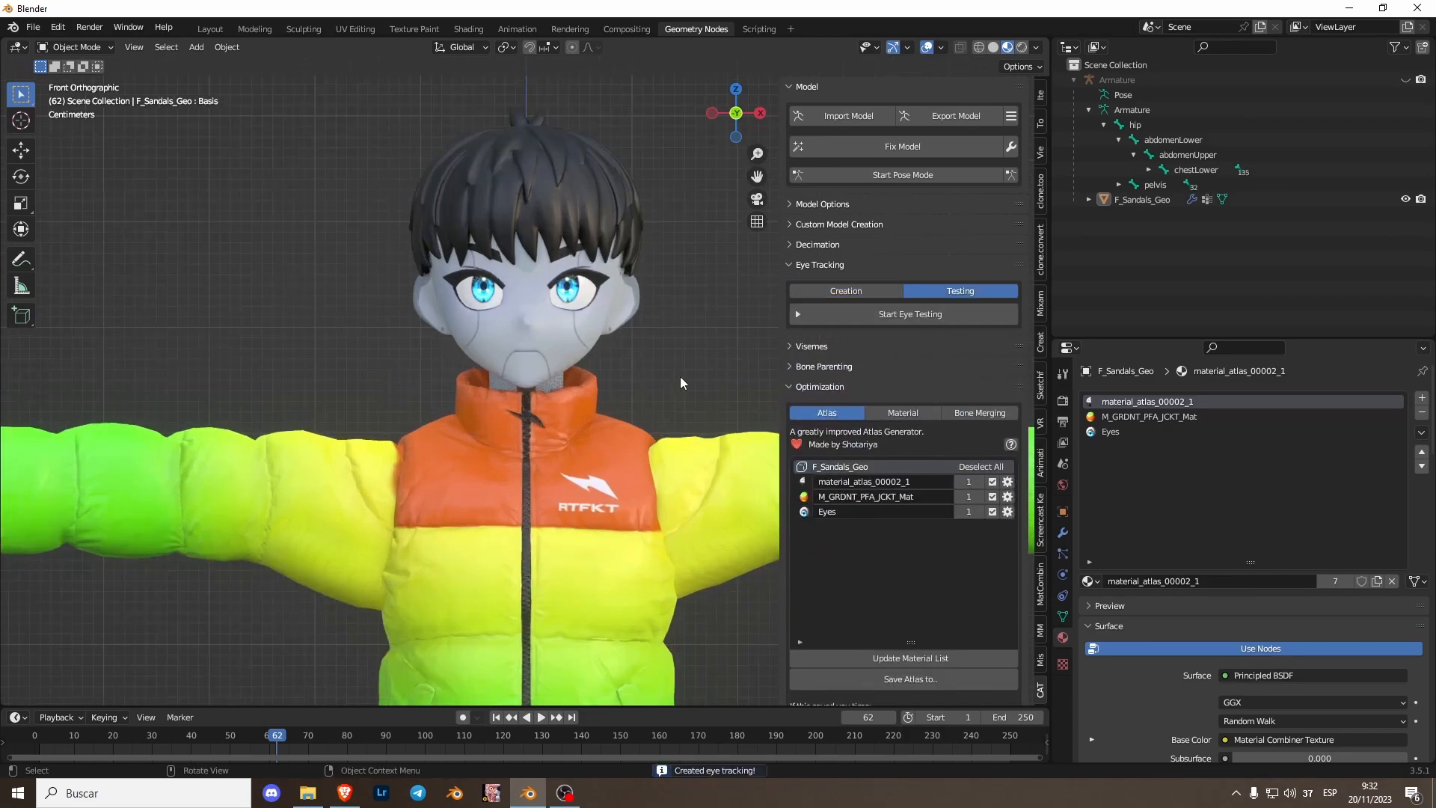
- Start eye testing, test blink and lower-lid strength and eye rotation, reset them, and stop testing
click(860, 312)
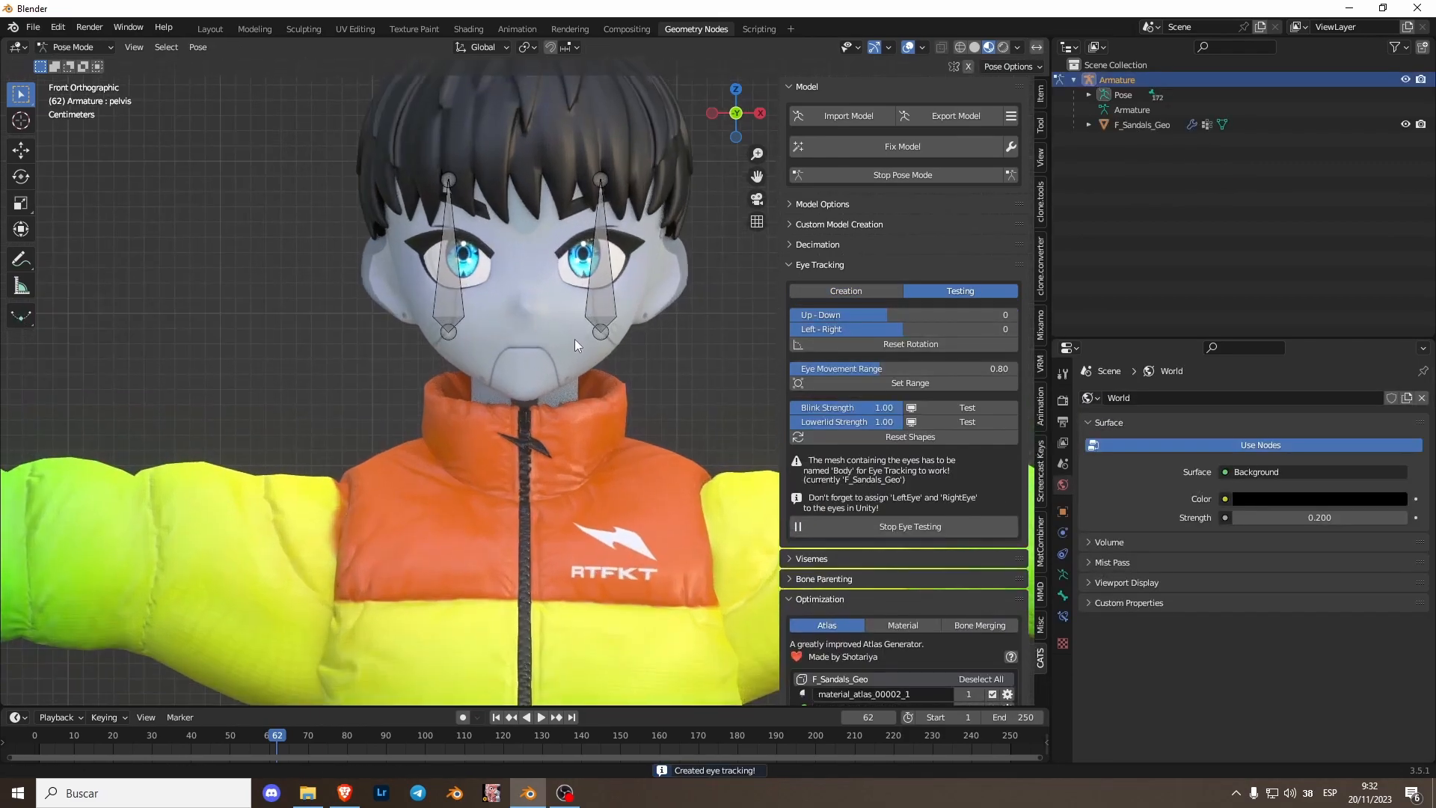
click(950, 409)
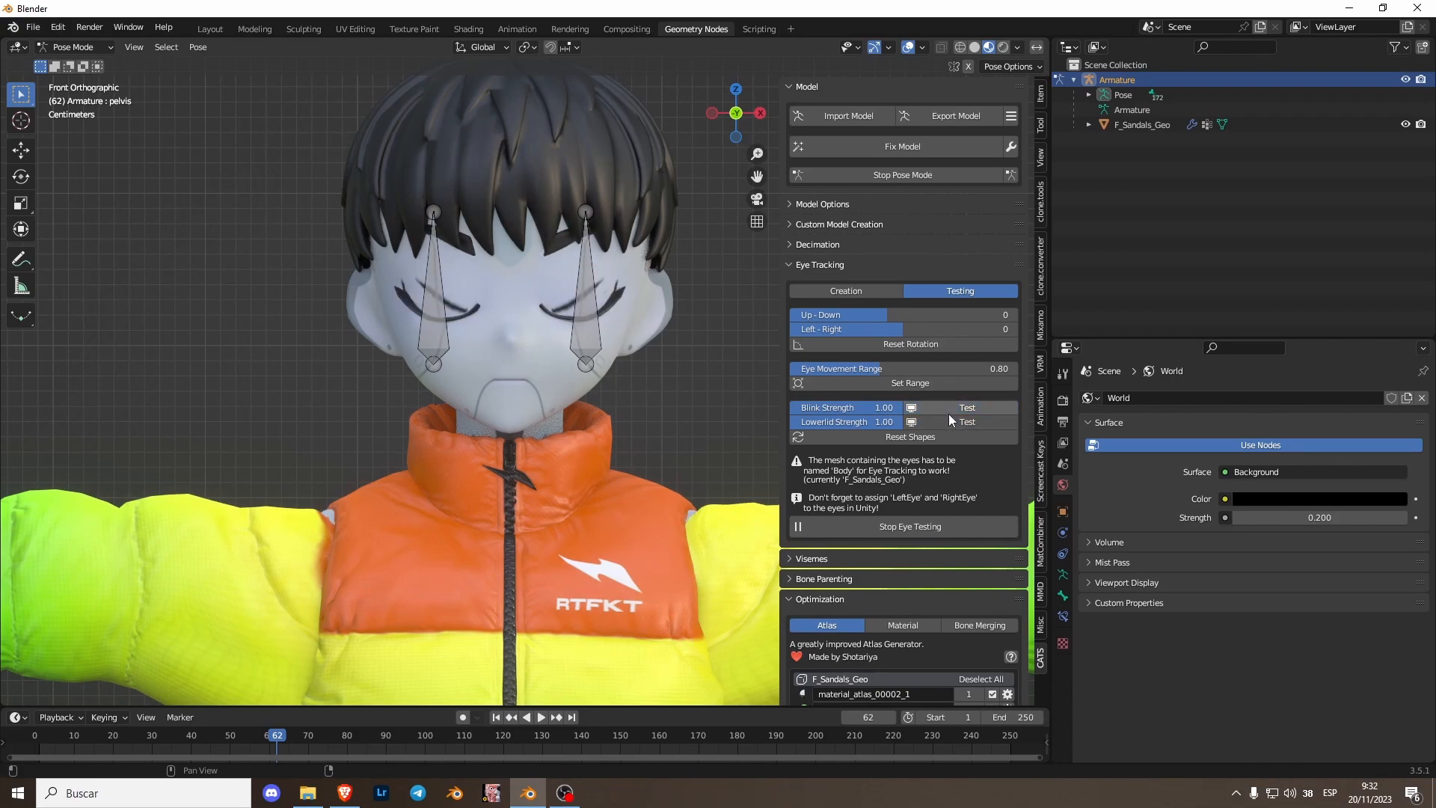
click(941, 424)
click(936, 408)
click(933, 422)
click(935, 409)
click(932, 426)
click(930, 435)
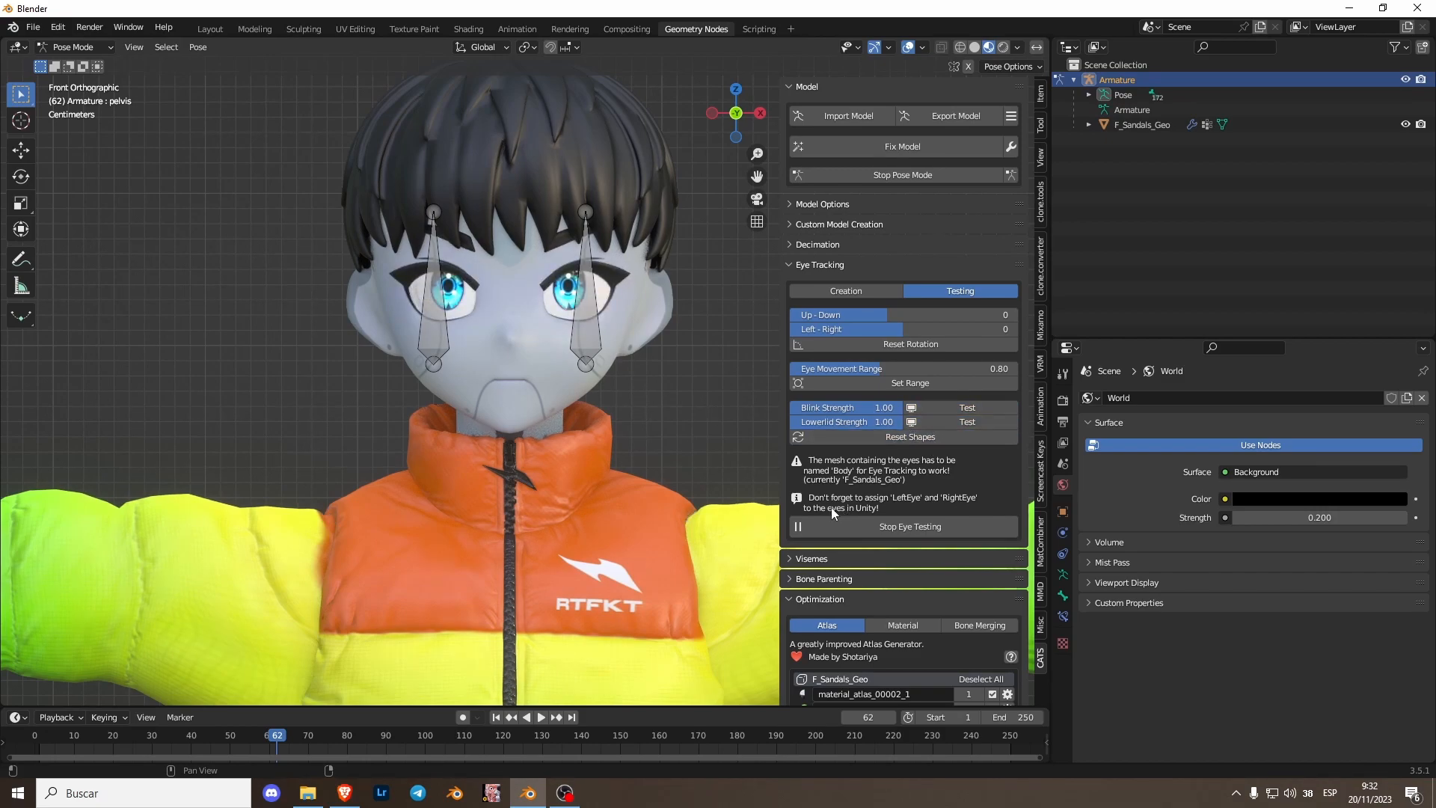
mouse_move(900, 315)
mouse_down()
mouse_move(935, 315)
mouse_move(844, 315)
mouse_move(926, 315)
mouse_up()
click(914, 341)
click(923, 527)
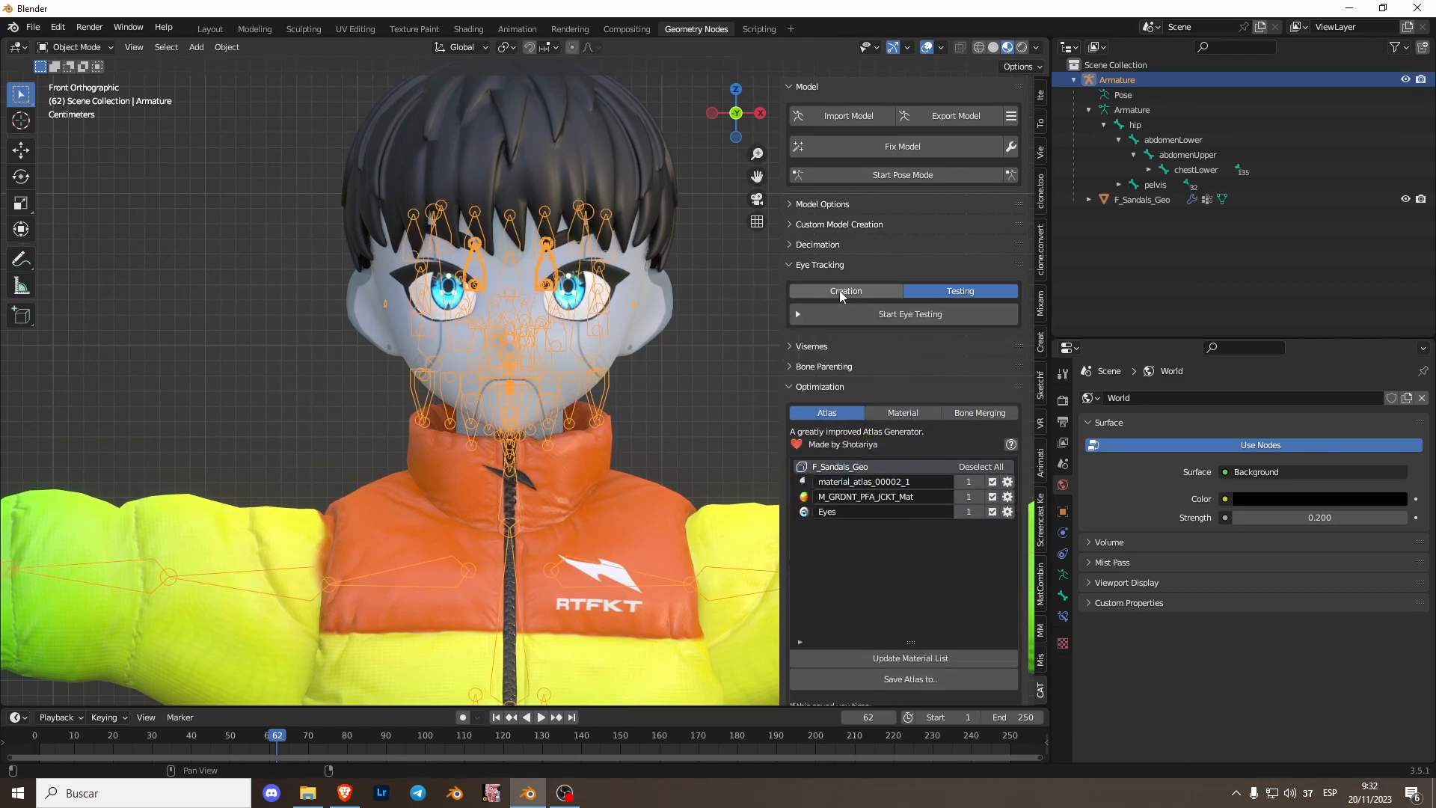
- Open the Visemes panel, hide the armature and select the joined mesh to show its data properties
click(826, 260)
click(821, 325)
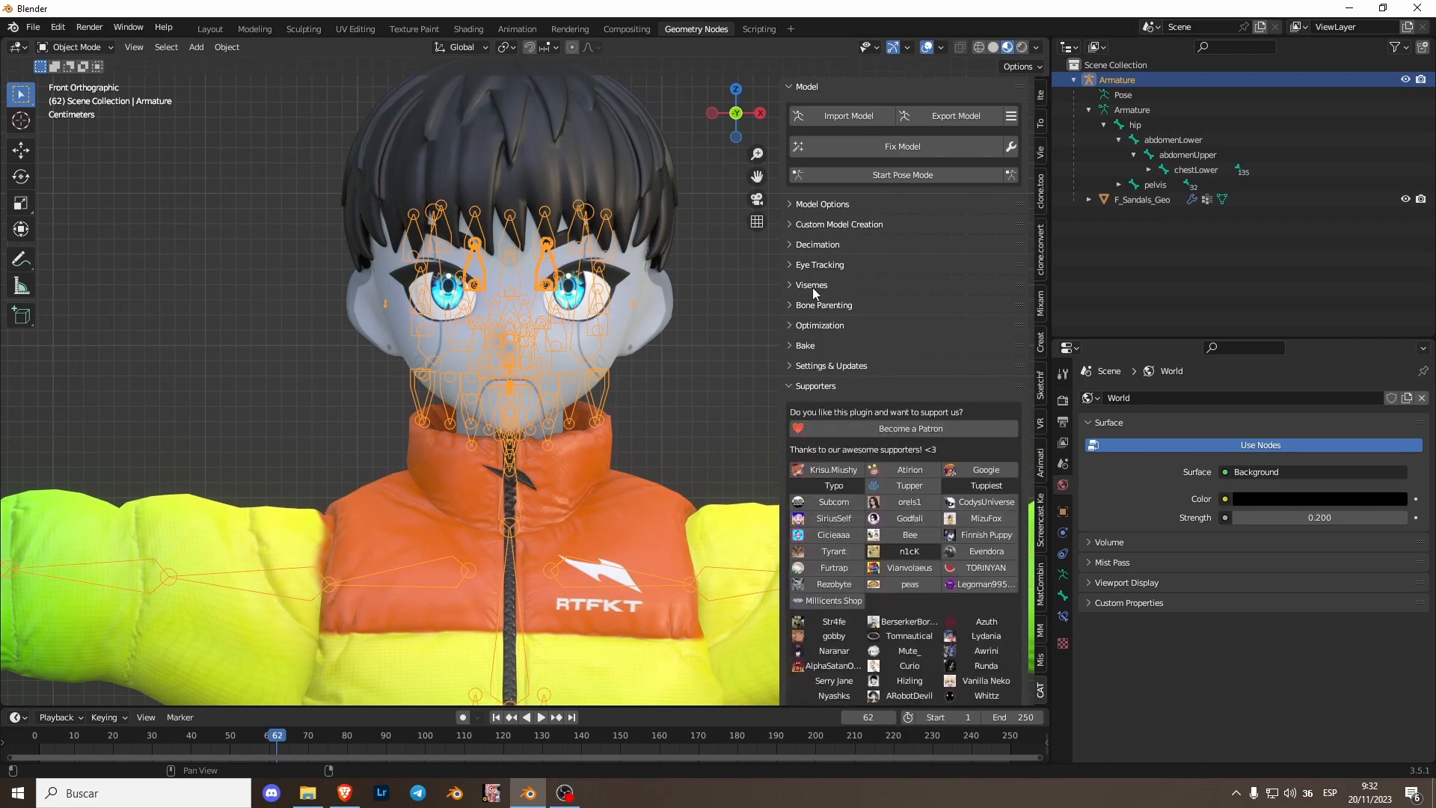
click(812, 286)
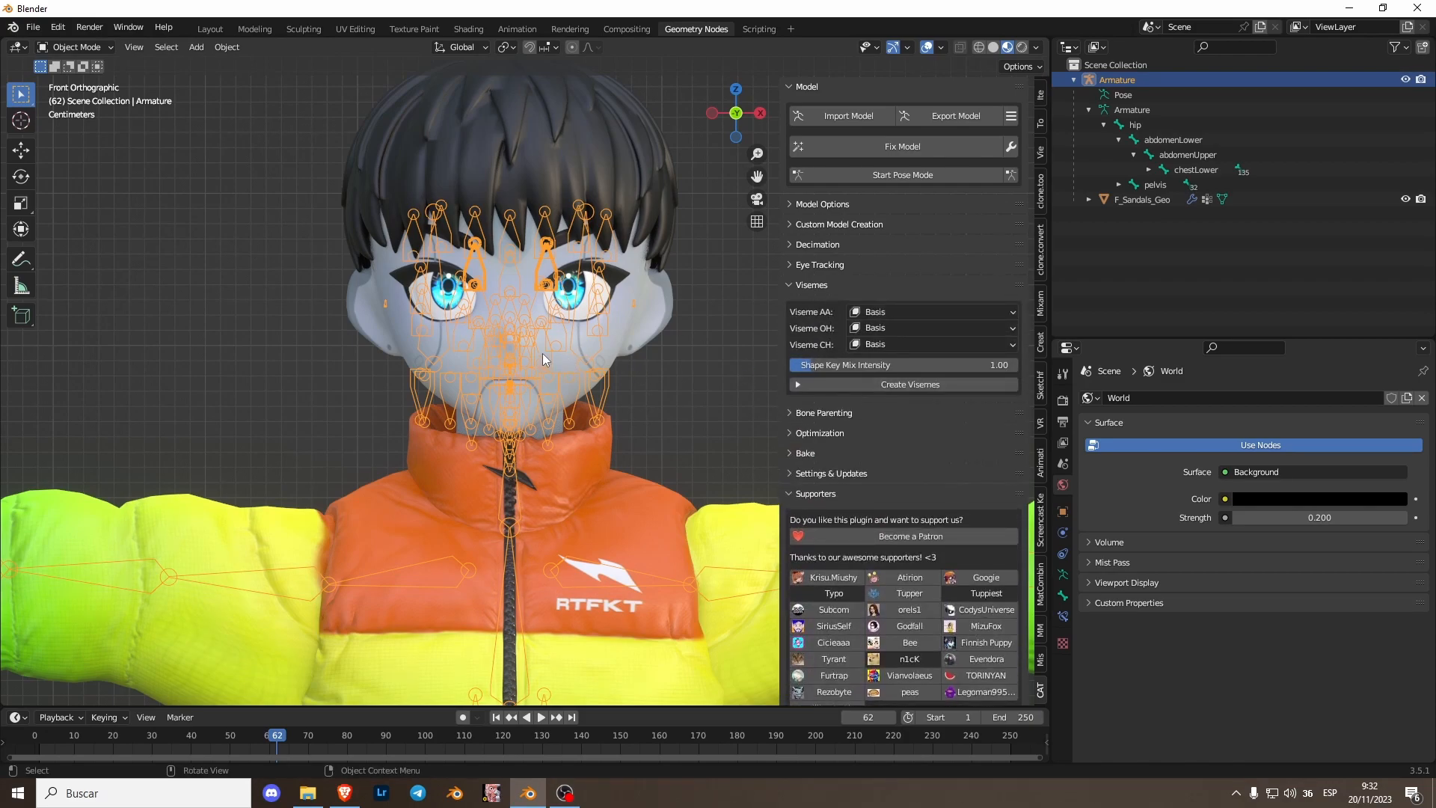
key(h)
scroll(540, 359, up, 2)
shift+middle_drag(575, 379, 536, 488)
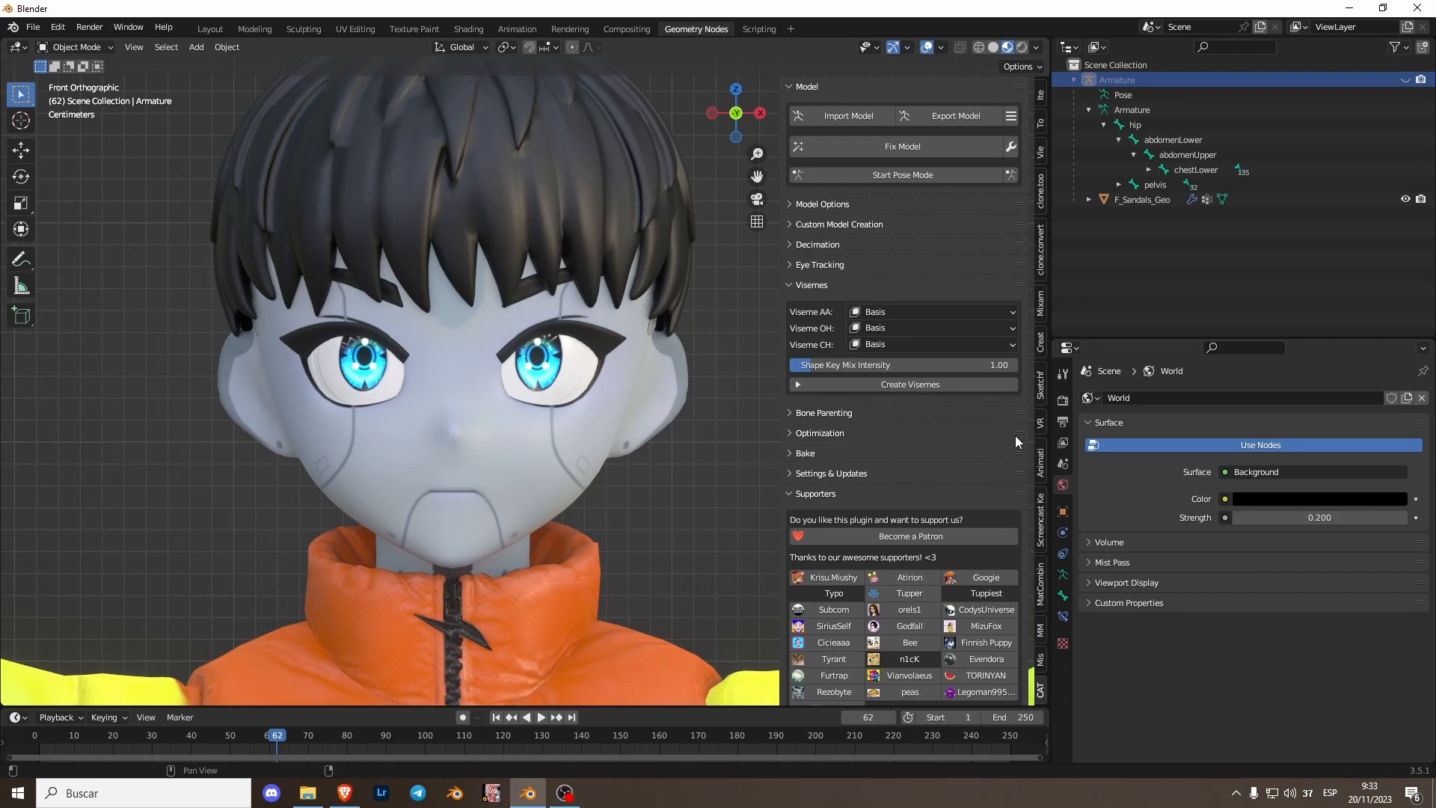
click(556, 414)
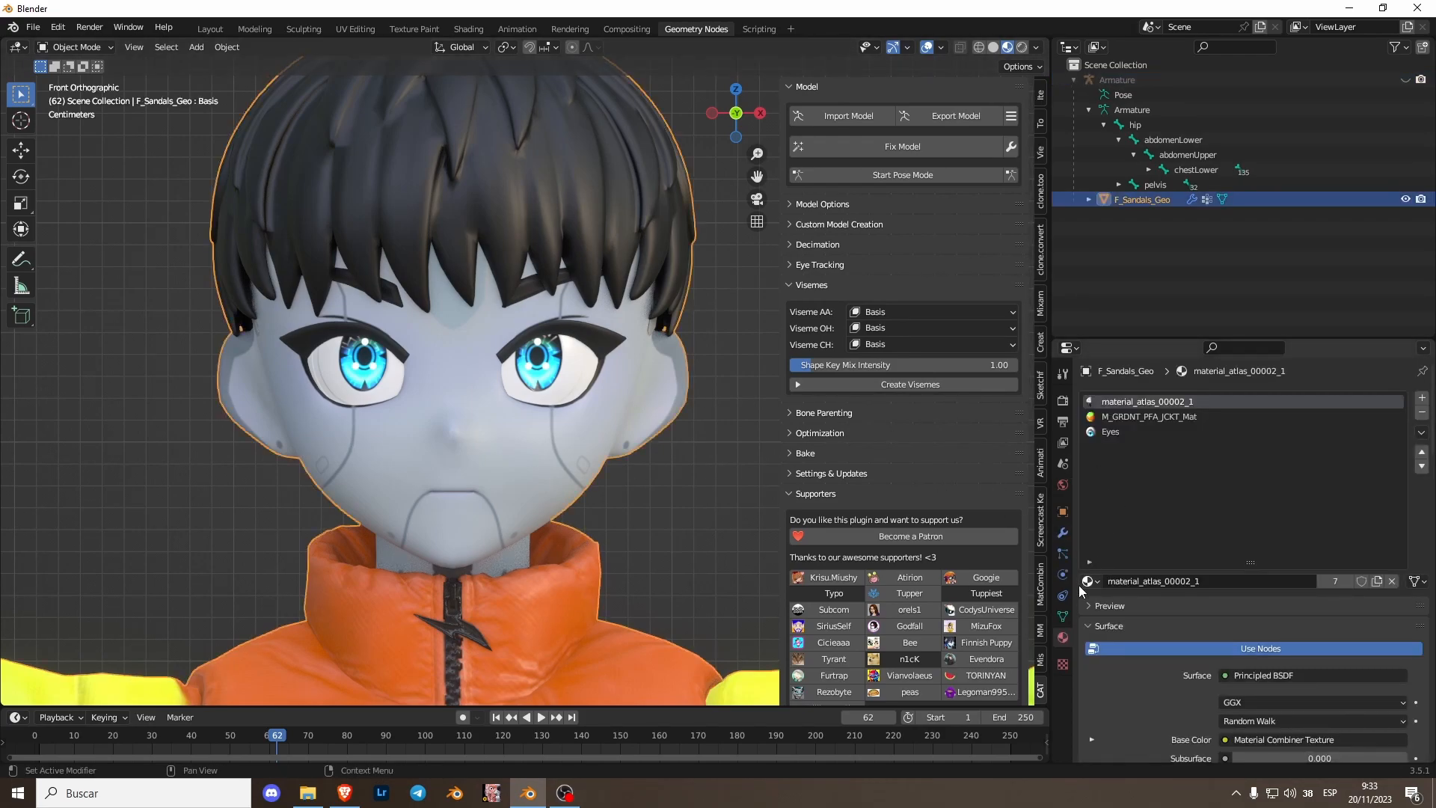
click(1063, 616)
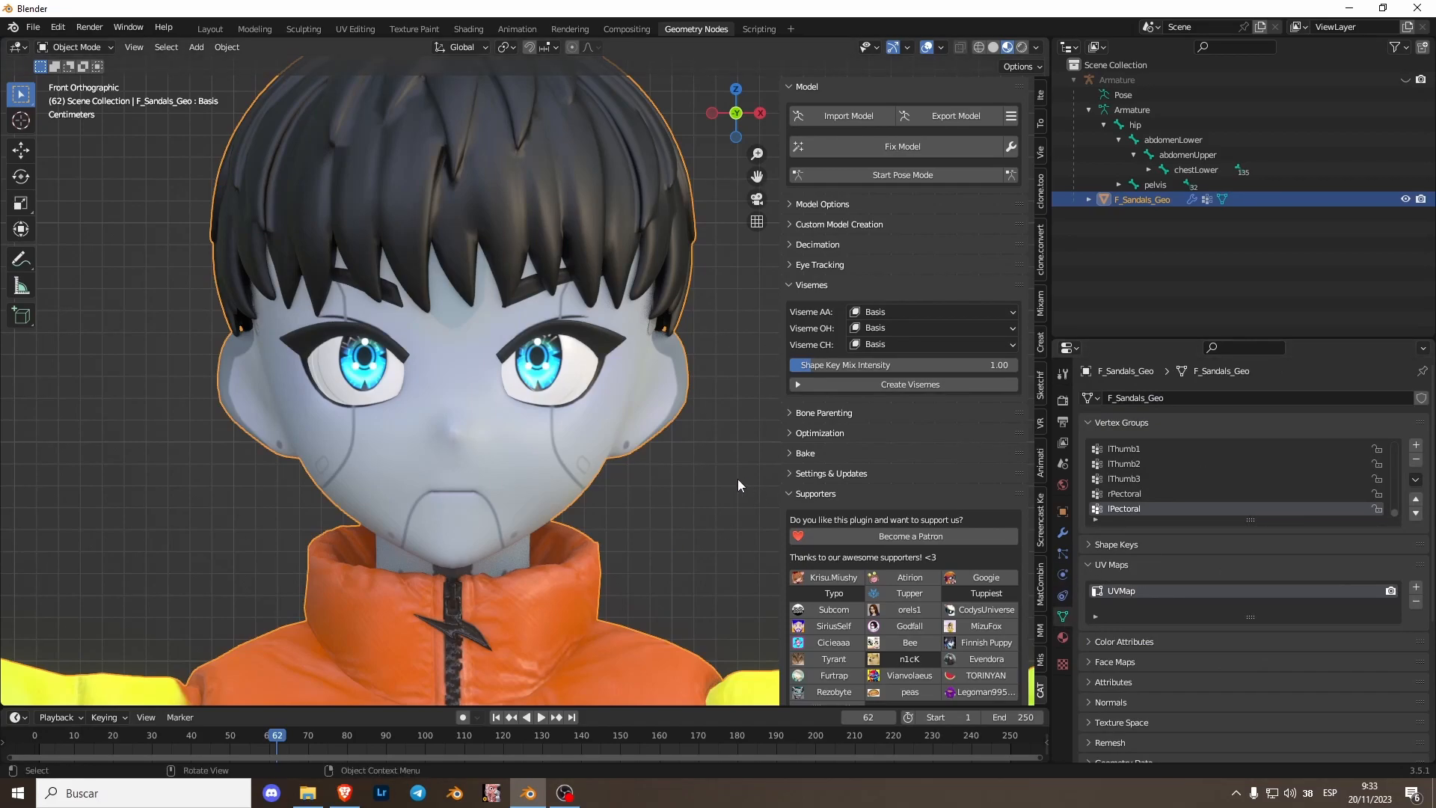
- Expand the joined mesh's Shape Keys panel and enlarge the properties area and shape key list, returning to the CATS panel
click(1041, 520)
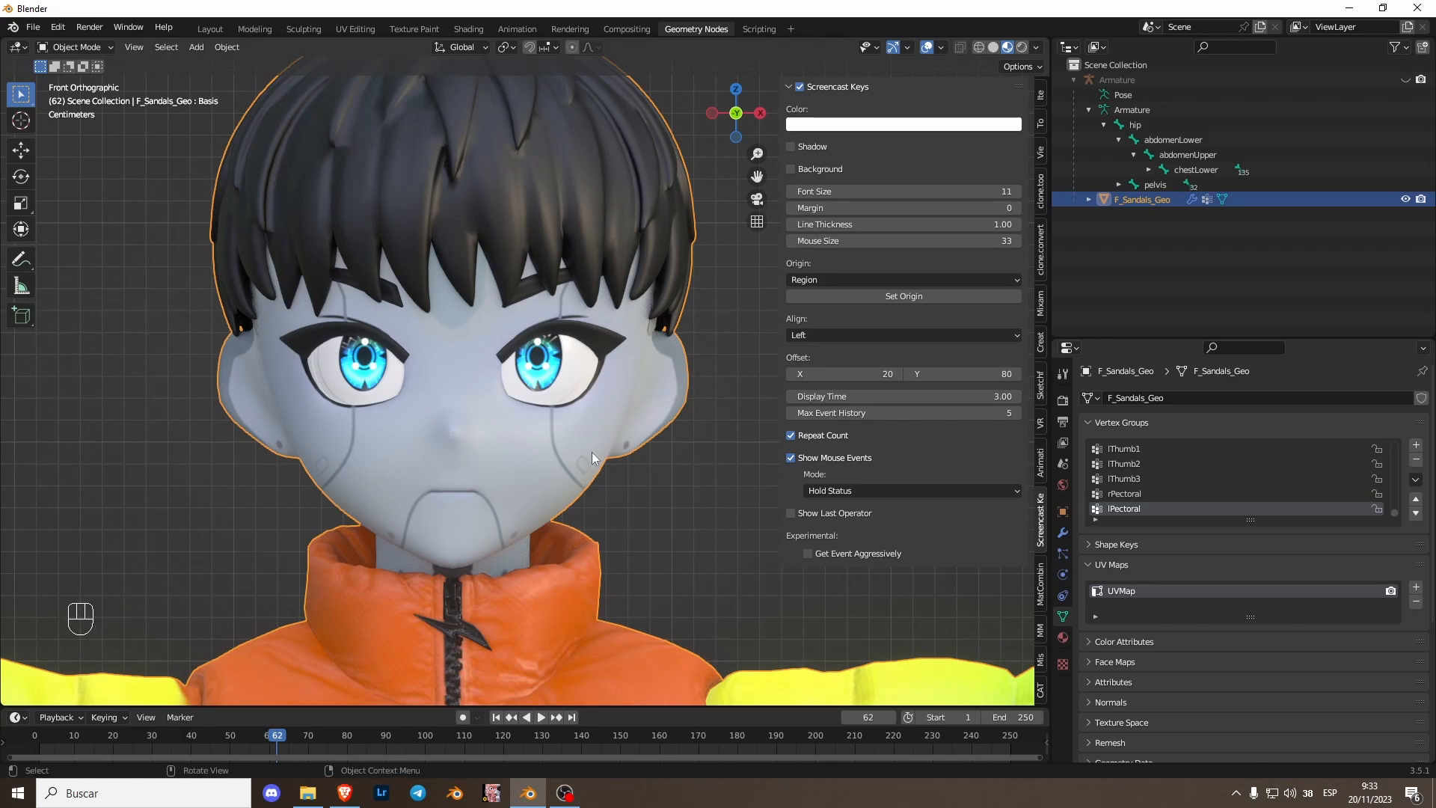
click(909, 86)
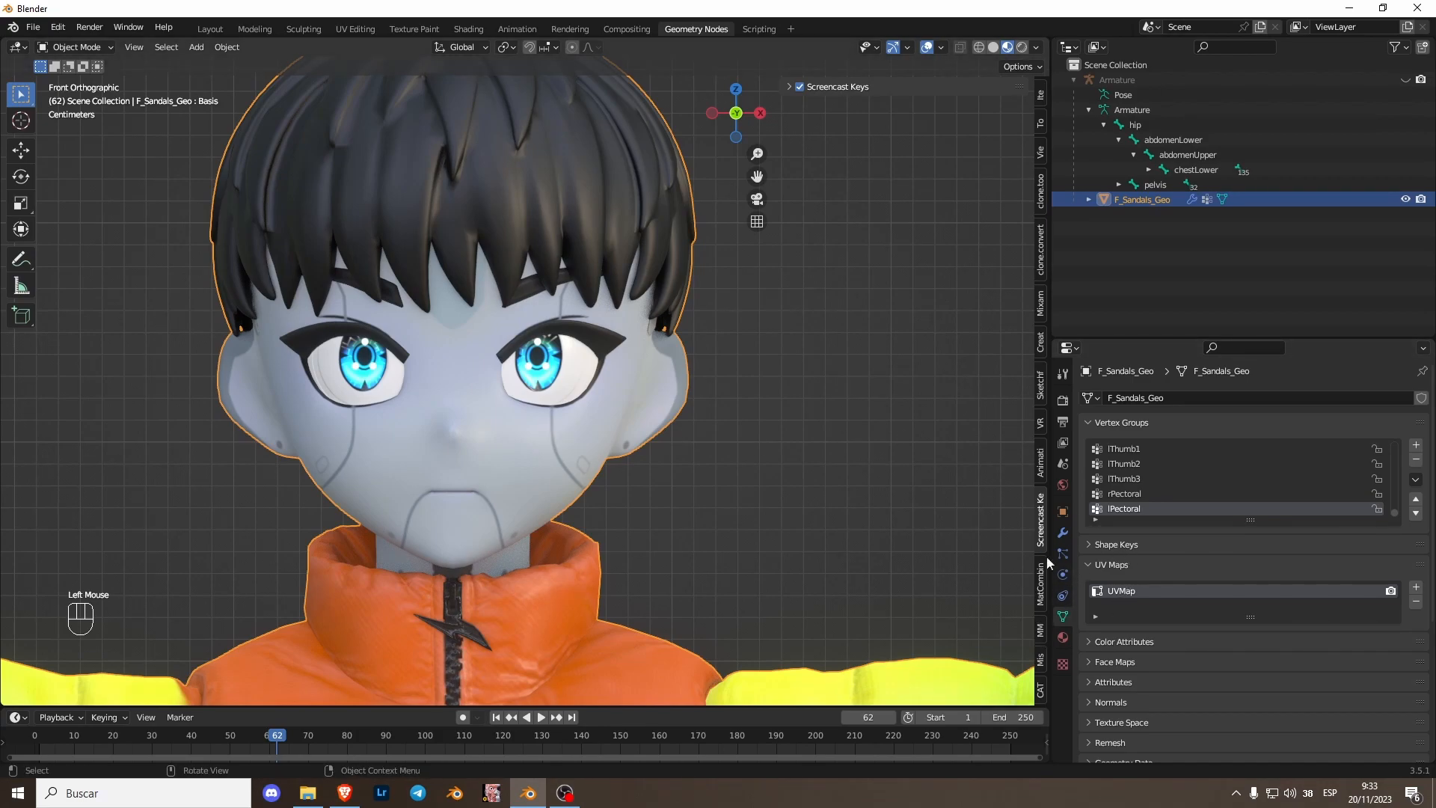
click(1132, 547)
click(1160, 339)
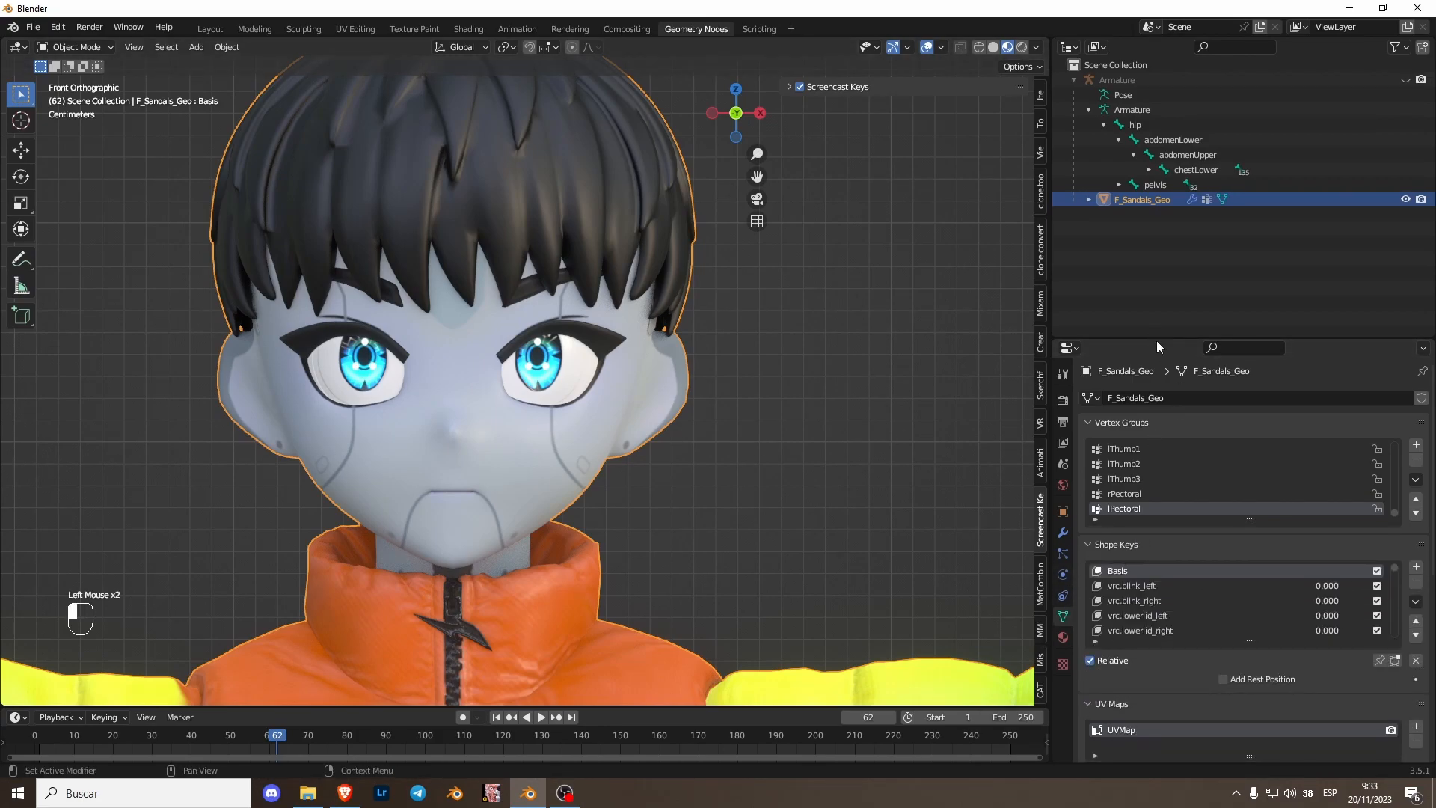
drag(1161, 339, 1161, 129)
drag(1141, 433, 1141, 643)
click(1038, 683)
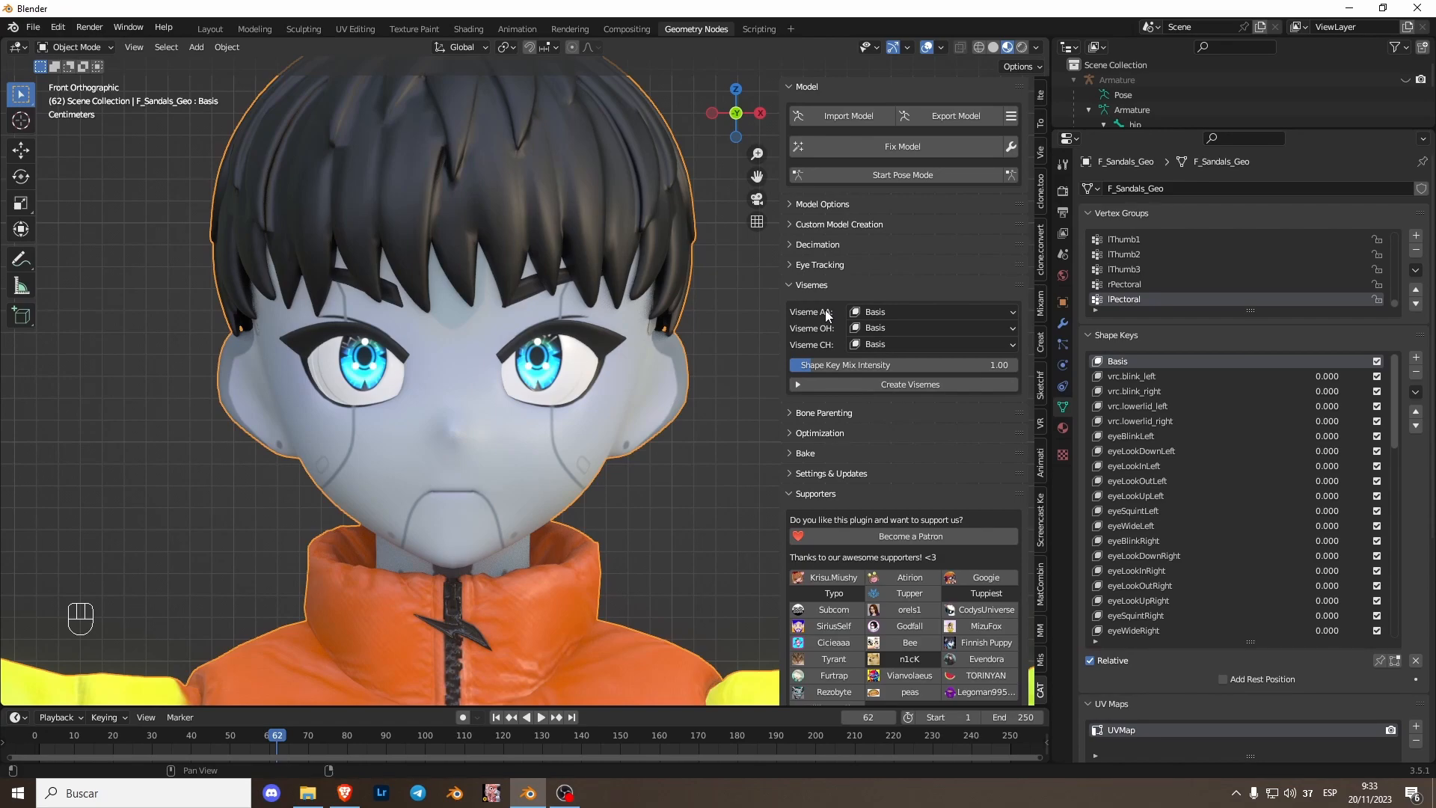
- Set the jawOpen shape key value to about 0.455 to preview an open mouth
click(1147, 449)
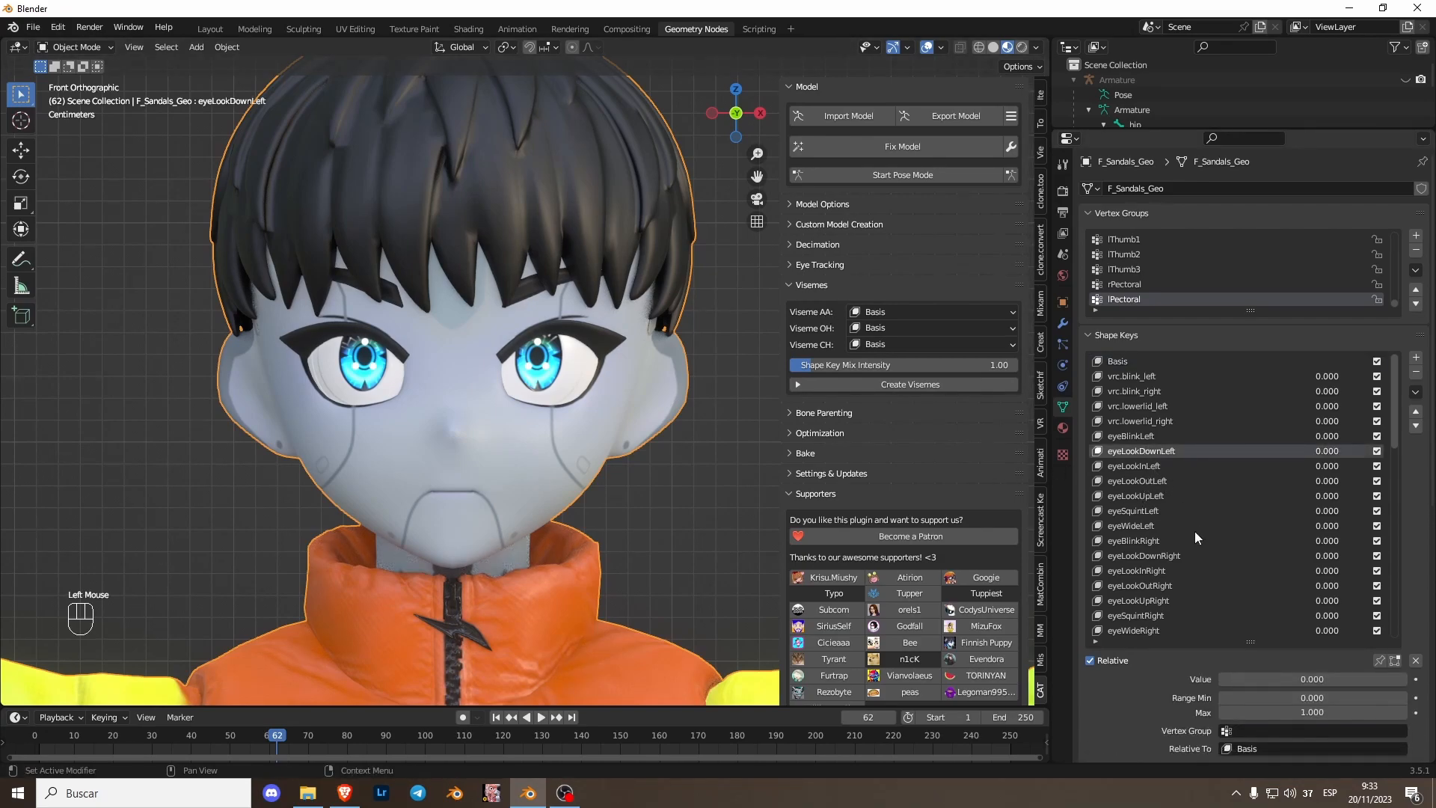
scroll(1194, 527, down, 3)
scroll(1189, 541, down, 4)
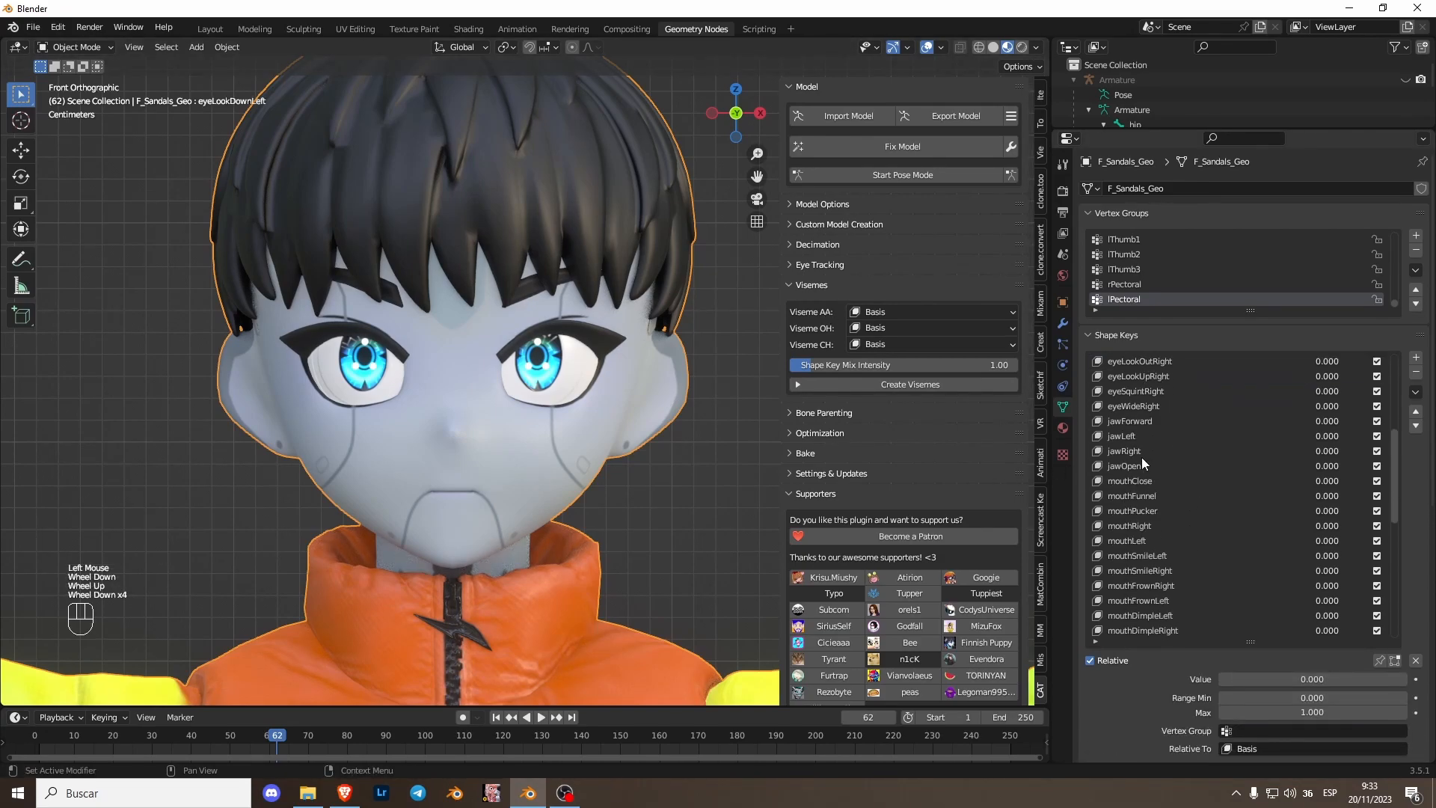
click(1144, 463)
mouse_move(1331, 466)
mouse_down()
mouse_move(1356, 466)
mouse_move(1325, 466)
mouse_up()
- Browse the shape key list, examining the available mouth shape keys
scroll(1208, 544, down, 1)
scroll(1227, 575, up, 1)
scroll(1226, 574, down, 2)
scroll(1226, 574, up, 1)
scroll(1209, 598, down, 6)
scroll(1170, 590, up, 5)
scroll(1174, 554, down, 1)
scroll(1182, 523, up, 1)
scroll(1191, 497, down, 1)
scroll(1188, 486, up, 3)
scroll(1188, 486, up, 1)
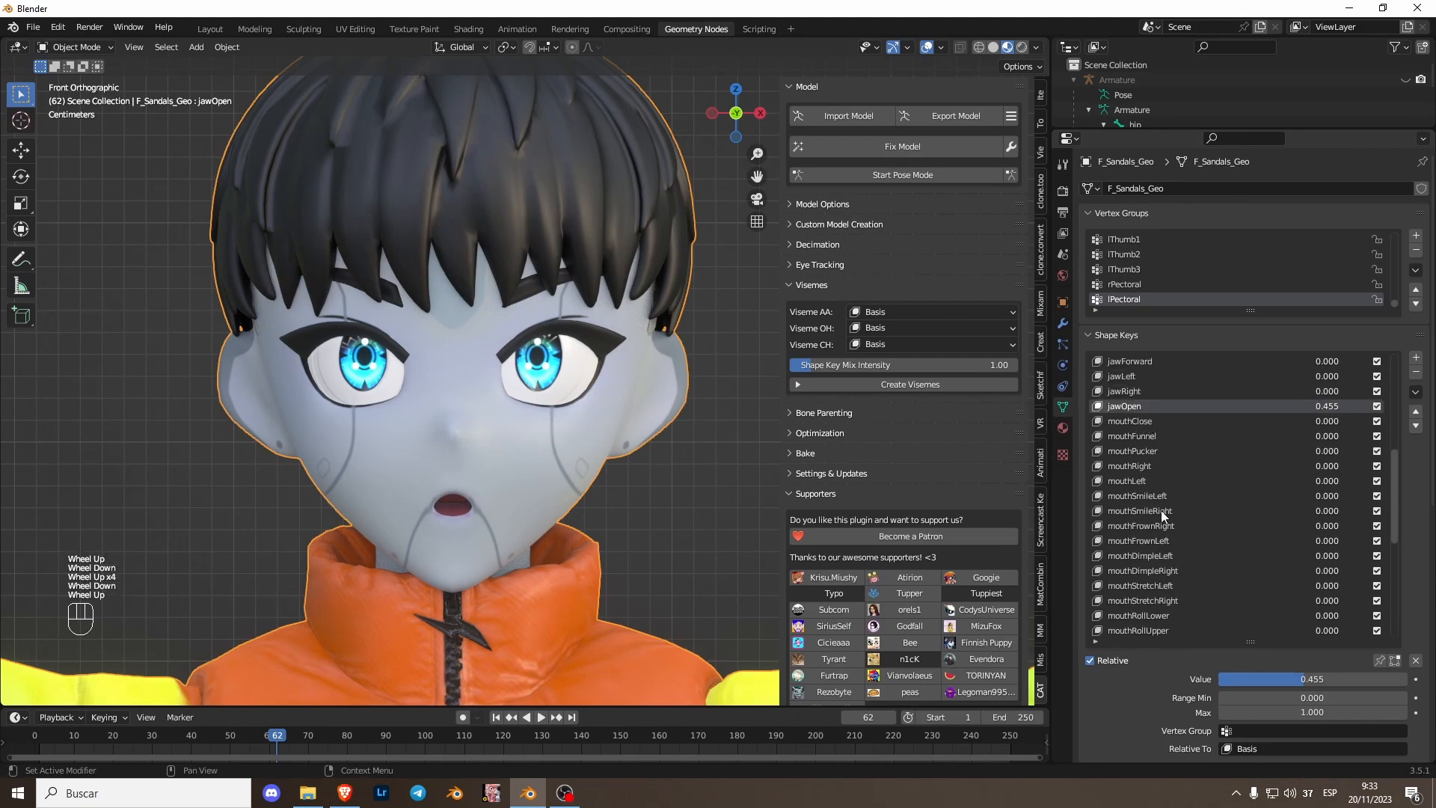
scroll(1152, 495, down, 1)
scroll(1163, 535, up, 1)
scroll(1175, 575, down, 6)
scroll(1174, 599, up, 1)
scroll(1163, 576, down, 2)
double_click(1164, 436)
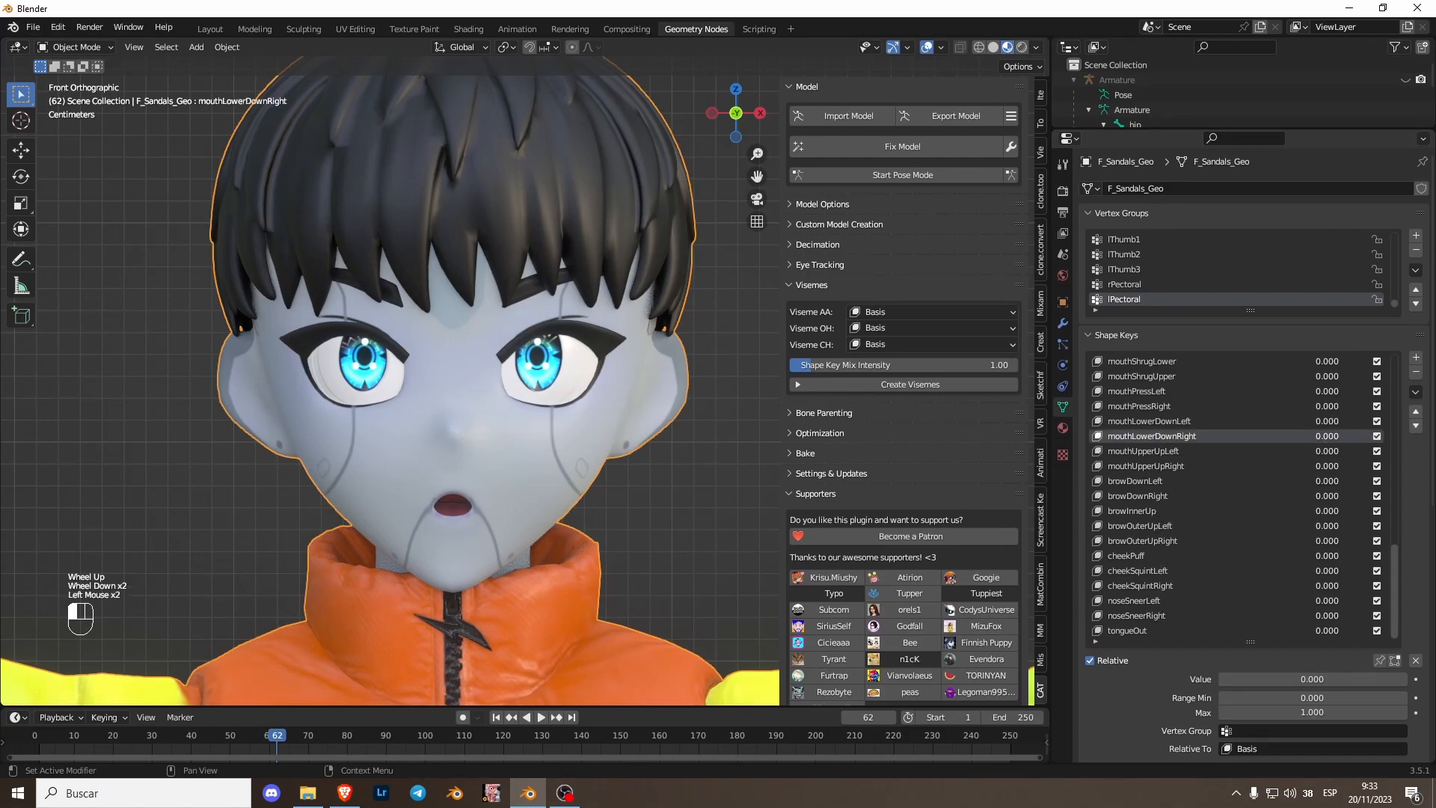
drag(1327, 421, 1242, 436)
click(1159, 406)
click(1166, 377)
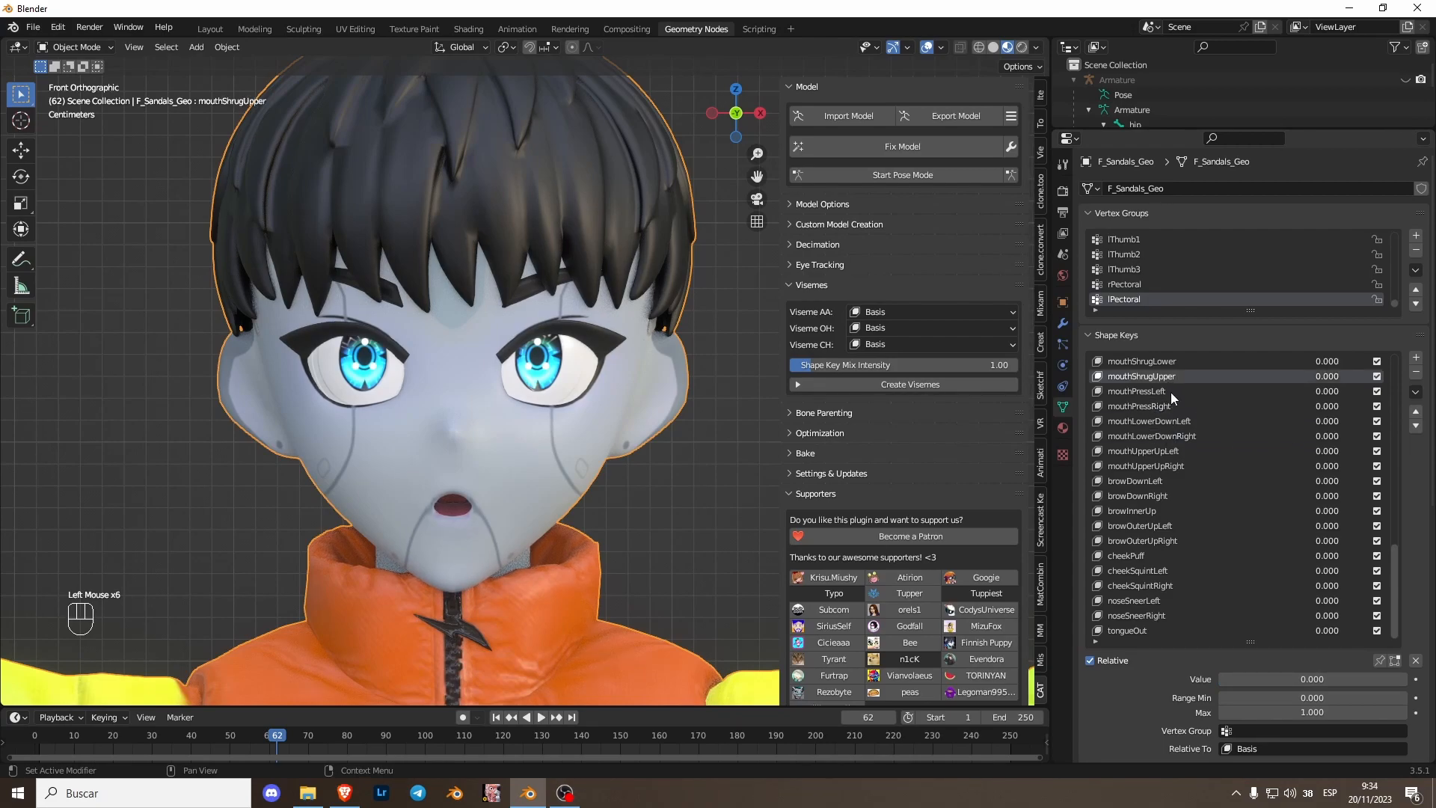
click(1186, 450)
click(1180, 466)
click(1175, 495)
click(1173, 483)
scroll(1224, 452, up, 5)
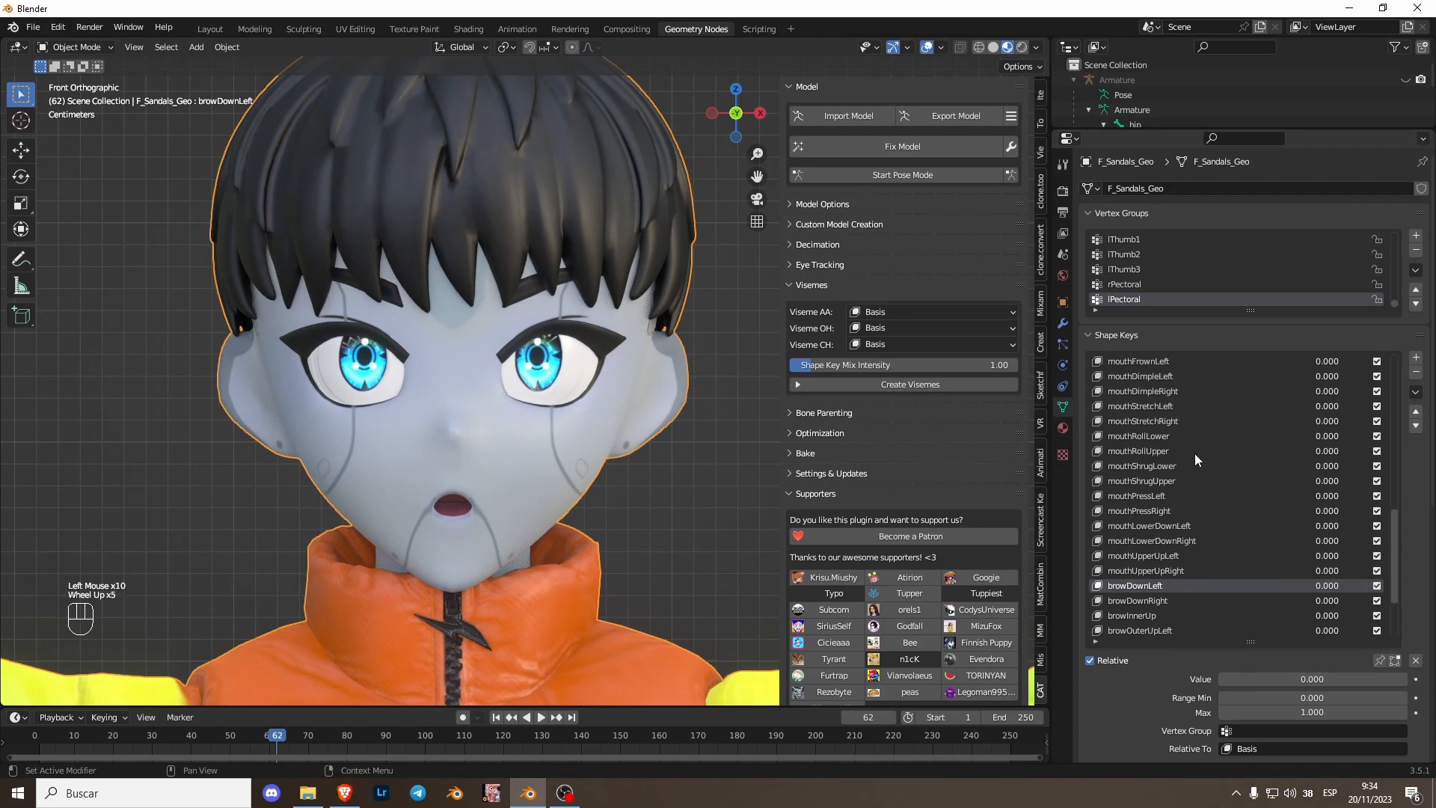
- Set mouthLowerDownLeft and mouthLowerDownRight shape key values to 1.000
click(1182, 527)
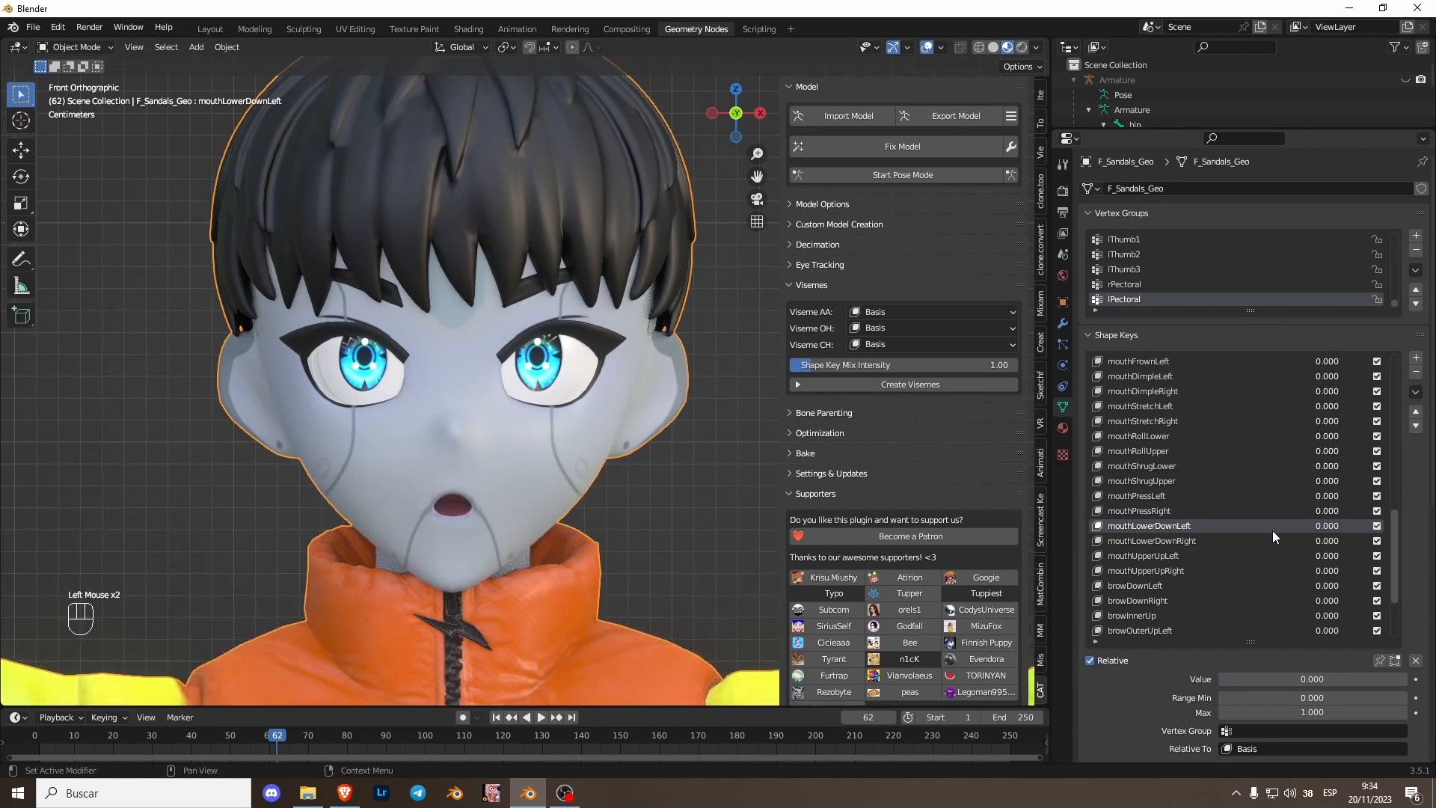
drag(1312, 525, 1384, 525)
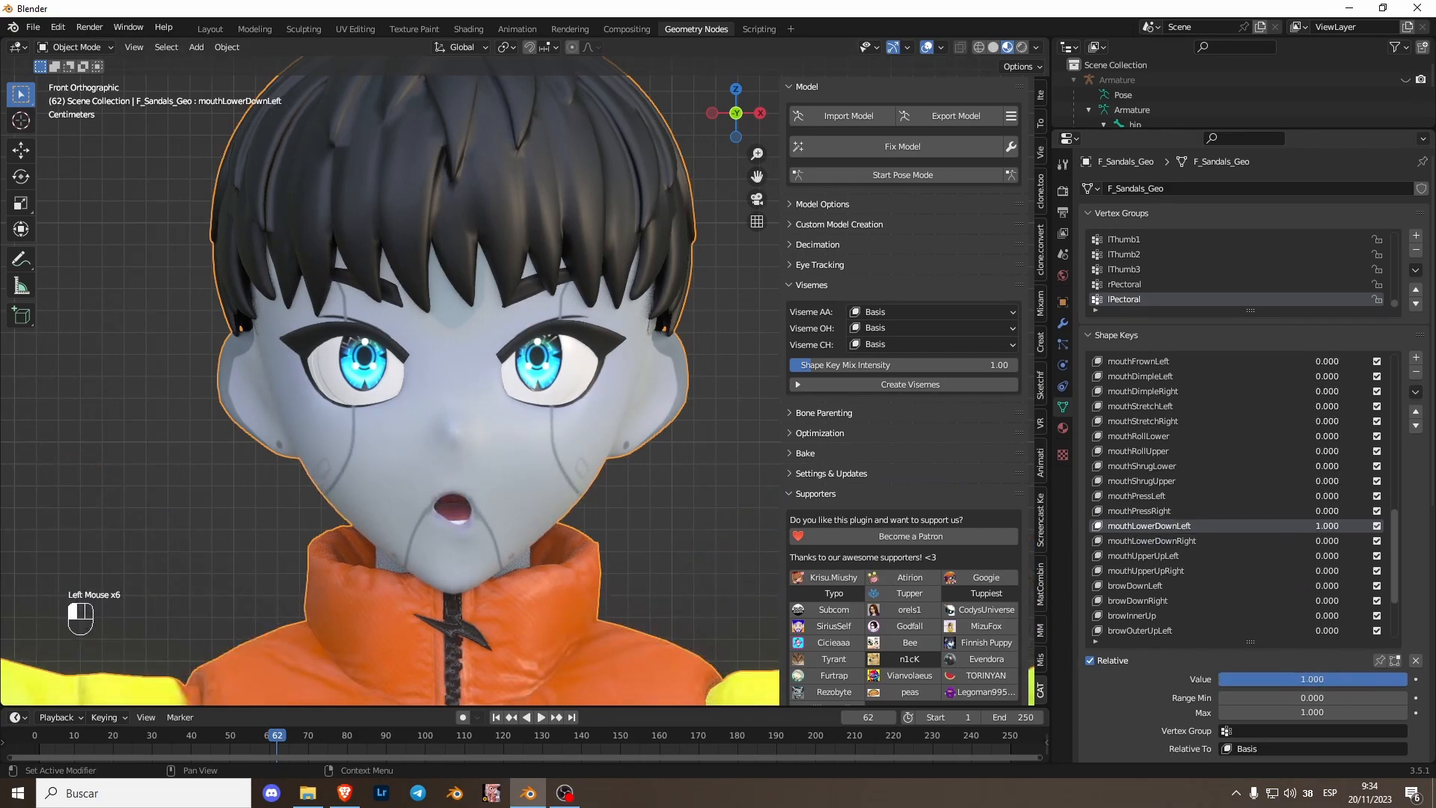
scroll(389, 374, down, 3)
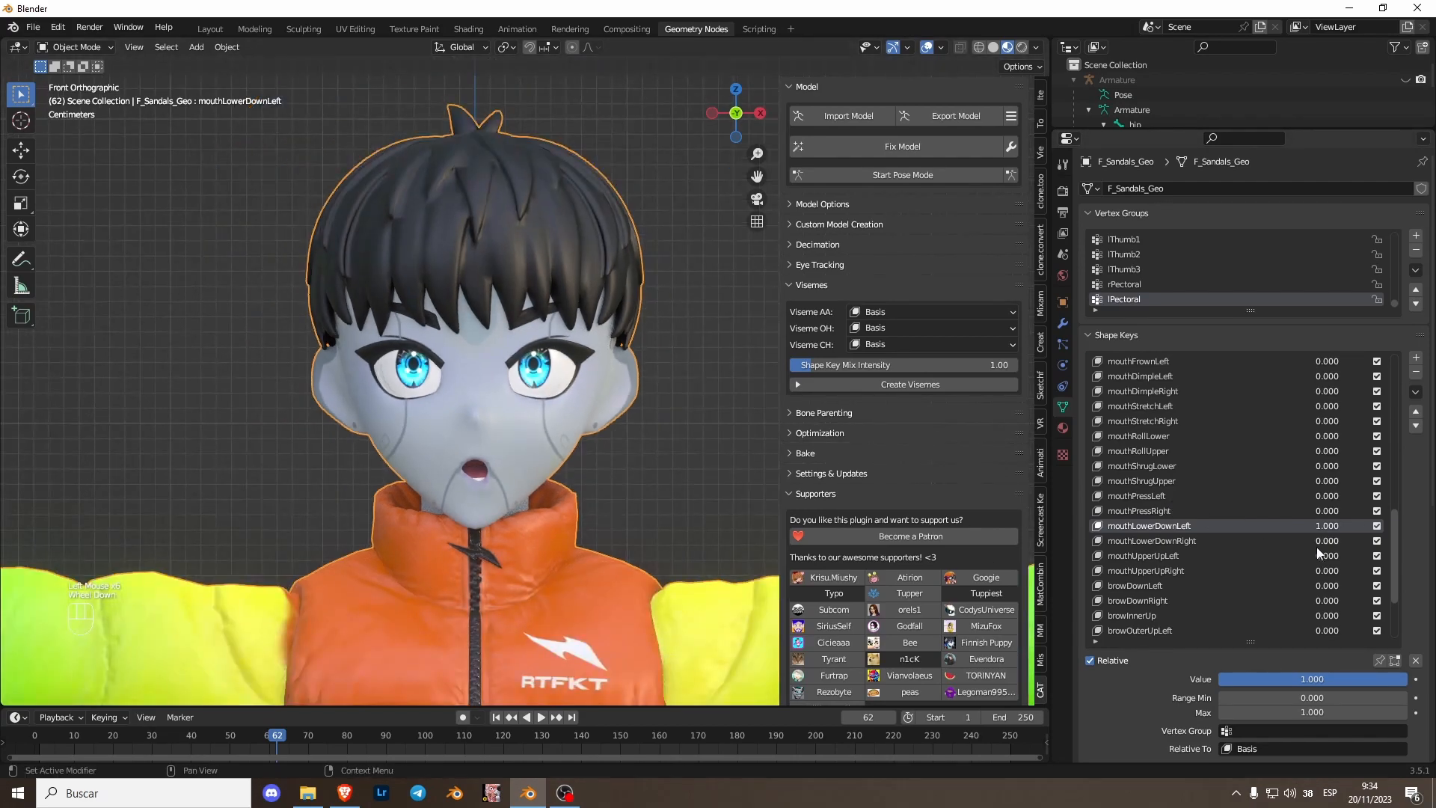
drag(1326, 540, 1391, 540)
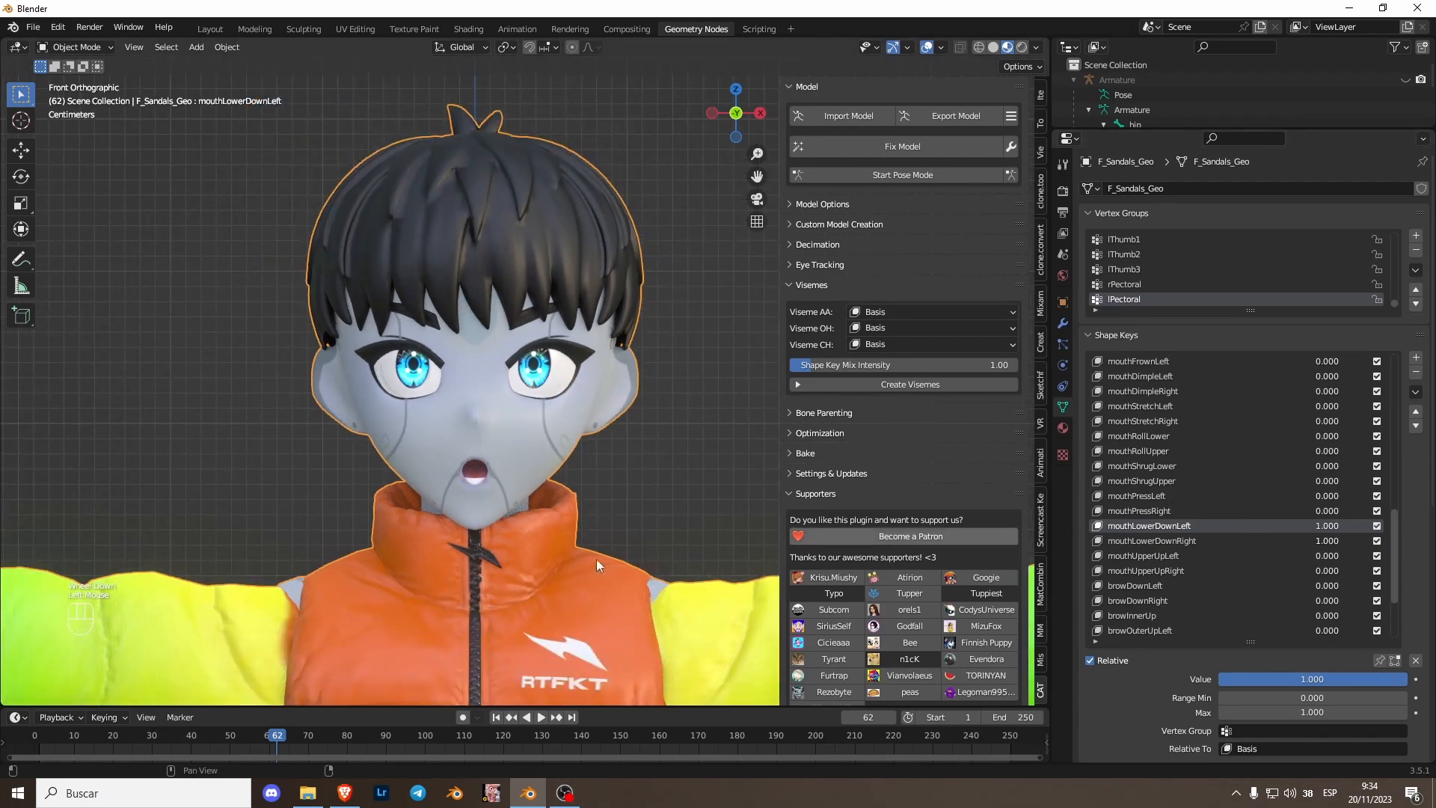
- Lower the jawOpen shape key value to about 0.232
scroll(449, 557, down, 2)
scroll(503, 531, up, 3)
shift+scroll(504, 531, up, 1)
shift+middle_drag(503, 531, 493, 510)
scroll(494, 510, up, 2)
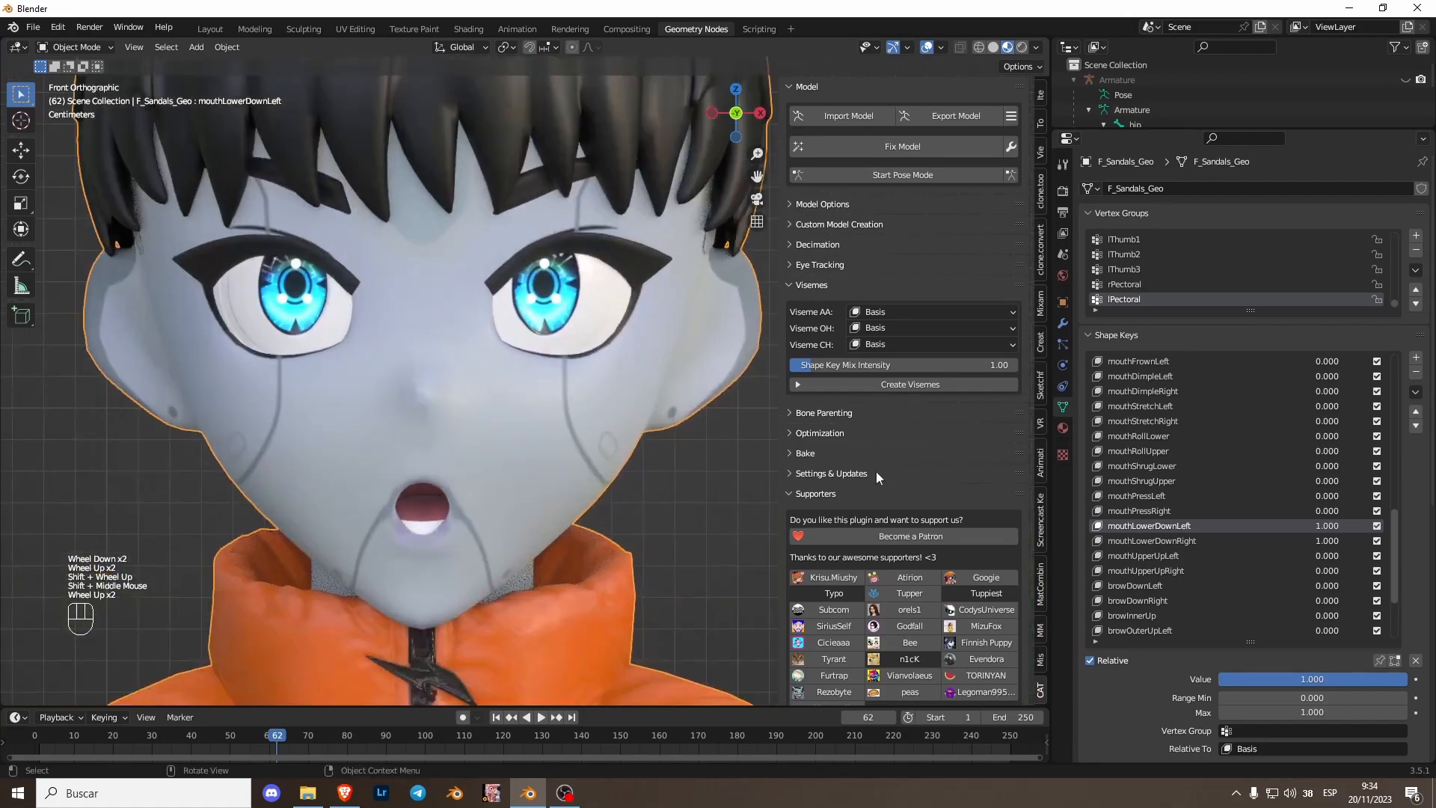
scroll(1249, 439, up, 11)
drag(1336, 392, 1322, 393)
scroll(410, 564, down, 1)
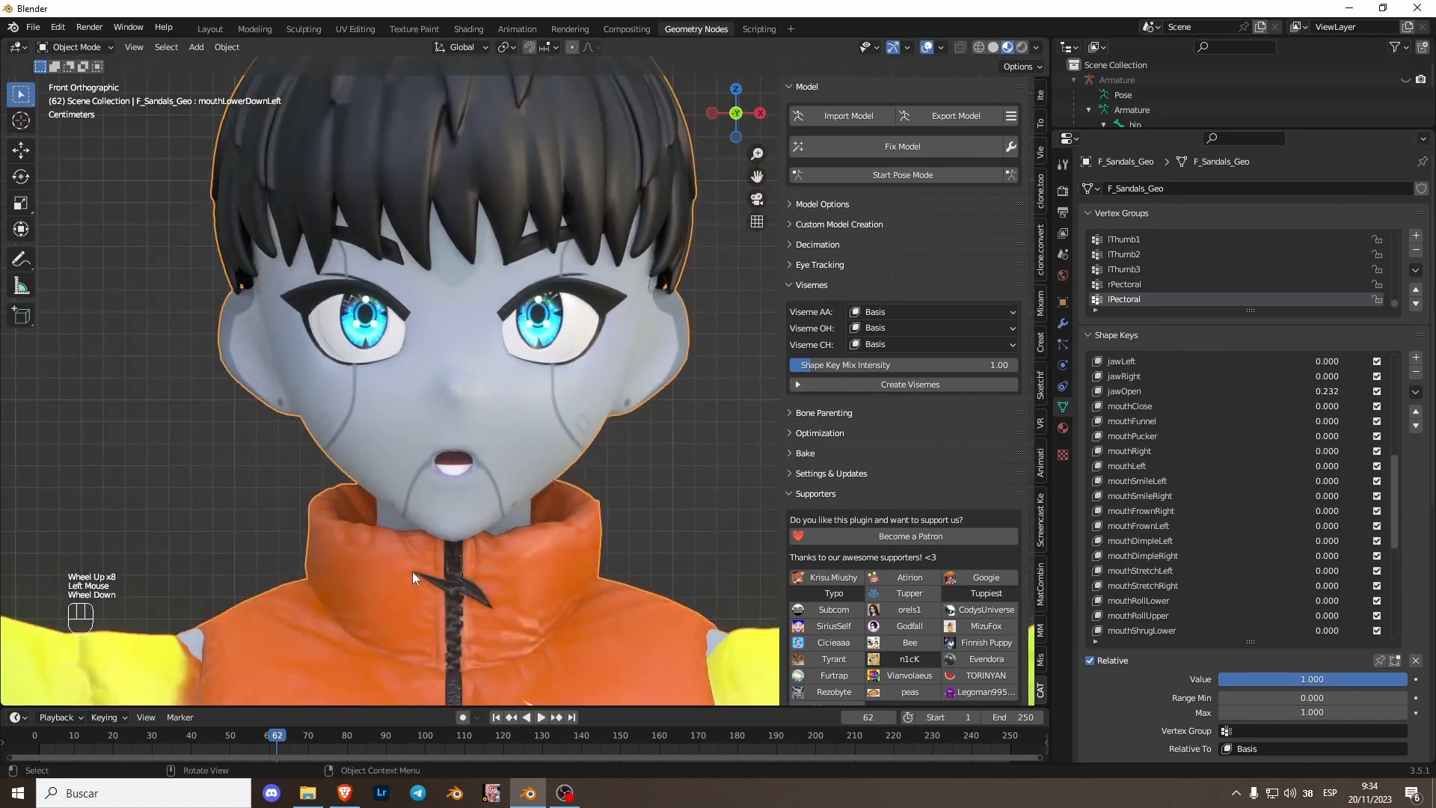
scroll(461, 599, down, 4)
- Create a new shape key from the current mix and rename it AA
click(1415, 392)
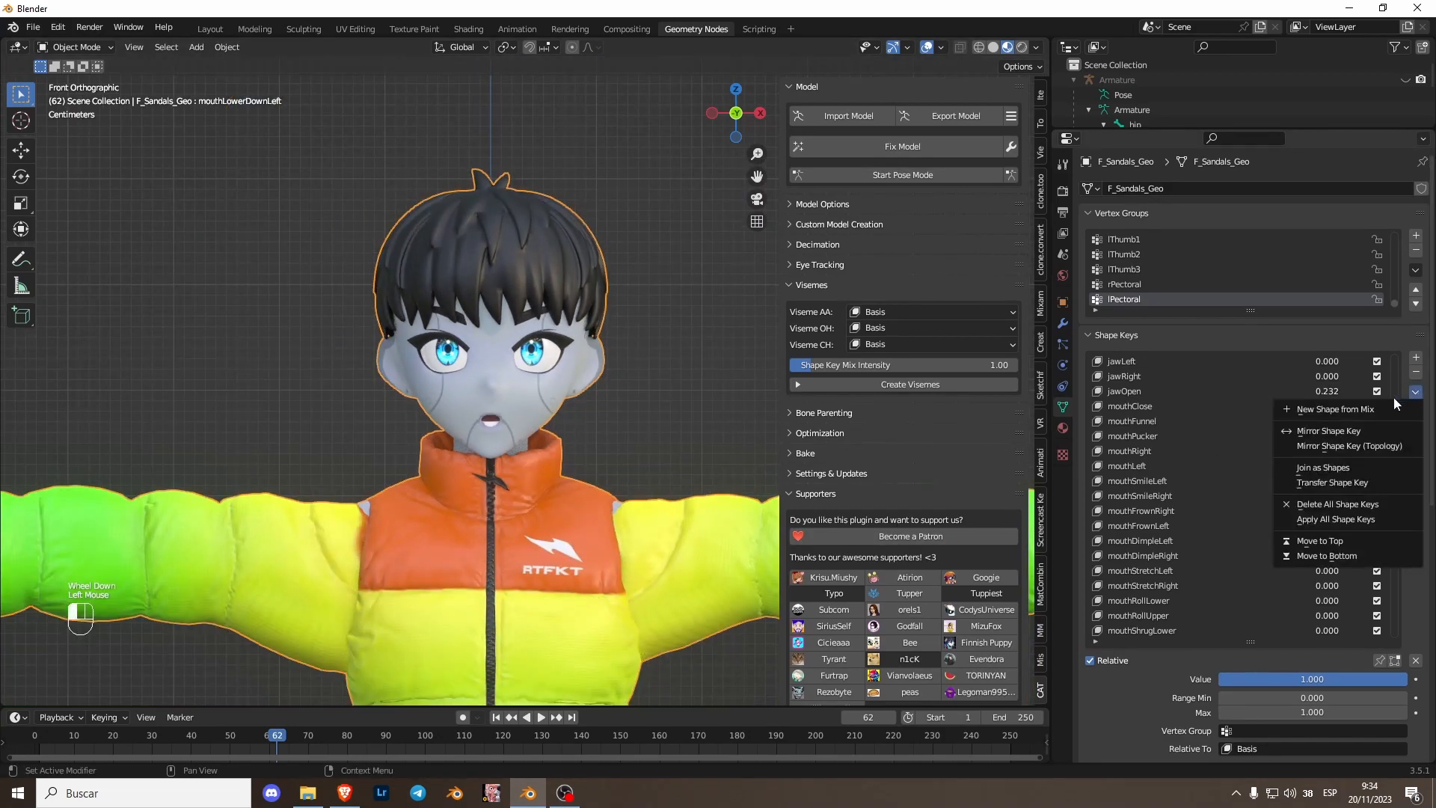
click(1381, 410)
double_click(1130, 629)
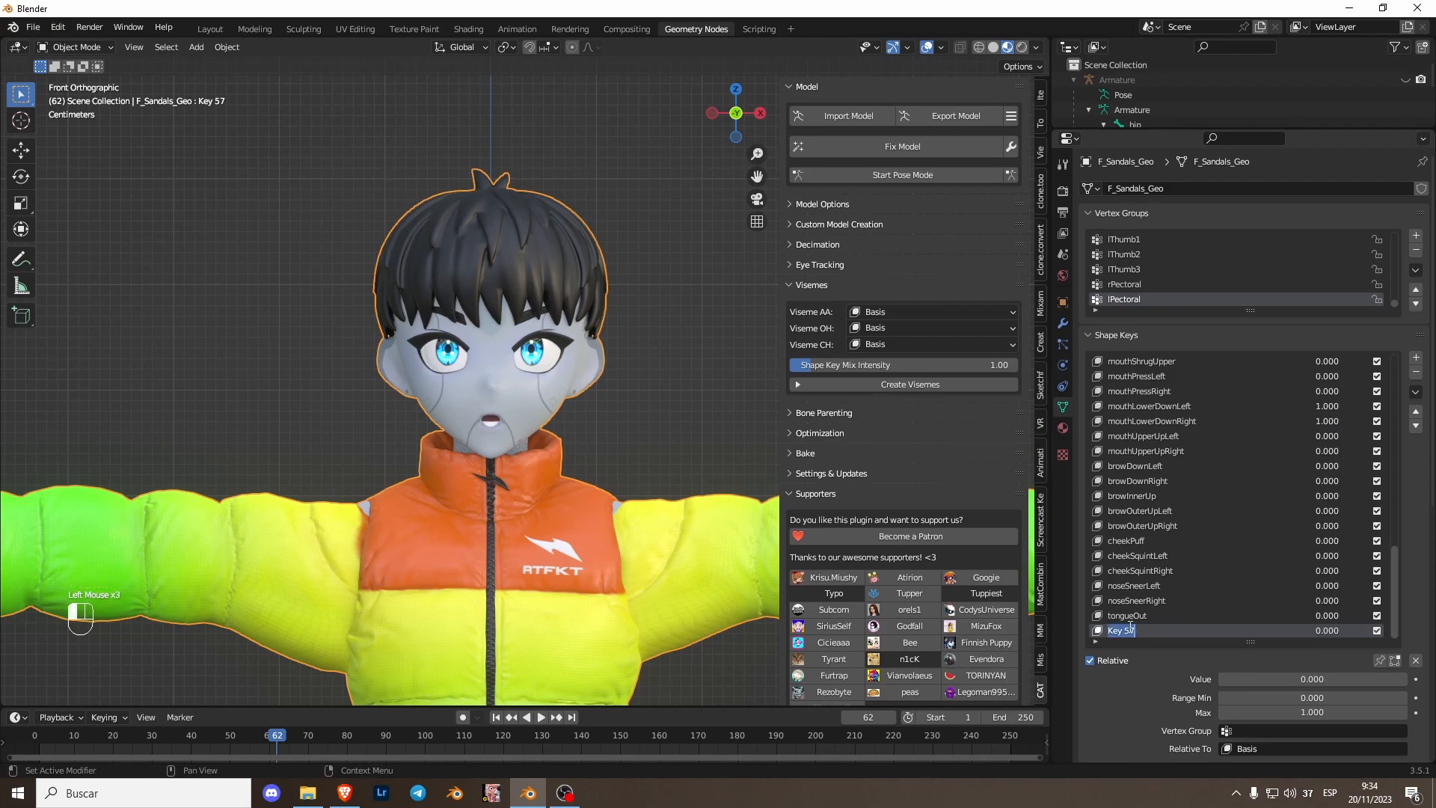
text(aa)
key(BackSpace)
text(AA)
- Clear the shape key values back to zero
scroll(1302, 483, up, 2)
drag(1366, 481, 1305, 421)
scroll(1330, 395, up, 3)
scroll(1330, 401, up, 8)
scroll(501, 451, up, 1)
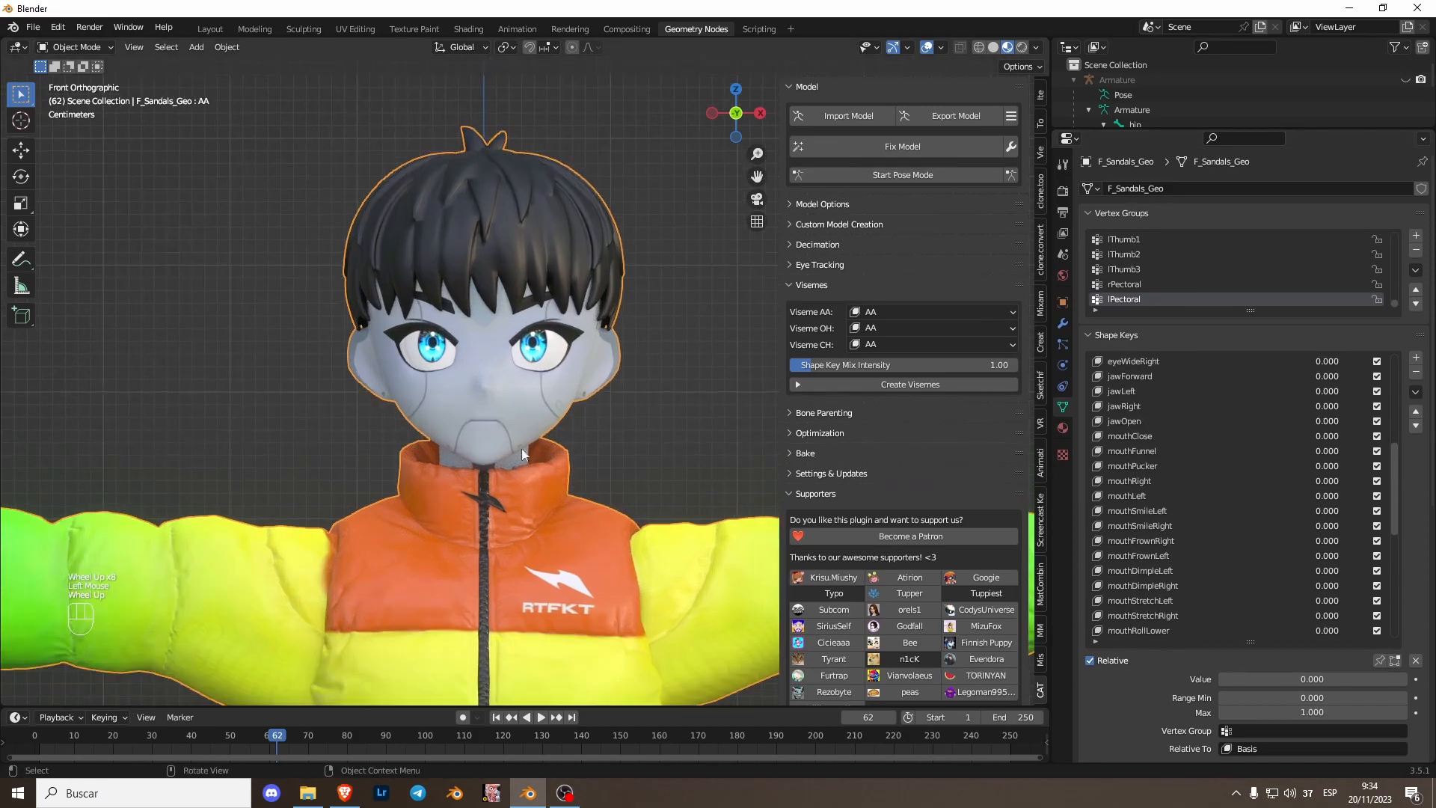
- Set jawOpen to about 0.696 and mouthPucker to about 0.580
click(1163, 417)
drag(1332, 421, 1394, 422)
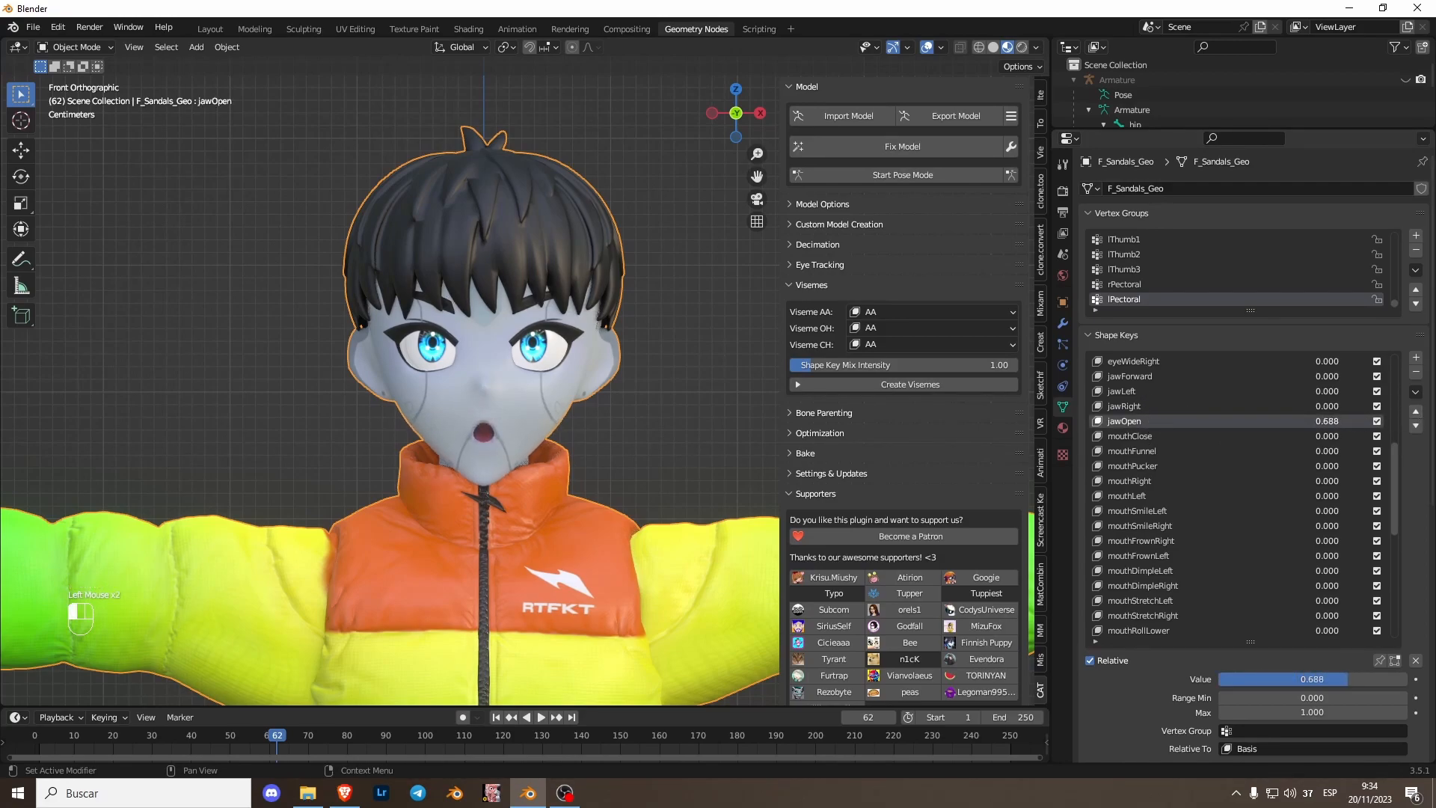
click(1195, 437)
click(1170, 451)
click(1214, 468)
drag(1318, 469, 1369, 470)
- Create a new shape key from the mix and rename it OH
scroll(467, 458, up, 3)
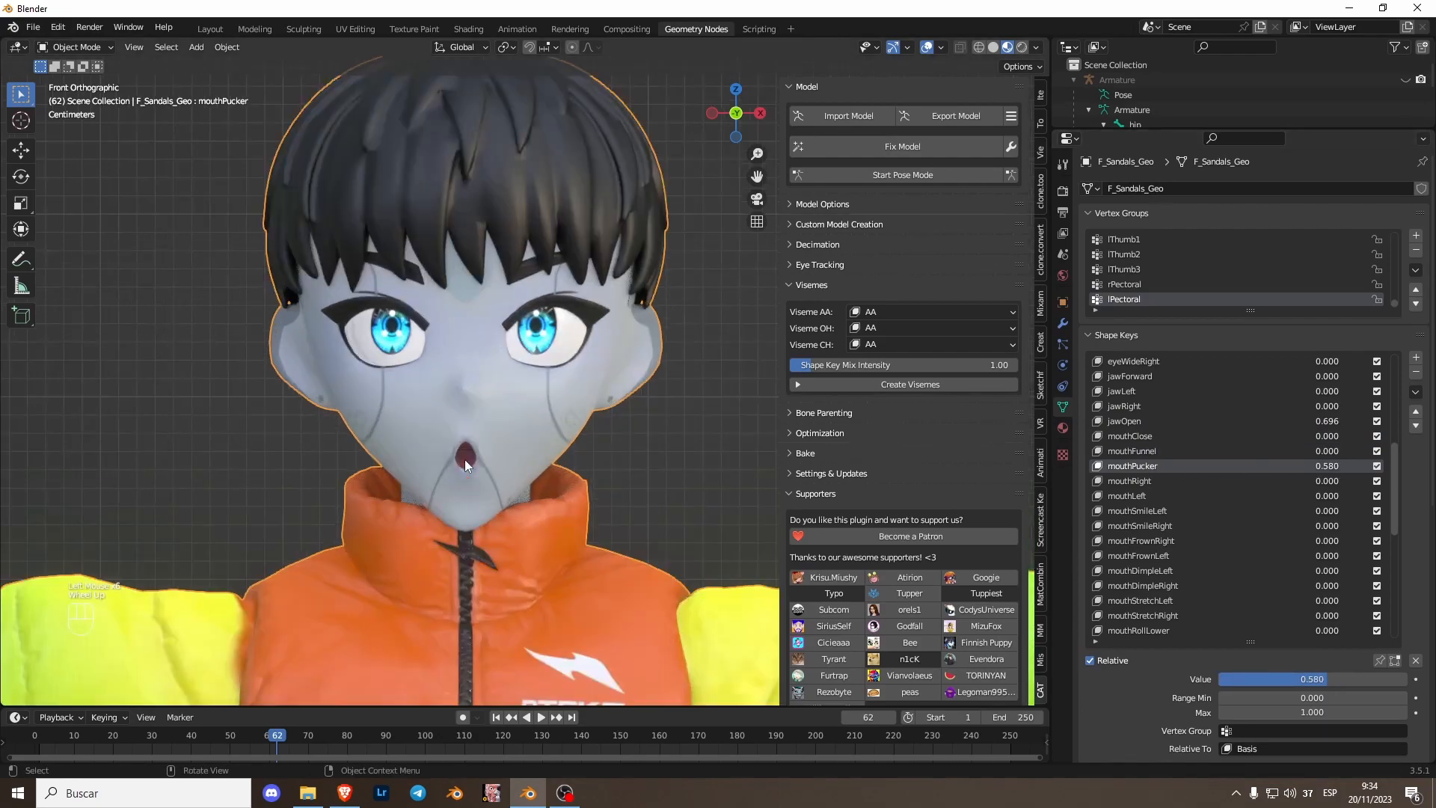
click(1336, 409)
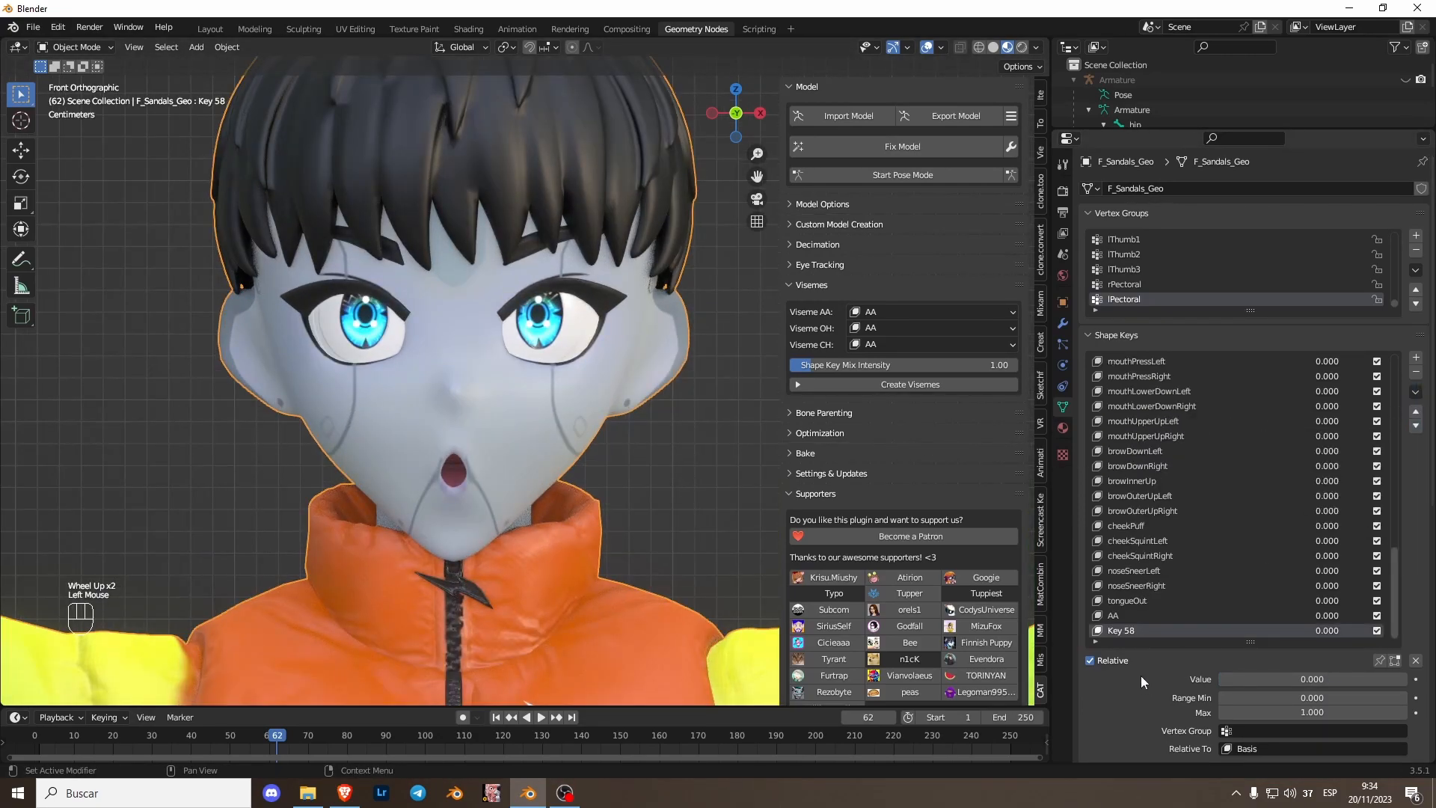
double_click(1138, 635)
text(oH)
- Clear the shape key values and set jawOpen to about 0.366
scroll(1226, 488, up, 10)
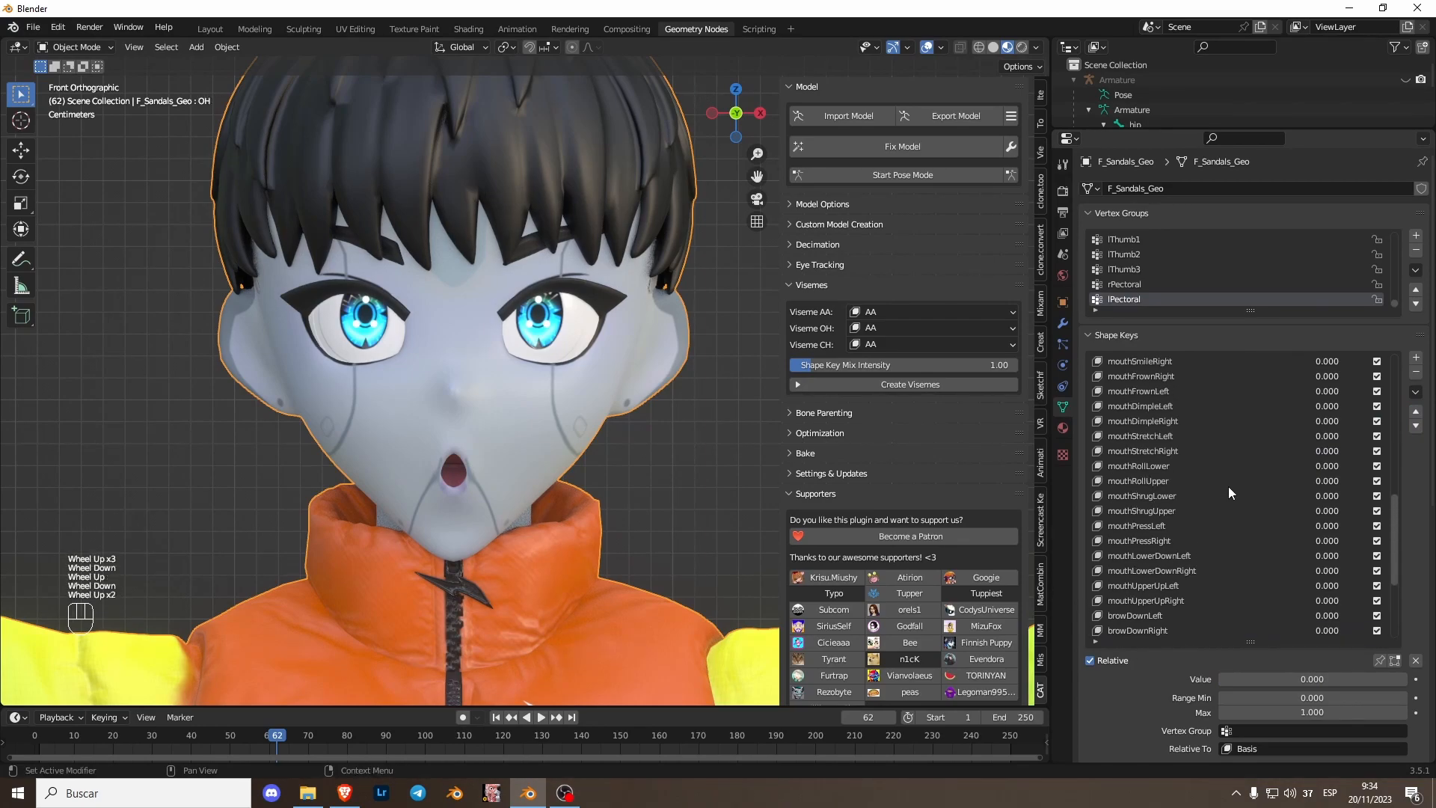
drag(1330, 457, 1159, 433)
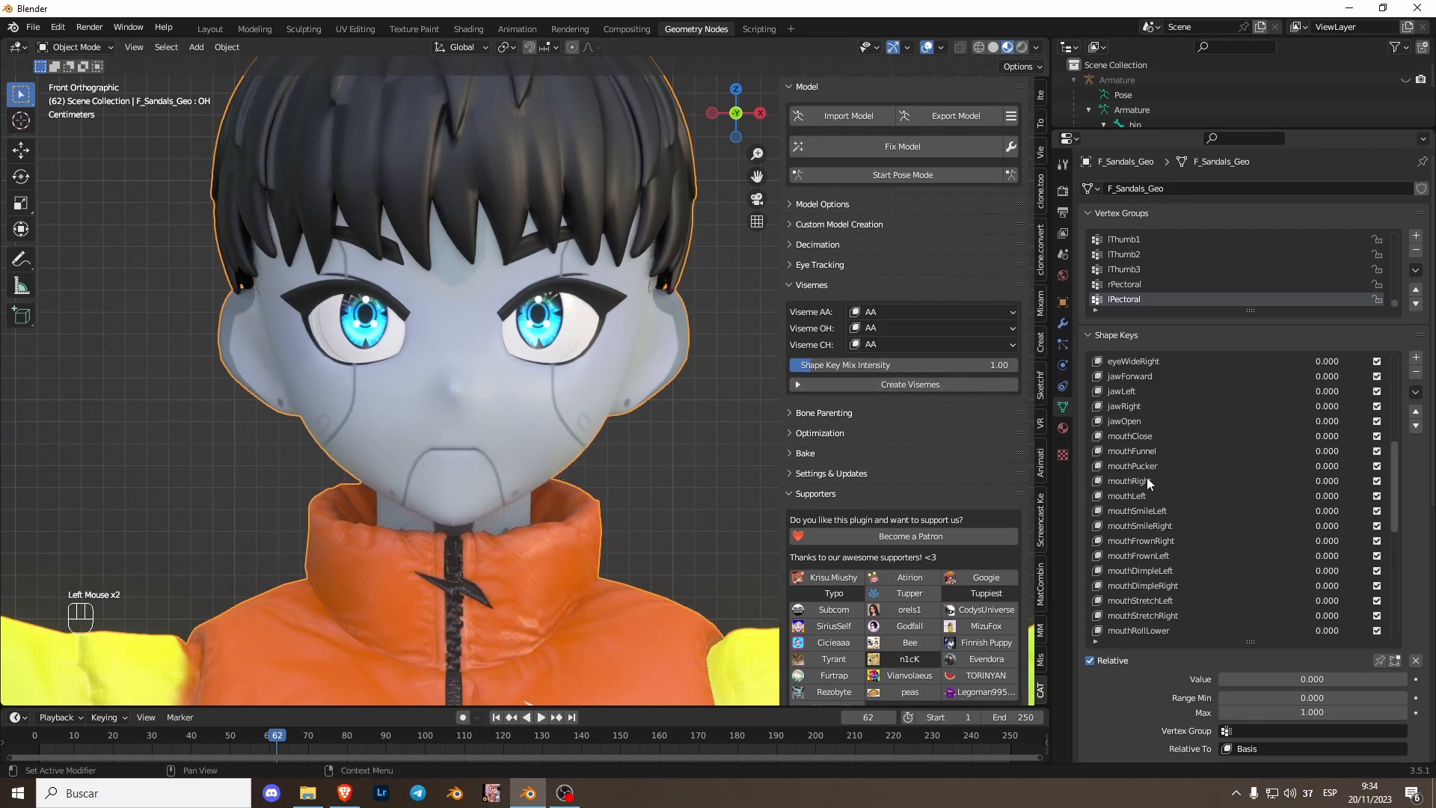
click(1139, 420)
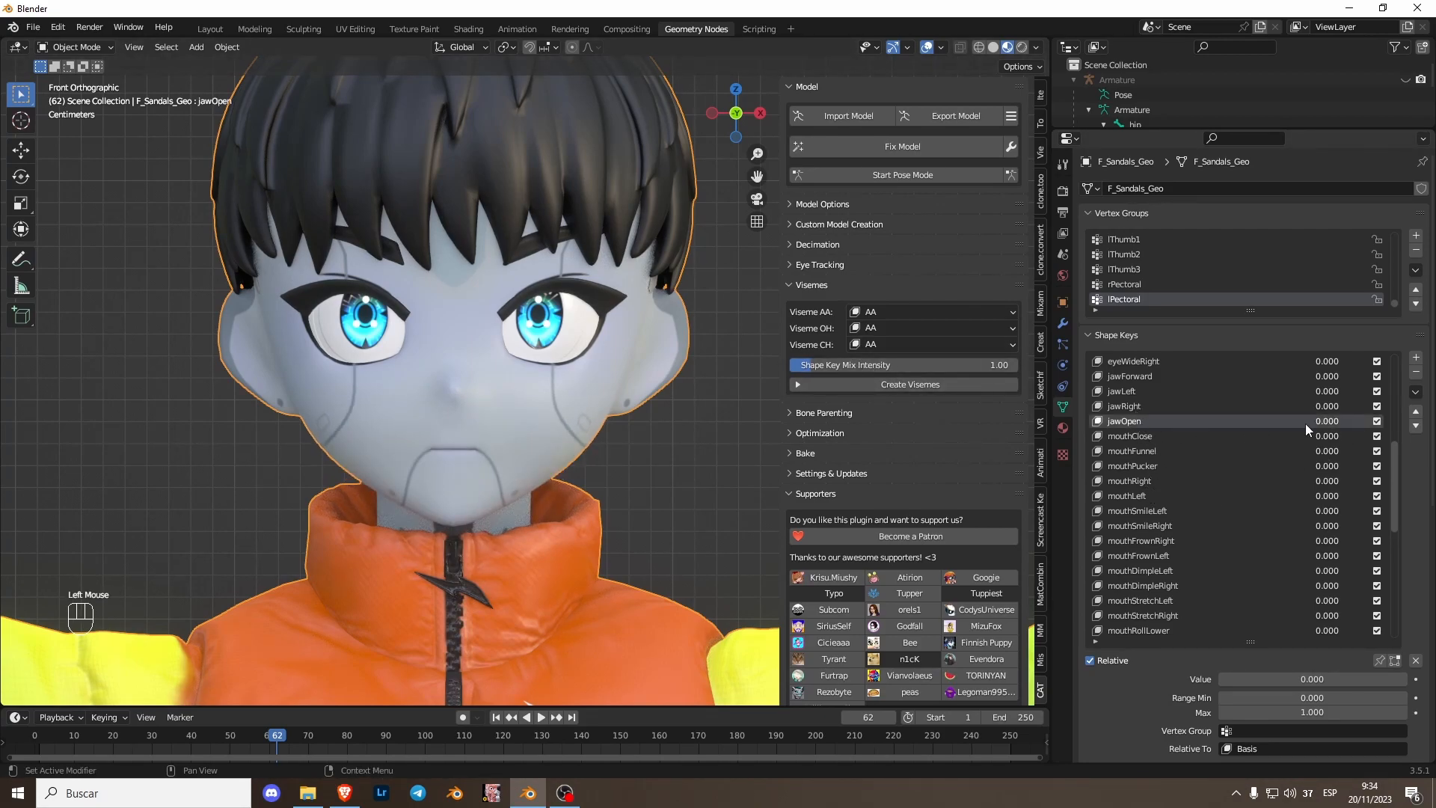
drag(1272, 679, 1341, 679)
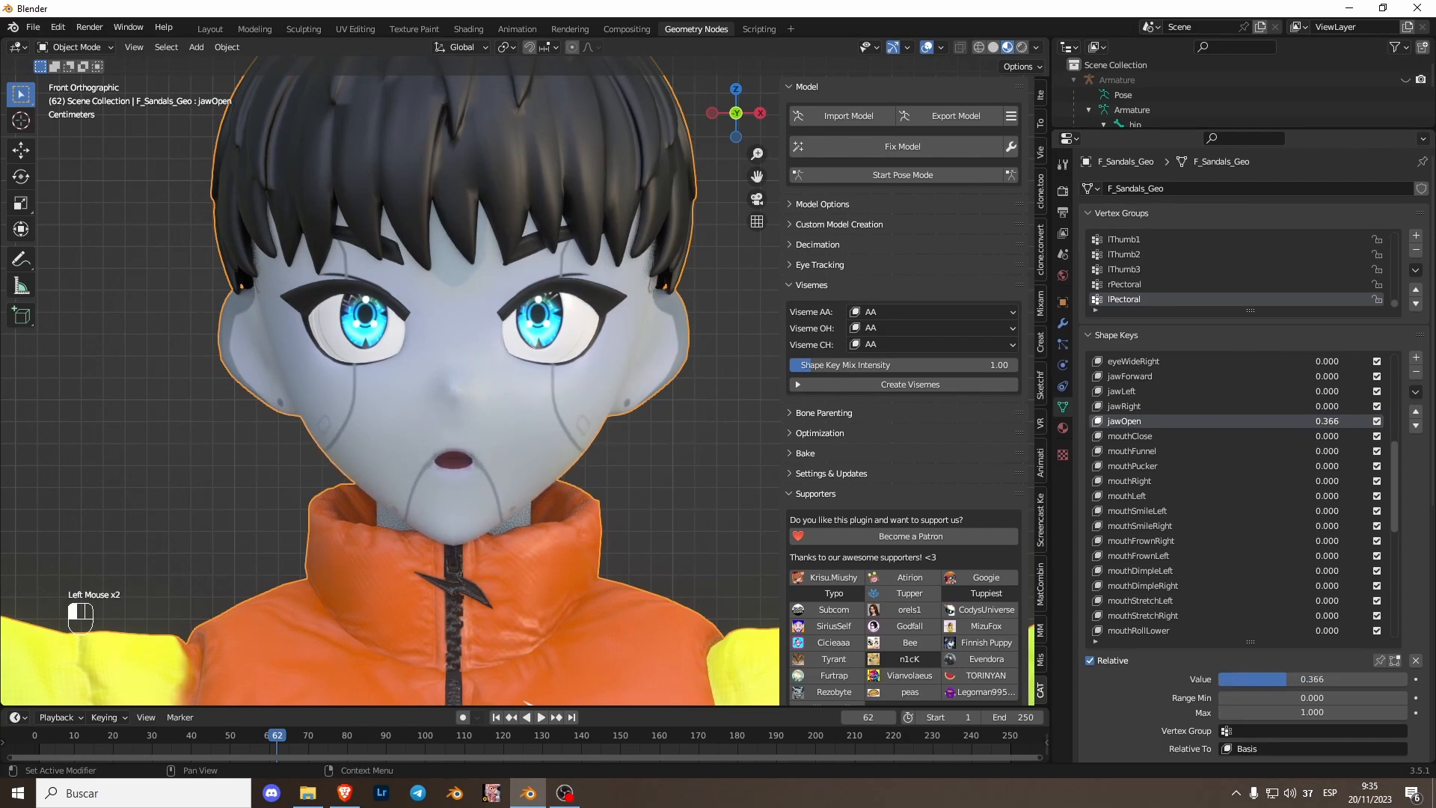
- Create a new shape key from the mix and rename it CH
click(1416, 392)
click(1374, 411)
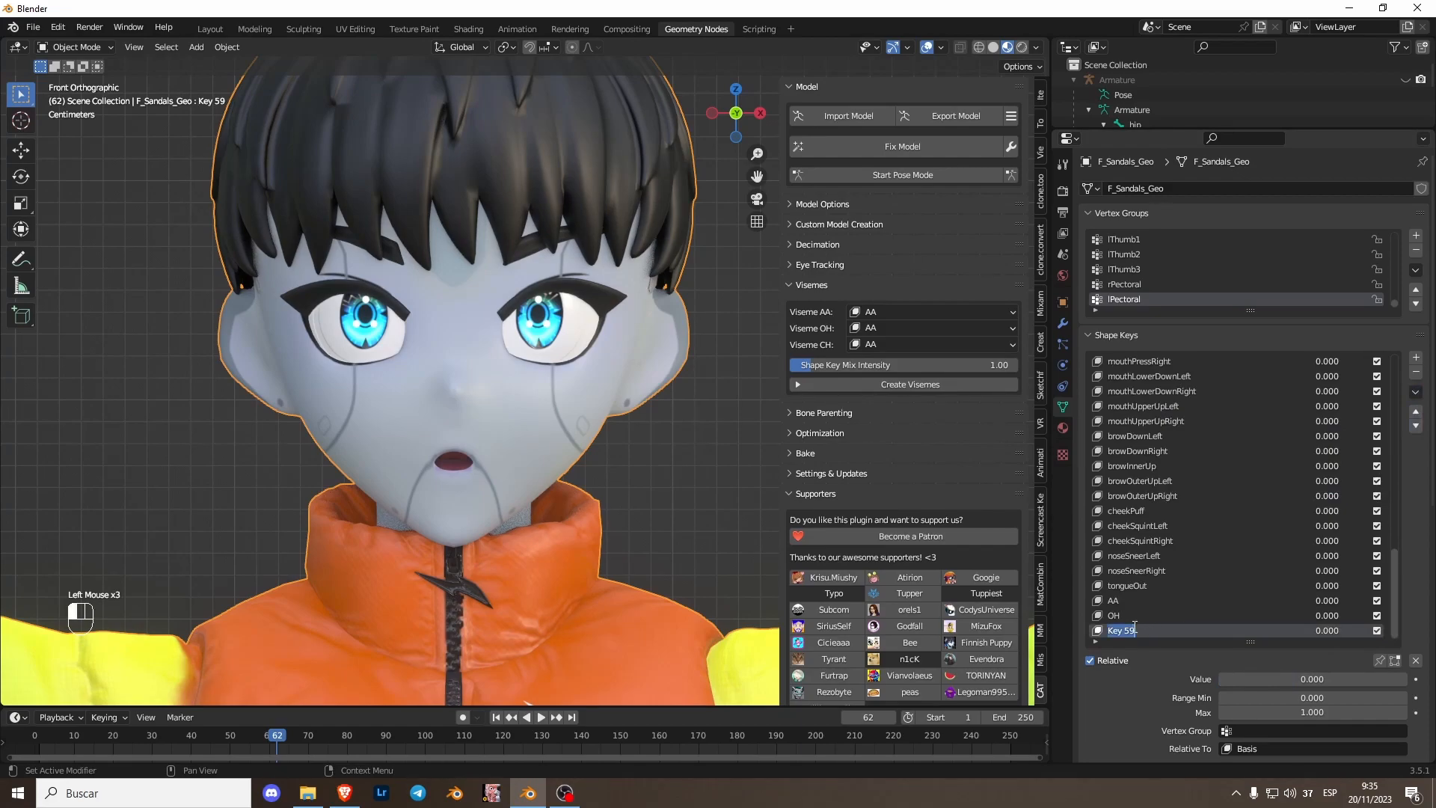
text(CH)
key(Return)
- Reset jawOpen and set the CH shape key value to 1.000 to preview it
scroll(1390, 532, up, 2)
drag(1394, 551, 1394, 420)
drag(1330, 496, 1272, 497)
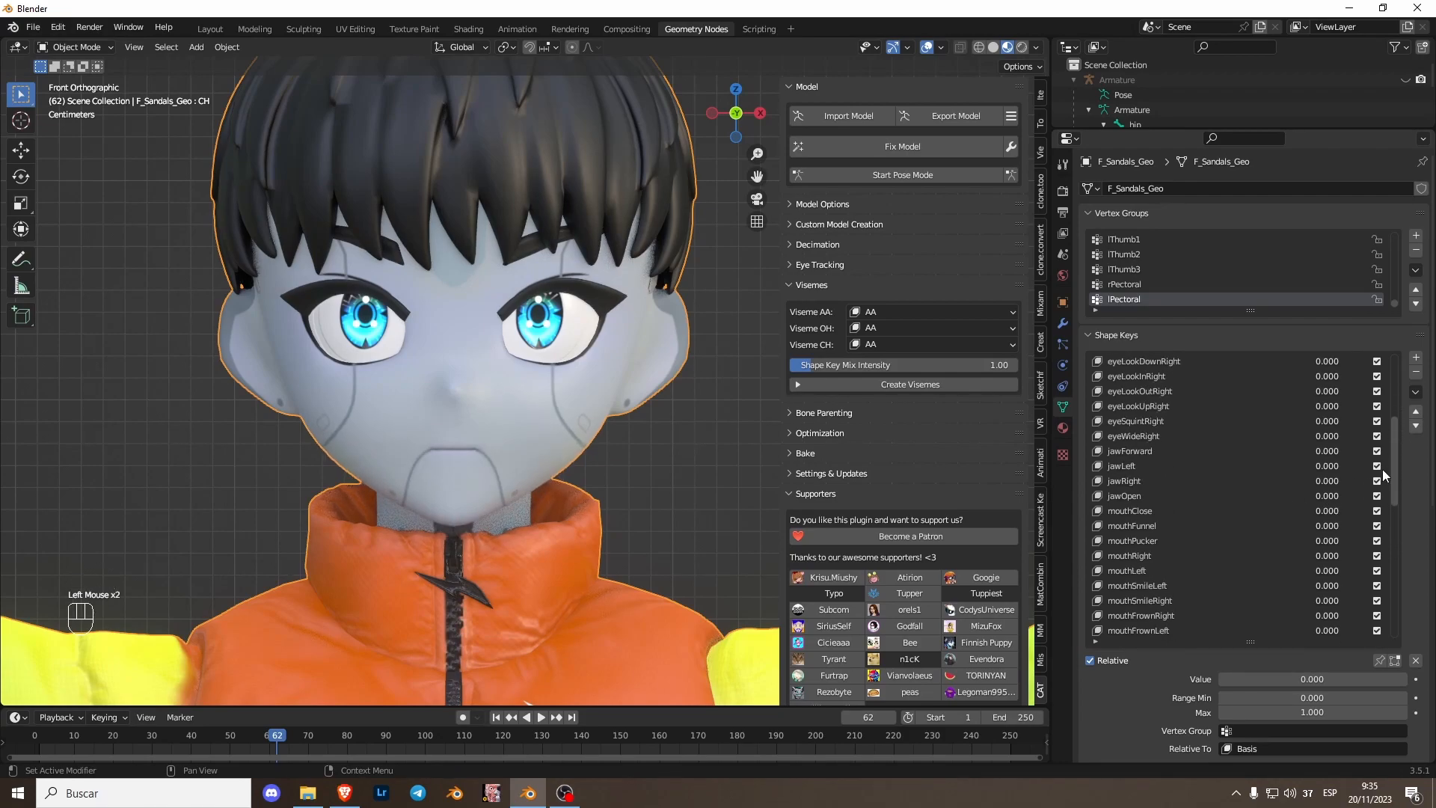
drag(1394, 464, 1397, 667)
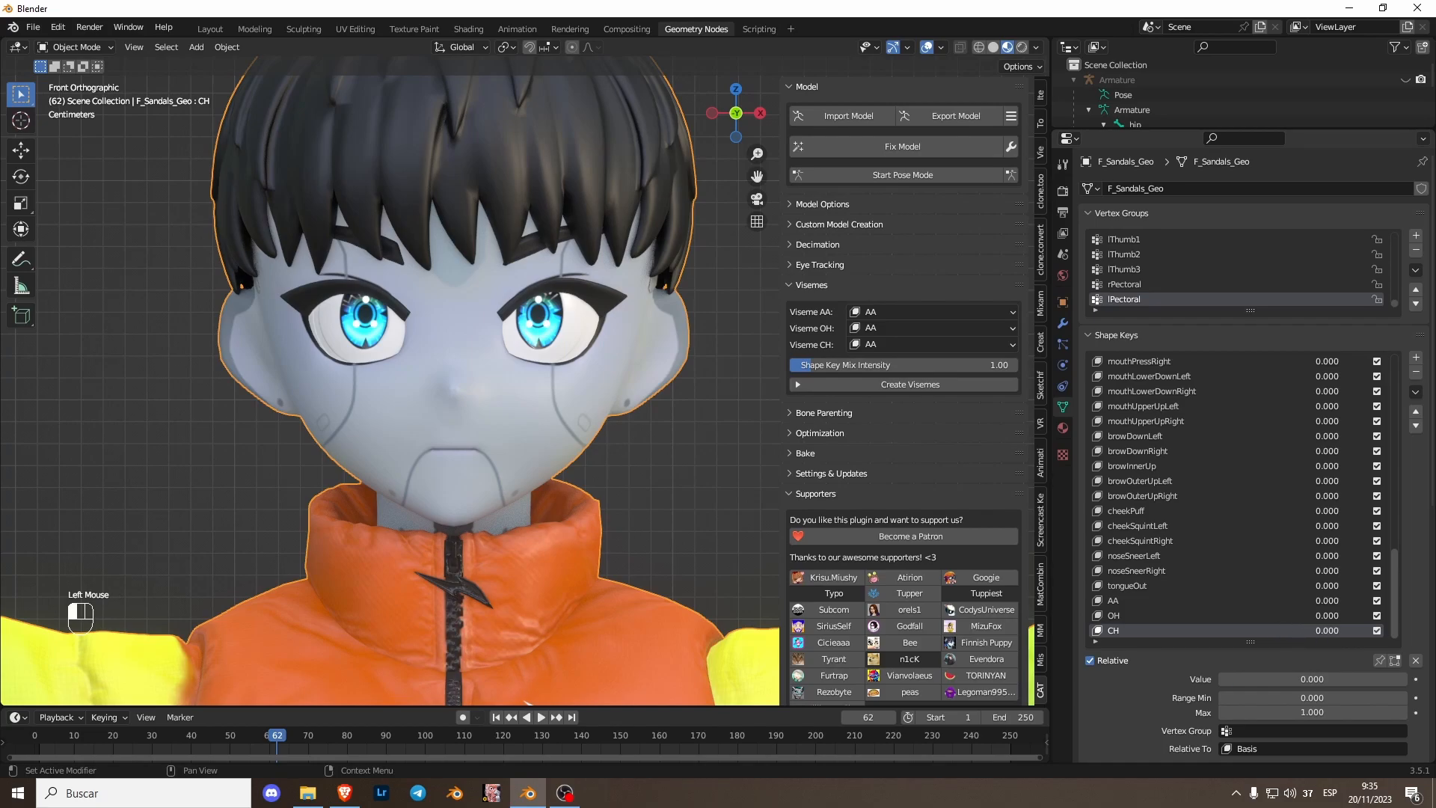
drag(1272, 678, 1407, 679)
- In Edit Mode on the CH key, select the linked mouth-interior geometry and move it up about 0.005 m along Z
key(Tab)
scroll(485, 464, up, 2)
shift+middle_drag(482, 468, 433, 412)
scroll(553, 426, down, 1)
click(490, 532)
middle_drag(428, 552, 493, 552)
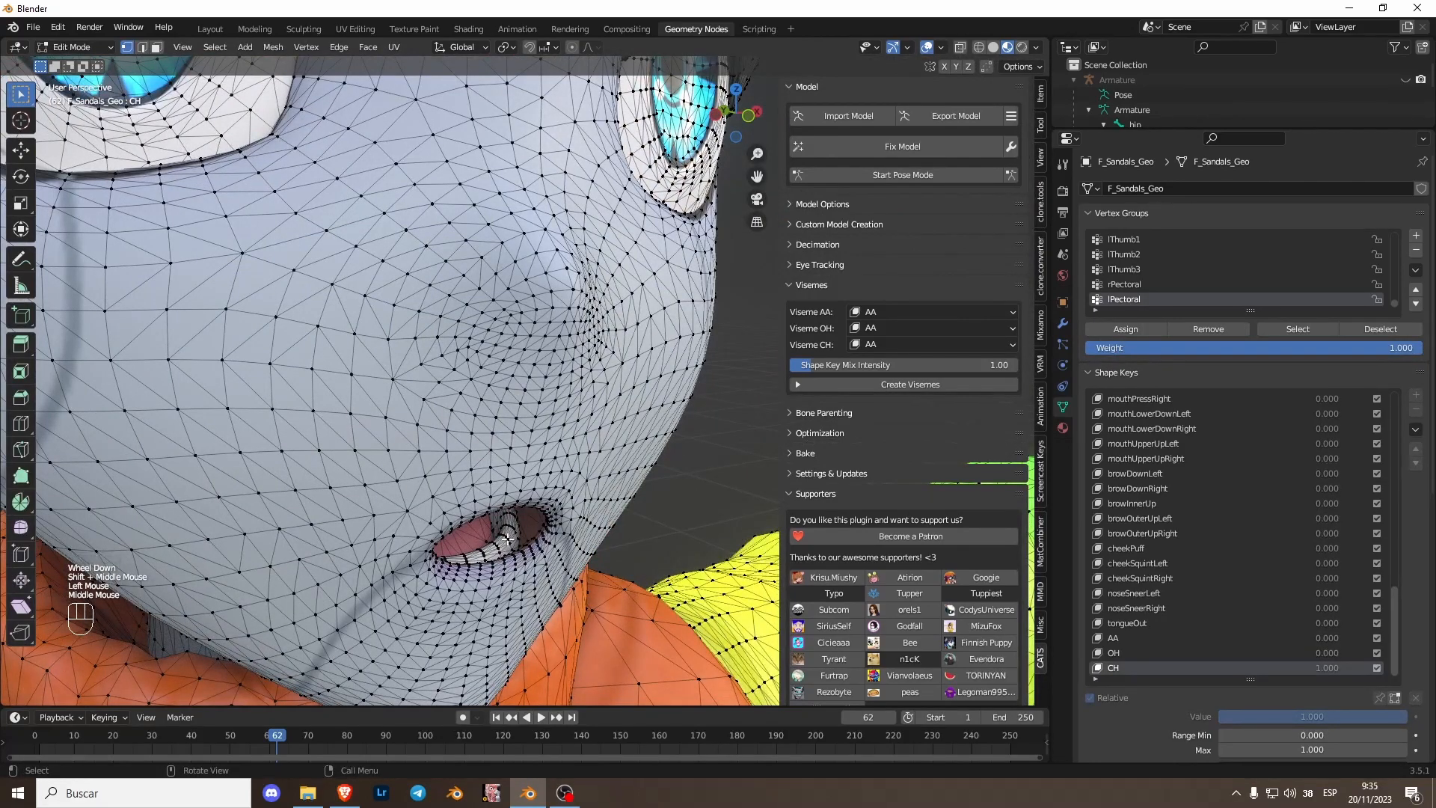
key(l)
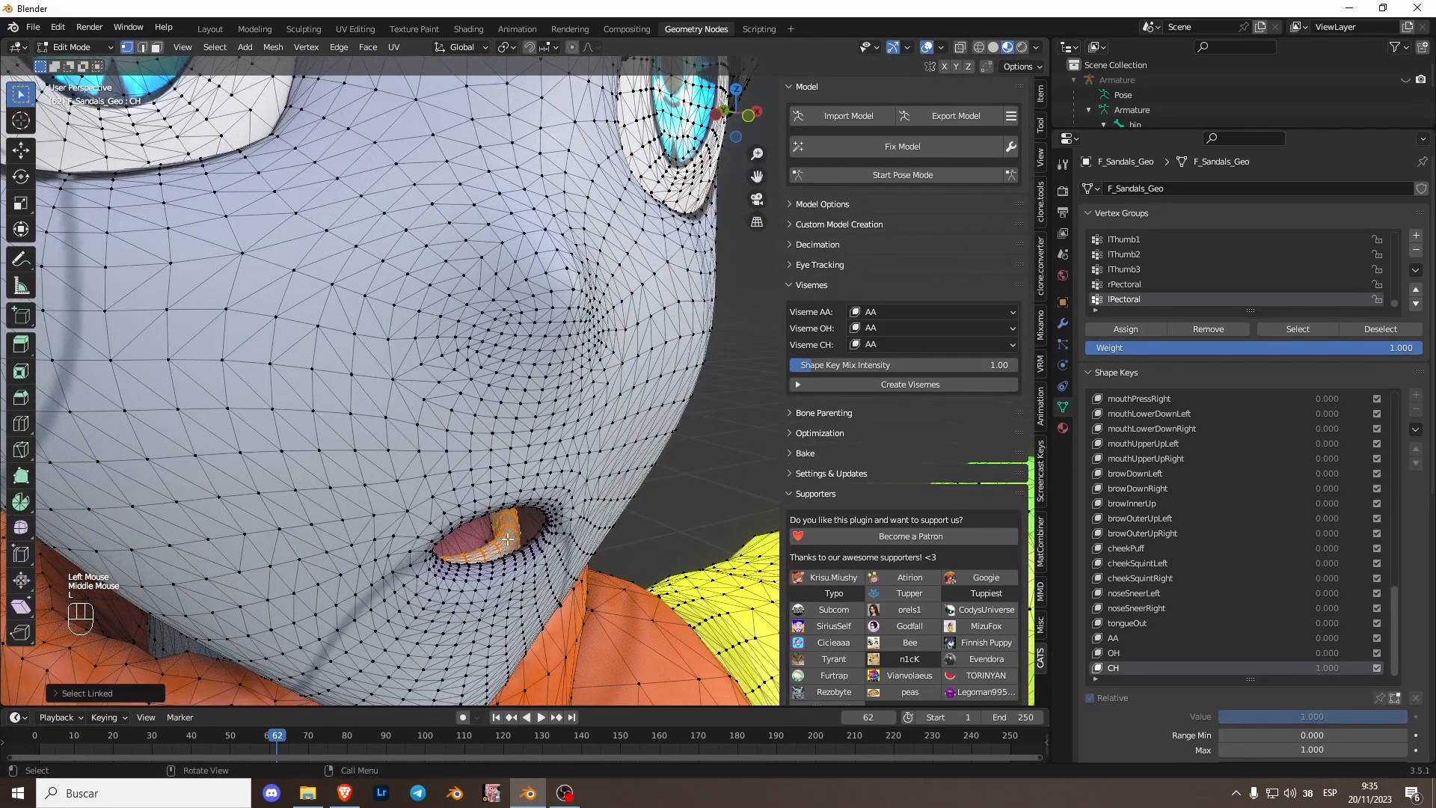
click(749, 115)
shift+middle_drag(389, 359, 496, 433)
scroll(389, 396, up, 4)
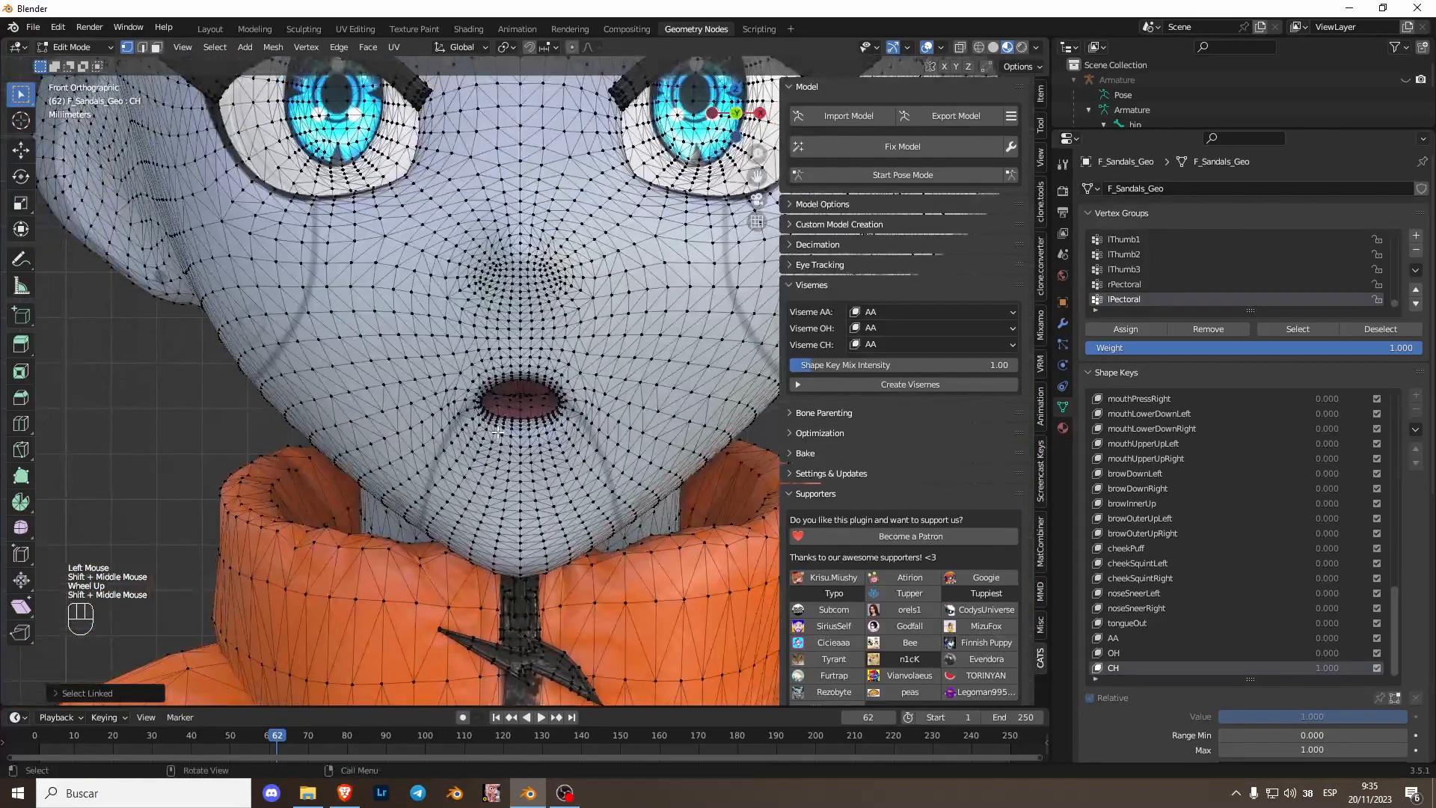
key(g)
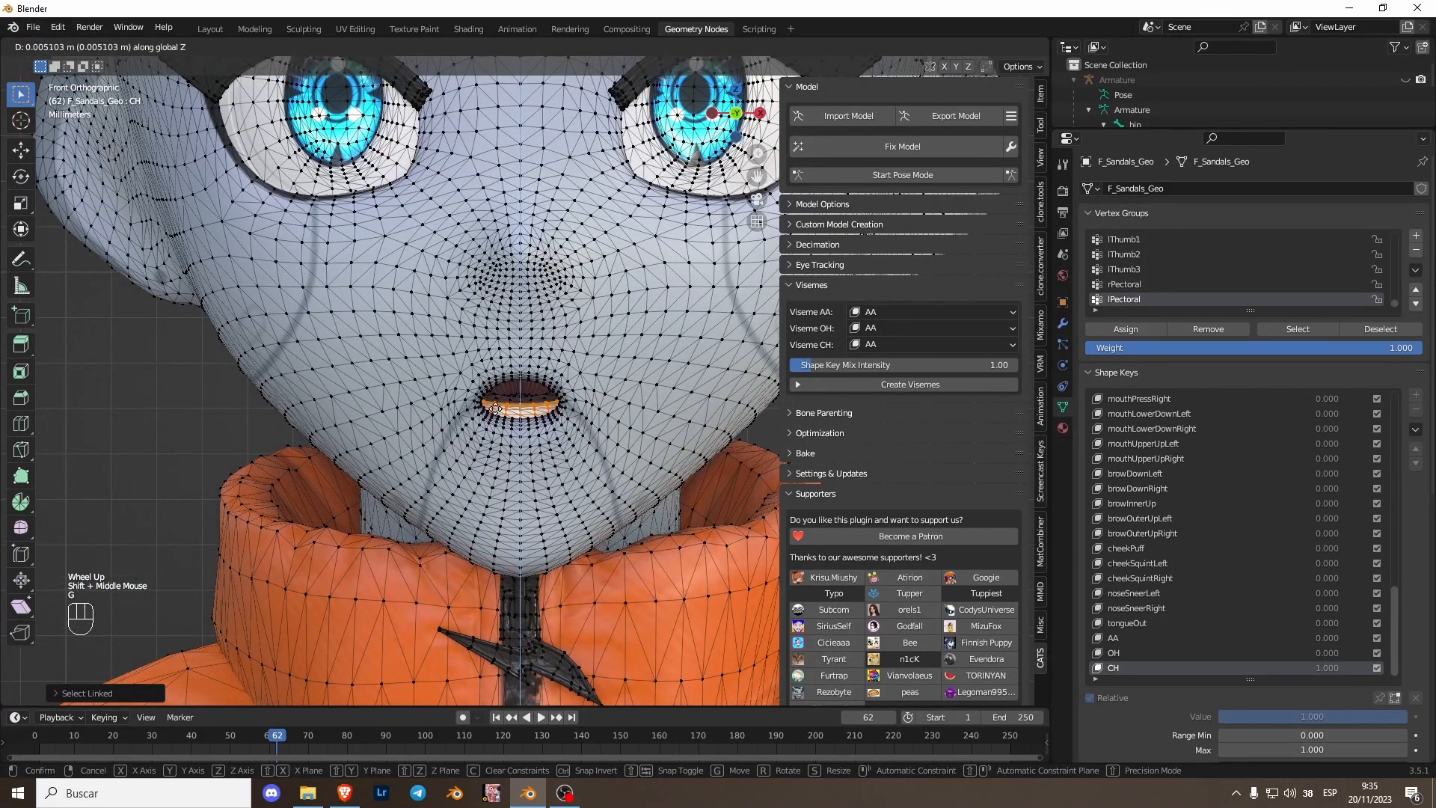
click(495, 408)
key(Tab)
- Reset the OH and CH shape key preview values to zero
scroll(627, 446, up, 1)
scroll(627, 446, down, 2)
drag(1325, 631, 1238, 631)
drag(1329, 618, 1299, 630)
scroll(481, 389, down, 9)
shift+middle_drag(481, 389, 436, 374)
- Assign the AA, OH and CH shape keys to the CATS viseme slots and create the visemes
click(911, 315)
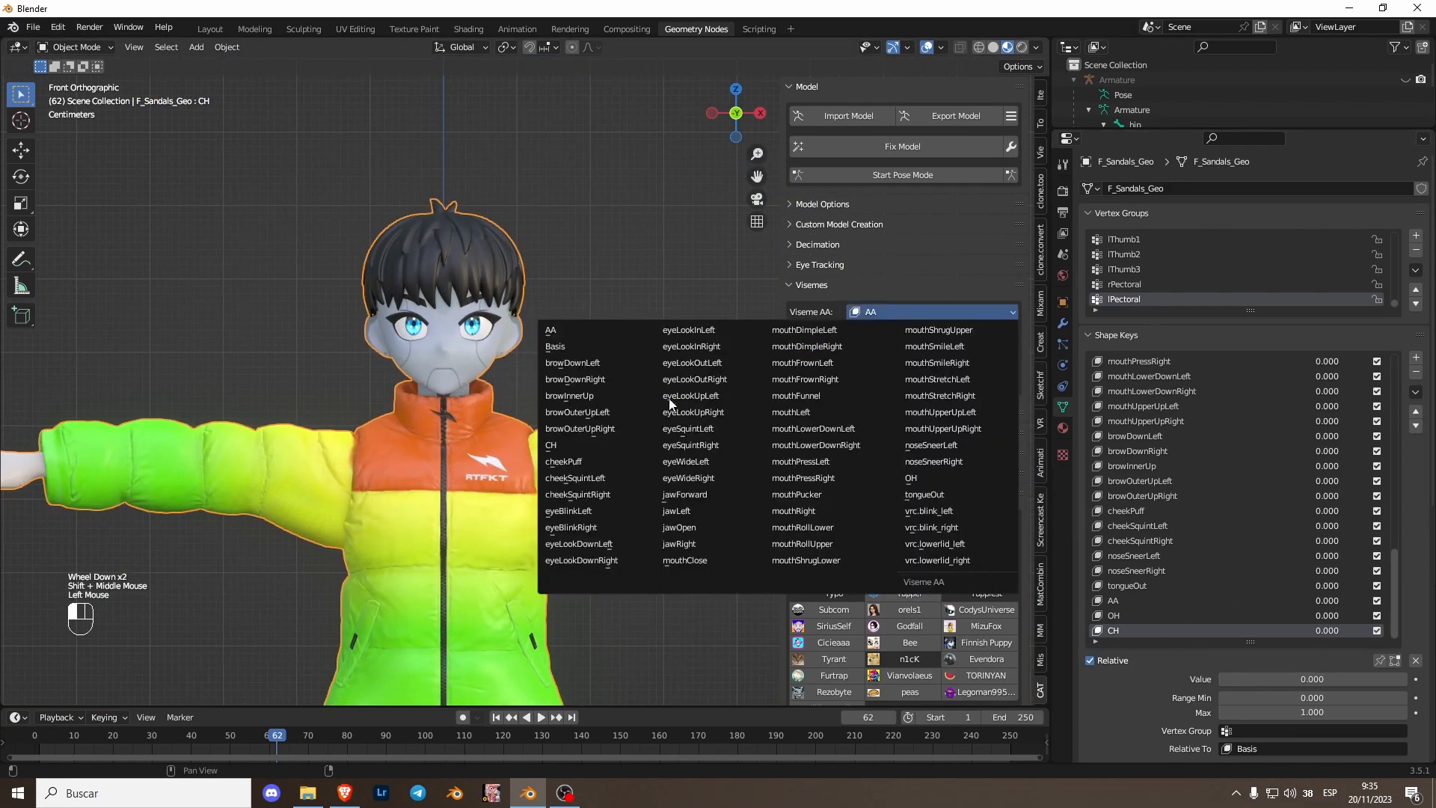
click(578, 330)
click(911, 330)
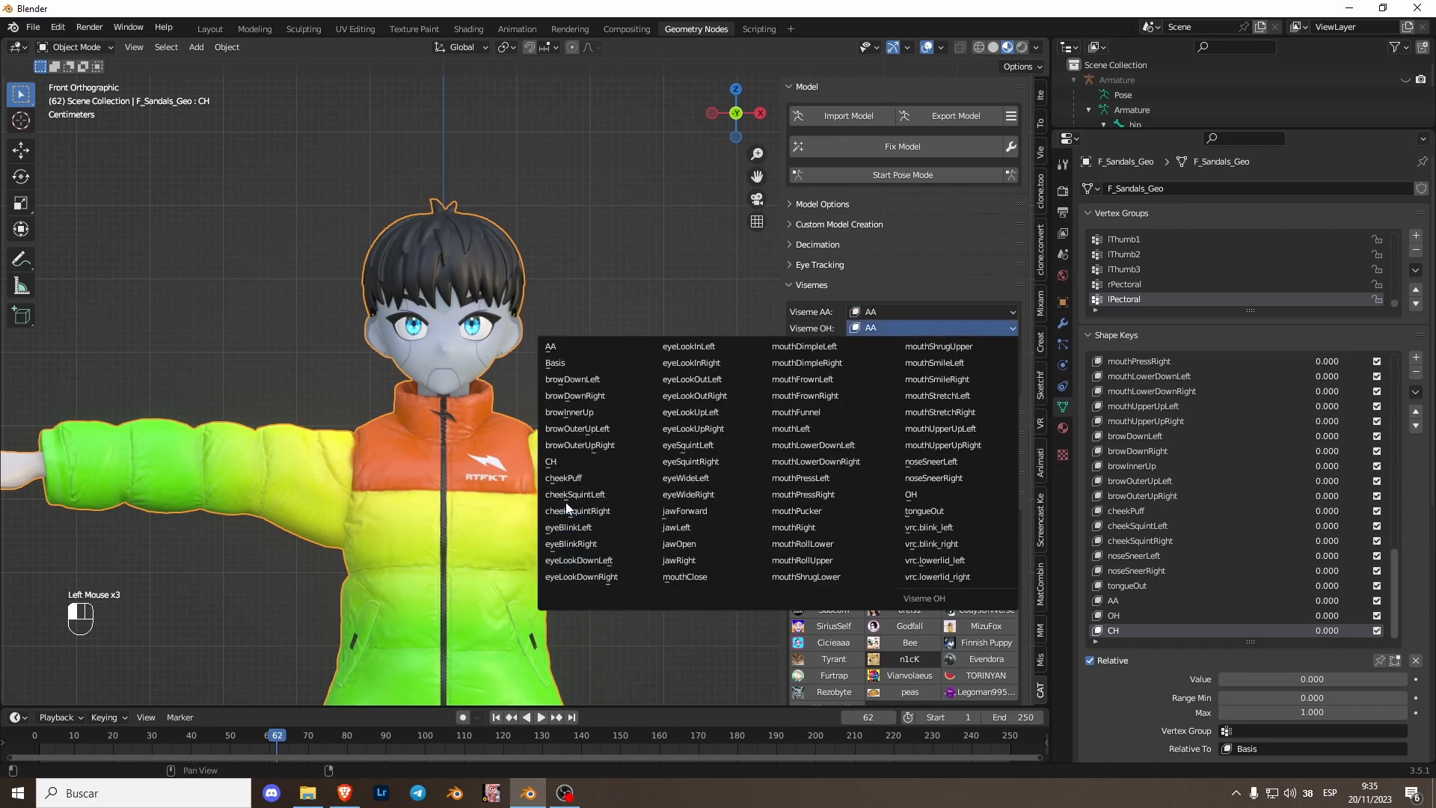
click(911, 494)
click(894, 346)
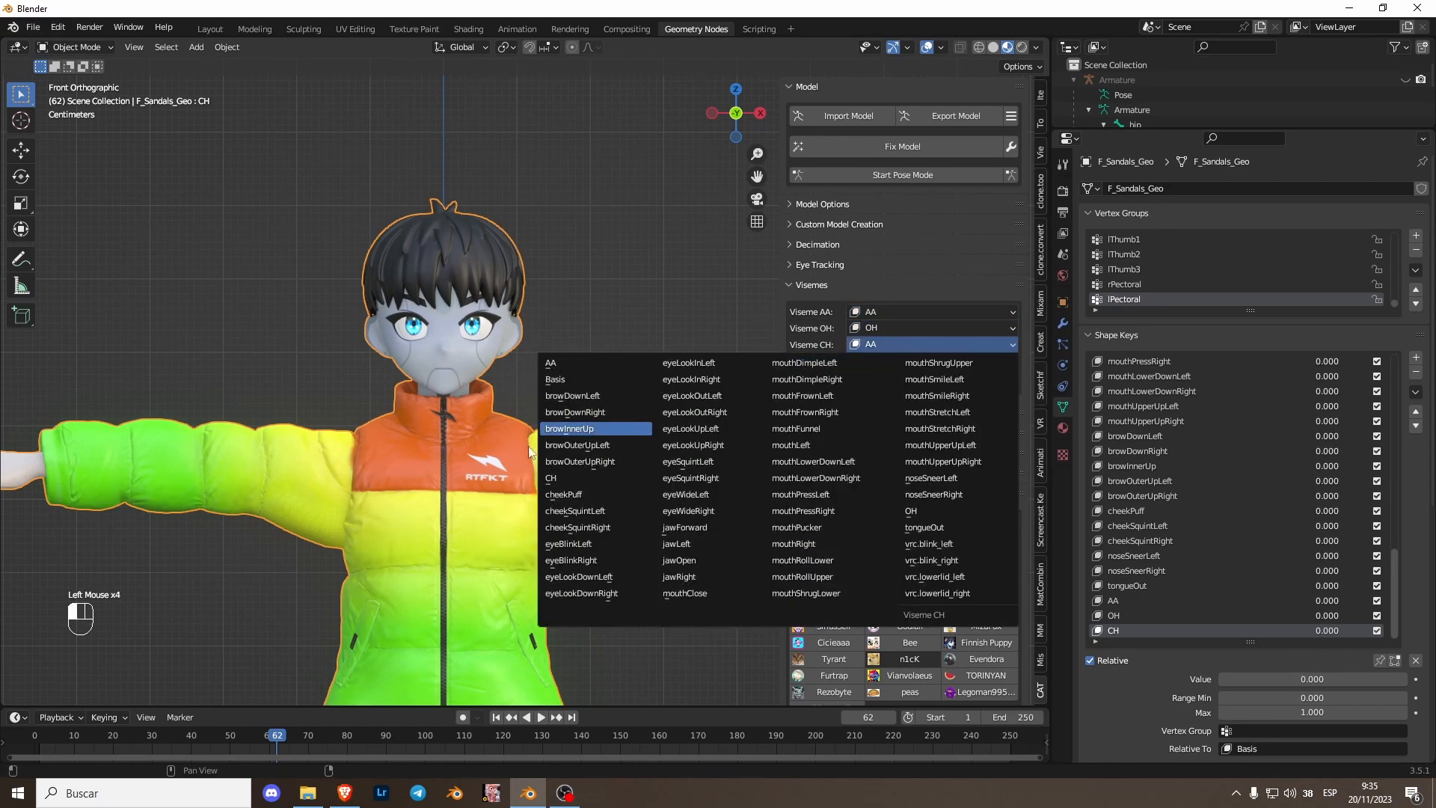
click(557, 478)
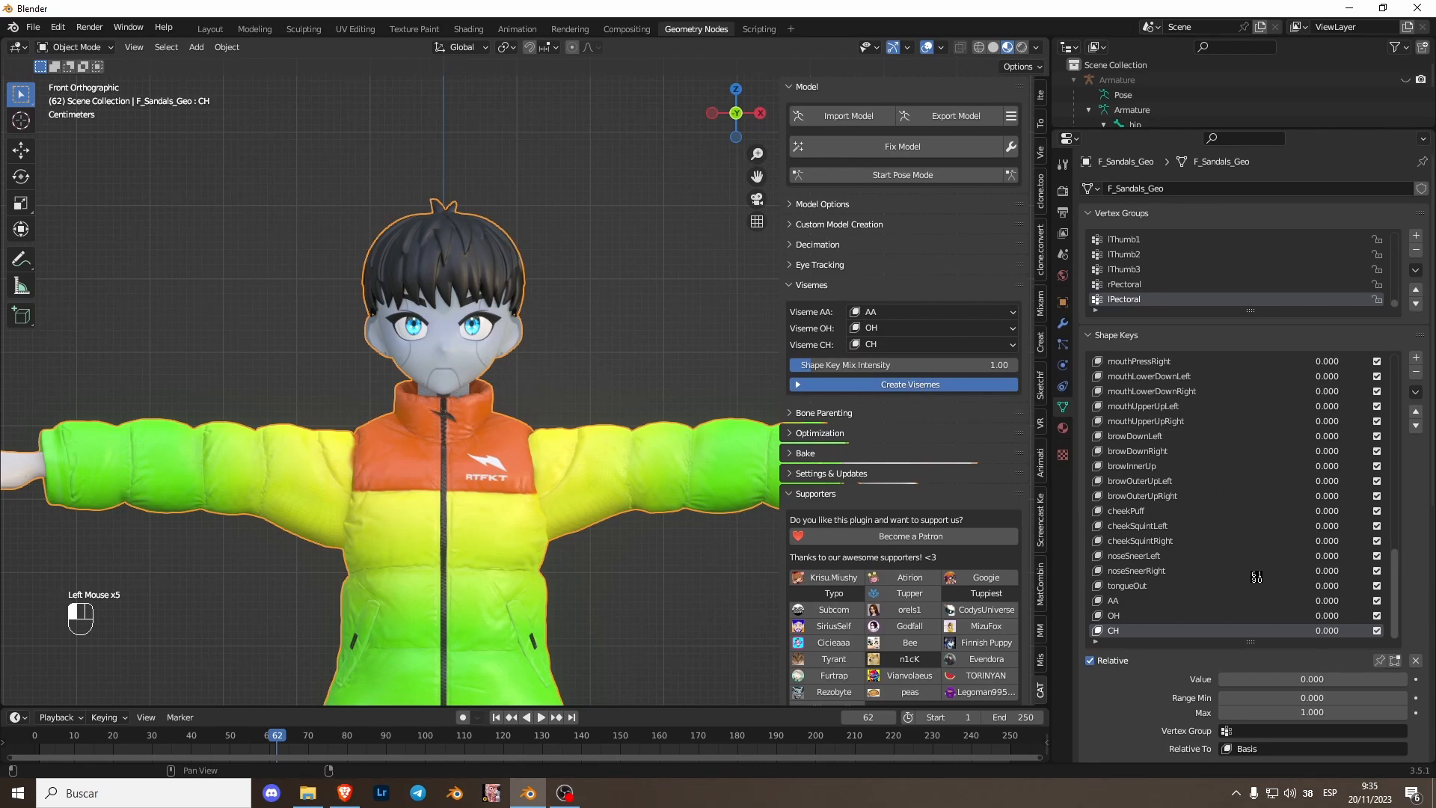
scroll(1340, 576, up, 5)
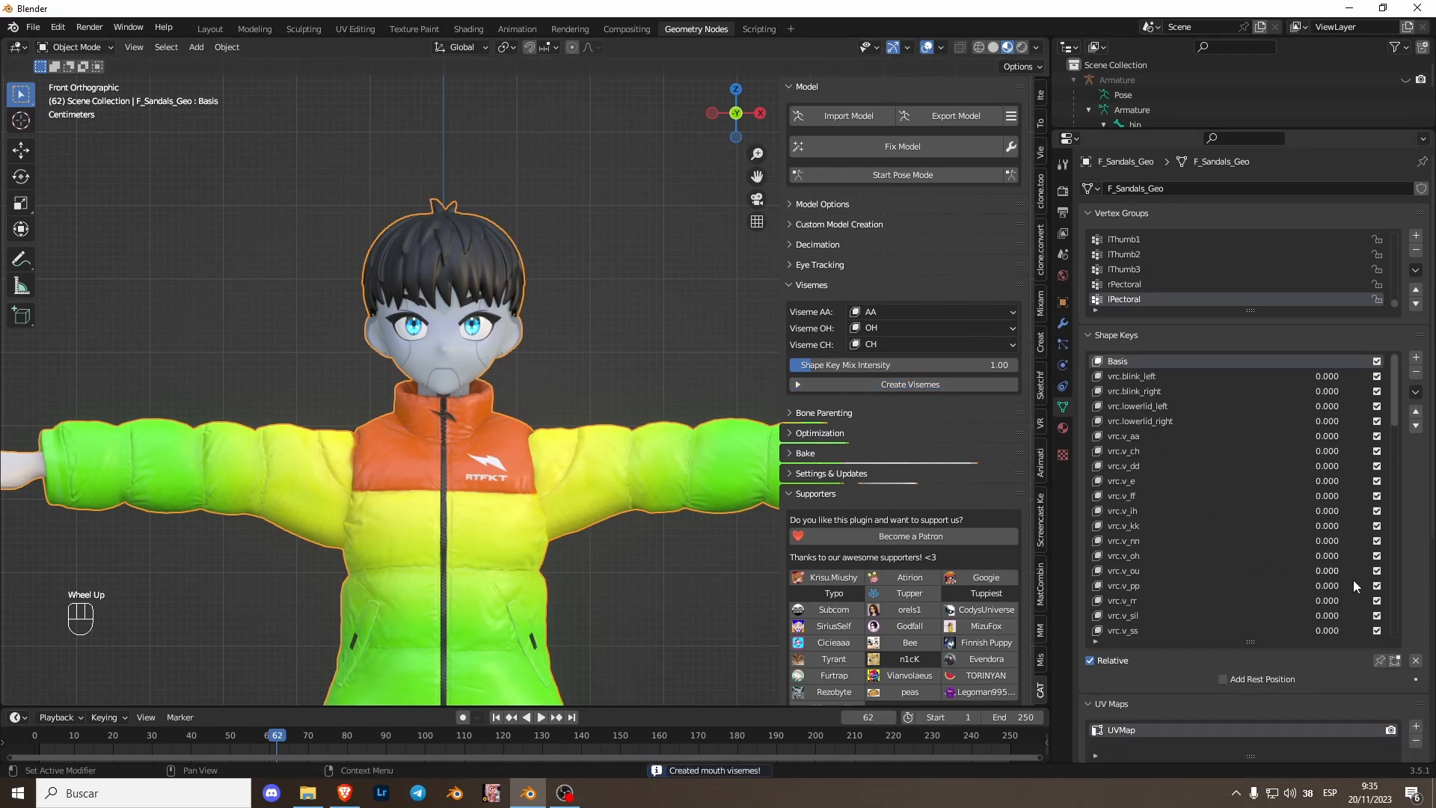
- Inspect the generated viseme shape keys such as vrc.v_ff on the avatar's face
scroll(1188, 488, down, 4)
click(1130, 420)
click(1144, 439)
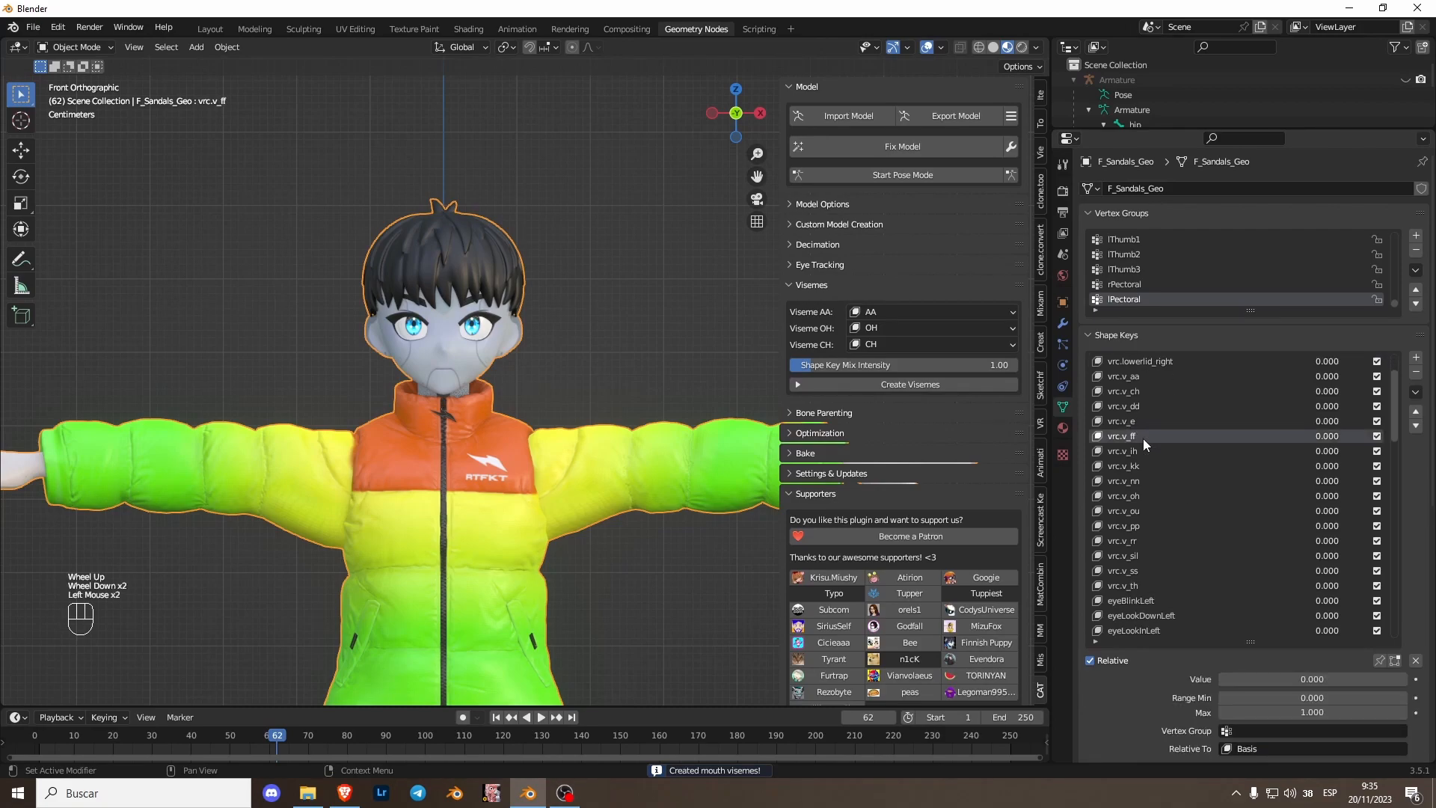
drag(1328, 438, 1297, 446)
scroll(897, 448, down, 2)
scroll(604, 510, down, 2)
scroll(555, 474, up, 2)
click(446, 388)
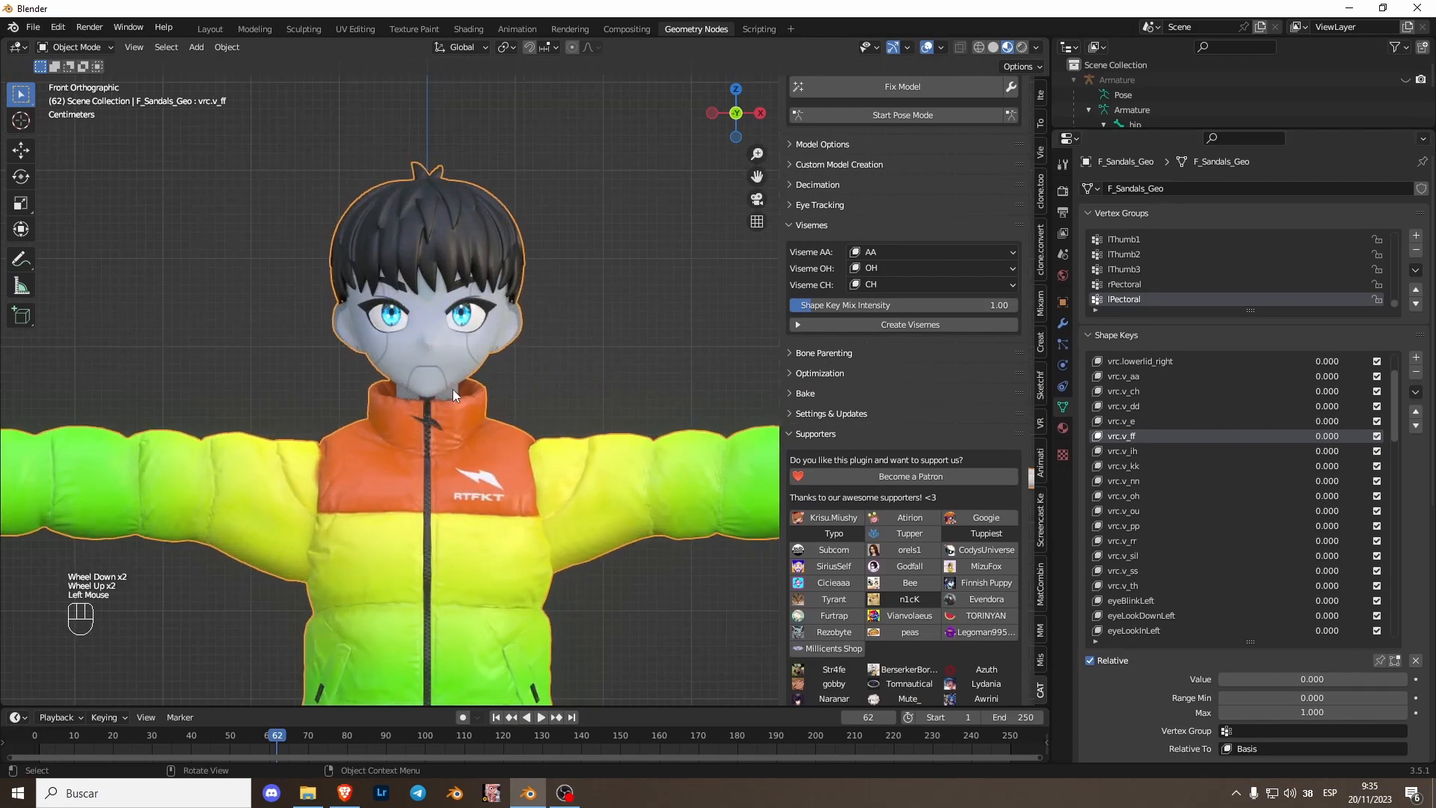
click(446, 379)
key(Tab)
key(Tab)
scroll(478, 371, up, 2)
shift+middle_drag(475, 385, 537, 374)
scroll(537, 374, up, 1)
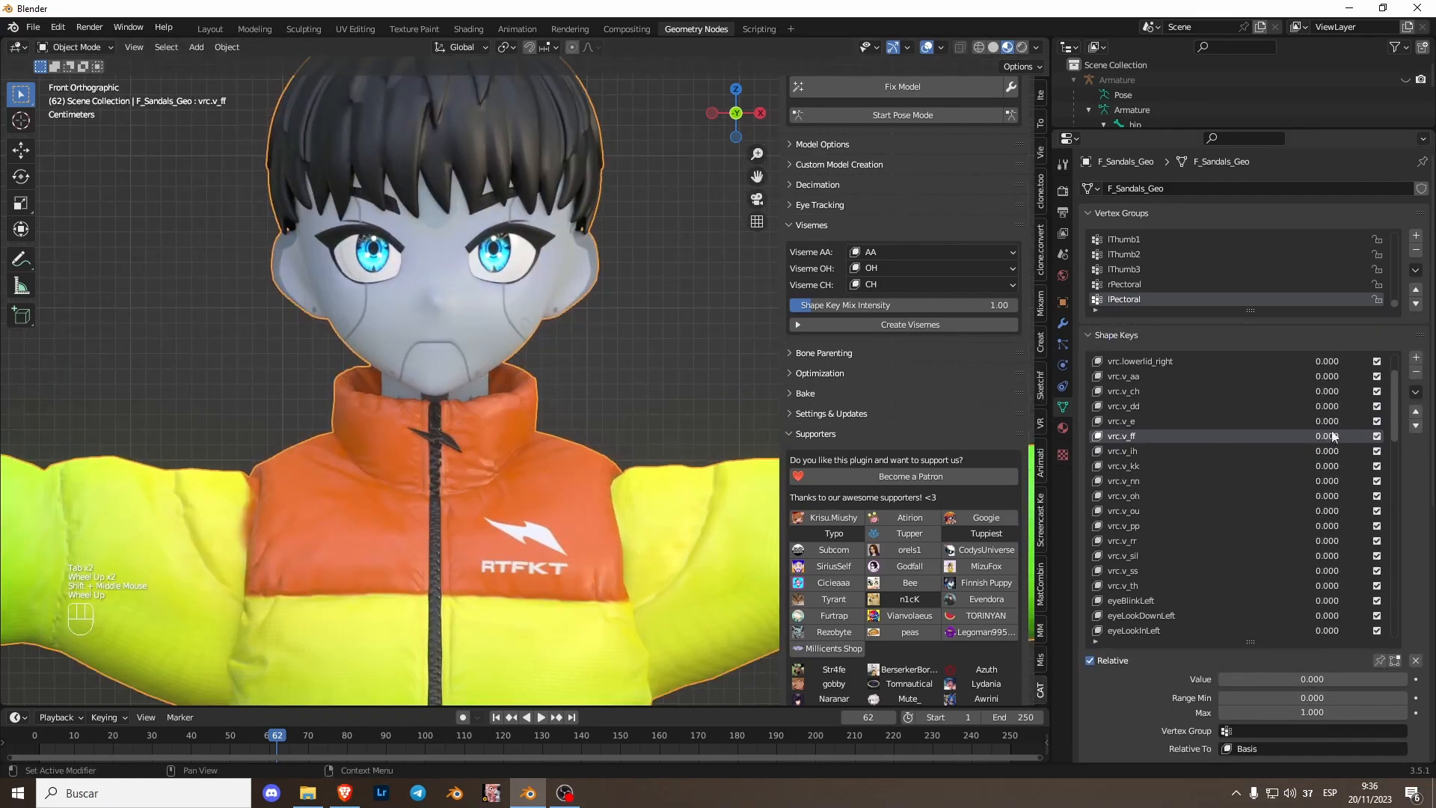
- Preview the AA shape key at 1.000 and set it back to zero
drag(1395, 425, 1376, 666)
drag(1332, 616, 1392, 601)
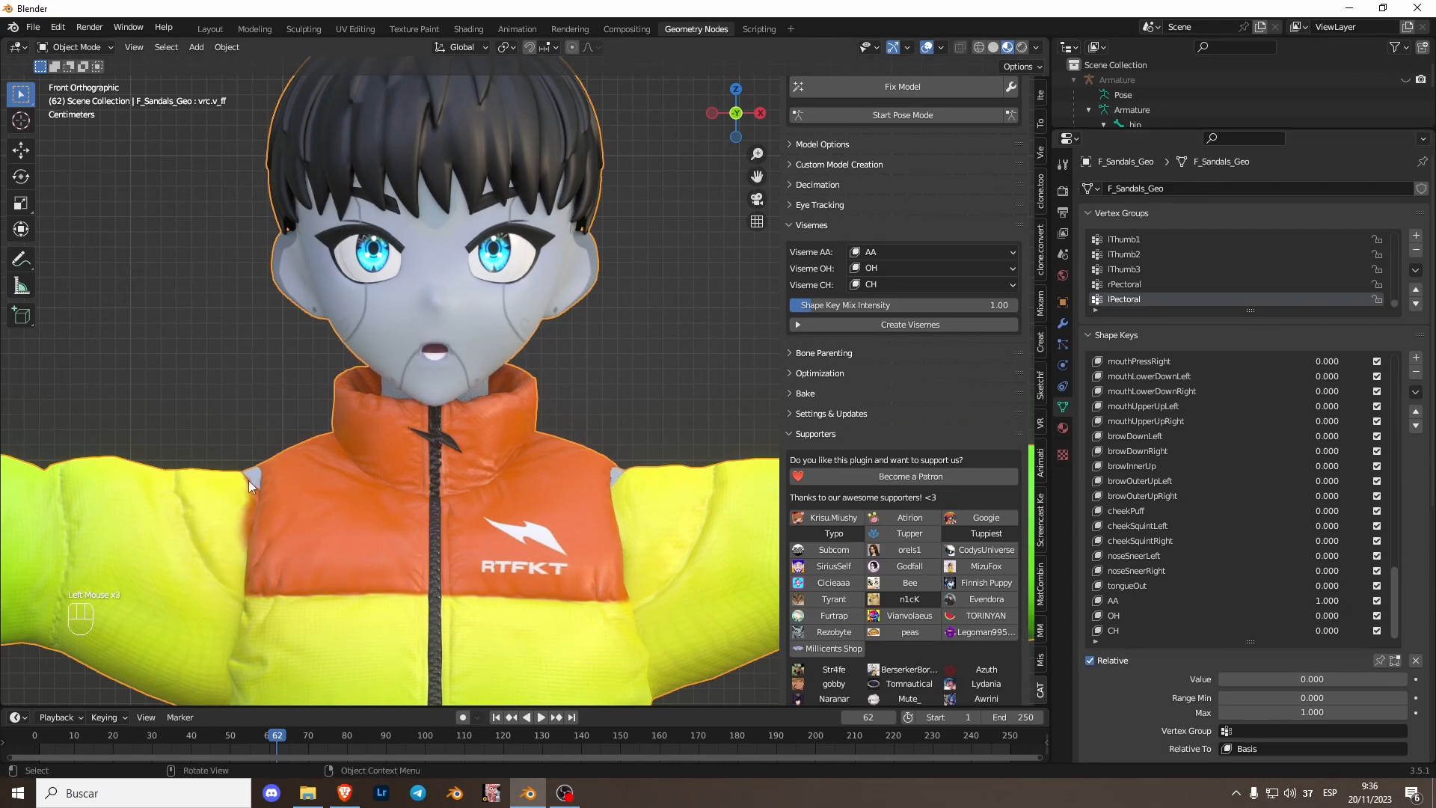
drag(1332, 602, 1256, 602)
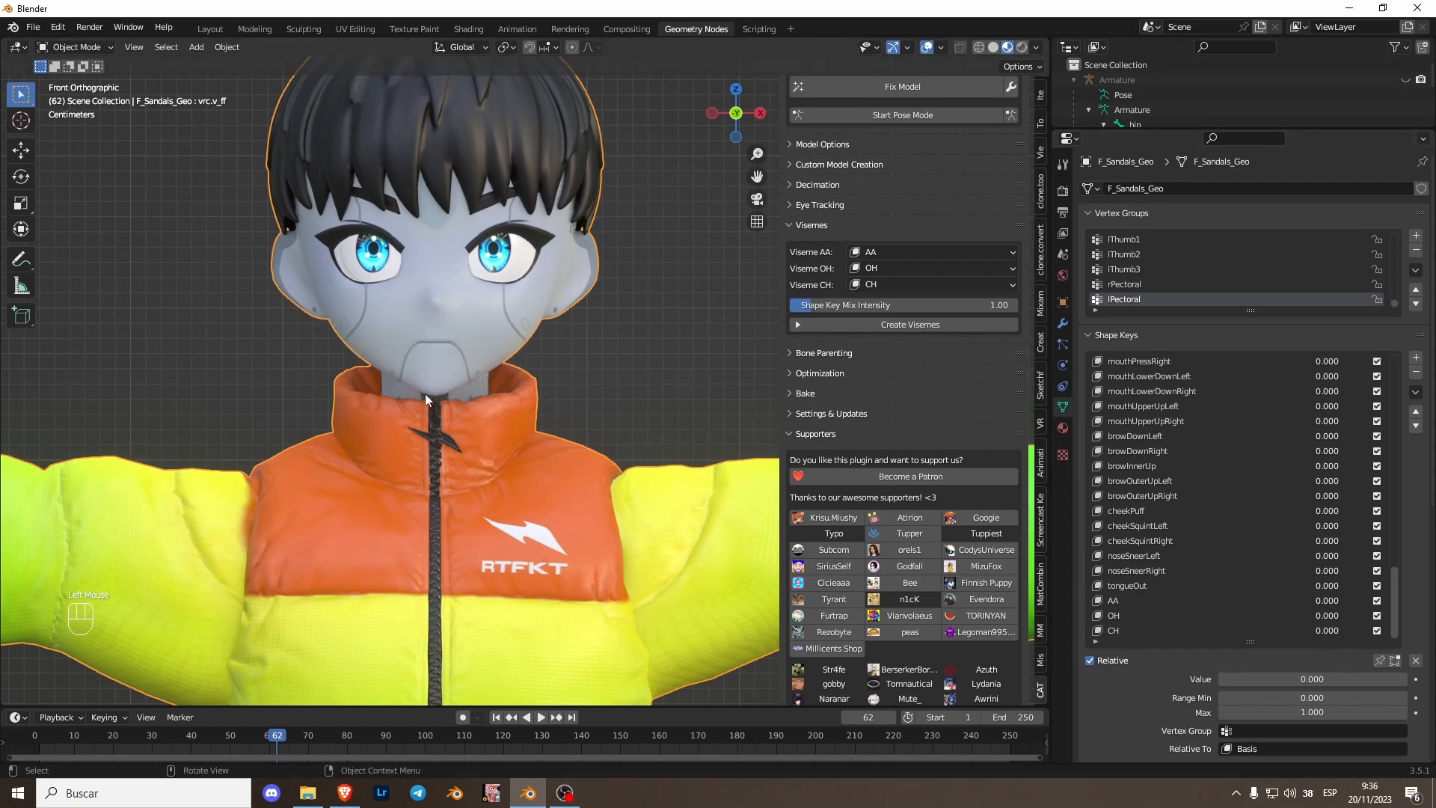
- In Edit Mode, select the jacket's linked geometry and hide it
scroll(596, 352, down, 2)
key(Tab)
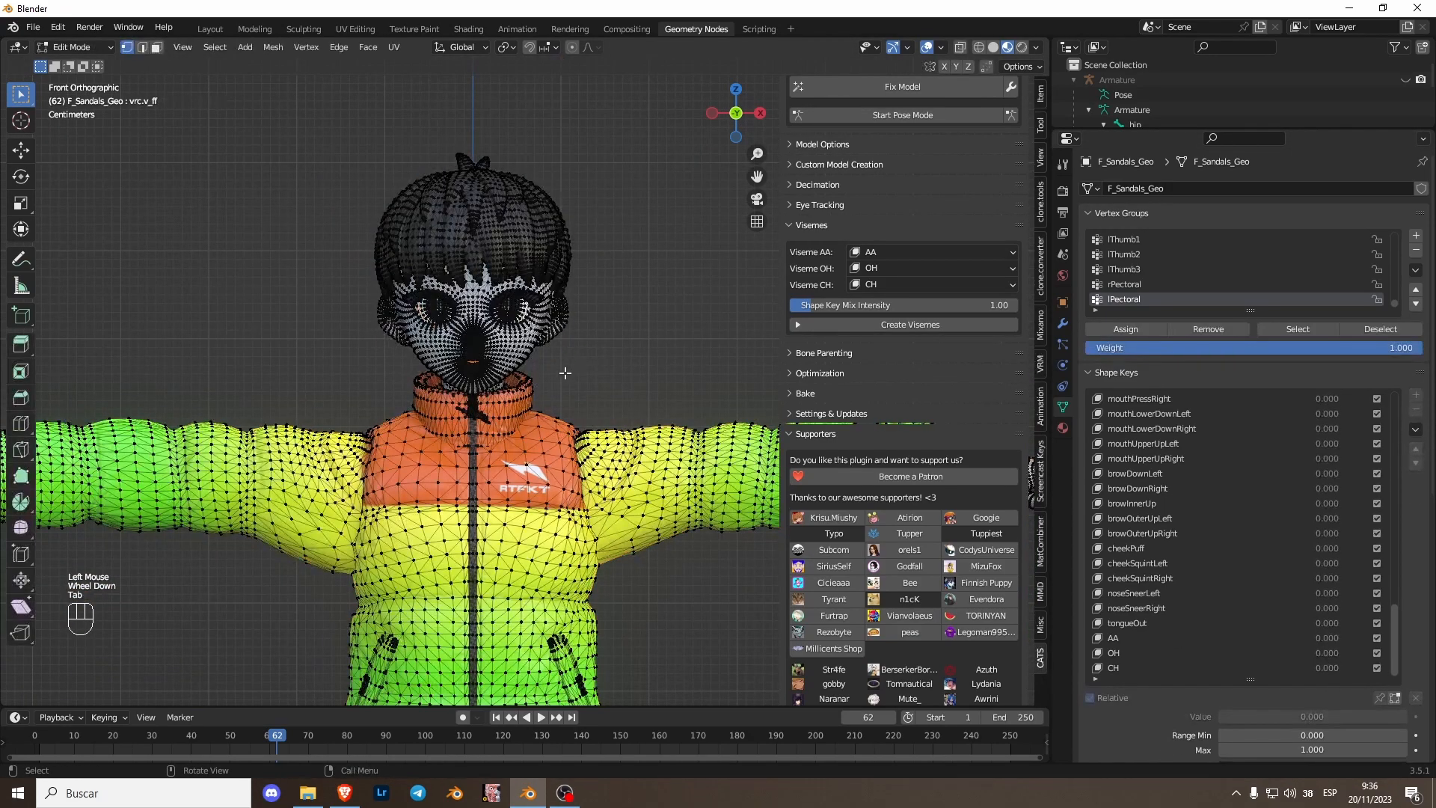
click(545, 352)
key(l)
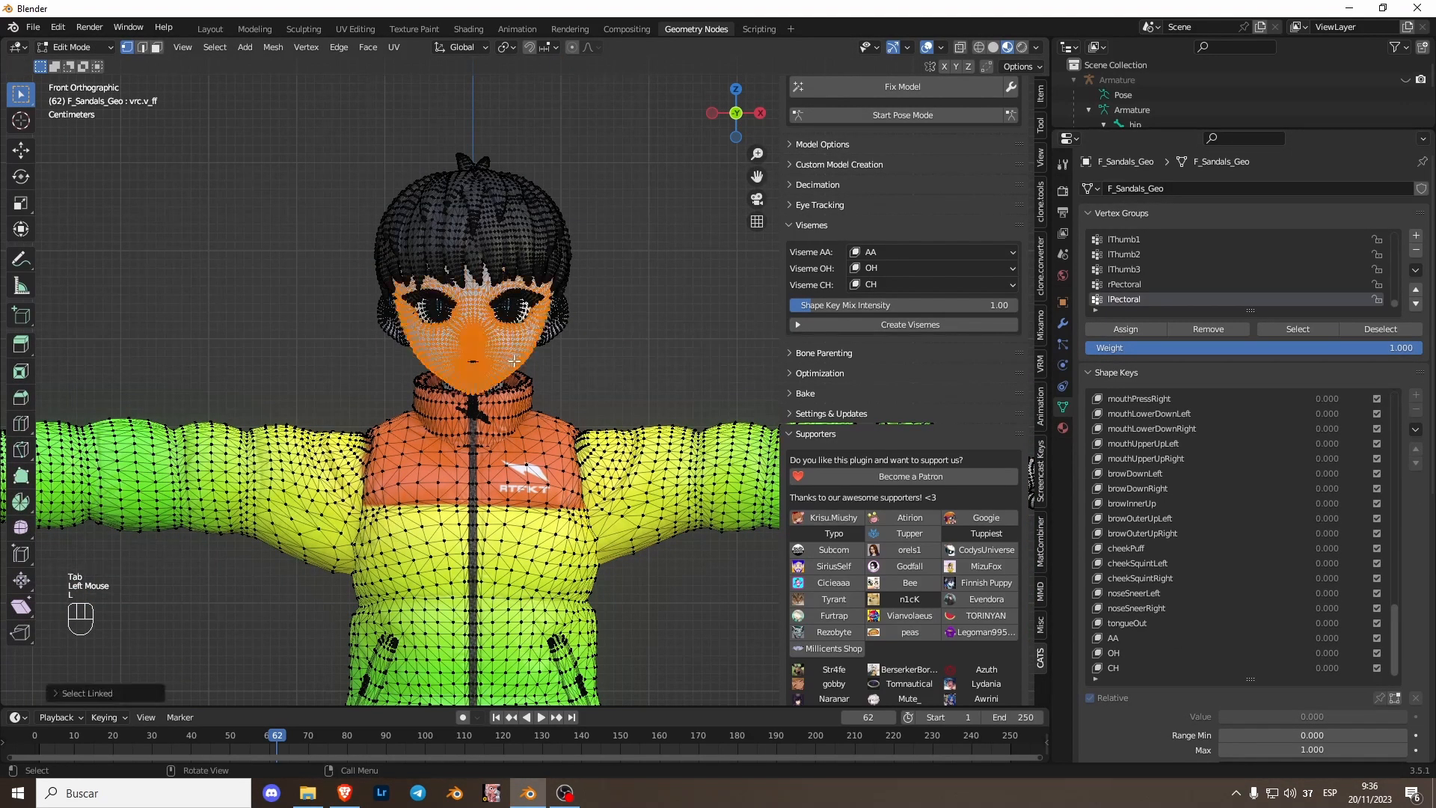
click(583, 364)
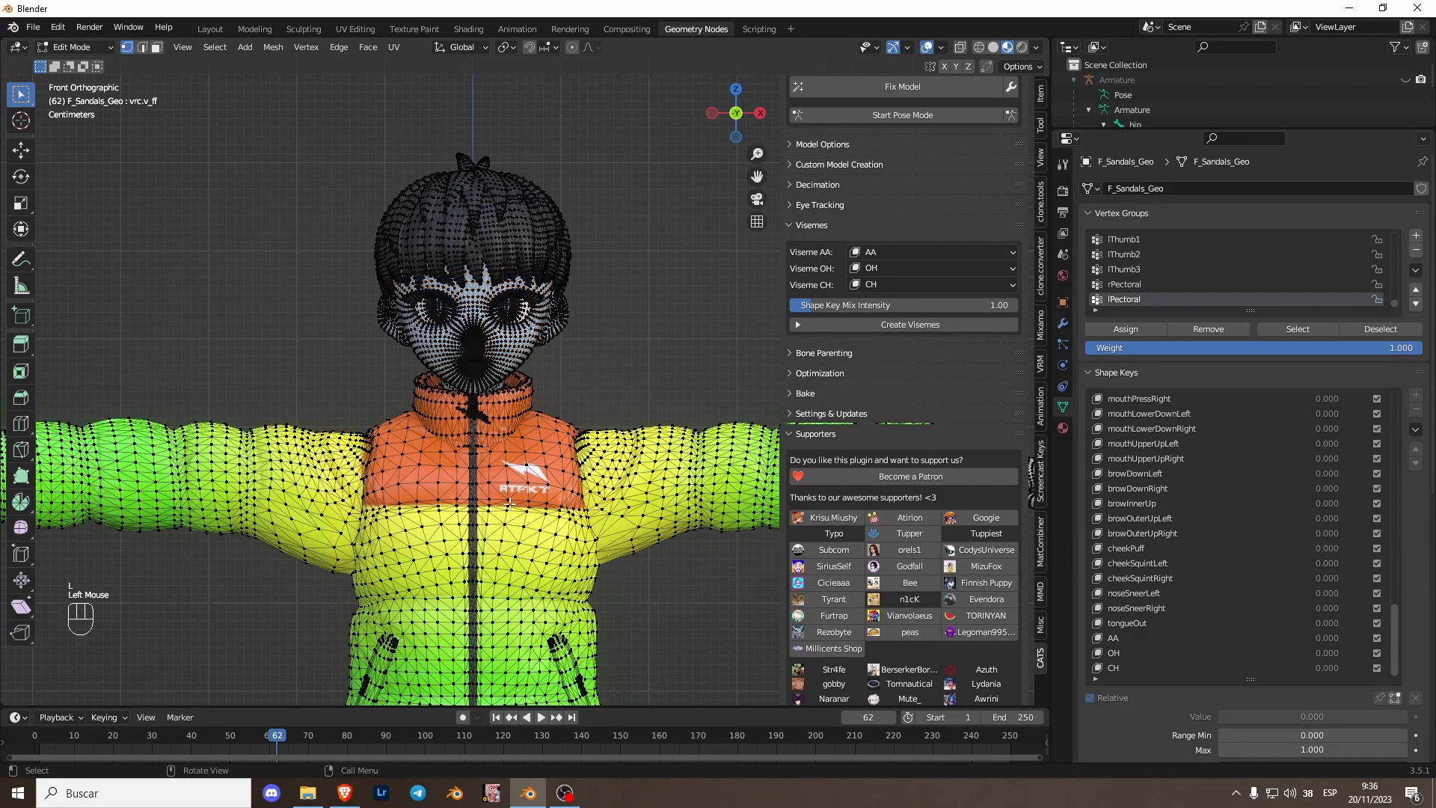
key(l)
key(l)
key(l)
key(l)
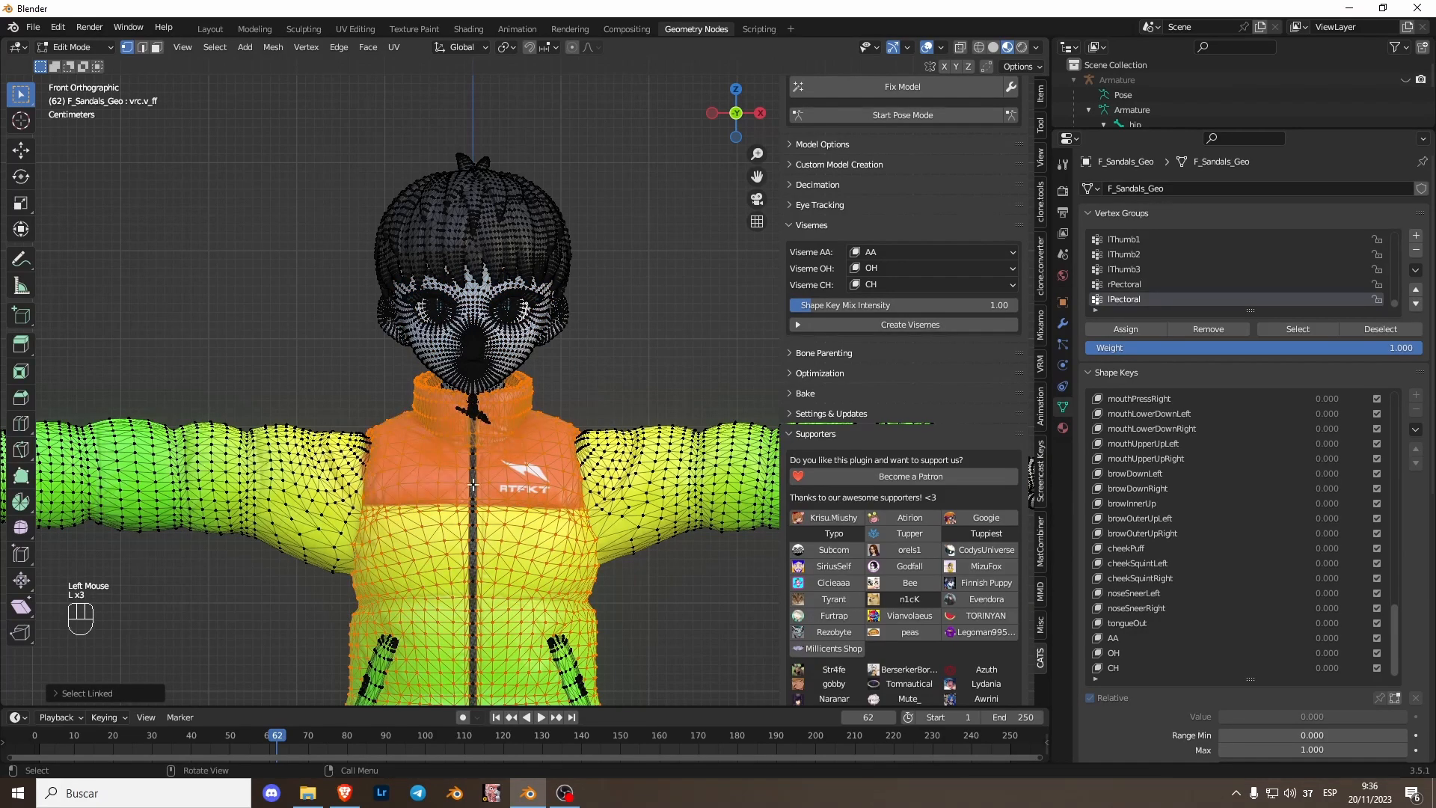
key(h)
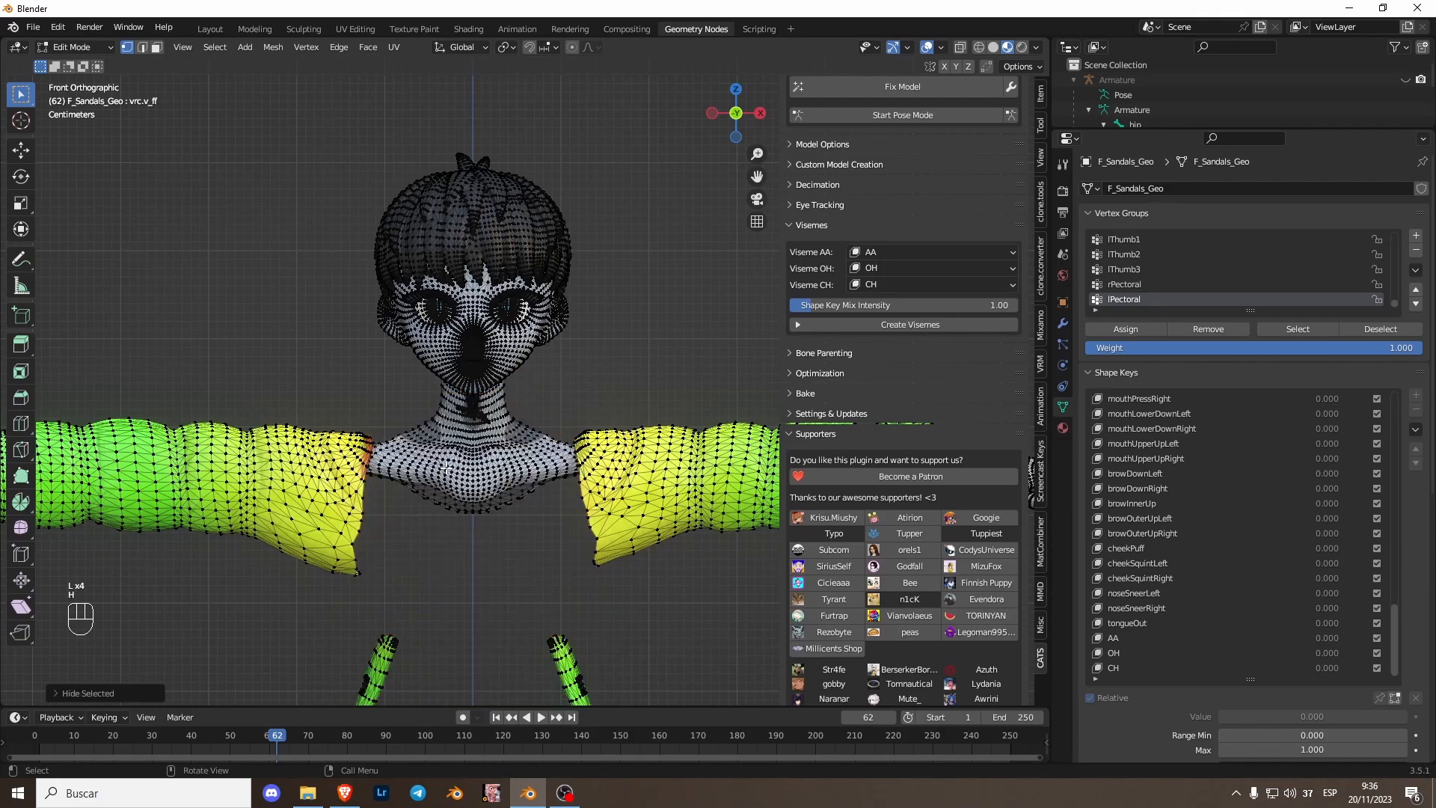
- Select the linked sleeve geometry and hide it as well
key(l)
key(l)
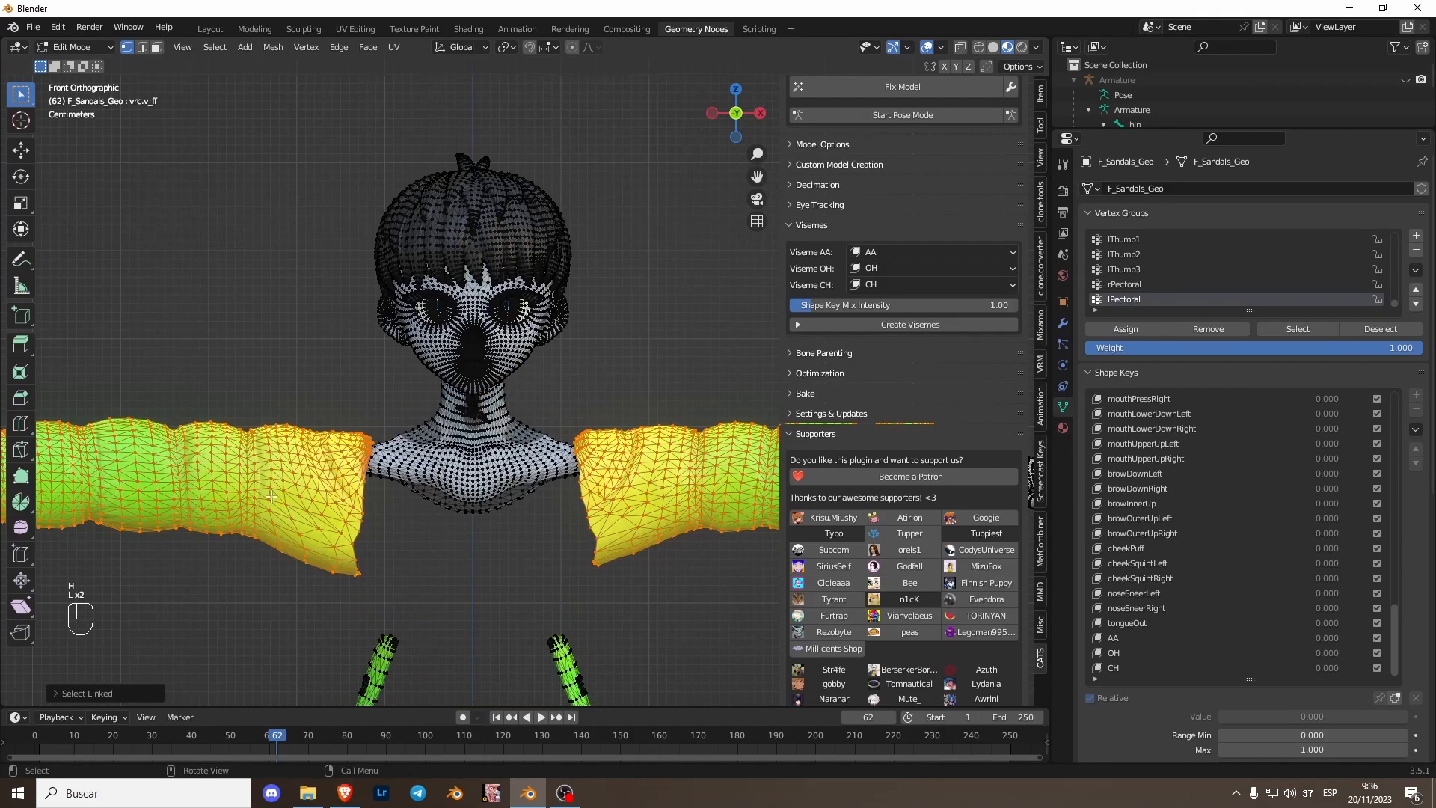
key(h)
- Box-select the body's chest and shoulder geometry under the jacket, delete it and leave Edit Mode
scroll(530, 532, up, 2)
shift+middle_drag(530, 533, 522, 457)
drag(694, 550, 584, 502)
click(959, 49)
drag(701, 578, 532, 379)
shift+drag(651, 588, 210, 434)
shift+drag(183, 369, 321, 563)
shift+drag(278, 374, 338, 443)
key(x)
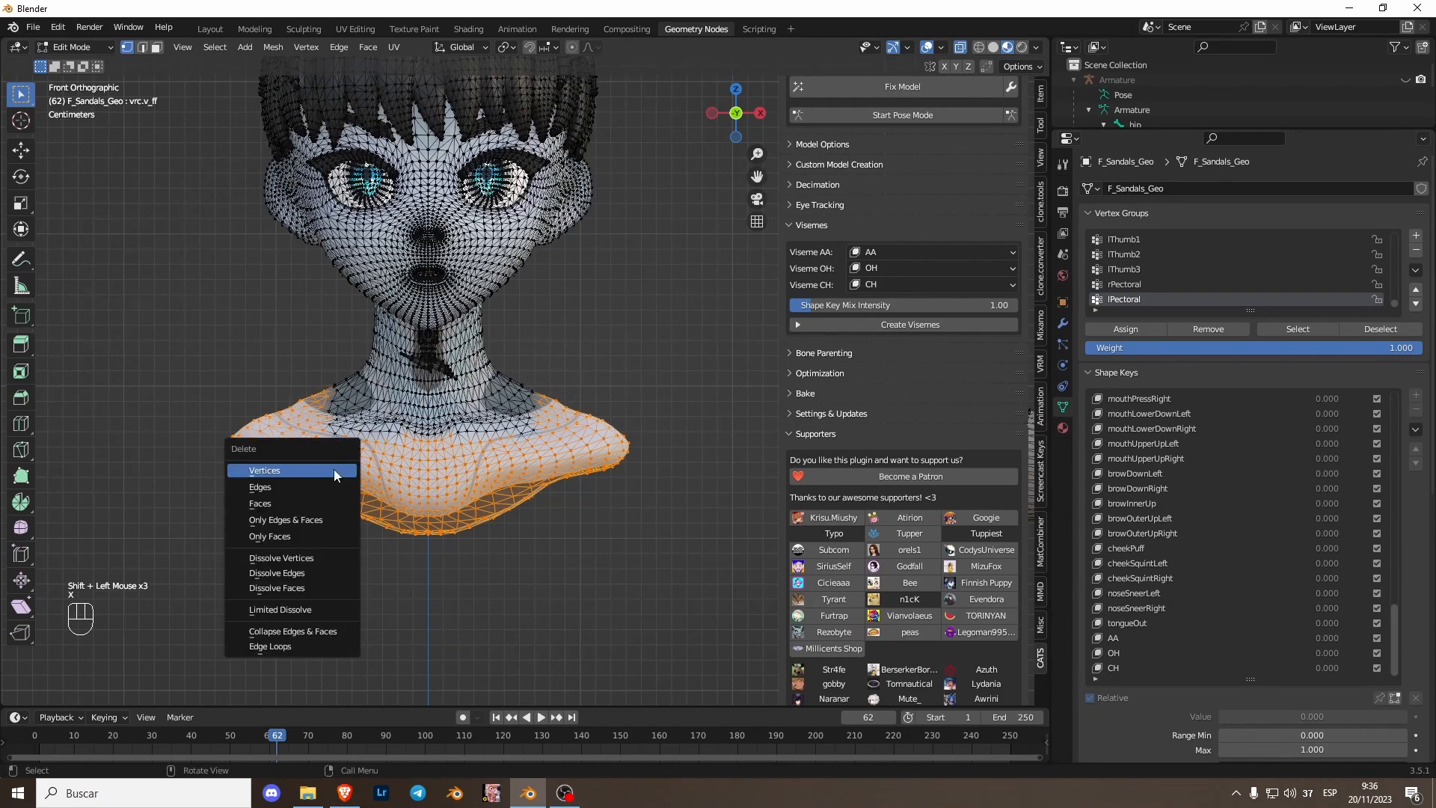
click(336, 486)
key(Tab)
- Collapse the Visemes and Supporters sections of the CATS panel
scroll(449, 502, down, 3)
click(707, 353)
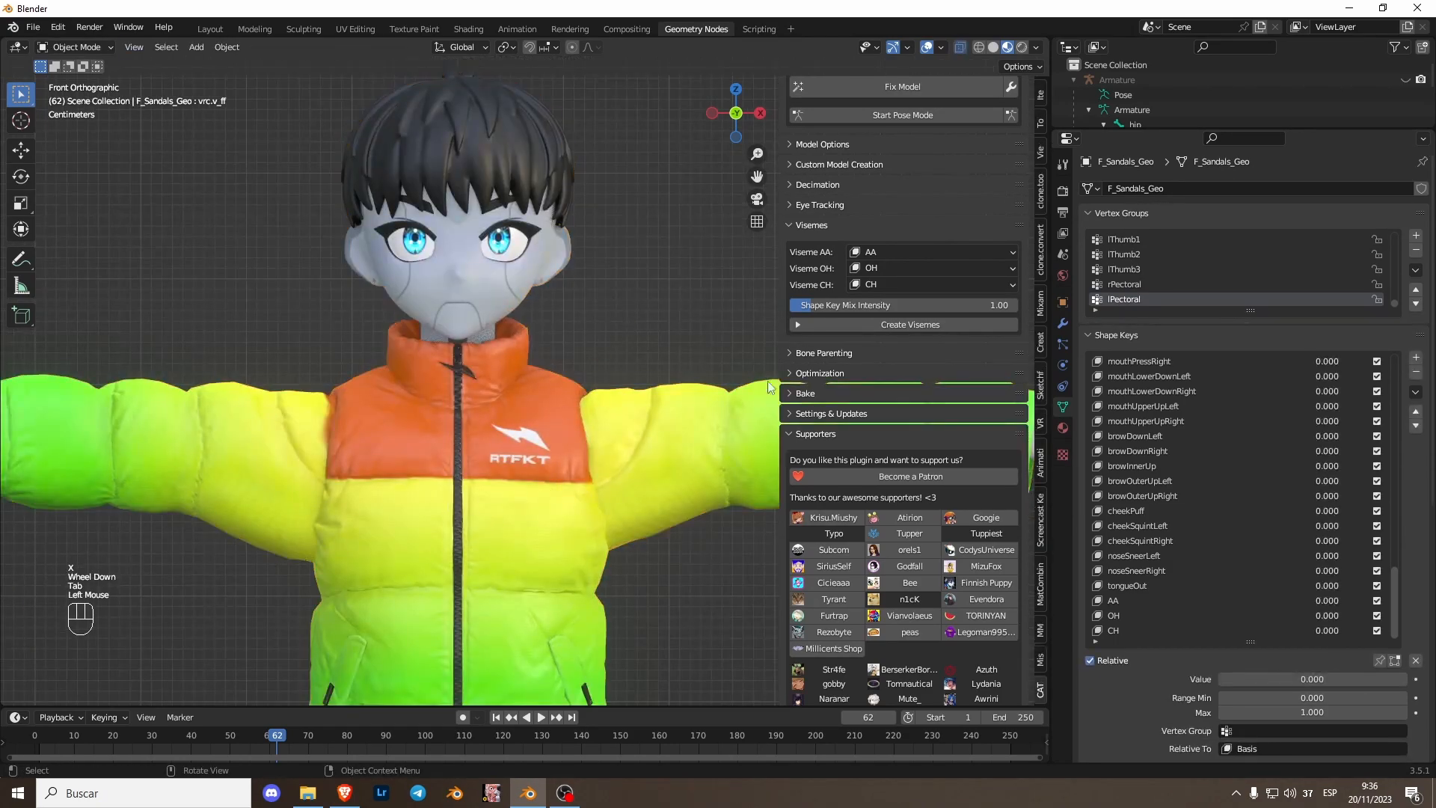
drag(1319, 601, 1323, 630)
scroll(388, 523, down, 2)
scroll(572, 442, down, 1)
shift+middle_drag(461, 411, 539, 295)
scroll(545, 377, down, 1)
shift+middle_drag(545, 377, 569, 359)
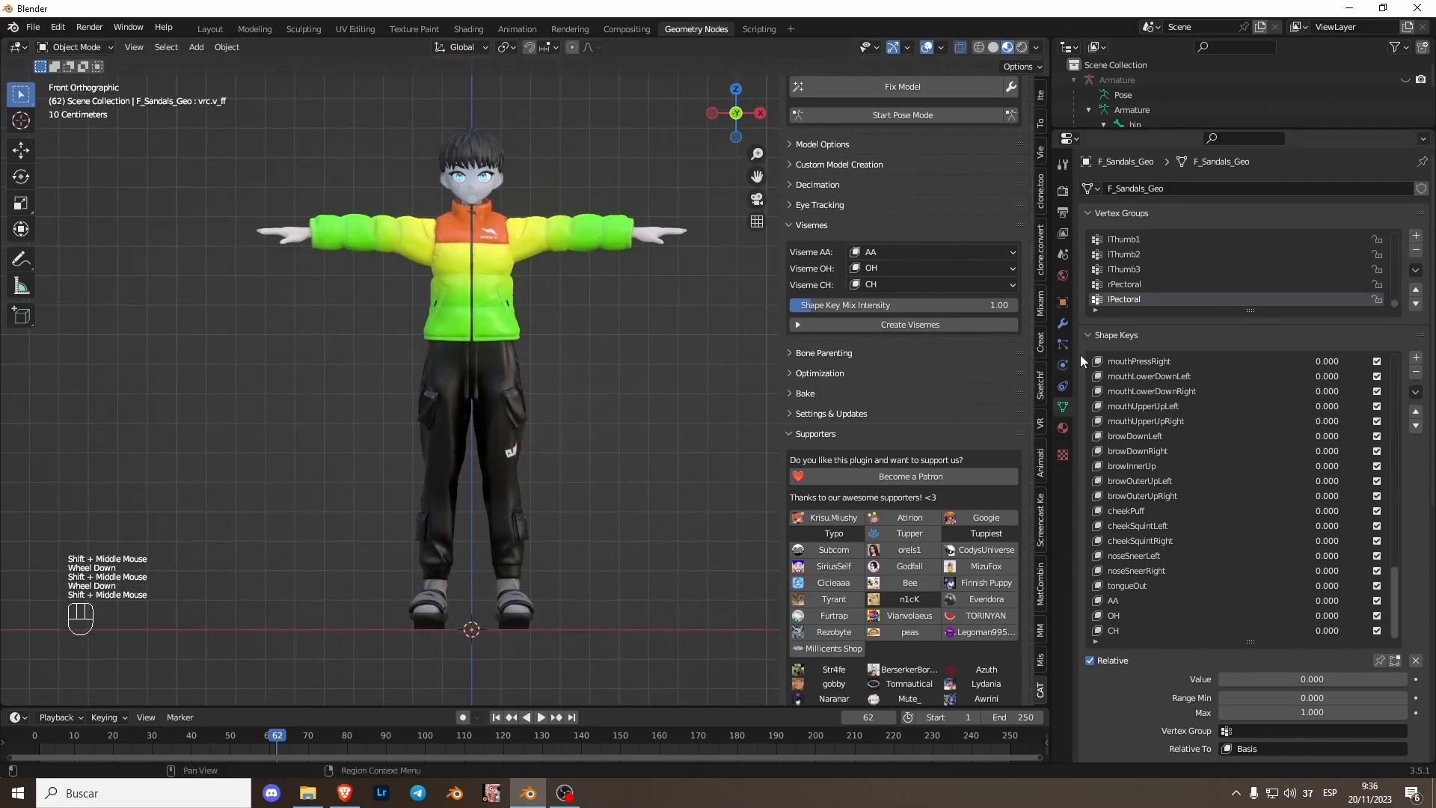
click(810, 225)
scroll(833, 249, up, 3)
click(827, 346)
click(826, 346)
scroll(569, 298, up, 2)
shift+middle_drag(569, 297, 563, 423)
scroll(563, 423, up, 2)
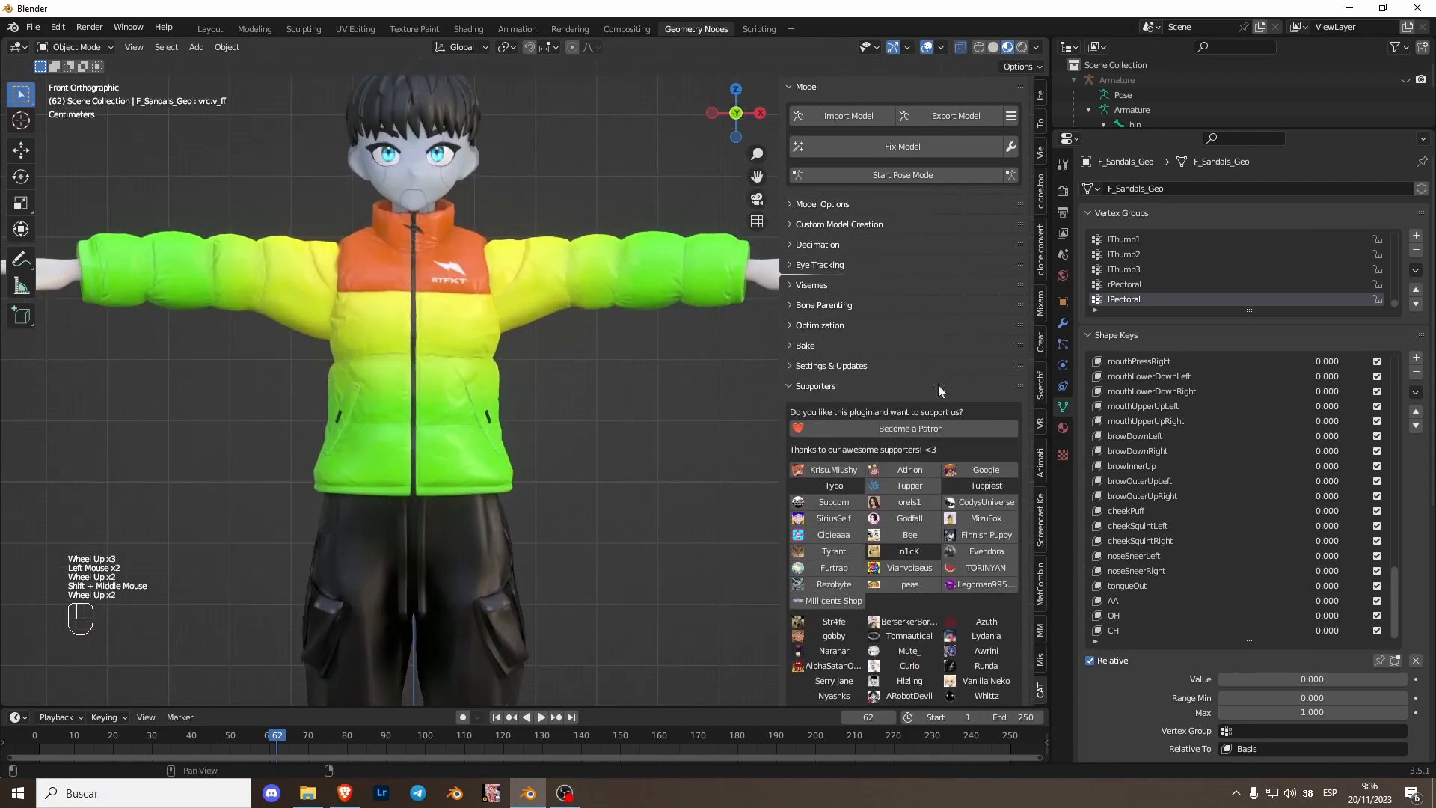
click(820, 389)
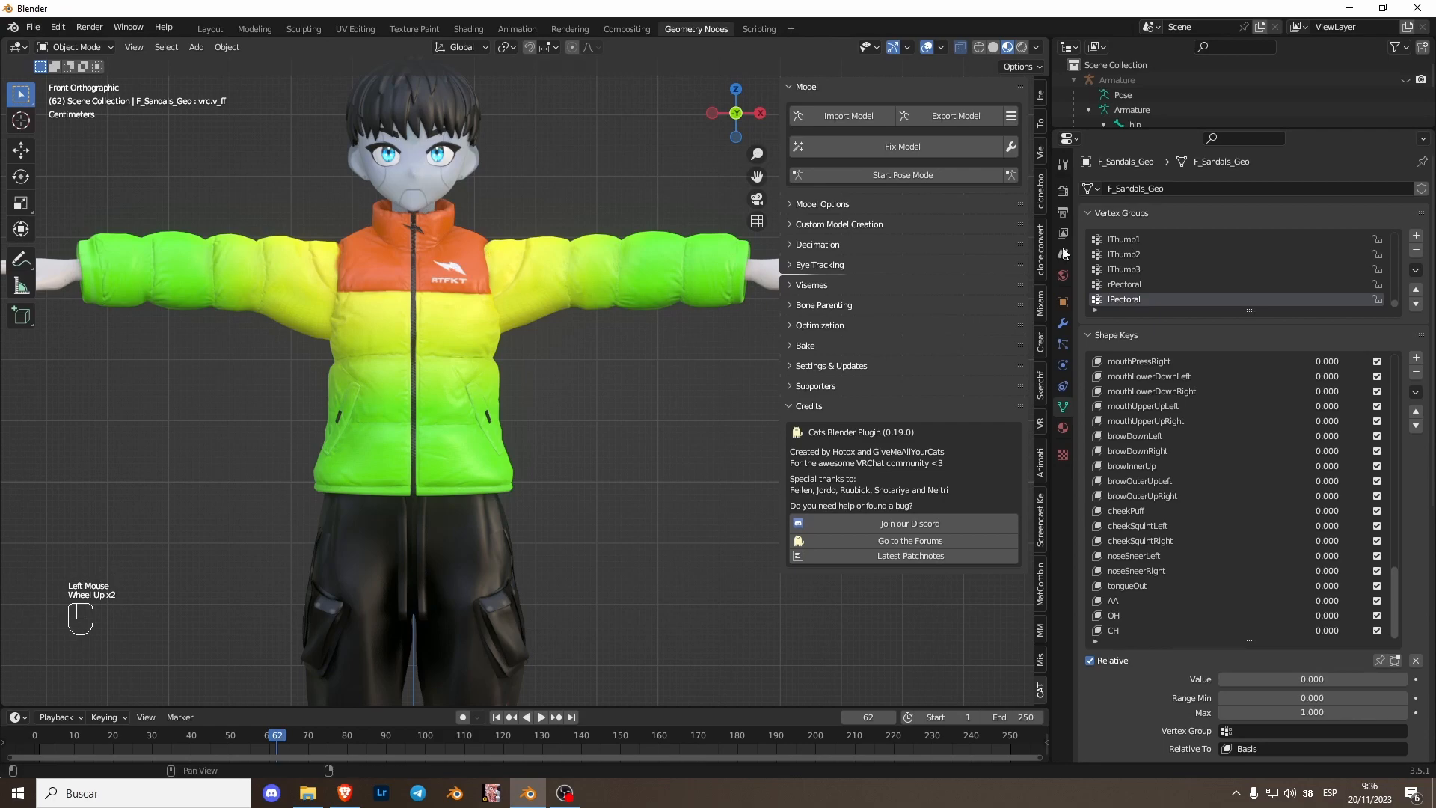
- Enlarge the outliner and rename the avatar mesh object with the user's name
drag(1066, 132, 1156, 265)
double_click(1148, 197)
text(yalelo)
key(Return)
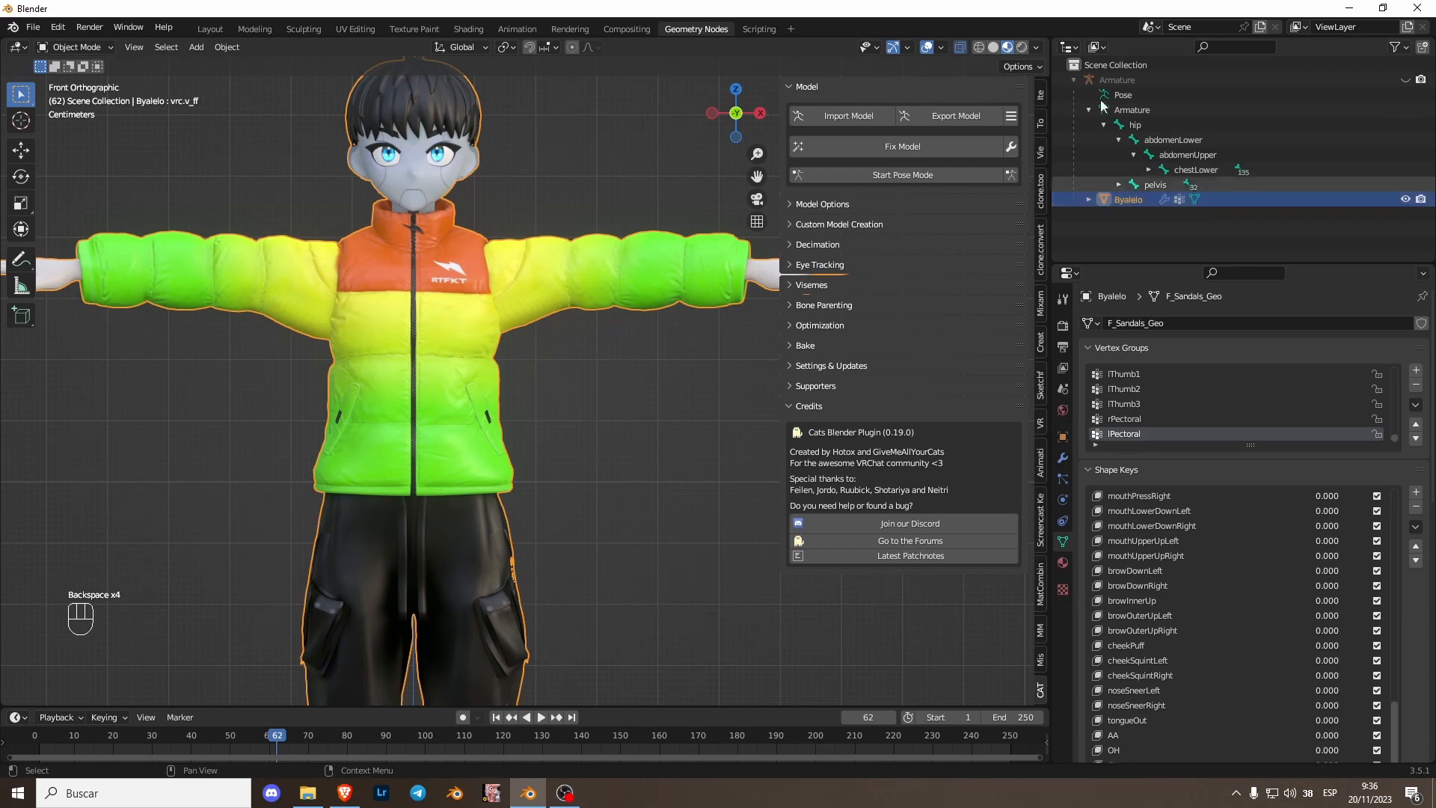
- Select the armature and hide it in the viewport, then select the avatar mesh
click(1406, 80)
click(1125, 81)
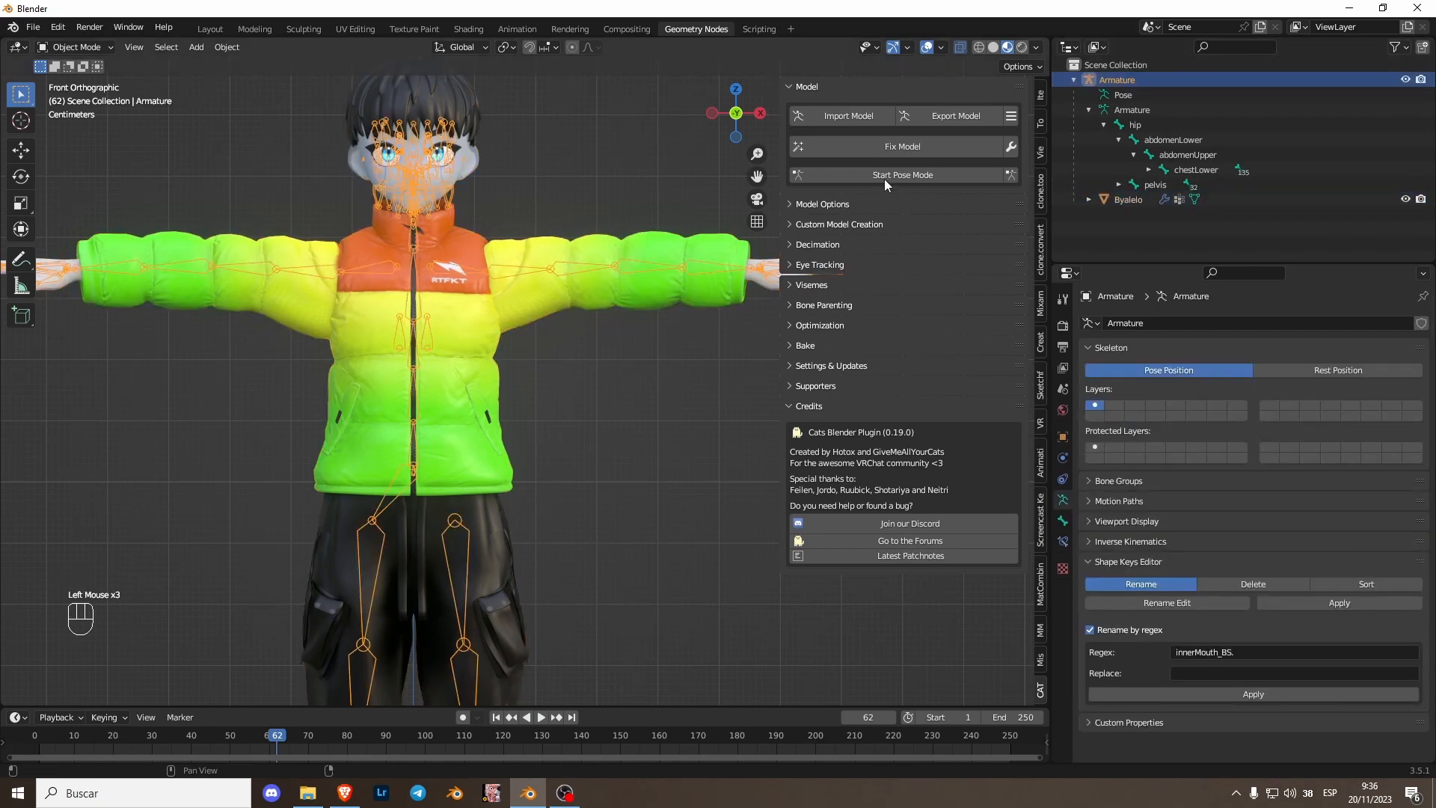
scroll(629, 428, down, 3)
key(a)
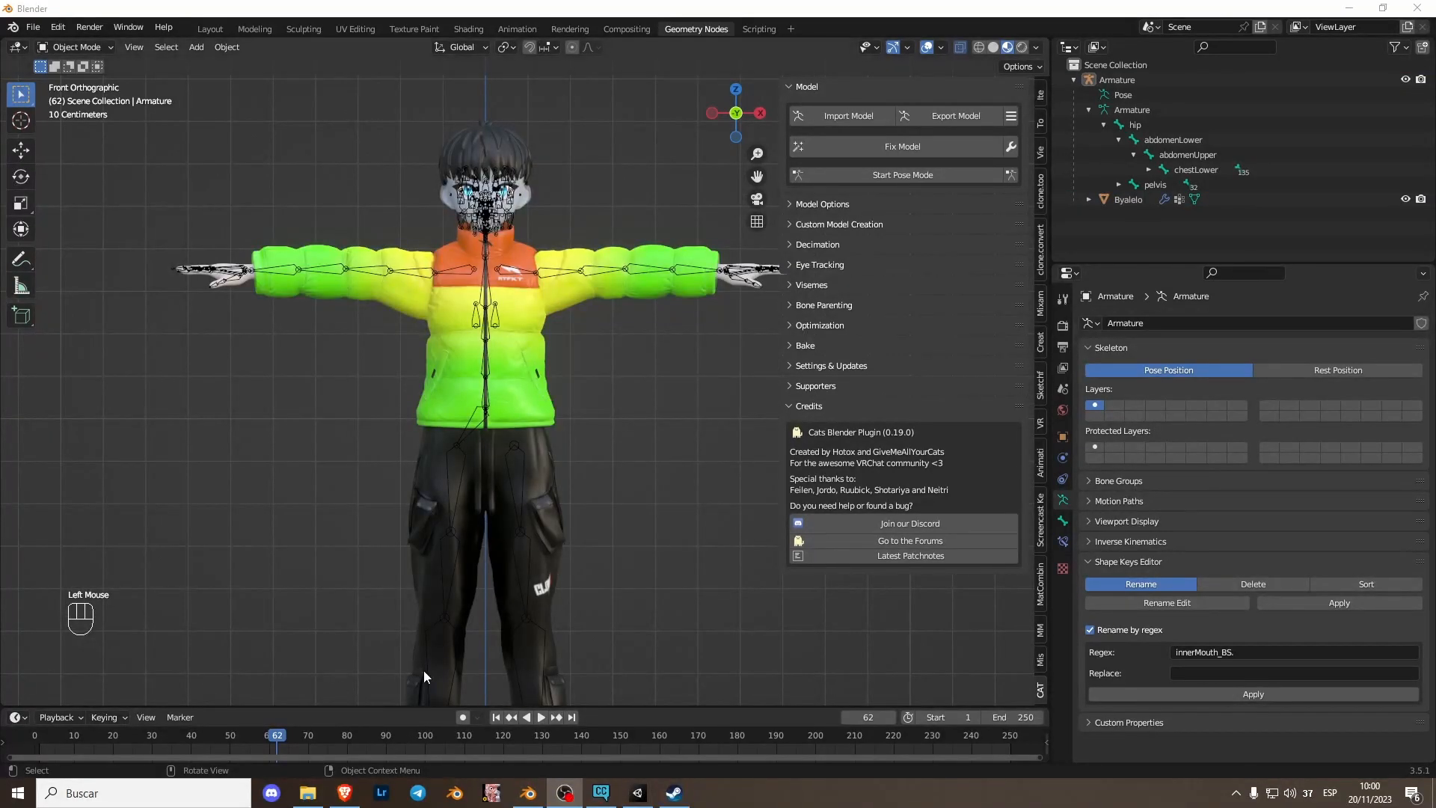
scroll(600, 425, up, 2)
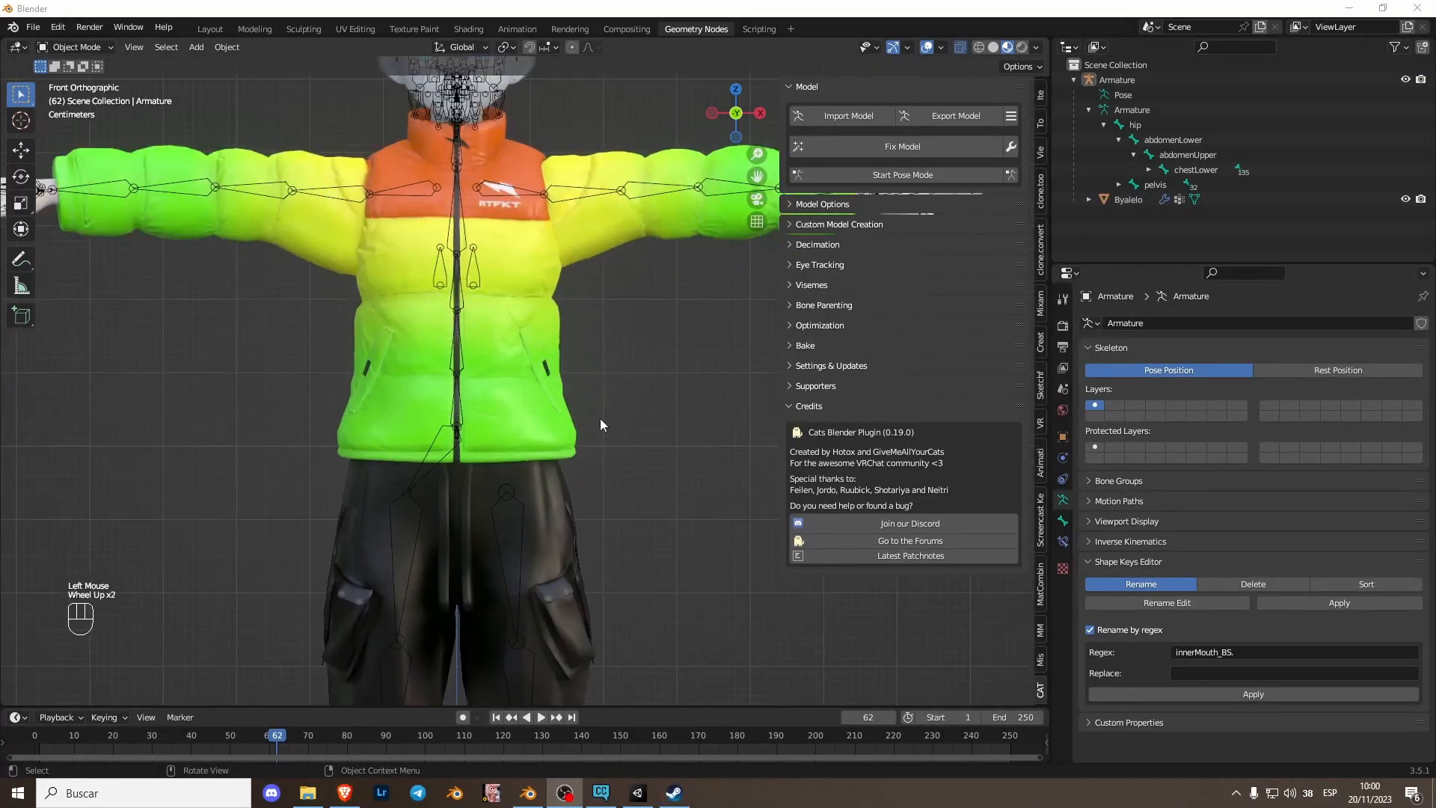
middle_drag(504, 263, 516, 209)
click(736, 118)
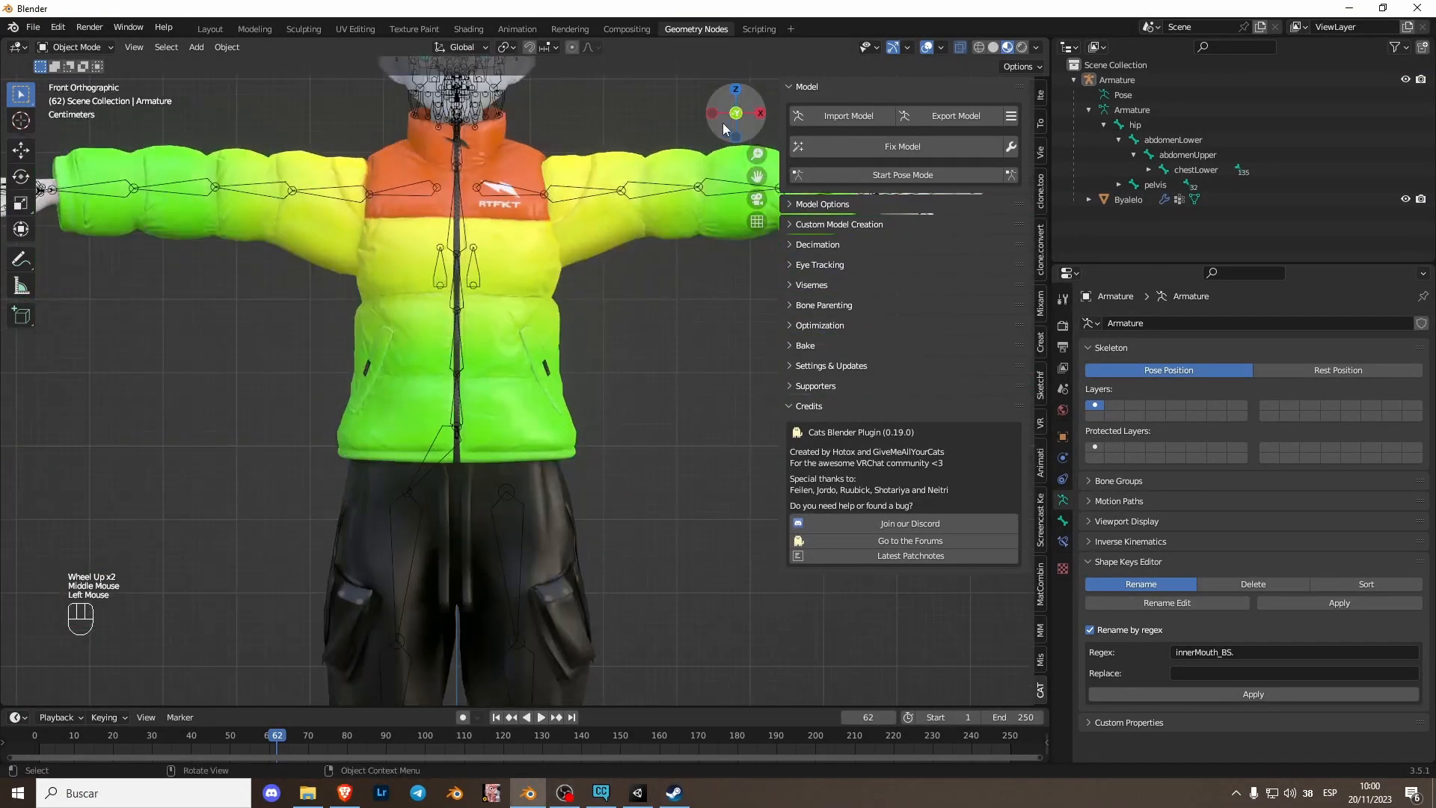
shift+middle_drag(598, 82, 597, 441)
scroll(535, 392, up, 2)
click(535, 392)
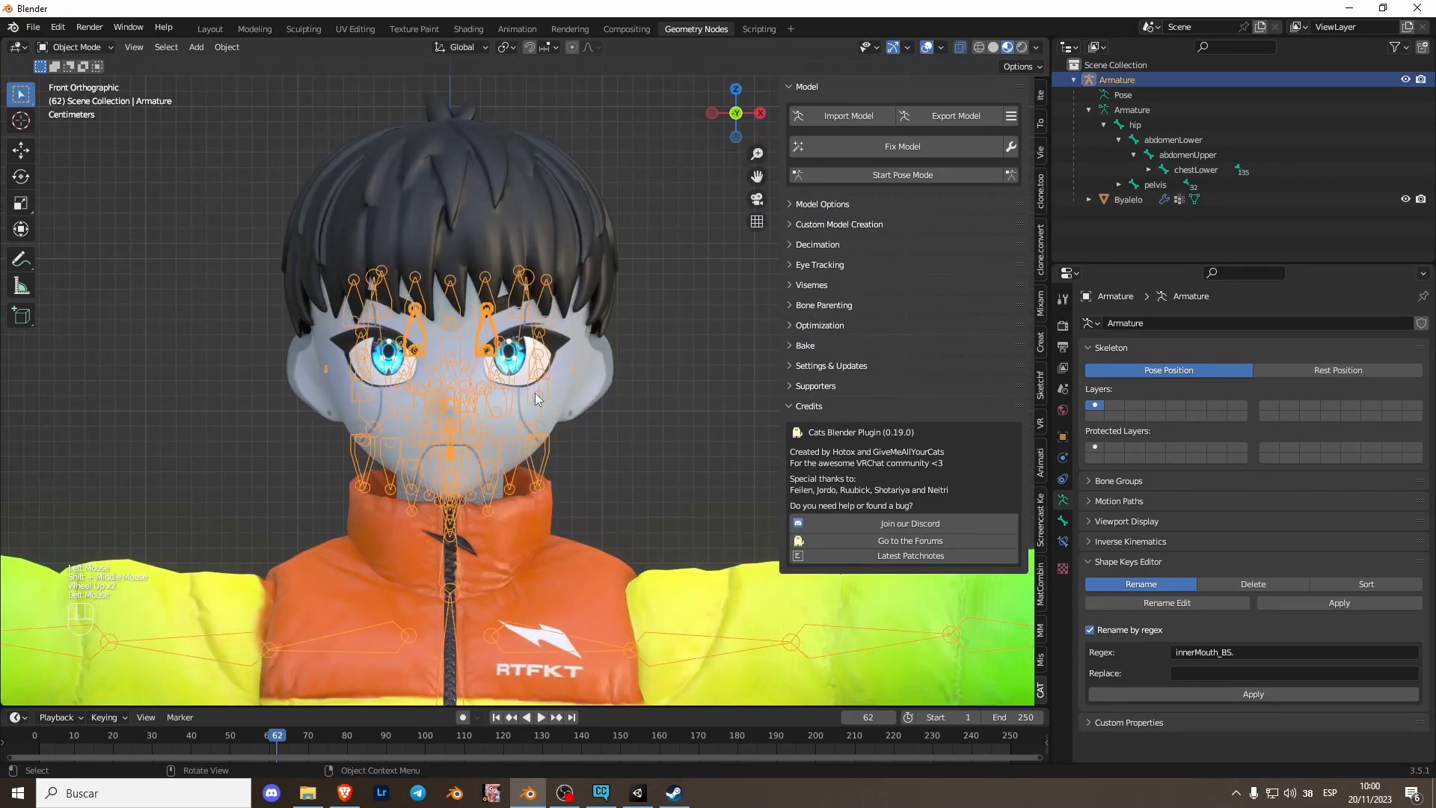
key(h)
click(497, 483)
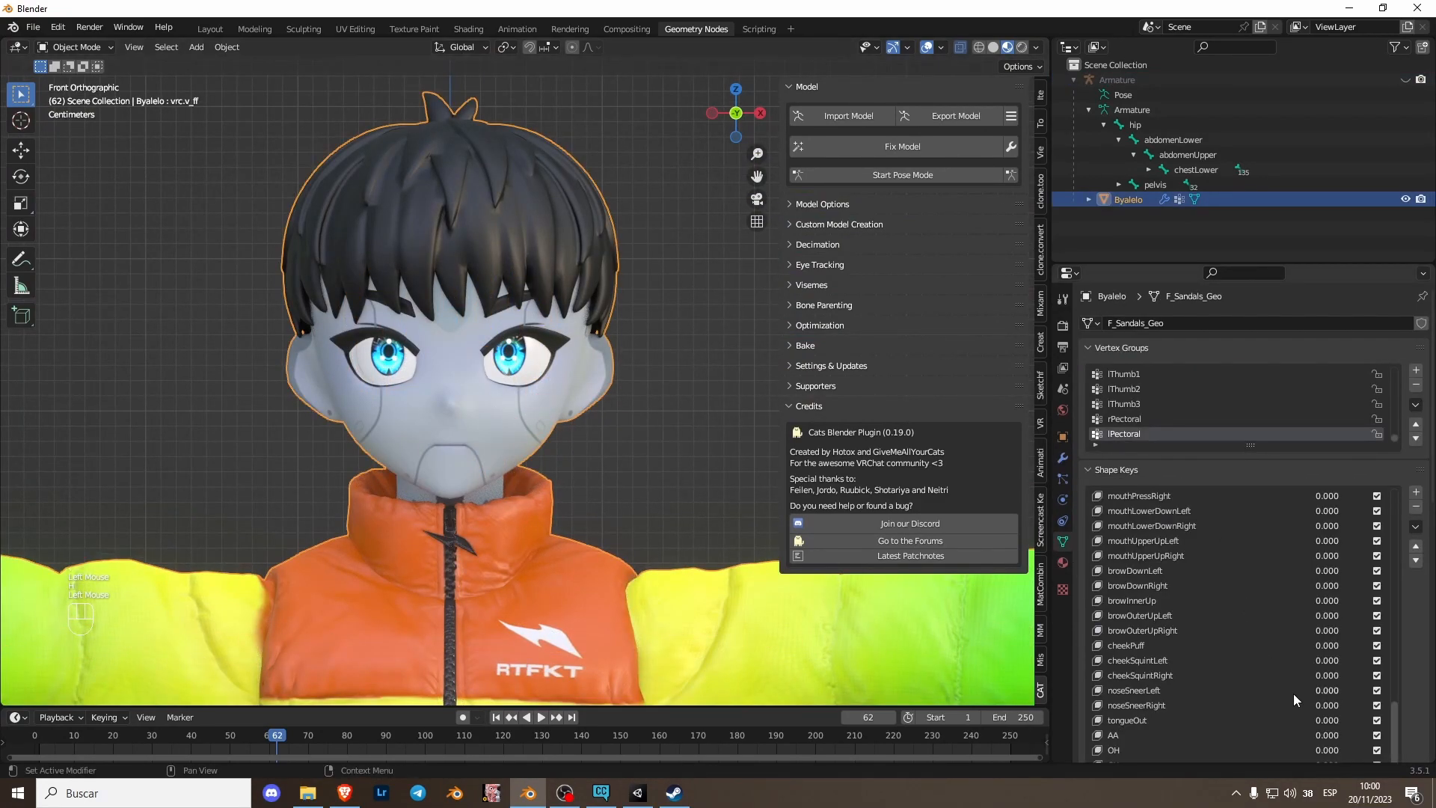
- Create a new shape key from the mix of the blink keys and name it EyeBlink
drag(1396, 739, 1397, 511)
scroll(1223, 540, down, 1)
click(1177, 496)
click(1415, 527)
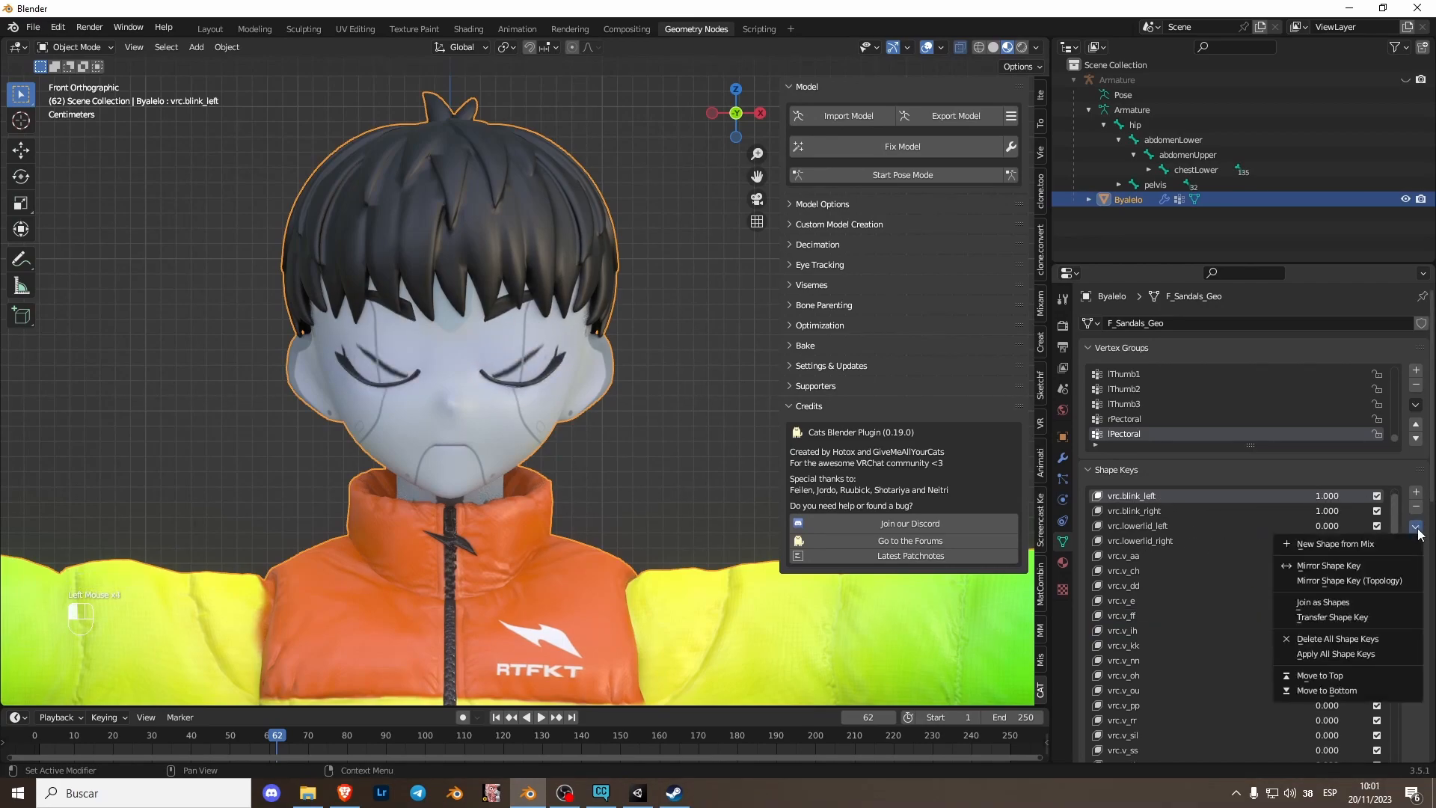
click(1339, 544)
scroll(1393, 687, down, 2)
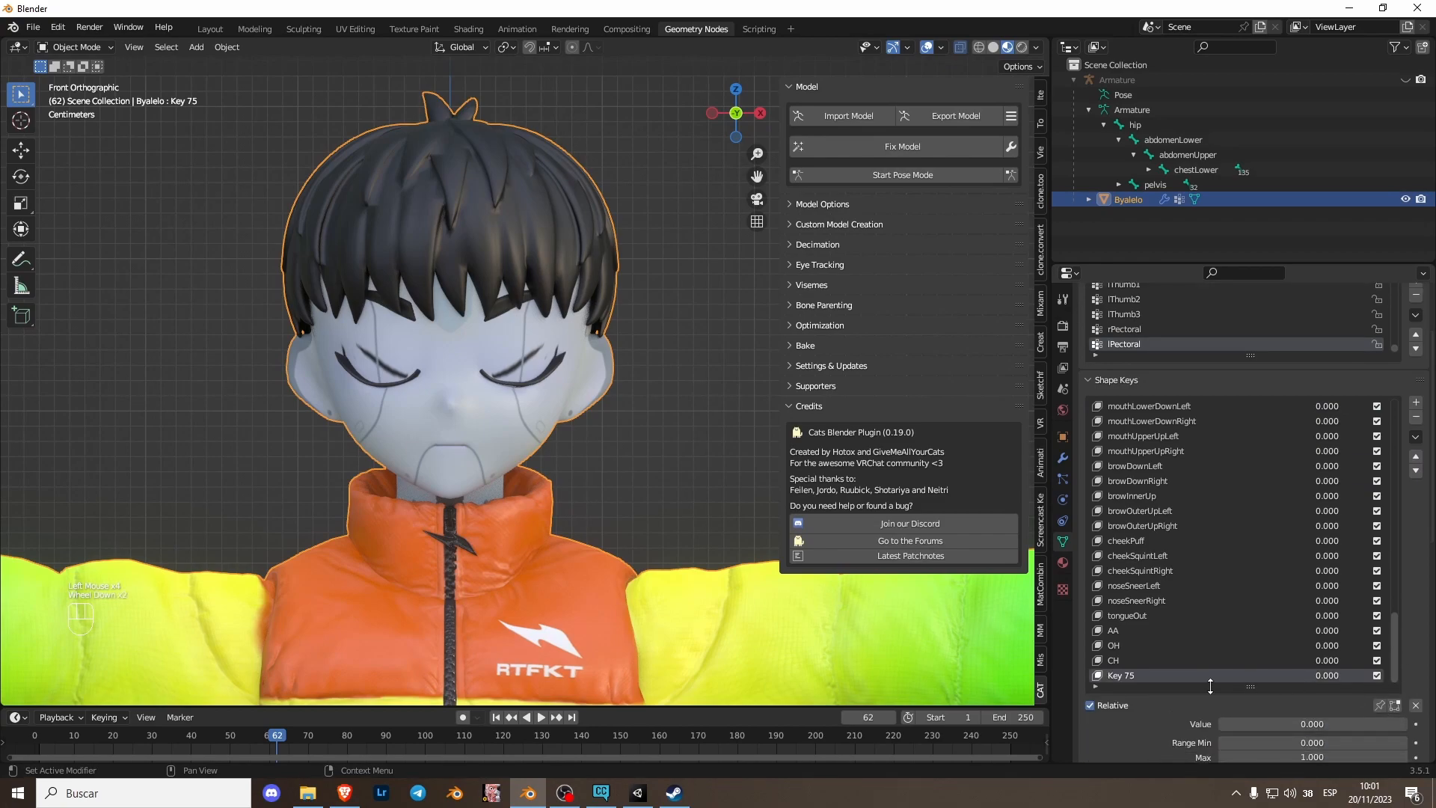
double_click(1178, 677)
text(eye)
key(BackSpace)
key(BackSpace)
key(BackSpace)
key(Return)
- Select all objects and apply their transforms
drag(1402, 631, 1264, 438)
scroll(666, 443, down, 3)
scroll(665, 445, up, 1)
shift+middle_drag(664, 444, 627, 499)
scroll(627, 500, down, 2)
key(a)
key(ctrl+a)
click(612, 509)
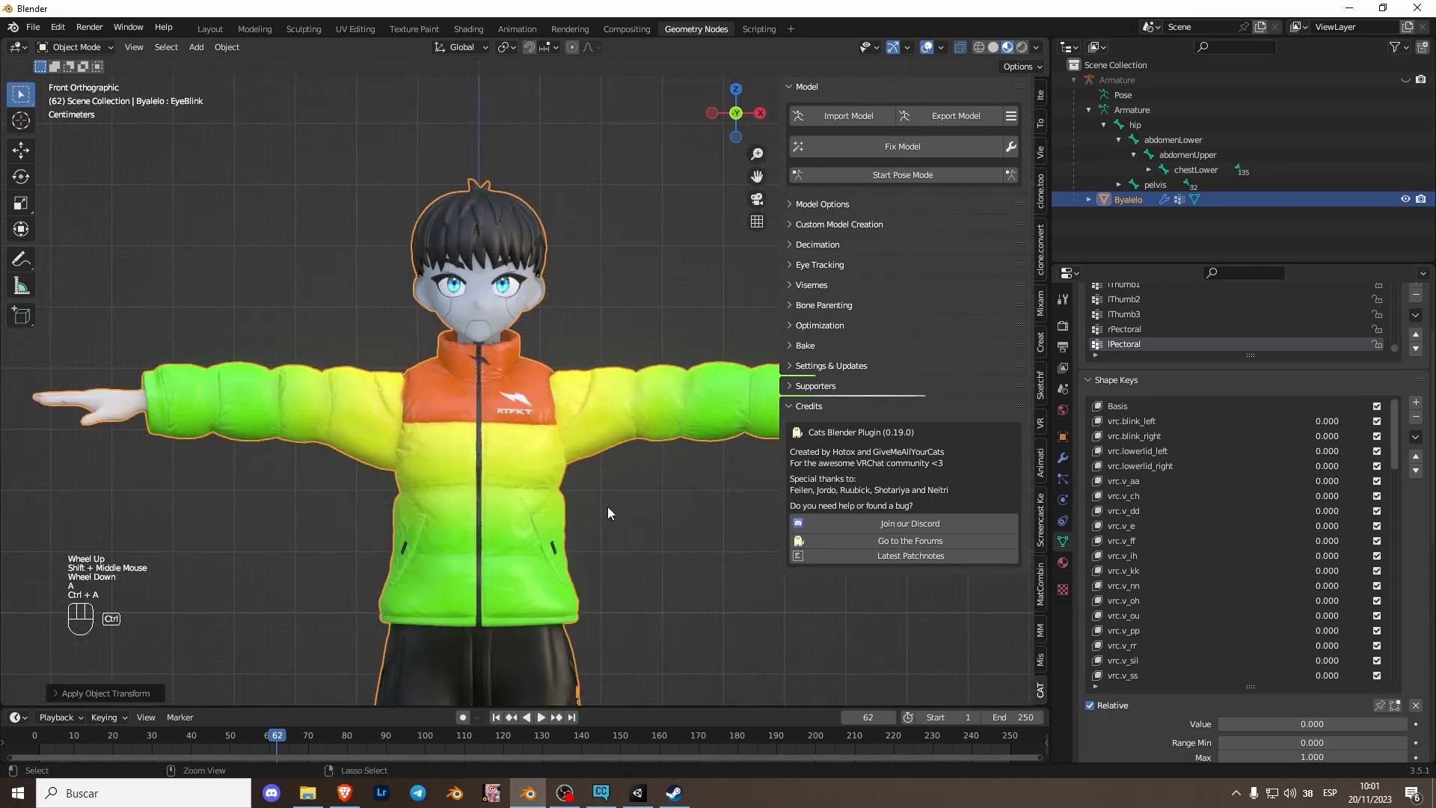
key(ctrl+a)
click(596, 491)
key(ctrl+a)
click(587, 462)
- Export the avatar as an FBX file to the Desktop with path mode set to Copy
click(33, 27)
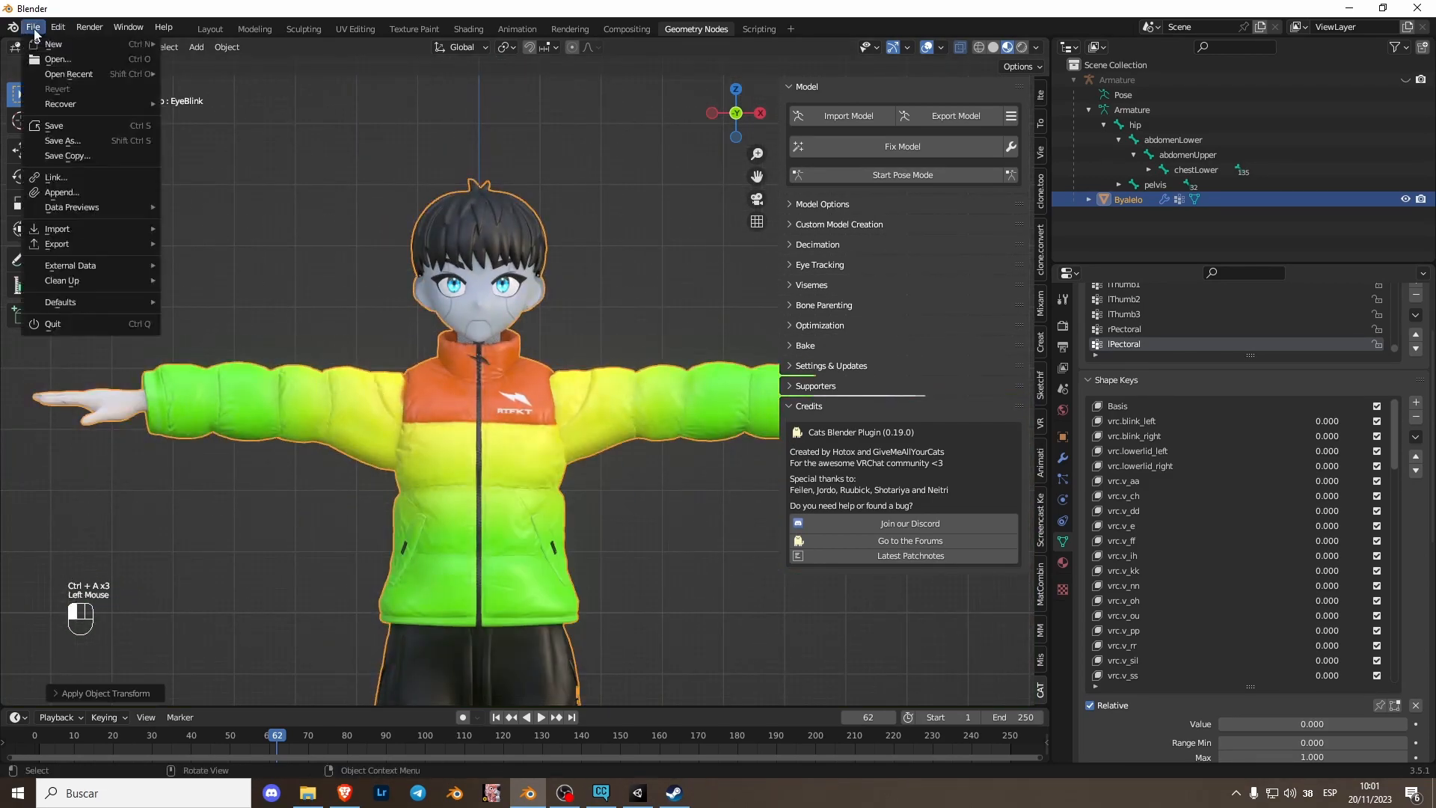
mouse_move(78, 243)
click(232, 377)
click(453, 314)
right_click(445, 329)
click(424, 357)
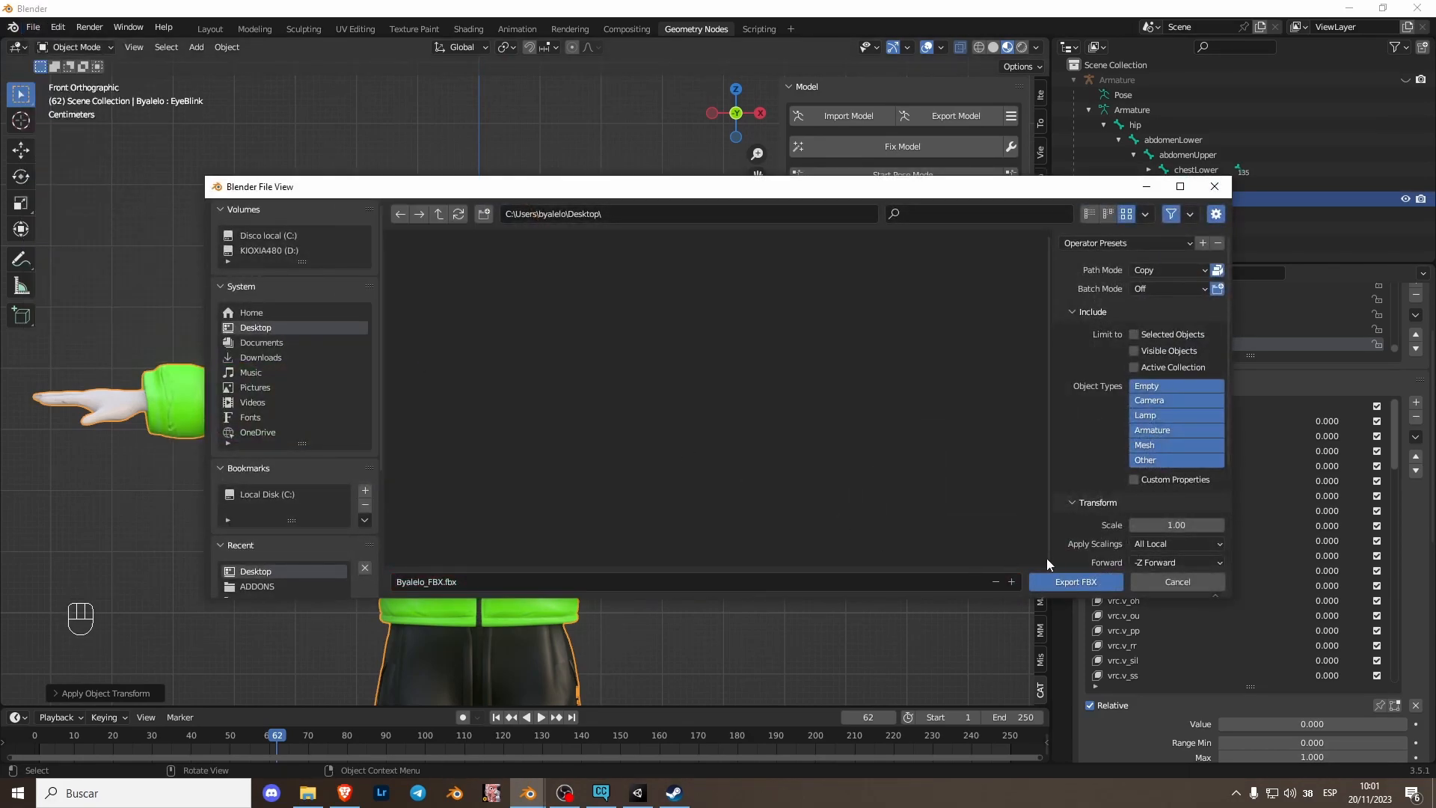
click(1159, 272)
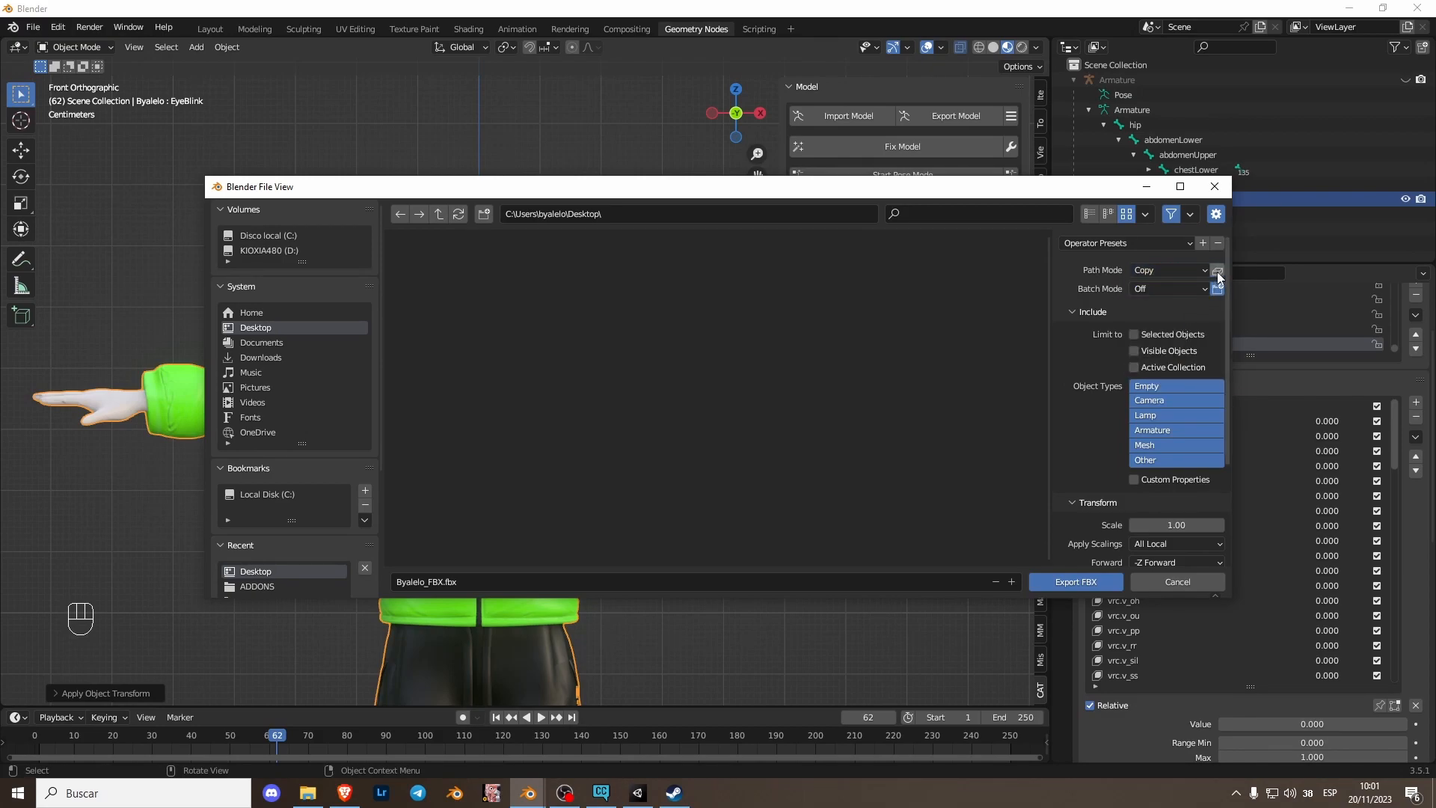
click(1077, 583)
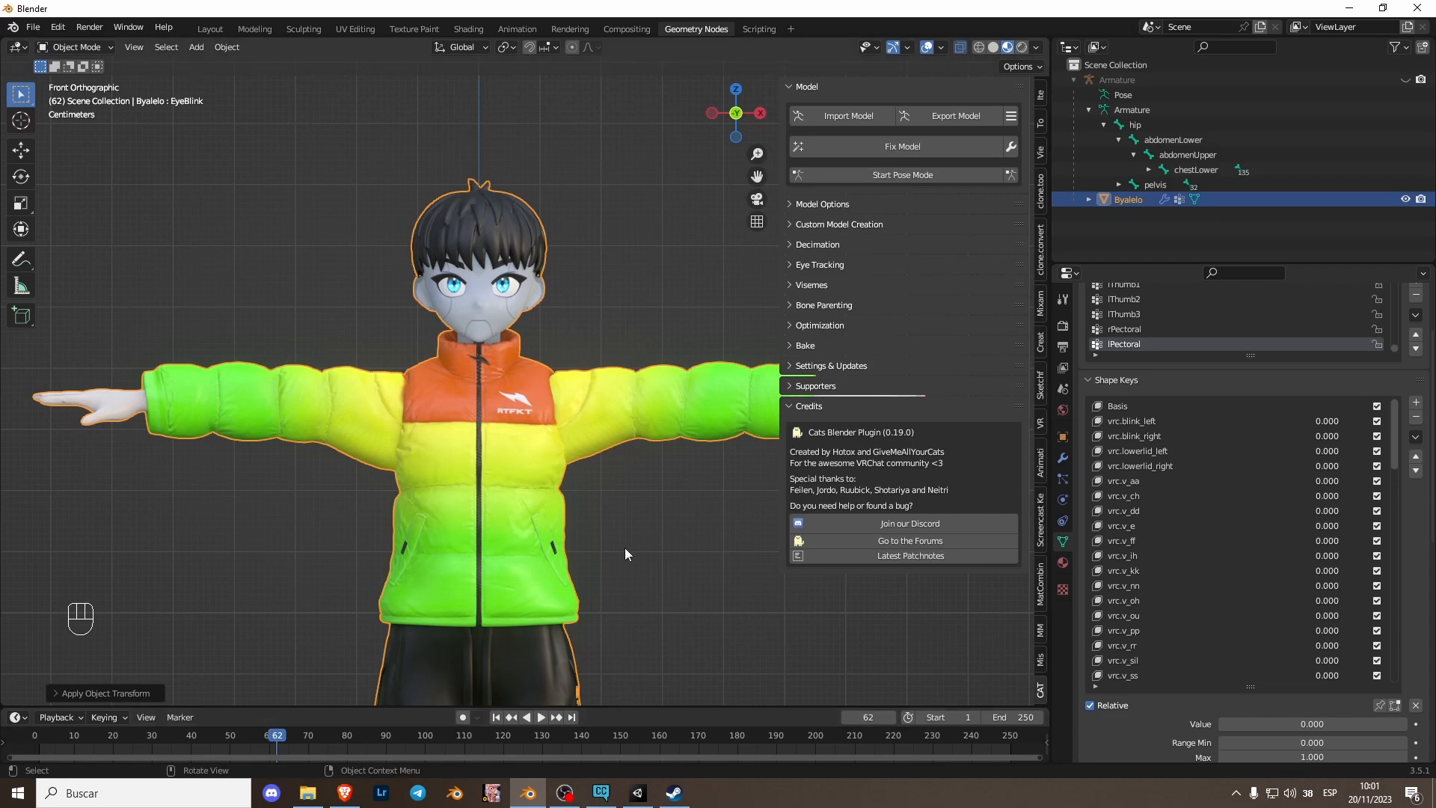
- Switch to the VRChat Creator Companion and return to its projects list
click(601, 792)
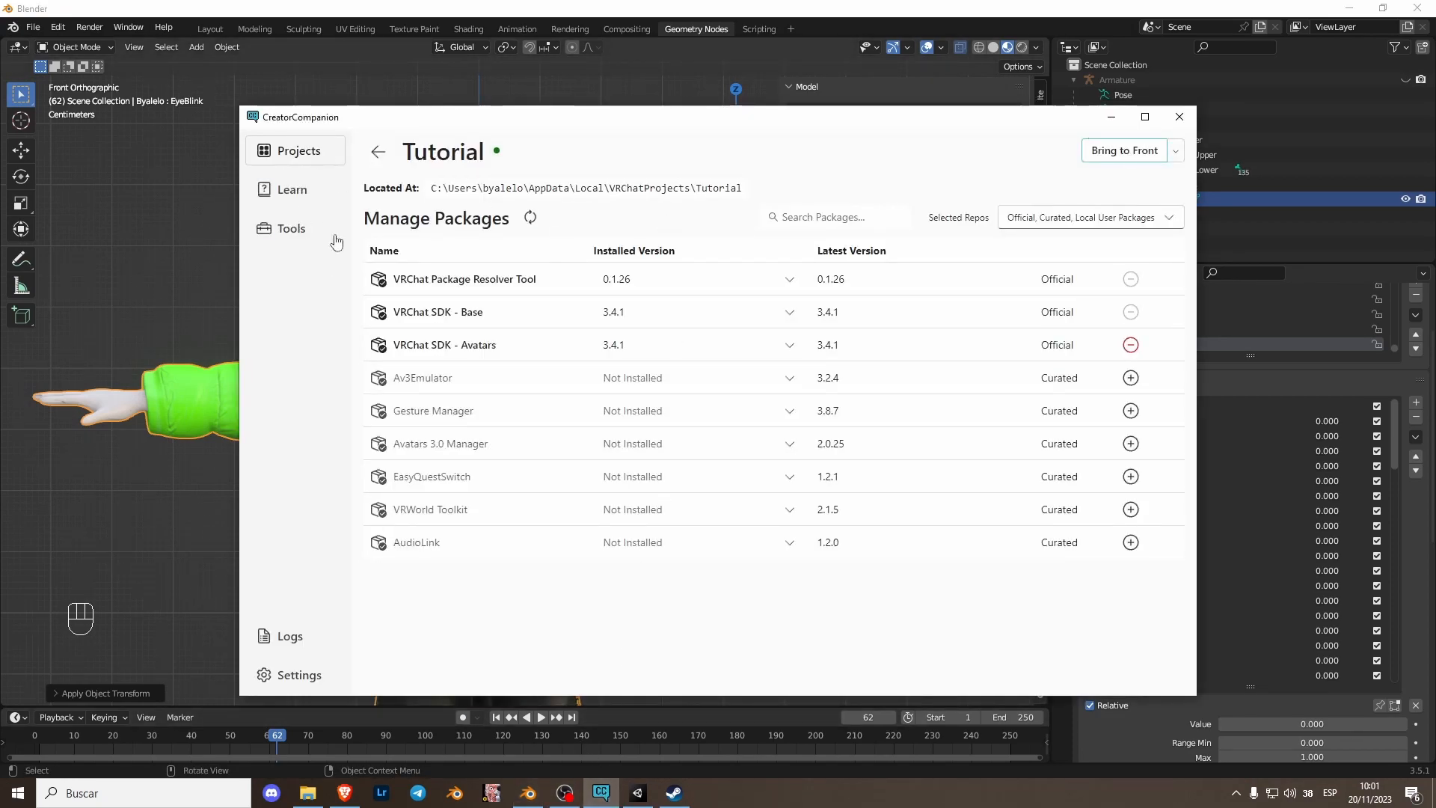
click(305, 161)
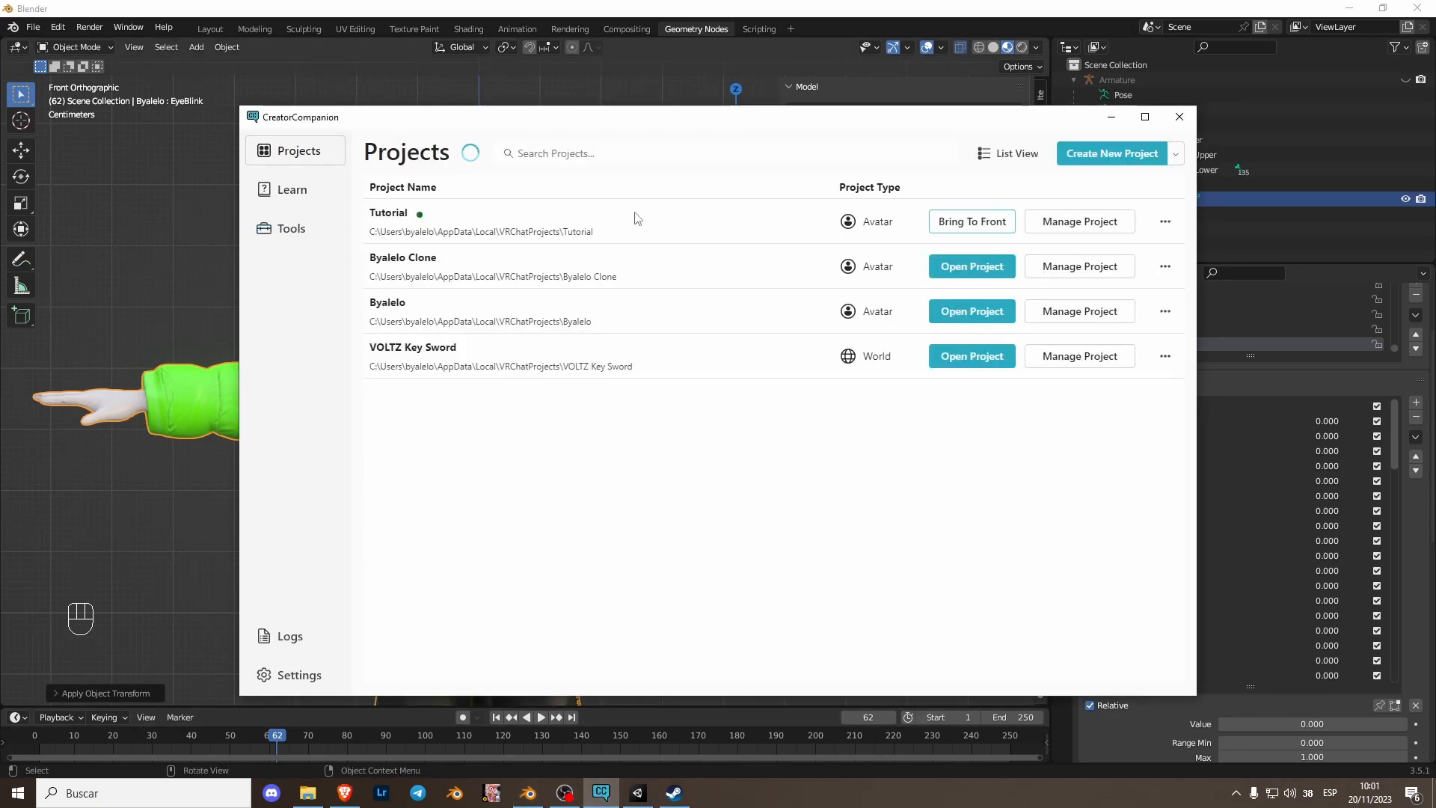
click(1099, 154)
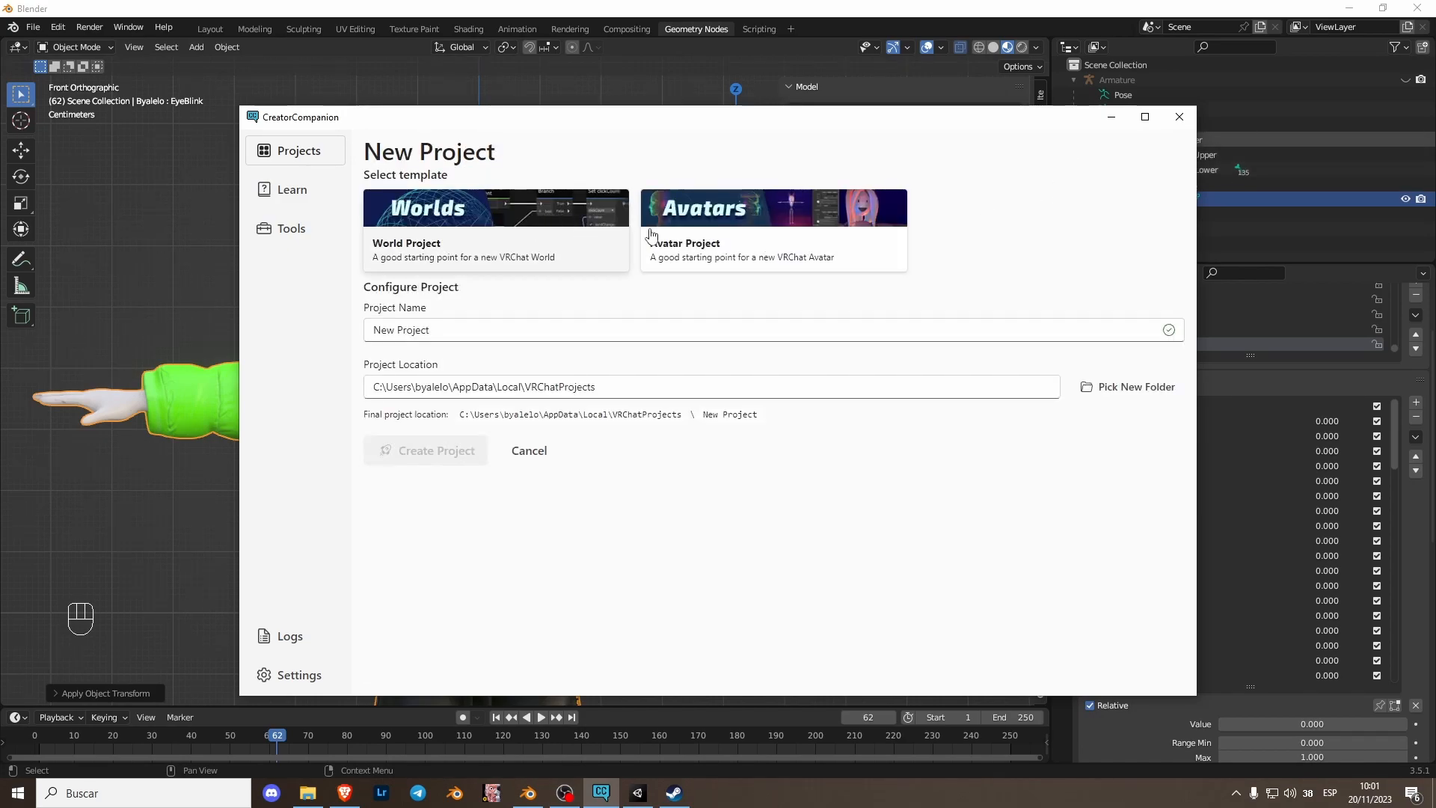
click(759, 255)
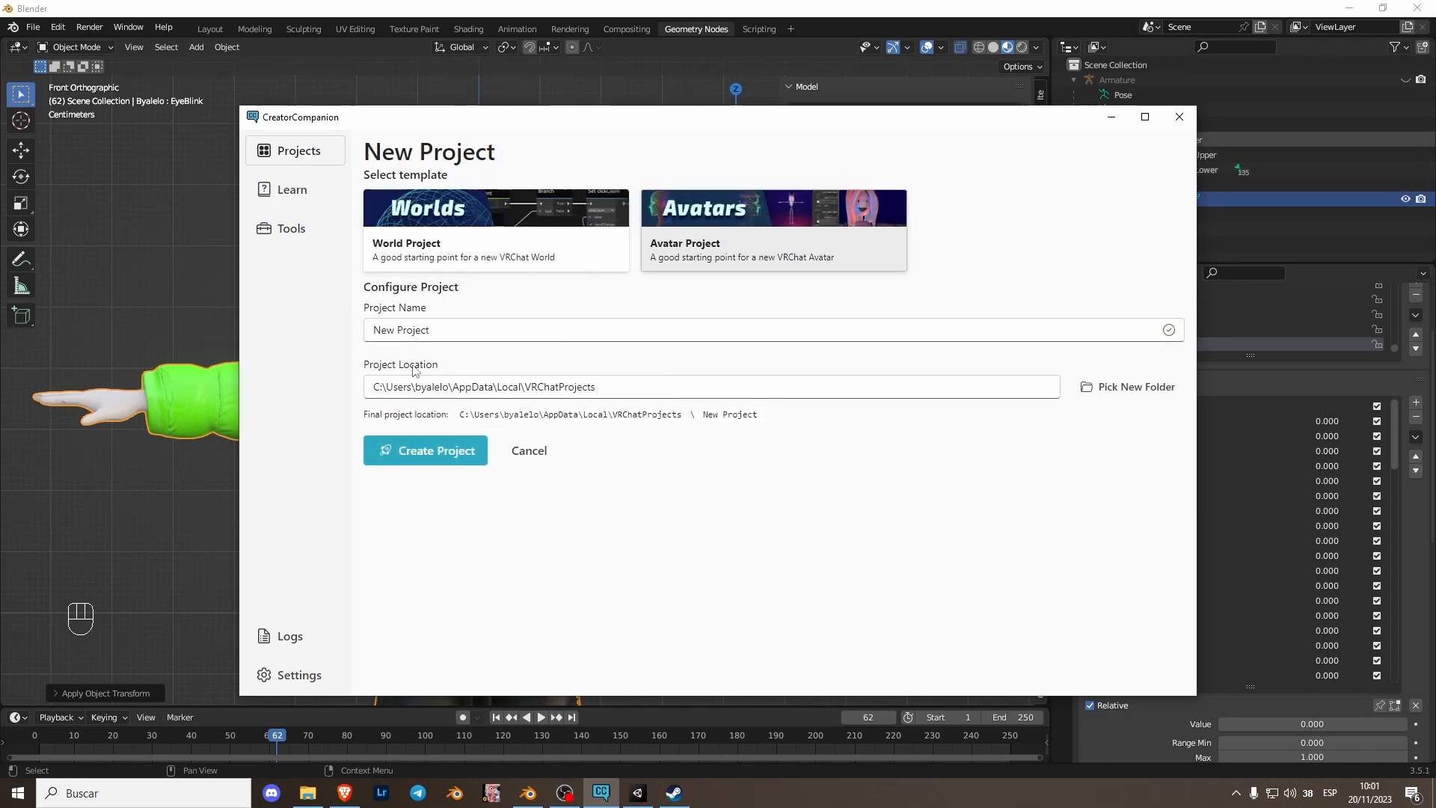
click(300, 150)
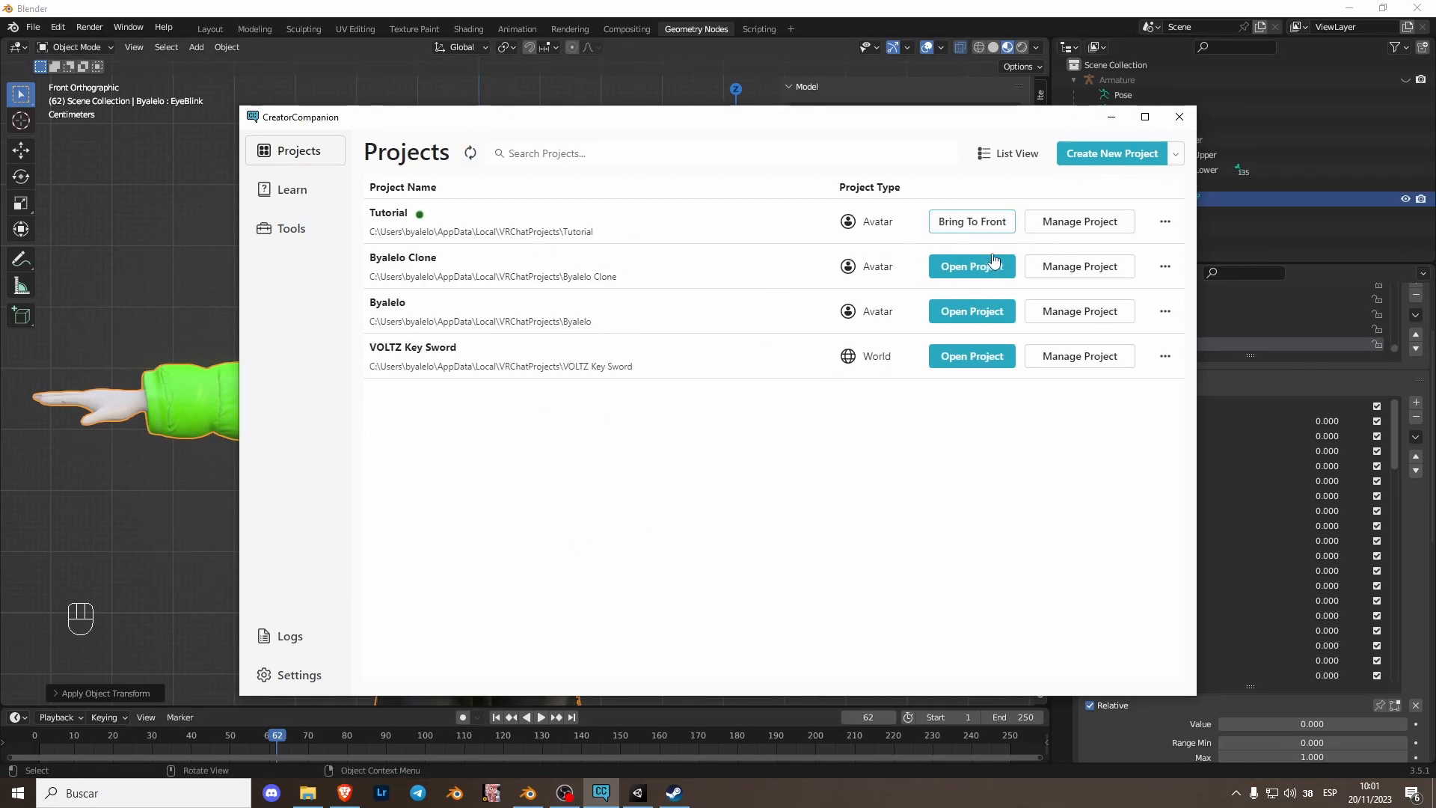
- Bring the Tutorial avatar project to the front in Unity and select its Assets folder
click(971, 223)
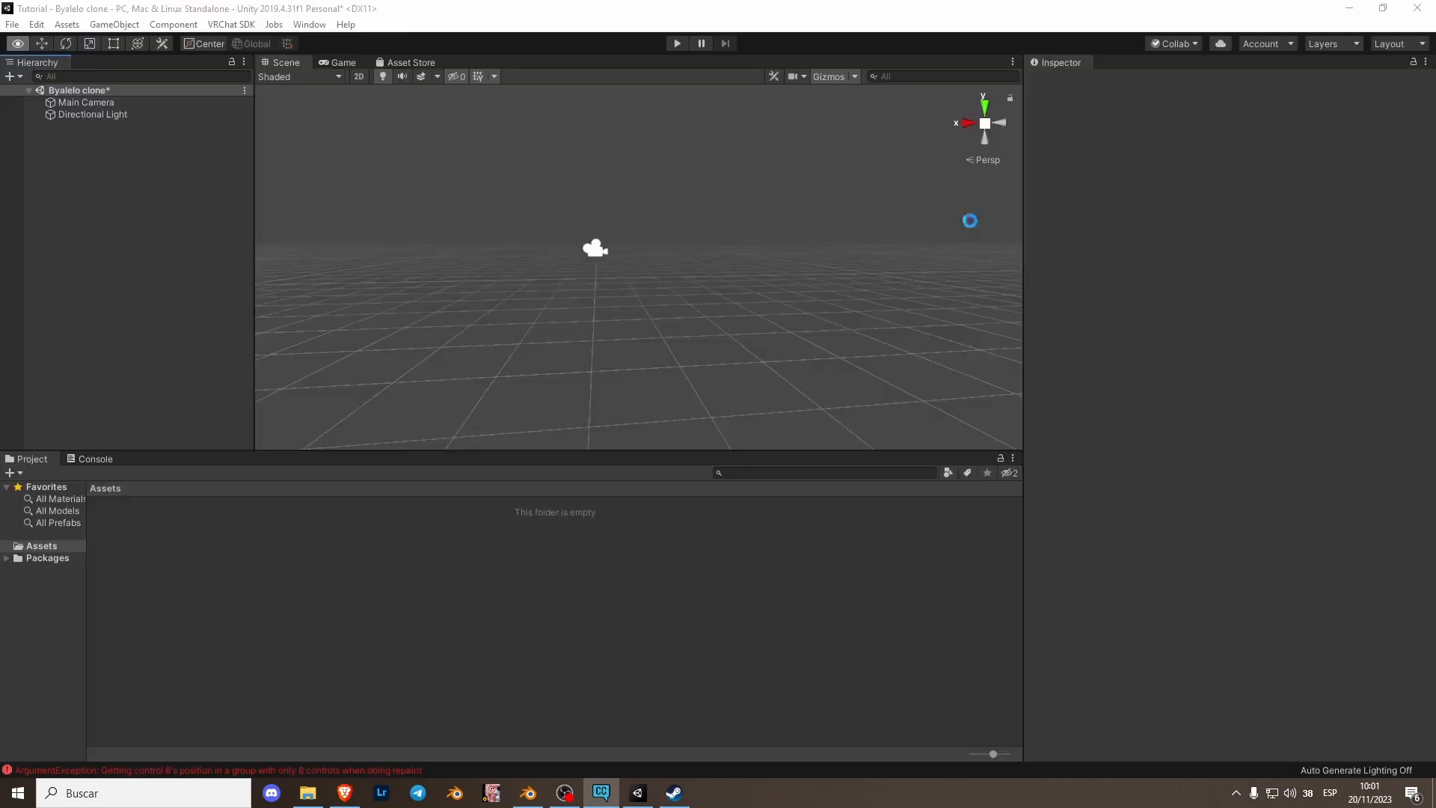
click(486, 653)
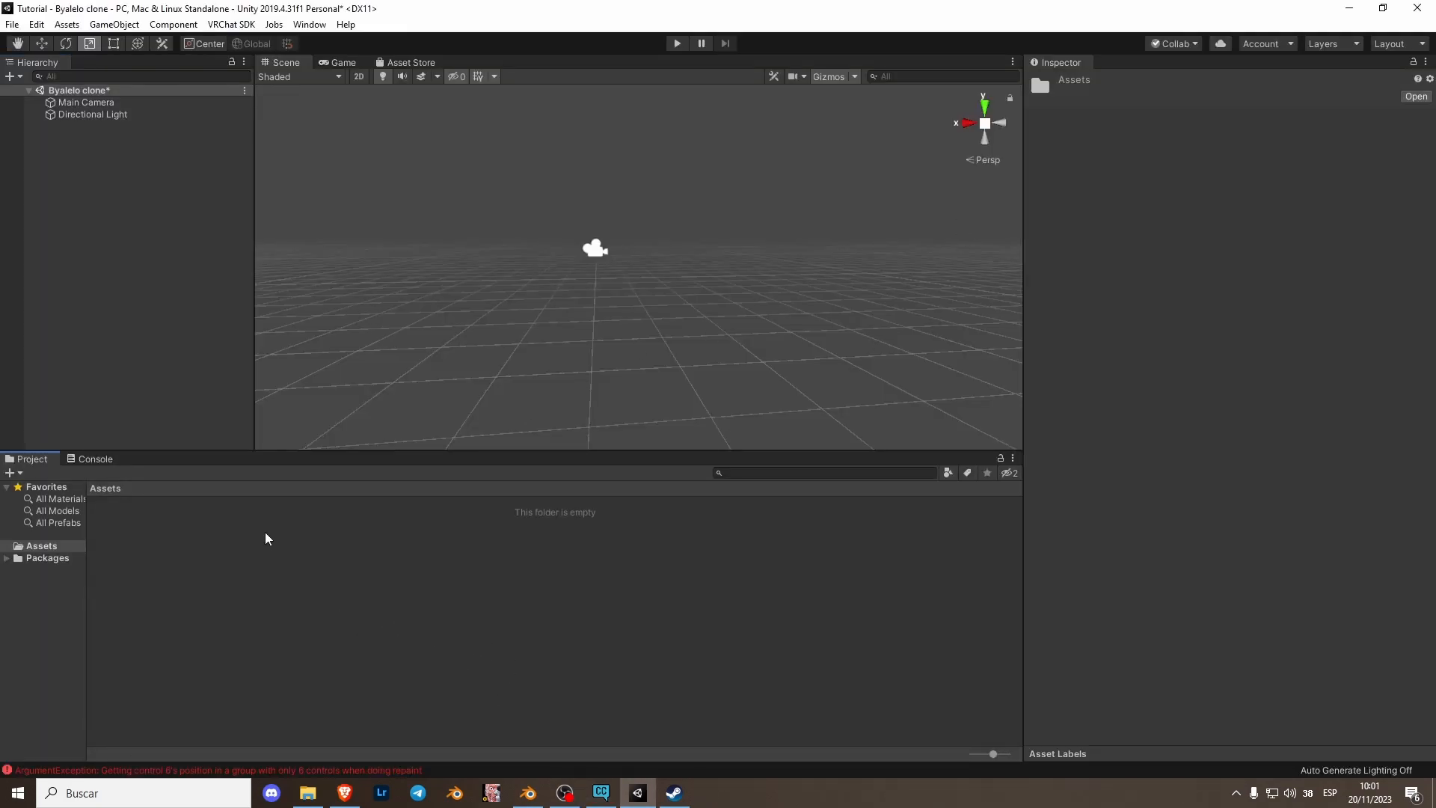
- Import the Byalelo_FBX.fbx file from the Desktop as a new asset into the project's Assets folder
right_click(266, 539)
right_click(218, 596)
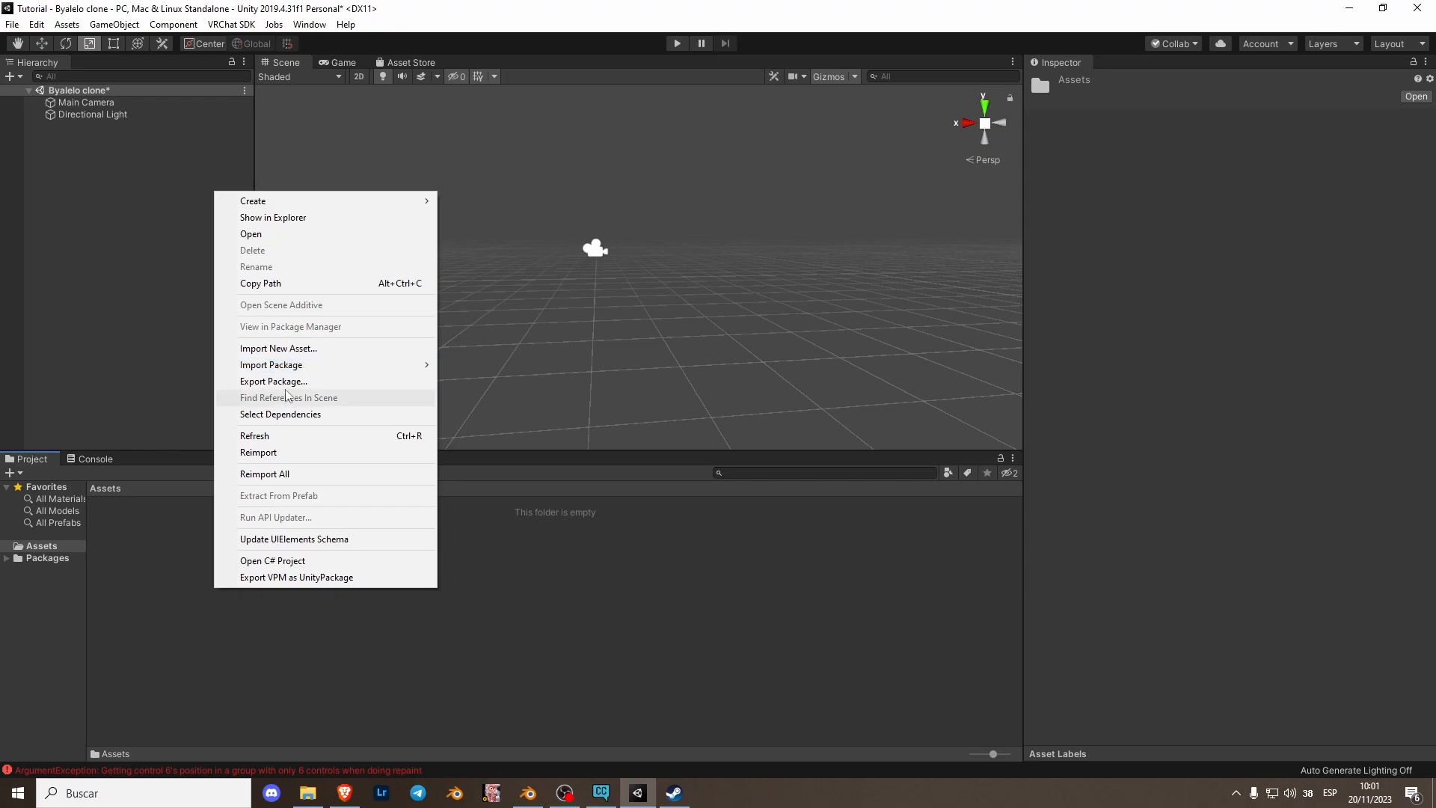
click(292, 348)
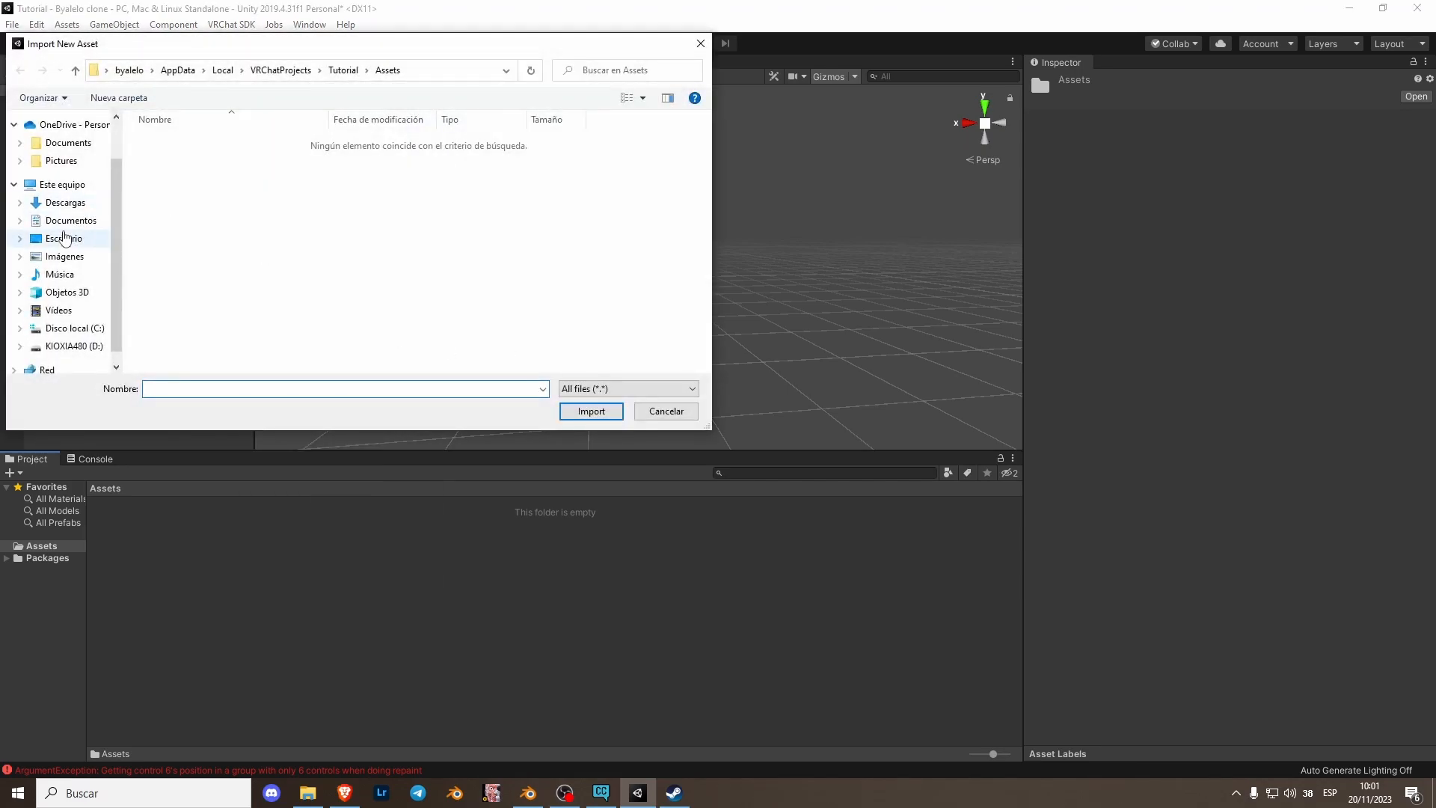
click(63, 238)
double_click(177, 153)
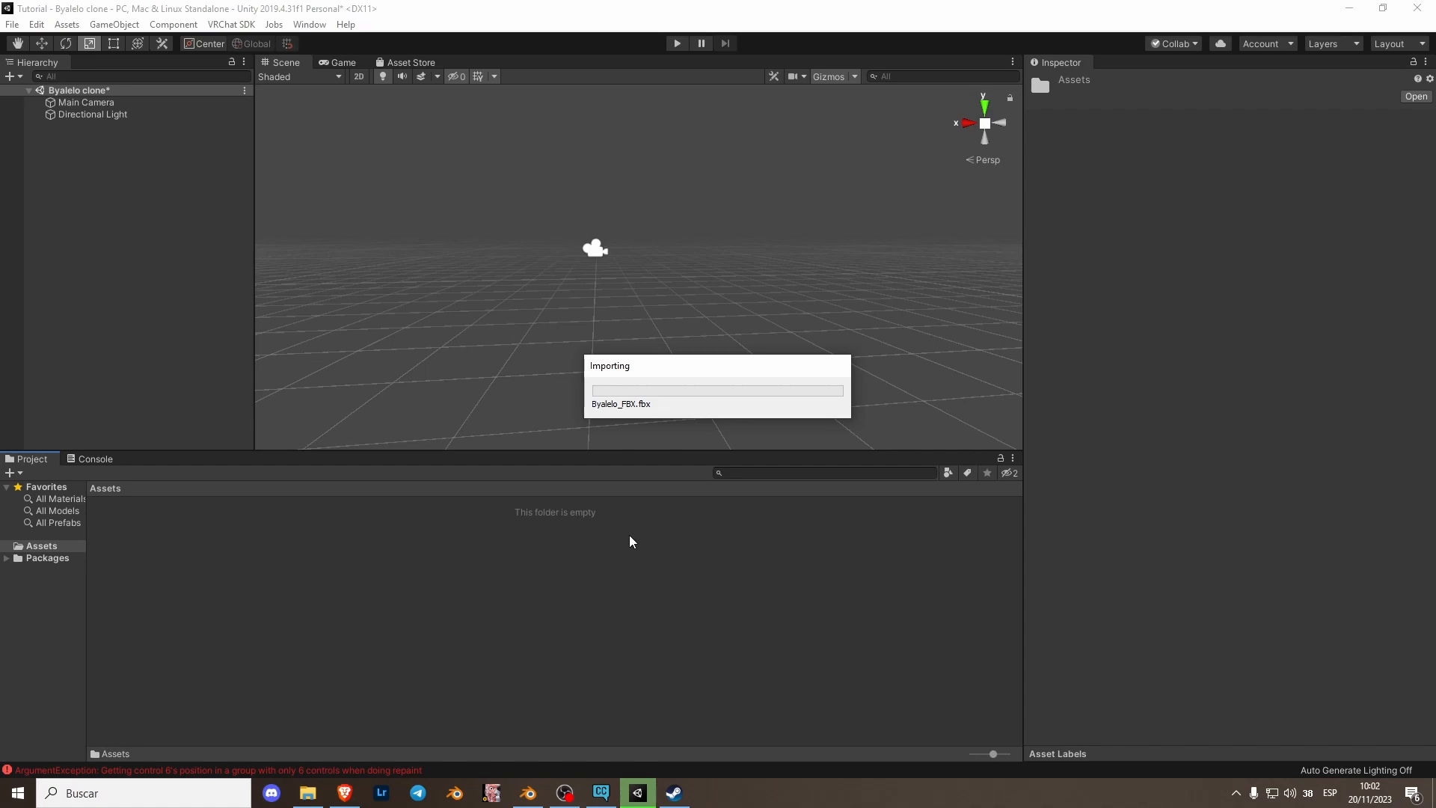
- Open the Byalelo Clone _texture folder under Documents in File Explorer and position the window beside Unity
click(308, 793)
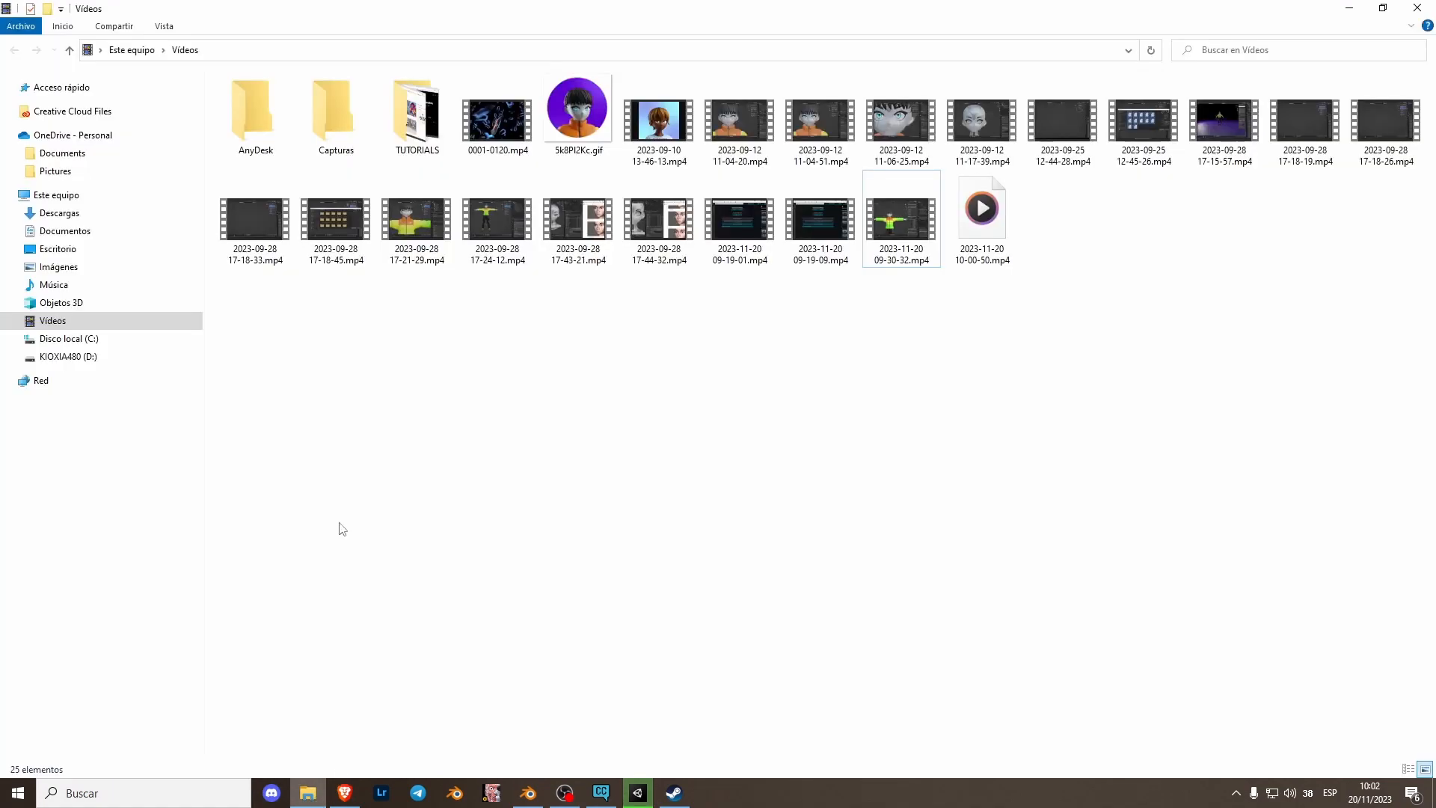
click(83, 230)
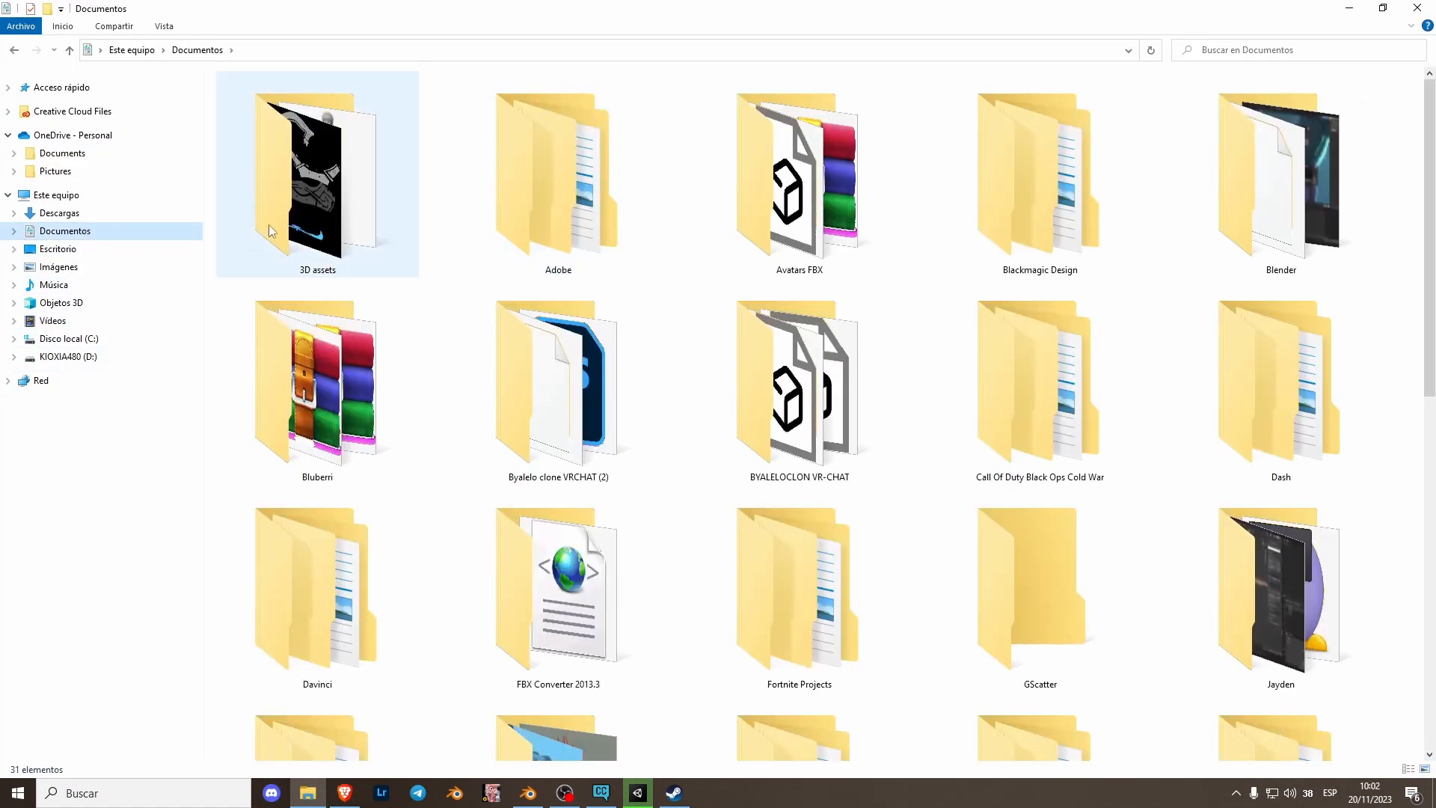
double_click(267, 227)
scroll(875, 389, down, 5)
click(1093, 277)
double_click(1092, 276)
double_click(385, 128)
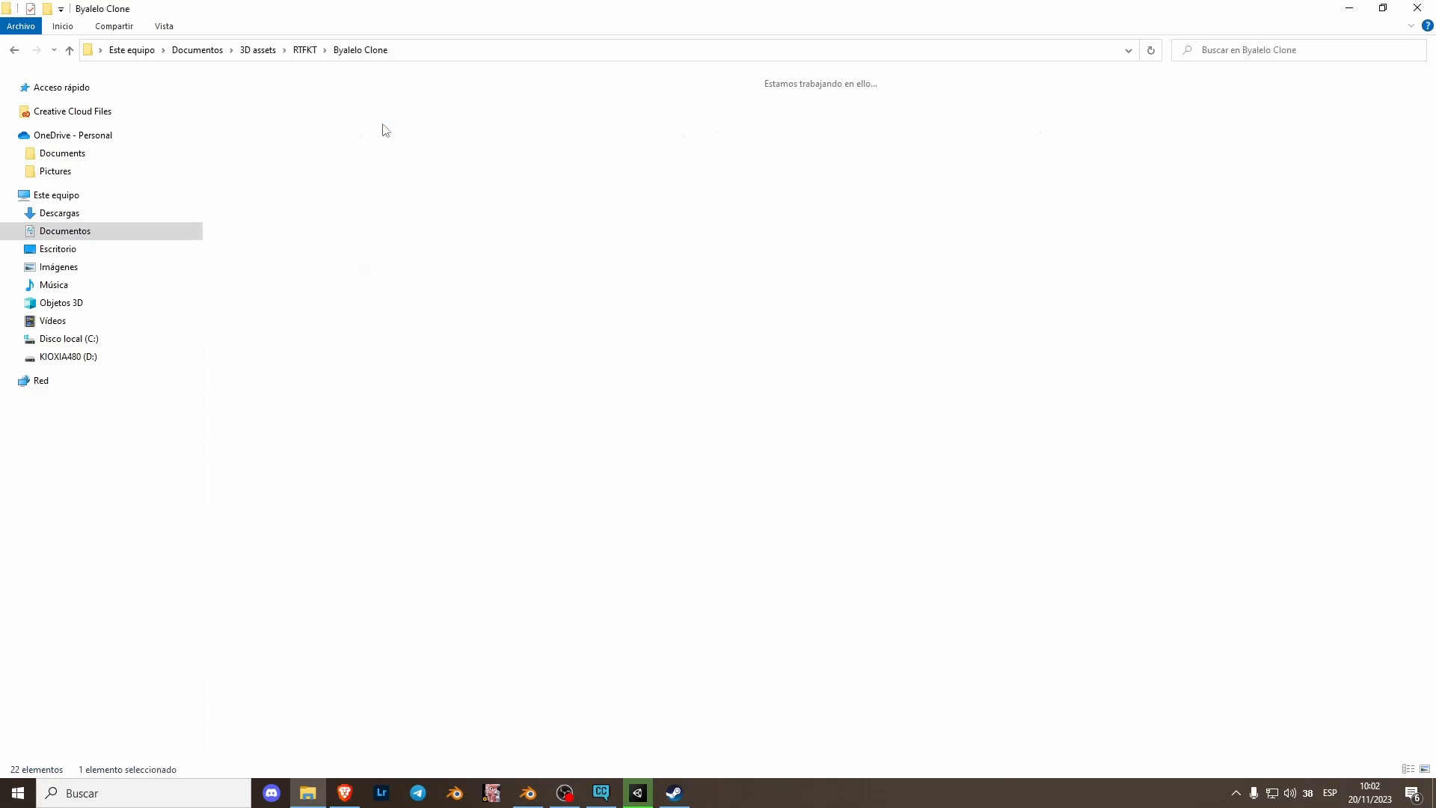
double_click(577, 186)
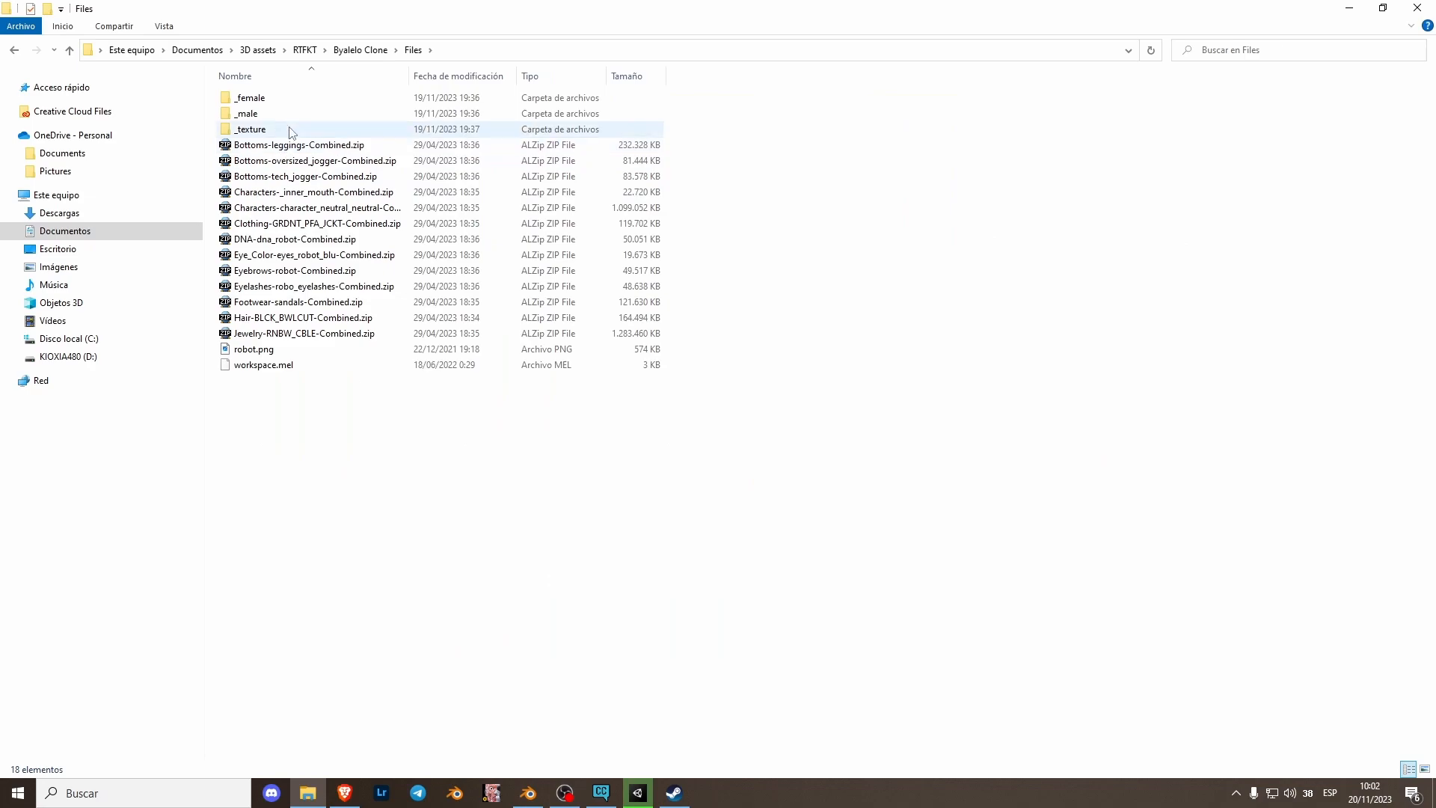
double_click(251, 128)
scroll(558, 385, down, 3)
drag(727, 7, 1026, 101)
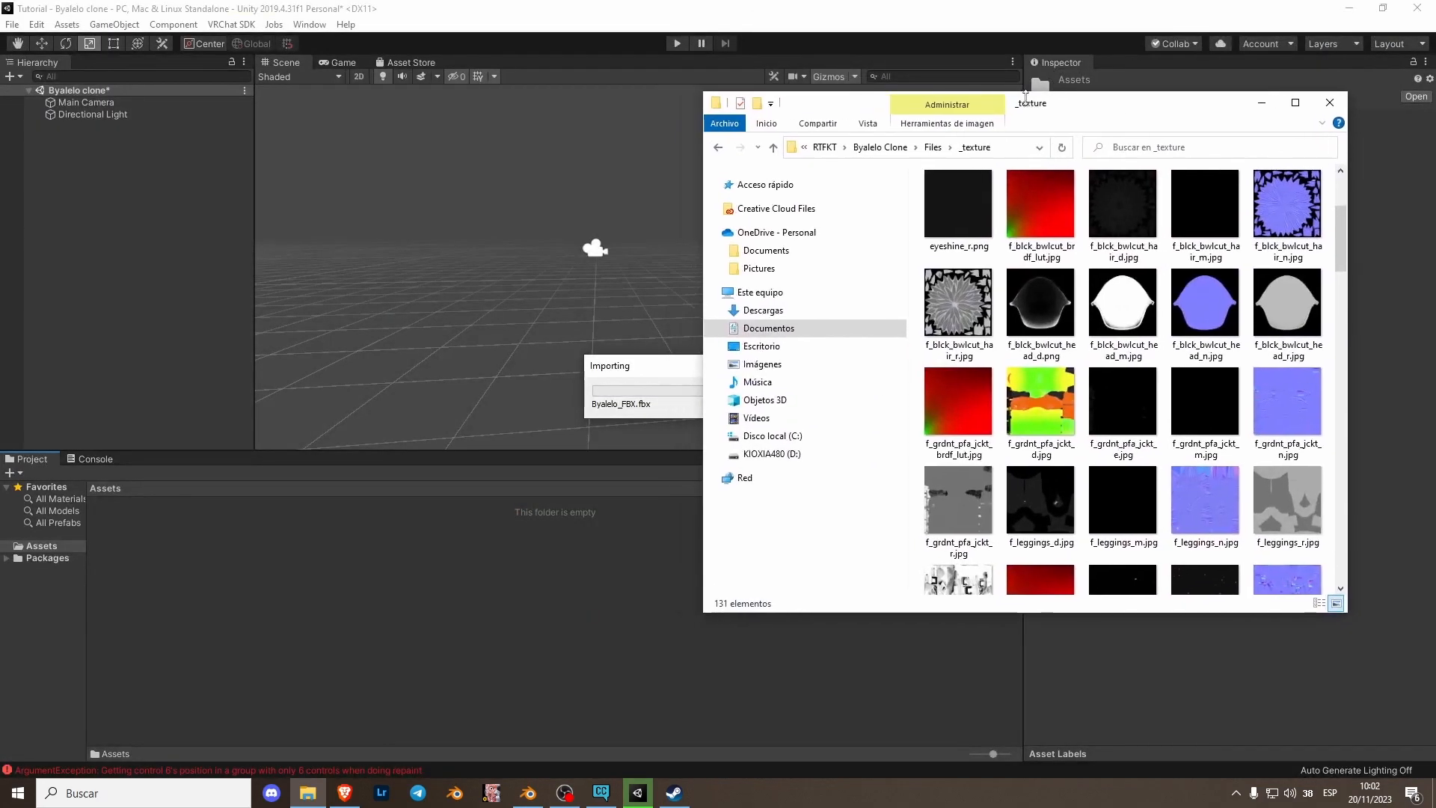
- Import the four m_robotblu and five m_grdnt_pfa_jckt textures into the project's Assets folder
scroll(1033, 388, up, 2)
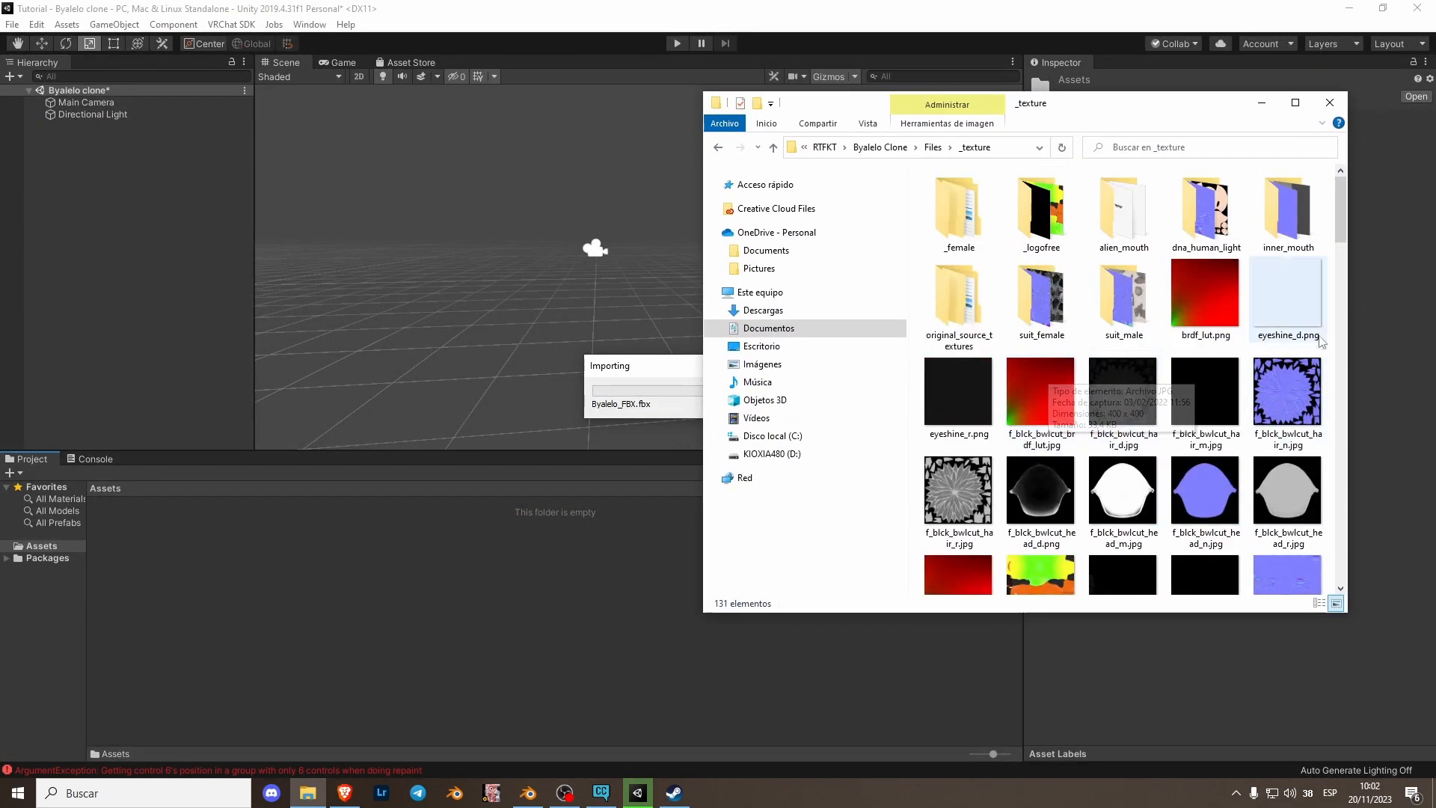
scroll(1224, 442, down, 4)
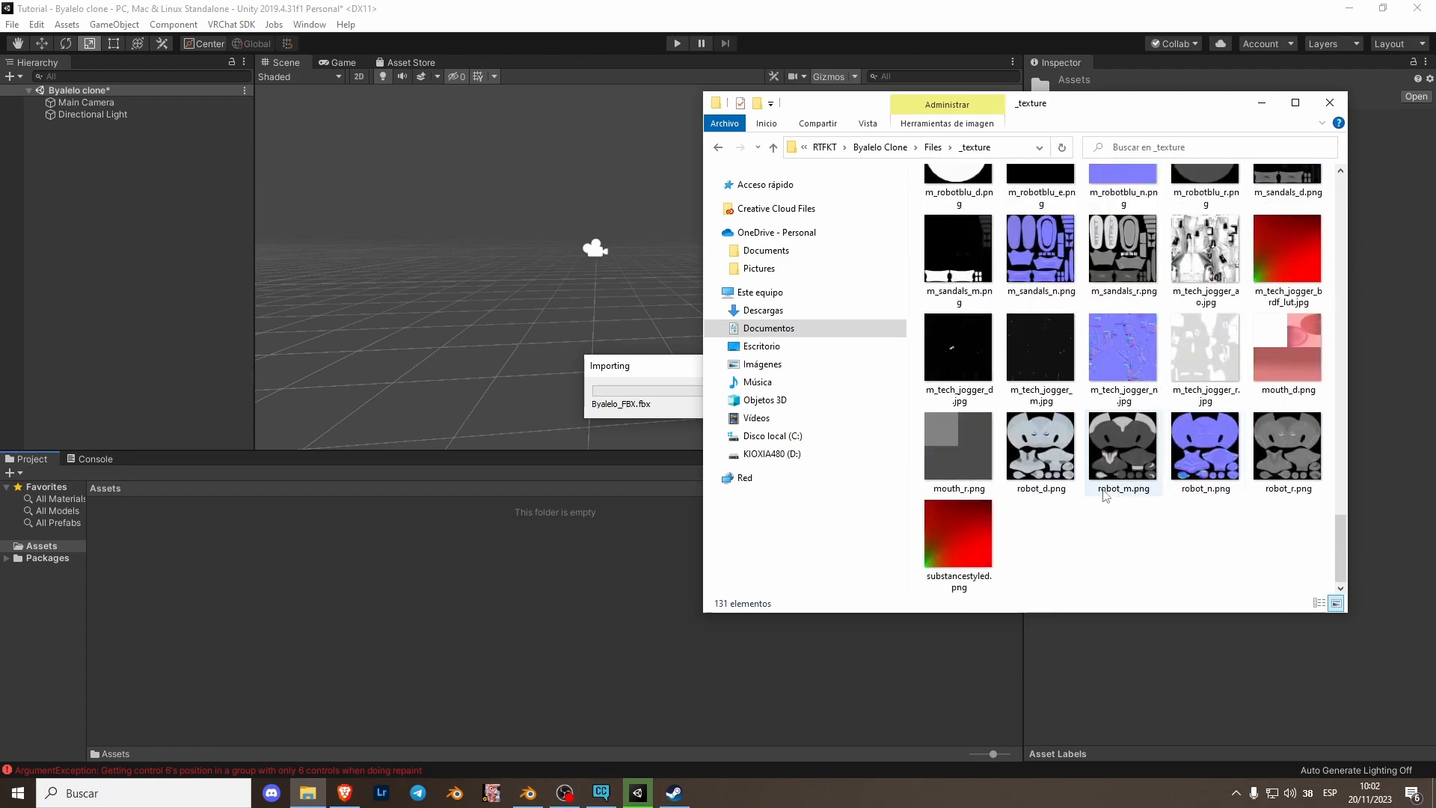
scroll(1122, 494, down, 2)
click(965, 407)
shift+click(1188, 417)
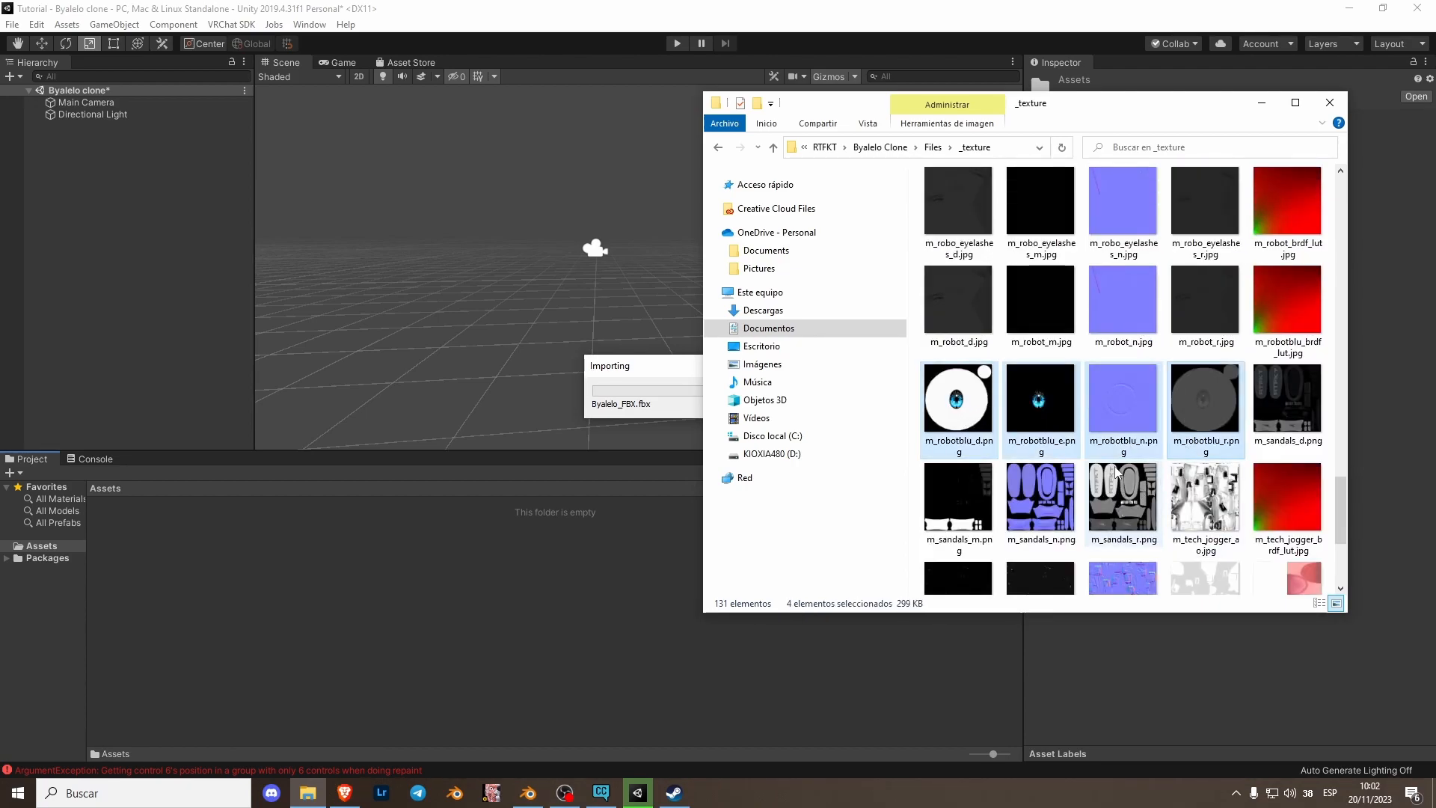
scroll(1182, 459, up, 3)
scroll(1182, 457, up, 3)
ctrl+click(1205, 300)
ctrl+click(1288, 299)
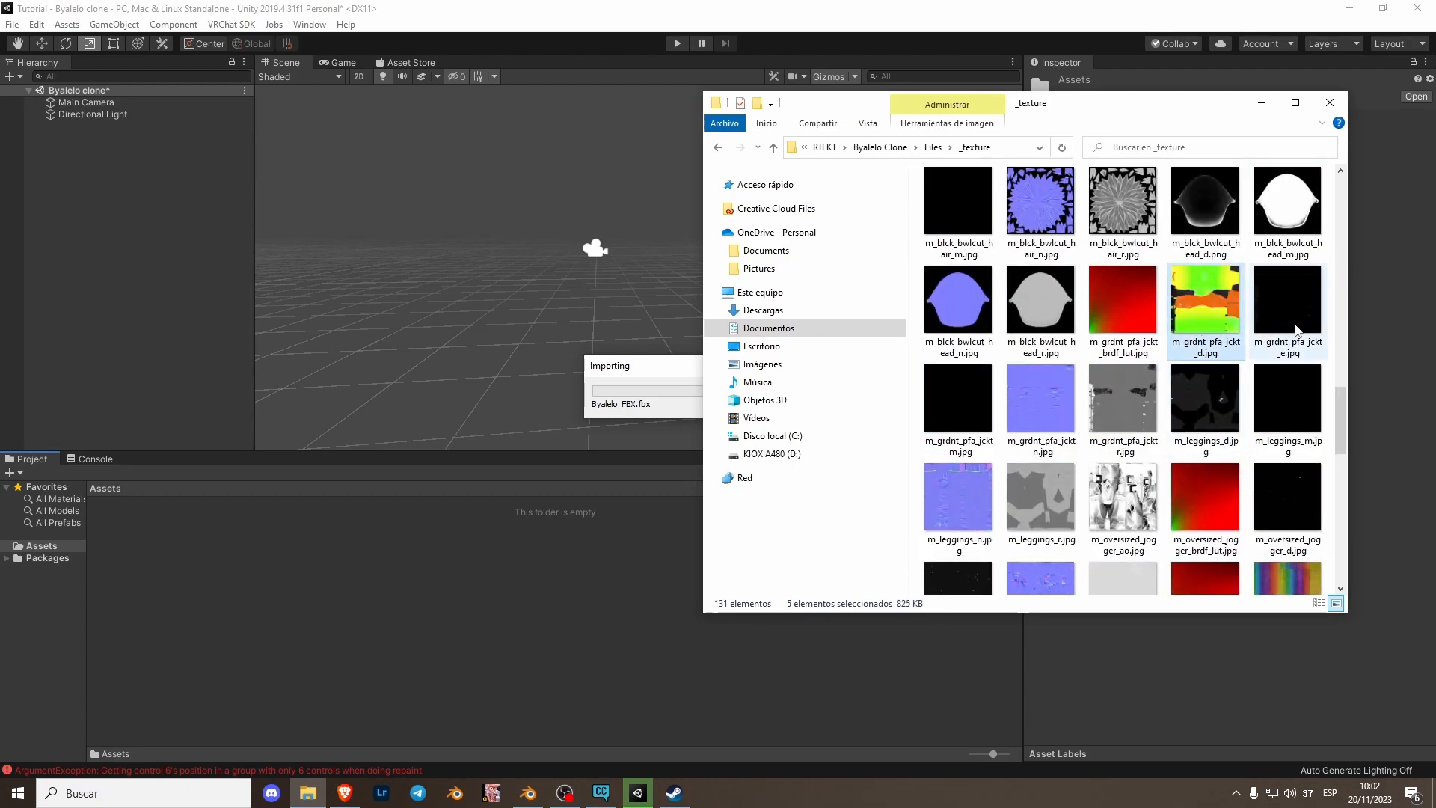
ctrl+click(980, 414)
ctrl+click(1034, 411)
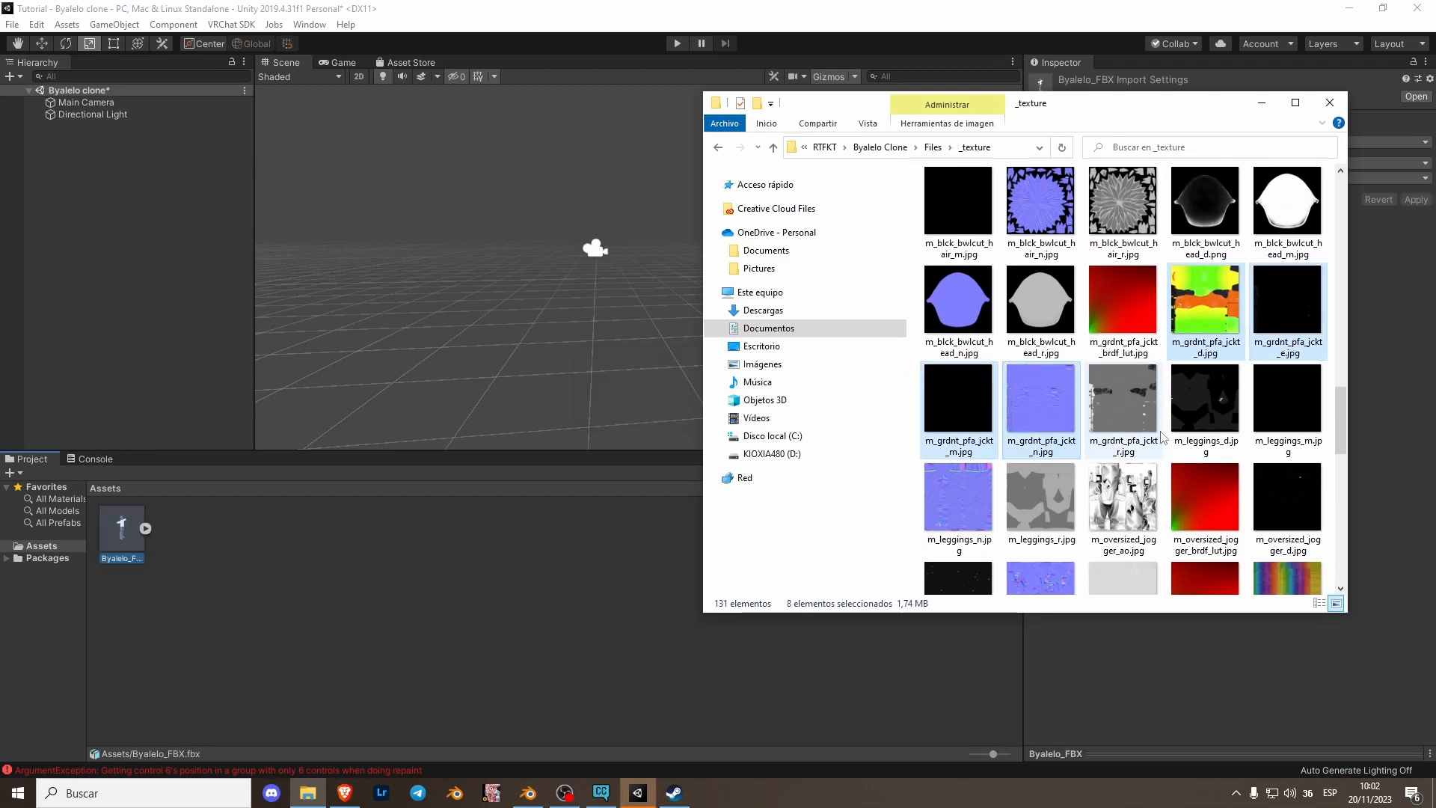
ctrl+click(1120, 426)
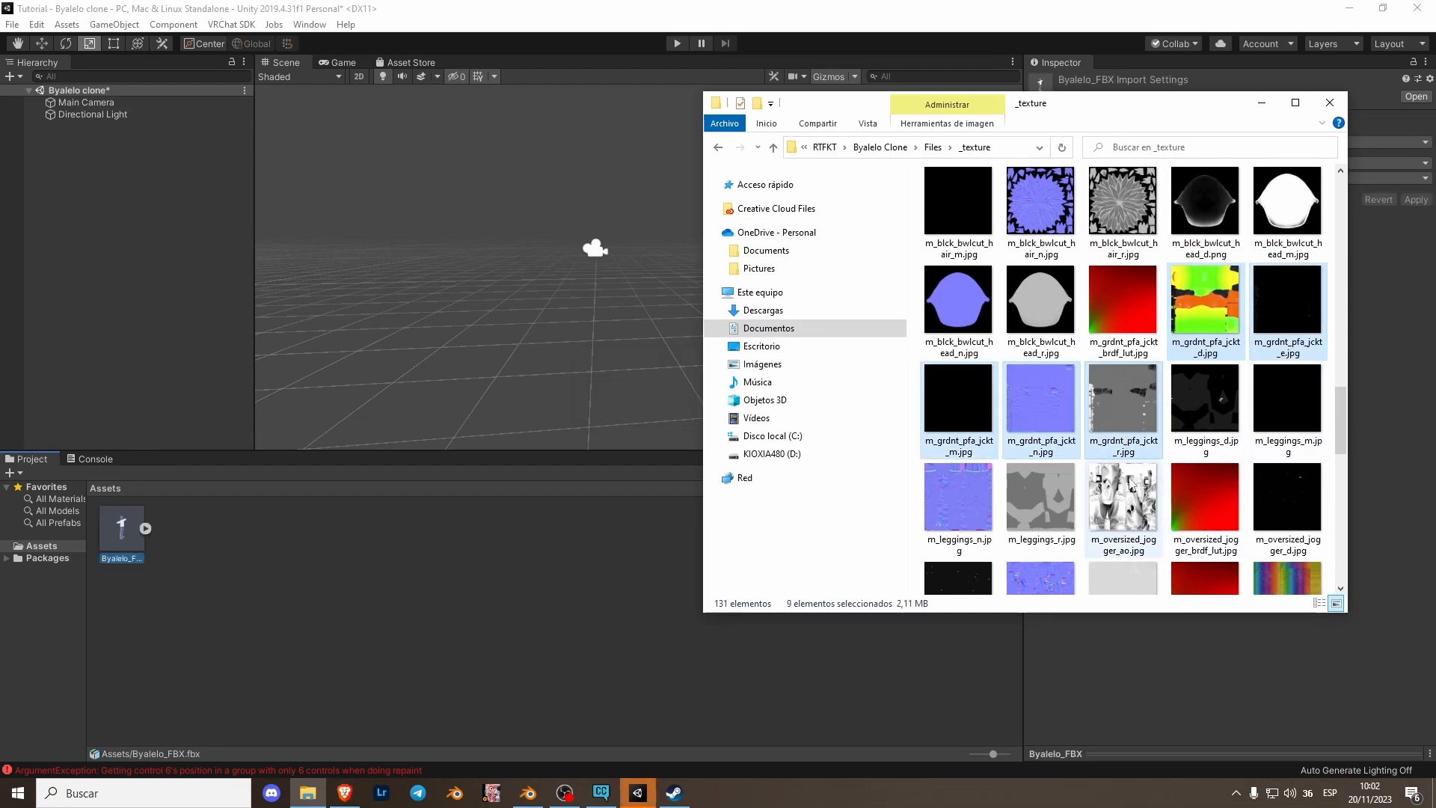
drag(491, 655, 303, 610)
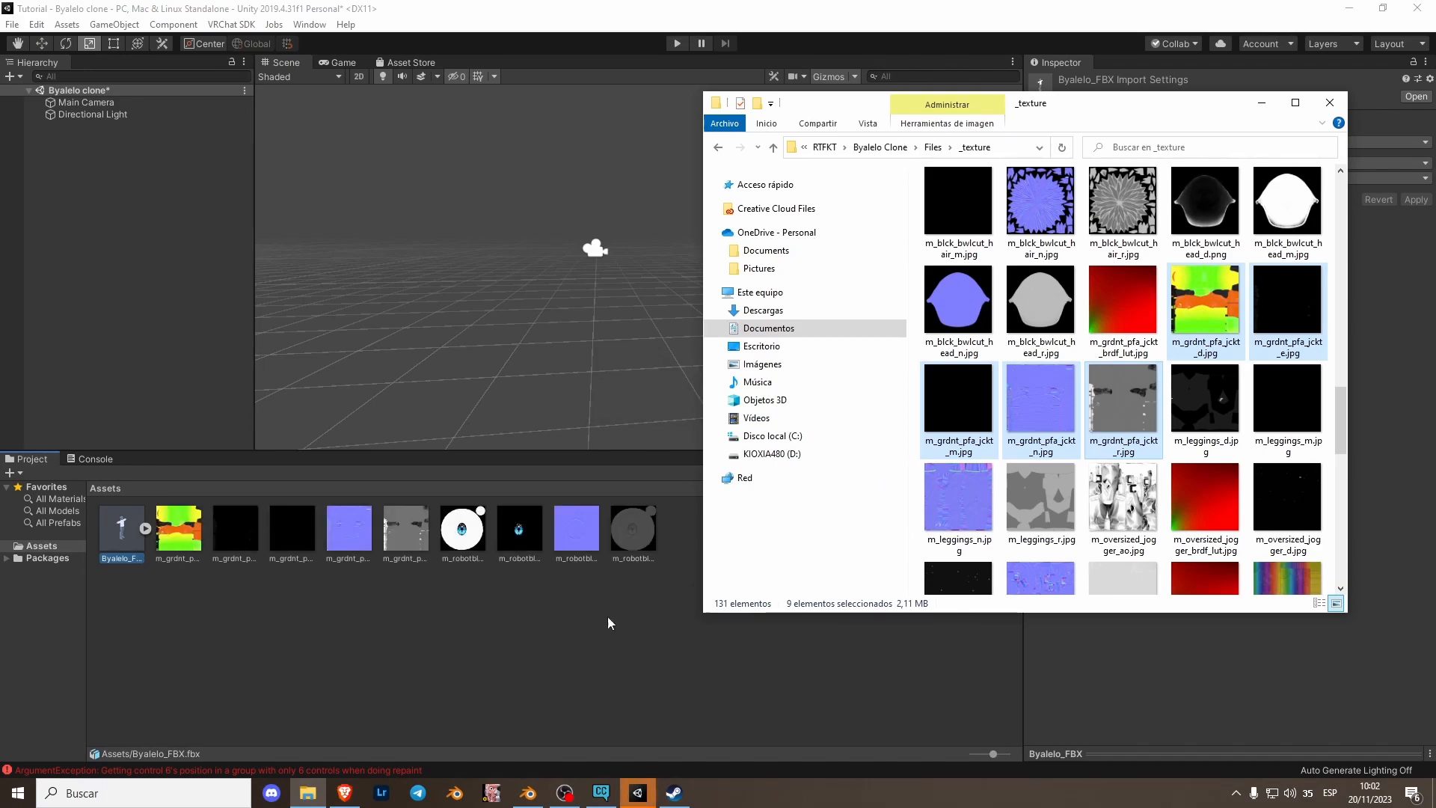
- Import Byalelo_Texture.png from the Desktop into Assets and close File Explorer
click(761, 346)
drag(1000, 324, 545, 603)
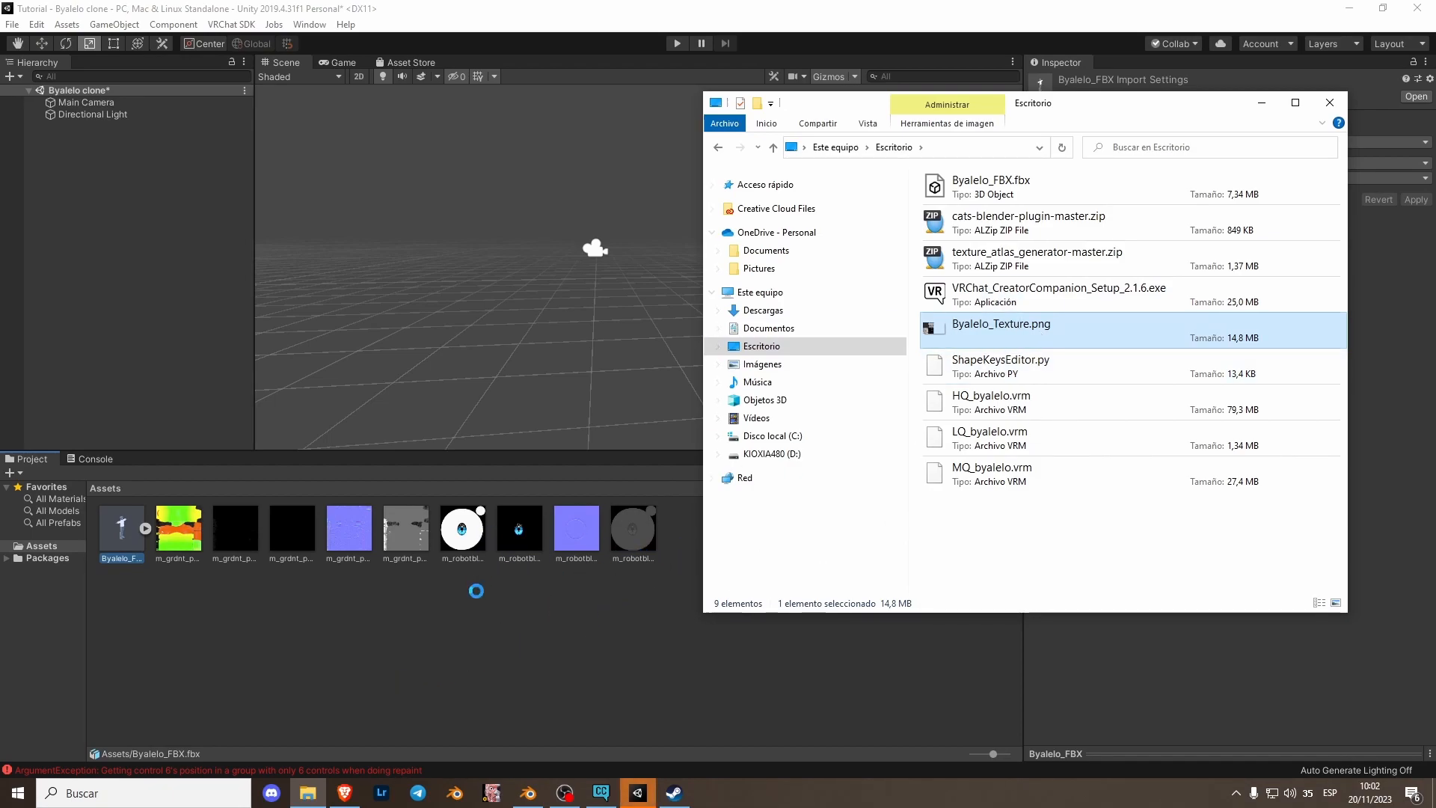
click(1330, 102)
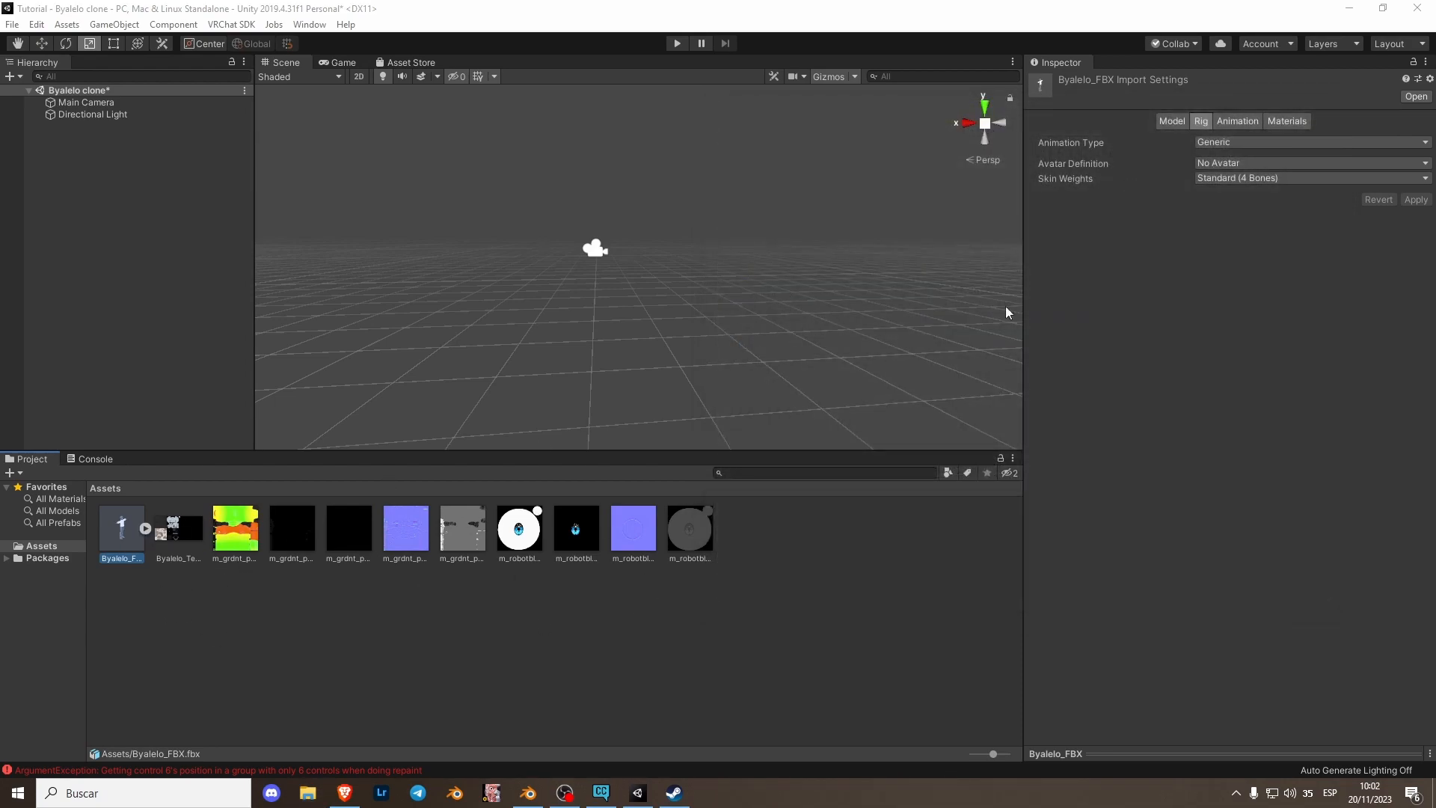
- Create a new material in Assets named Eye
click(232, 623)
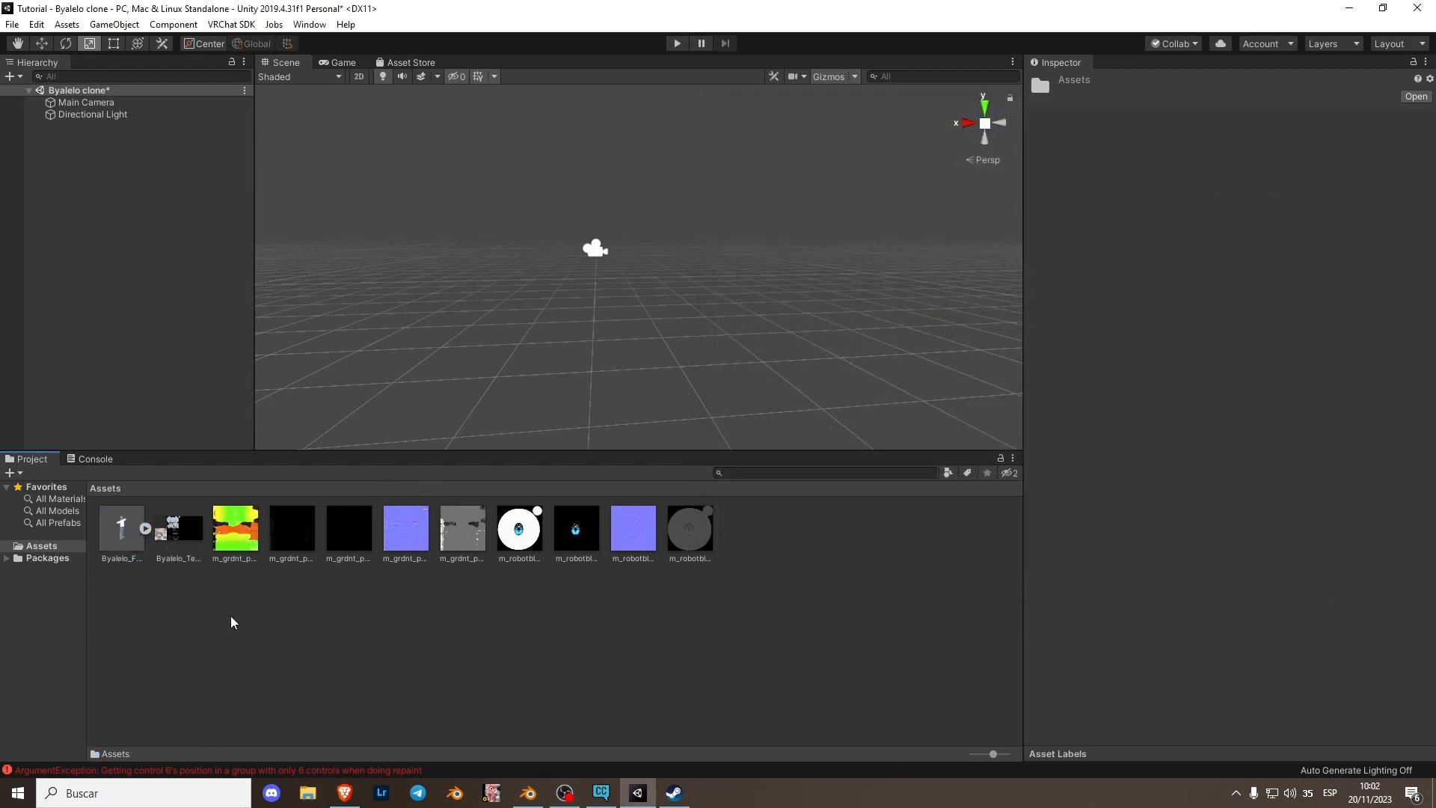
right_click(233, 622)
mouse_move(312, 229)
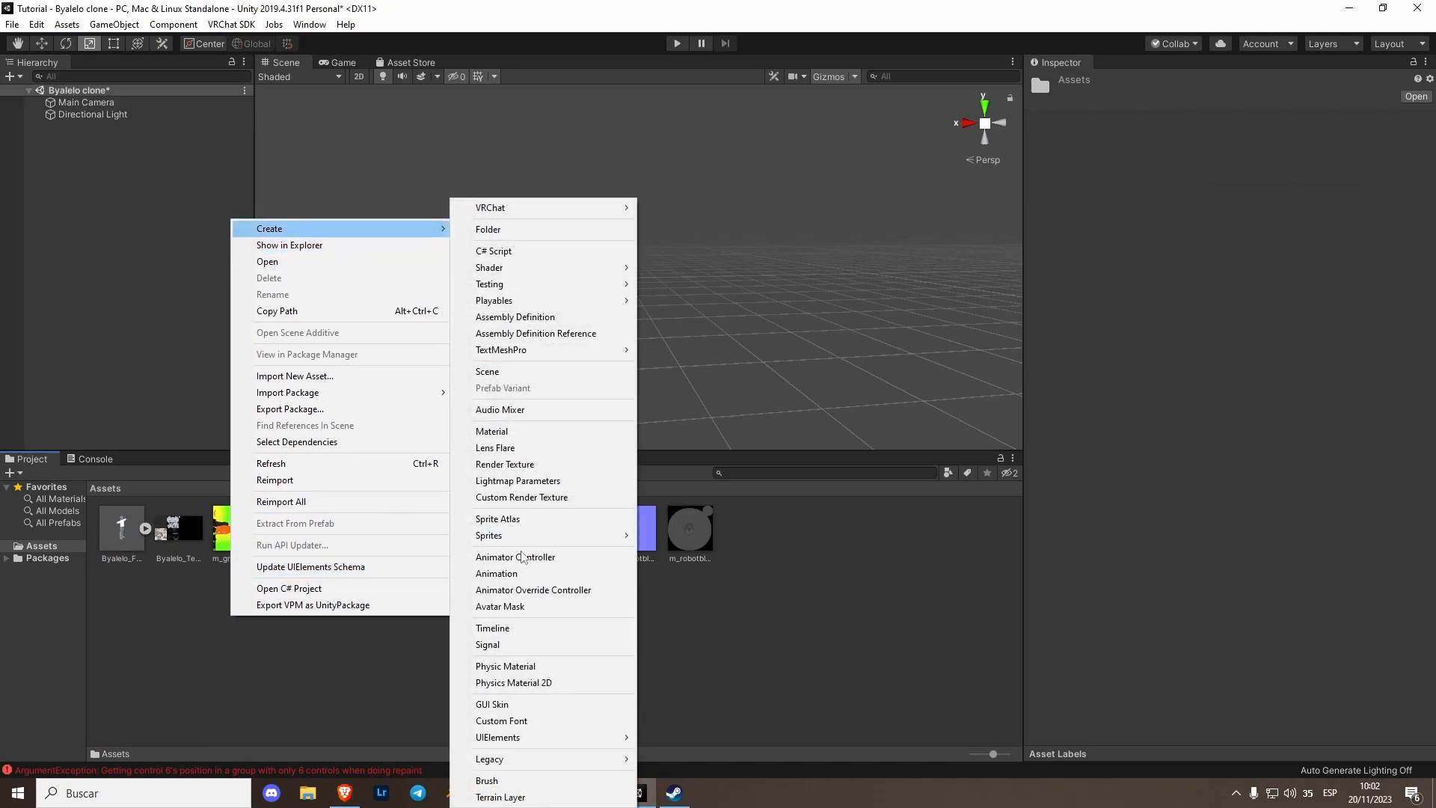
click(493, 432)
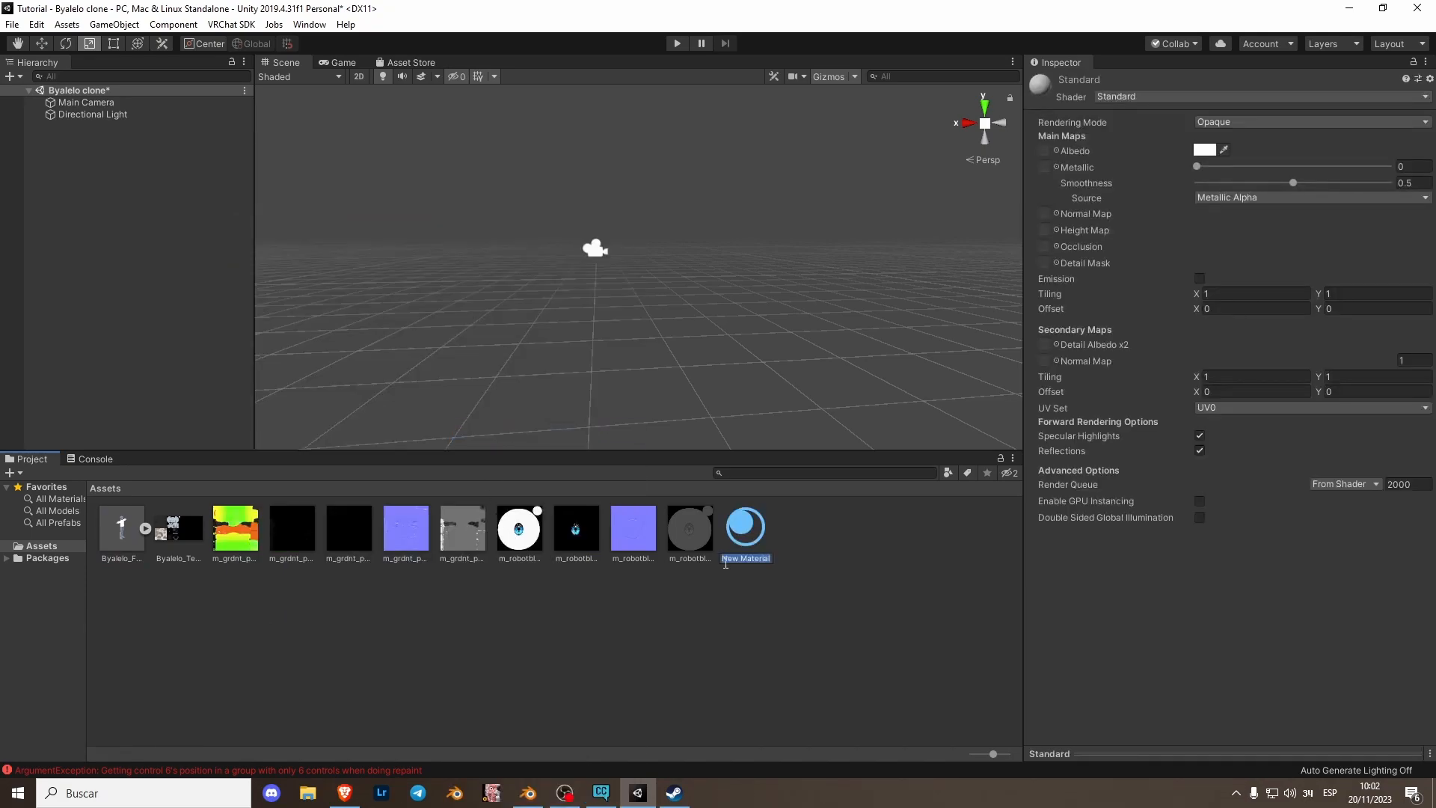
text(Eye)
key(Return)
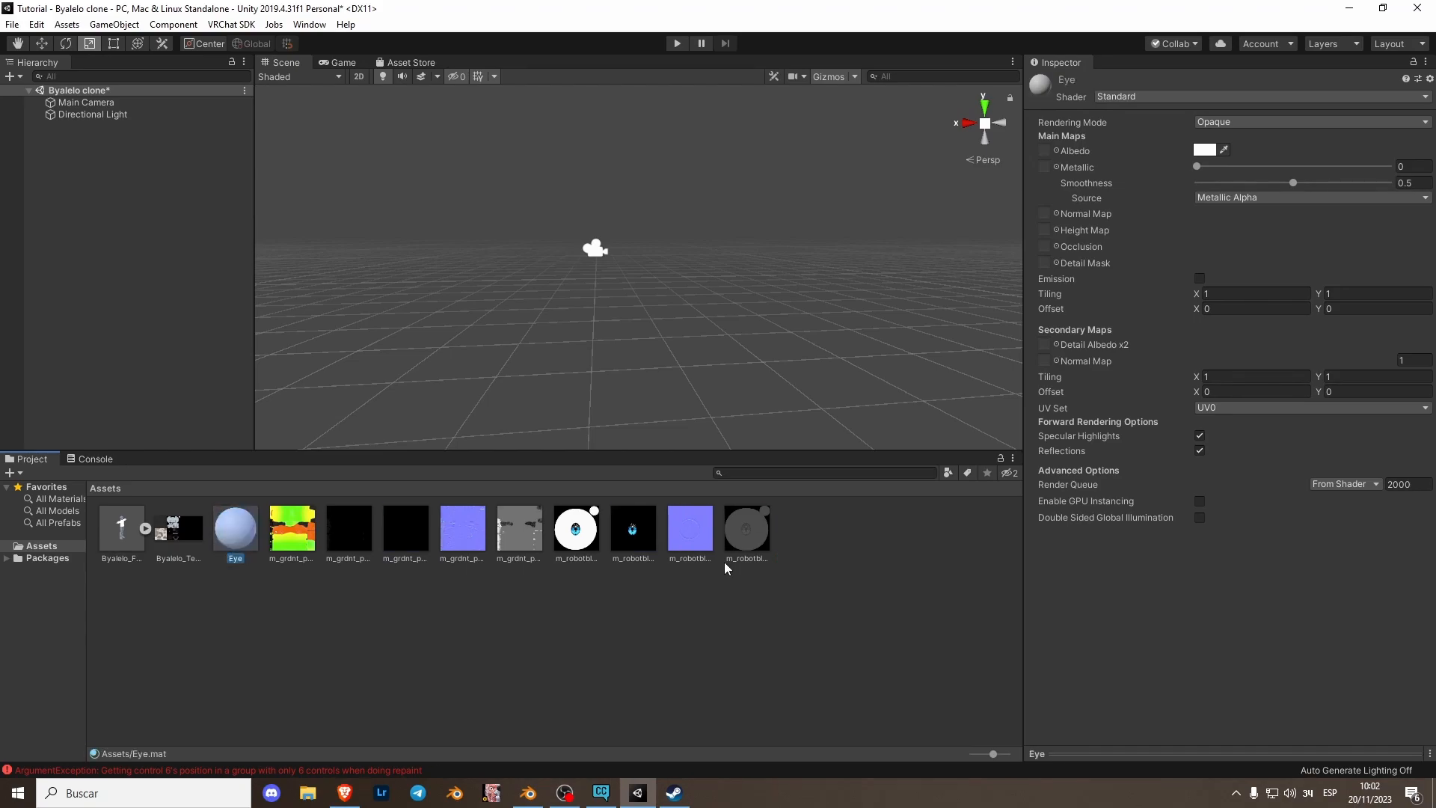
- Assign the m_robotblu diffuse as Albedo, enable Emission with m_robotblu_e, and add m_robotblu_n as the Eye normal map
drag(580, 538, 1053, 153)
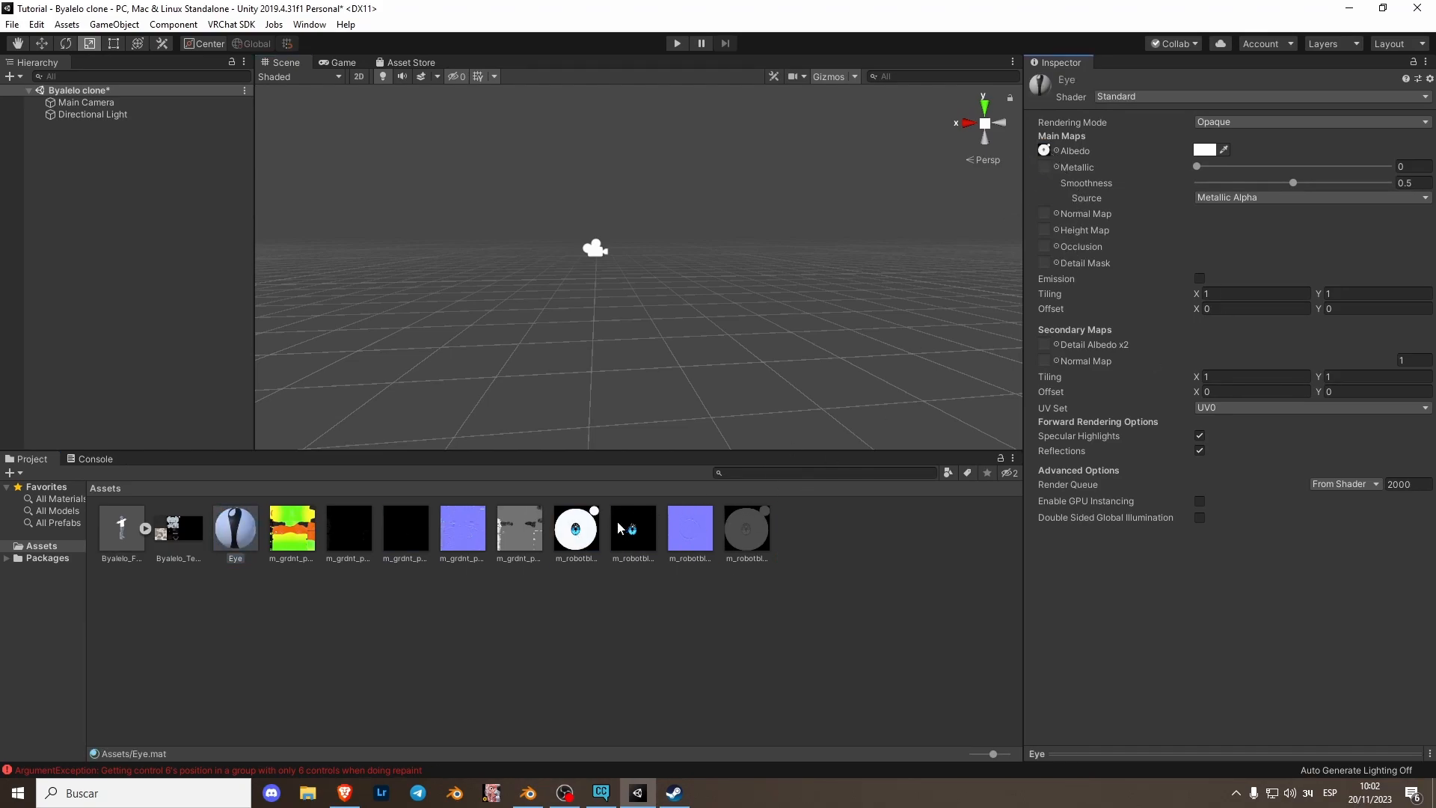
click(1198, 280)
drag(618, 545, 1051, 300)
drag(691, 528, 1046, 215)
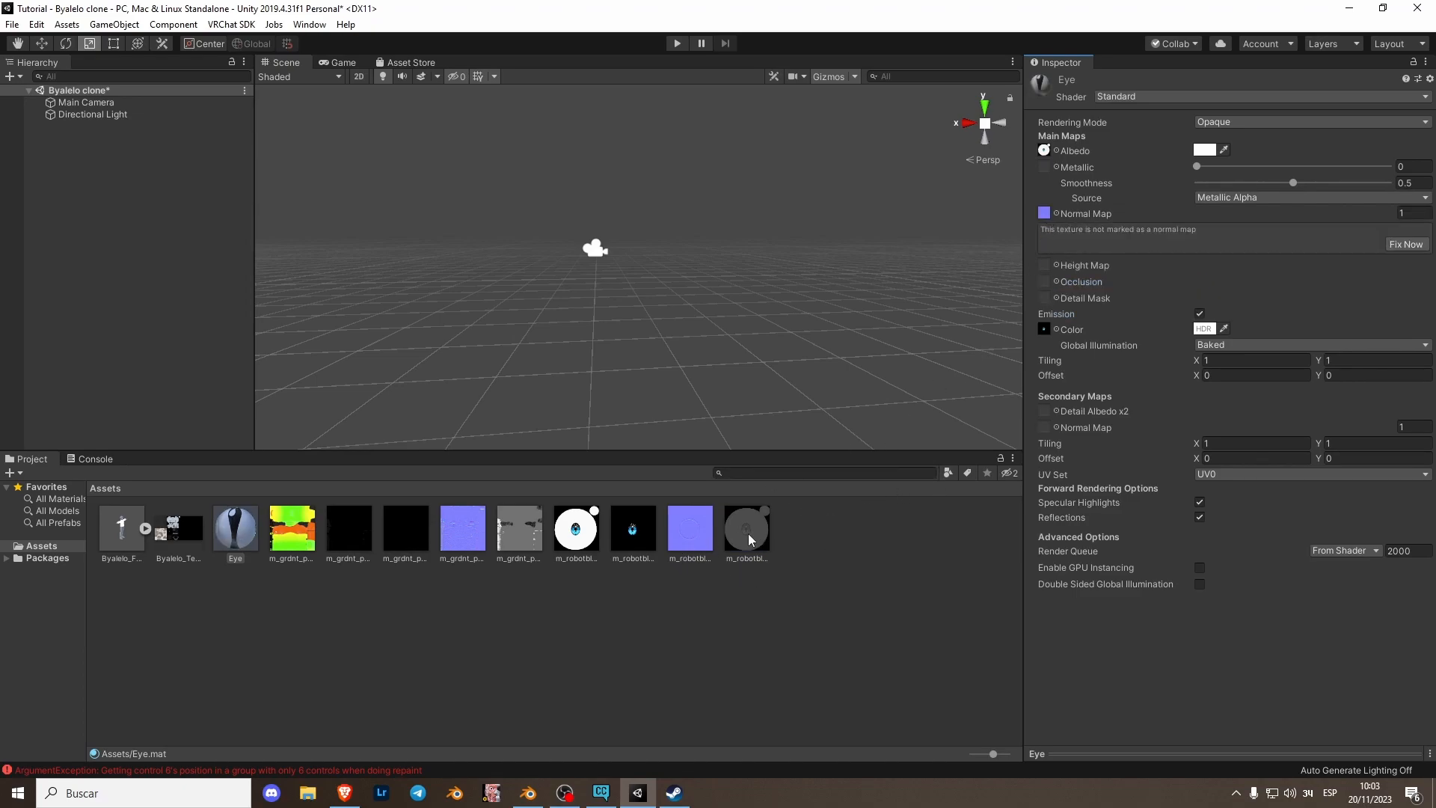
- Create another new material named Jacket
click(245, 545)
right_click(326, 603)
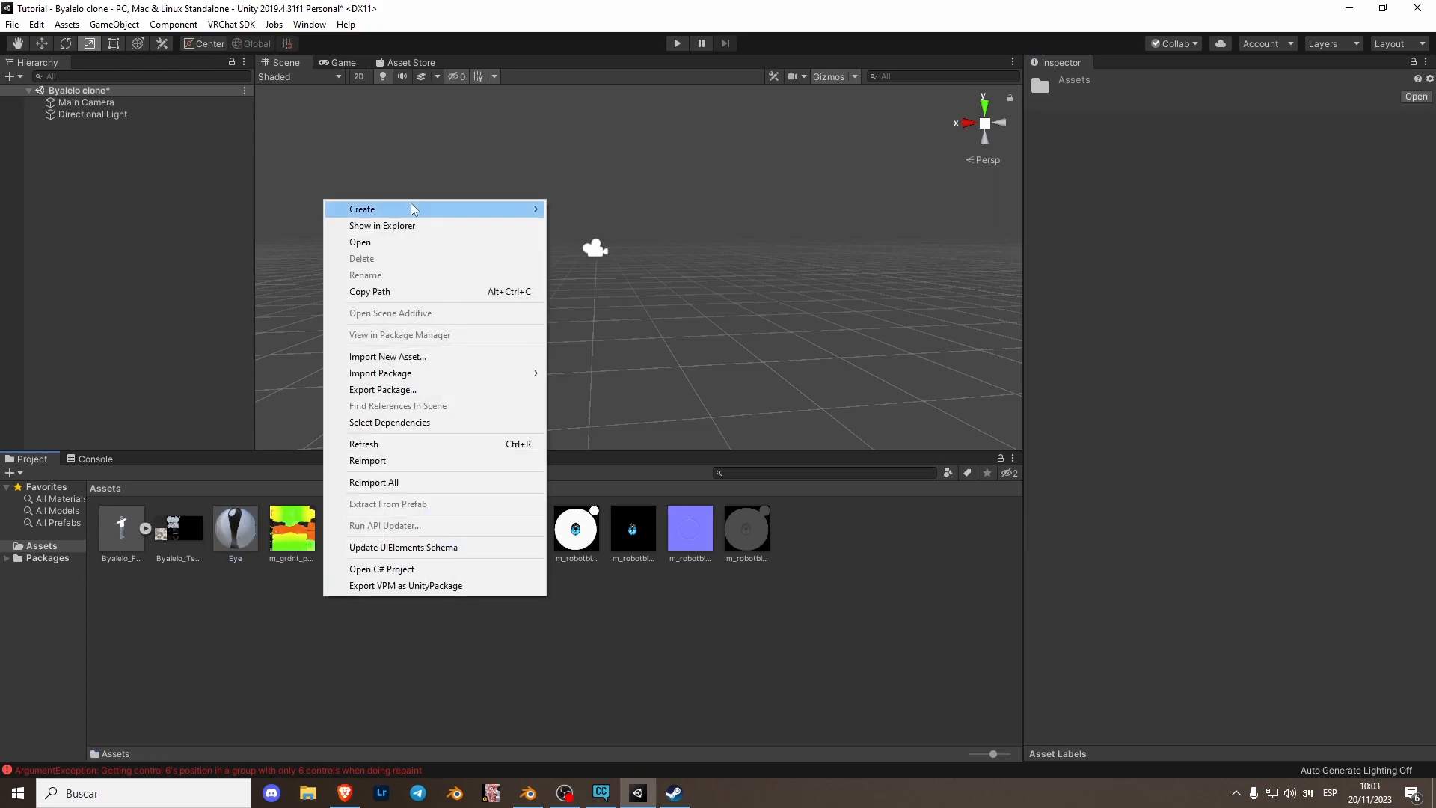
mouse_move(411, 209)
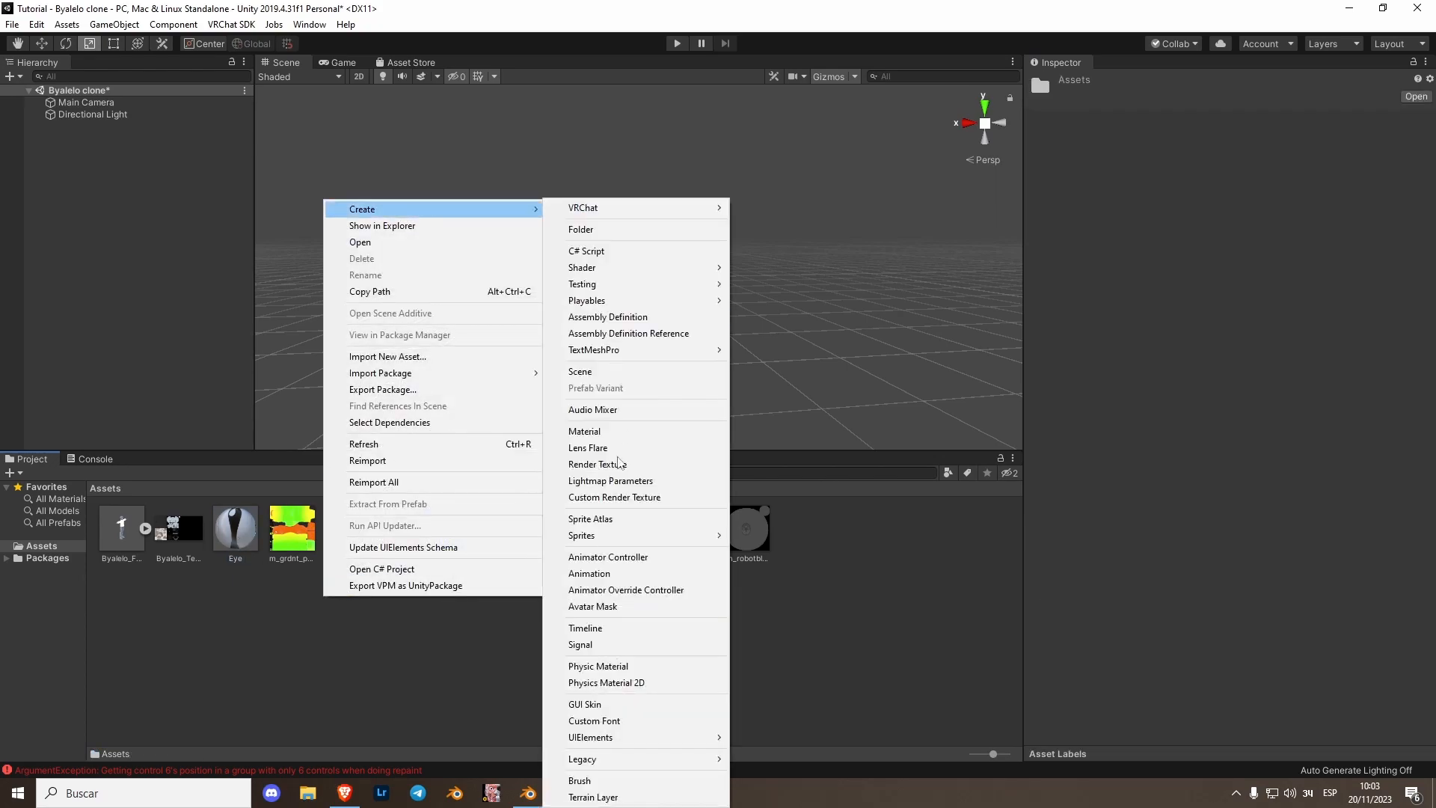
click(585, 431)
text(Jacket)
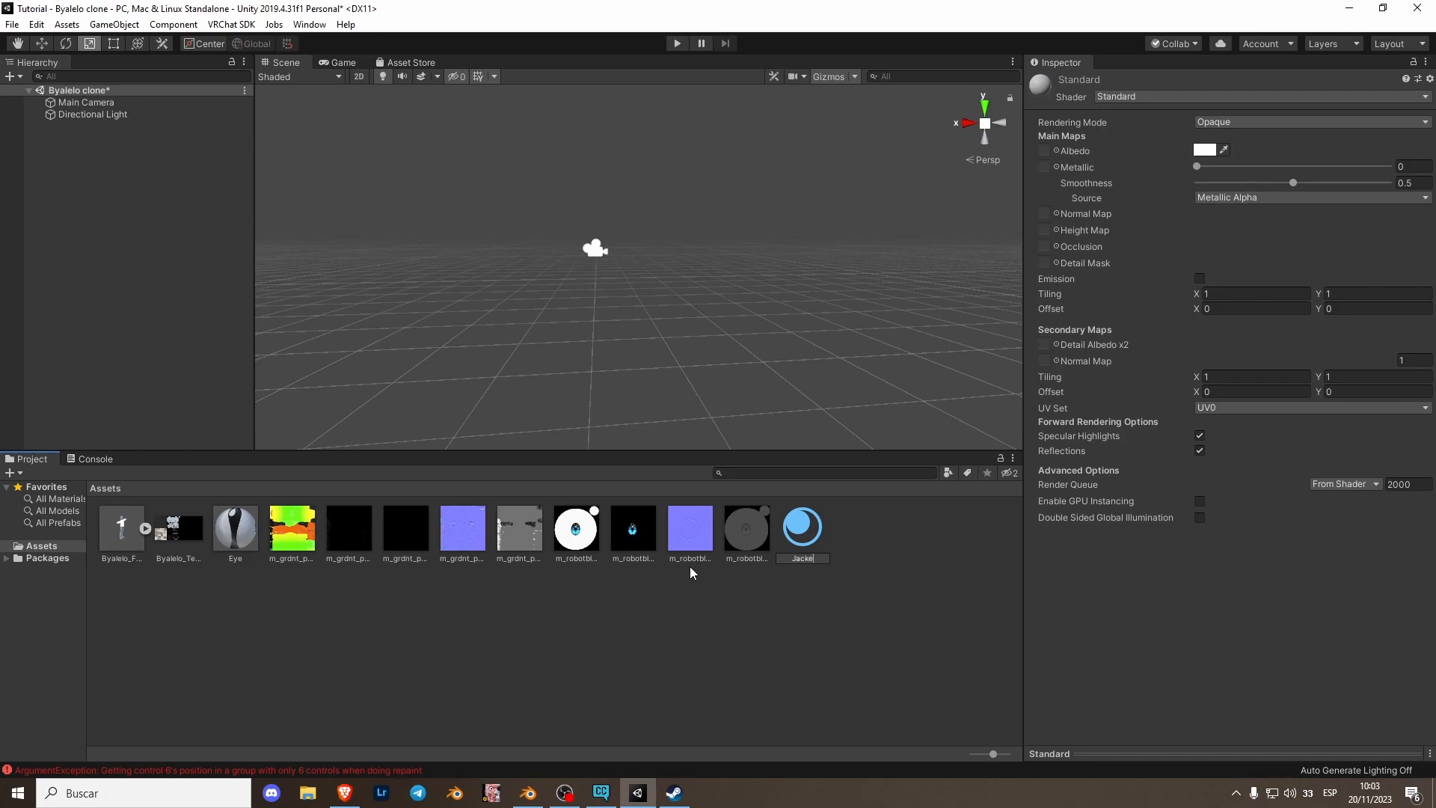
key(Return)
- Assign the m_grdnt_pfa_jckt diffuse, emission, normal and metallic textures to the Jacket material, enabling Emission
drag(790, 418, 1045, 151)
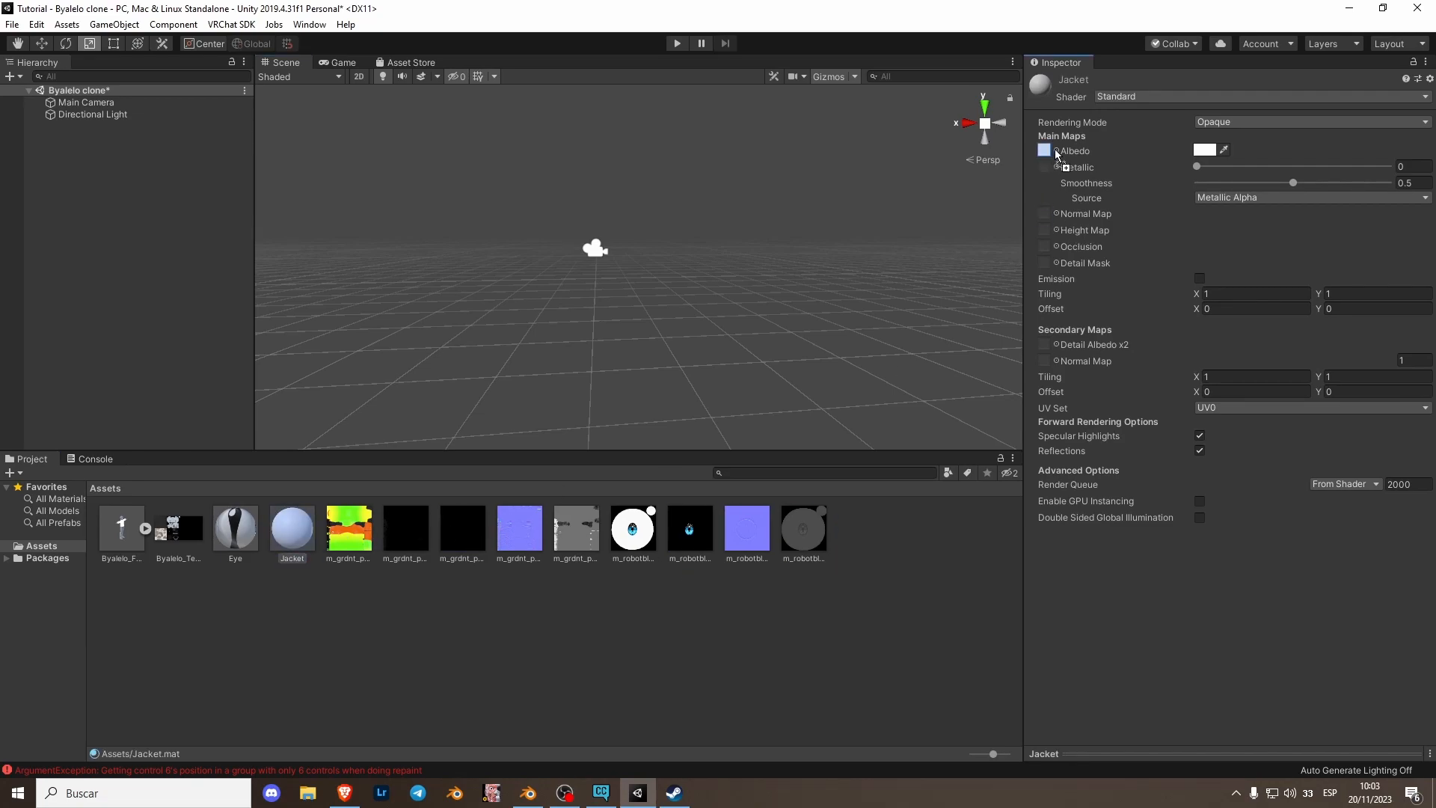
click(1200, 278)
drag(397, 536, 1044, 294)
drag(521, 533, 1046, 221)
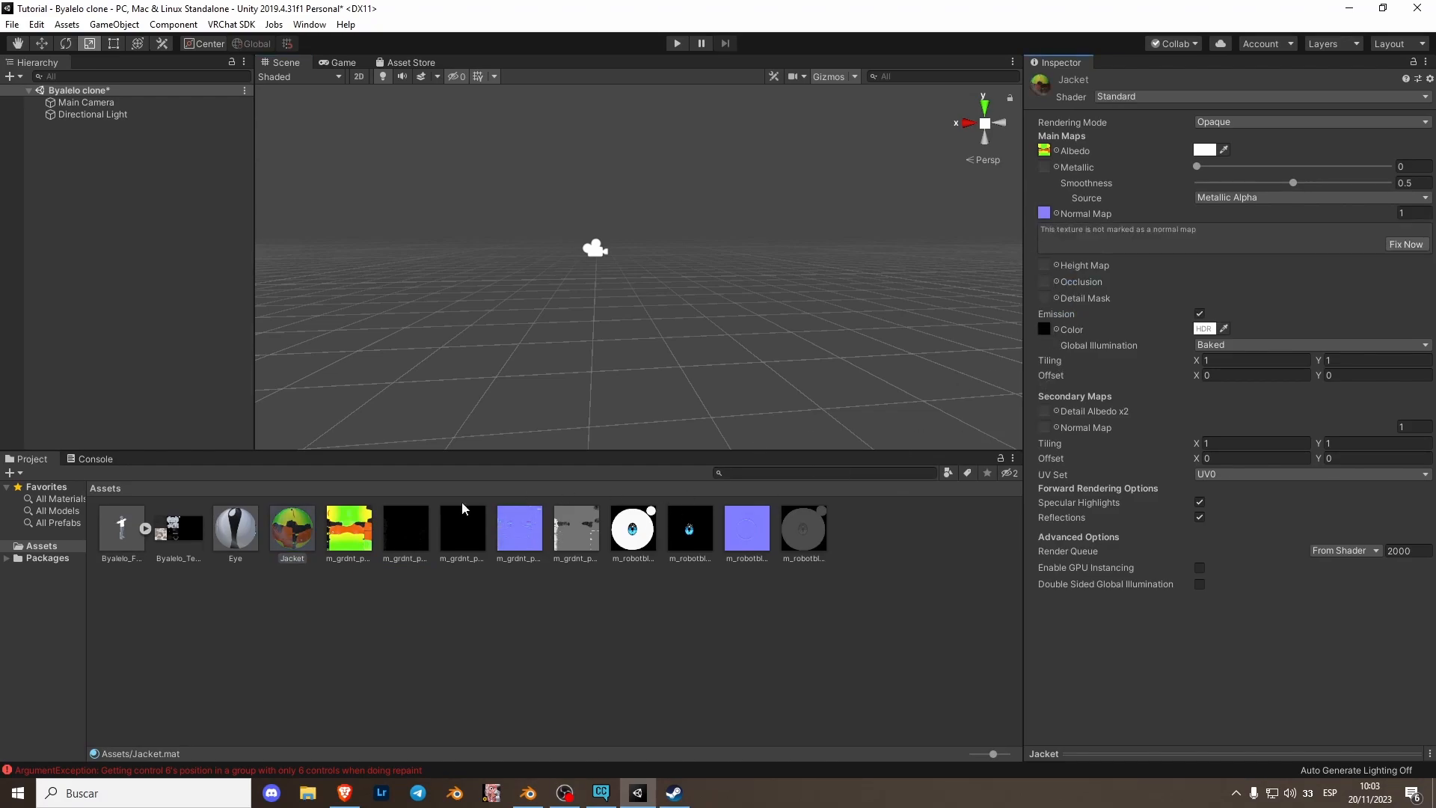
drag(456, 536, 1049, 172)
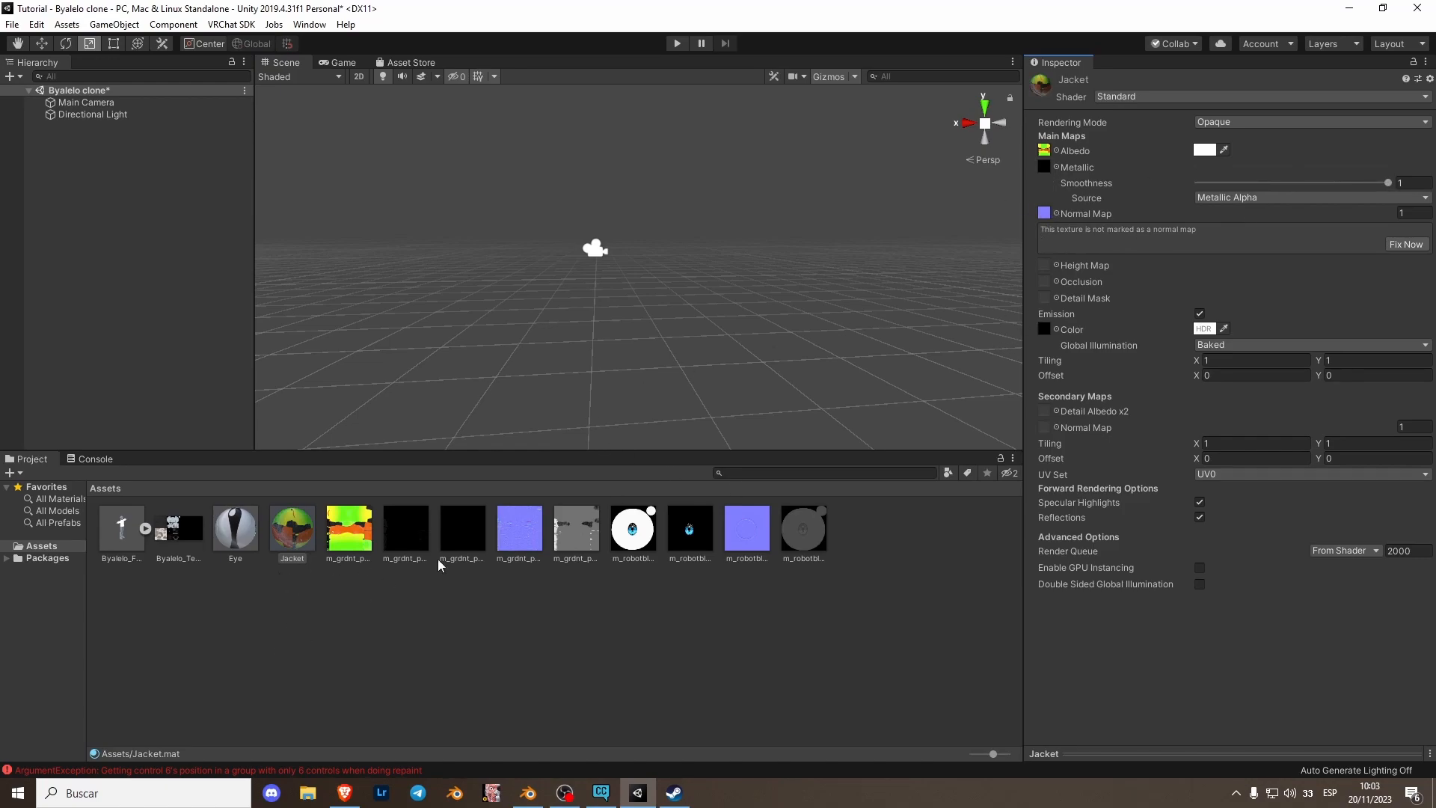
- Set the Jacket material's smoothness to 0.5
drag(1385, 183, 1343, 192)
click(1420, 186)
text(0.5)
- Reselect the Jacket material and nudge its smoothness slider
click(471, 605)
click(292, 539)
drag(1293, 183, 1321, 183)
click(398, 580)
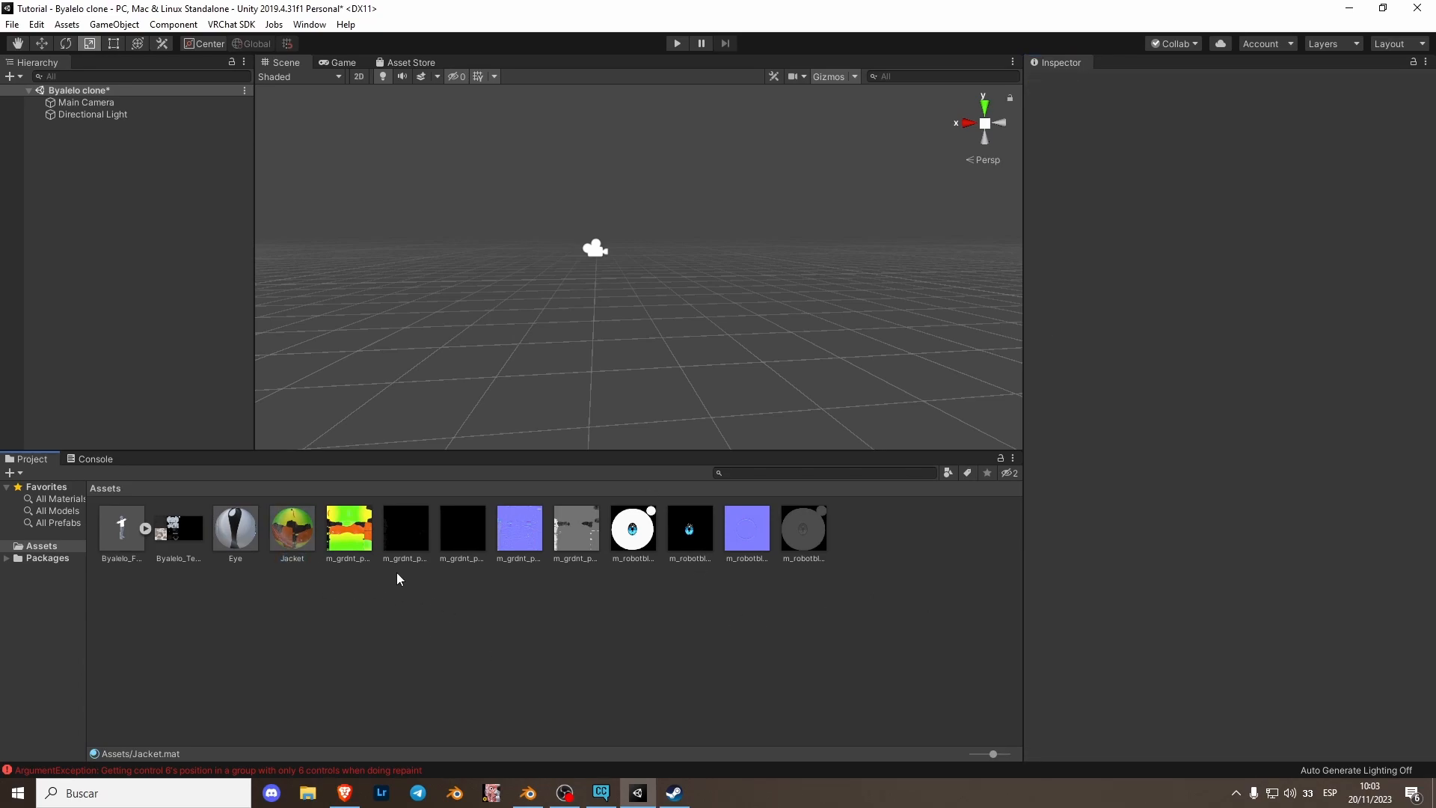
click(302, 541)
click(324, 597)
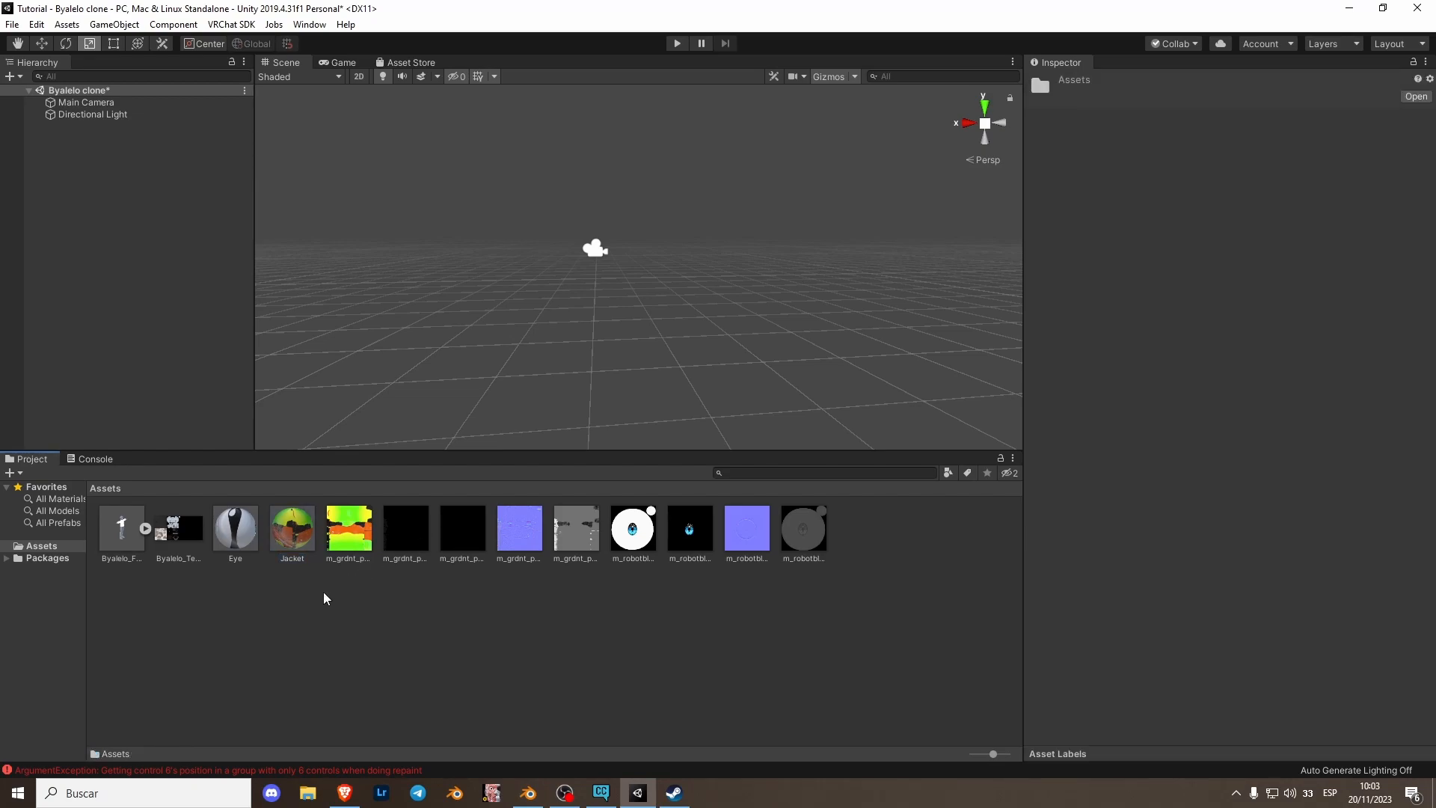
- Create a material named BODY and assign Byalelo_Texture as its Albedo map
right_click(324, 593)
mouse_move(449, 204)
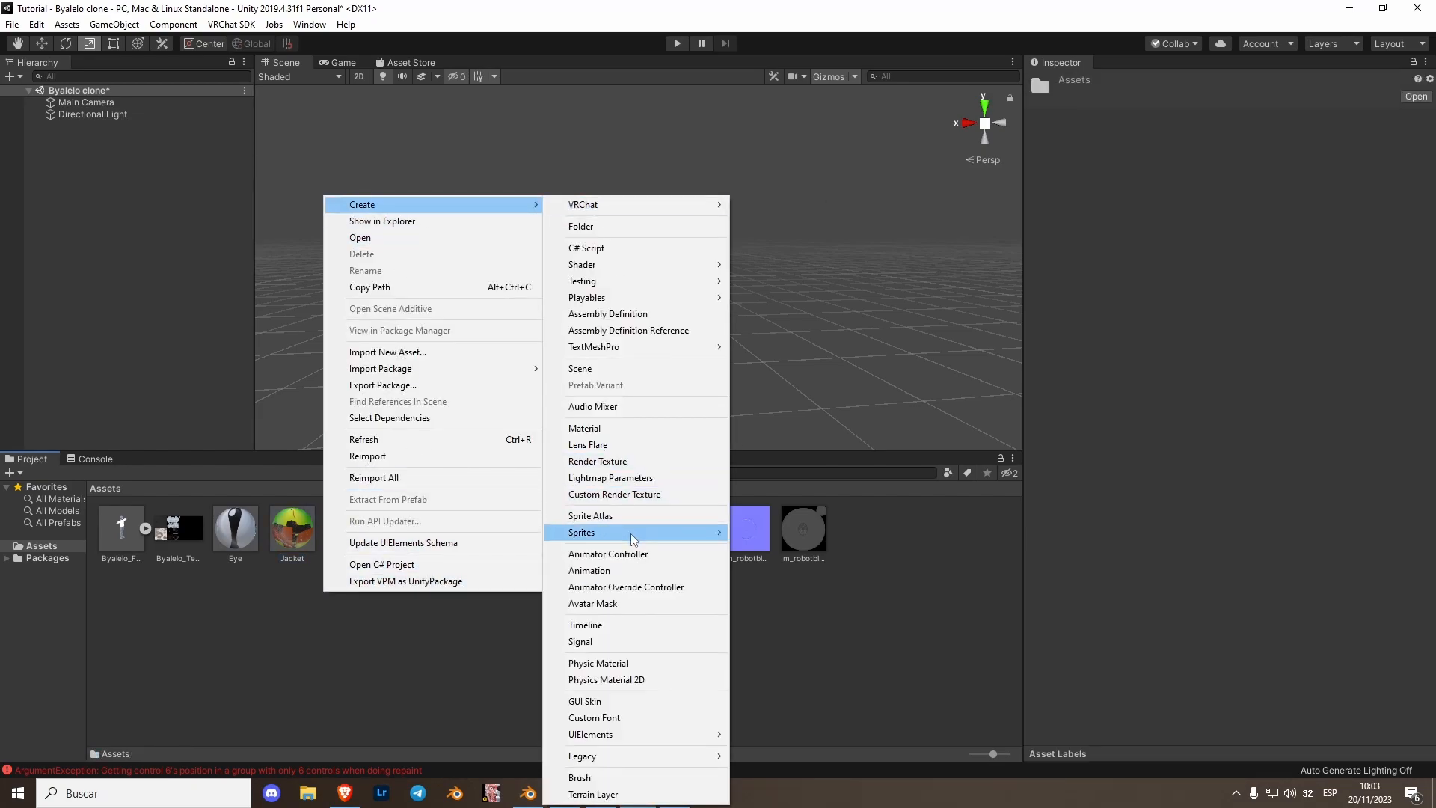
click(599, 429)
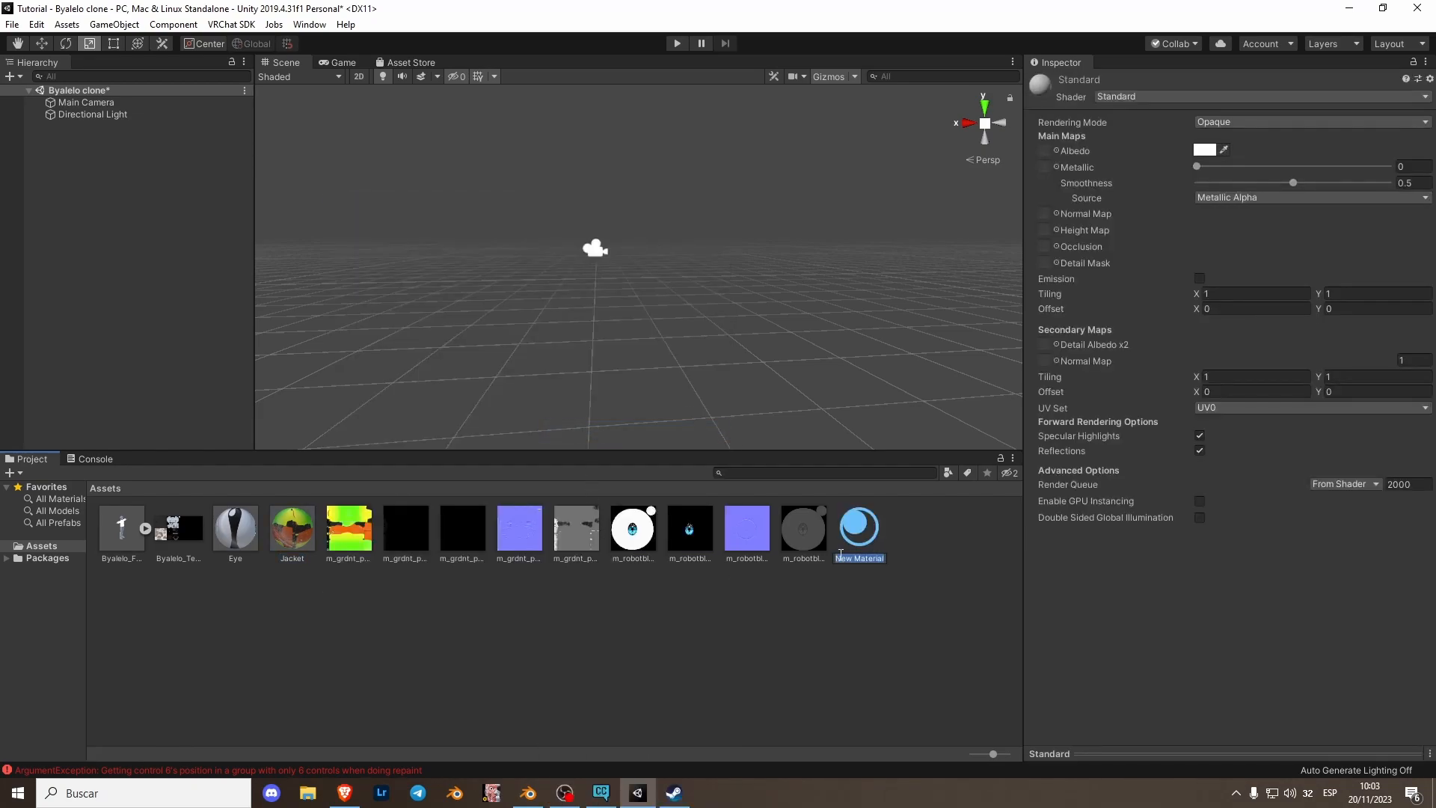
text(BODY)
key(Return)
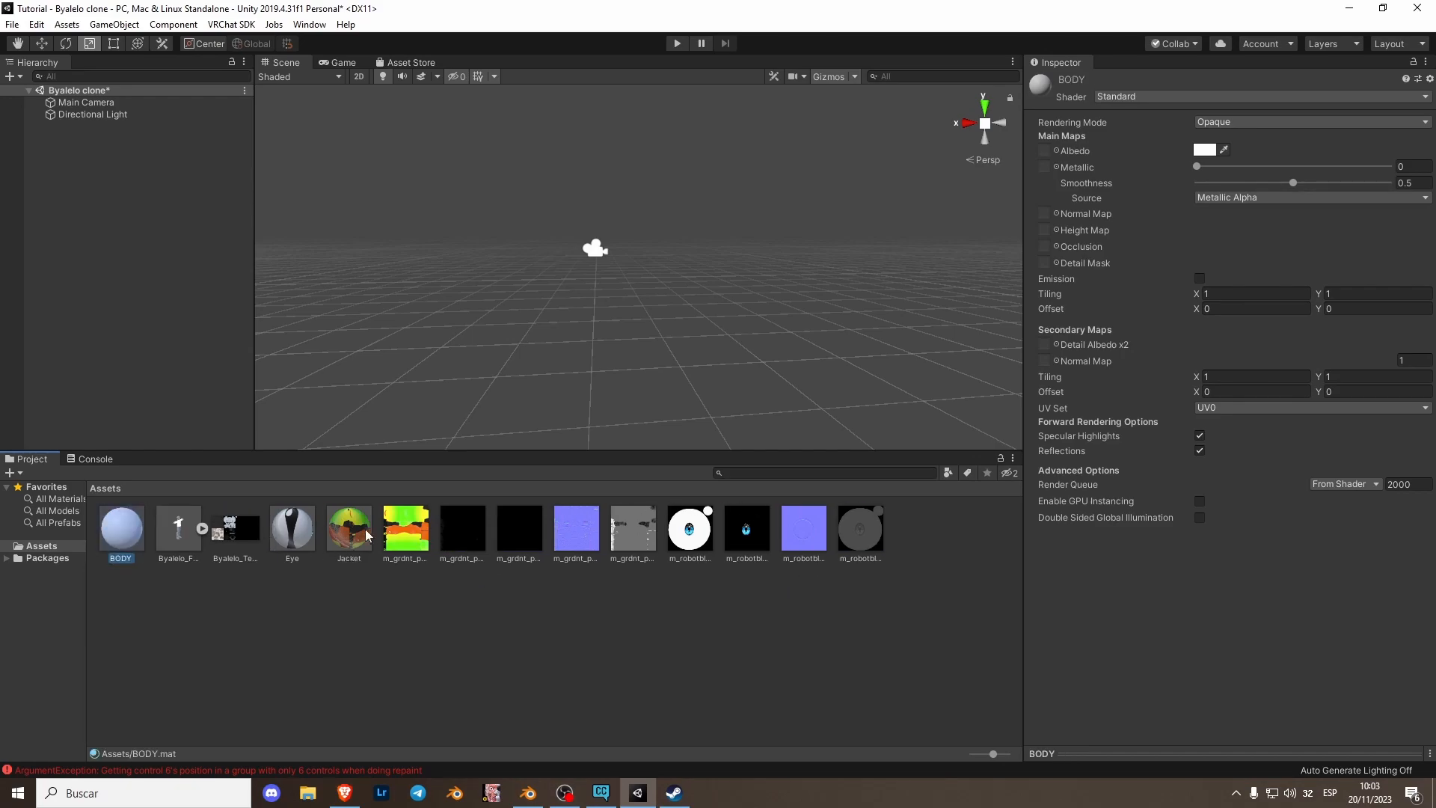
drag(236, 528, 1049, 166)
- Set the Byalelo_FBX model's rig animation type to Humanoid and apply the import settings
click(179, 533)
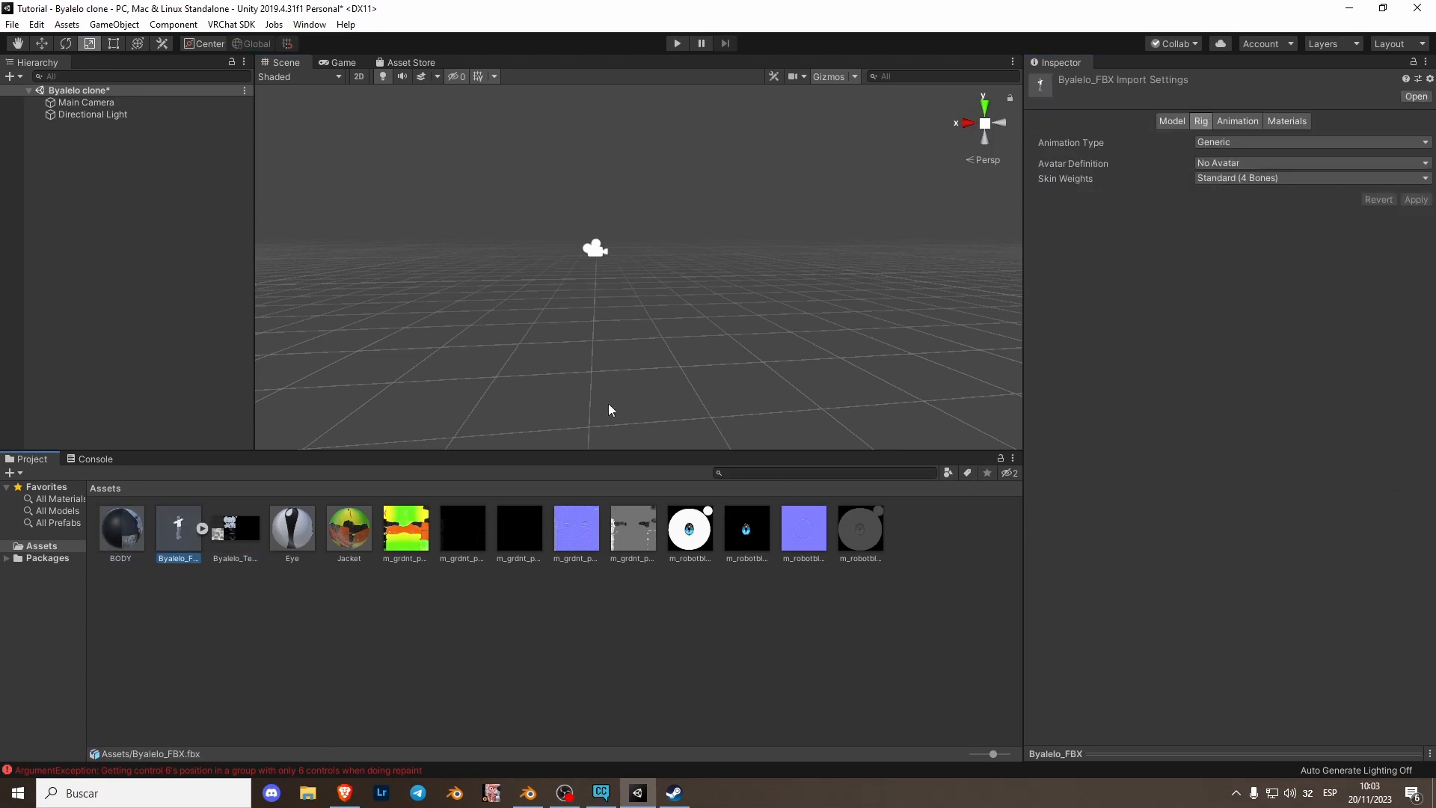
click(202, 528)
click(202, 528)
click(203, 529)
click(203, 528)
click(1236, 143)
click(1242, 209)
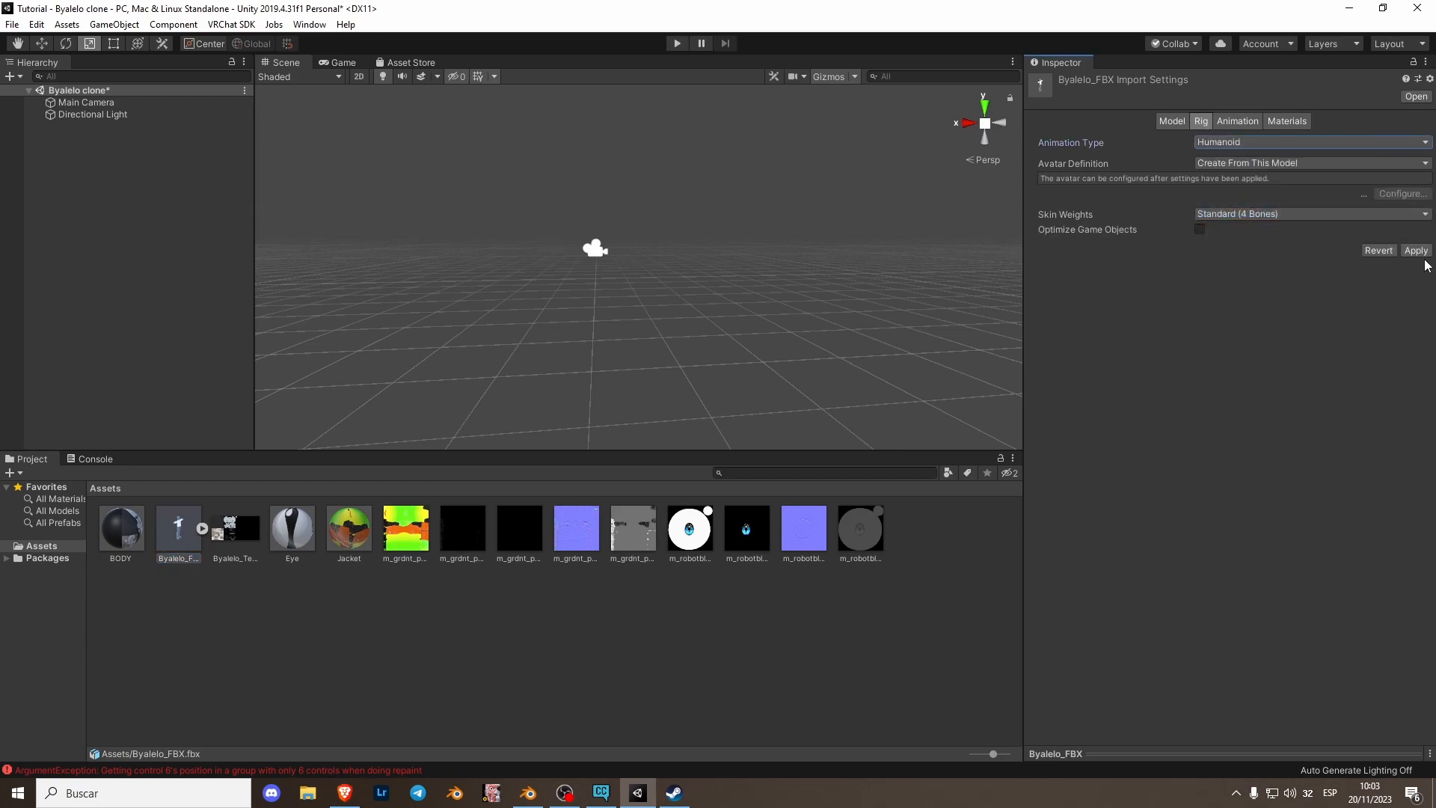
click(1417, 251)
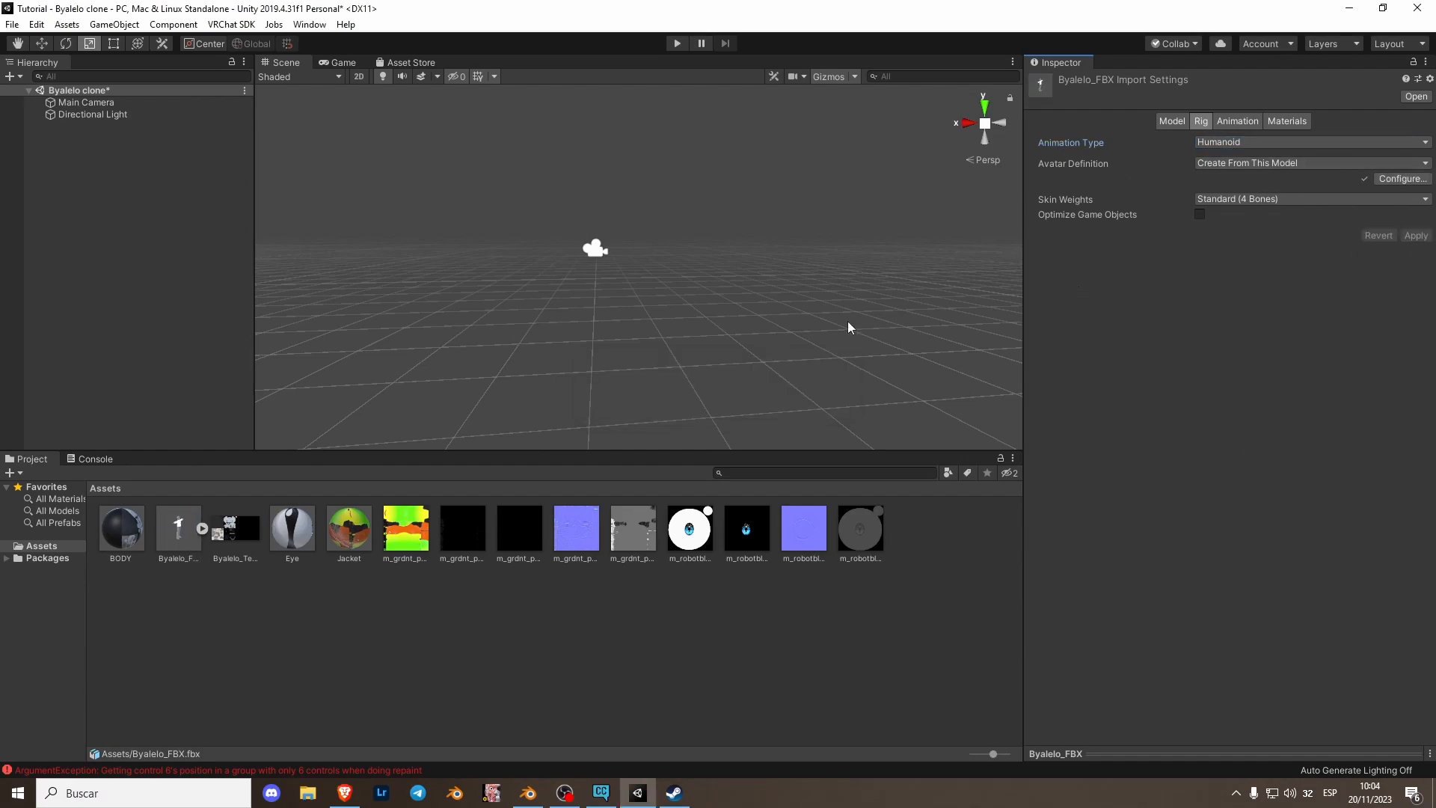
- Open the humanoid avatar configuration without saving the scene changes
click(1404, 180)
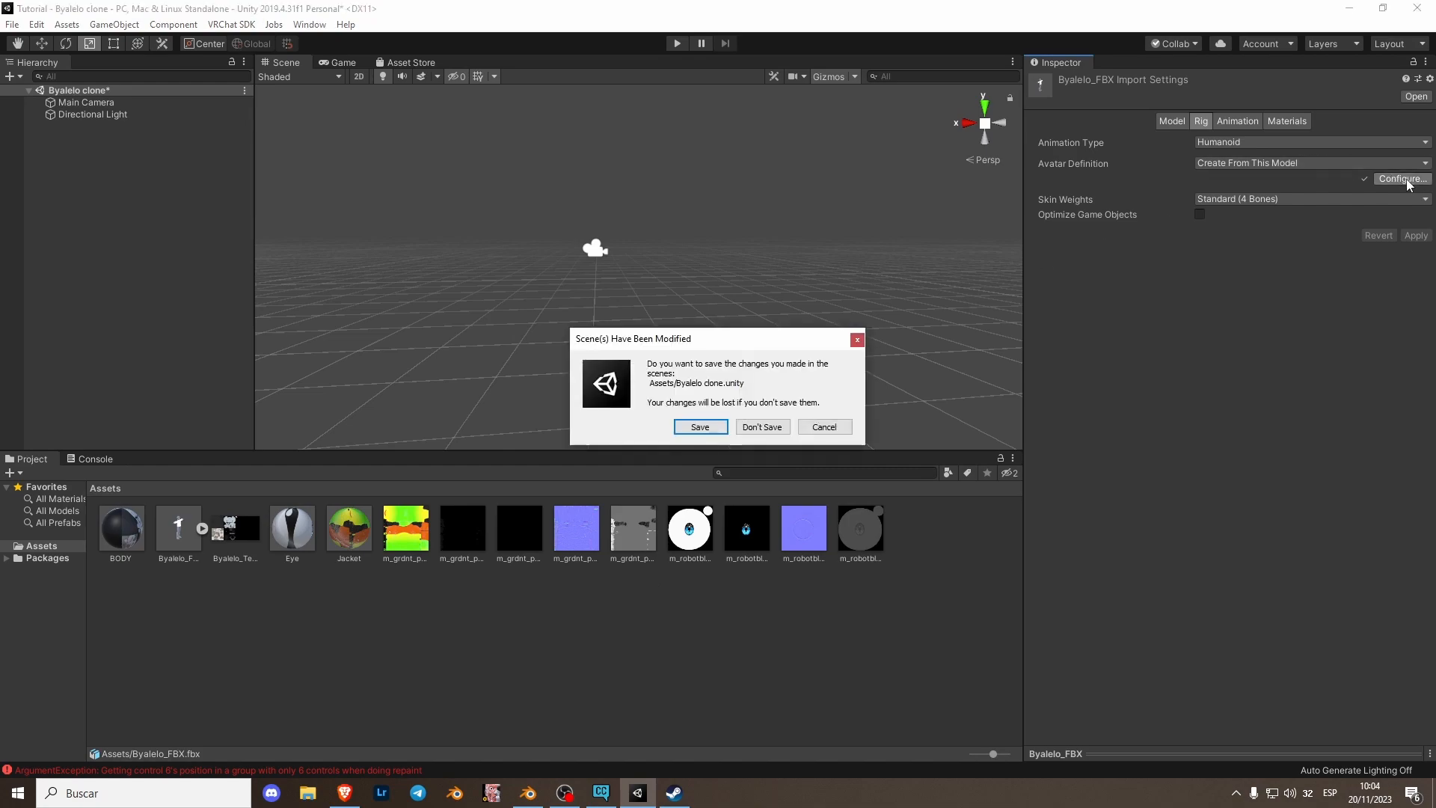
click(756, 428)
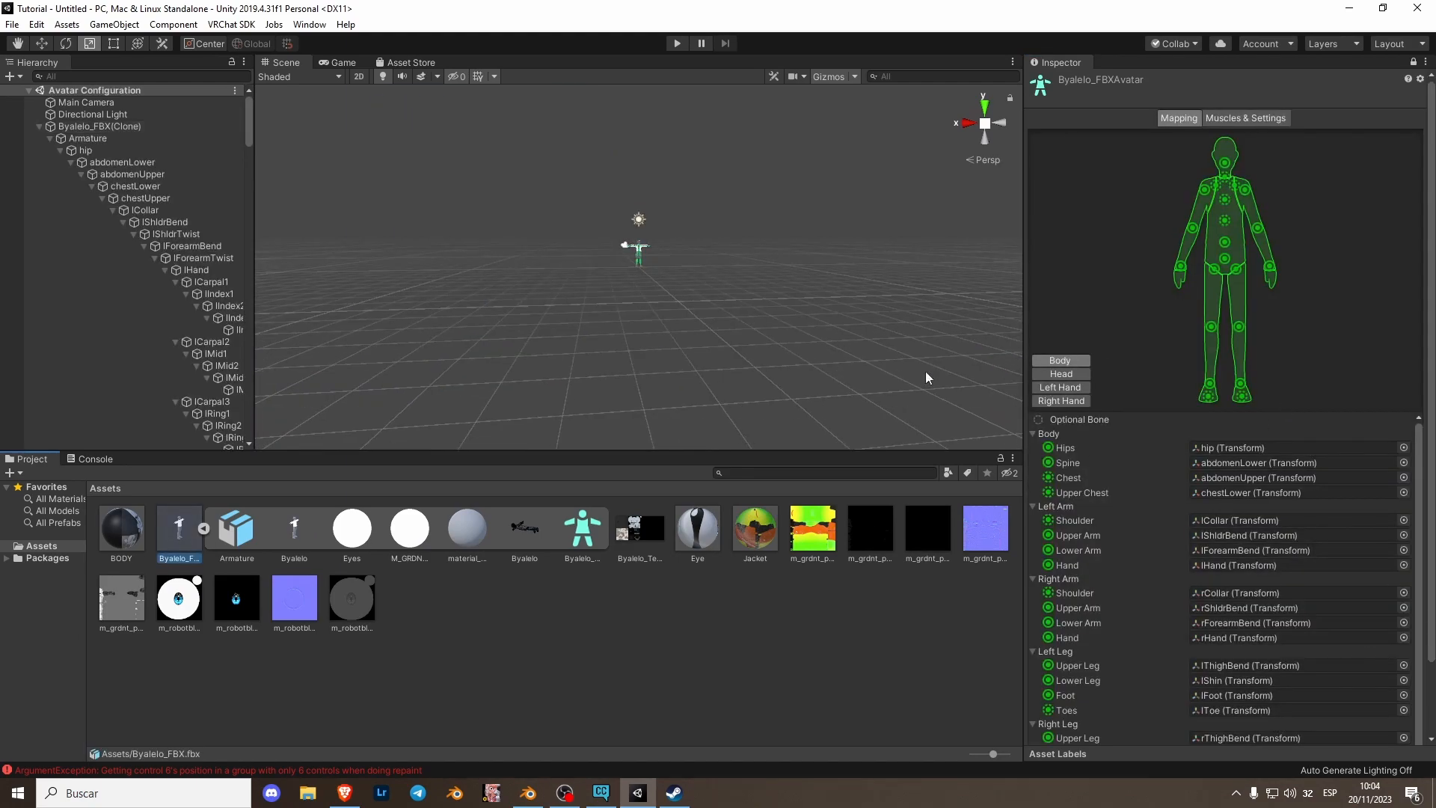
- Remap the humanoid Chest bone to chestLower and the Upper Chest bone to chestUpper
scroll(657, 262, up, 8)
mouse_move(656, 259)
right_down()
mouse_move(665, 228)
mouse_move(640, 266)
right_up()
key(w)
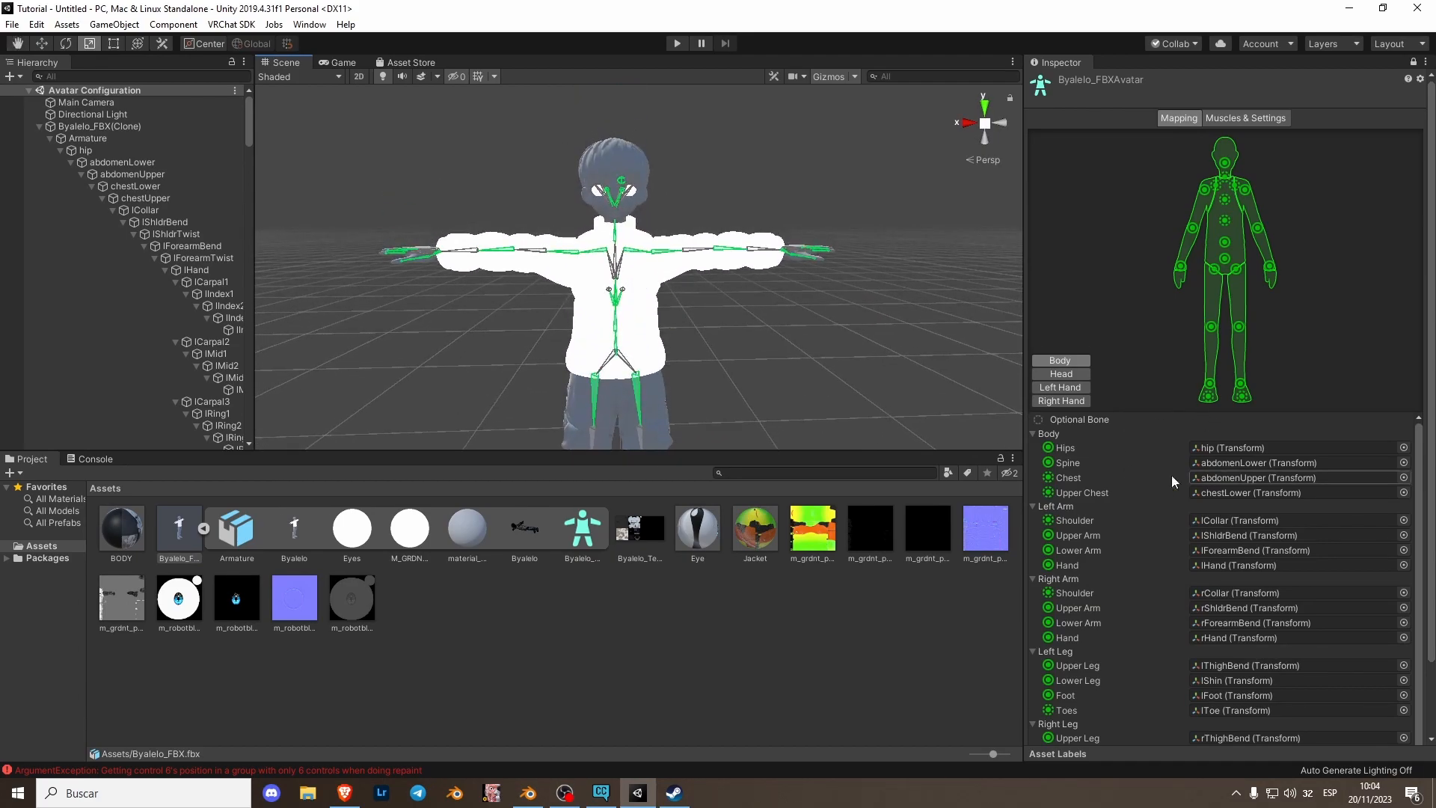
click(1405, 478)
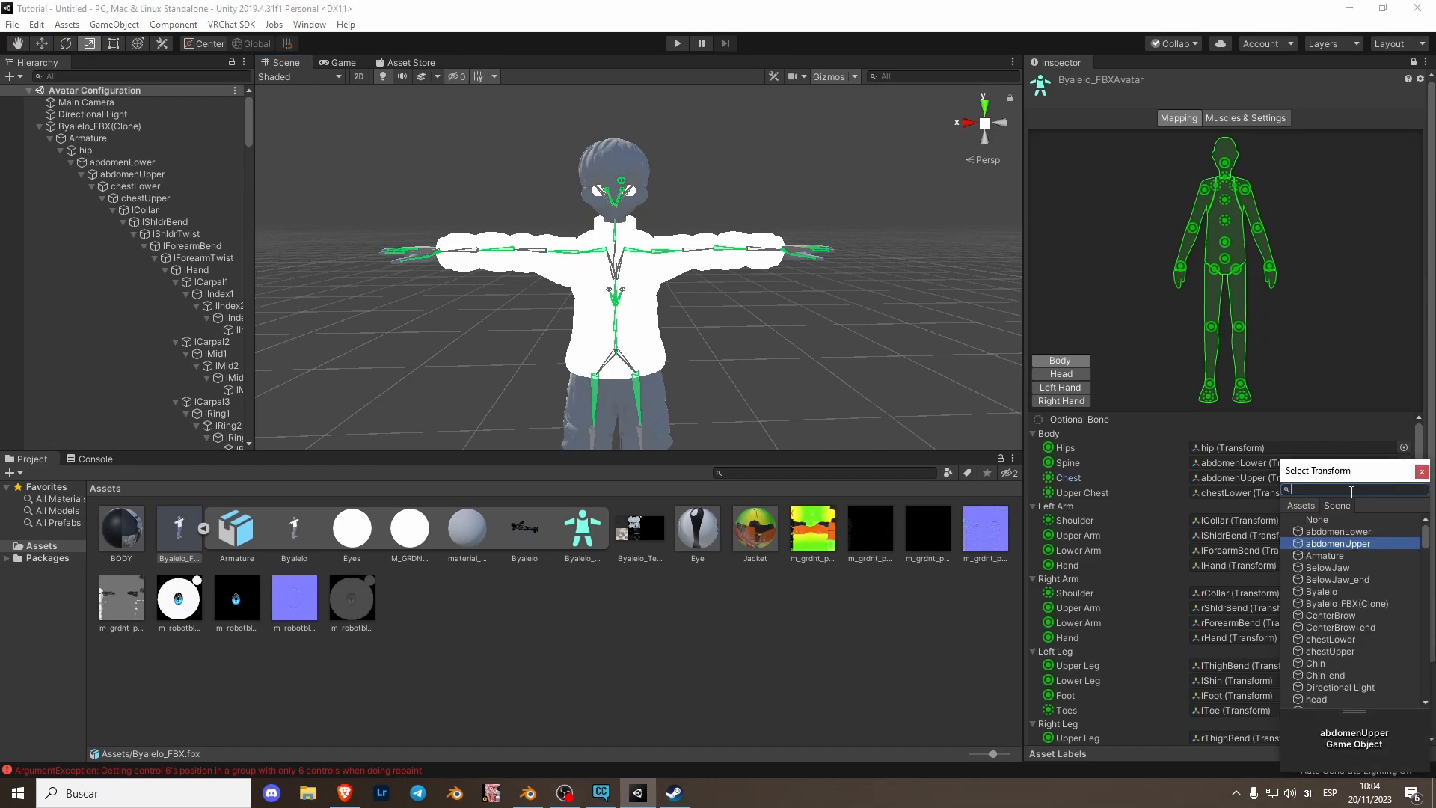
text(CHEST)
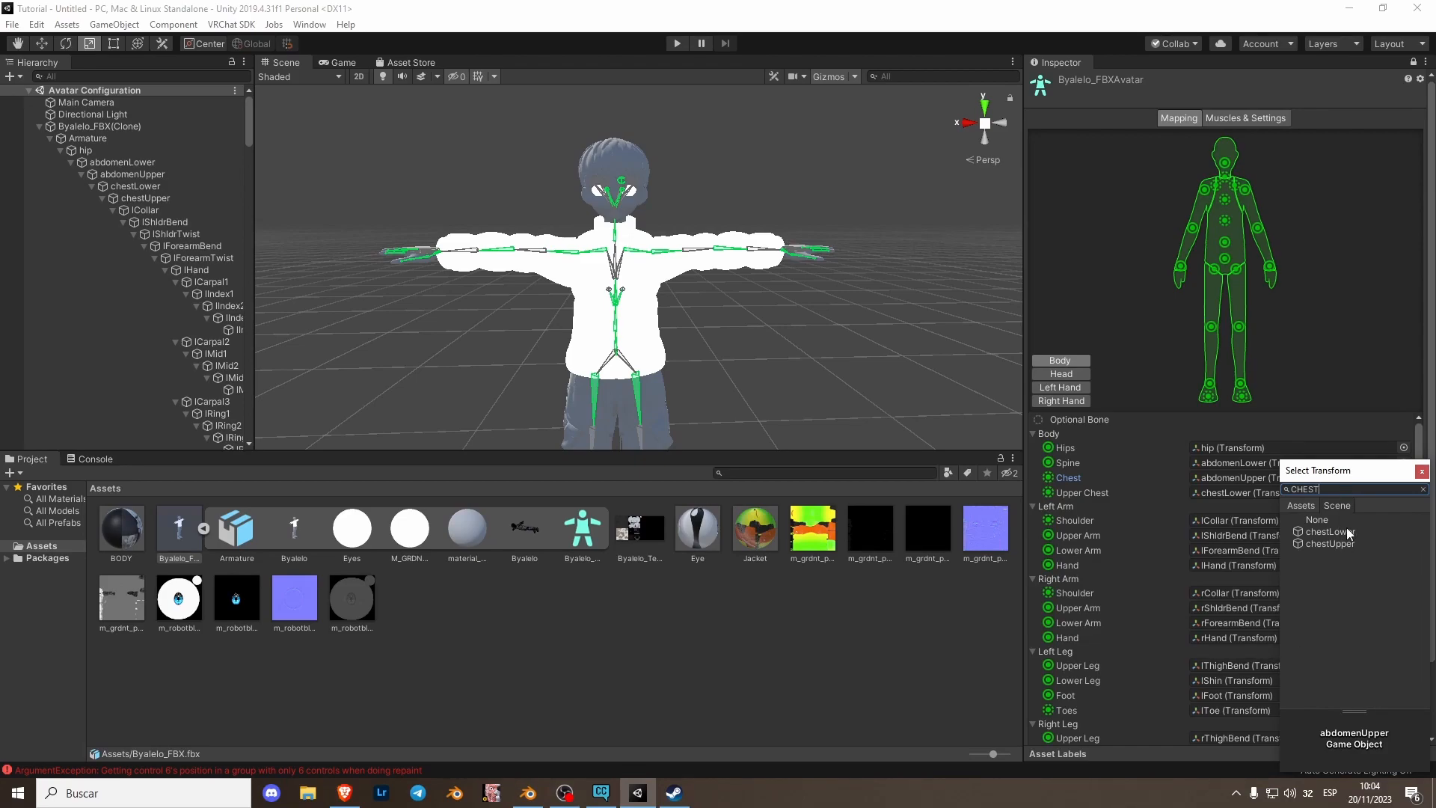
double_click(1348, 532)
click(1404, 508)
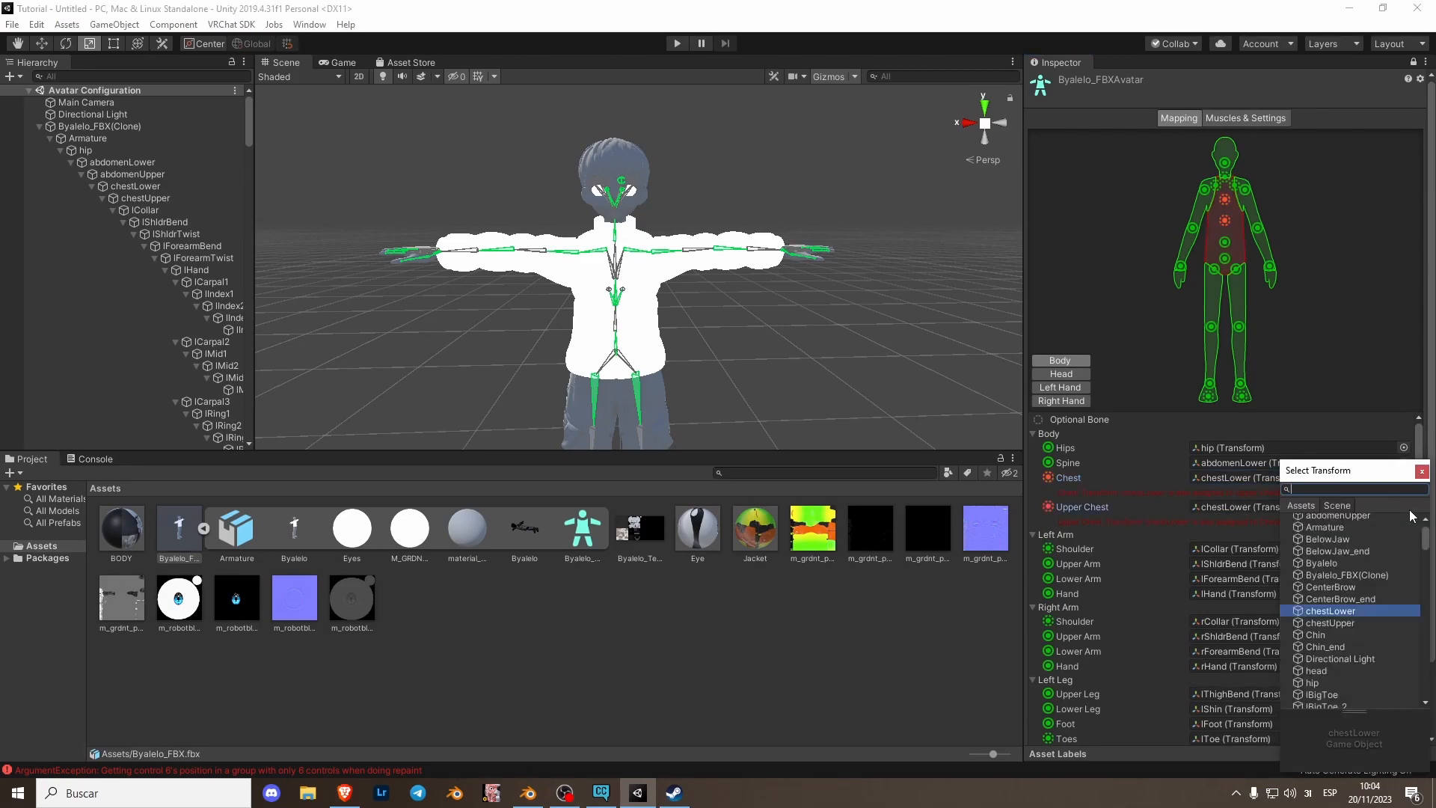
double_click(1346, 624)
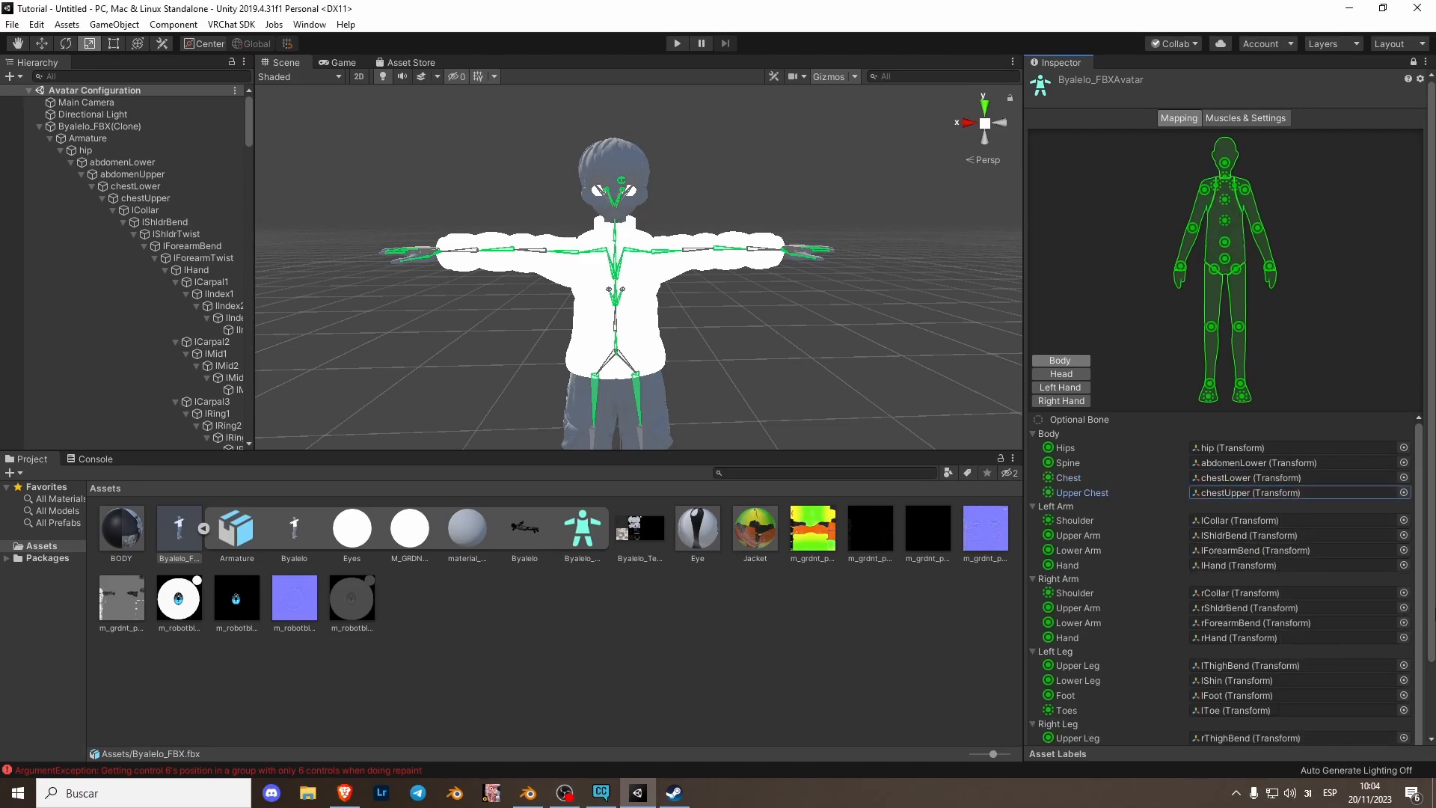
- Enforce the T-pose, apply the avatar mapping and finish the humanoid configuration
scroll(1434, 570, down, 3)
click(1095, 711)
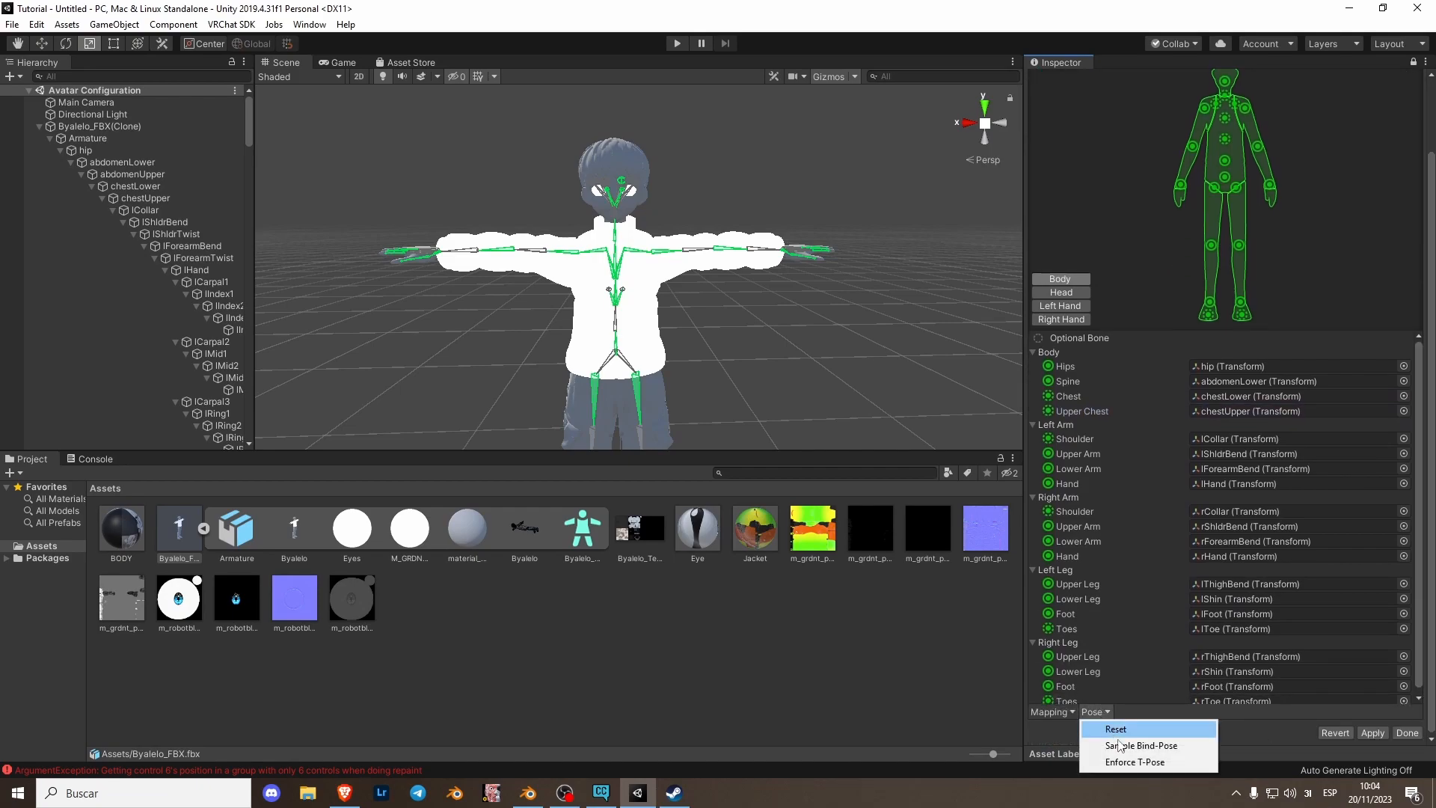
click(1129, 762)
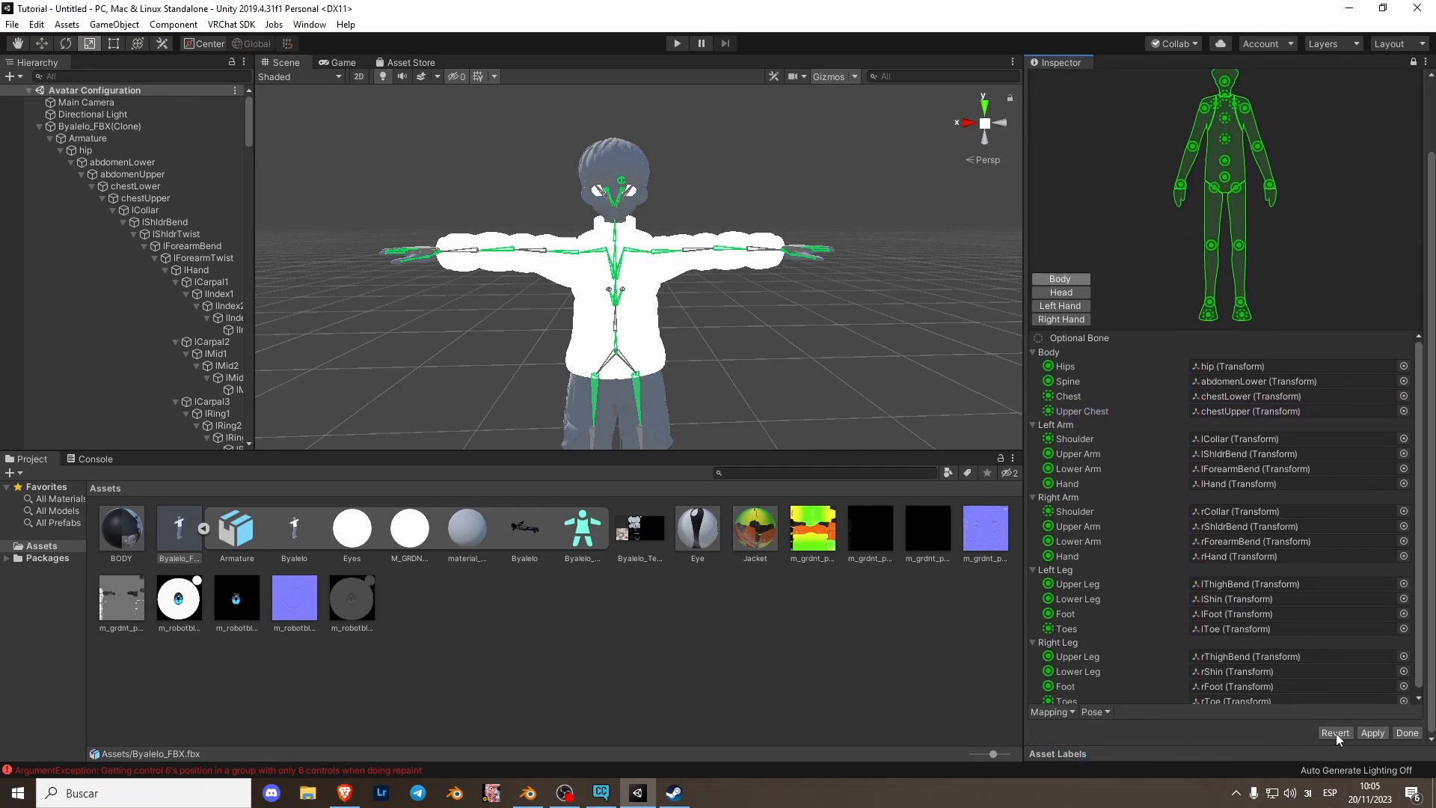
click(1374, 734)
click(1408, 733)
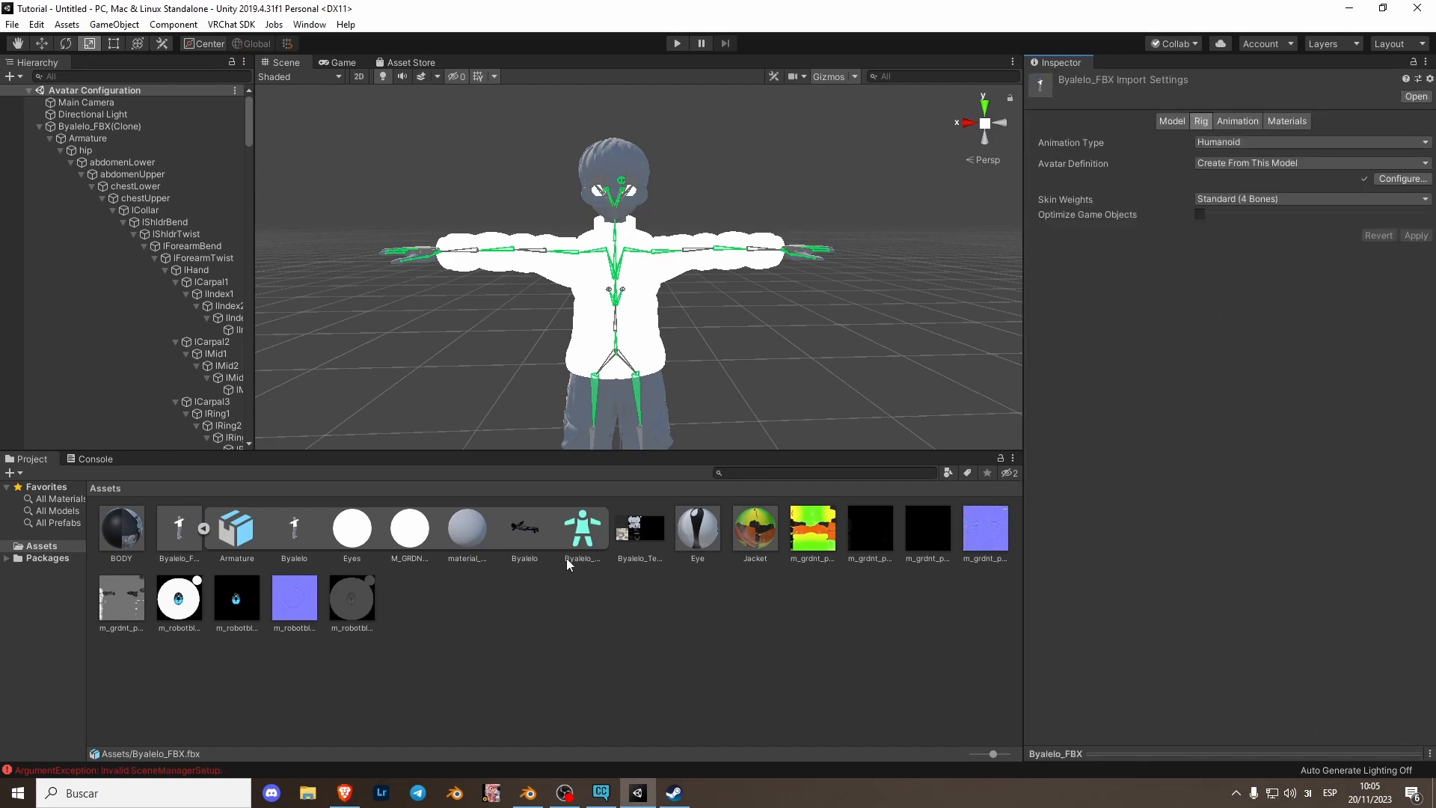
- Remap the model's embedded materials to Eye, Jacket and BODY respectively and apply the import settings
click(1286, 121)
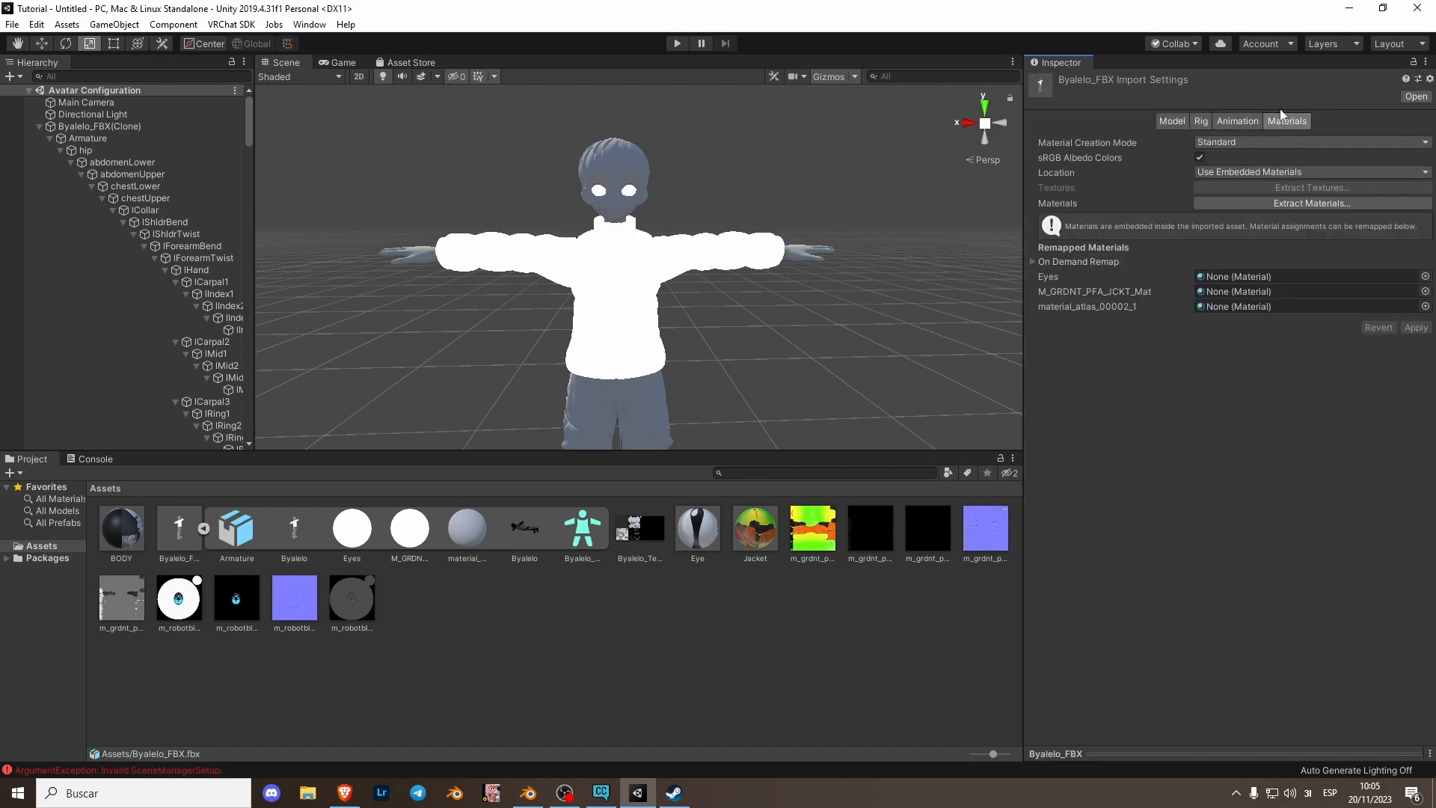
click(1425, 276)
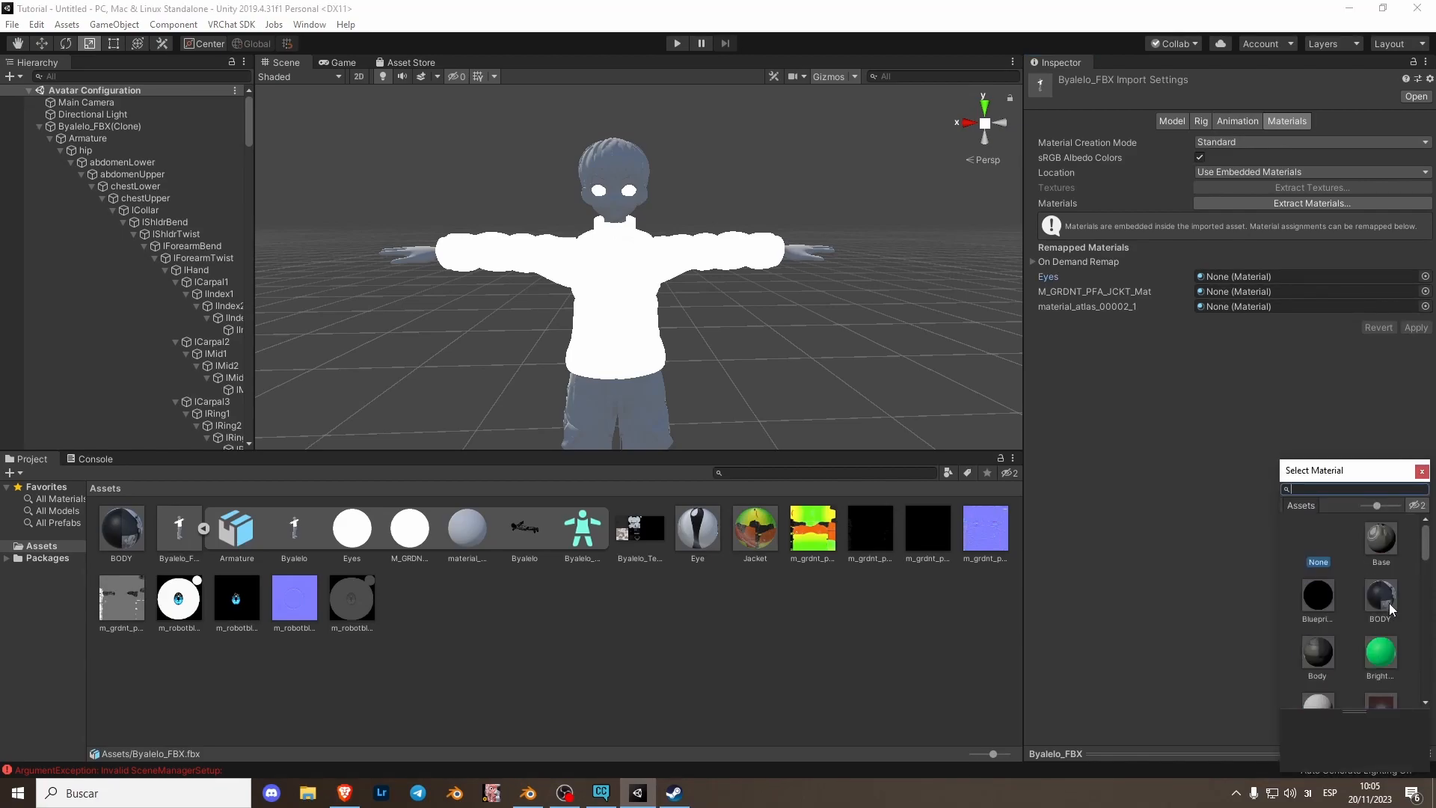
text(EYE)
double_click(1349, 554)
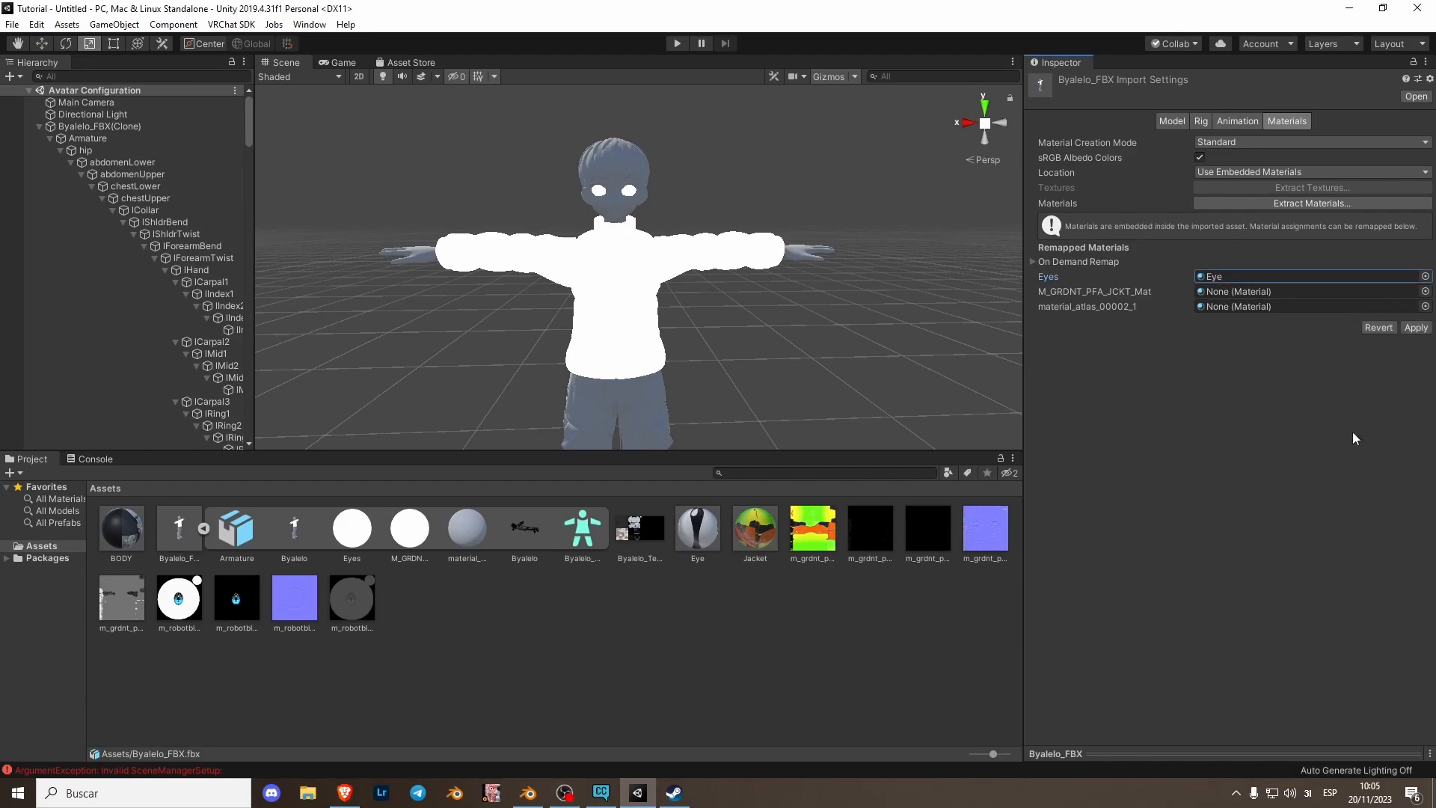
click(1425, 291)
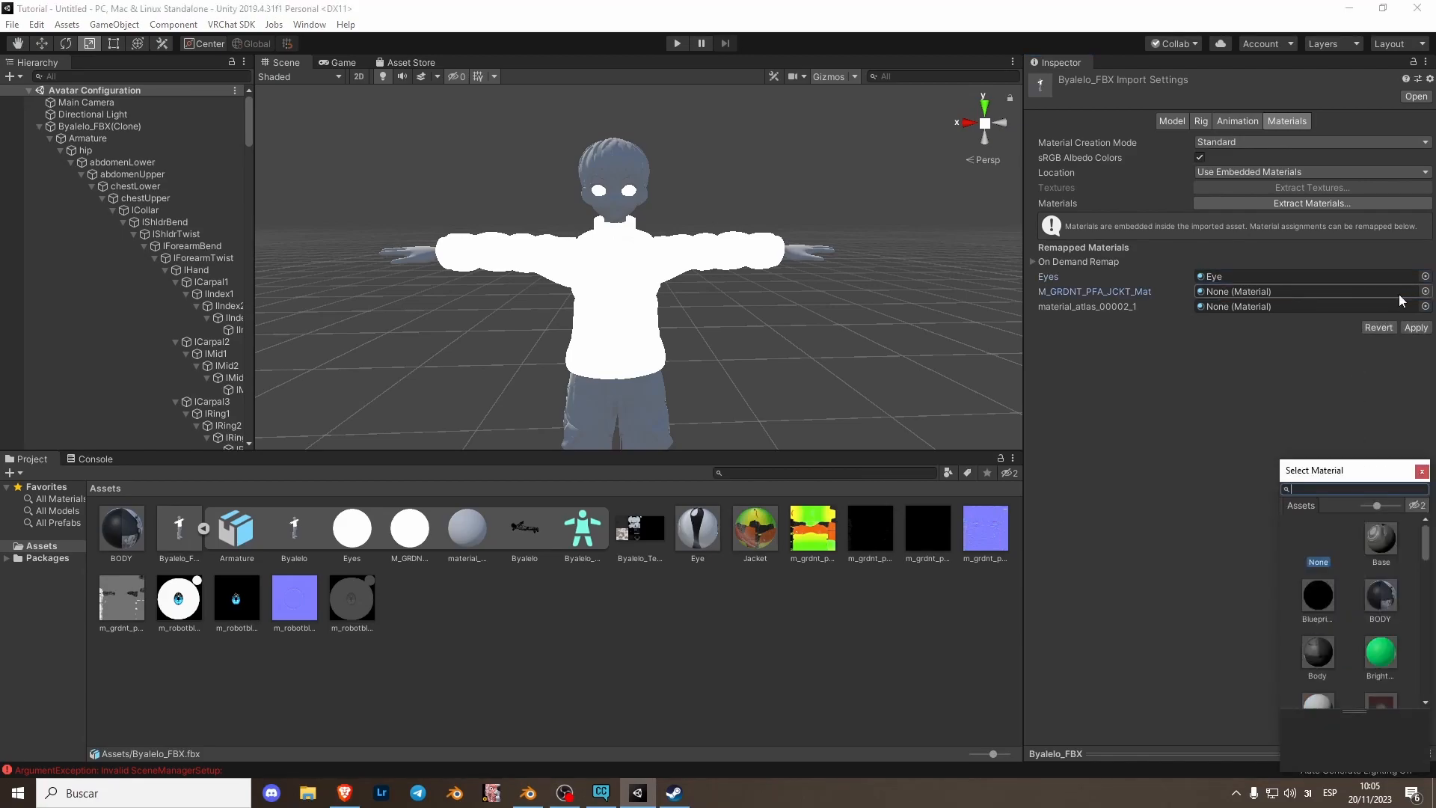
scroll(1377, 643, down, 3)
double_click(1379, 612)
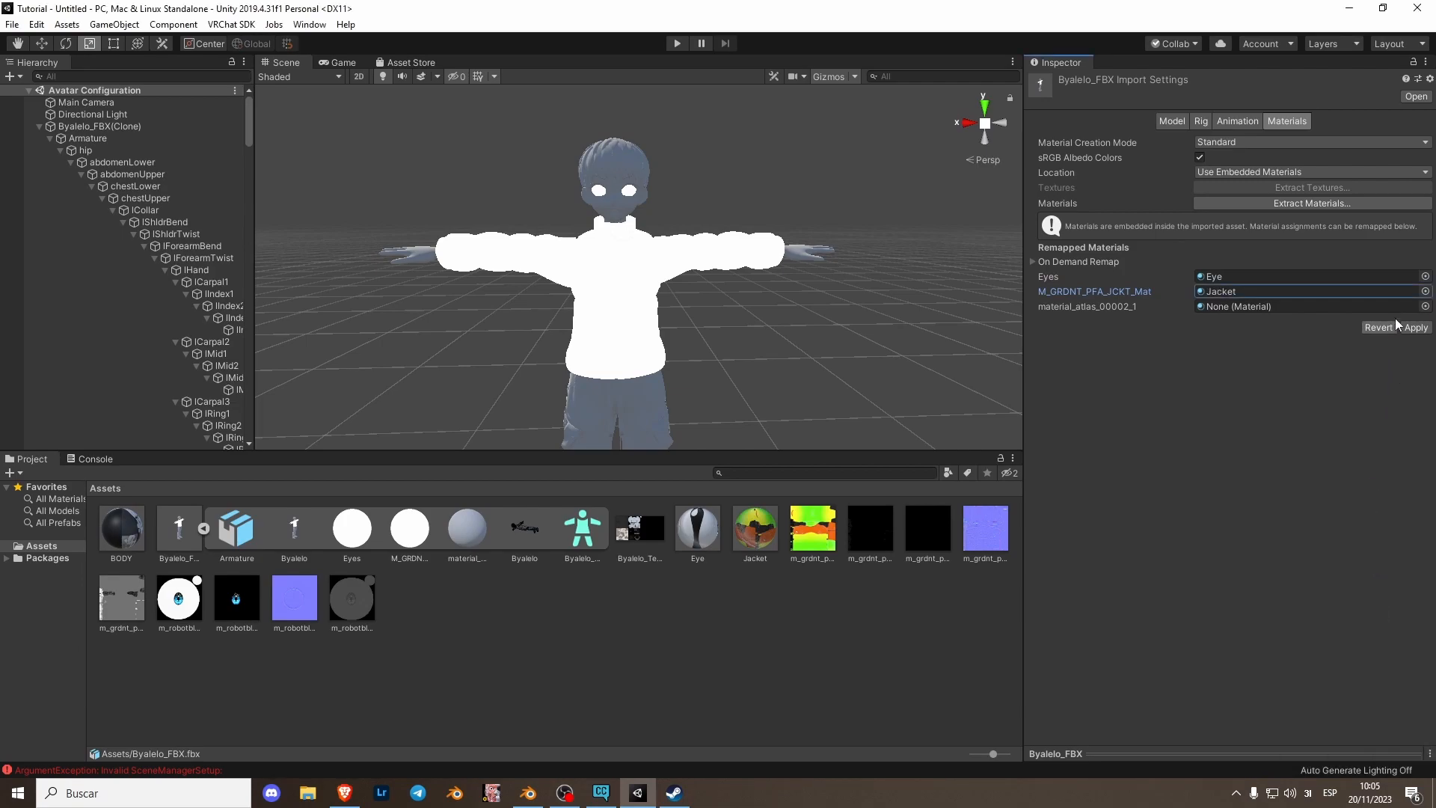
click(1425, 306)
double_click(1380, 594)
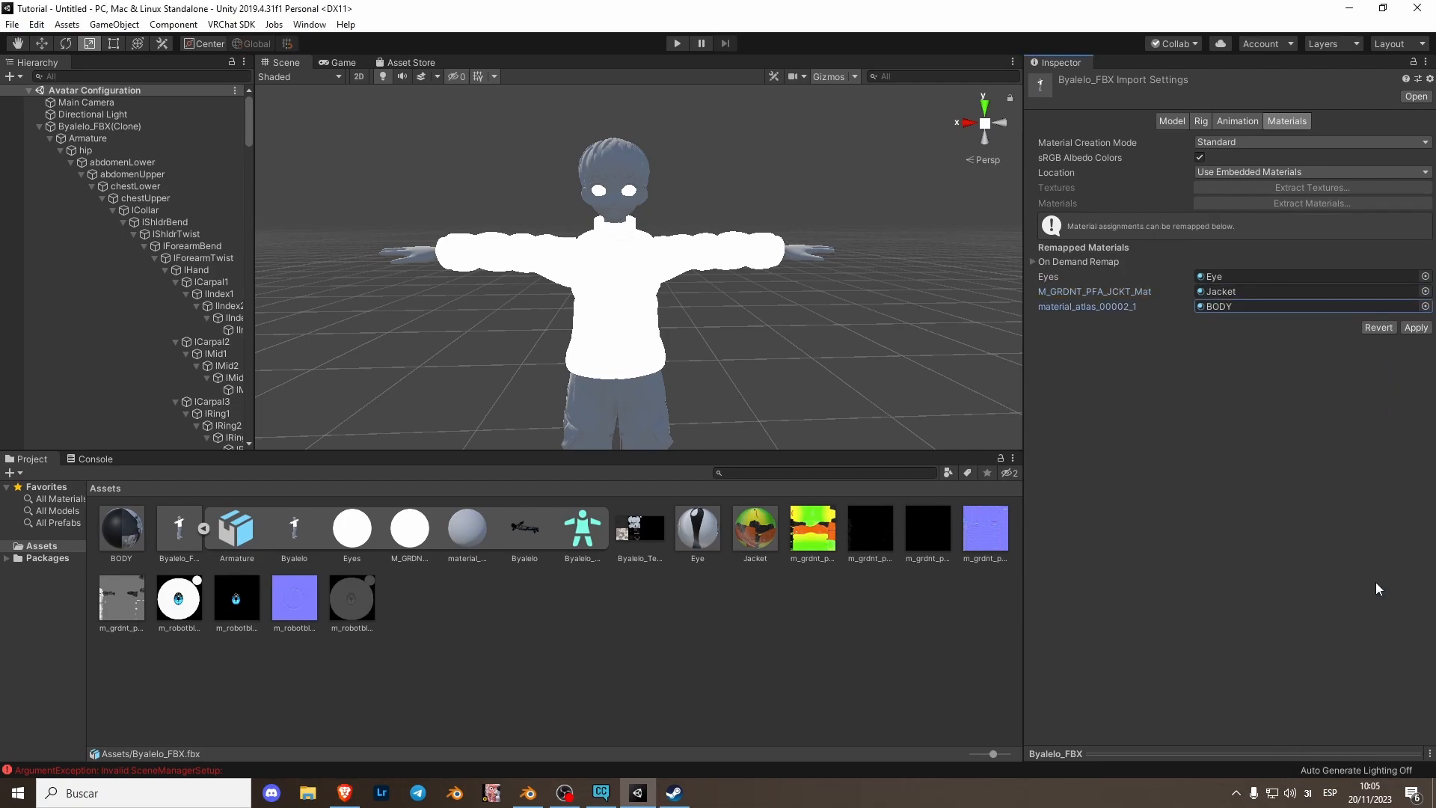
click(1416, 327)
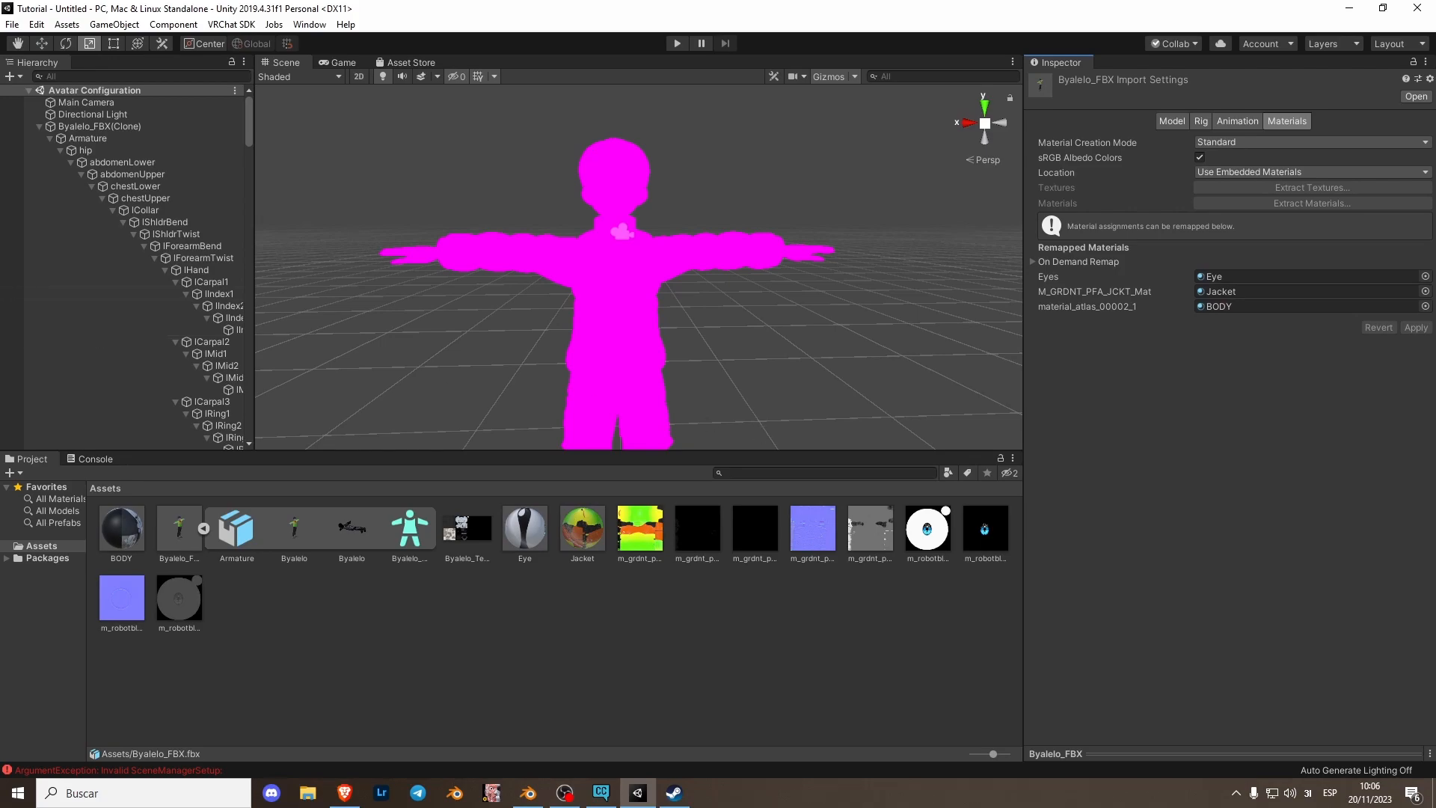
- Delete the Byalelo_FBX(Clone) object from the scene hierarchy
click(39, 127)
click(74, 125)
right_click(73, 126)
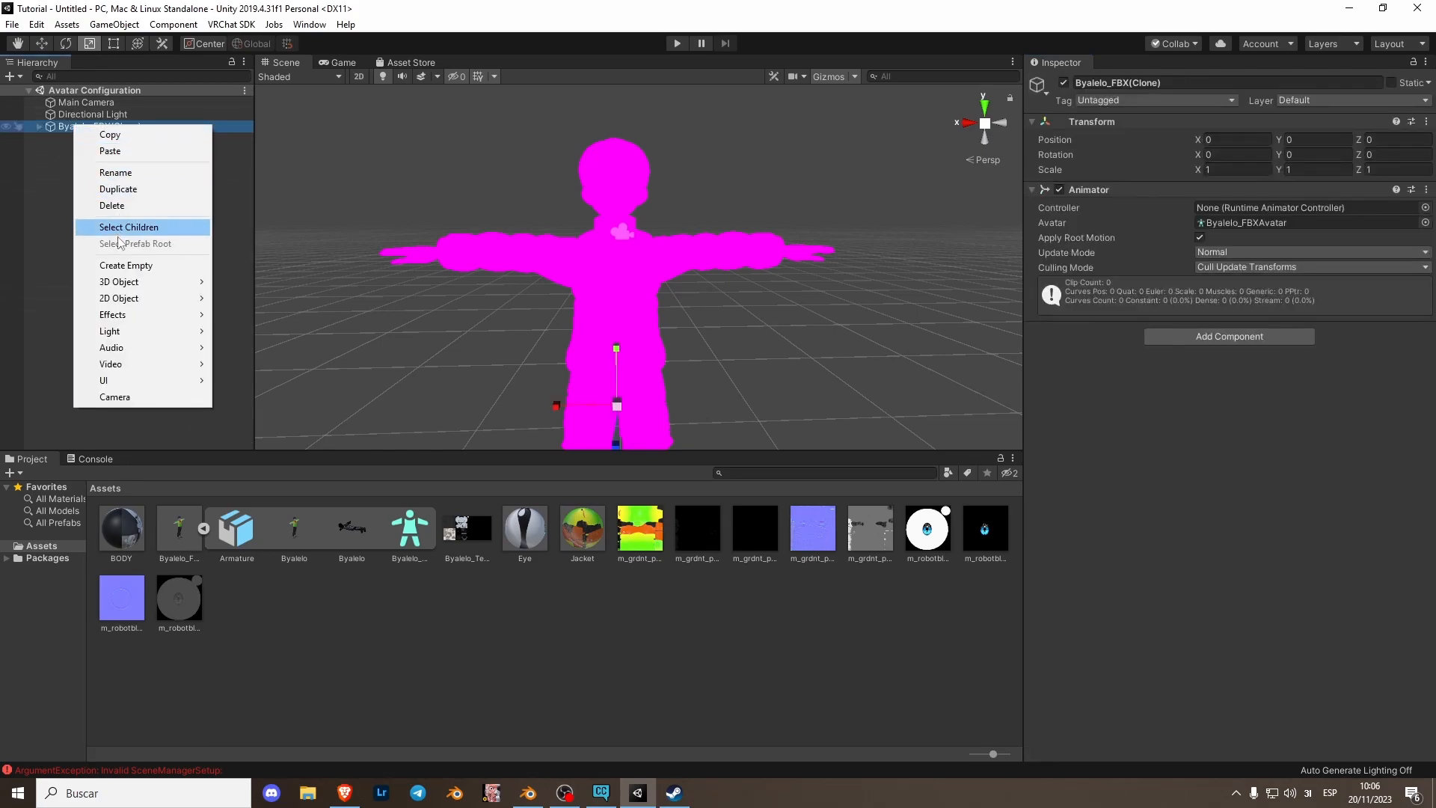
click(112, 205)
- Add the Byalelo_FBX model from the project assets into the scene hierarchy
click(180, 528)
click(203, 528)
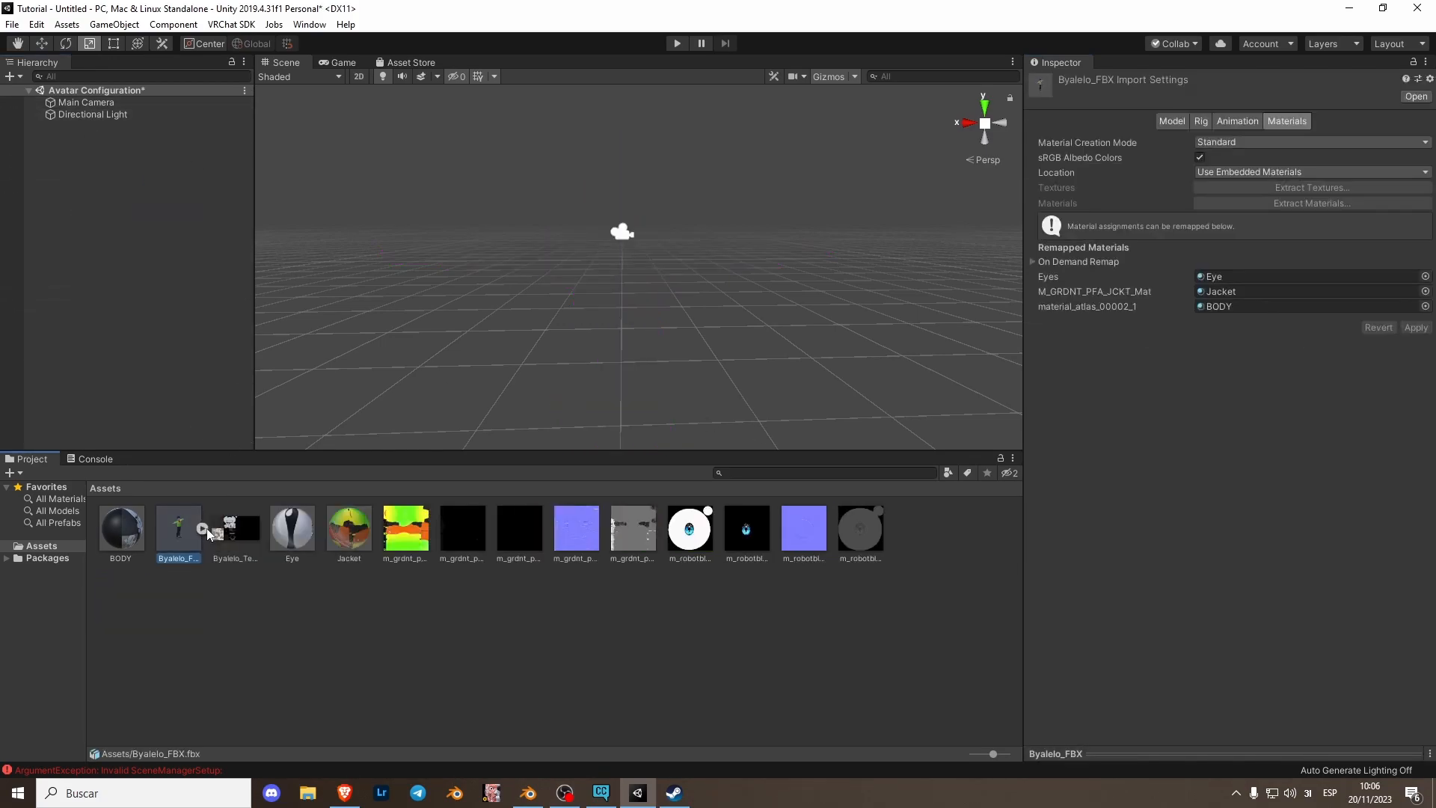
drag(168, 539, 75, 125)
right_drag(762, 260, 793, 259)
- Lower the Jacket material's smoothness and check the avatar's look in the scene
click(349, 528)
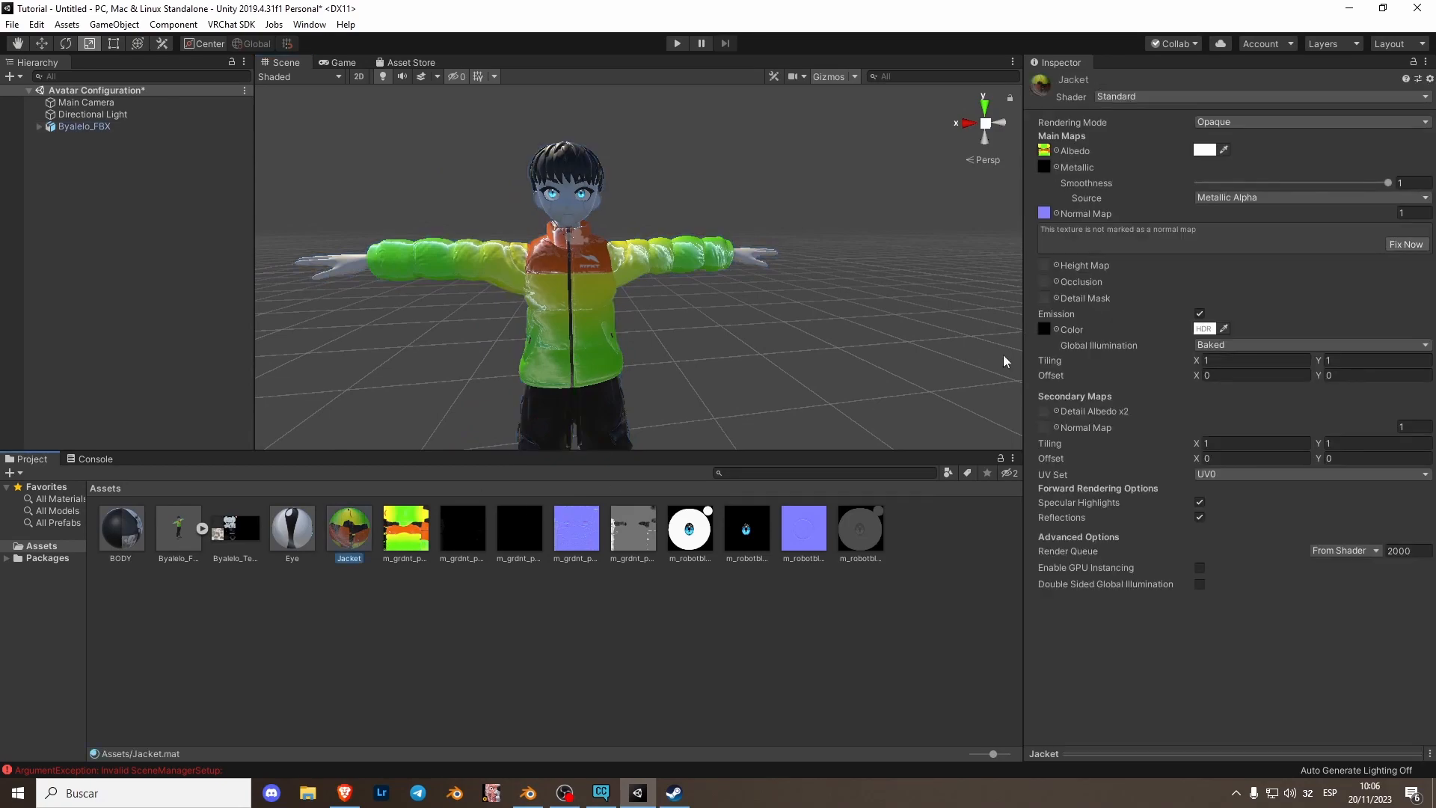
drag(1391, 184, 1259, 192)
right_drag(993, 263, 802, 297)
click(802, 303)
middle_drag(628, 326, 656, 312)
right_drag(659, 314, 715, 279)
scroll(671, 302, up, 5)
middle_drag(671, 303, 755, 411)
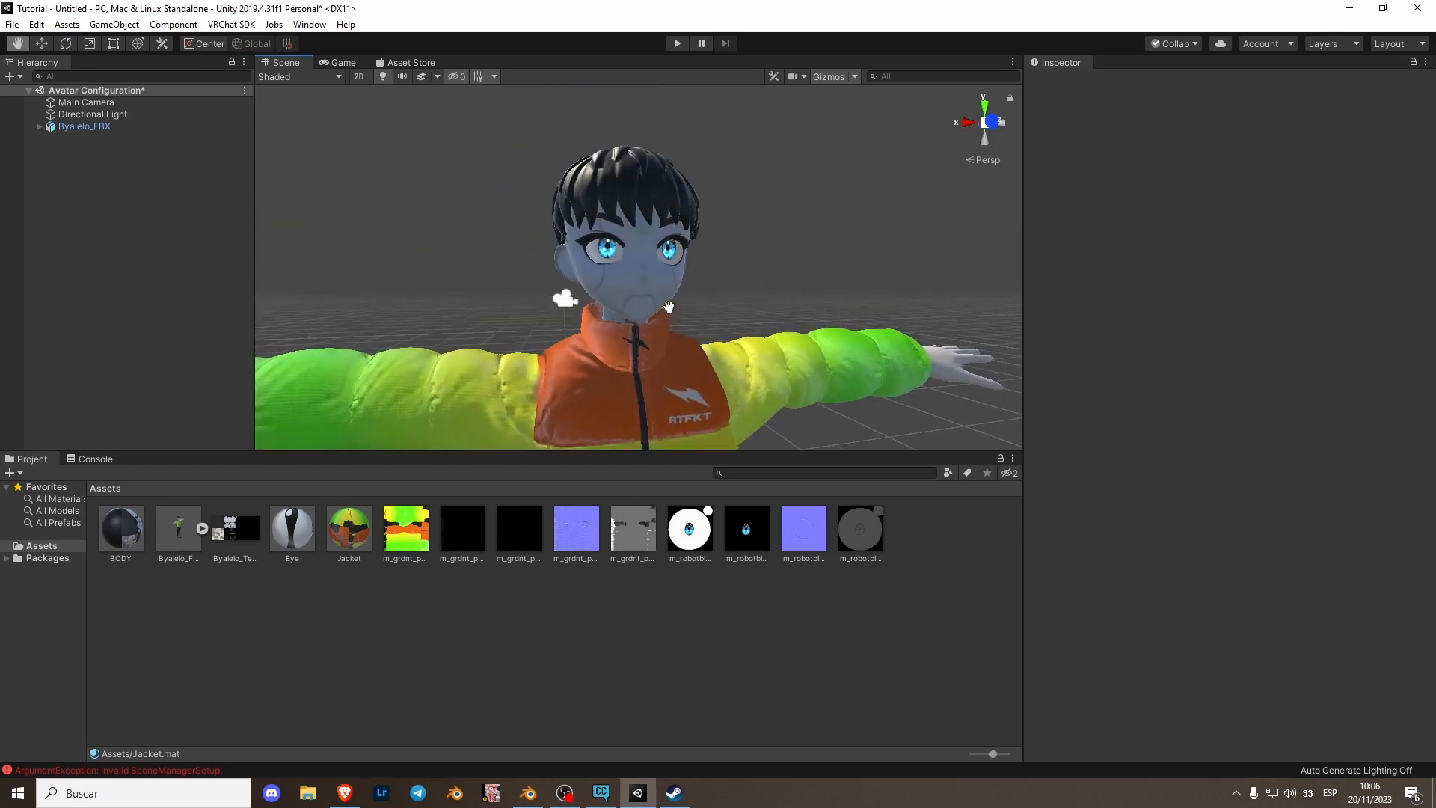
- Add a VRC Avatar Descriptor component to the Byalelo_FBX object
click(107, 129)
click(39, 127)
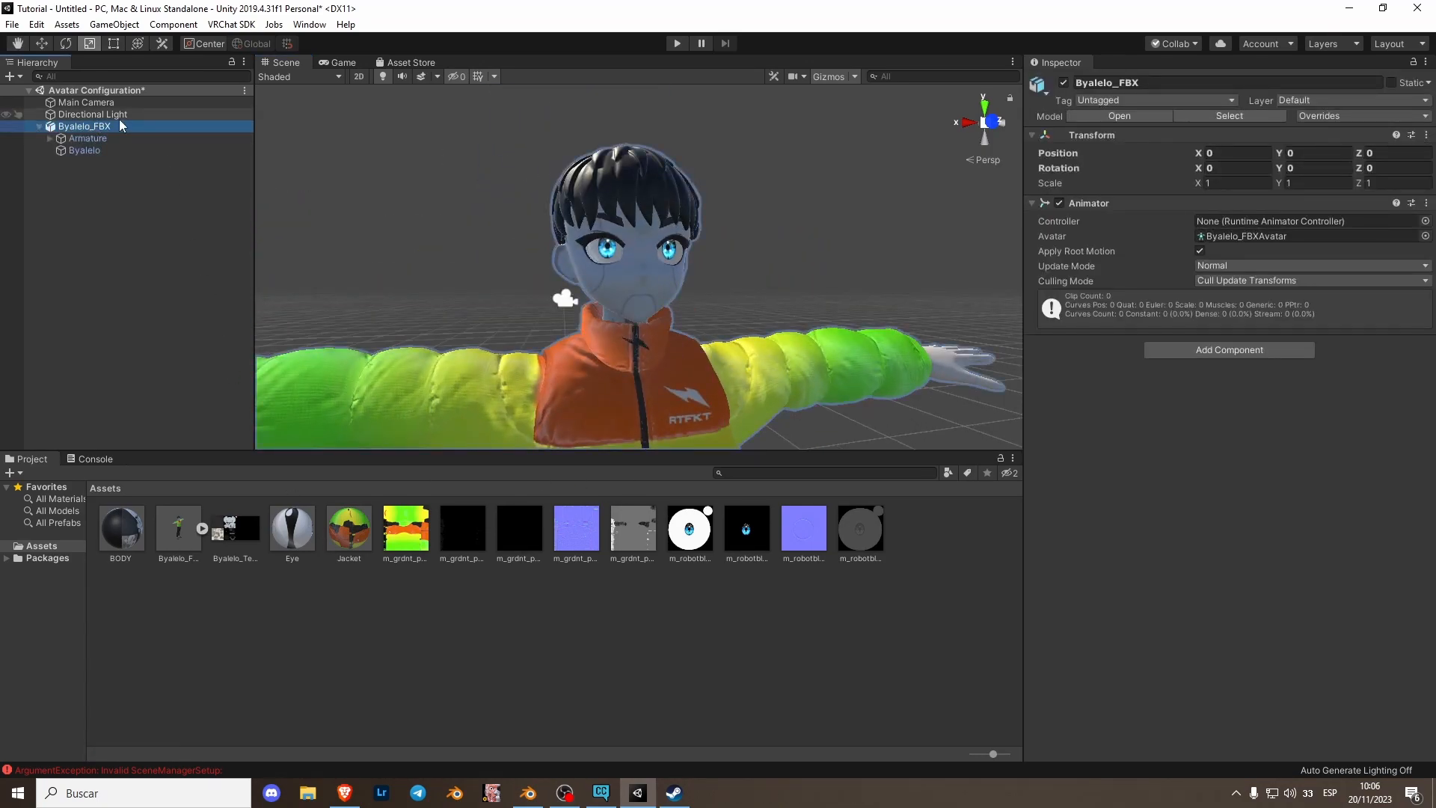
click(1230, 351)
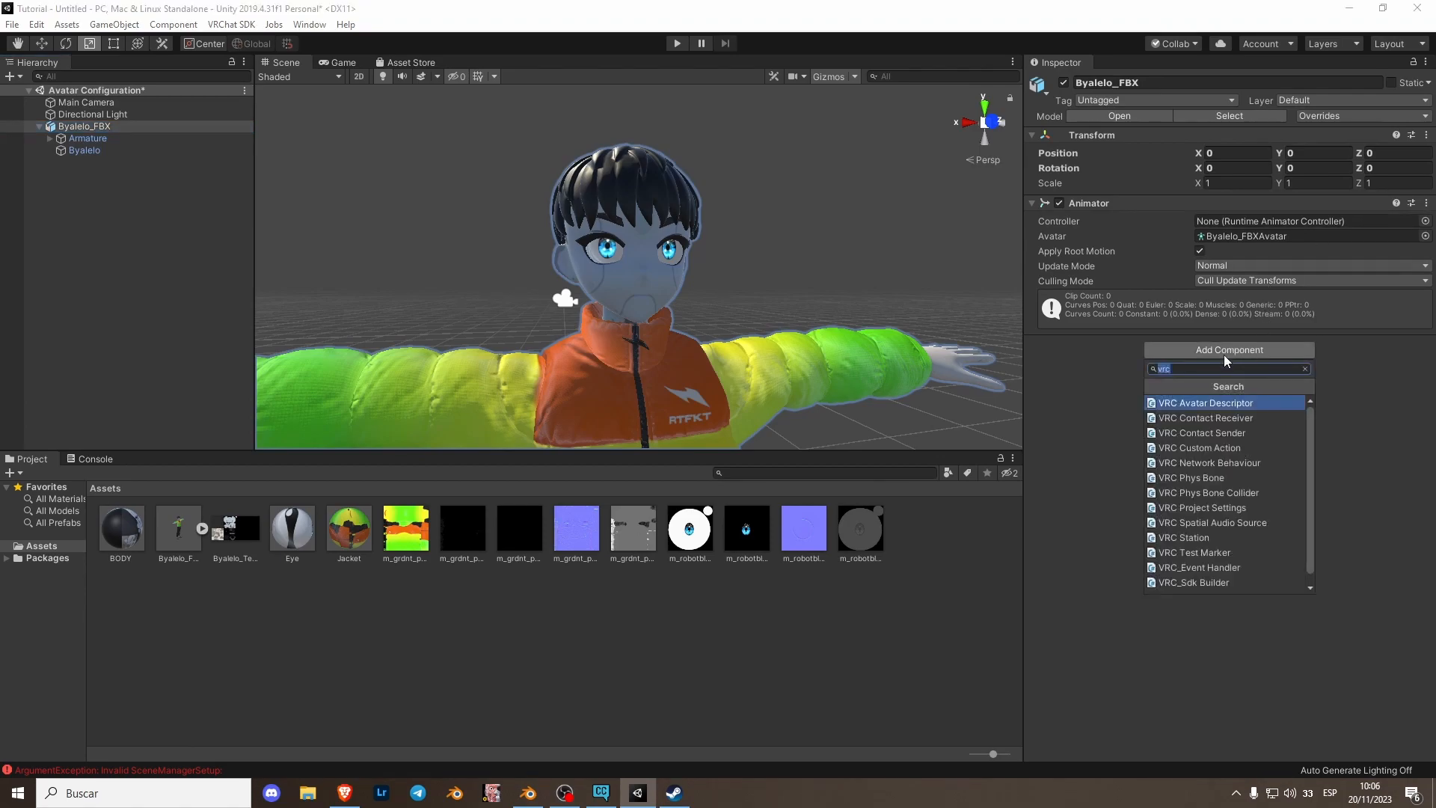
click(1207, 406)
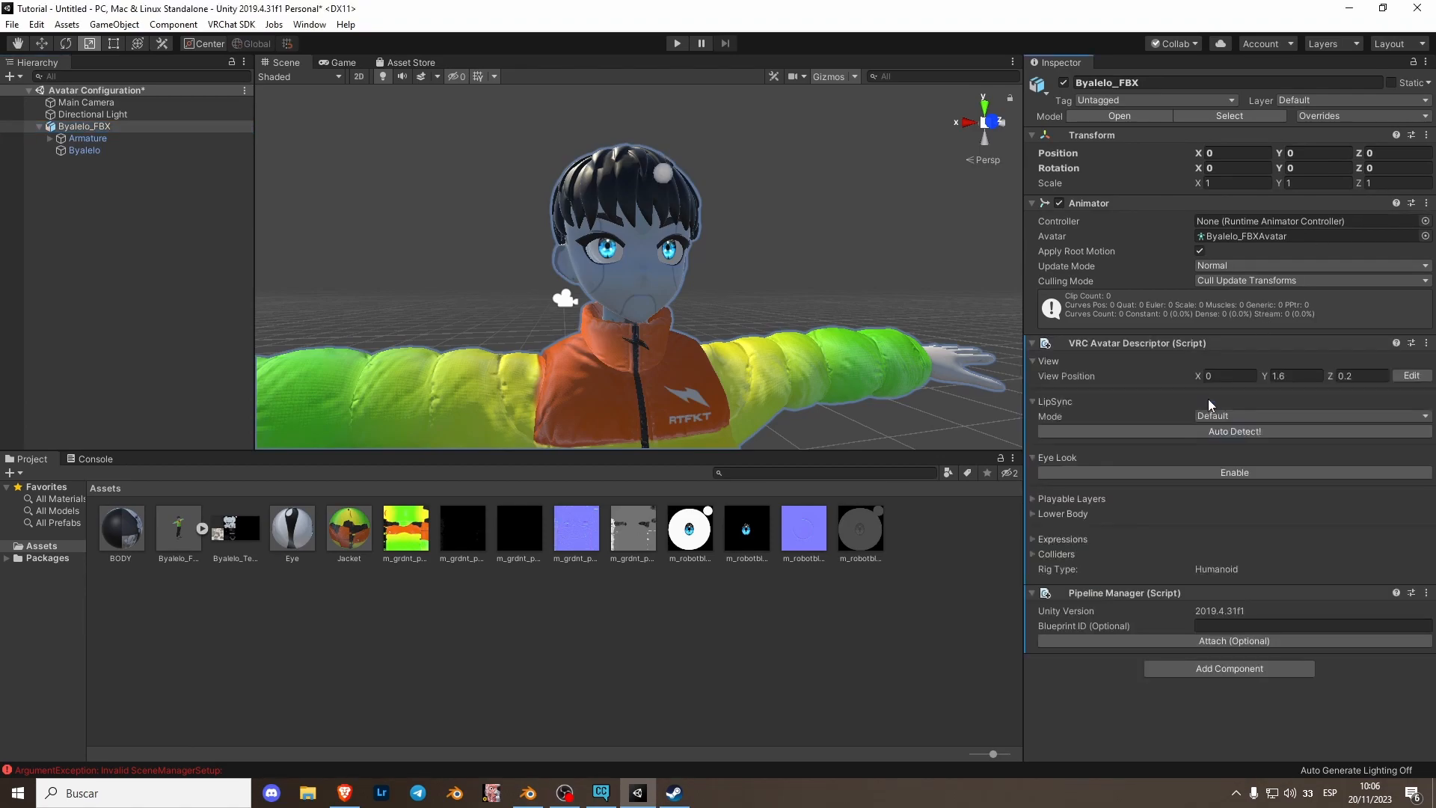
- Edit the descriptor's view position, moving it between the avatar's eyes at about Y 1.54 and Z 0.12
click(1406, 377)
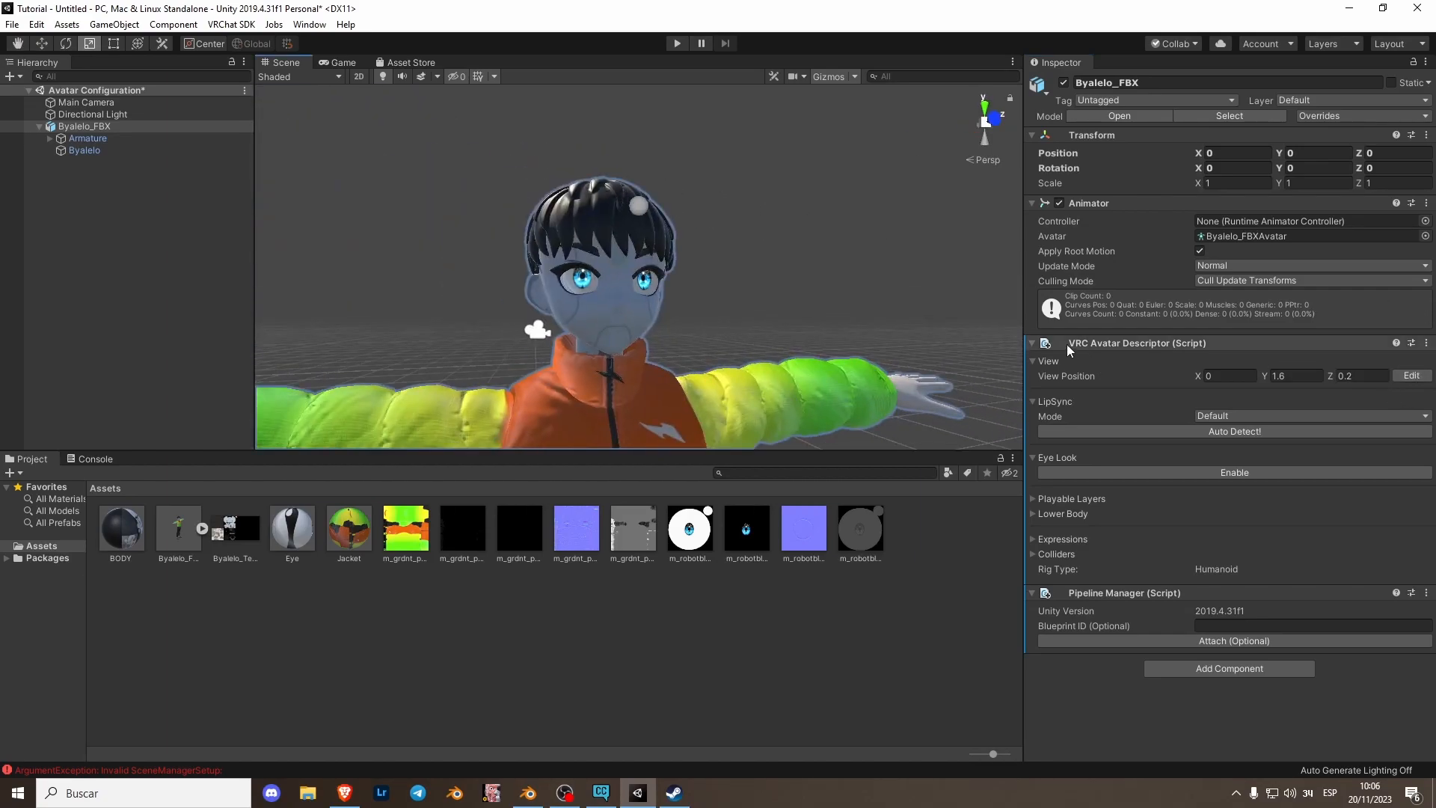
click(1410, 379)
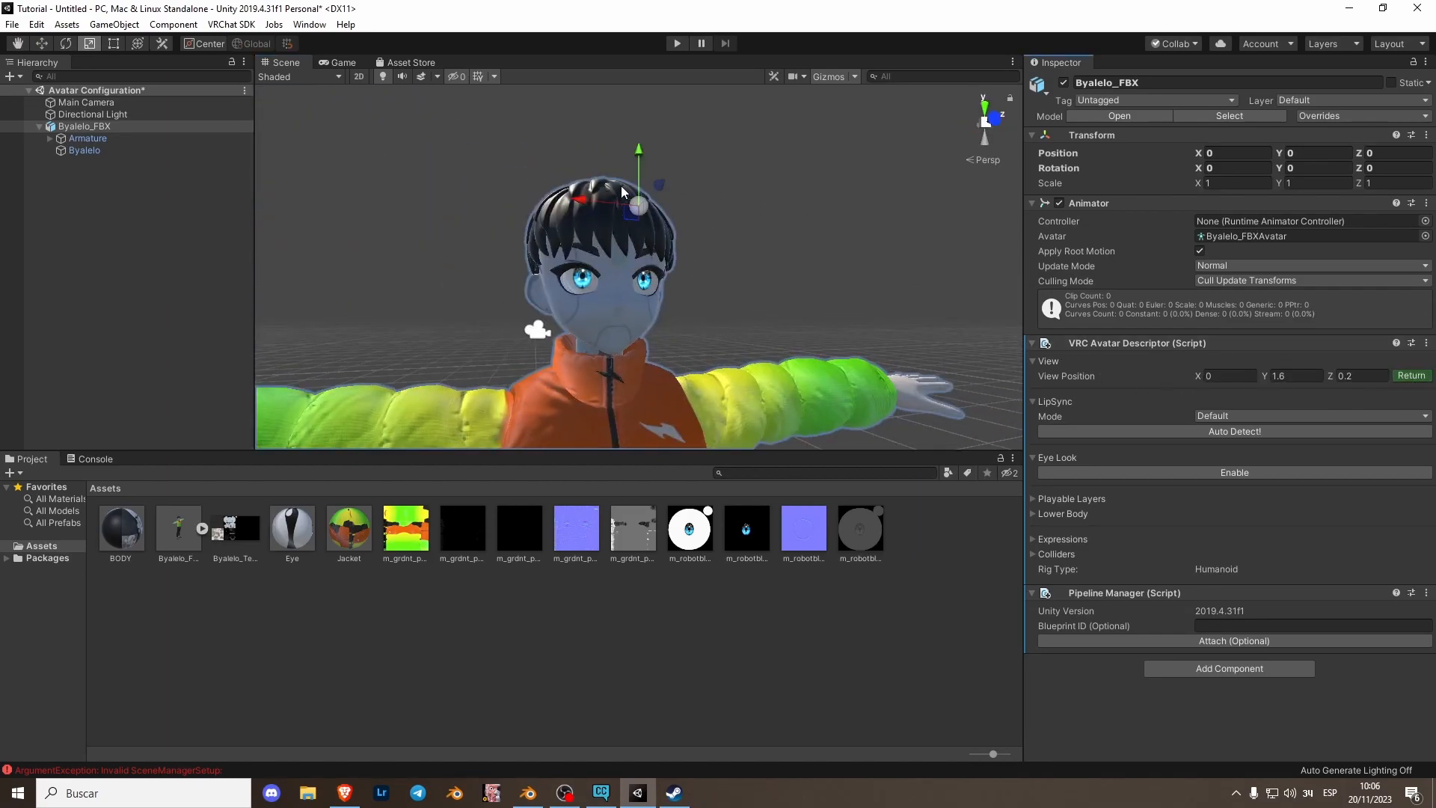
right_drag(652, 232, 674, 308)
click(668, 276)
middle_drag(749, 230, 745, 237)
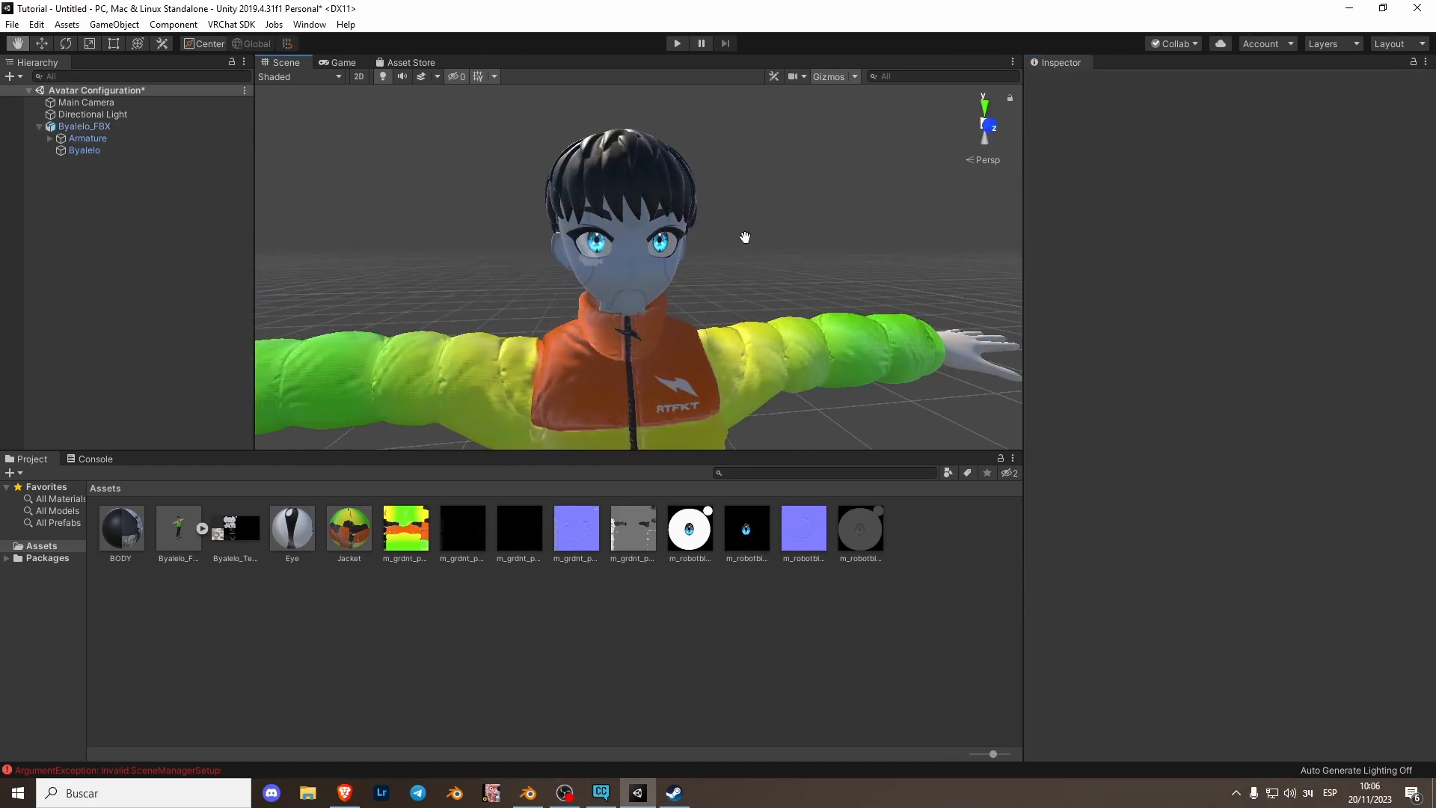
click(155, 129)
drag(642, 112, 641, 190)
alt+drag(703, 269, 787, 238)
scroll(731, 310, up, 5)
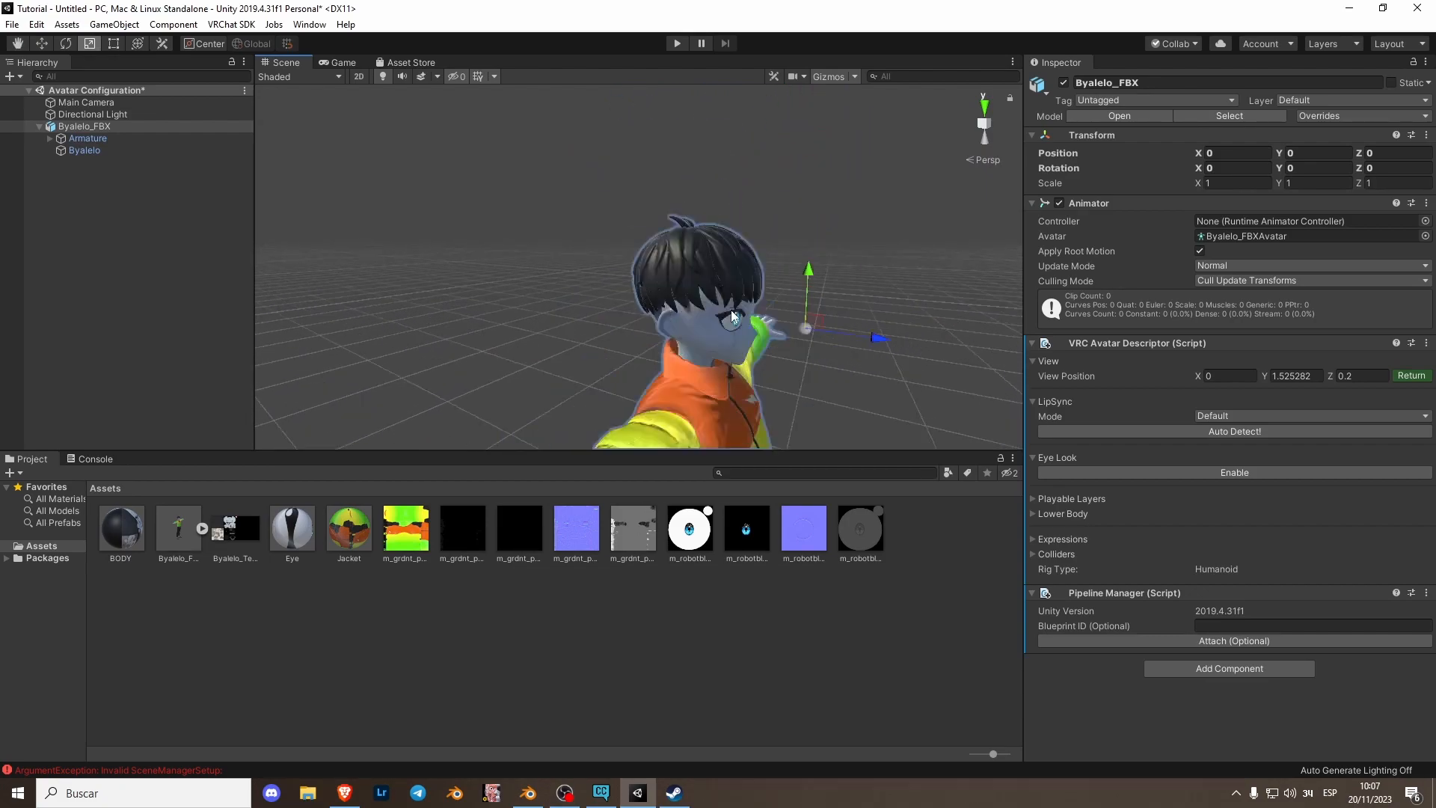
middle_drag(796, 317, 778, 281)
drag(798, 267, 754, 263)
drag(678, 205, 677, 197)
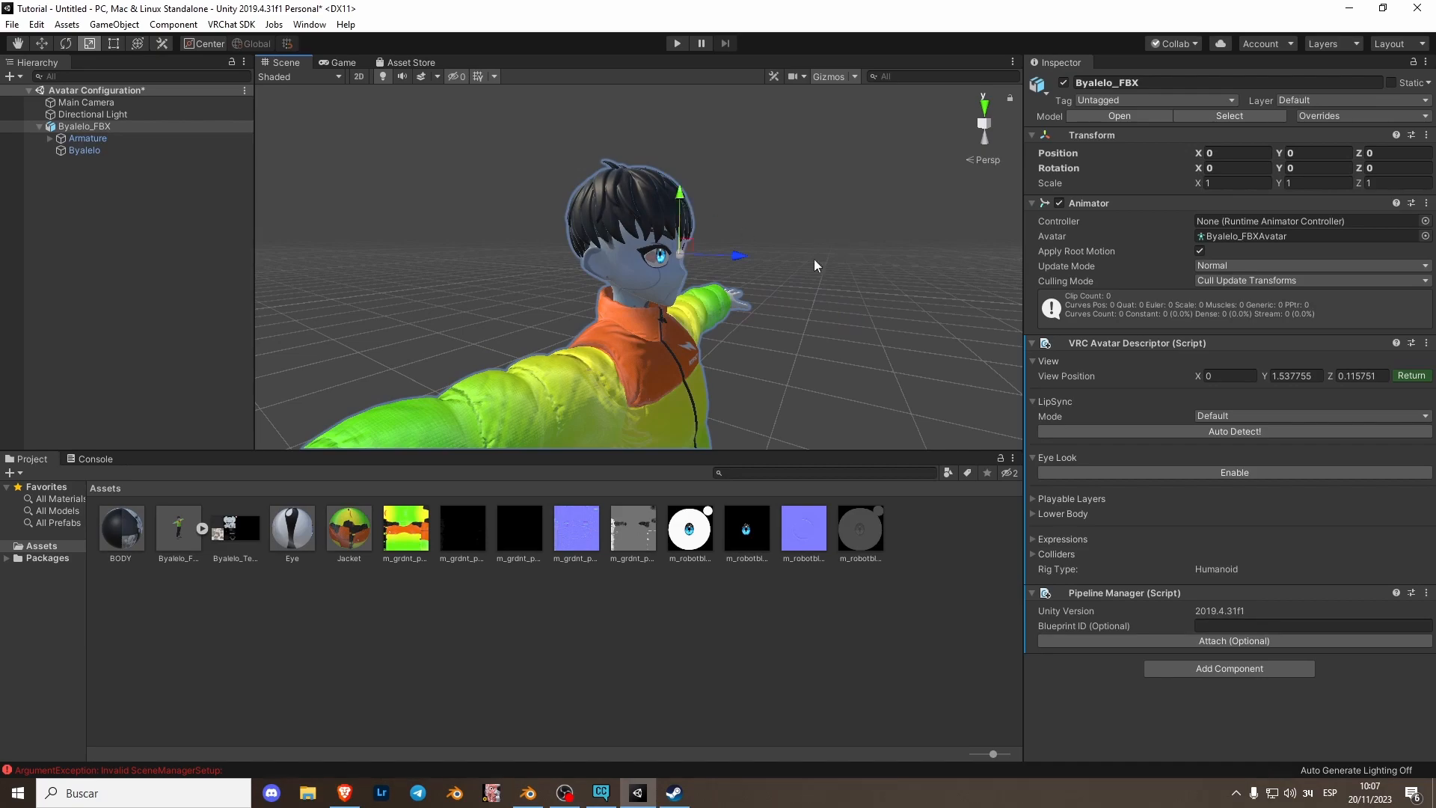
mouse_move(846, 256)
middle_down()
mouse_move(799, 228)
mouse_move(835, 232)
middle_up()
alt+drag(784, 247, 561, 263)
middle_drag(808, 258, 615, 264)
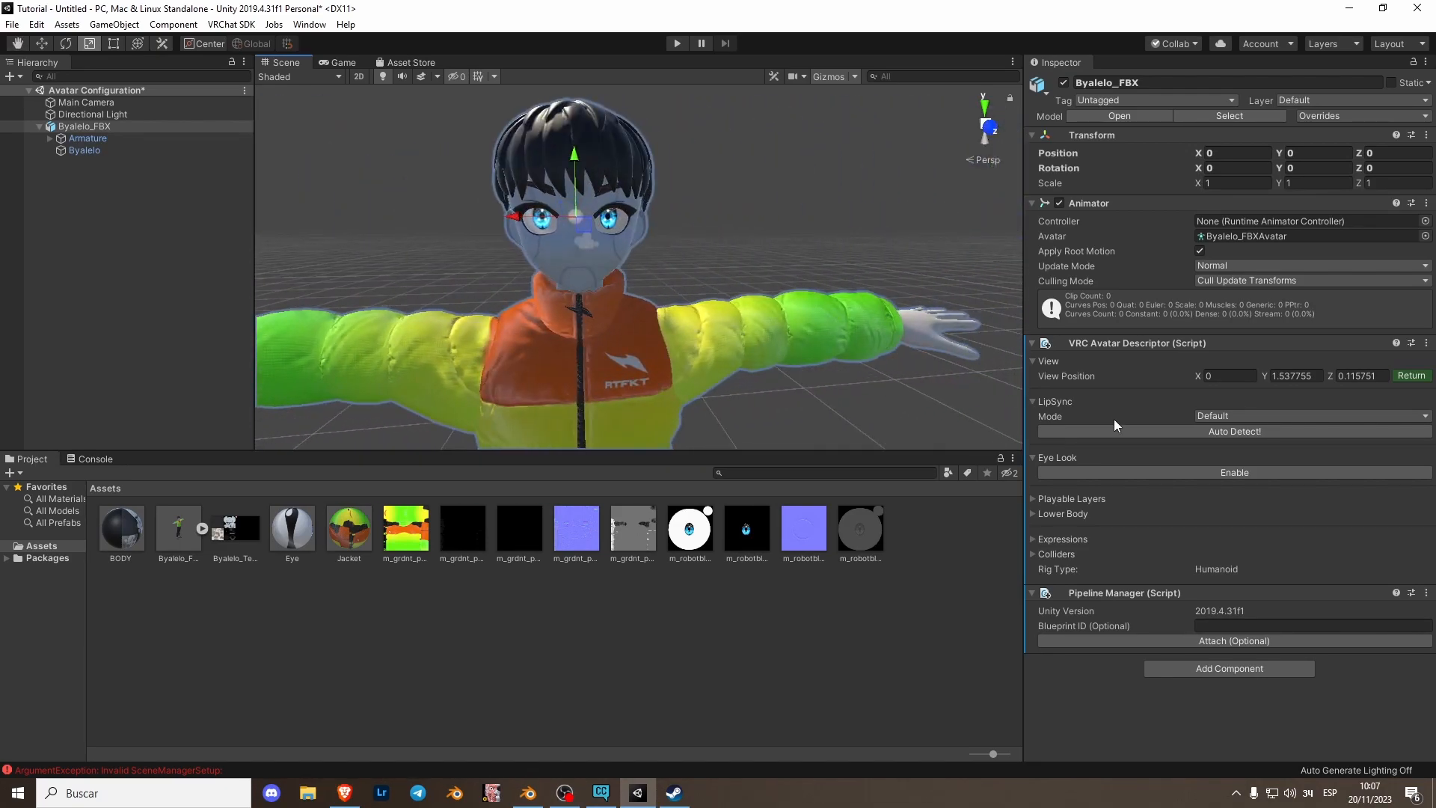
- Set the LipSync mode to Viseme Blend Shape and assign the Byalelo mesh as the face mesh
click(1245, 415)
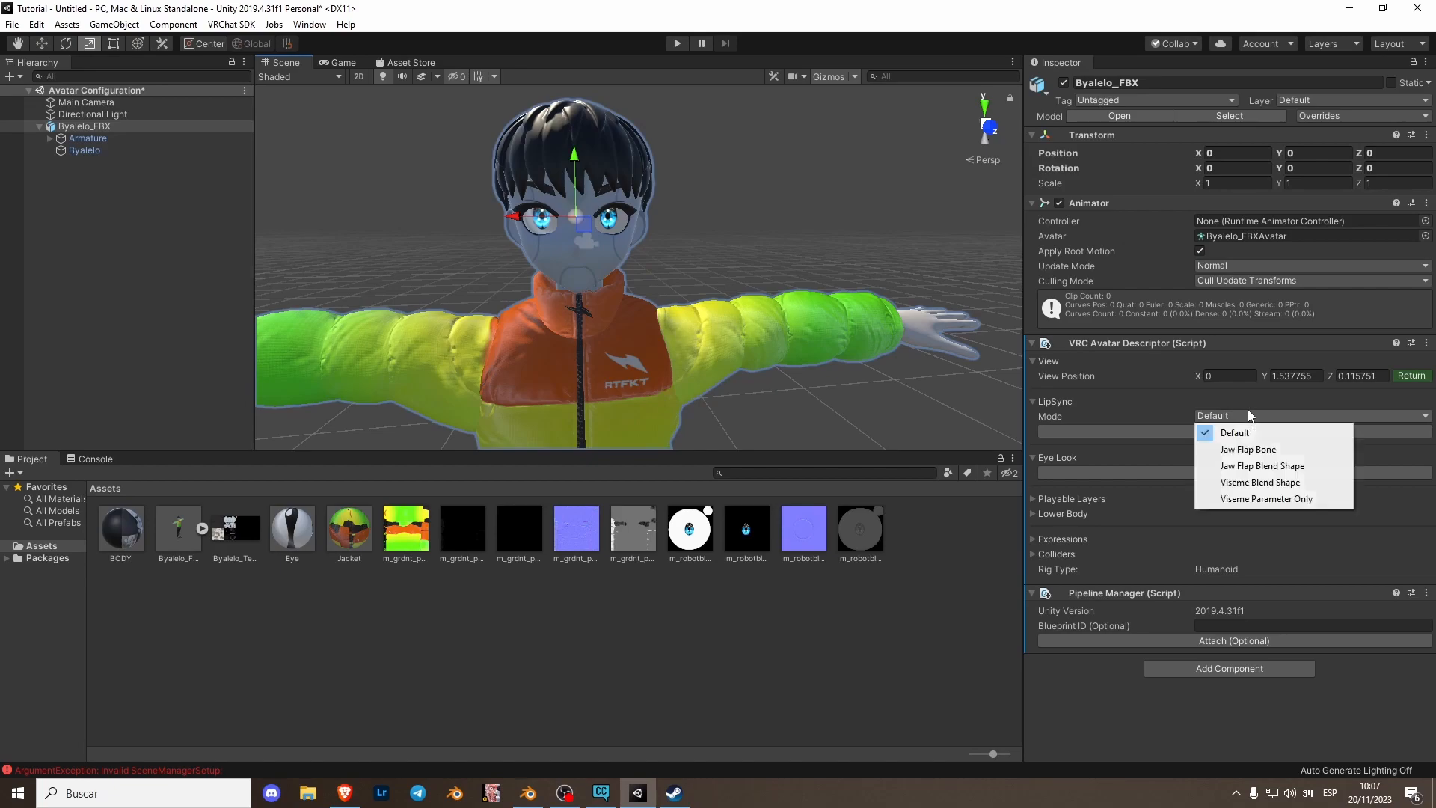
click(1267, 484)
drag(83, 150, 1260, 433)
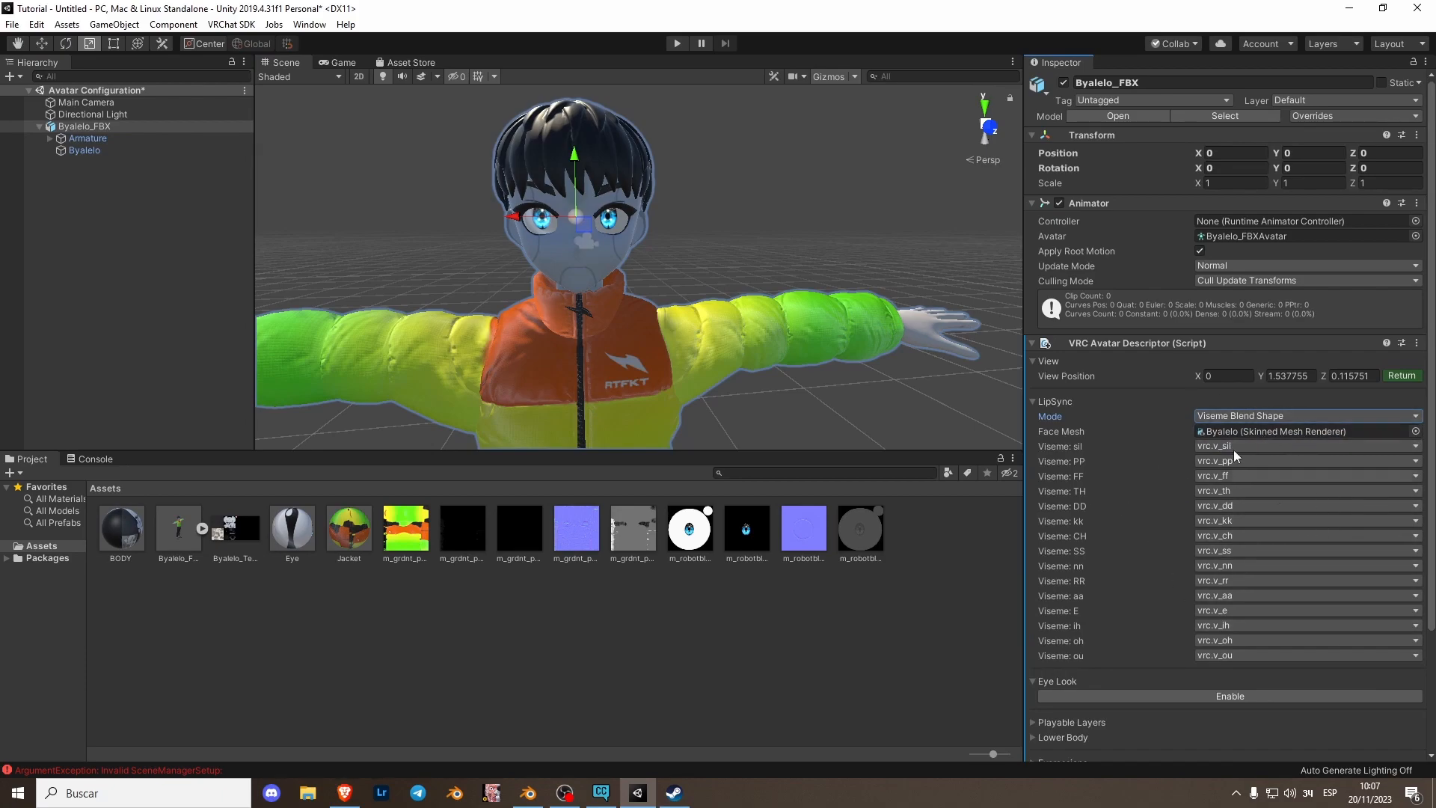
- Enable Eye Look, set the eyelid type to Blendshapes and assign the Byalelo mesh as the eyelids mesh
scroll(1227, 486, down, 4)
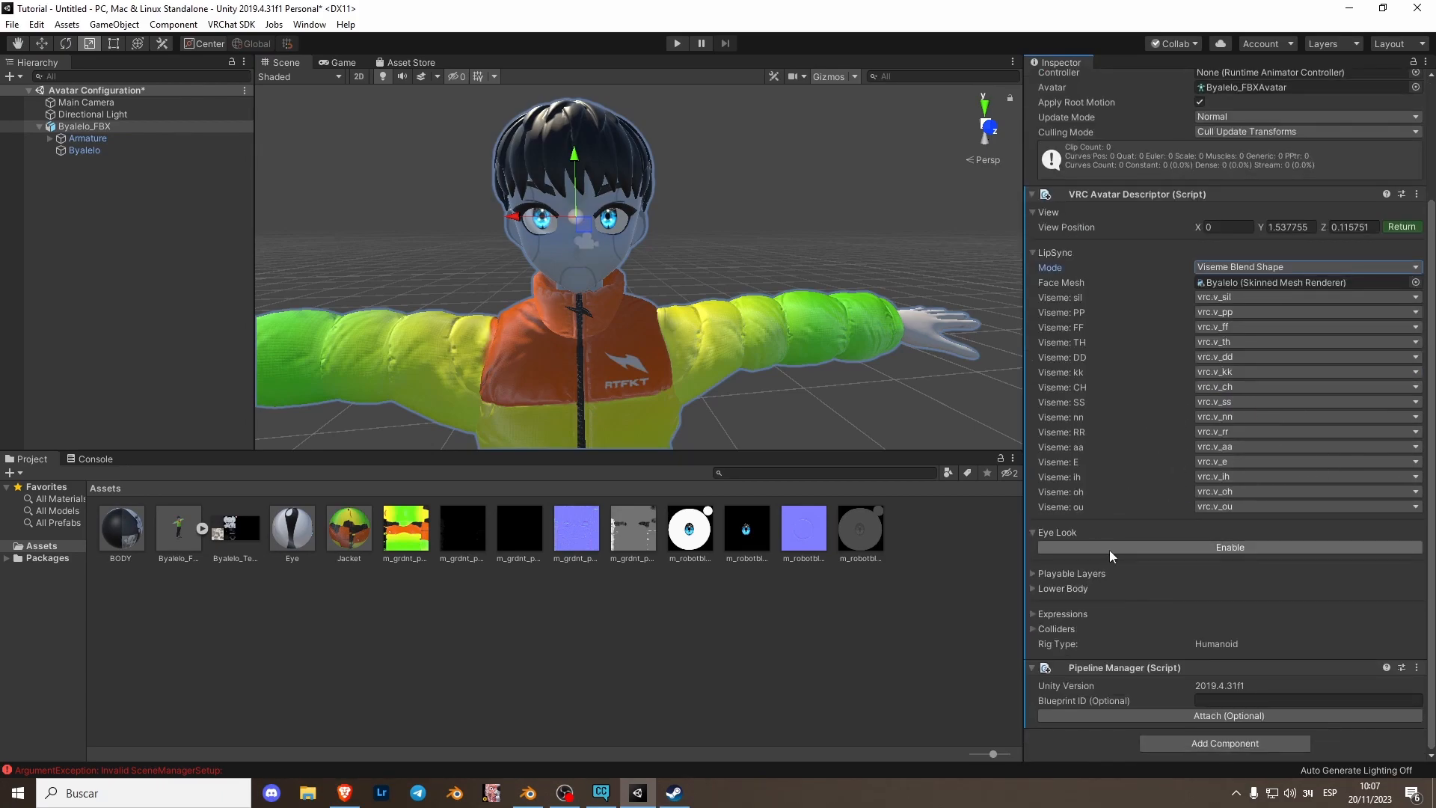
click(1193, 548)
scroll(1079, 618, down, 5)
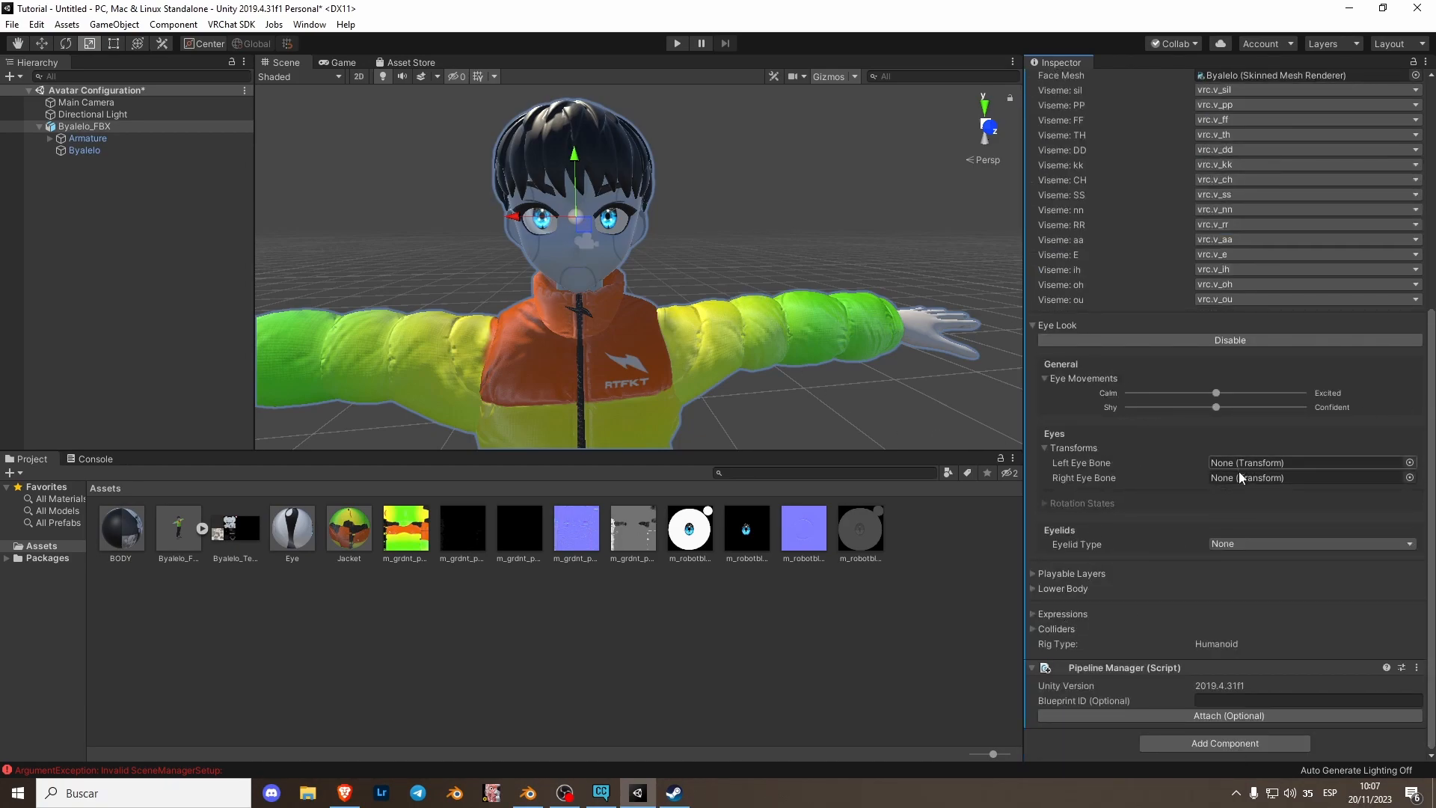
click(1290, 545)
click(1276, 596)
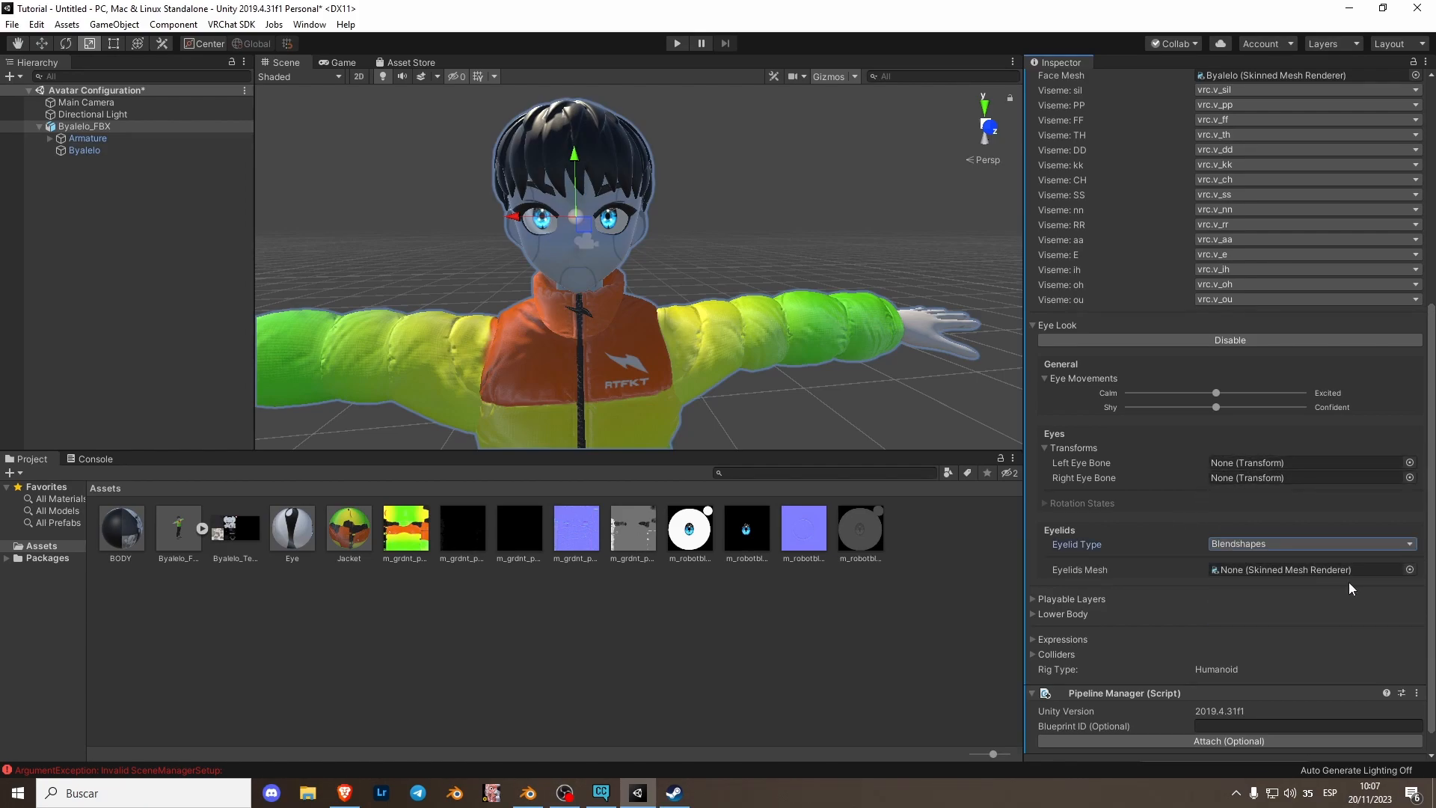
drag(75, 151, 1247, 569)
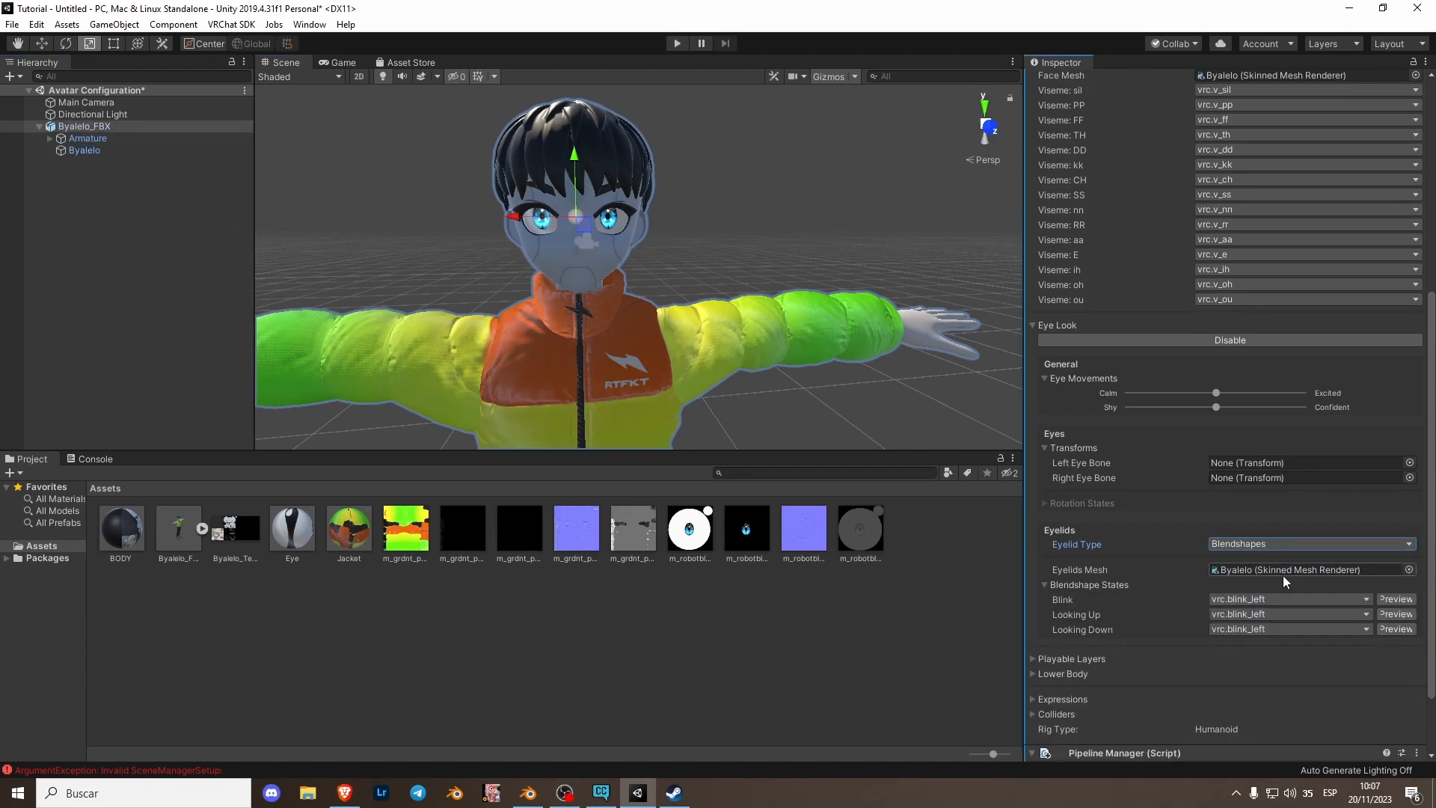
- Set both the Looking Up and Looking Down eyelid blendshape states to none
click(1335, 614)
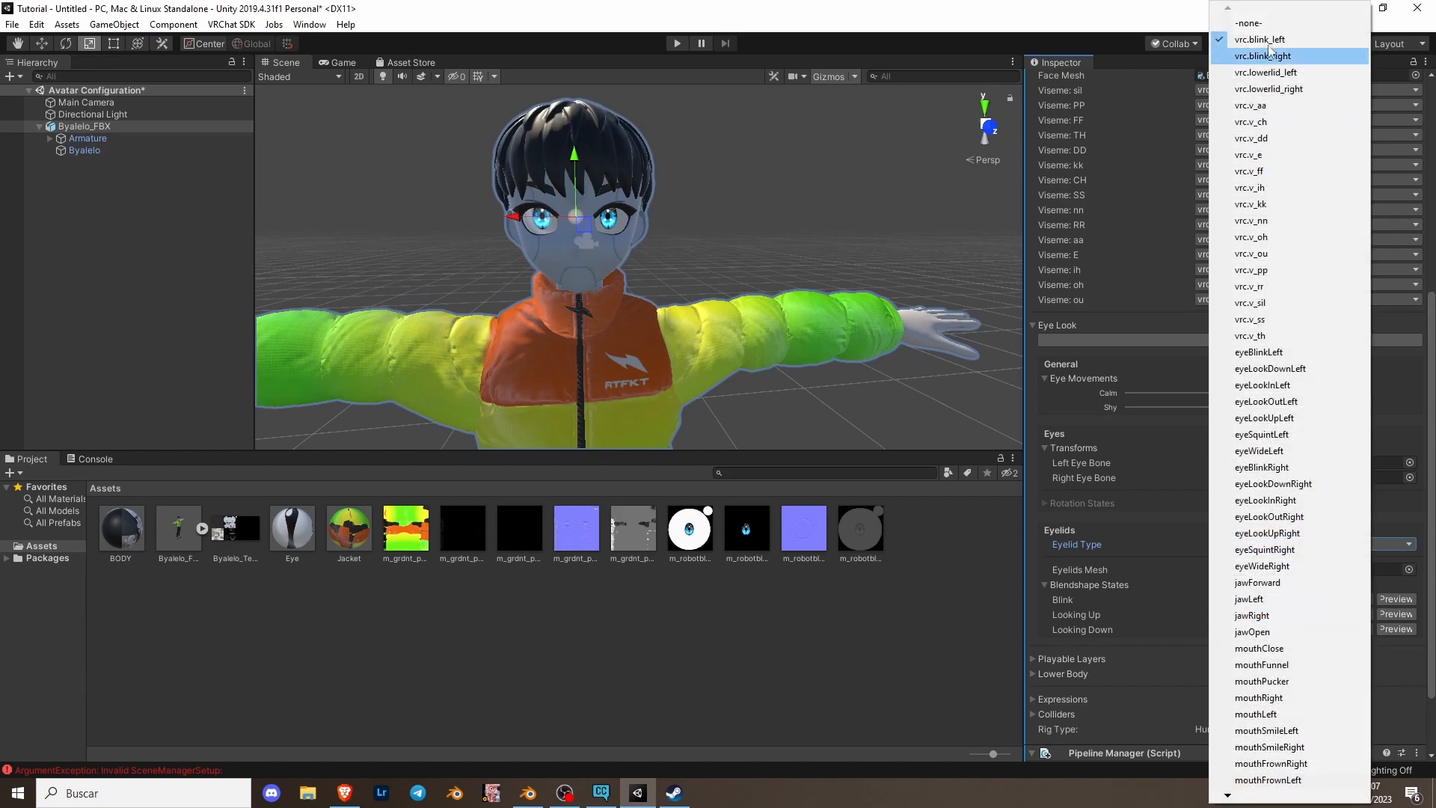
click(1251, 23)
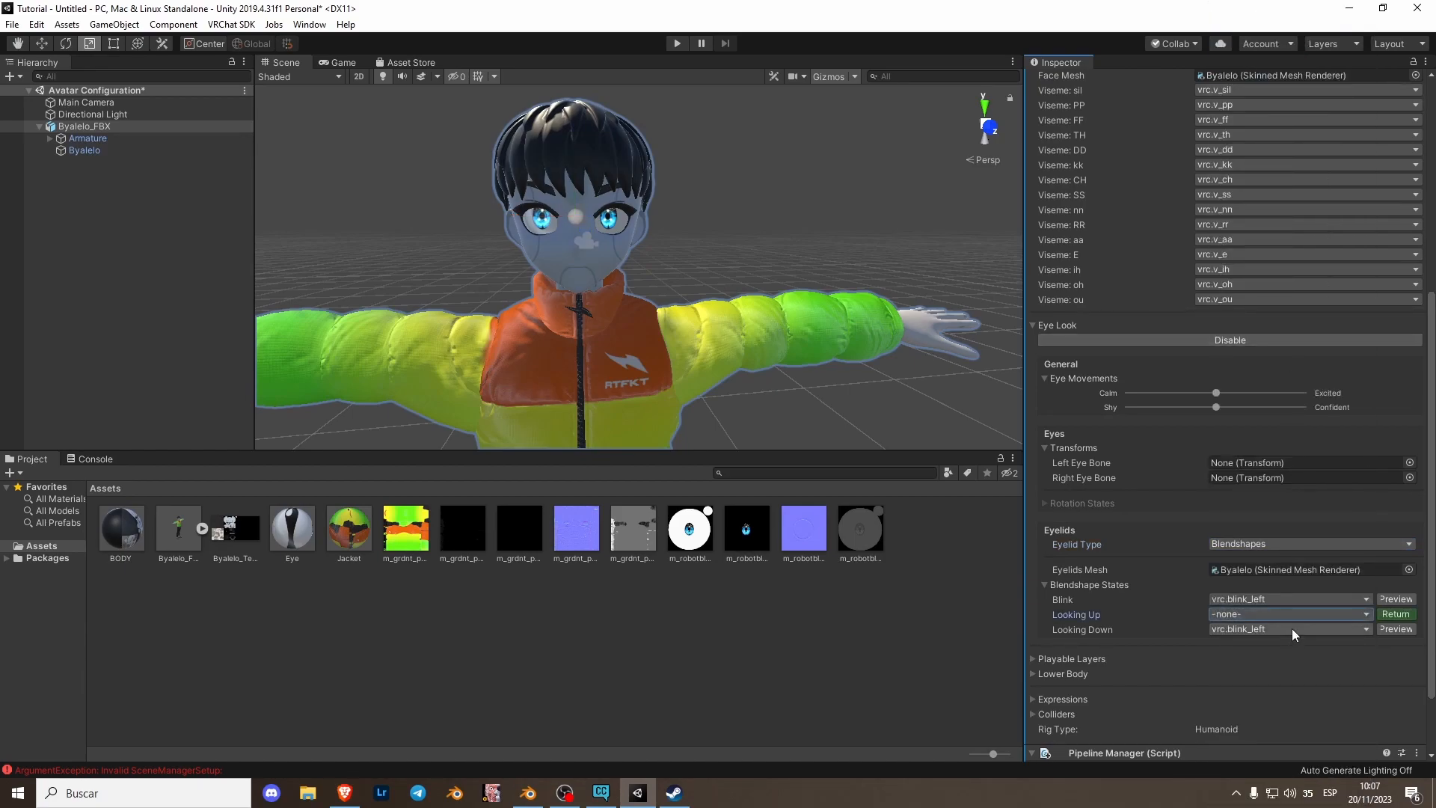
click(1296, 629)
click(1252, 23)
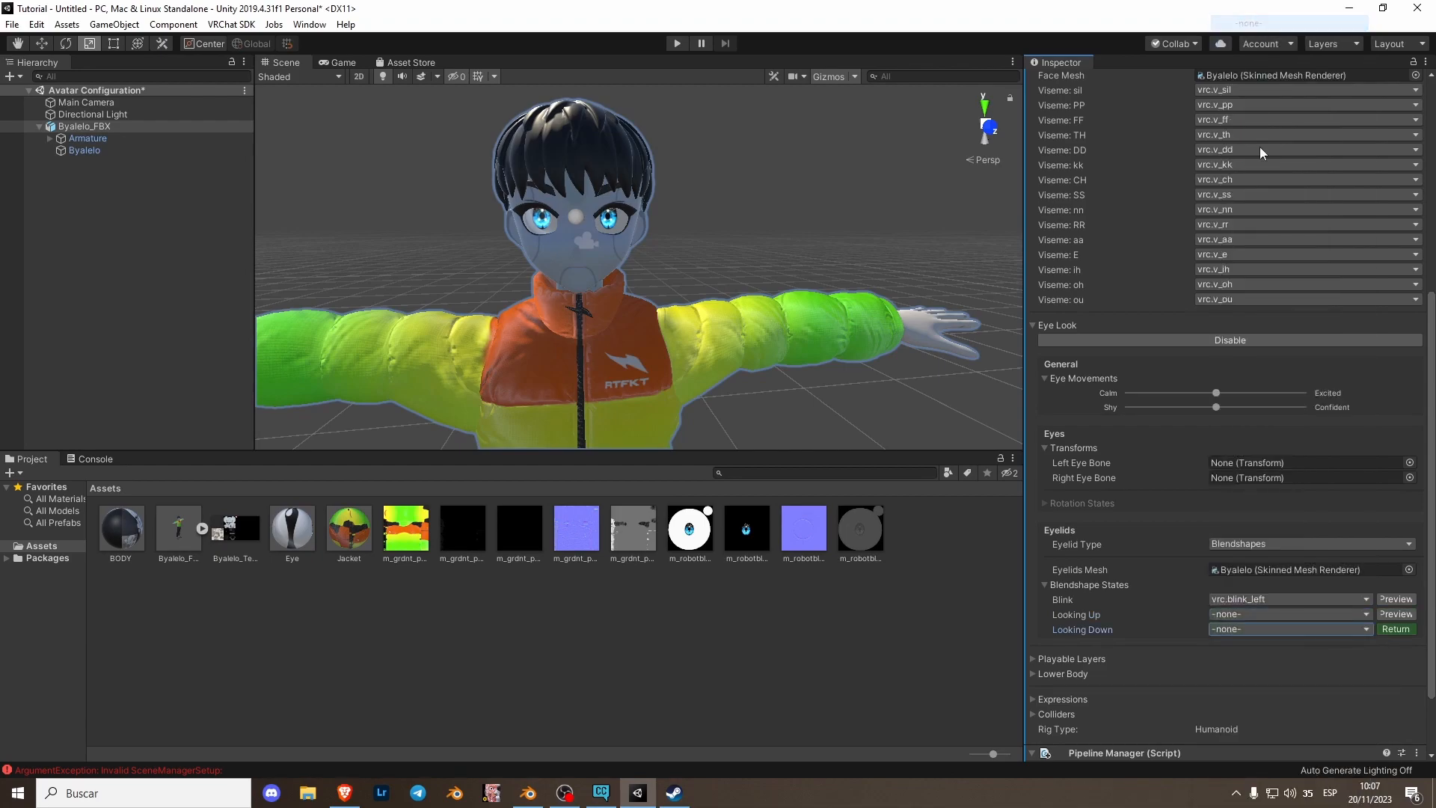
- Set the Blink eyelid blendshape state to EyeBlink
click(1255, 602)
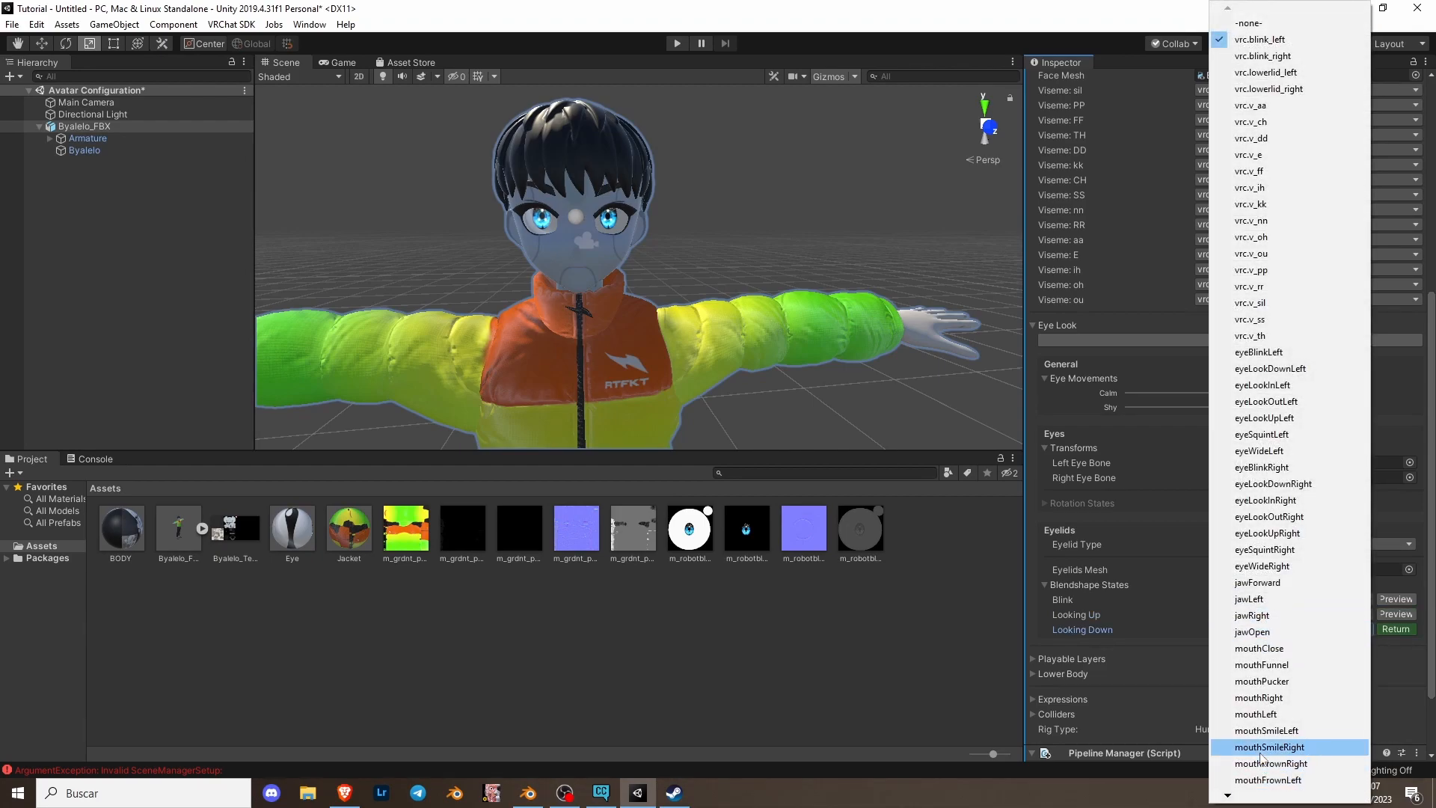
scroll(1270, 759, down, 6)
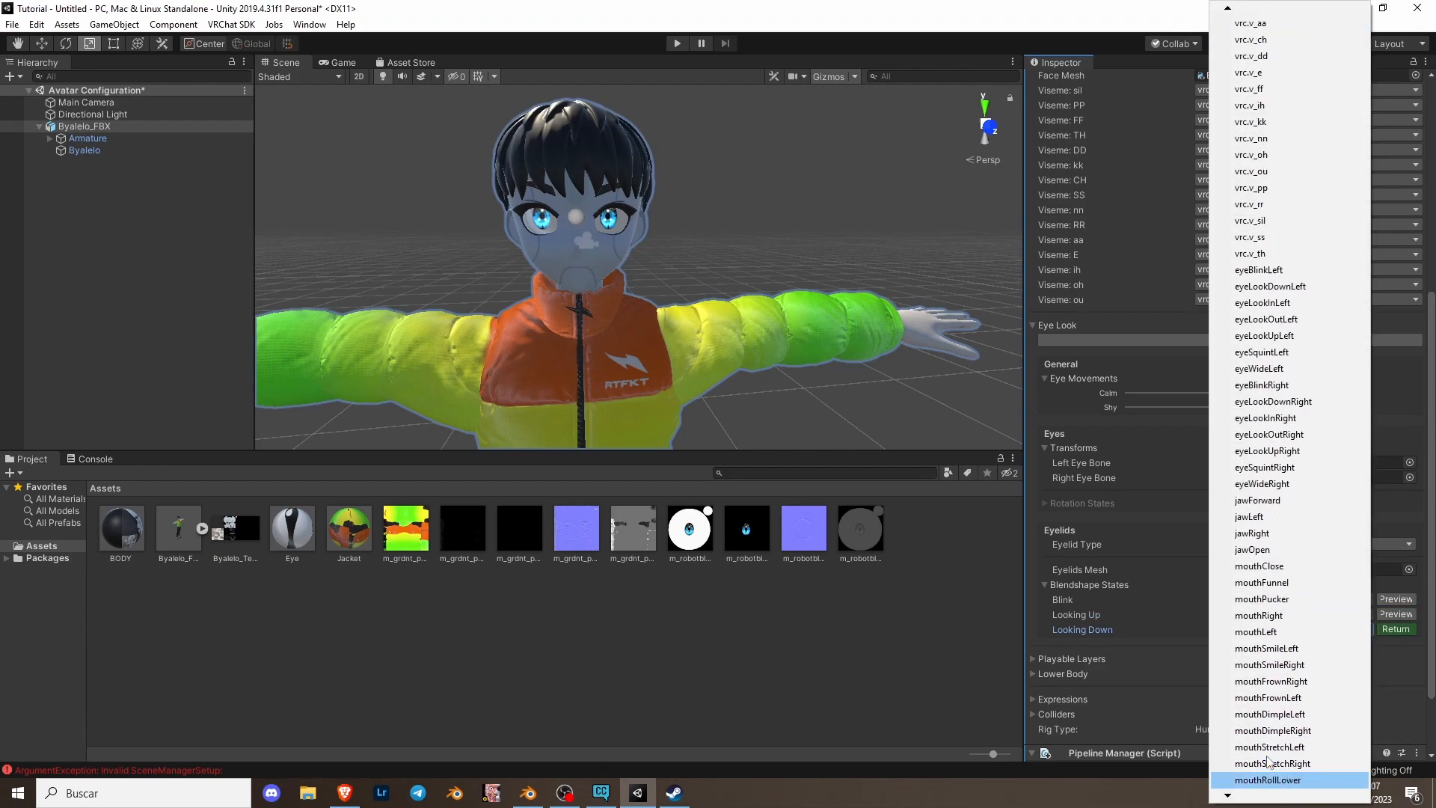
key(Down)
key(Down)
key(Down)
key(Down)
key(Down)
key(Down)
key(Down)
key(Down)
key(Down)
key(Down)
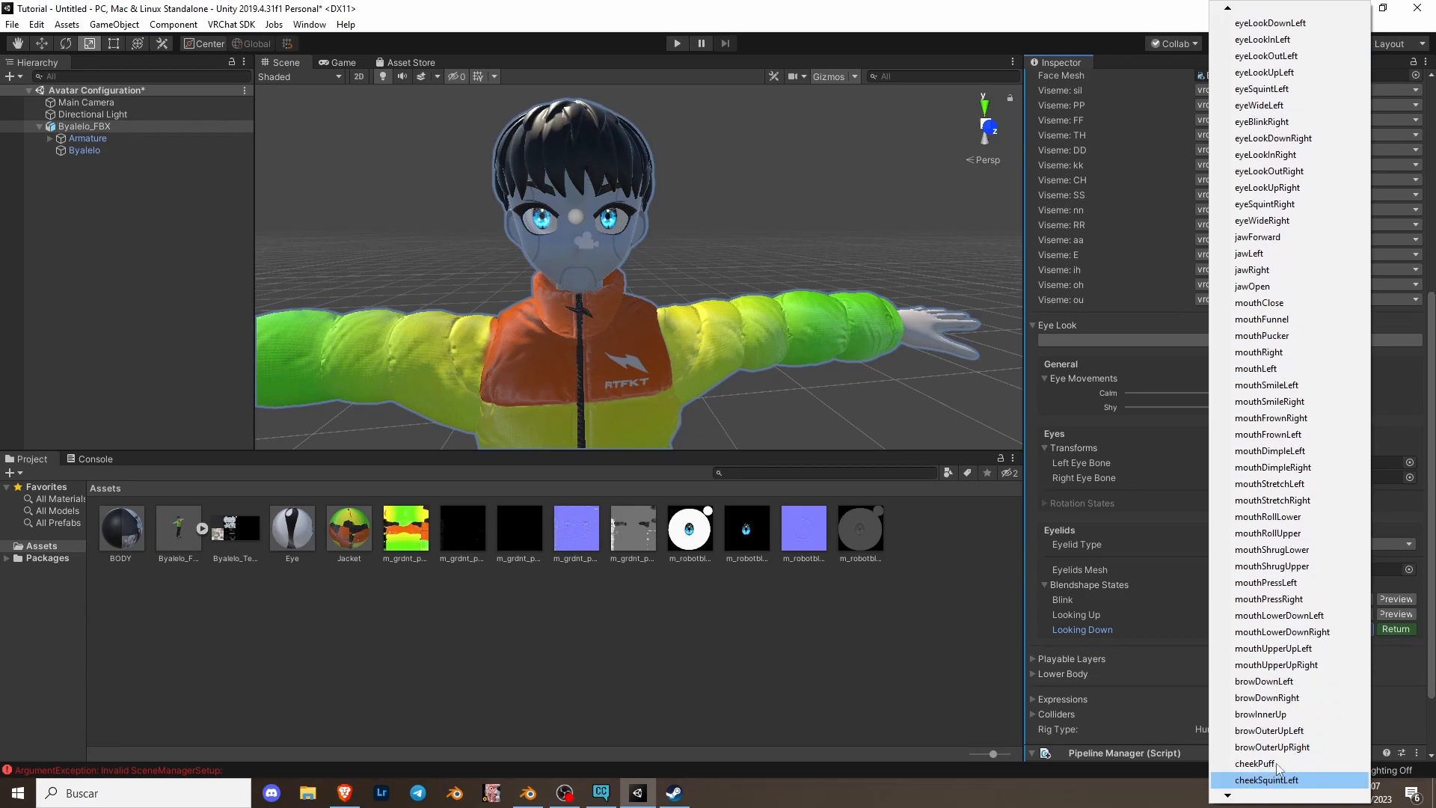
key(Down)
key(Down)
key(Down)
key(Down)
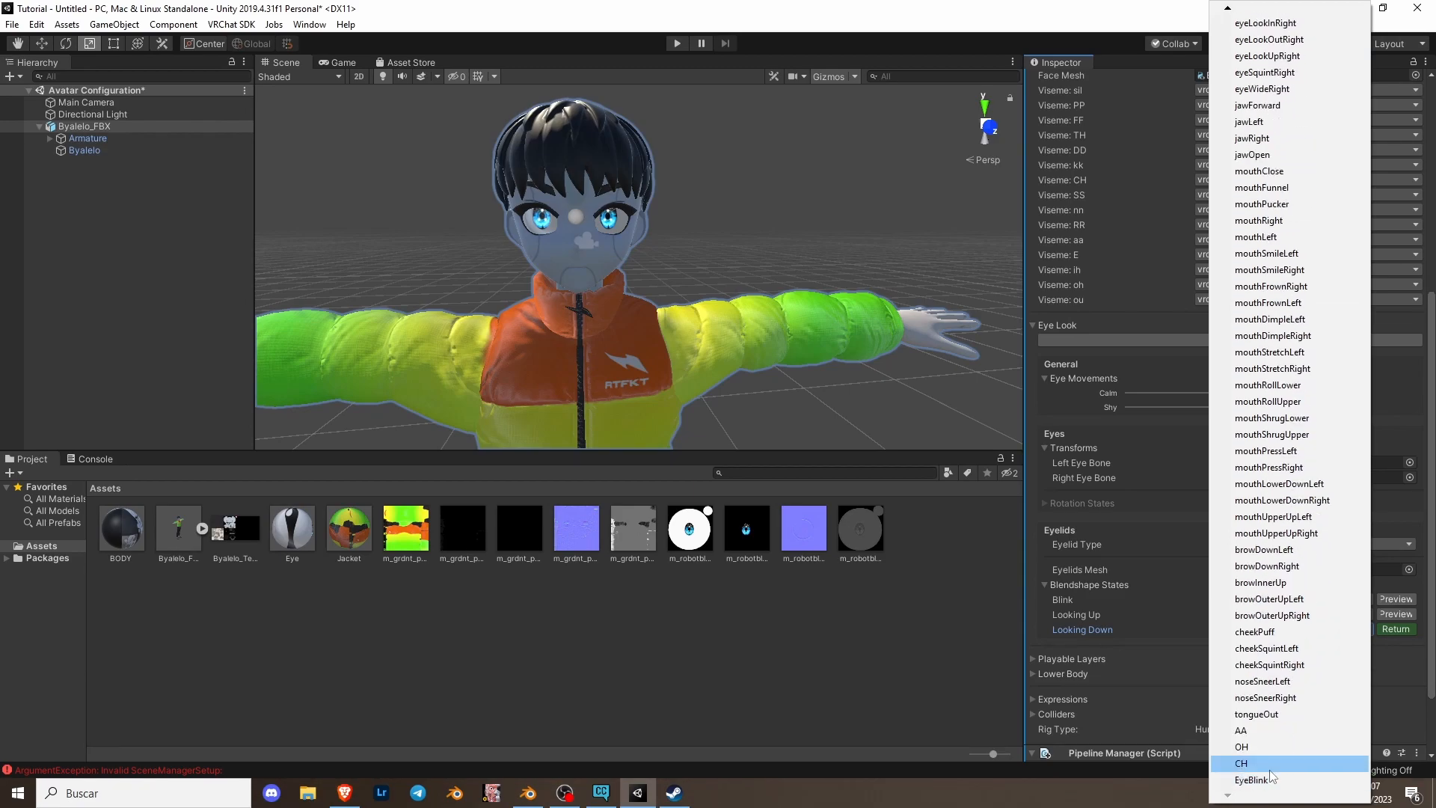
click(1264, 779)
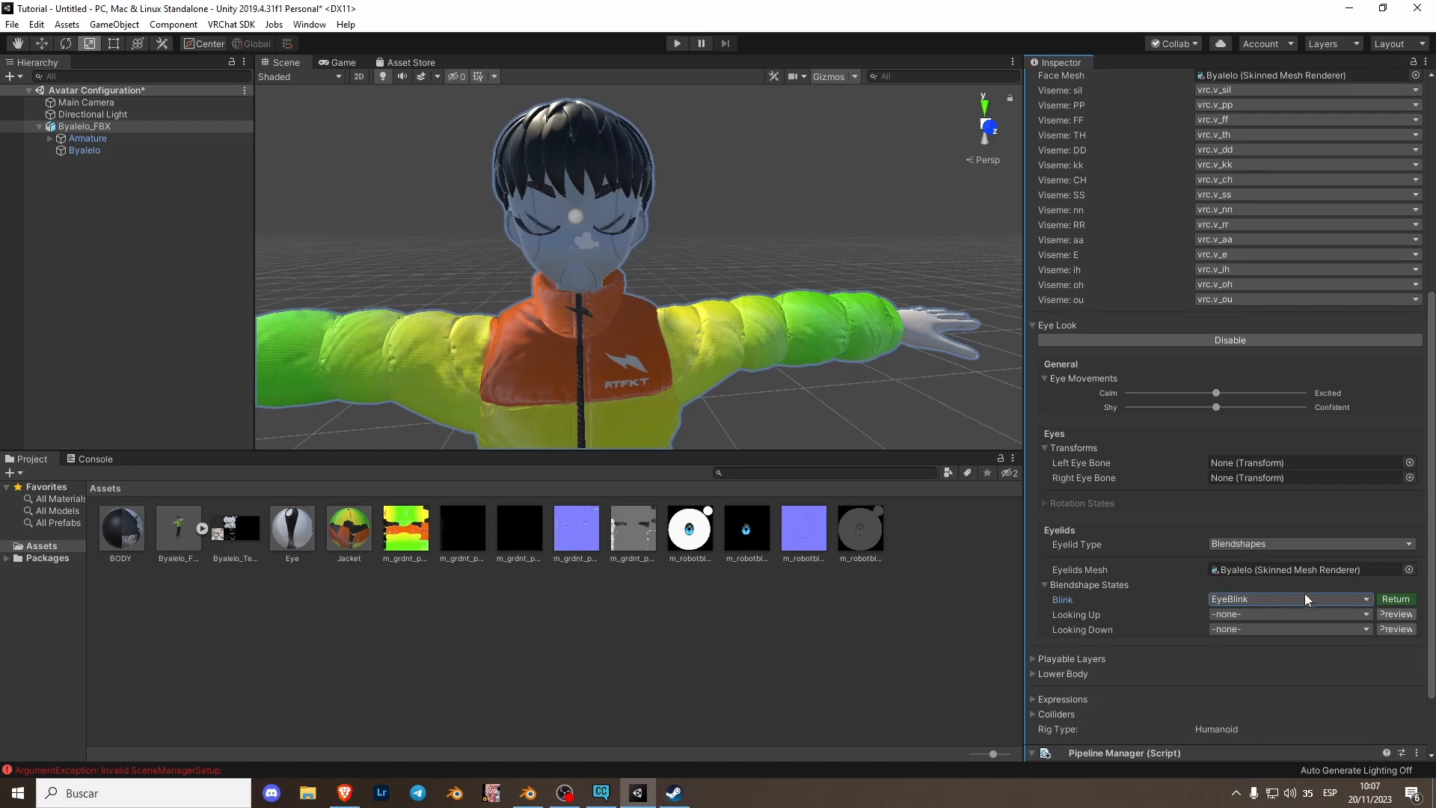
- Preview the EyeBlink blink state on the avatar and return it to normal
click(1395, 599)
click(1396, 599)
click(1397, 600)
click(1396, 599)
click(1396, 599)
click(1397, 599)
click(1397, 599)
click(1396, 600)
click(1396, 600)
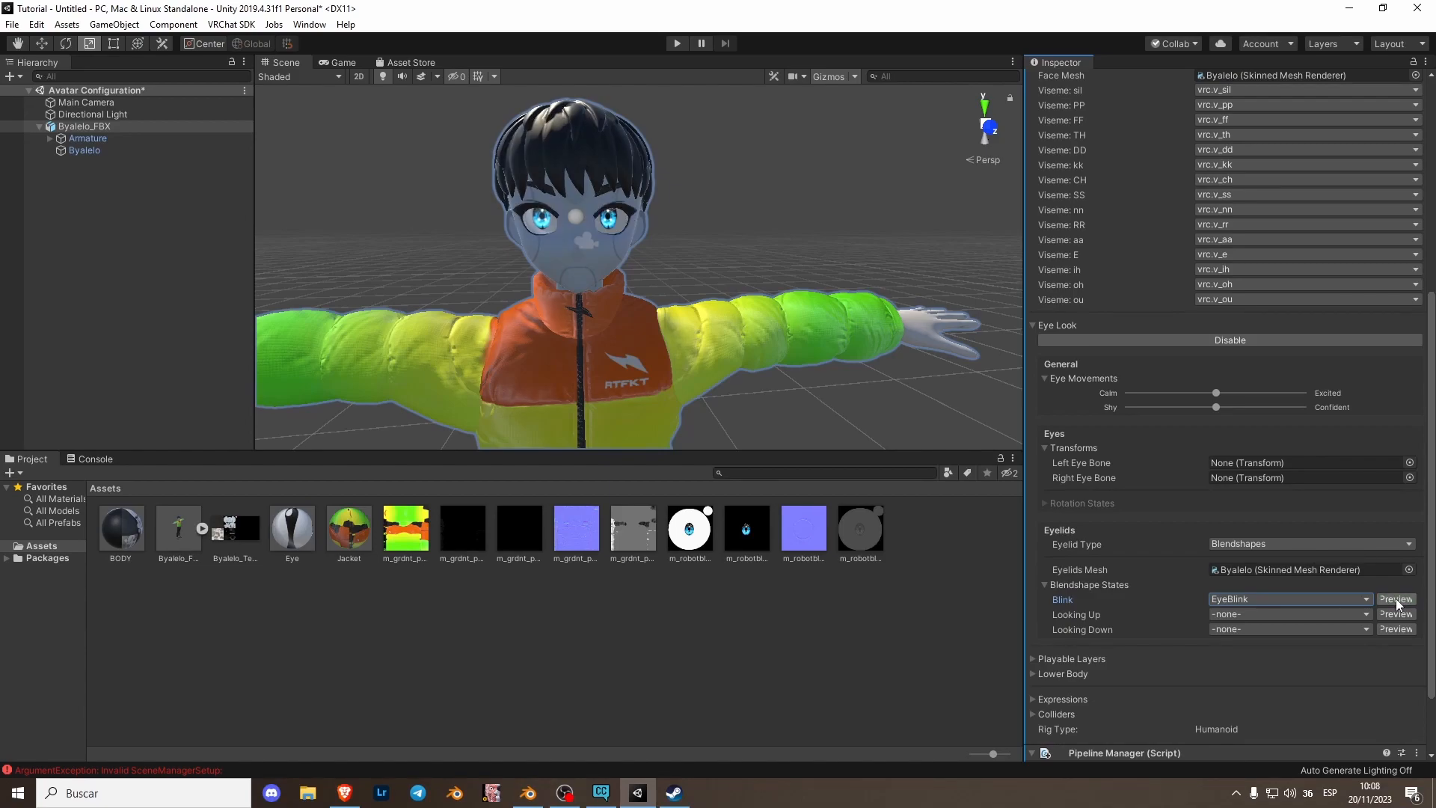
- Open the VRChat SDK control panel with Byalelo_FBX selected
scroll(1148, 615, down, 3)
scroll(1188, 563, up, 12)
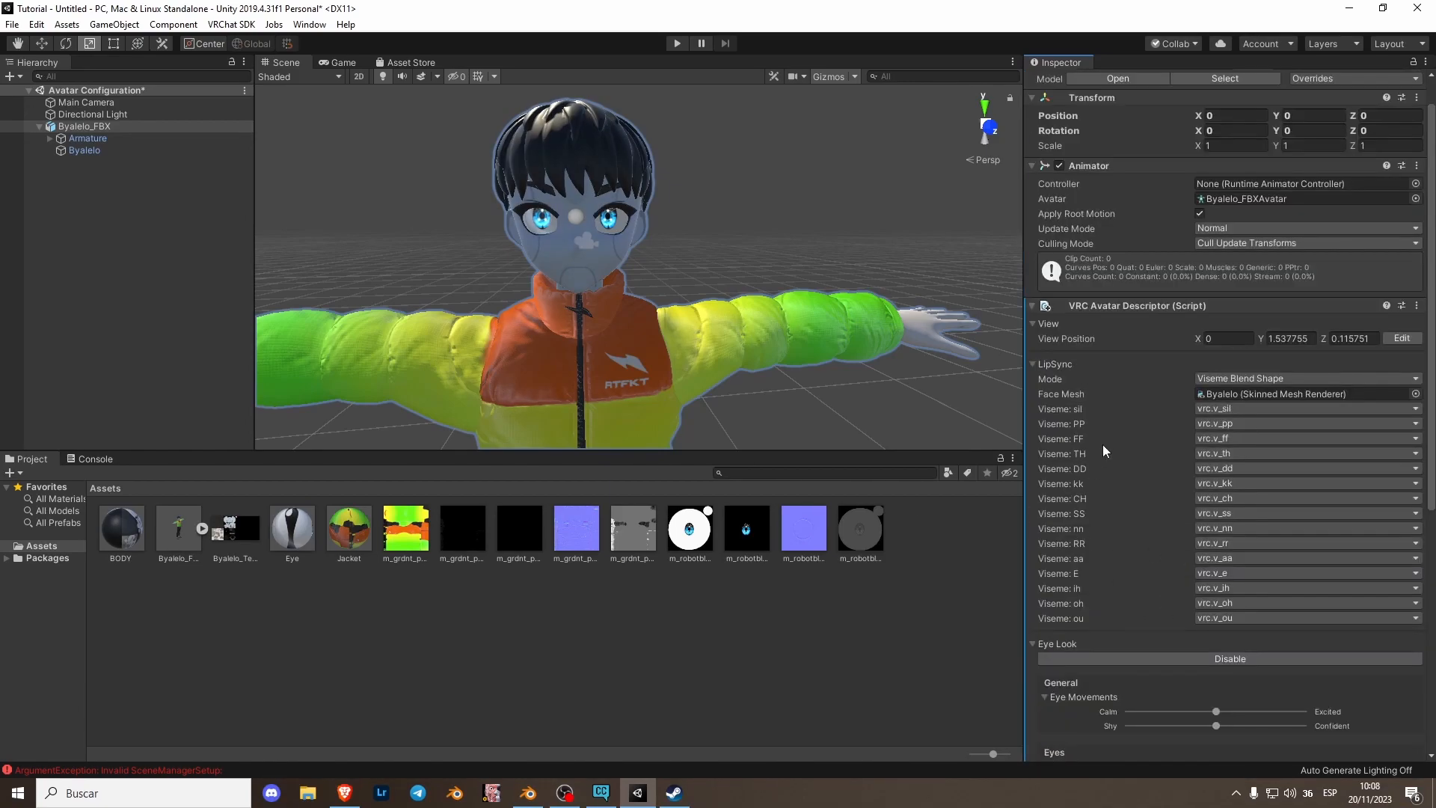
scroll(1098, 454, up, 2)
click(39, 127)
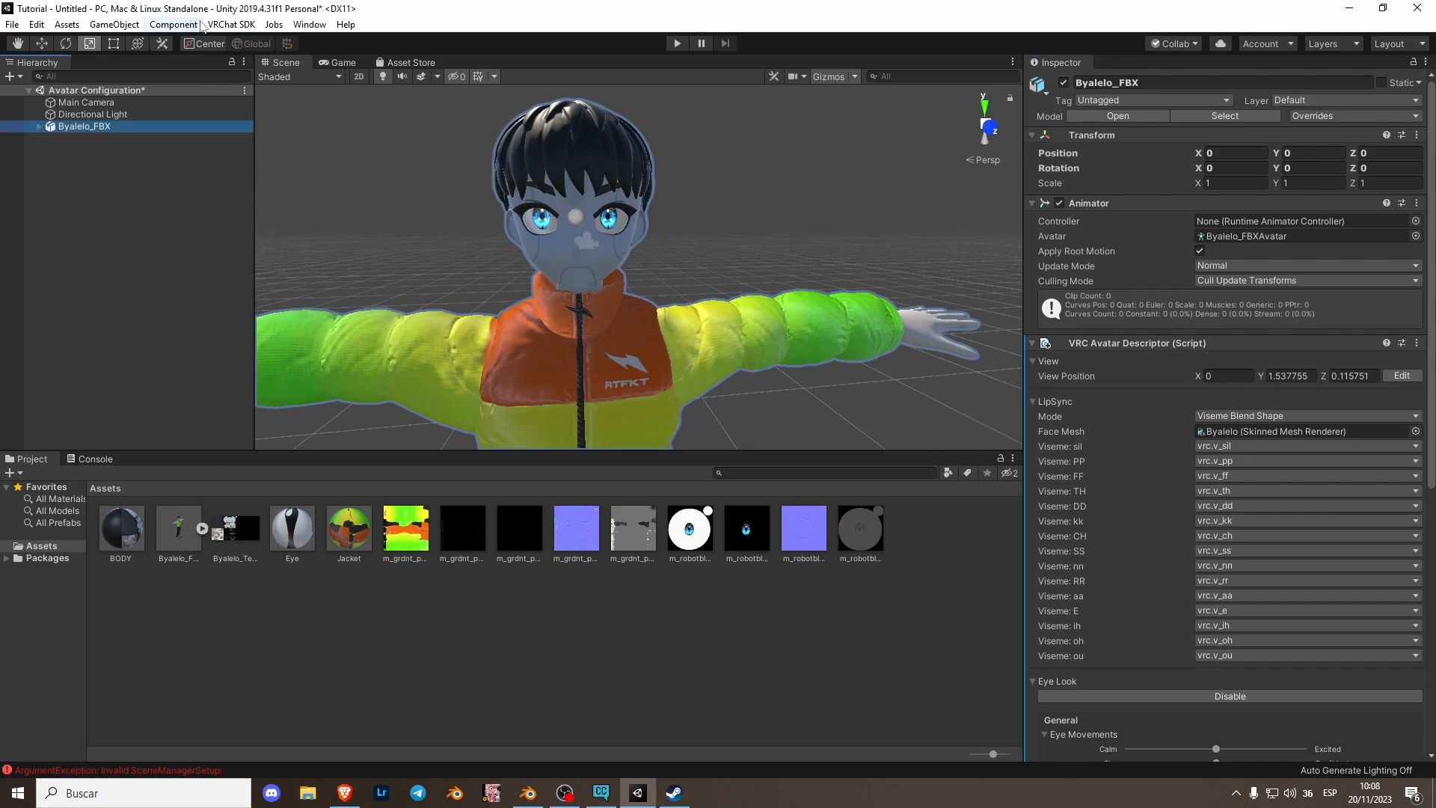
click(231, 25)
click(231, 25)
click(229, 24)
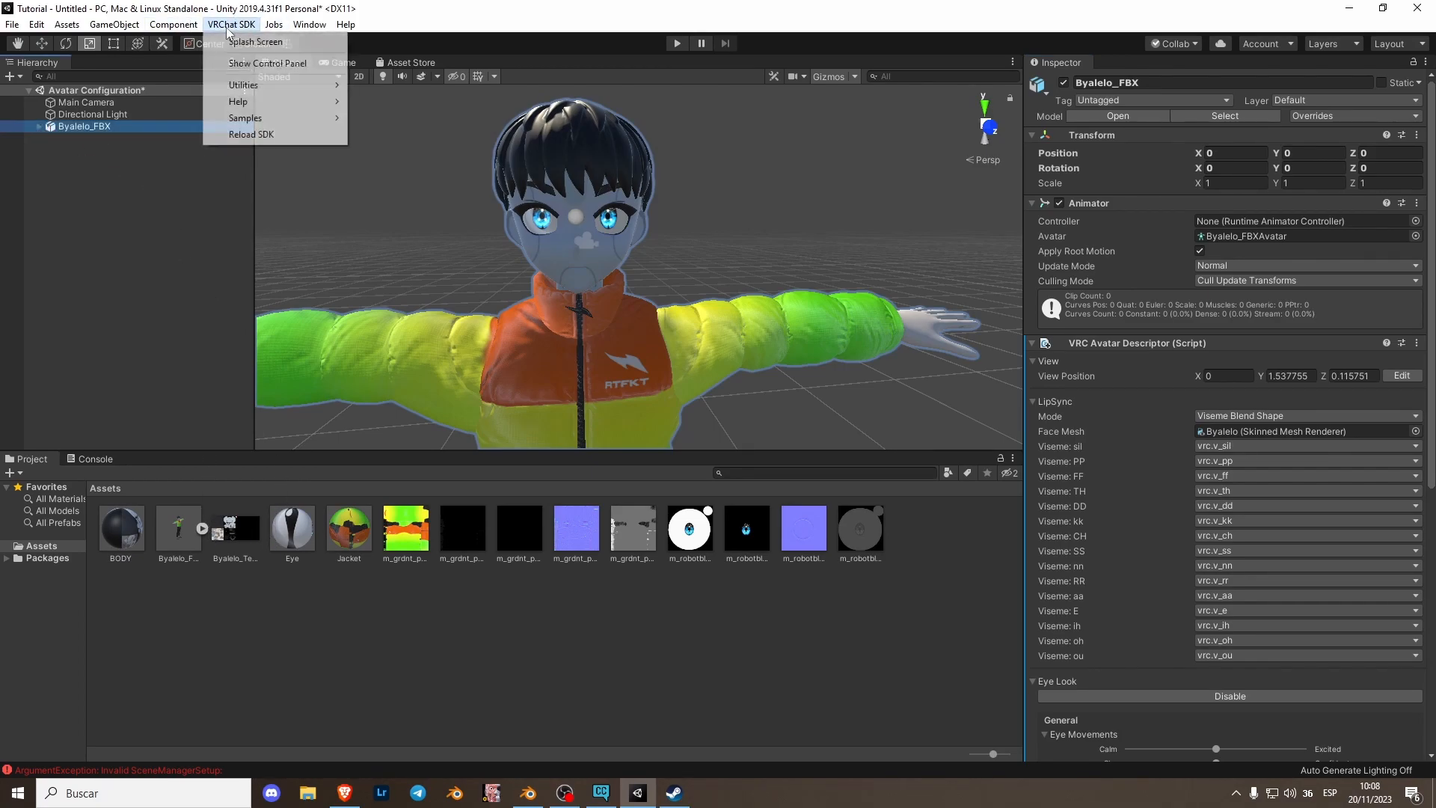
click(243, 64)
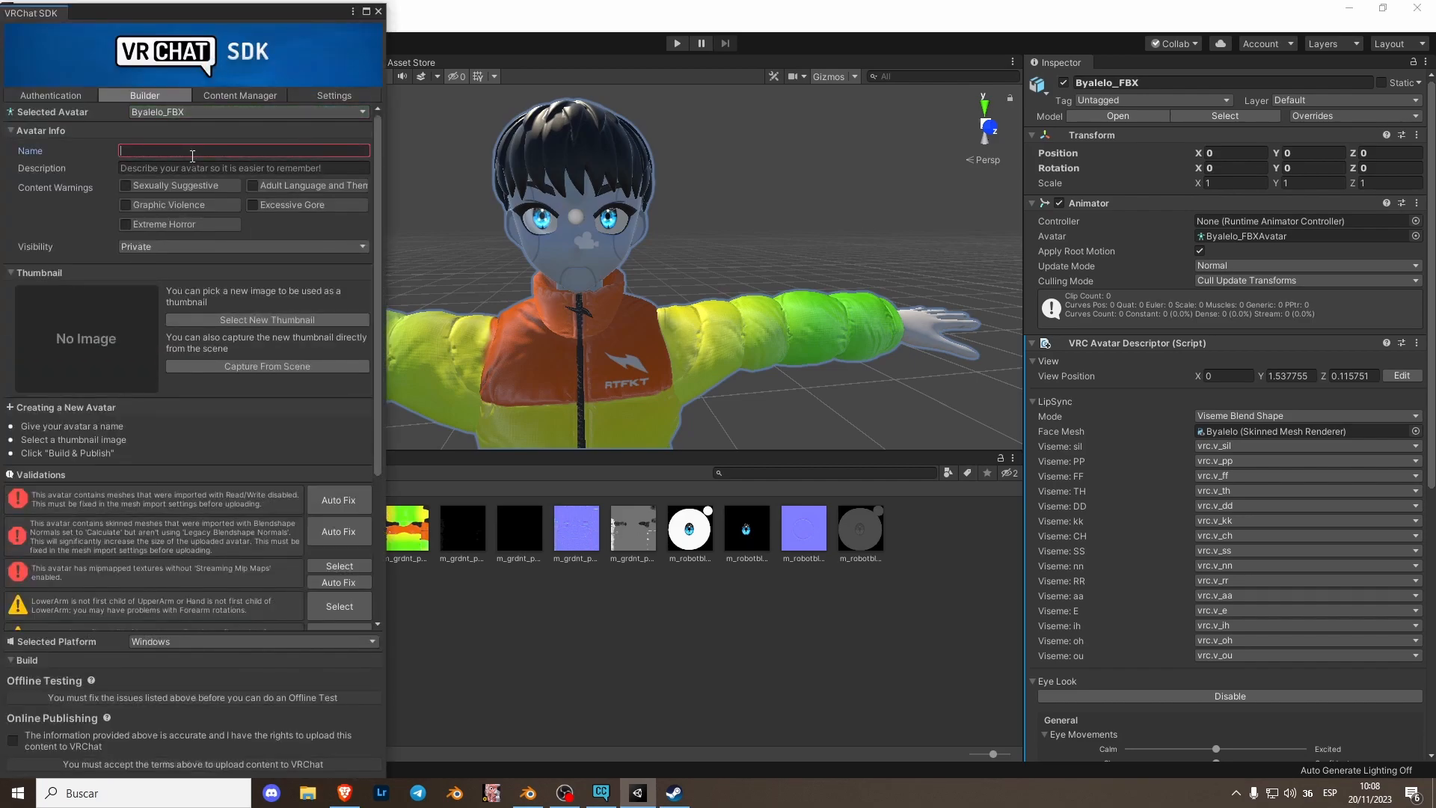
- Name the avatar Clonex and pick CF+VOLTZ+CLONE.png from the Byalelo Clone PFPs folder as its thumbnail
text(cLONE)
click(267, 319)
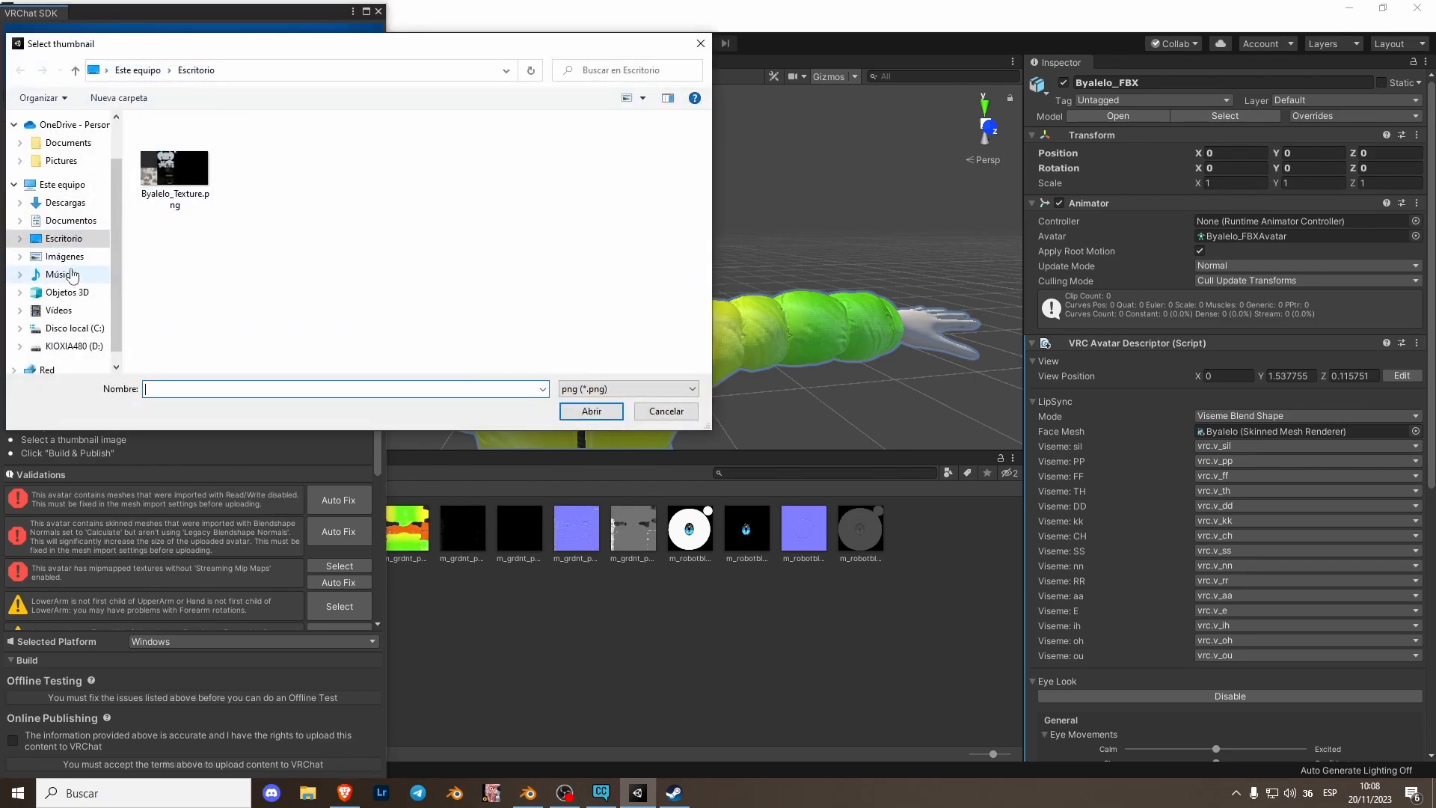
click(71, 220)
double_click(170, 181)
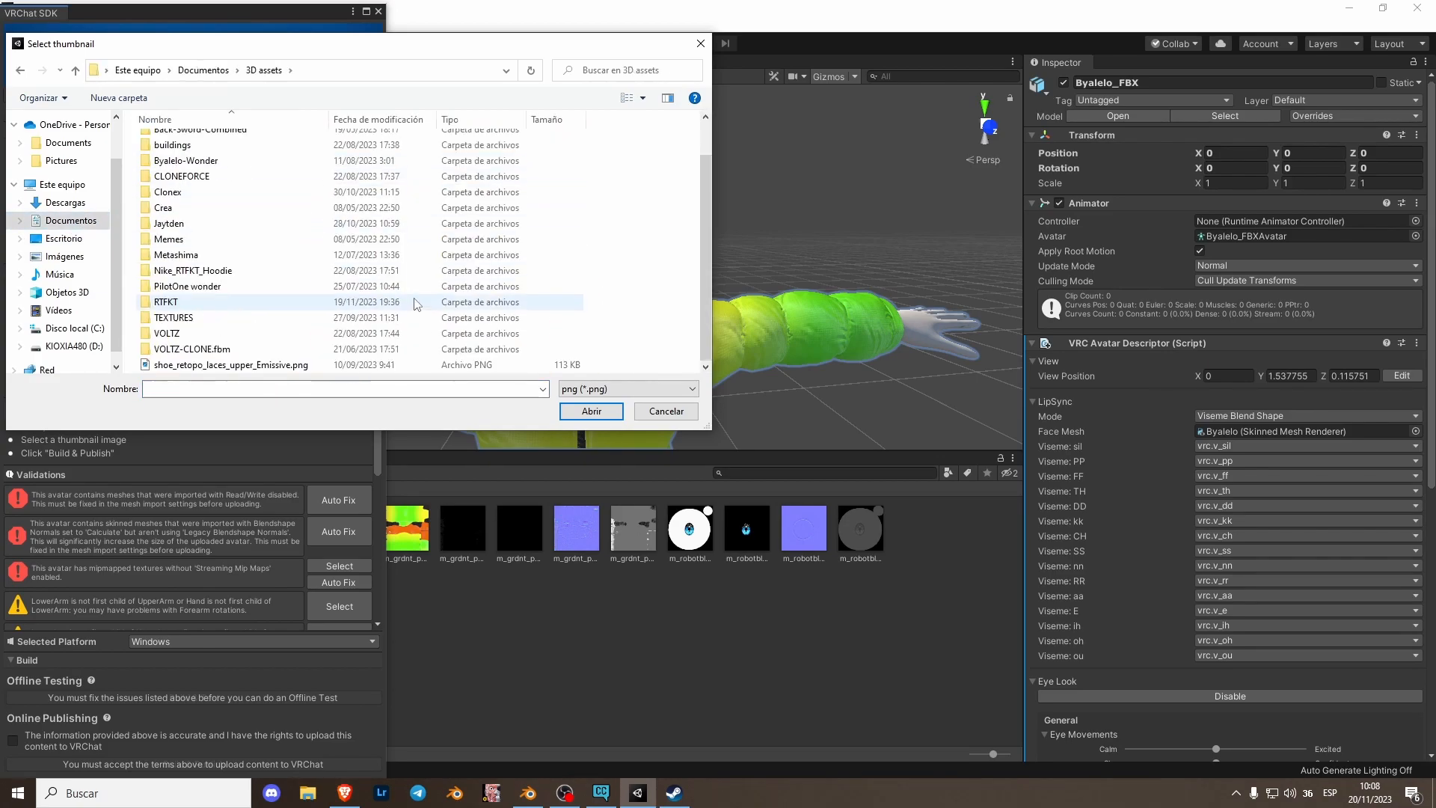
double_click(192, 306)
double_click(183, 173)
double_click(198, 187)
click(286, 171)
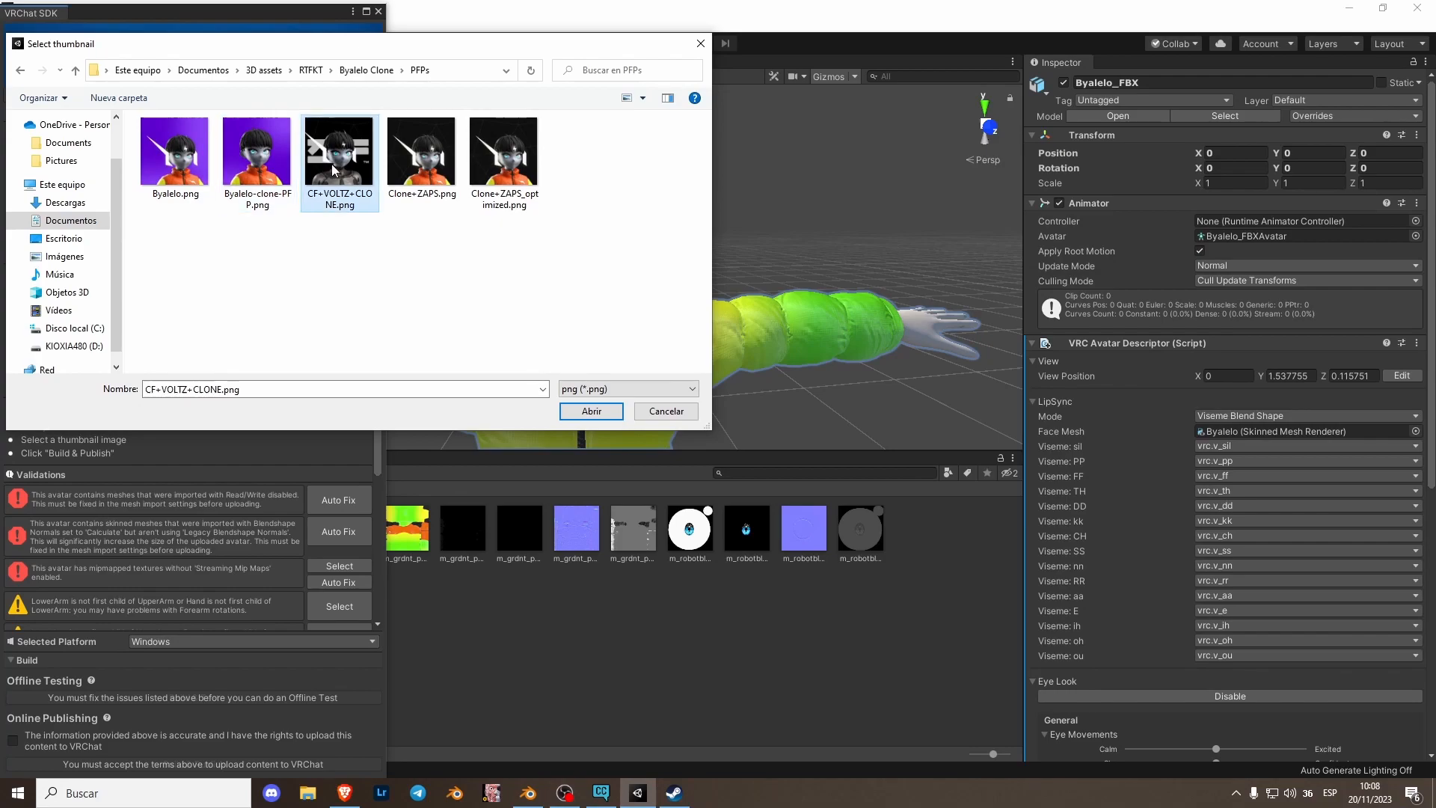
double_click(338, 153)
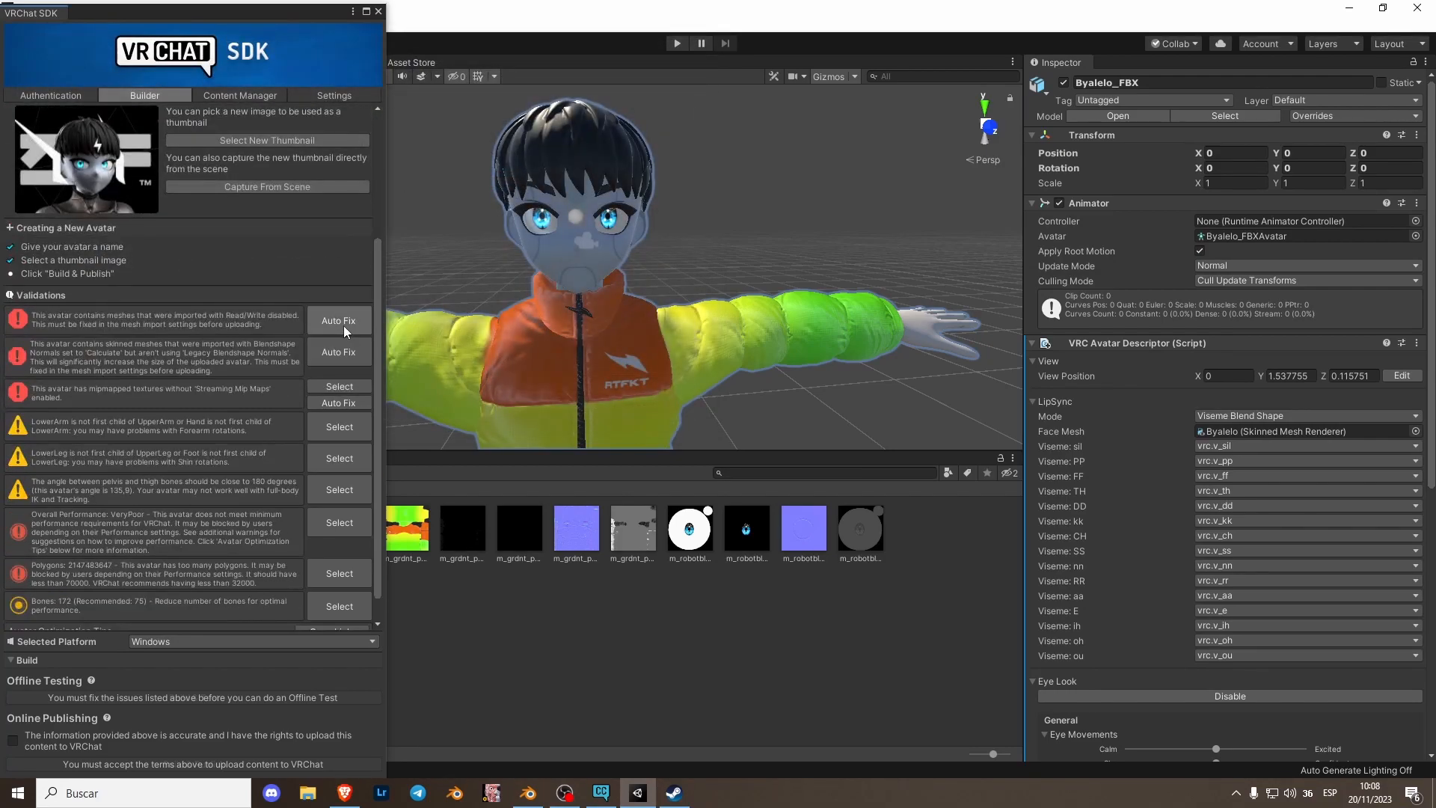
- Auto-fix the Read/Write mesh import validation
click(340, 320)
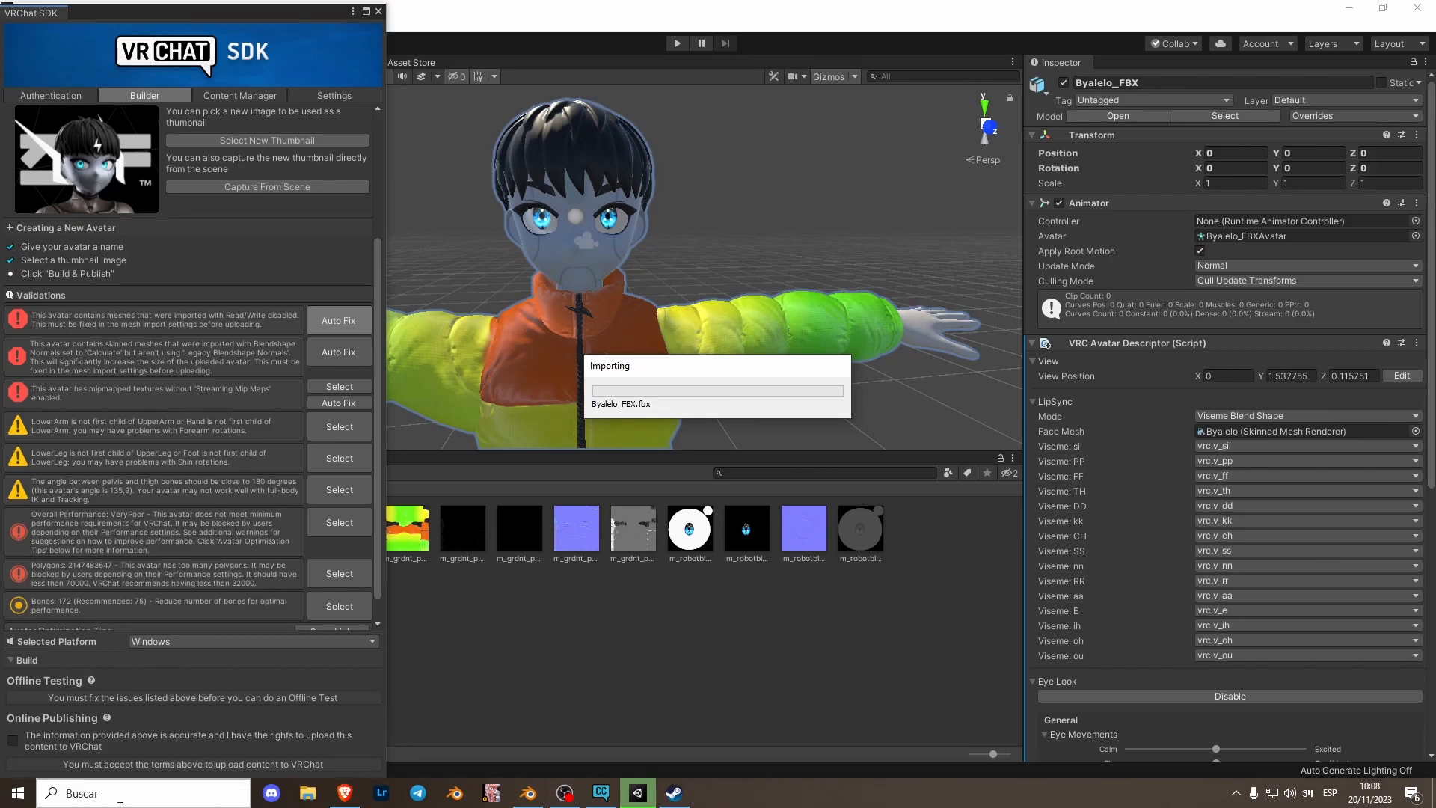
- Launch VRChat from the Steam library
click(674, 792)
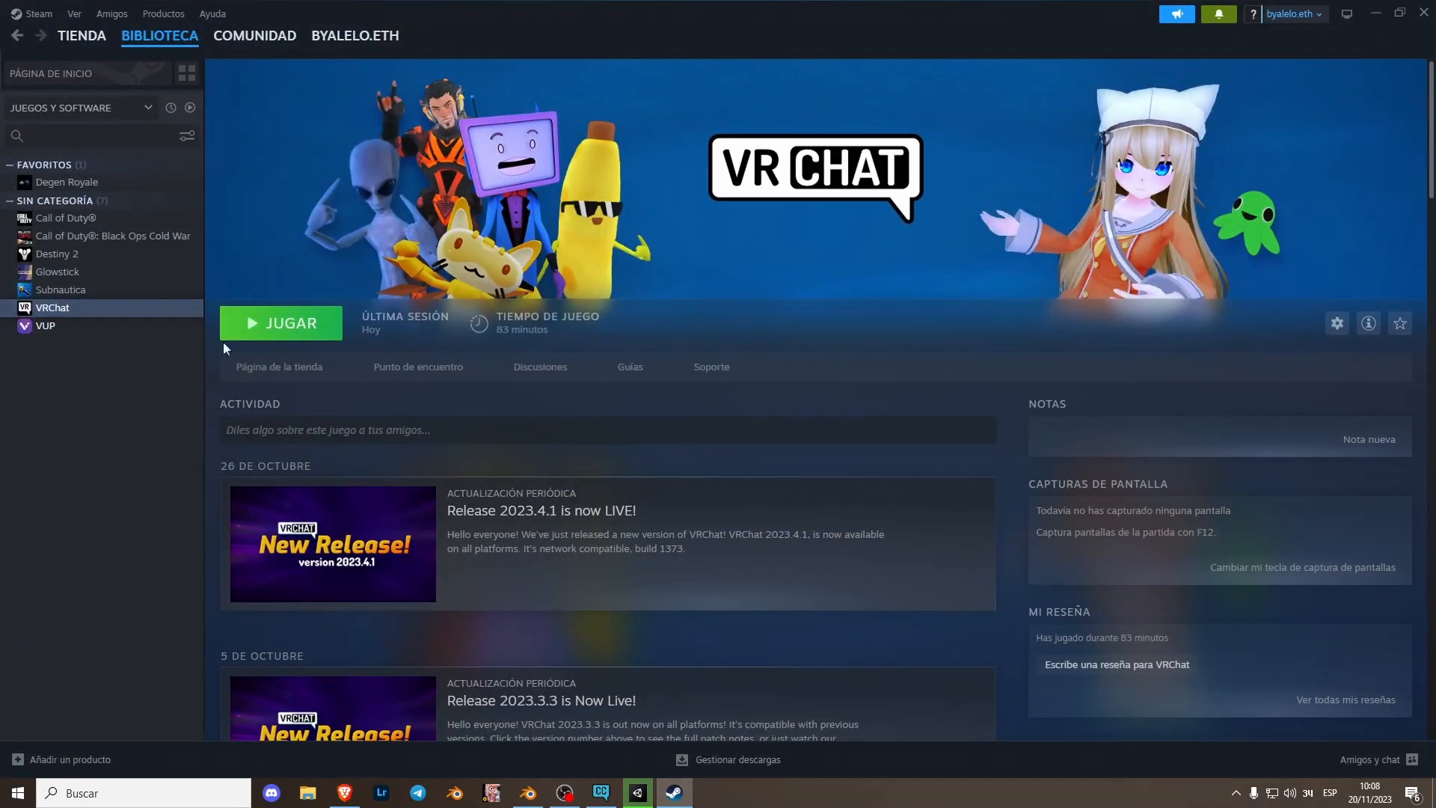
click(293, 325)
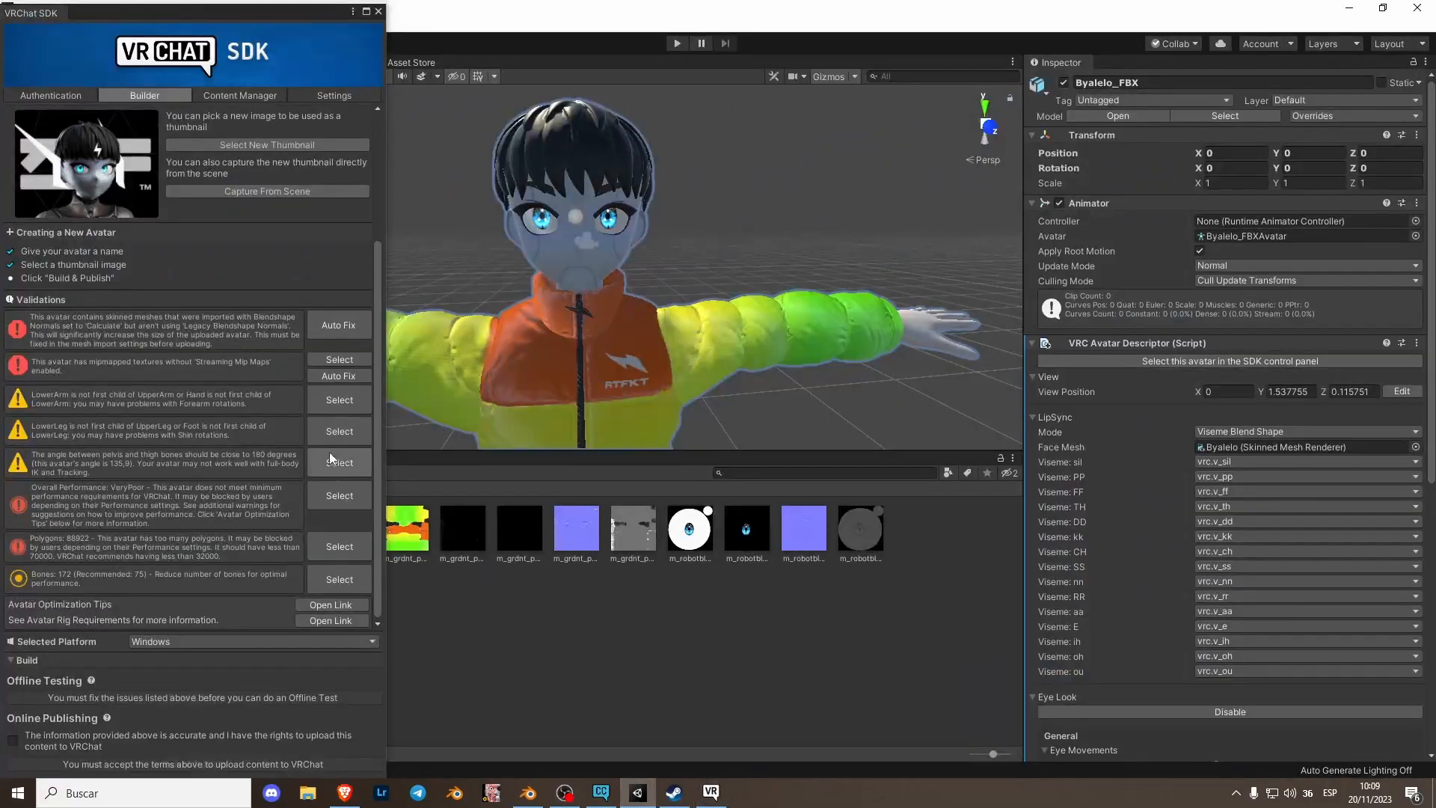
- Back in Unity, auto-fix the blendshape normals and mipmap streaming validations
click(338, 325)
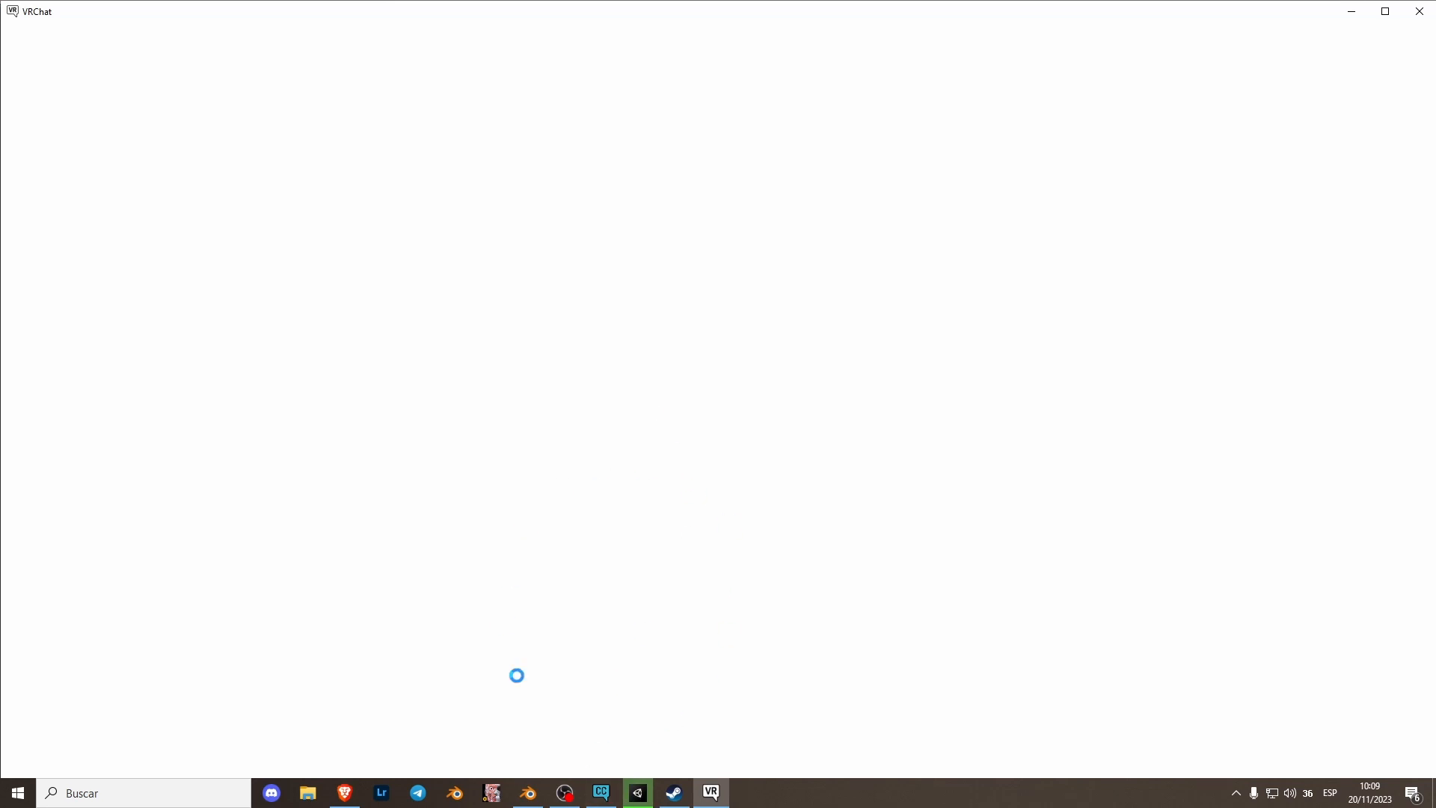
click(647, 796)
click(325, 374)
scroll(289, 481, up, 3)
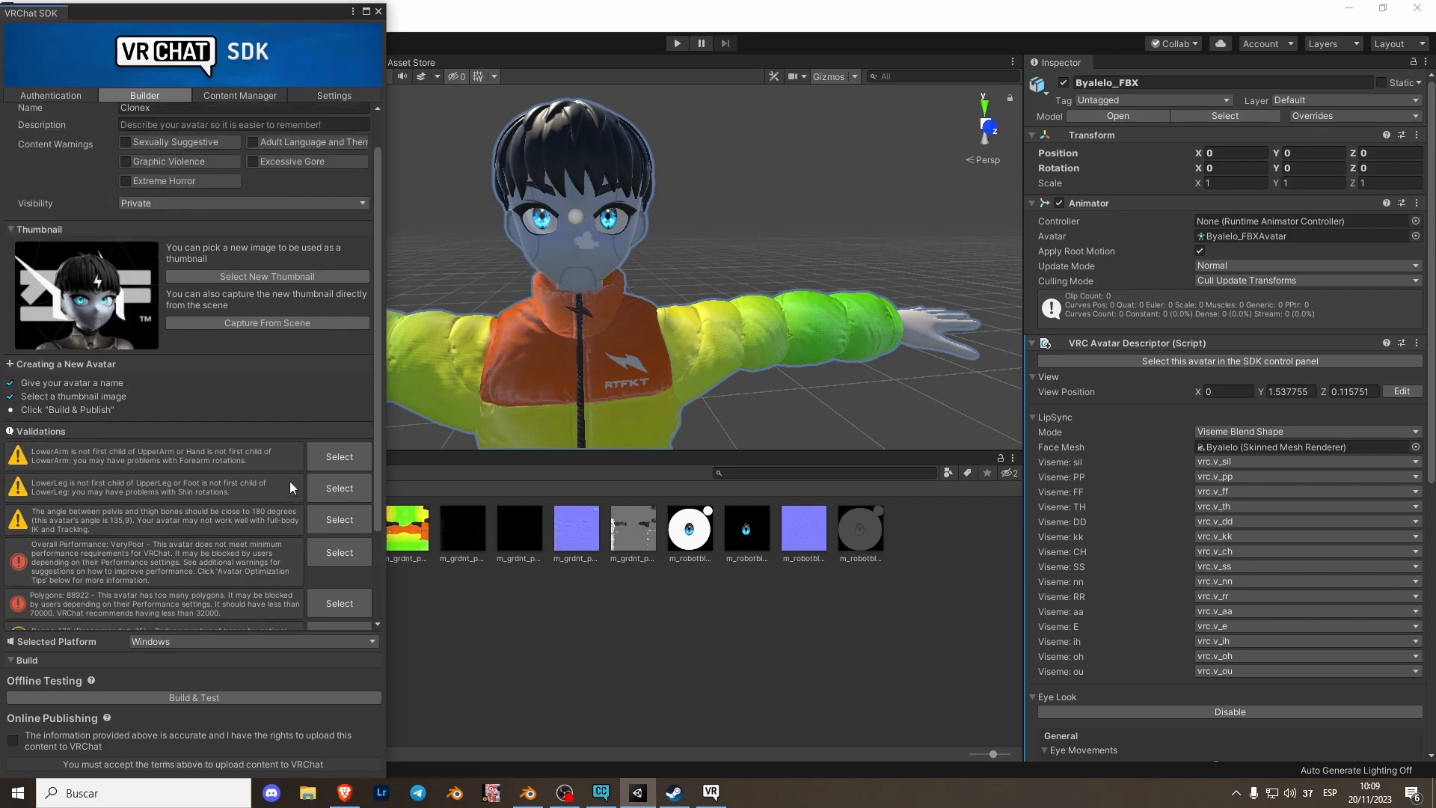
scroll(289, 486, down, 3)
- Accept the upload terms and start Build & Publish for the avatar
click(711, 796)
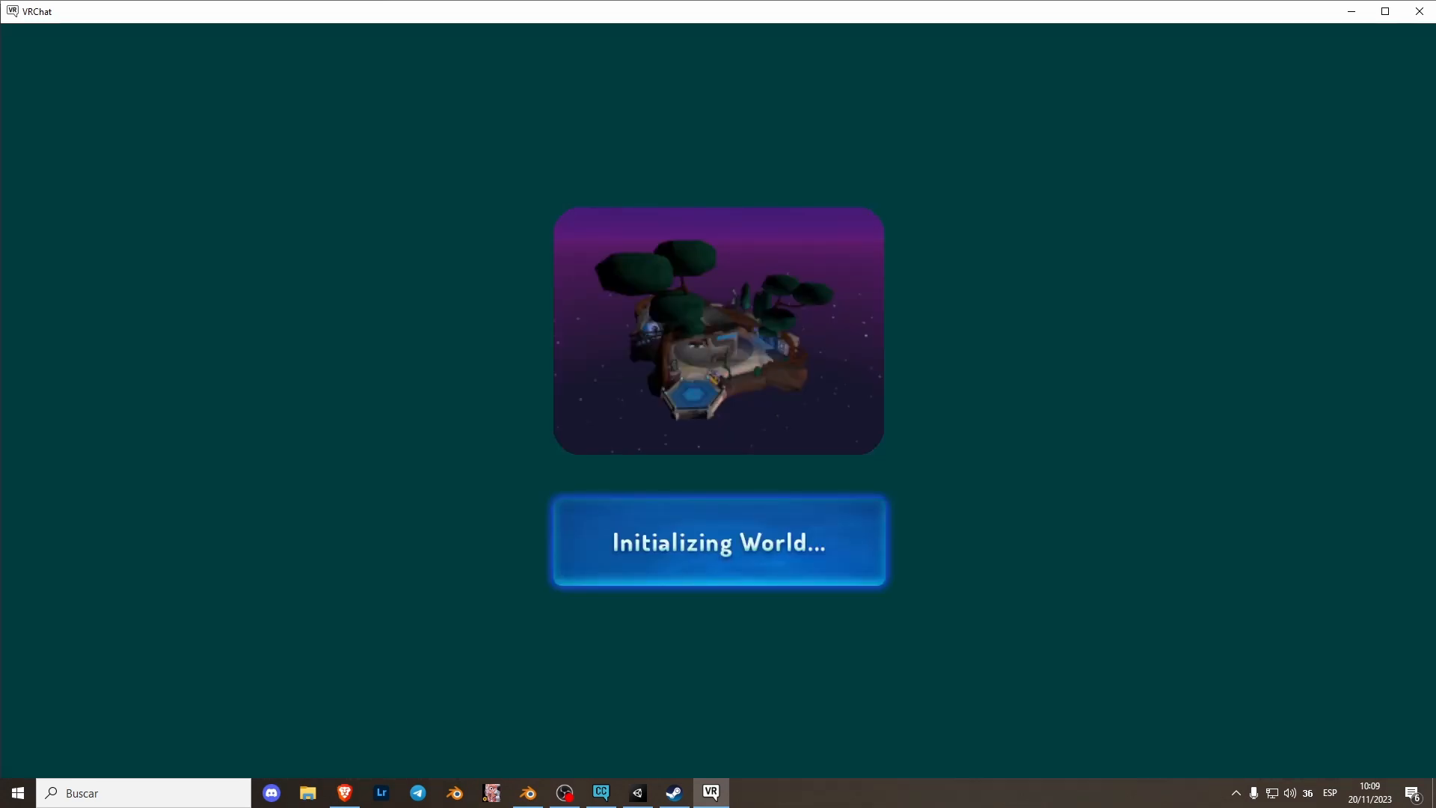
key(alt+Tab)
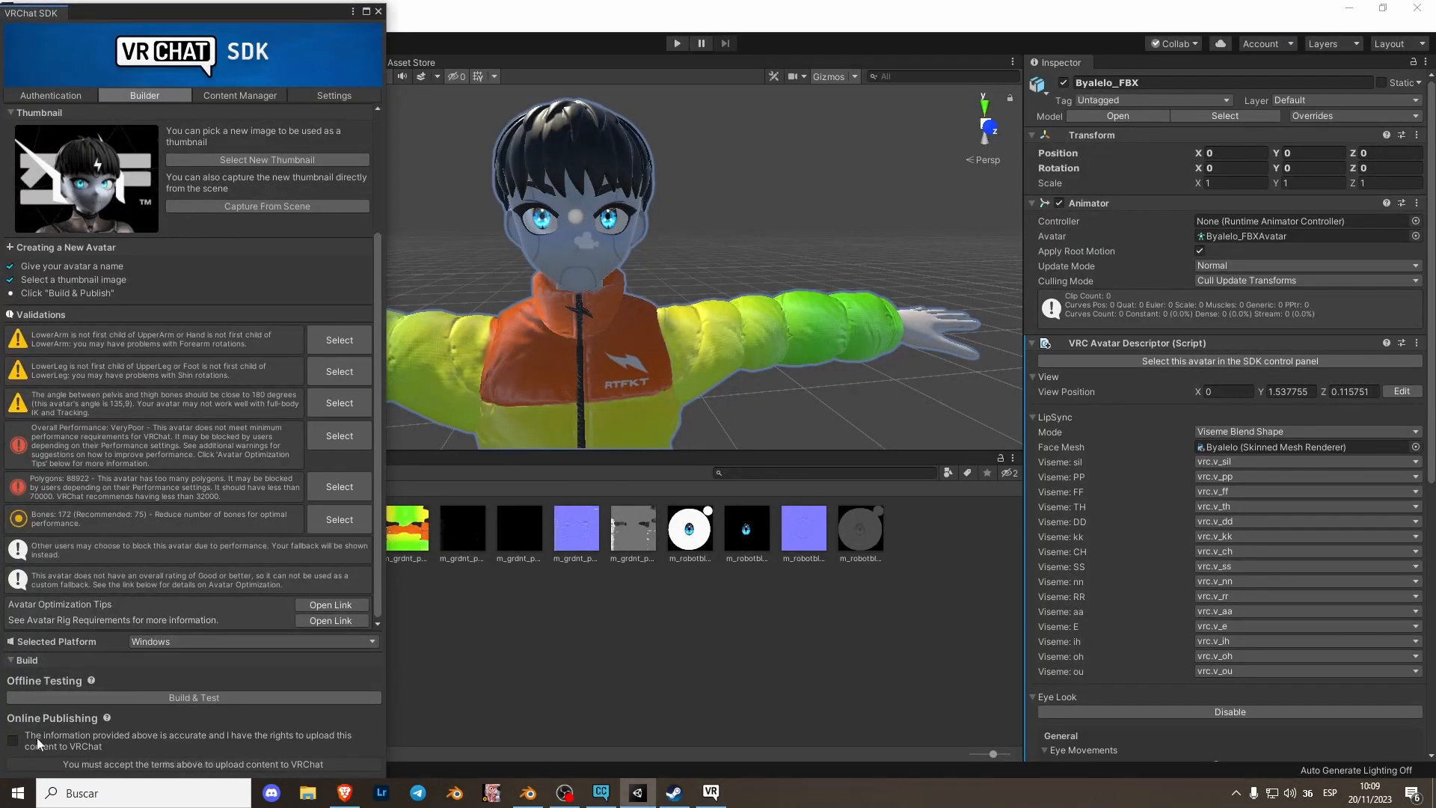
click(13, 740)
click(201, 763)
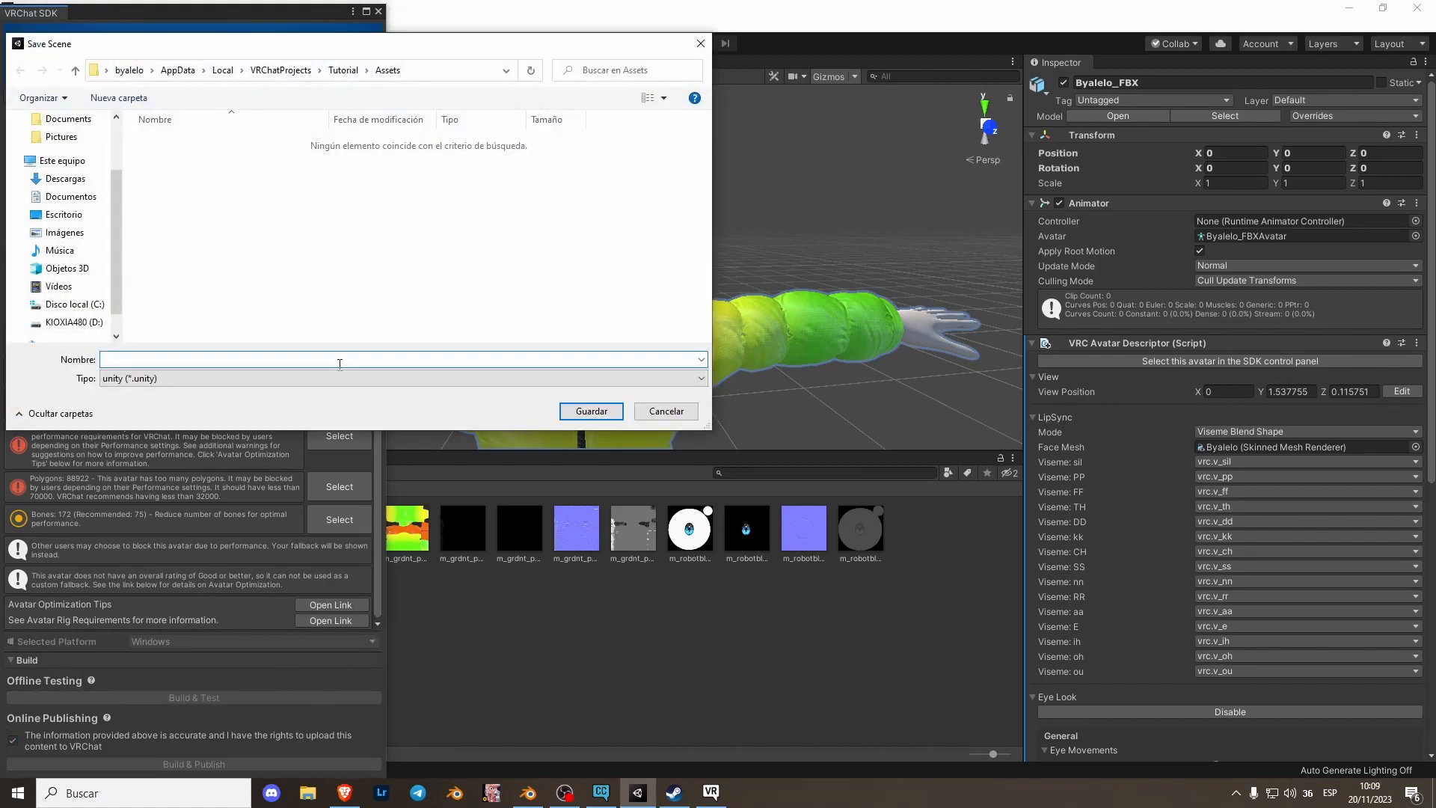
- Save the scene as Clone and fix the normal map texture settings
text(Clone)
key(Return)
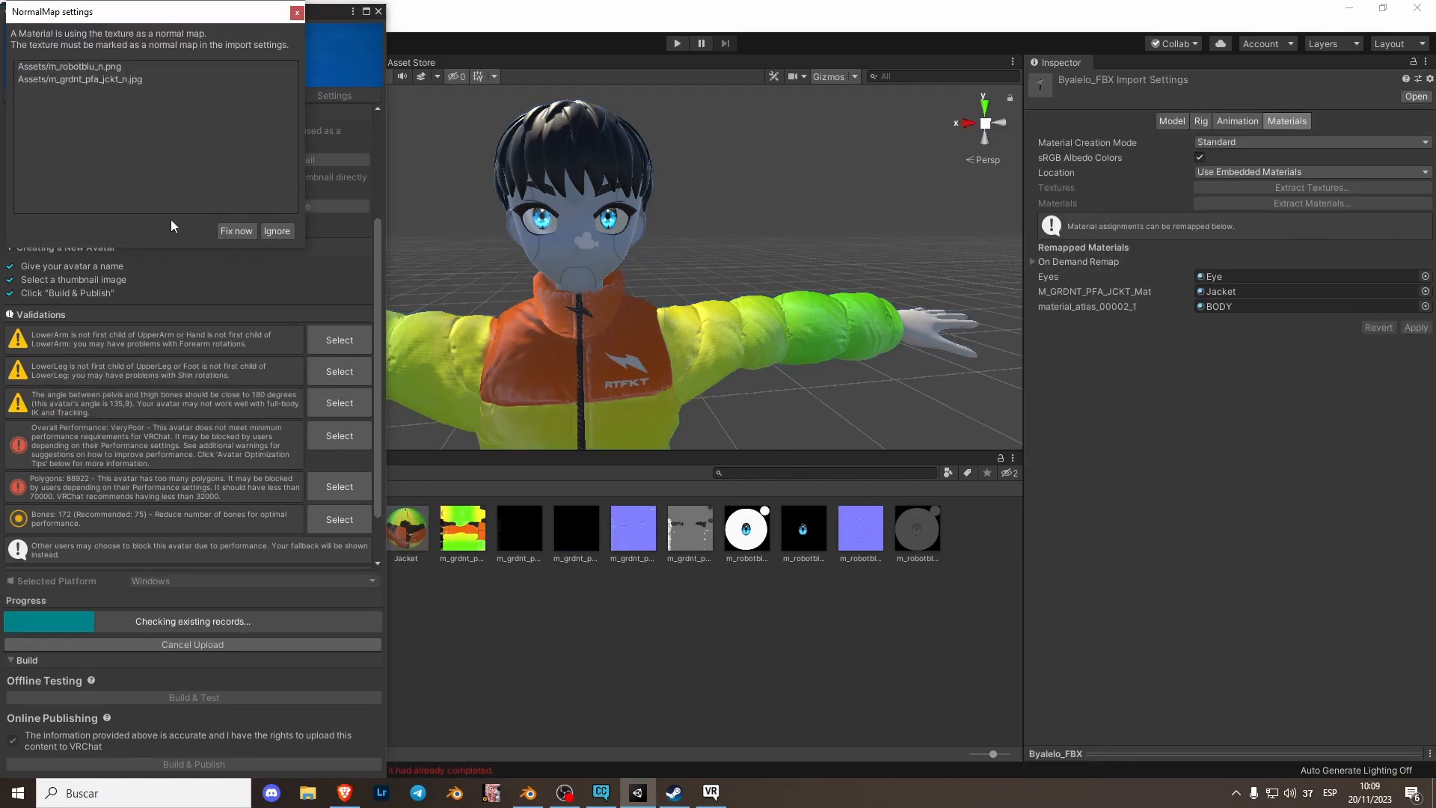
click(236, 232)
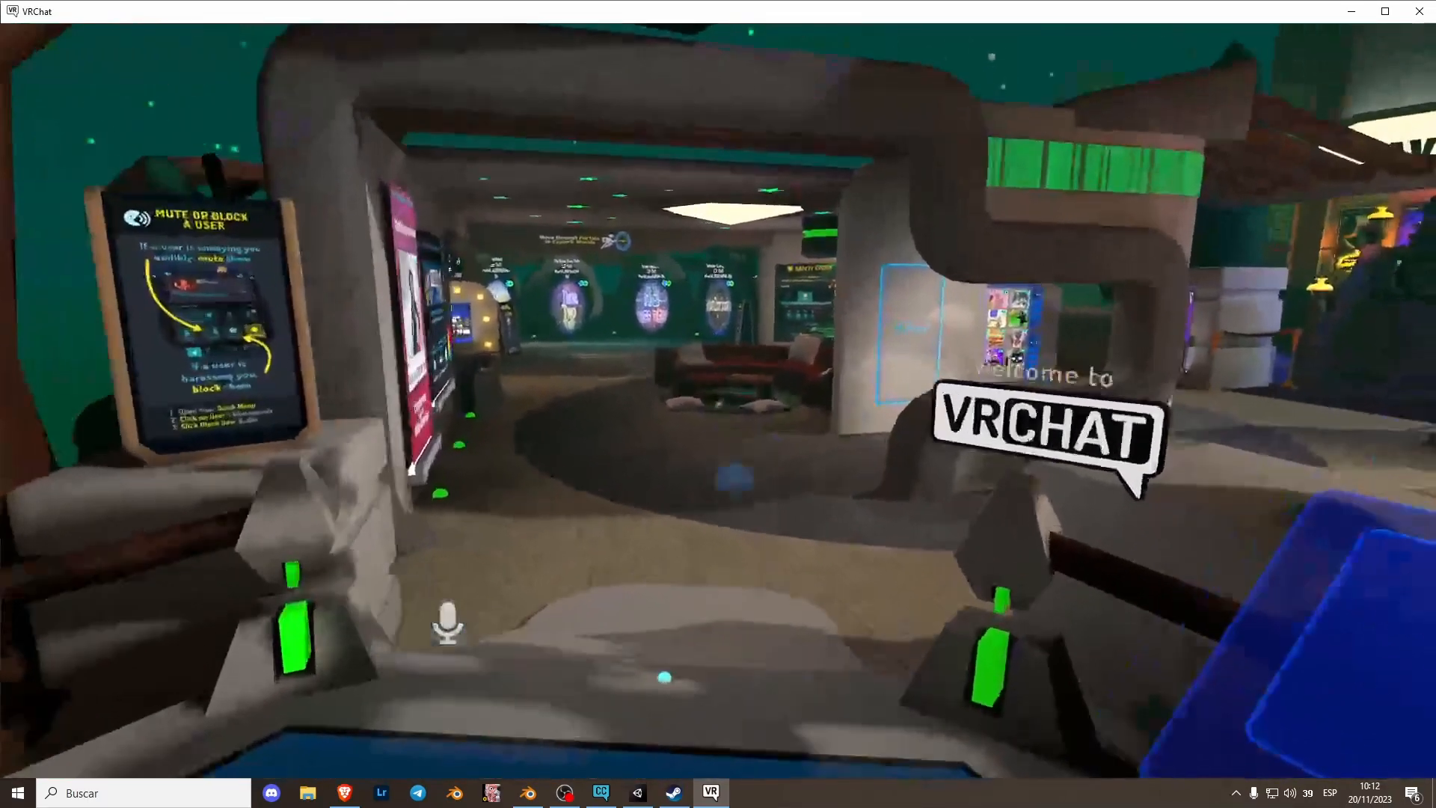
- In VRChat, open your uploaded avatars and change into the Clonex avatar
key(Escape)
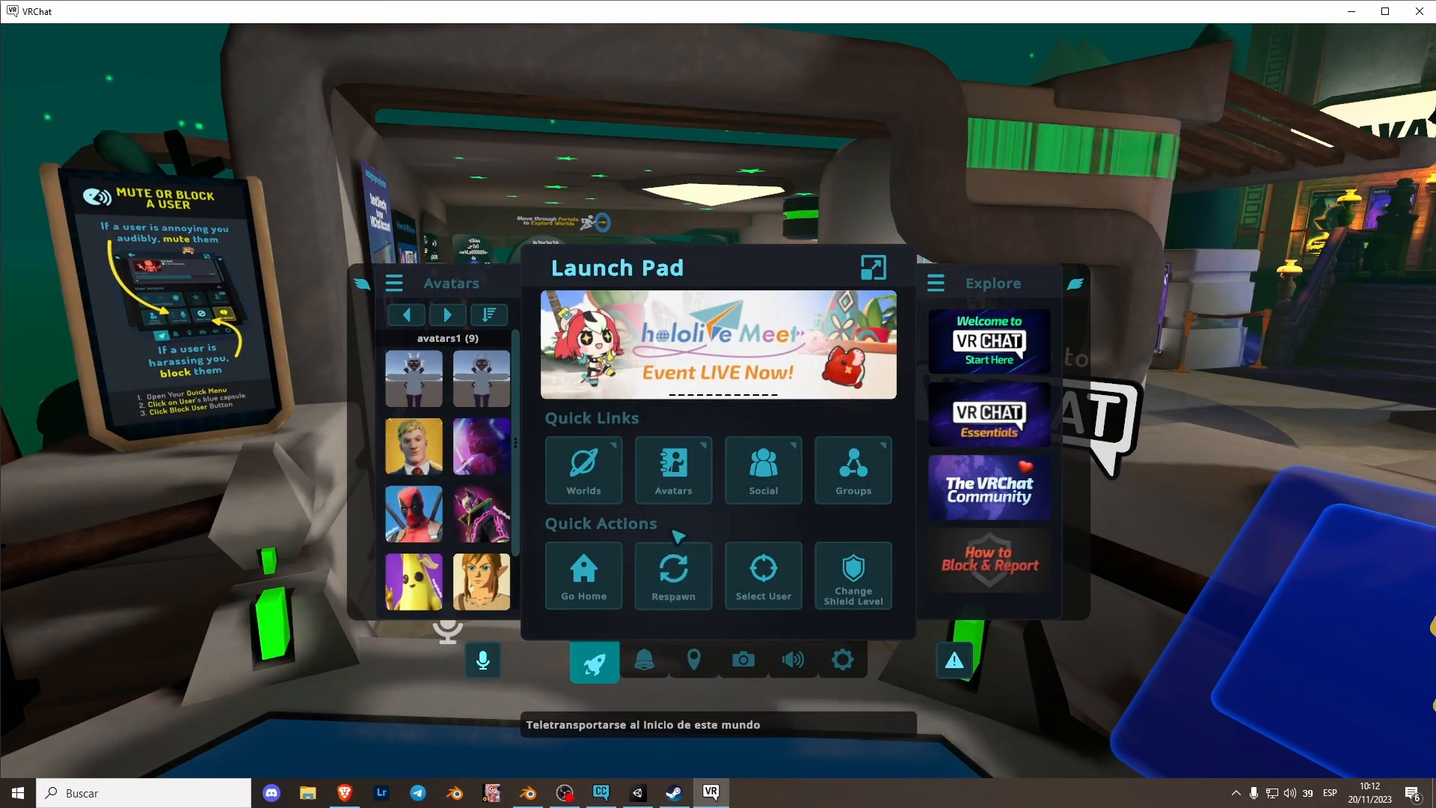
click(674, 465)
click(351, 137)
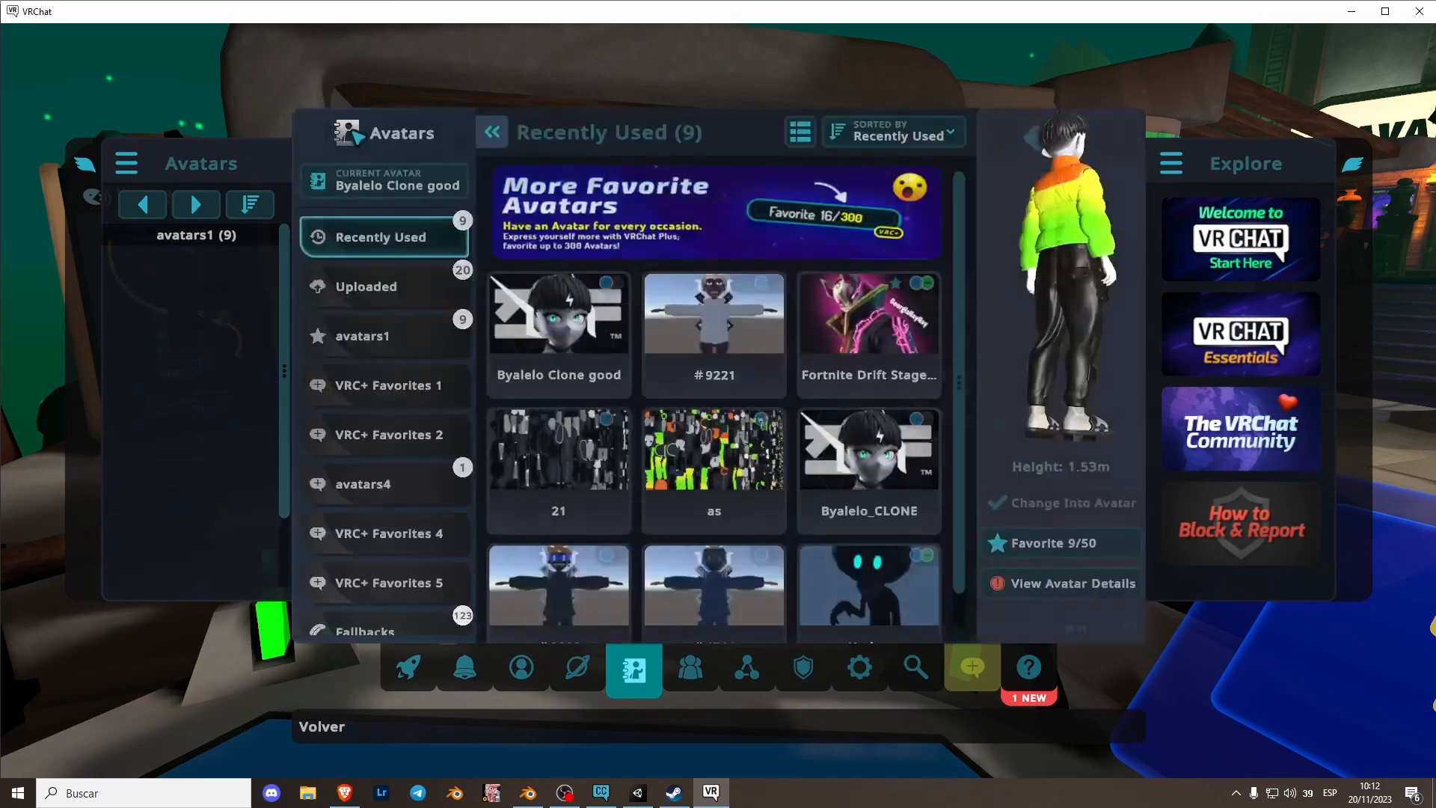
click(528, 673)
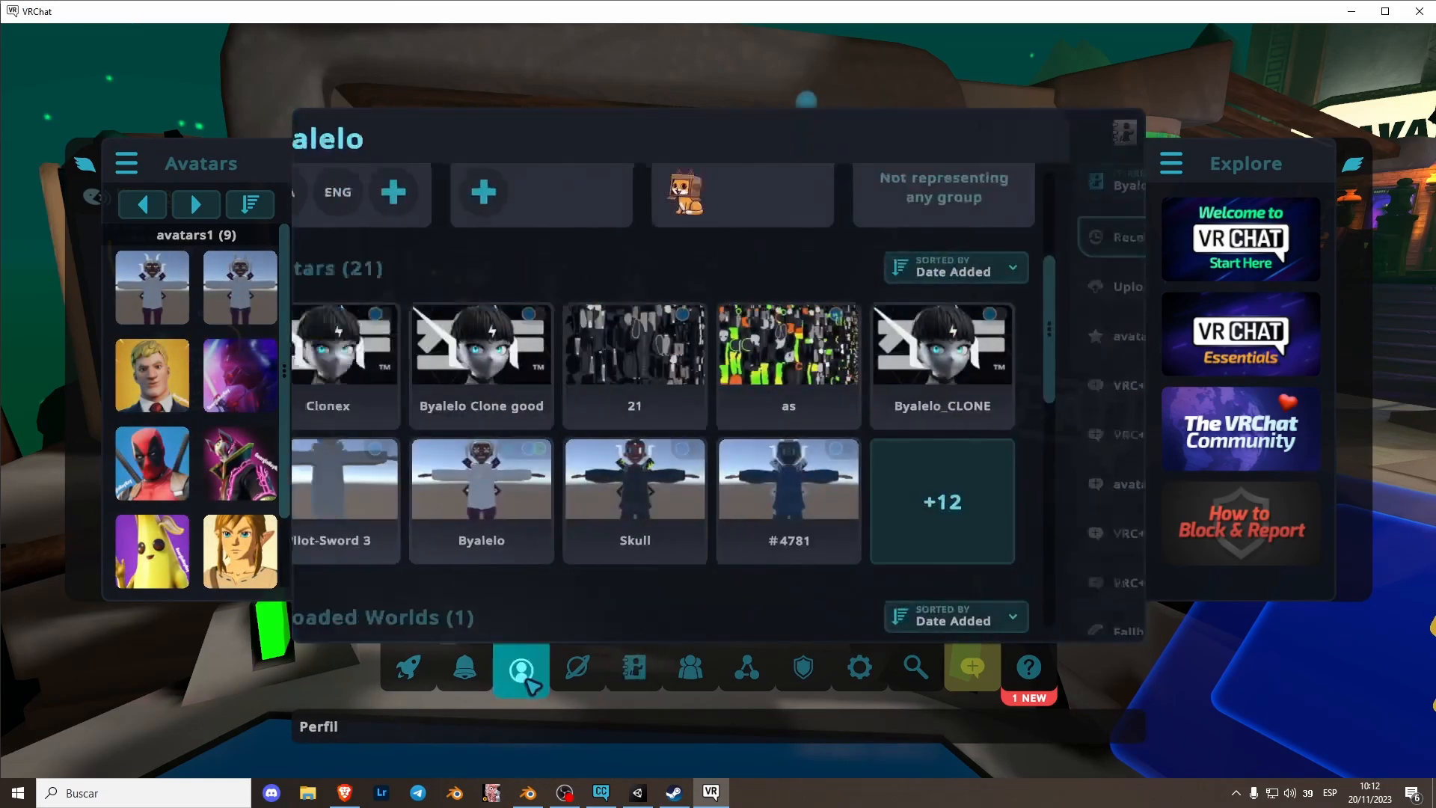
click(402, 352)
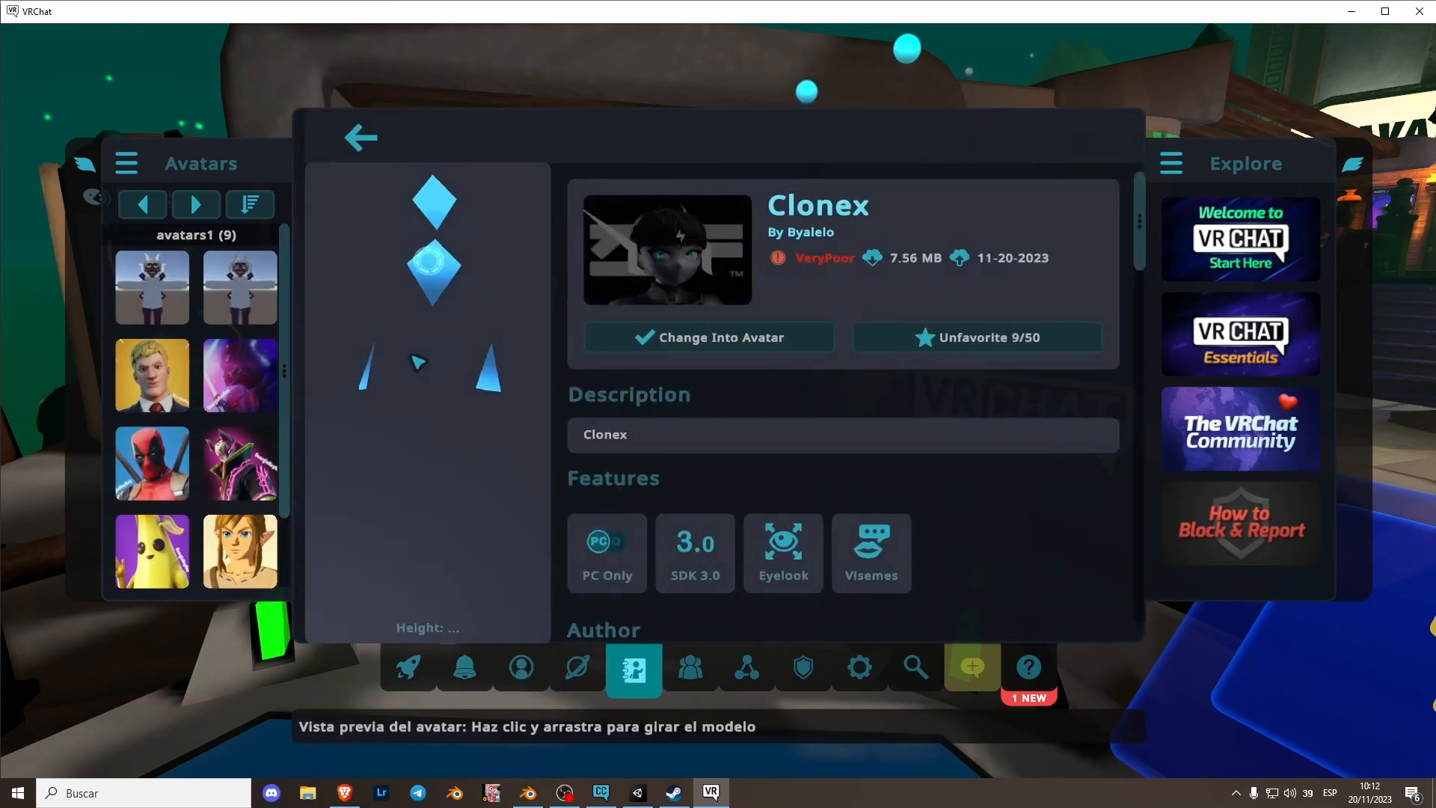
click(739, 338)
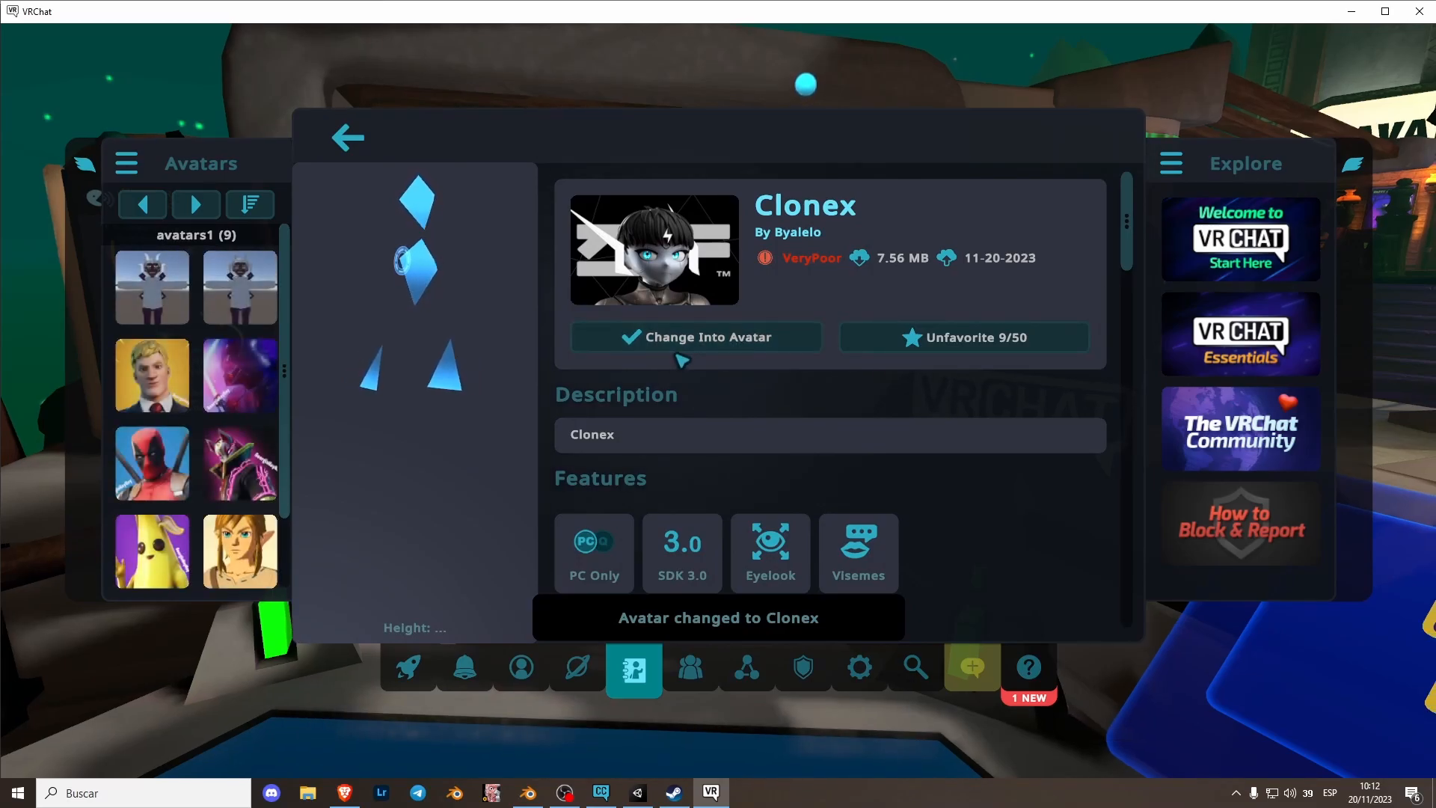
- Close the menu and move around to view the Clonex avatar in the world
key(Escape)
key(w)
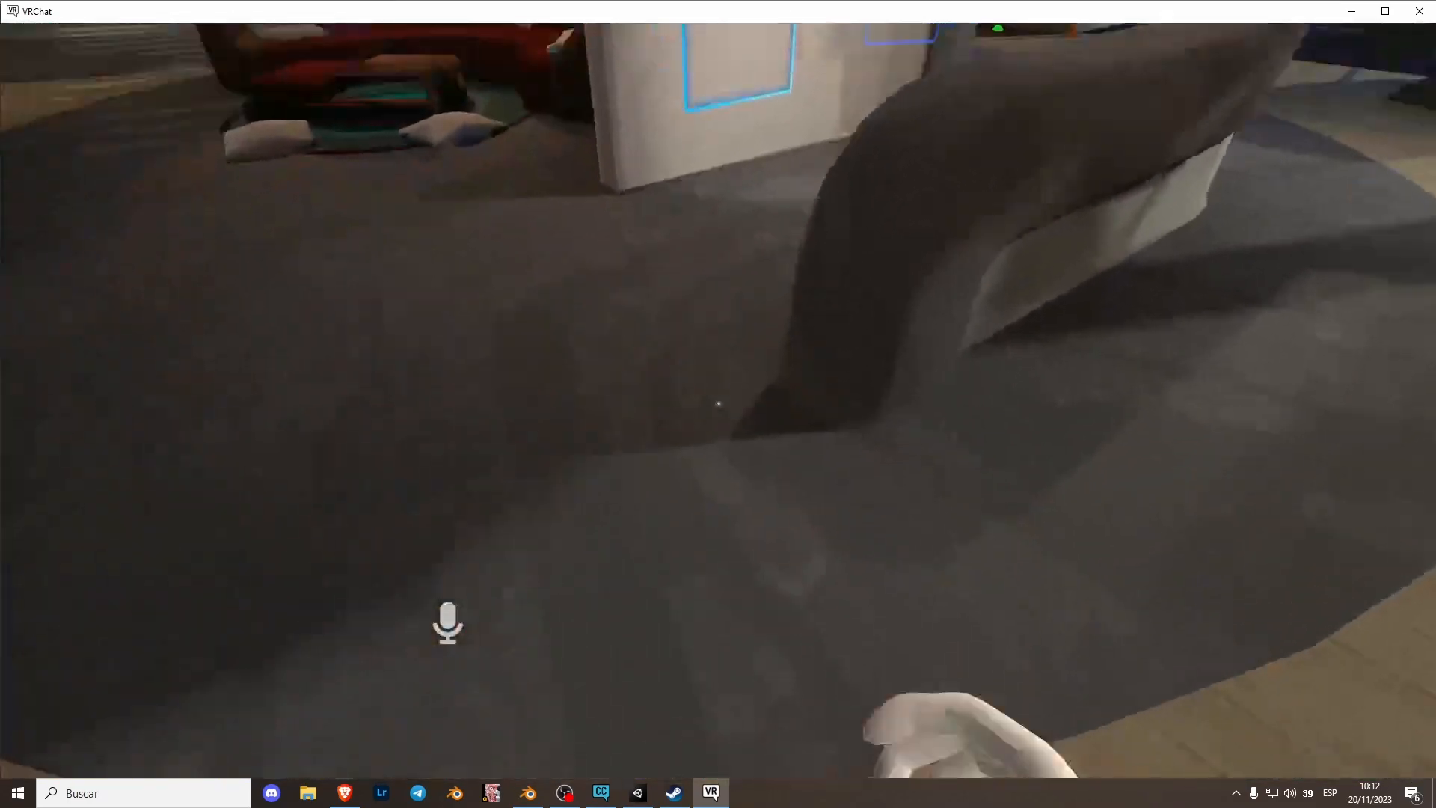
key(w)
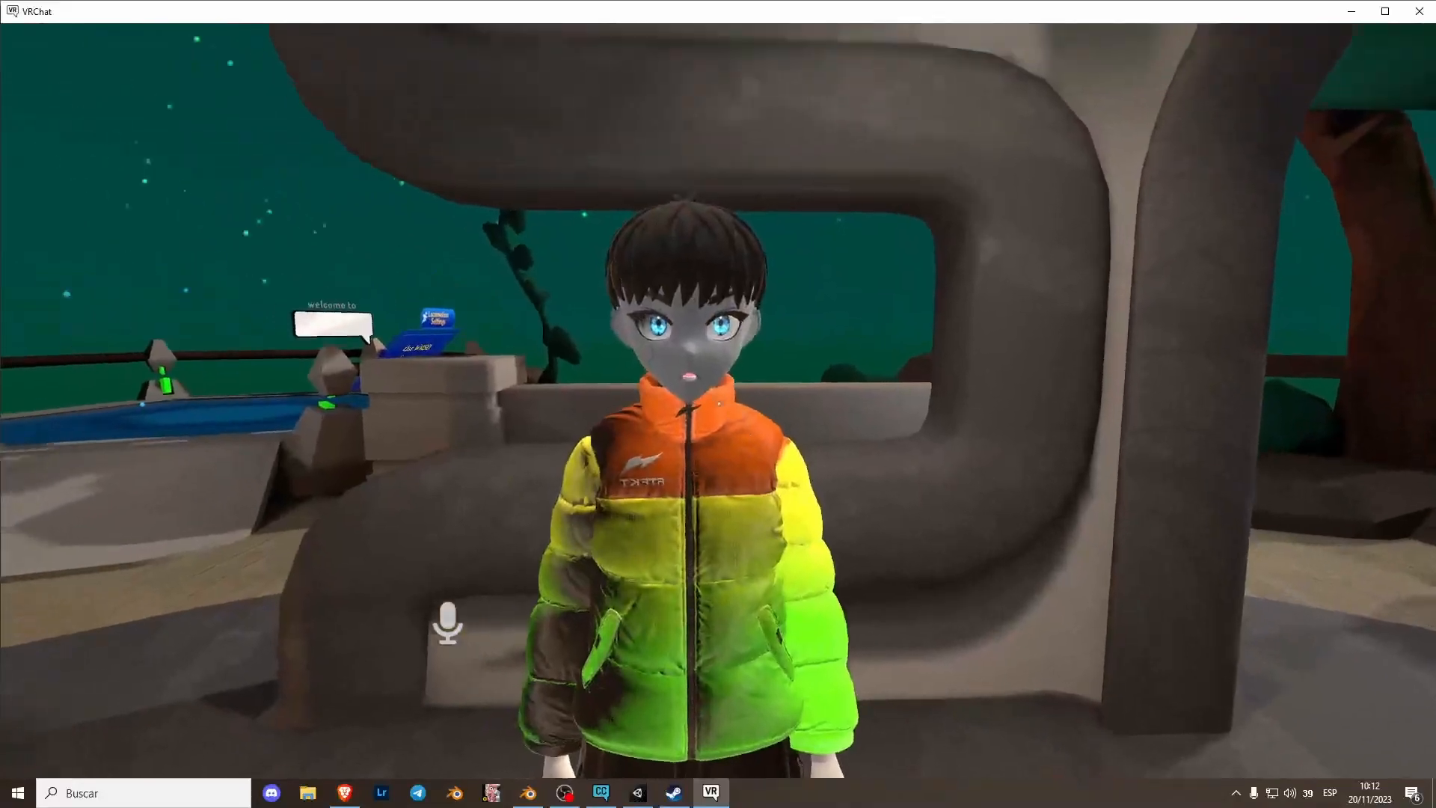
key(s)
key(space)
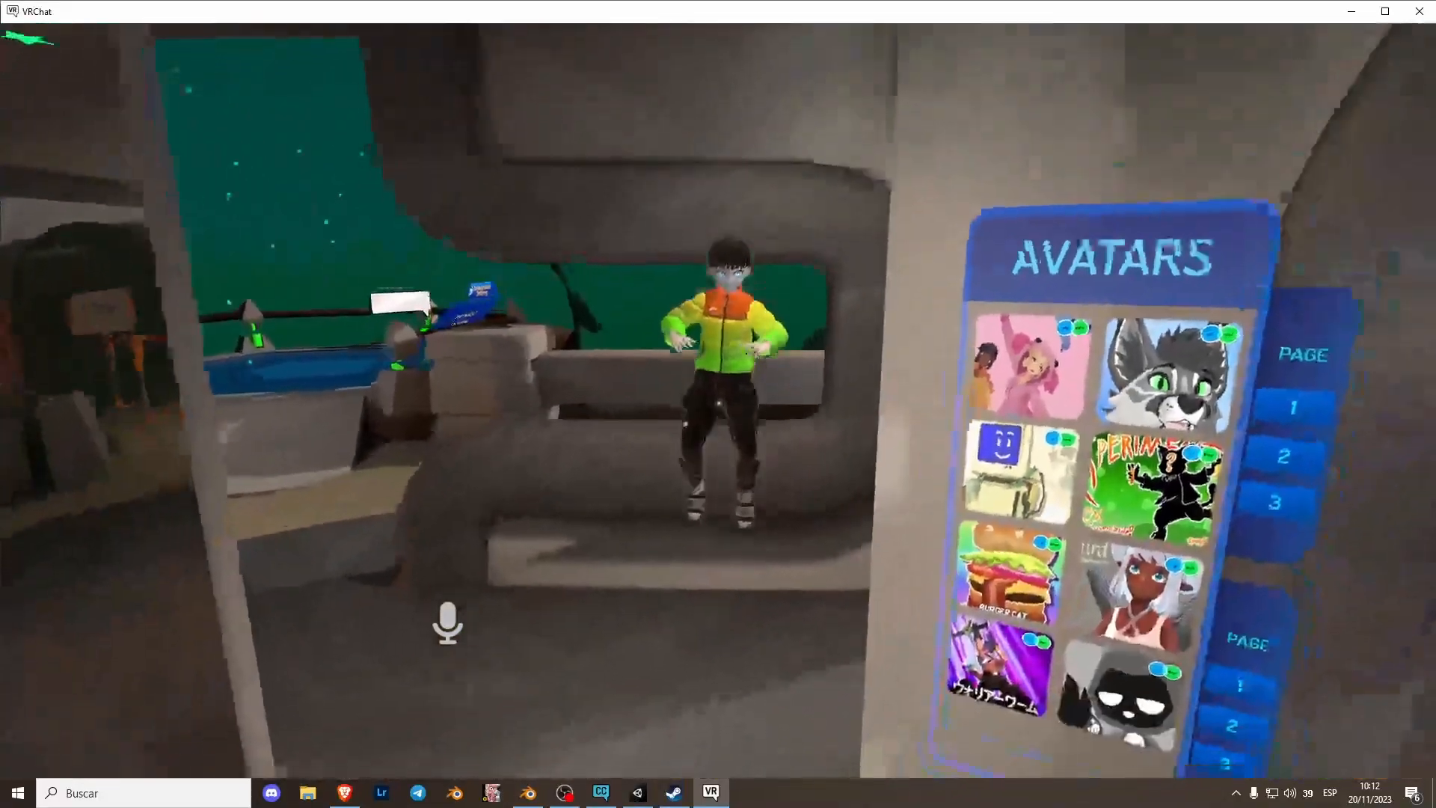
- Walk back and forth in the world to inspect the Clonex avatar's jacket and face up close
key(w)
key(w)
key(s)
key(space)
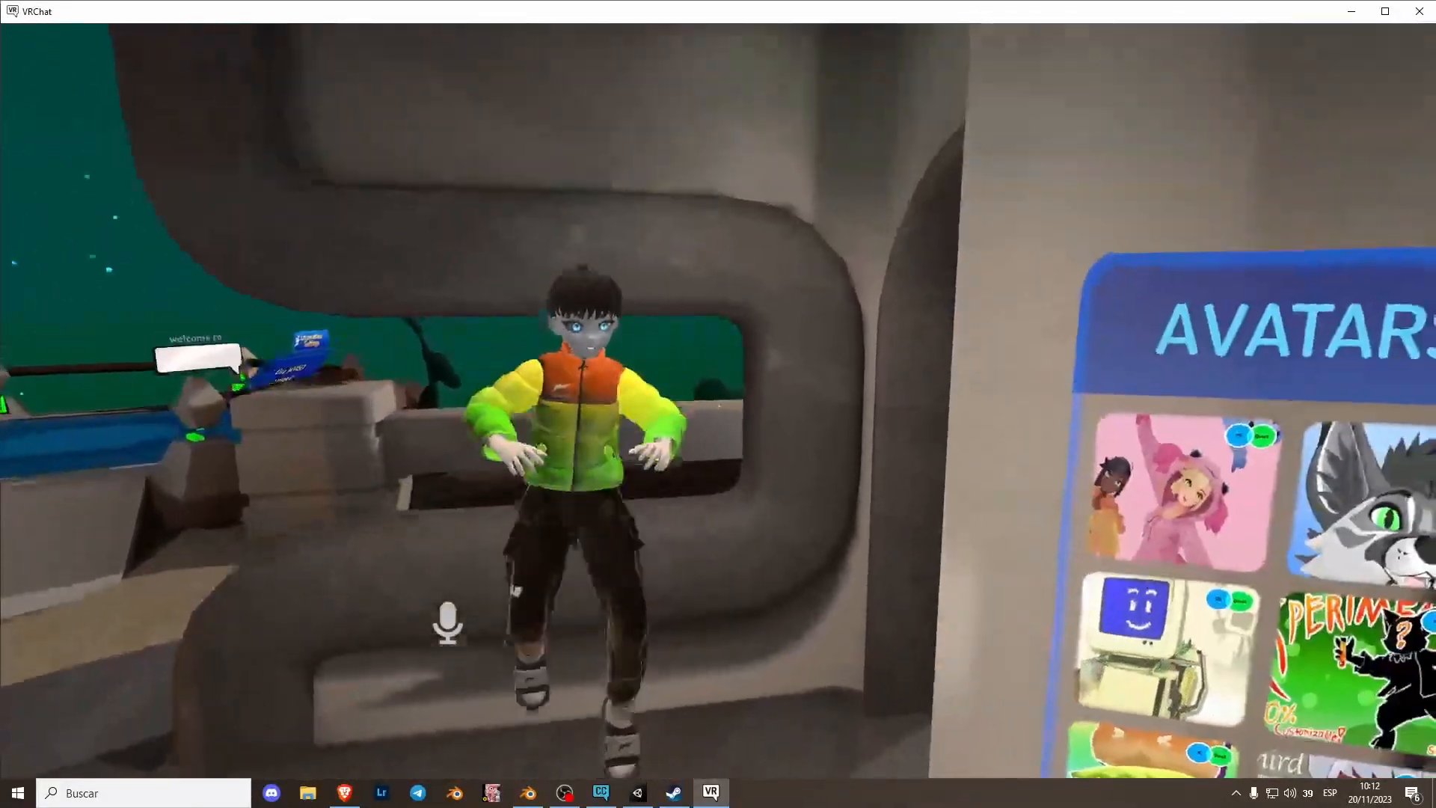
key(w)
key(w)
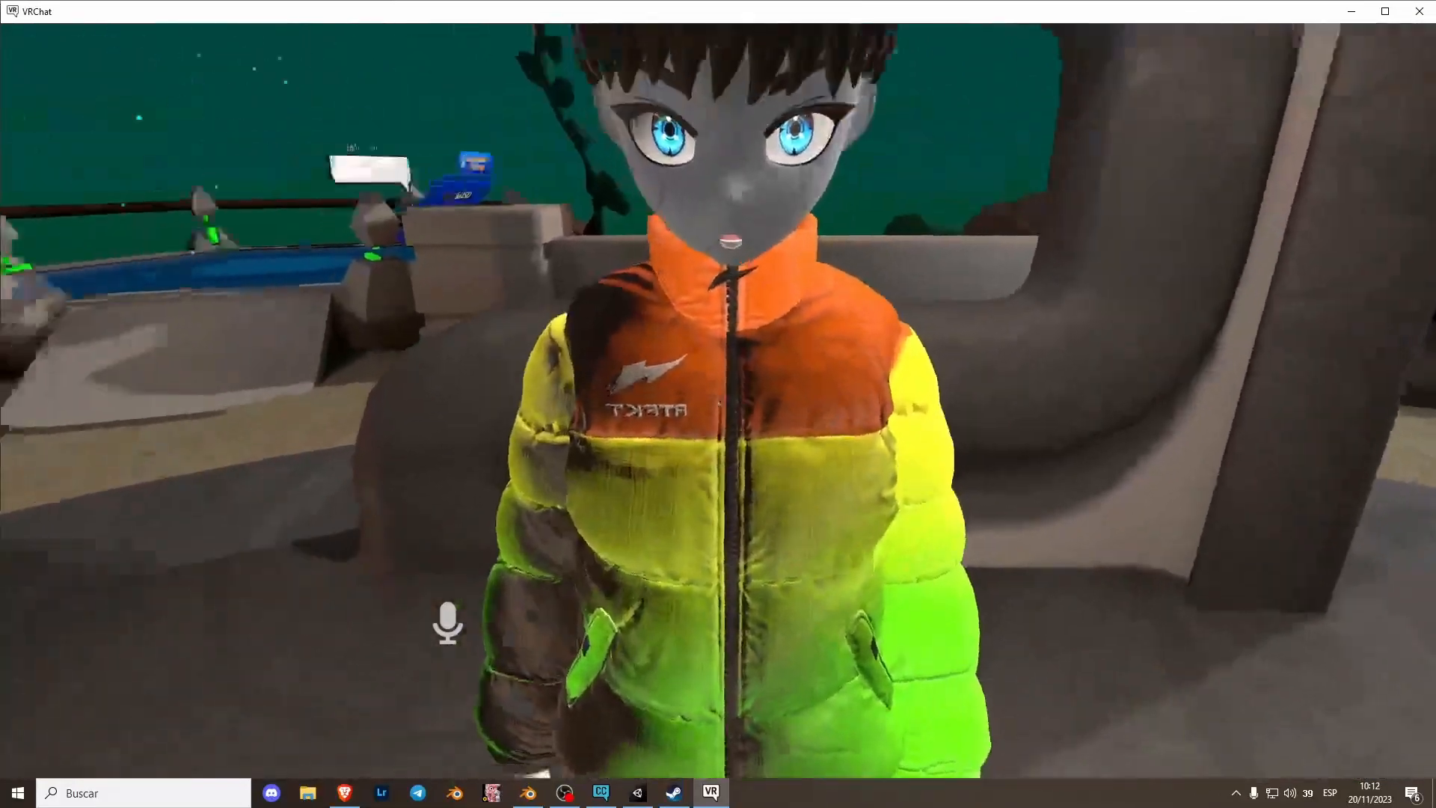
key(s)
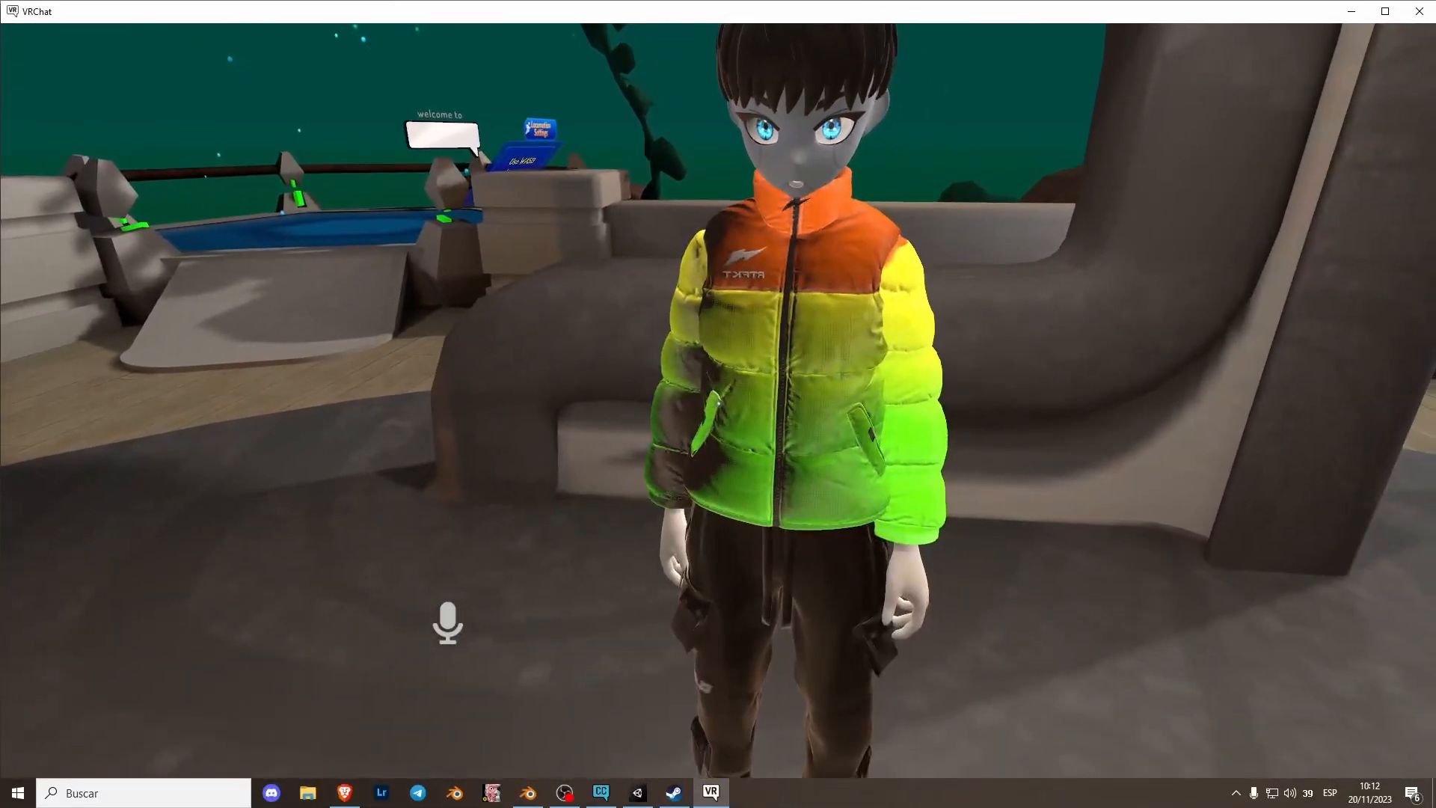
- Switch to Unity, select the Jacket material and raise its Smoothness to 1
key(alt+Tab)
click(378, 11)
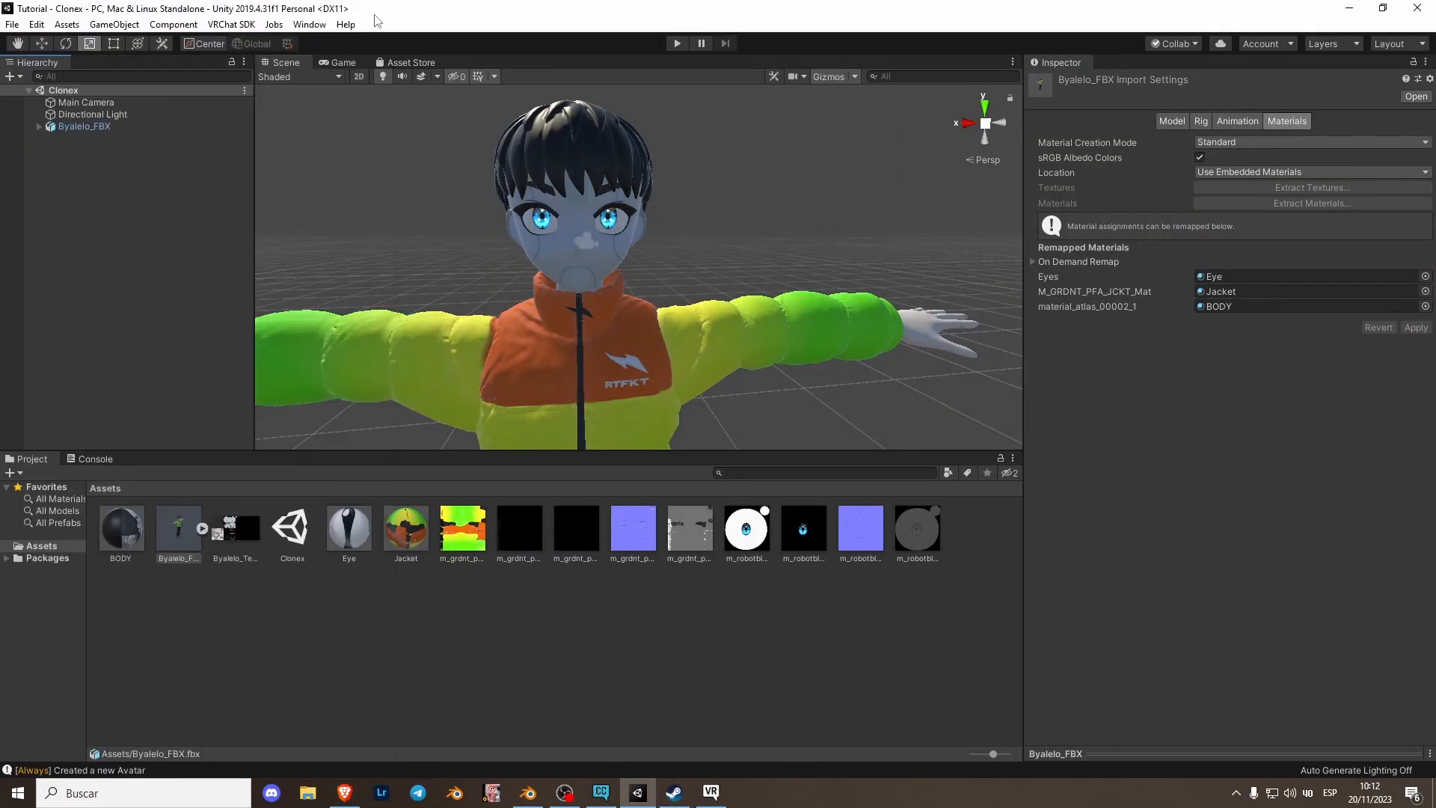
click(395, 565)
drag(1258, 183, 1391, 184)
- Open the VRChat SDK control panel, accept the upload terms and Build & Publish the avatar again
click(231, 23)
click(276, 59)
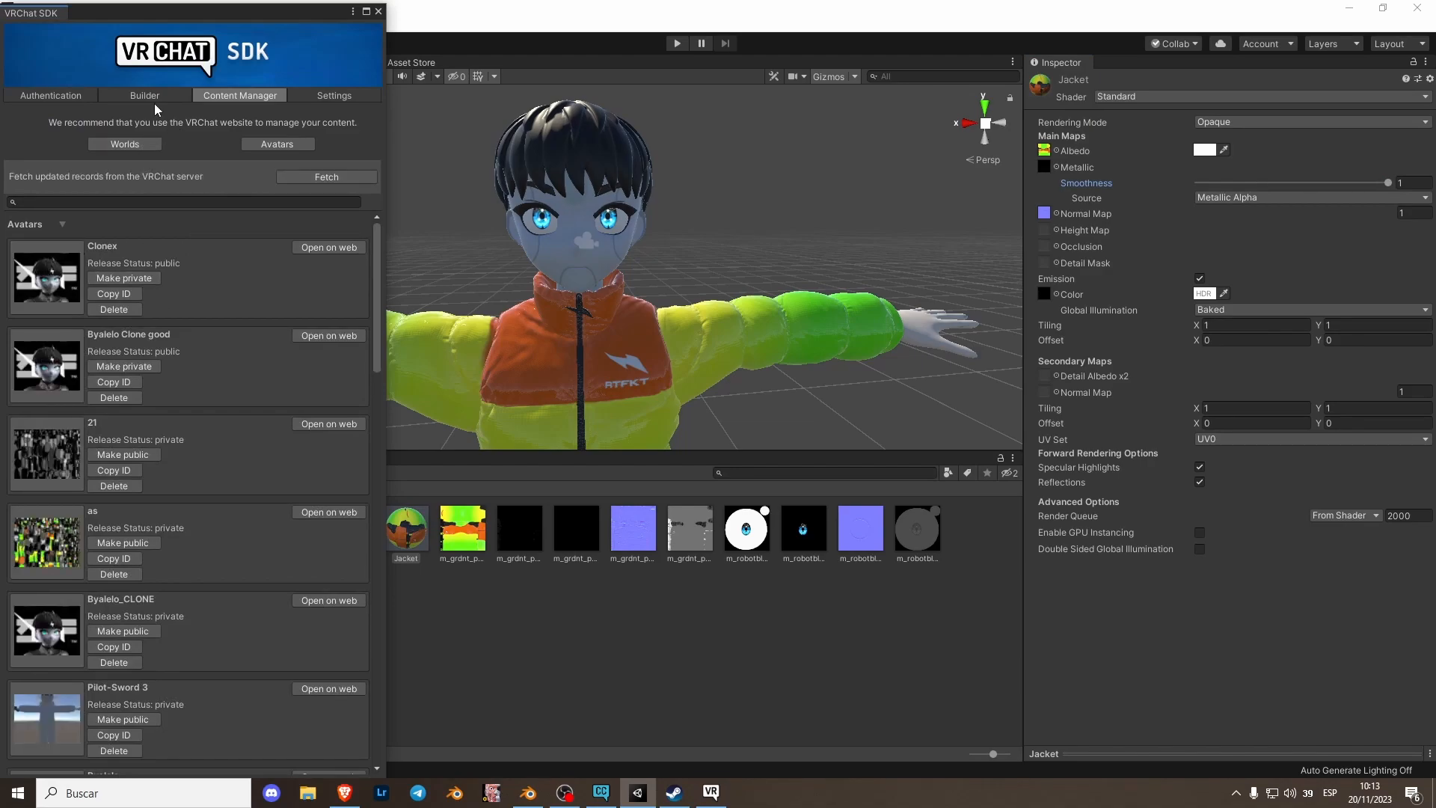
click(155, 96)
scroll(249, 542, down, 5)
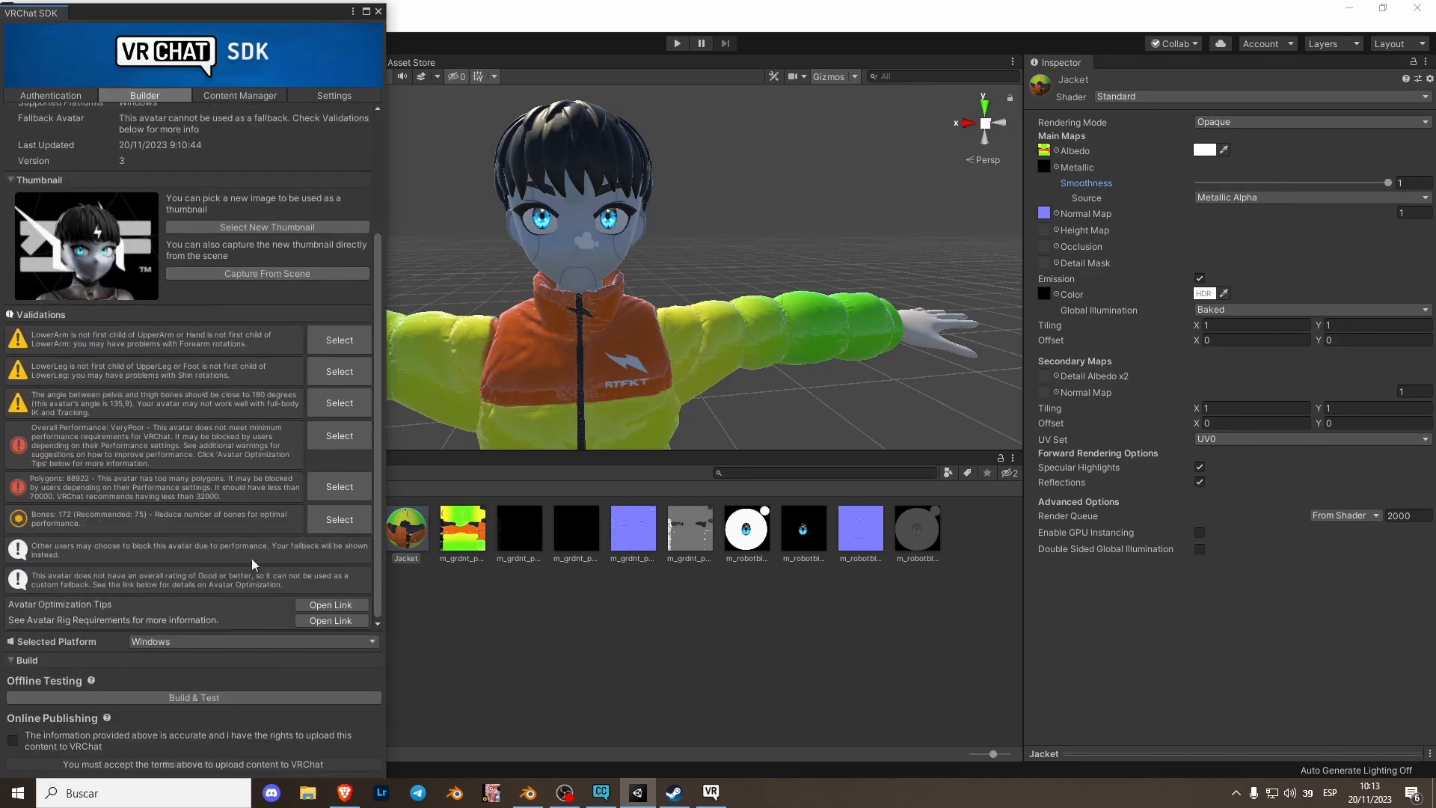
click(20, 737)
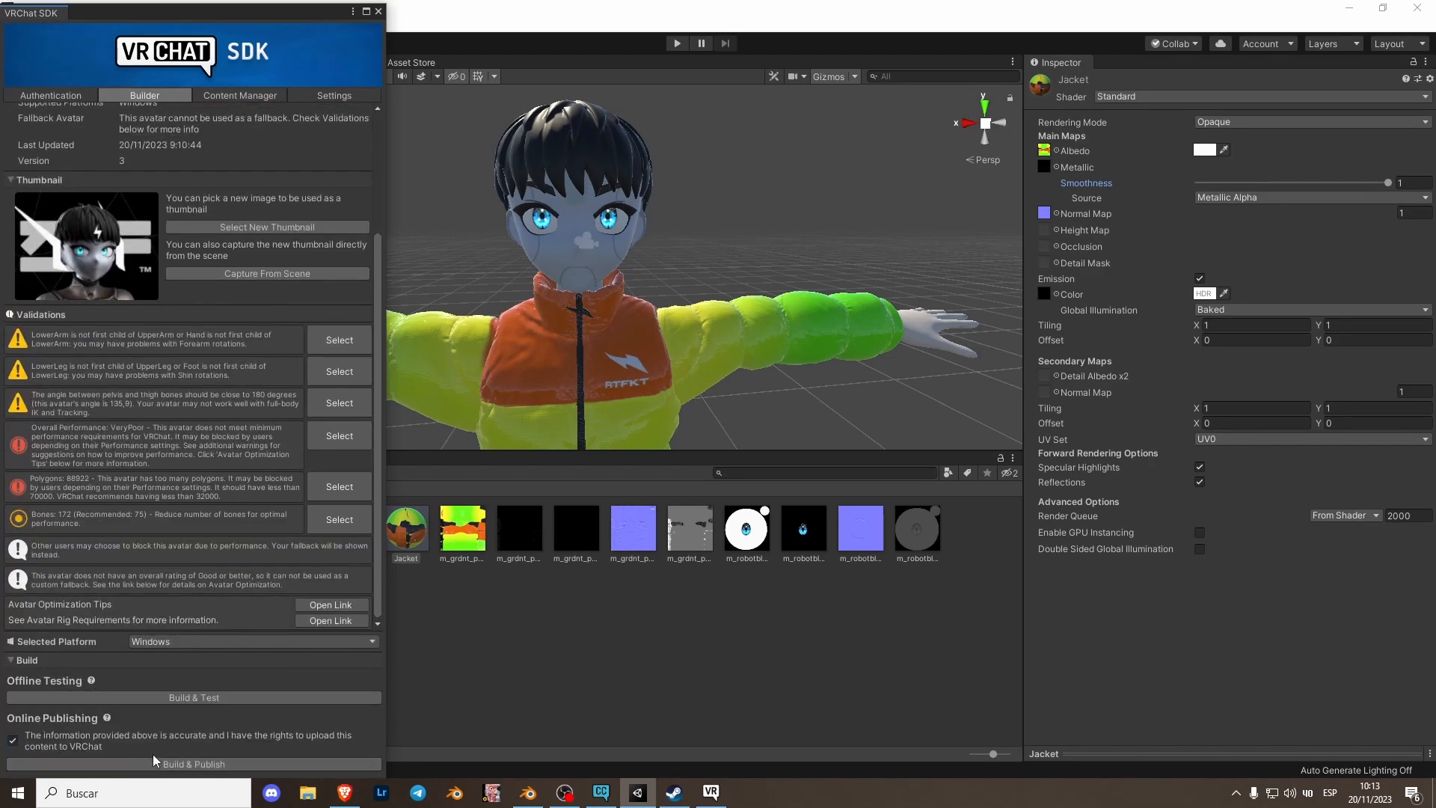
click(191, 762)
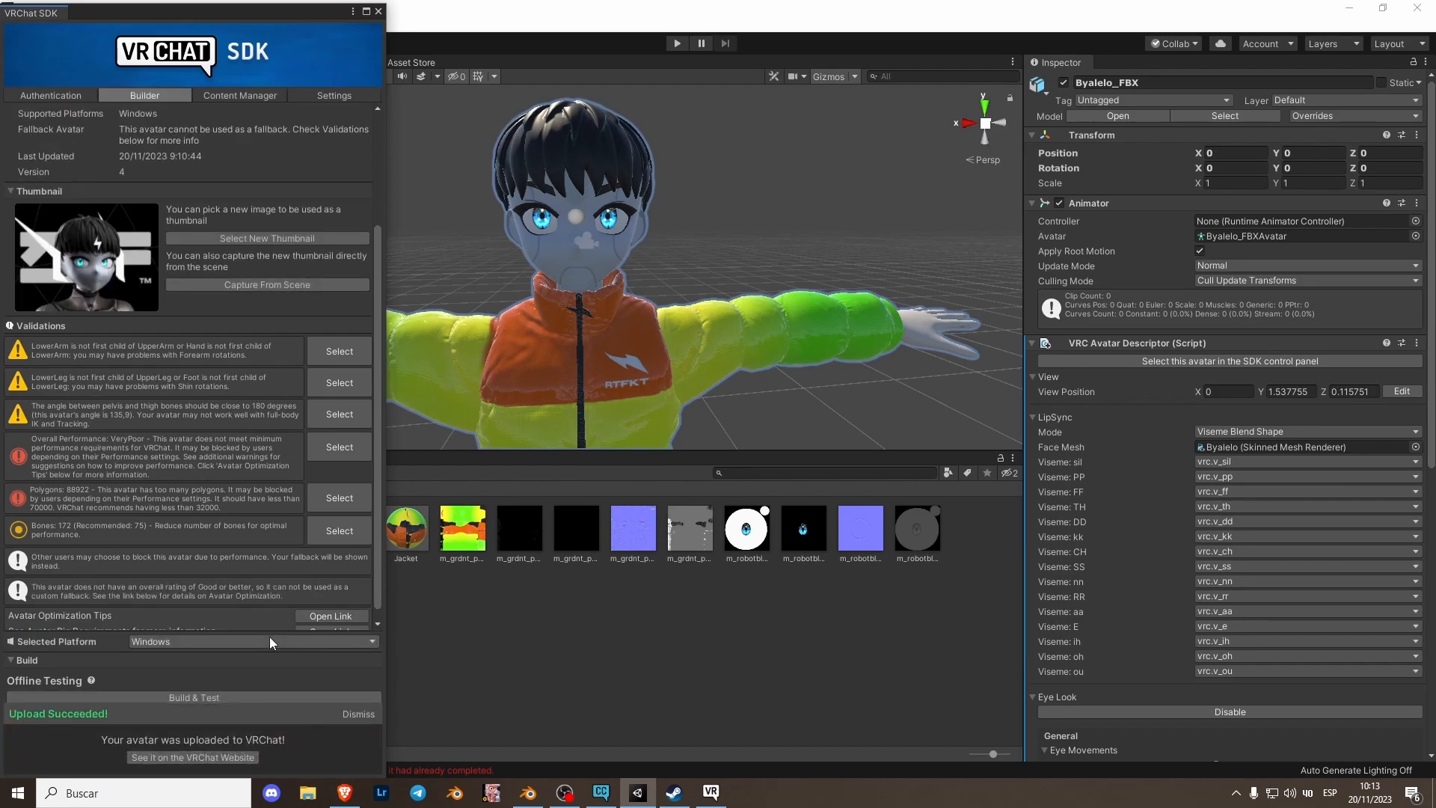
- Return to VRChat, switch to another avatar and change back into Clonex to load the updated version
click(711, 792)
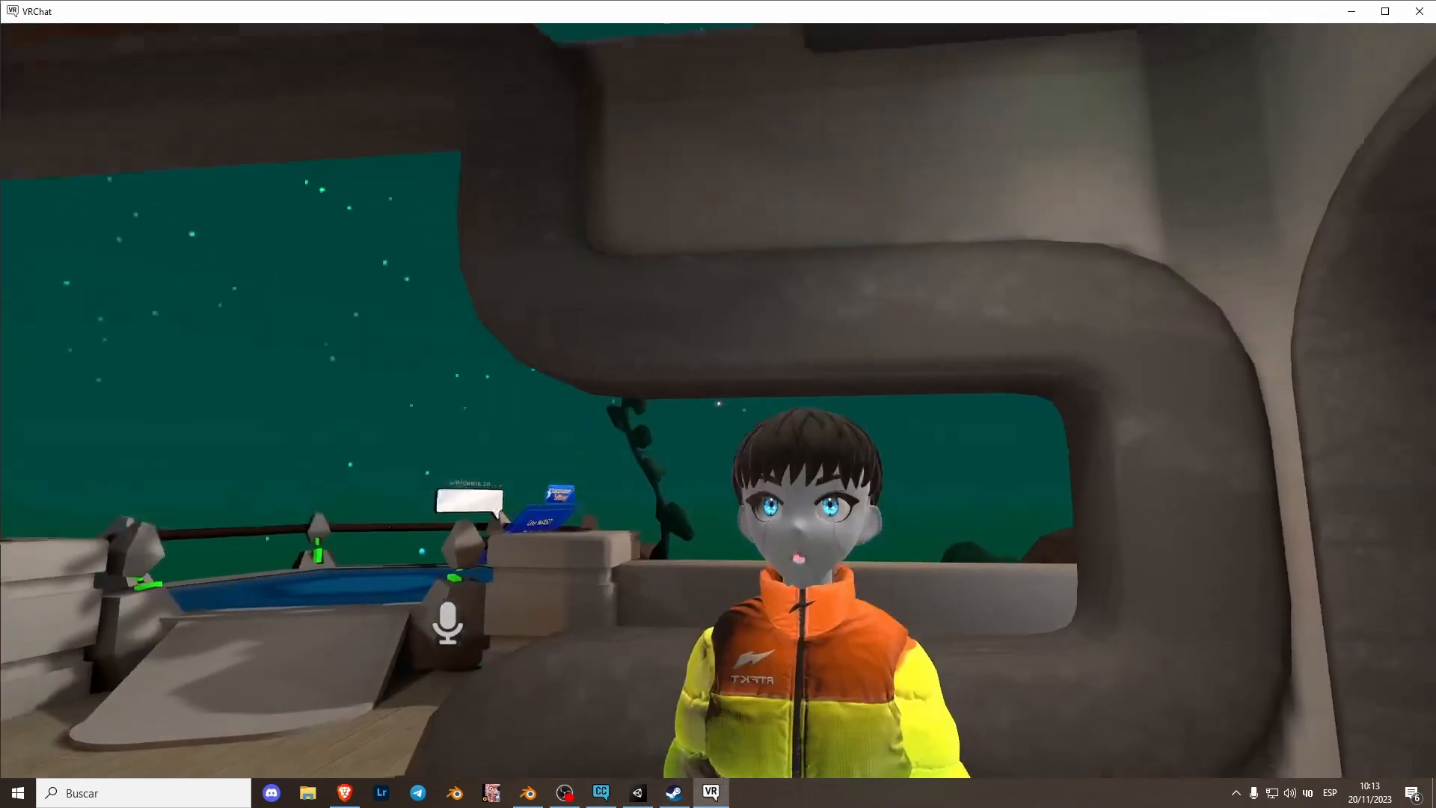
key(Escape)
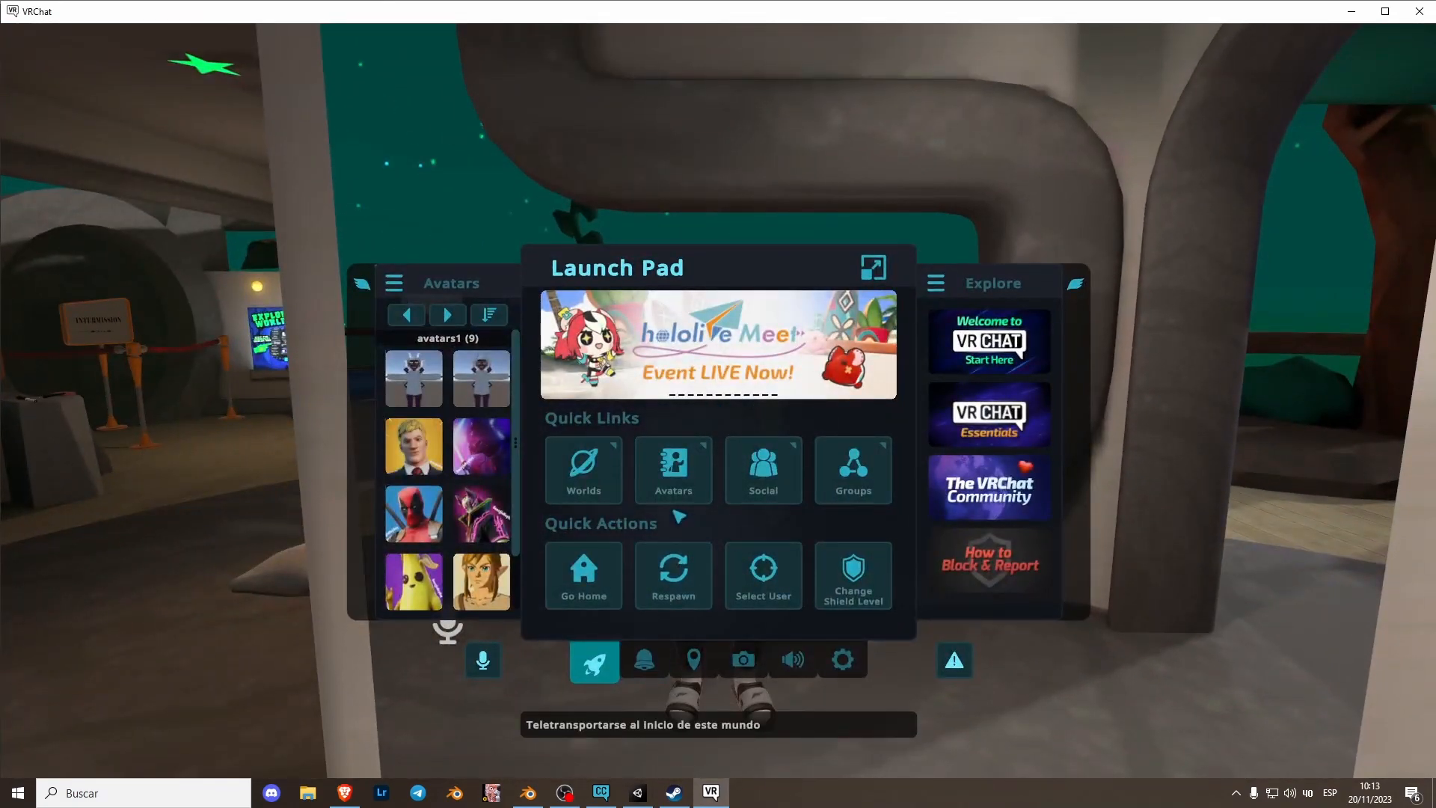
click(673, 465)
click(523, 333)
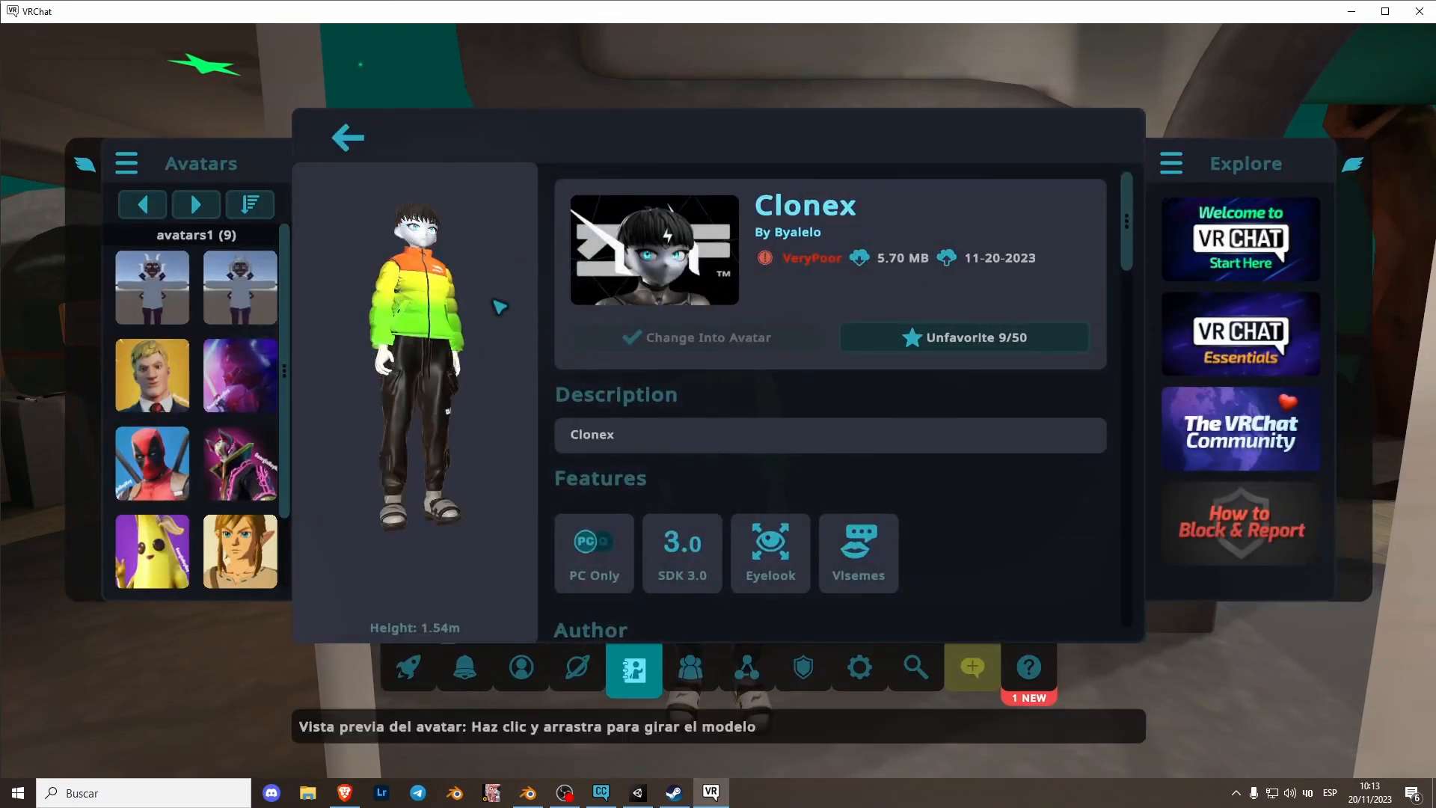
click(348, 140)
click(1062, 502)
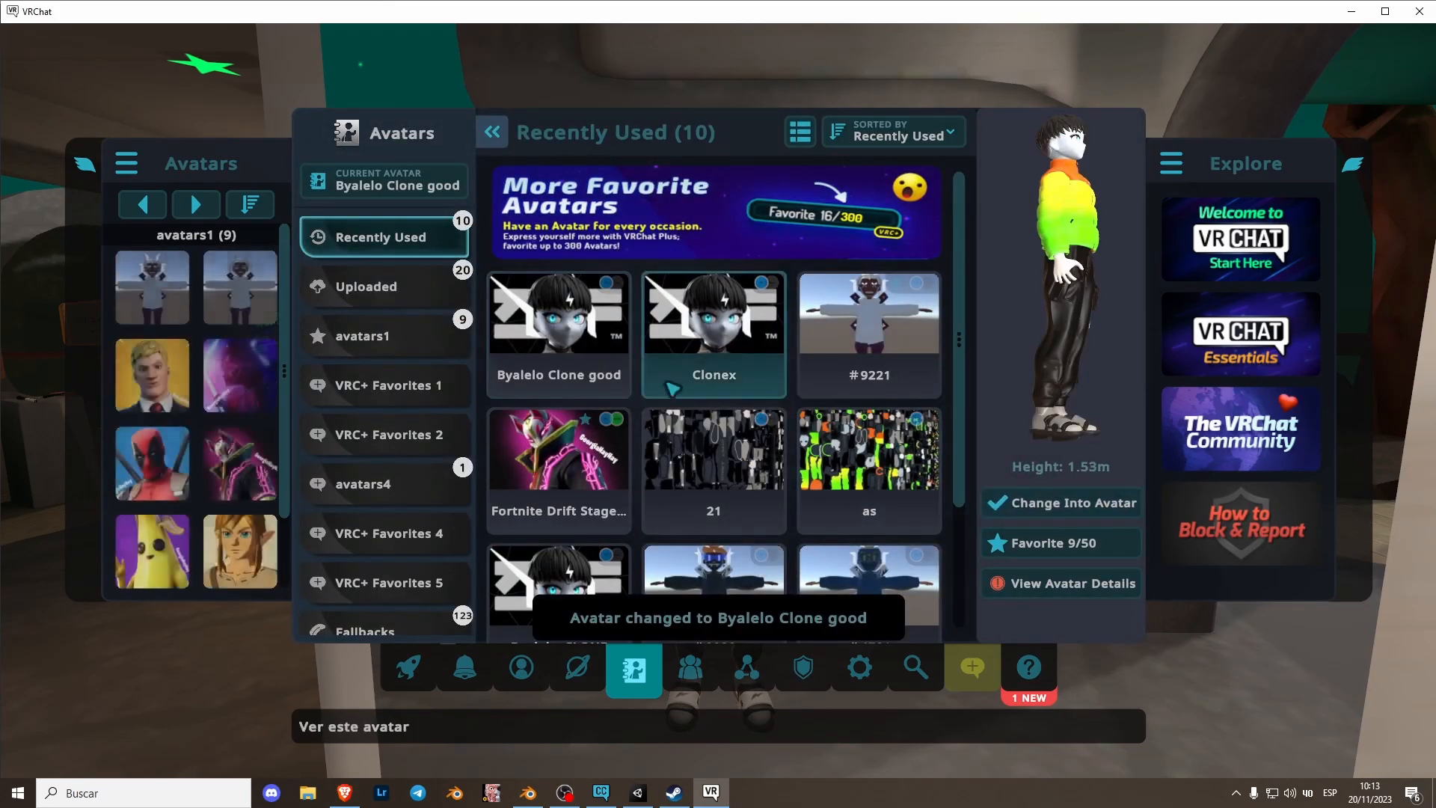
click(591, 321)
click(351, 145)
click(703, 345)
click(1064, 515)
key(Escape)
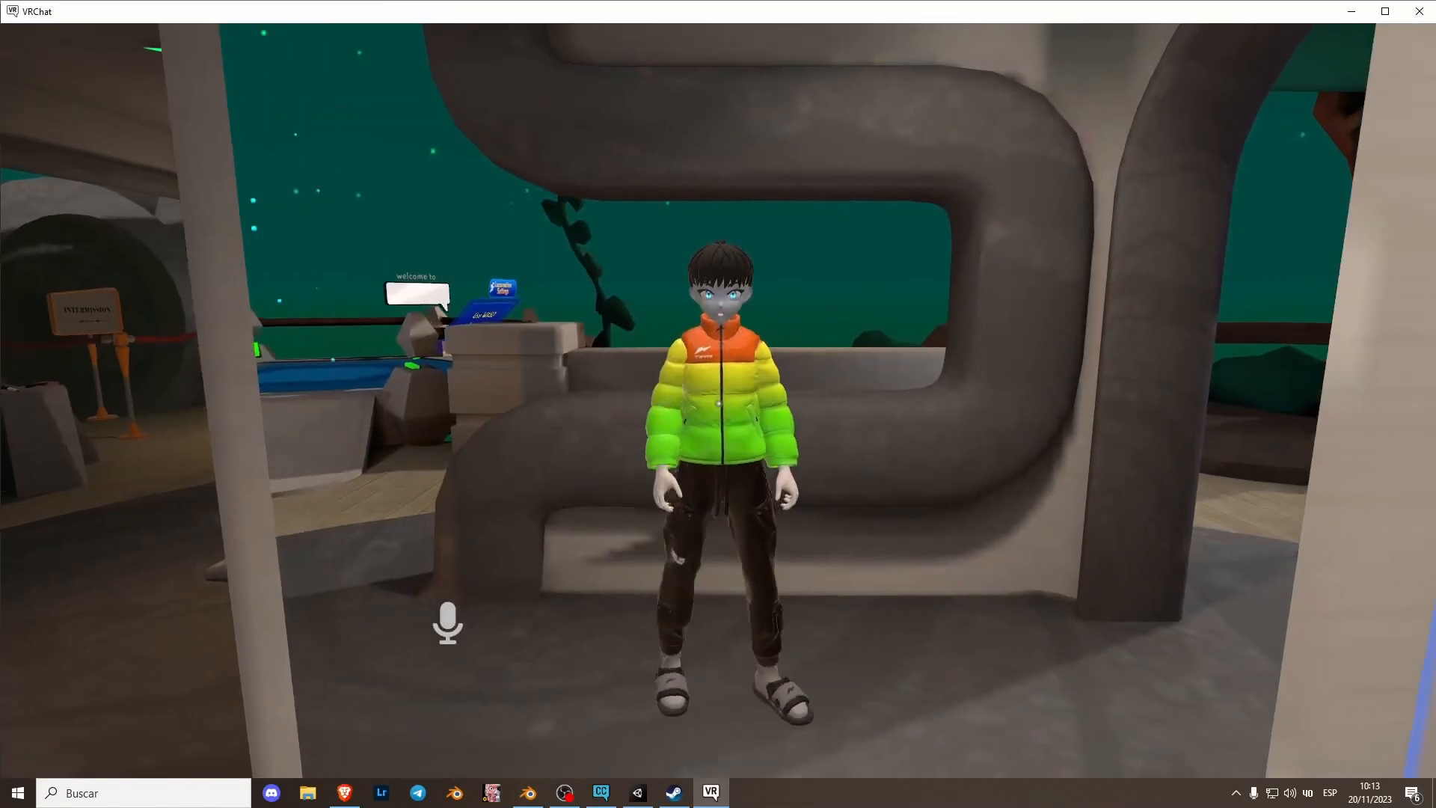
- Move around the world to inspect the updated Clonex avatar's jacket from different distances
key(s)
key(w)
key(s)
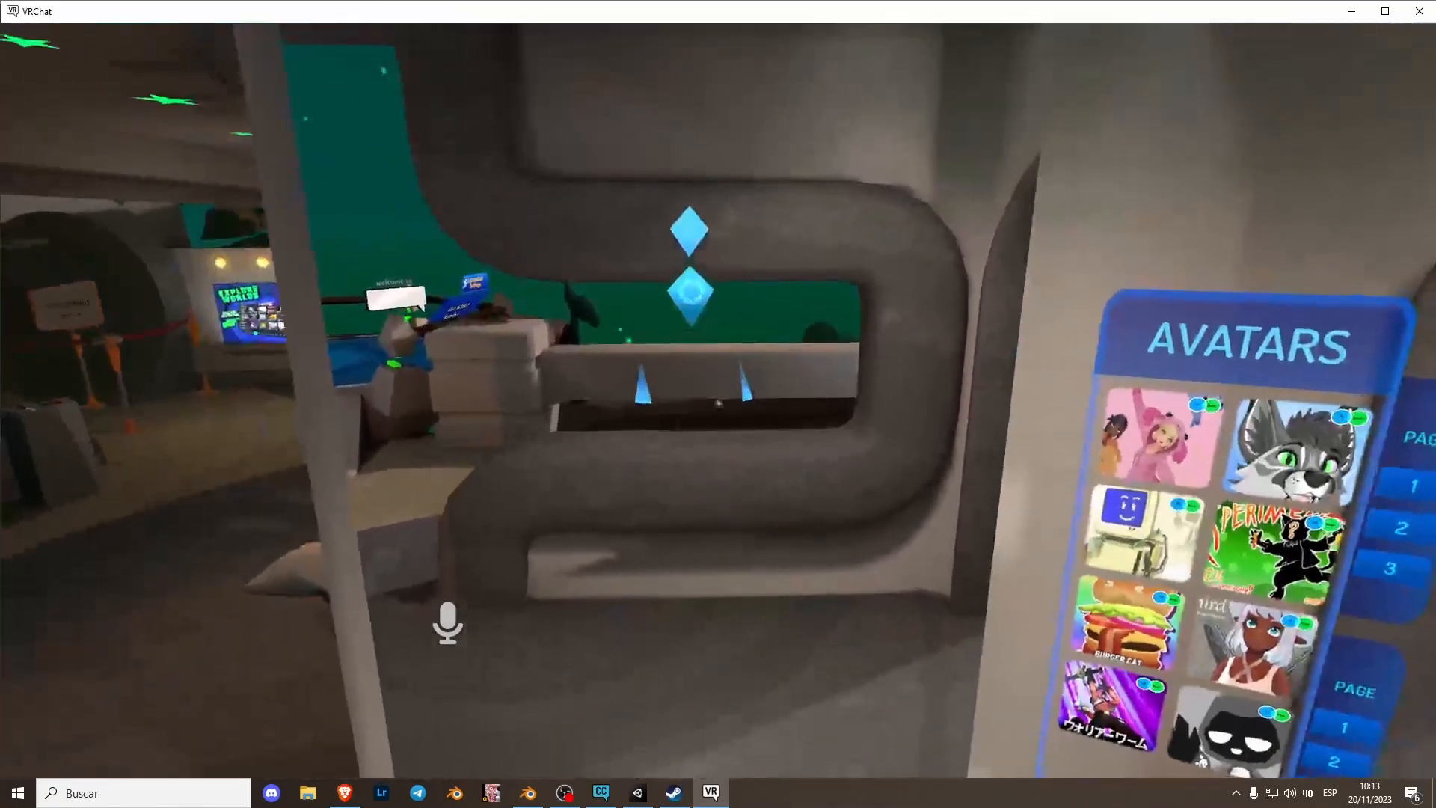
key(w)
key(s)
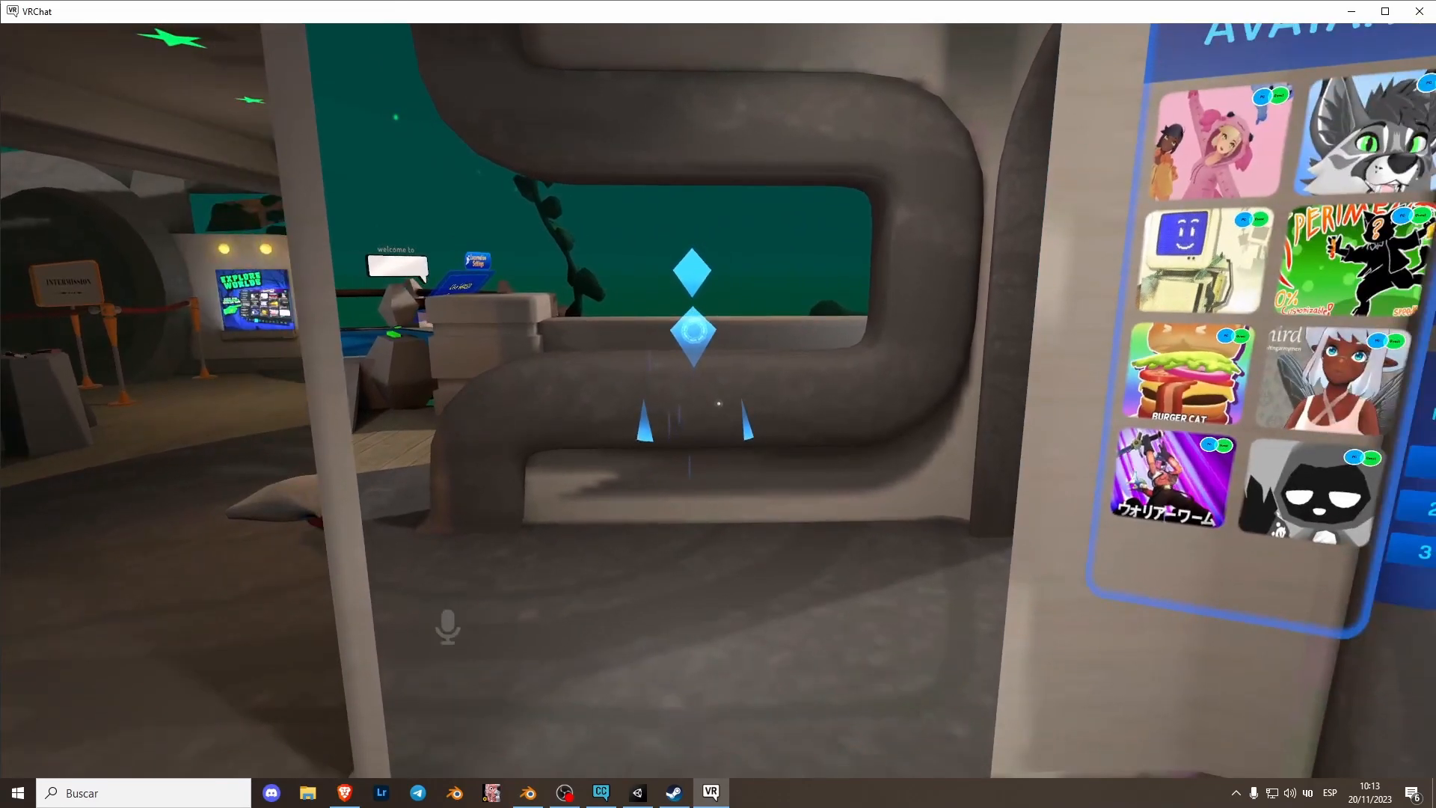
key(w)
key(s)
key(space)
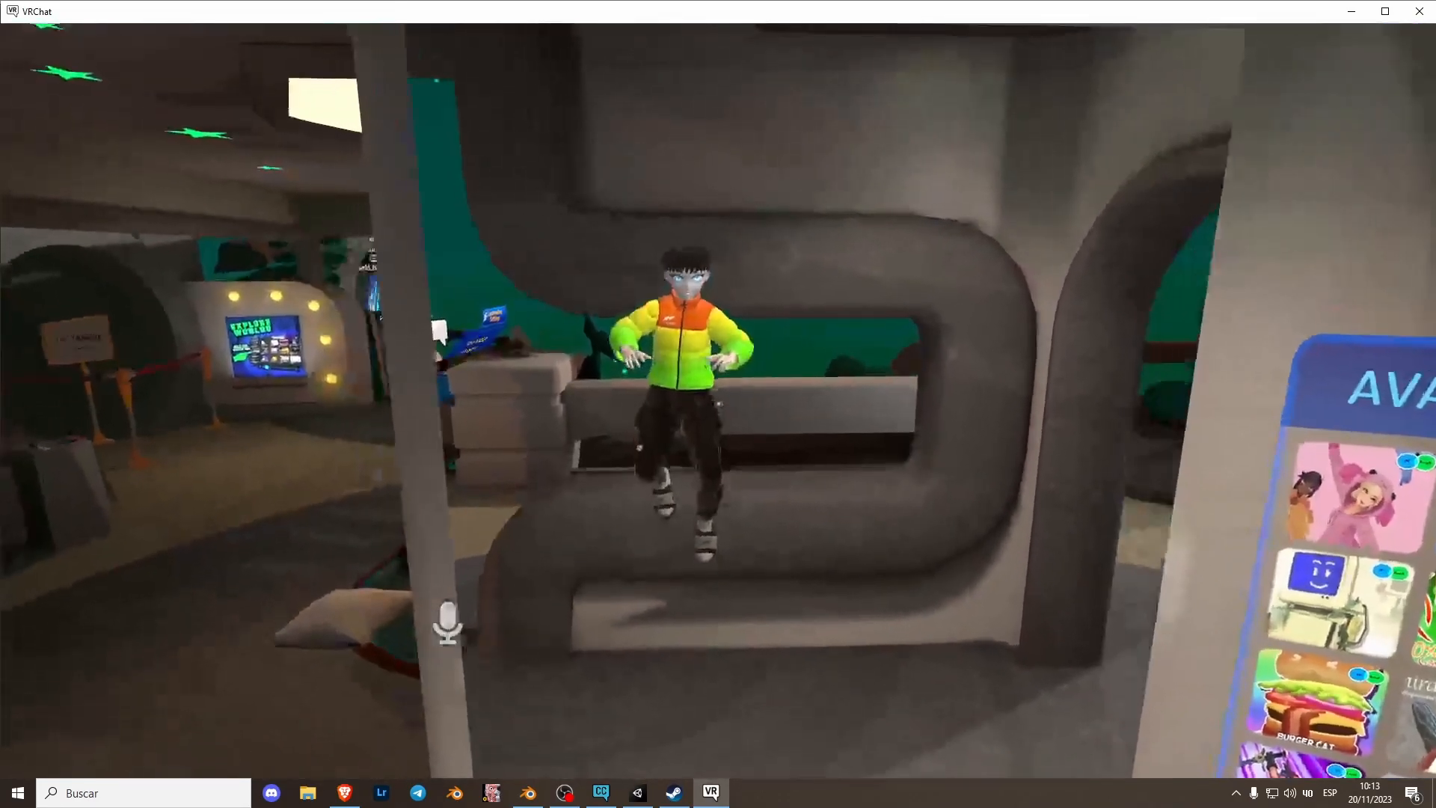
key(w)
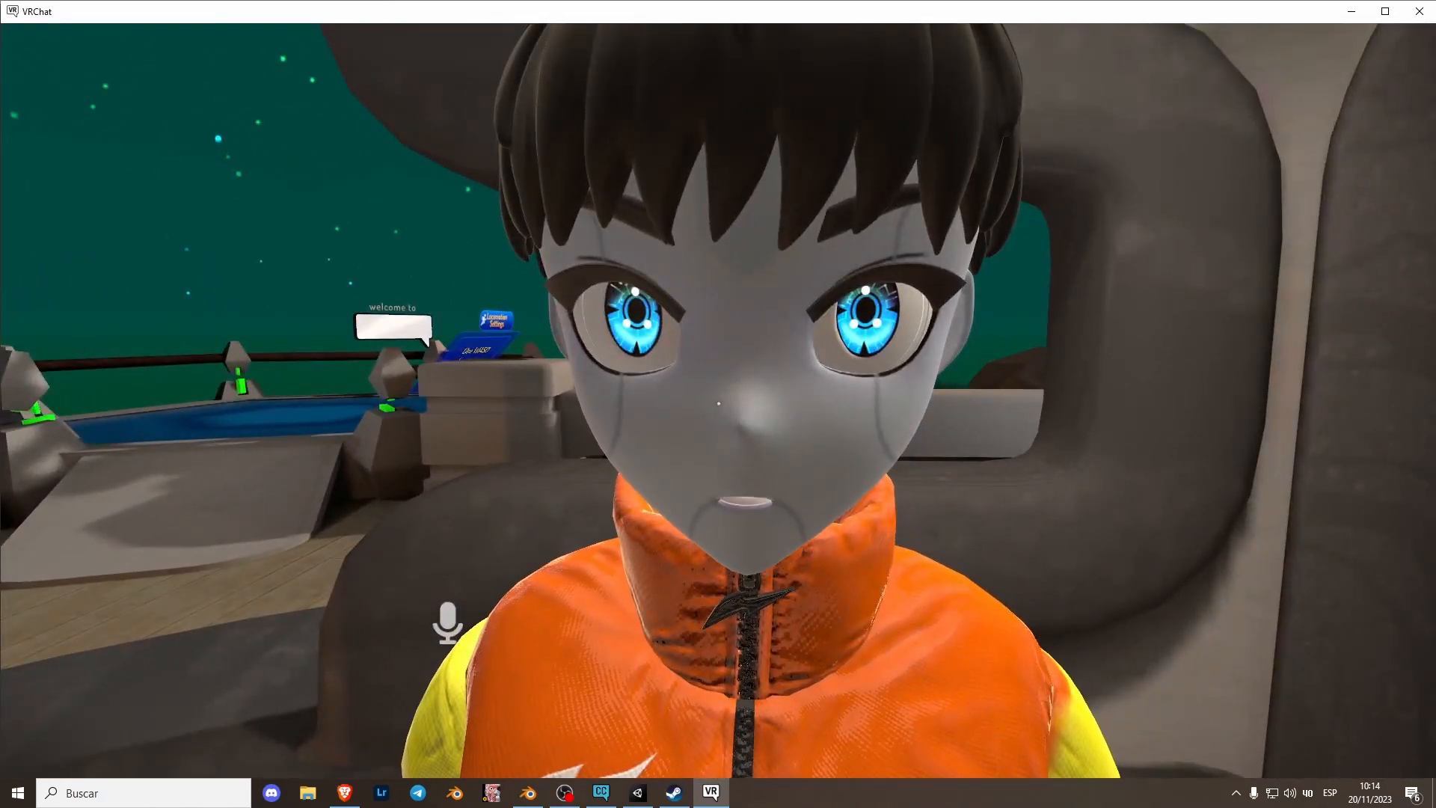
key(w)
key(s)
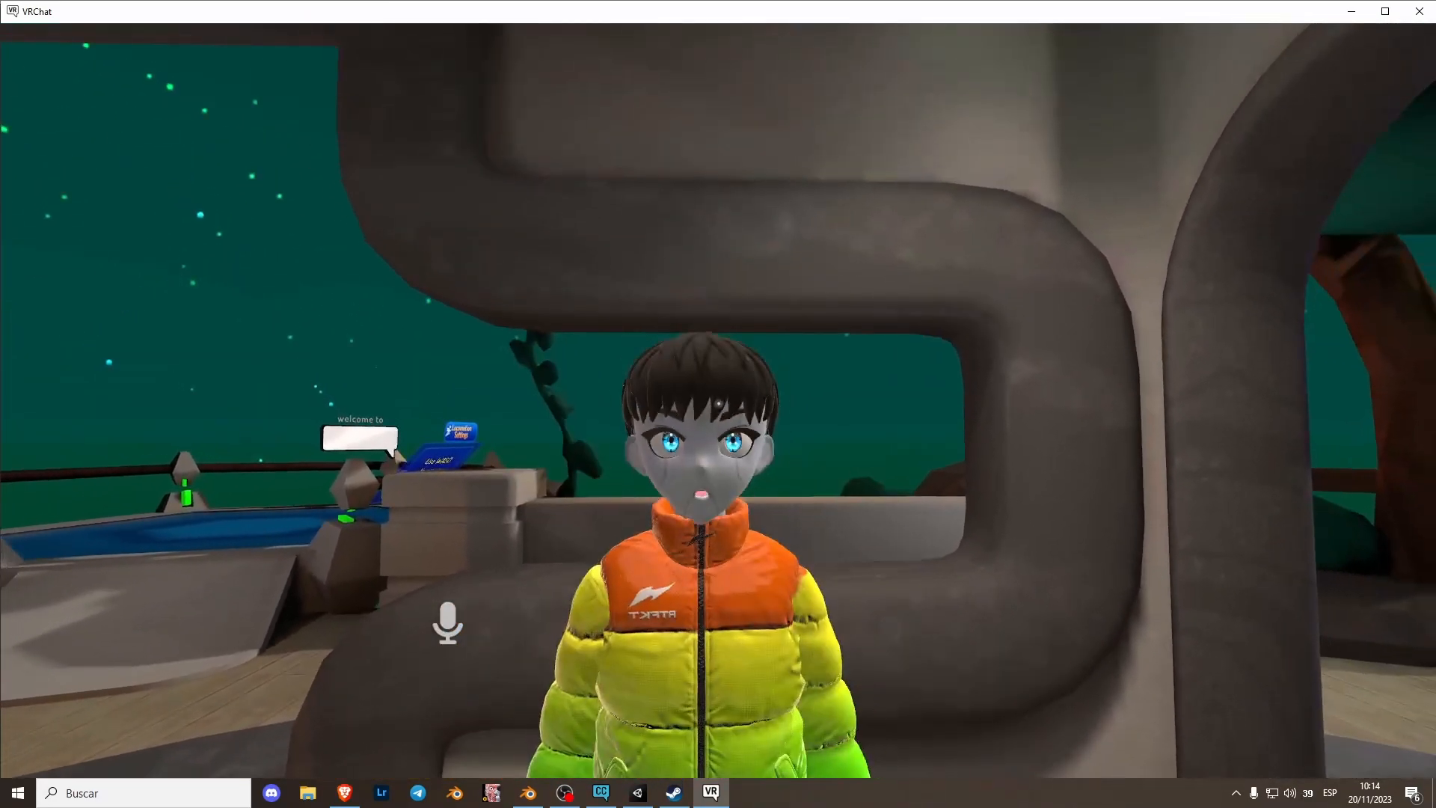
key(w)
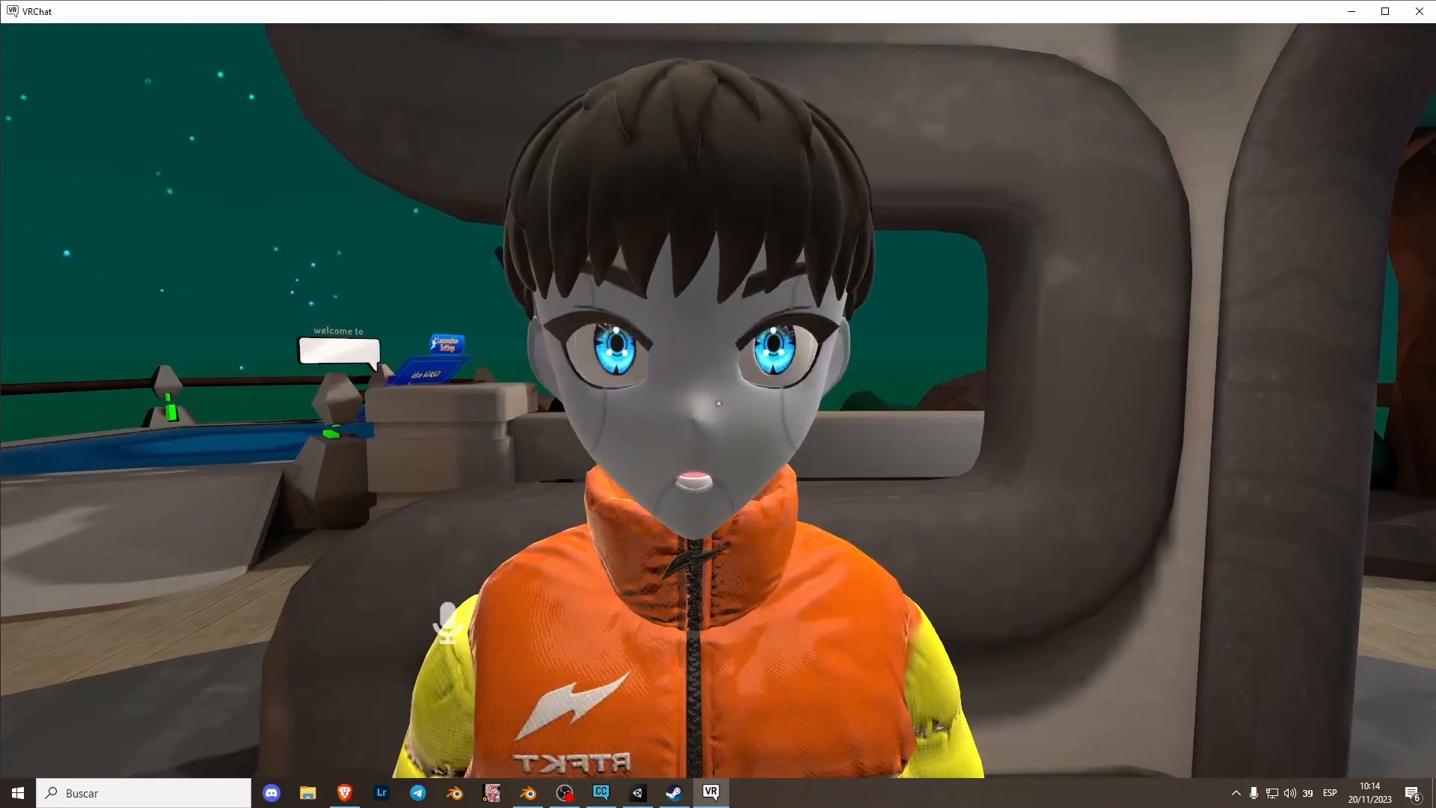
key(s)
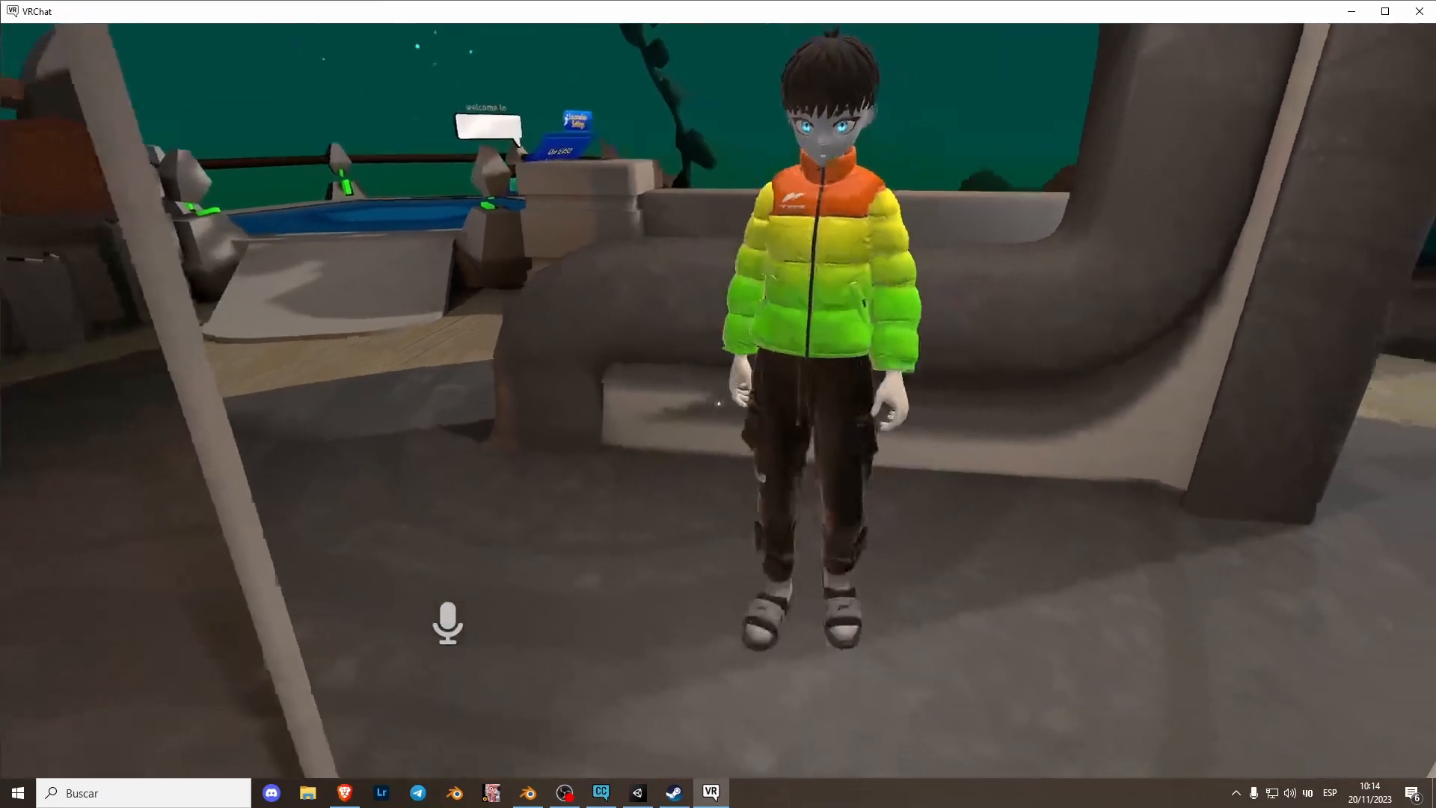